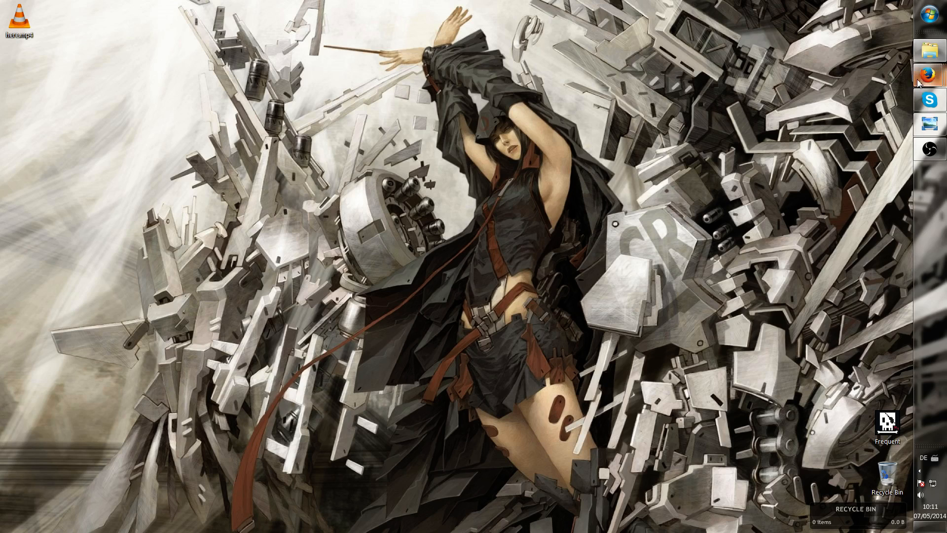
Open the browser and scroll through the ArmA 2 Terrain Tutorial up to the BI Editing Tools 2 installation section
mouse_move(927, 75)
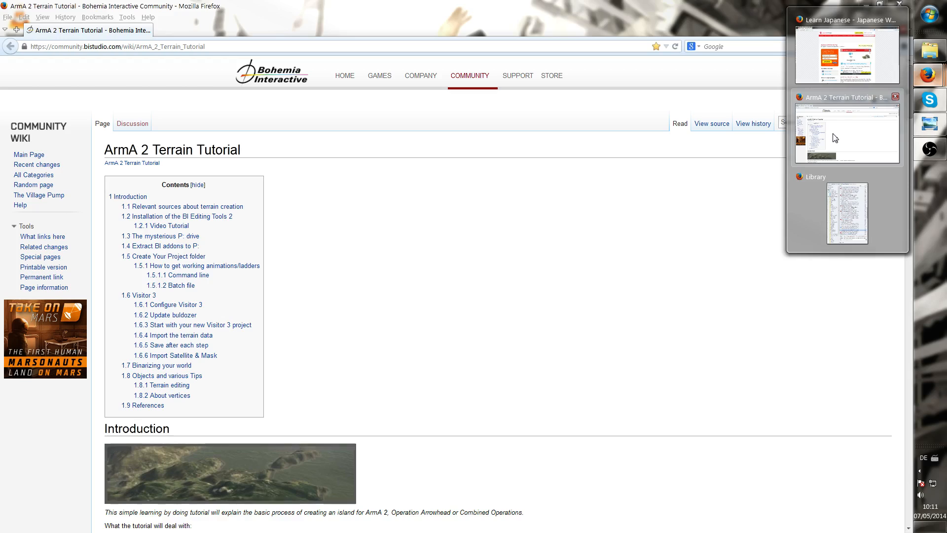
left_click(834, 137)
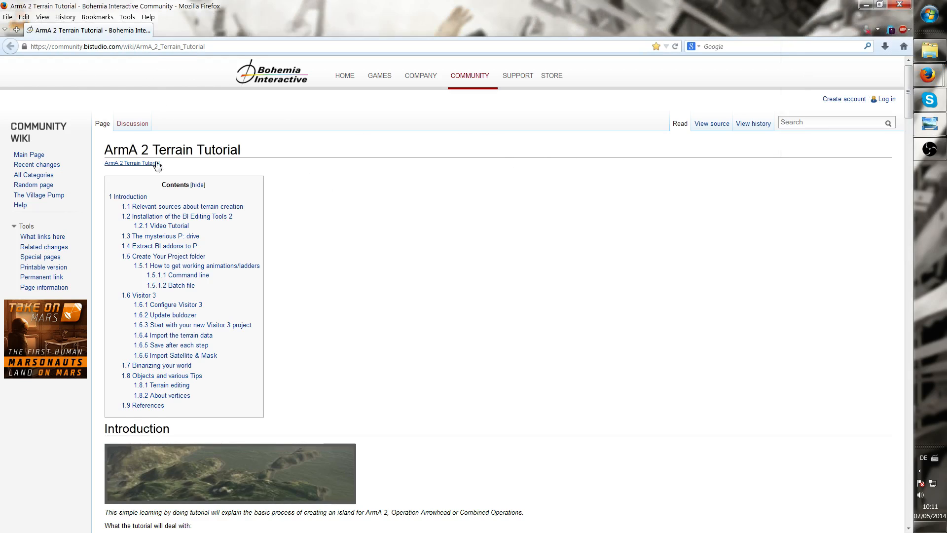
scroll(147, 138, "down", 2)
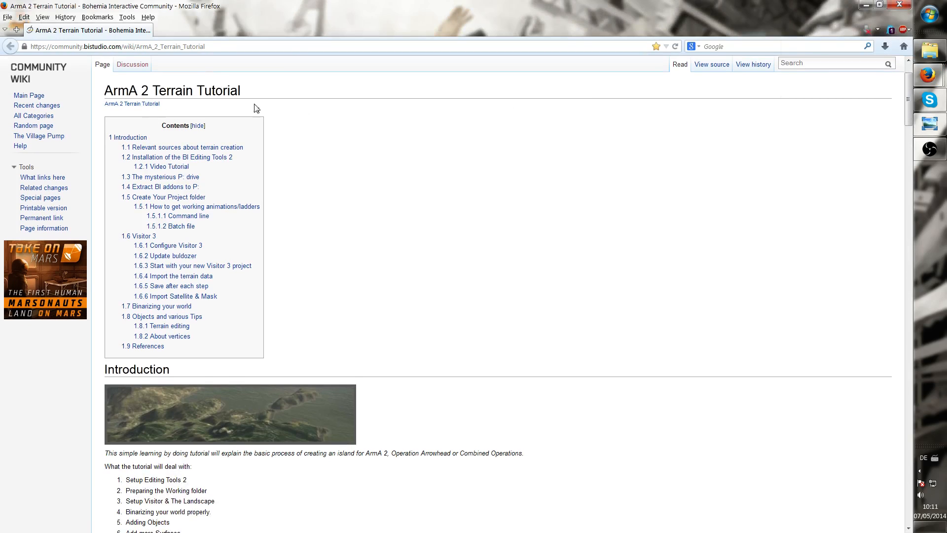
scroll(317, 119, "down", 2)
scroll(317, 118, "up", 4)
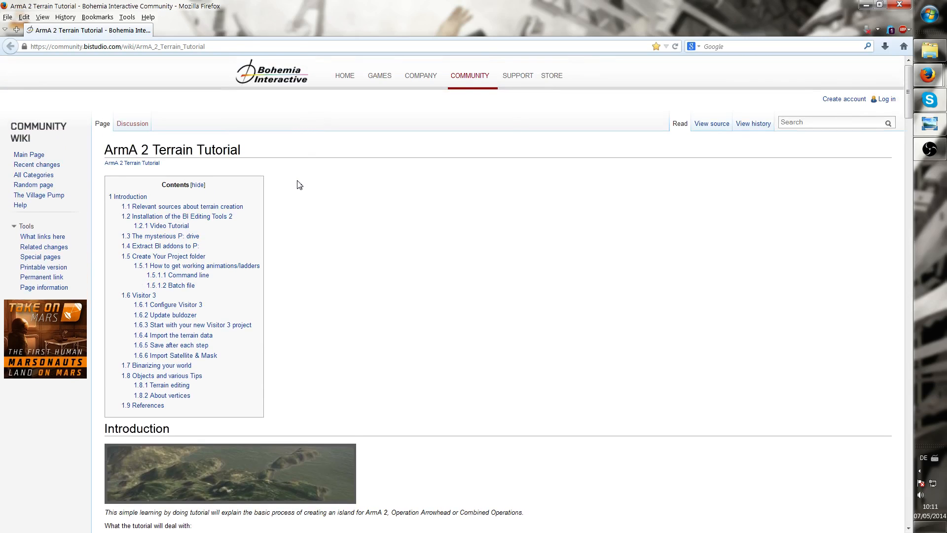
scroll(311, 188, "down", 10)
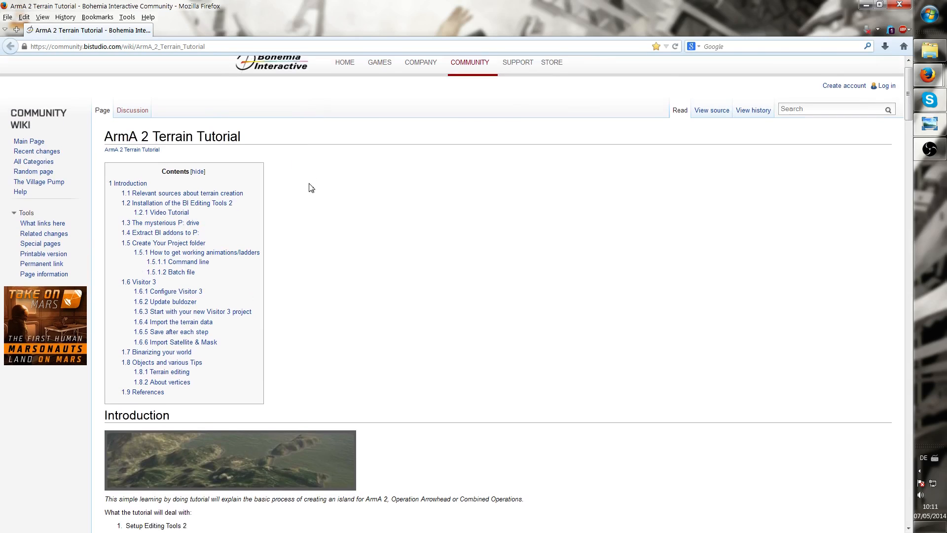
scroll(311, 188, "down", 2)
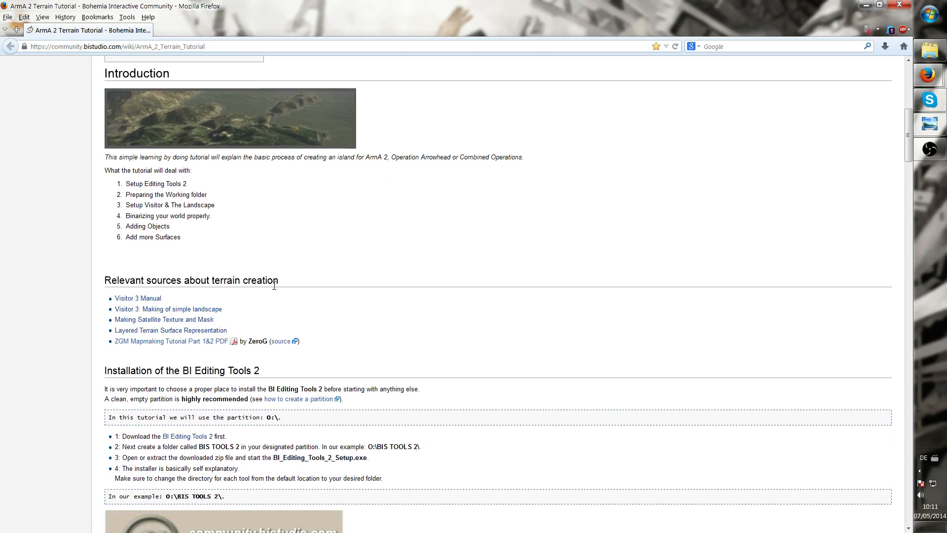
scroll(274, 285, "down", 18)
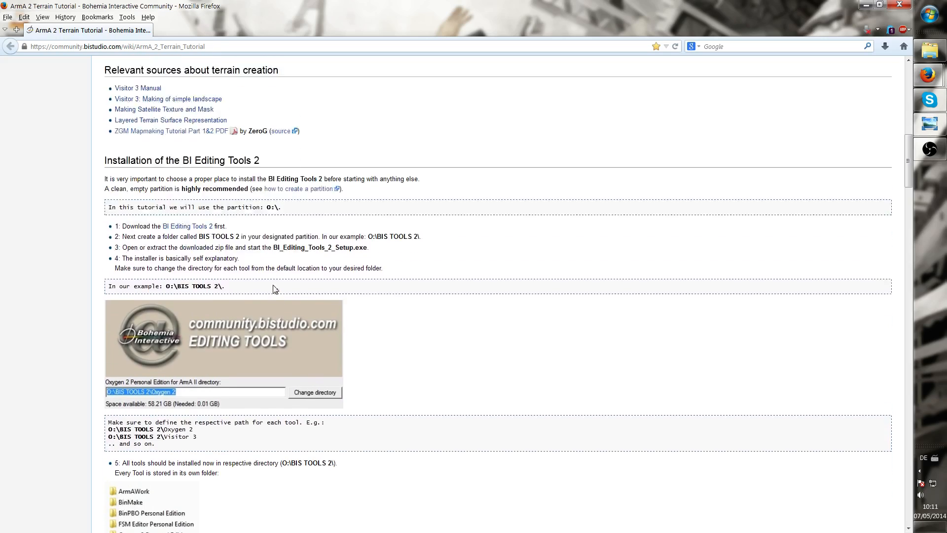
scroll(745, 261, "down", 6)
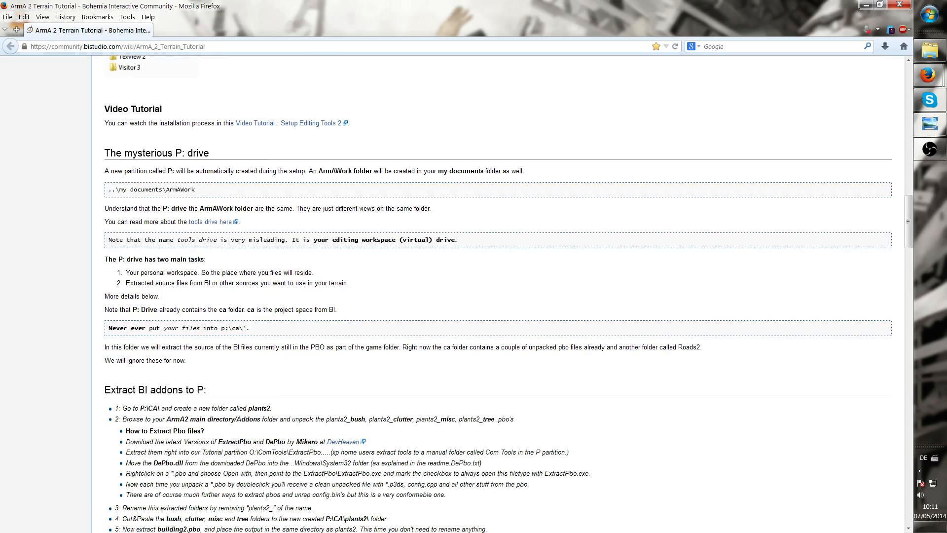
left_click_drag(907, 221, 892, 157)
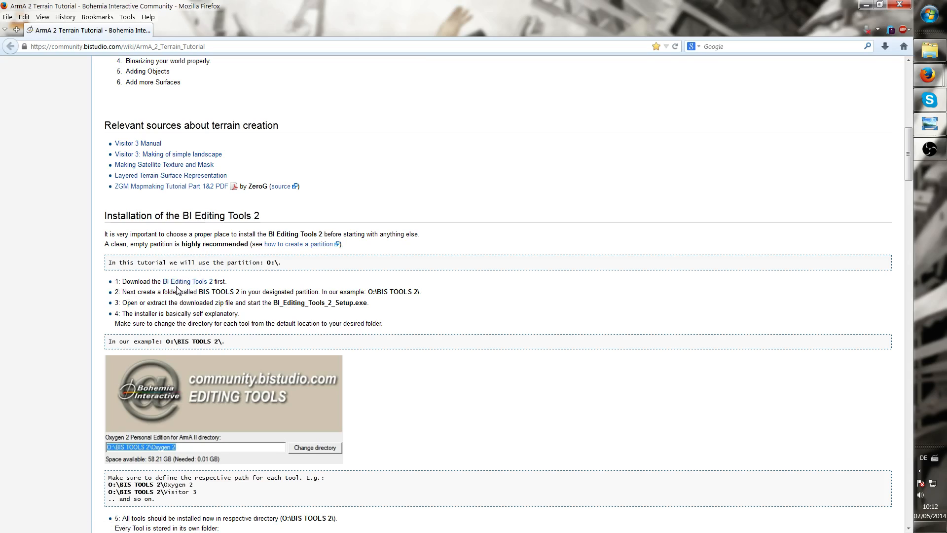
left_click(191, 282)
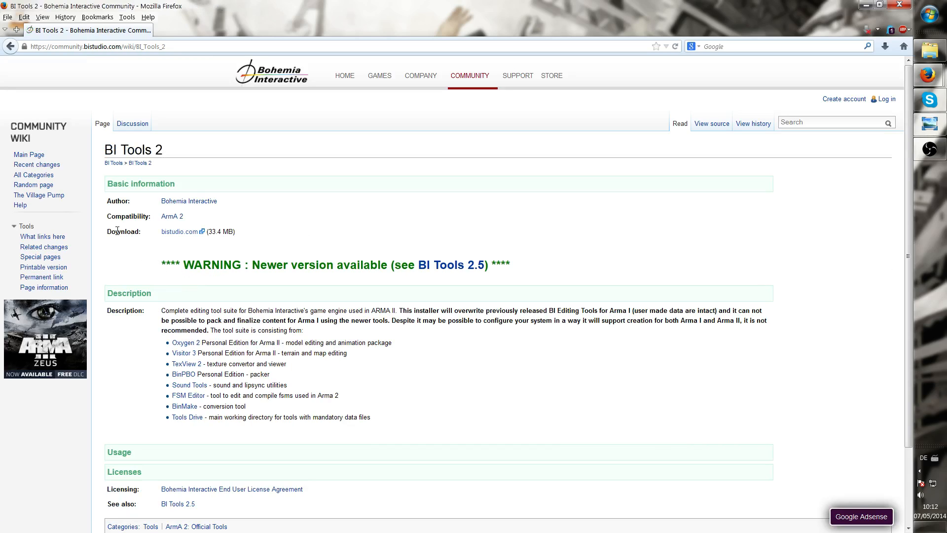
left_click_drag(112, 230, 131, 231)
left_click(179, 231)
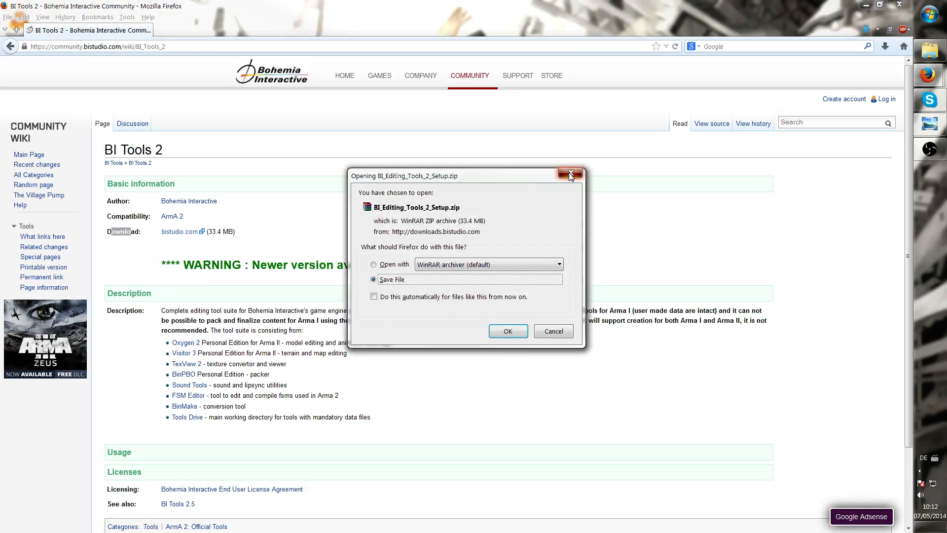
left_click(571, 174)
left_click(10, 46)
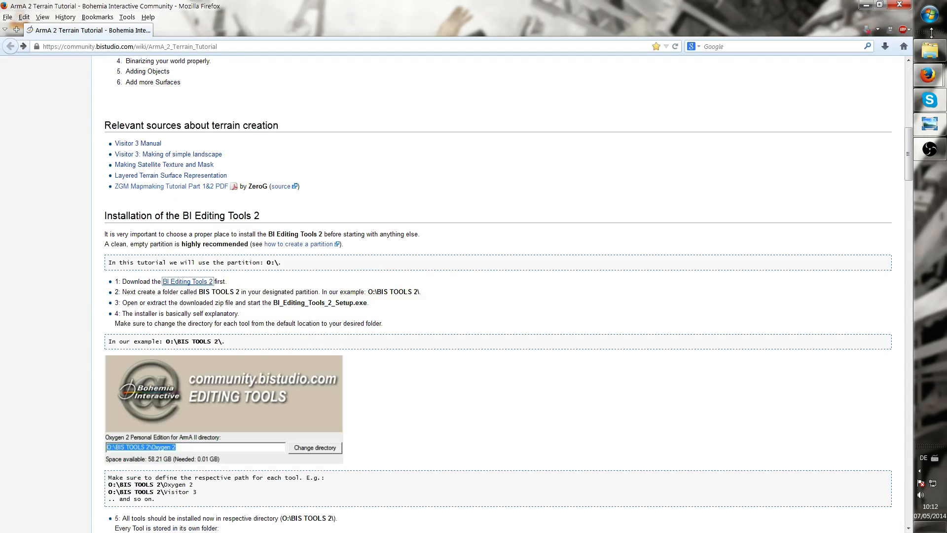
Close the browser and open drive Secondary (D:) from Computer
left_click(866, 5)
left_click(924, 17)
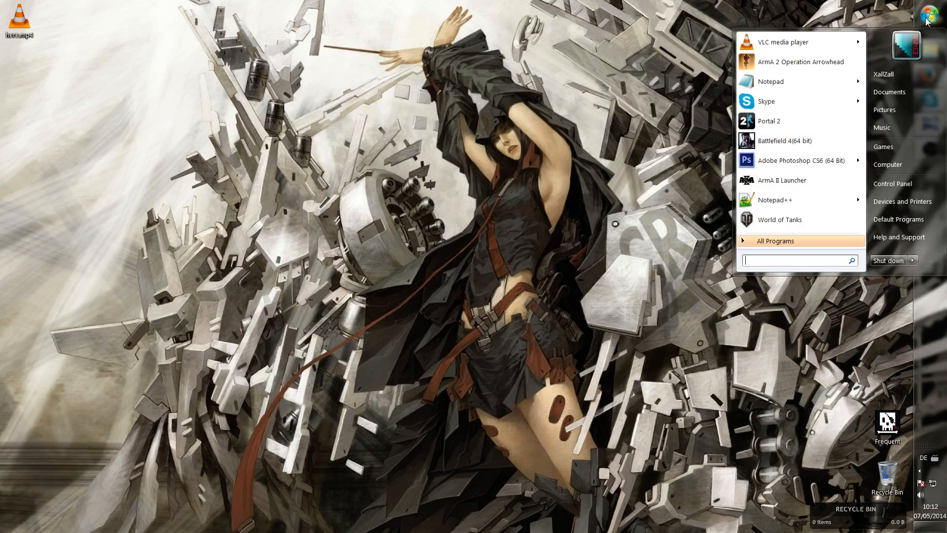
left_click(890, 157)
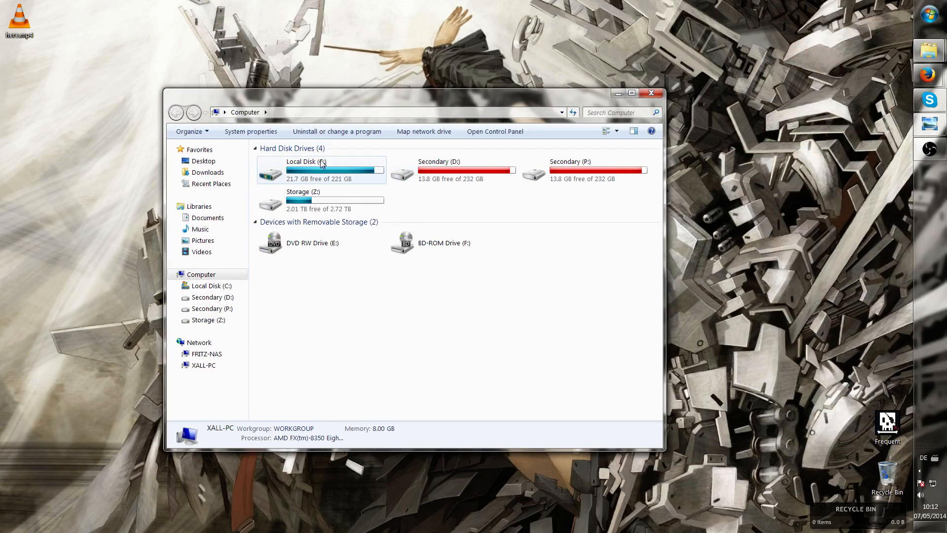
double_click(425, 176)
right_click(324, 226)
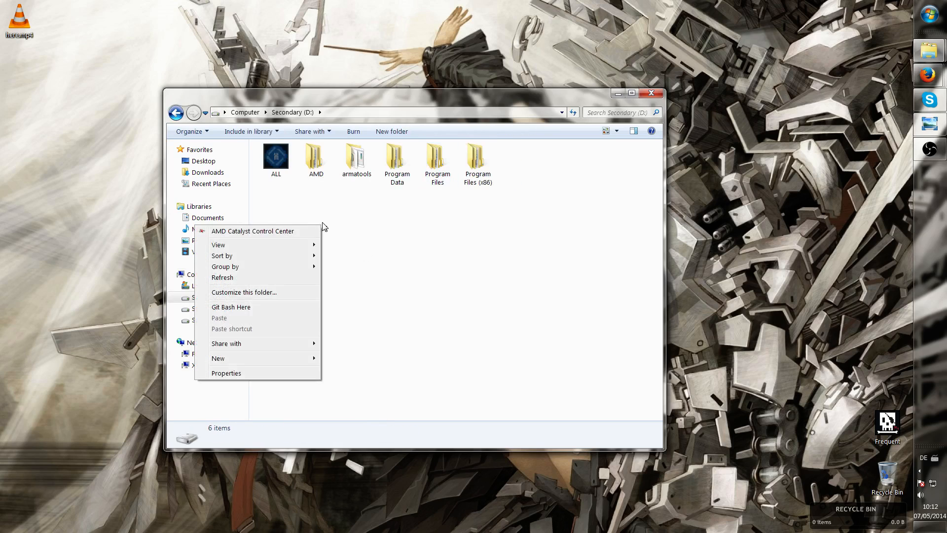
mouse_move(230, 362)
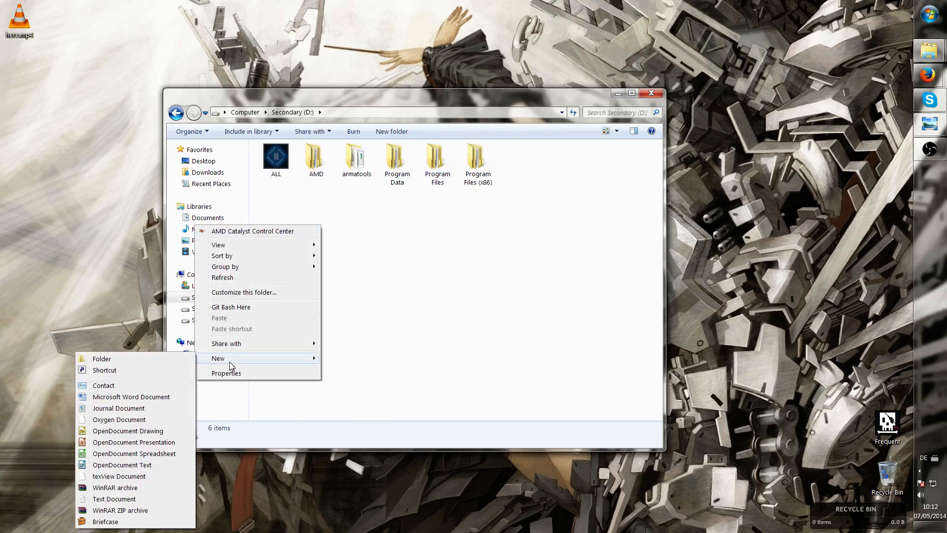
left_click(400, 329)
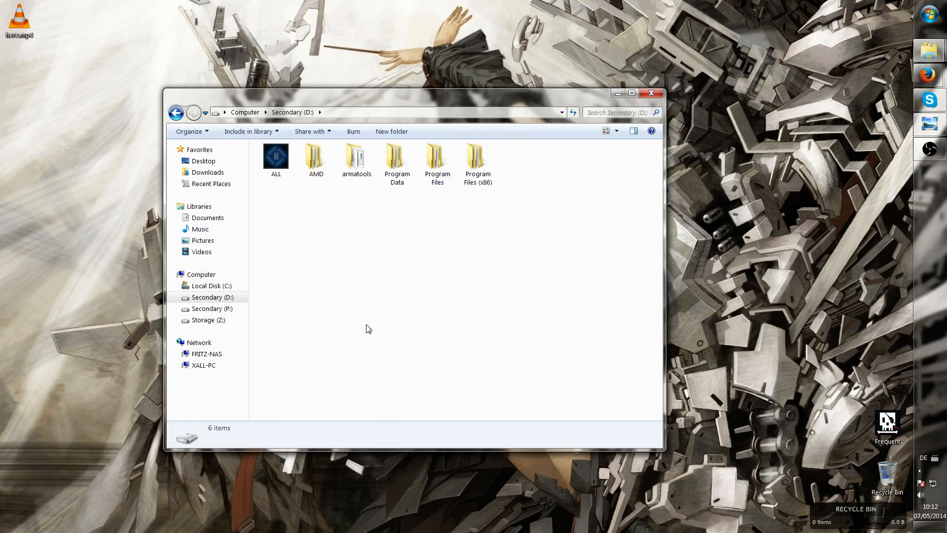
Open the armatools folder on drive D: and select its D:\armatools path in the address bar
left_click(359, 172)
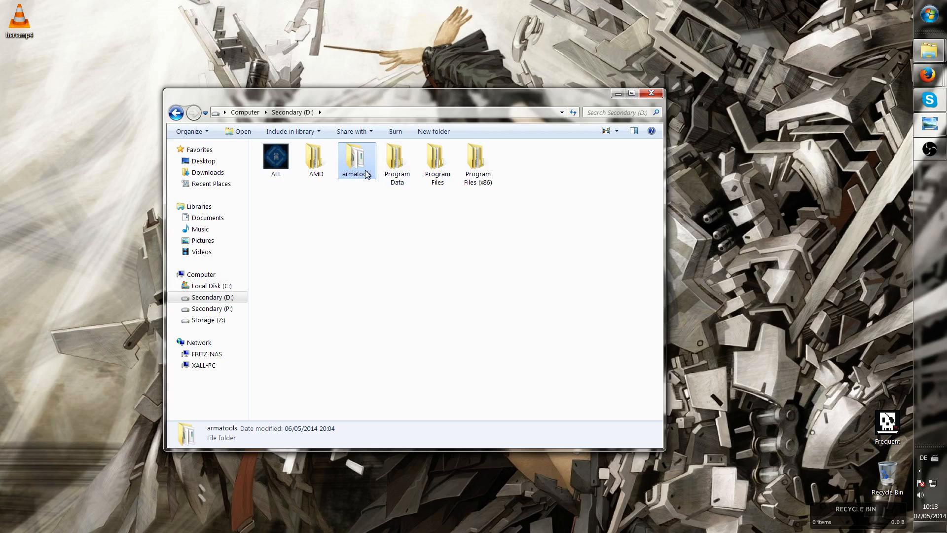
double_click(364, 173)
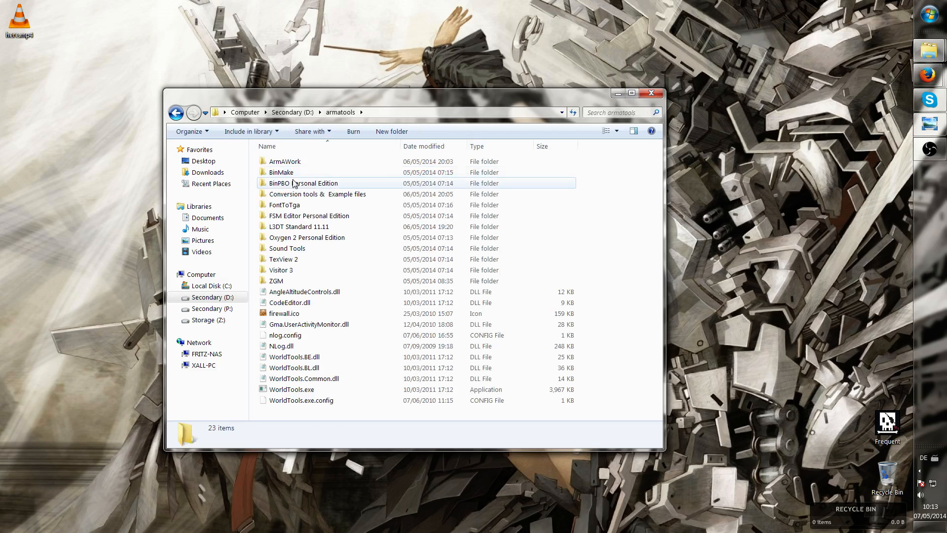
left_click(390, 116)
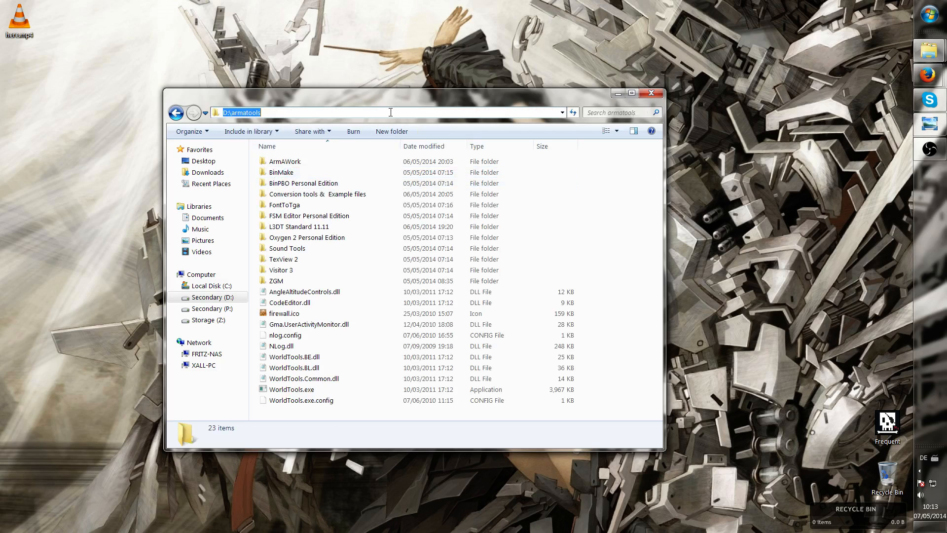
right_click(266, 112)
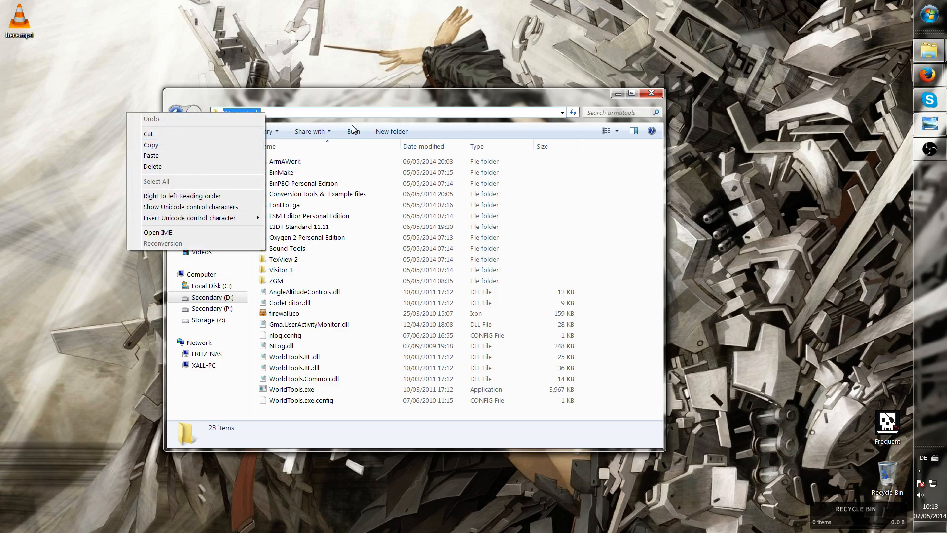
left_click_drag(401, 105, 281, 60)
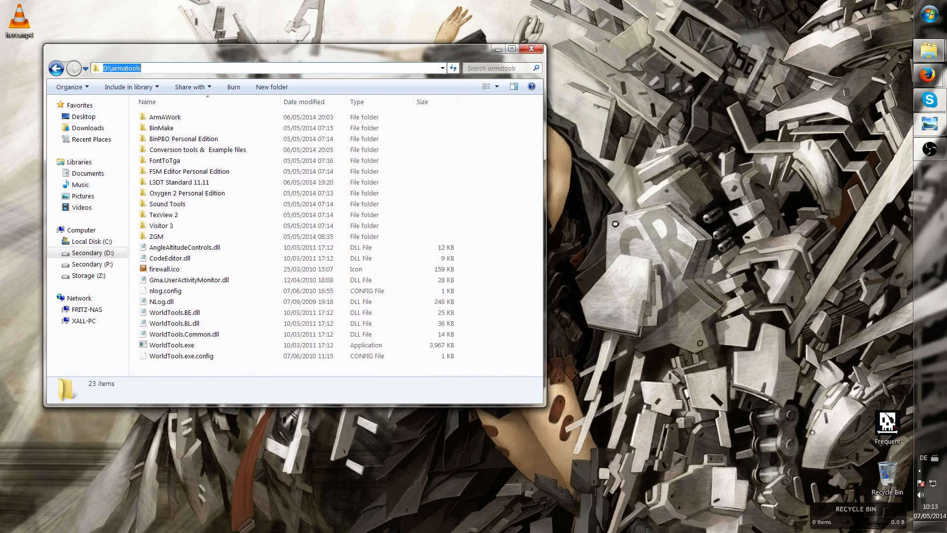
Open the Terrain Editors folder and launch BI_Editing_Tools_2_5_1_Setup.exe
left_click_drag(946, 131, 544, 105)
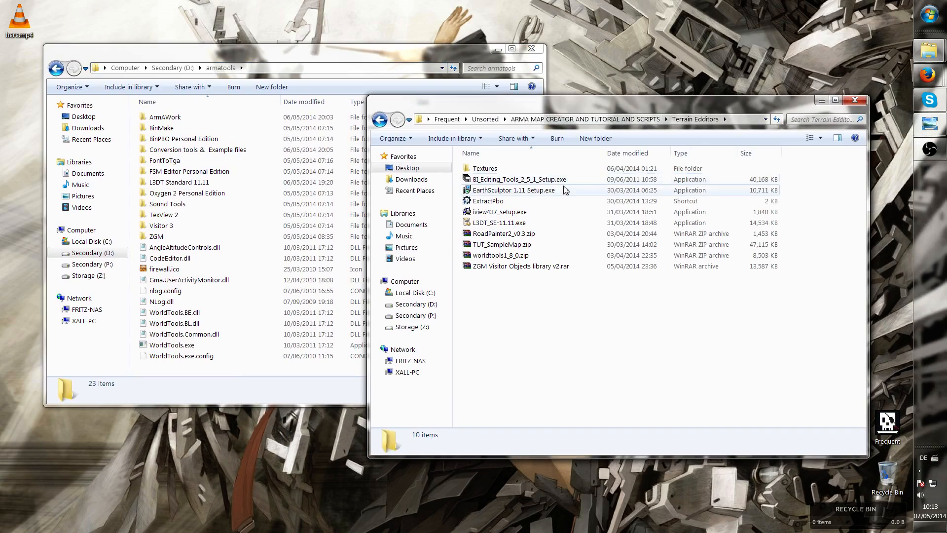
left_click(532, 182)
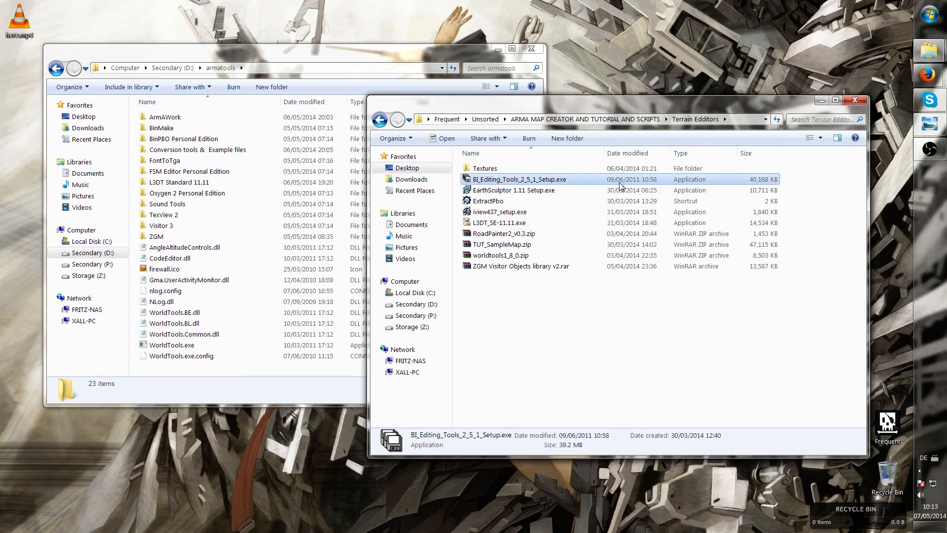
left_click_drag(518, 189, 523, 190)
double_click(502, 182)
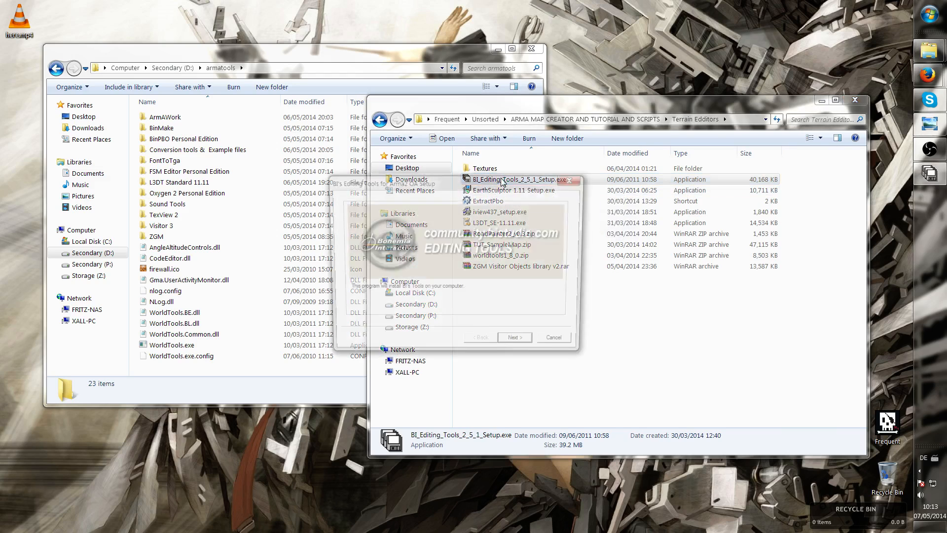
Continue past the setup welcome screen, accept the licence agreement terms and proceed
left_click(520, 345)
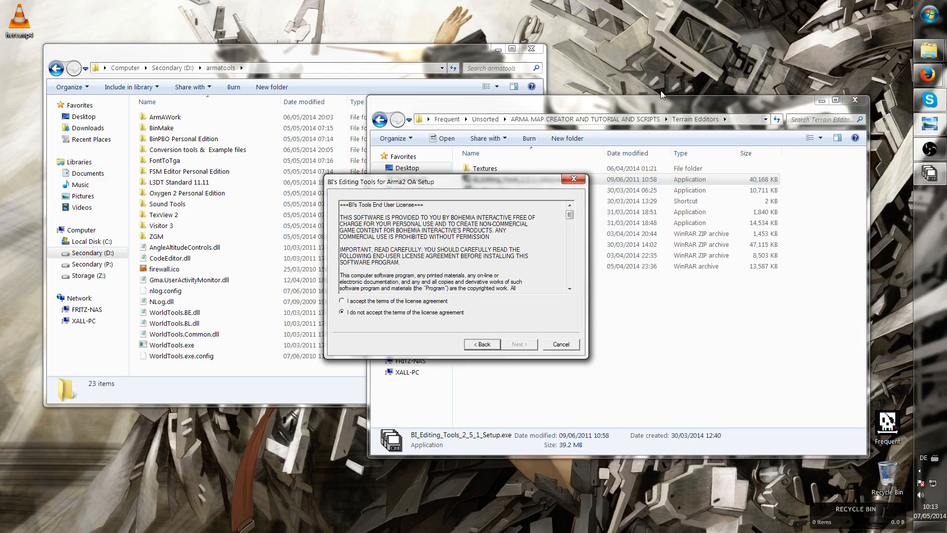
left_click_drag(631, 107, 946, 129)
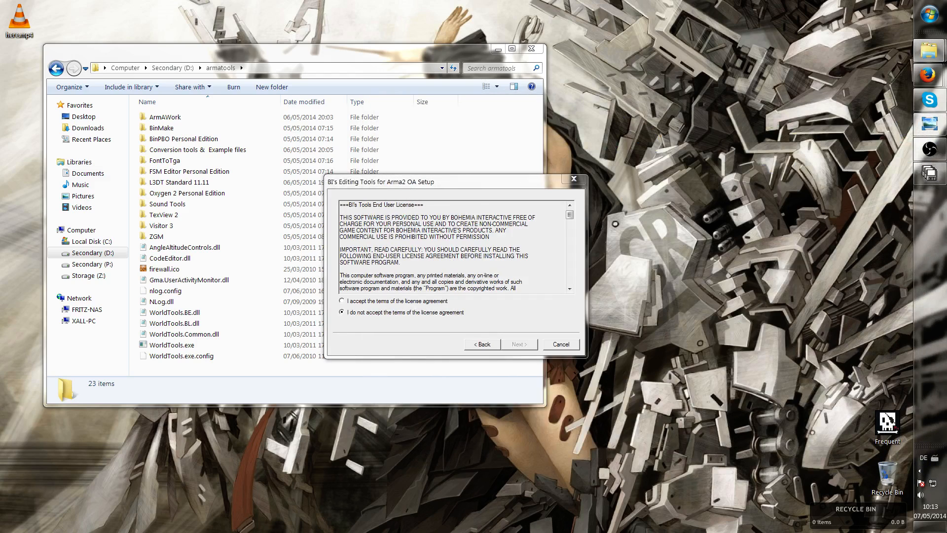
left_click_drag(465, 184, 462, 184)
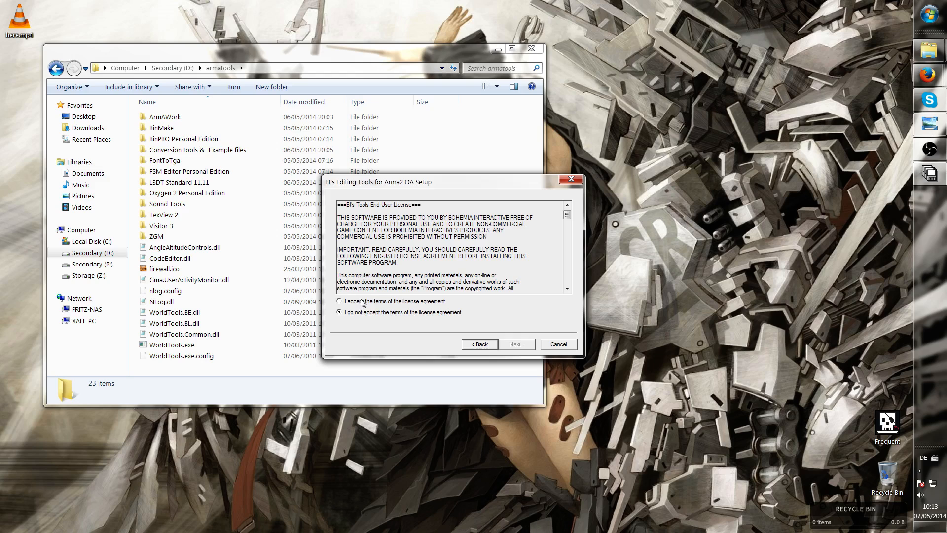
scroll(564, 220, "down", 5)
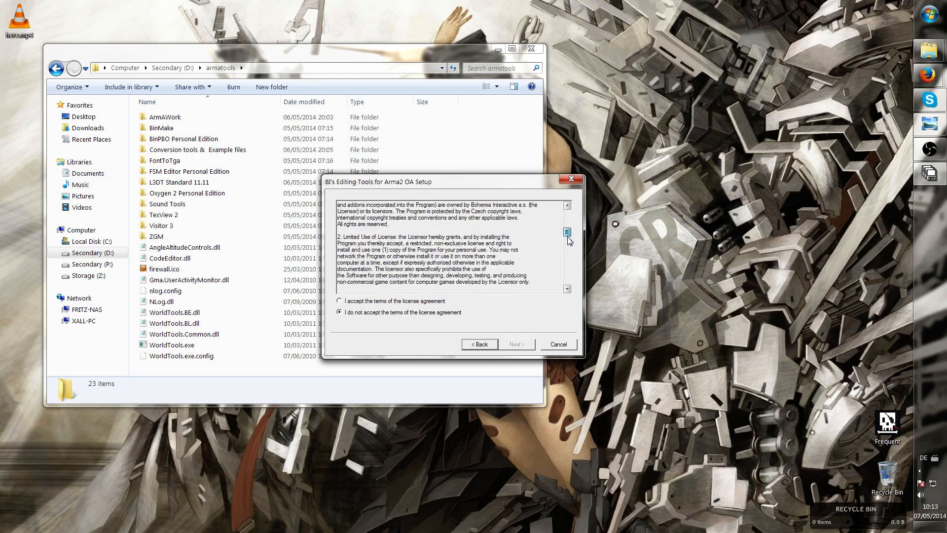
scroll(563, 219, "up", 5)
left_click(359, 302)
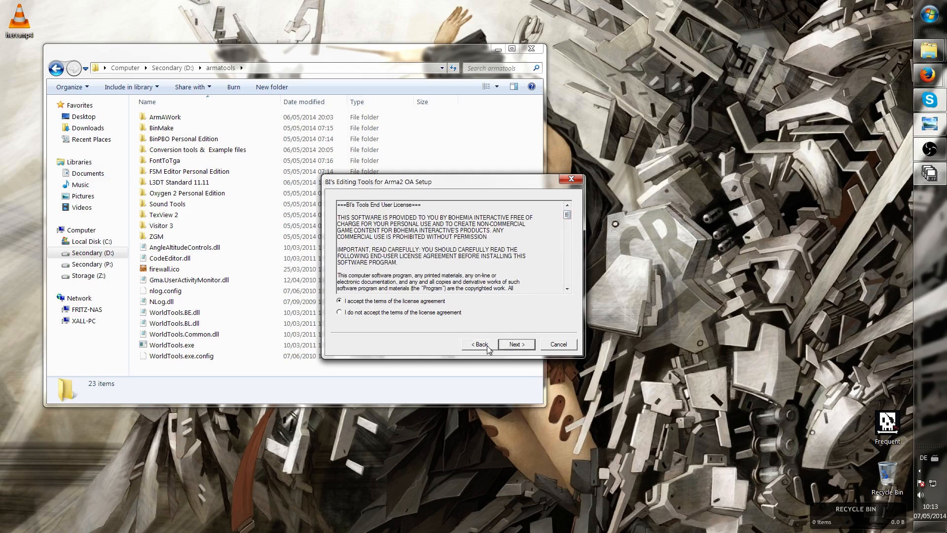
left_click(516, 345)
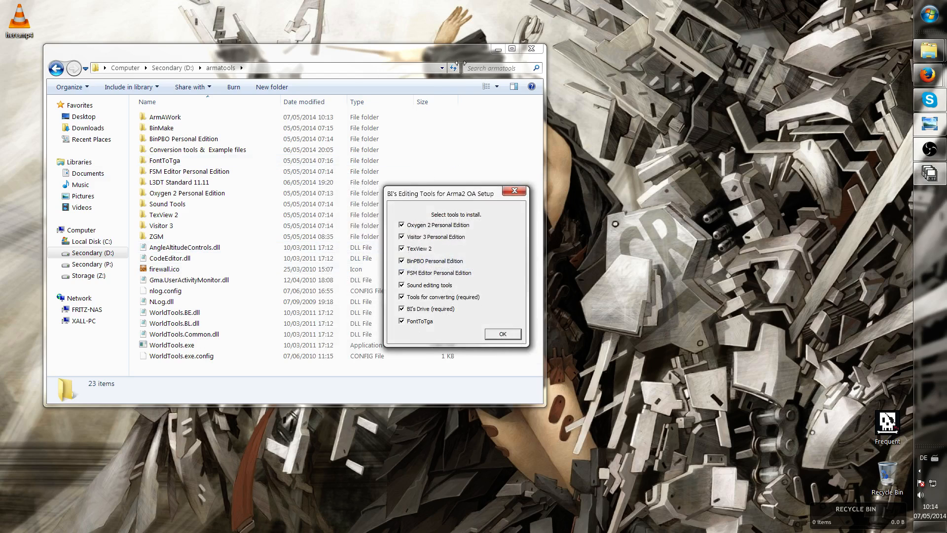
Confirm the tool selection with all tools checked for installation
left_click_drag(440, 196, 661, 169)
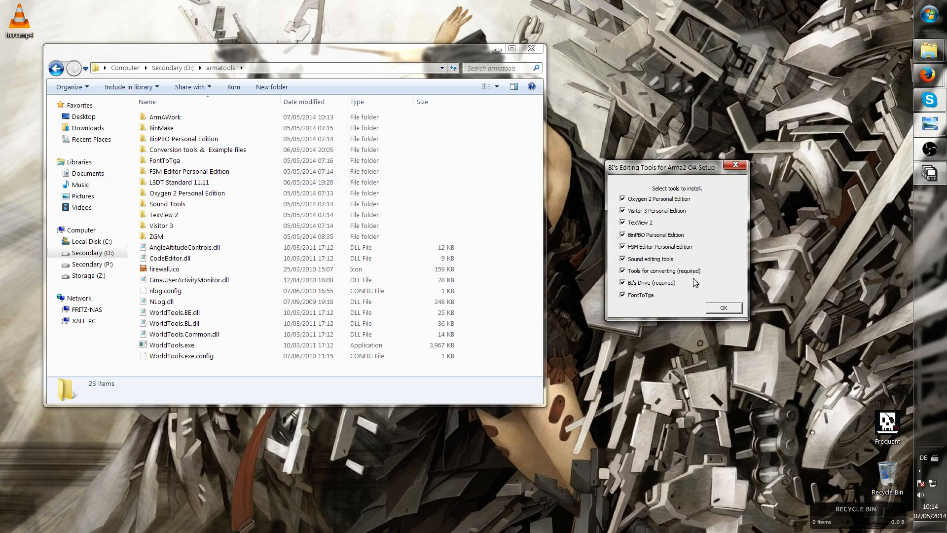
left_click(723, 309)
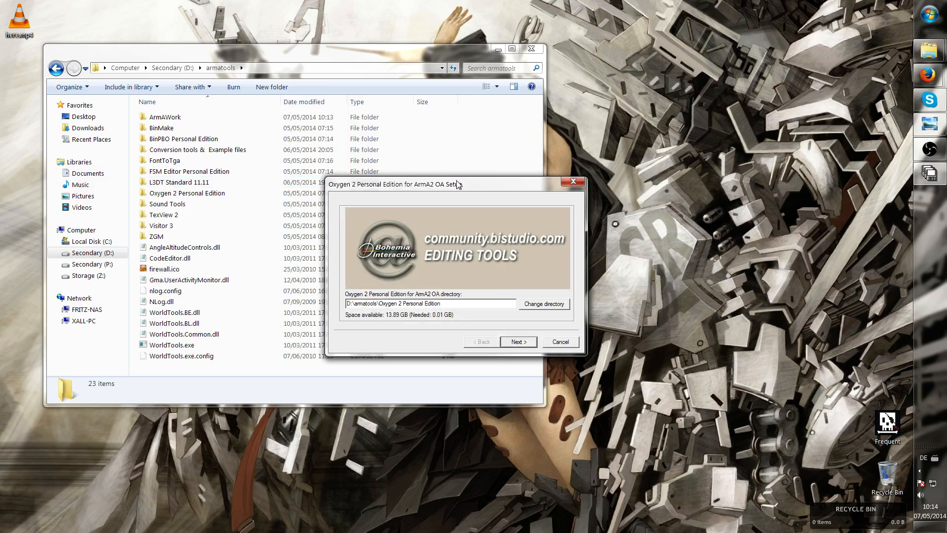
Inspect the Oxygen 2 Personal Edition install path D:\armatools\Oxygen 2 Personal Edition and cancel that sub-setup
left_click_drag(458, 184, 691, 160)
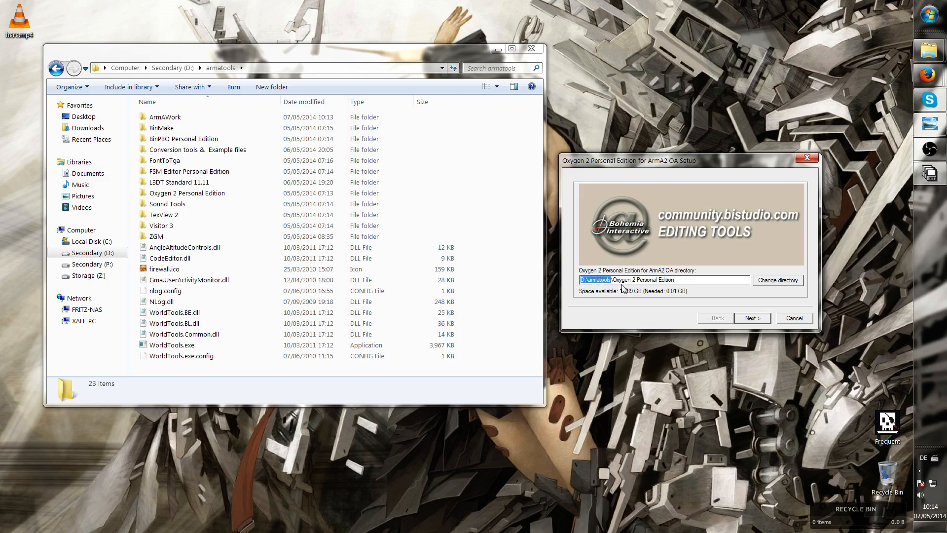
left_click_drag(683, 281, 625, 283)
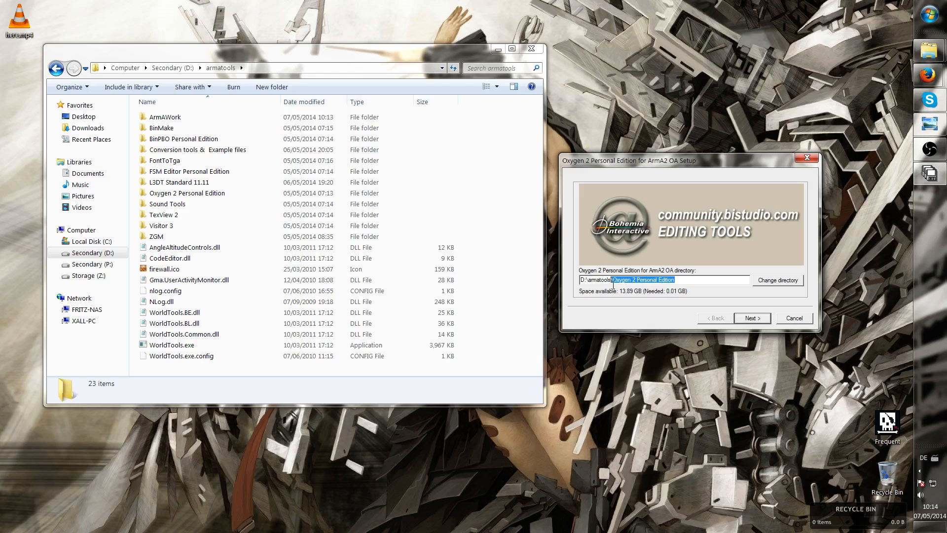
left_click(616, 279)
key("shift+Home")
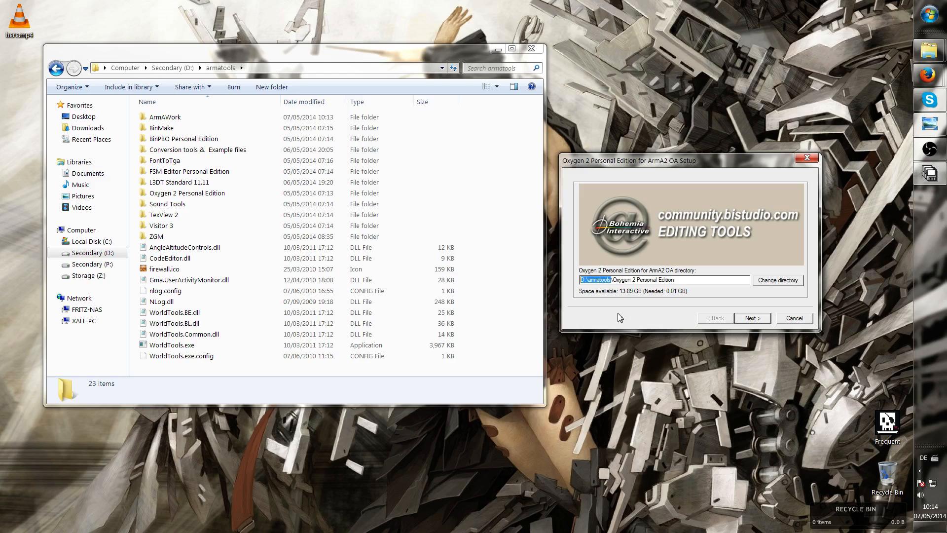
key("End")
left_click(752, 318)
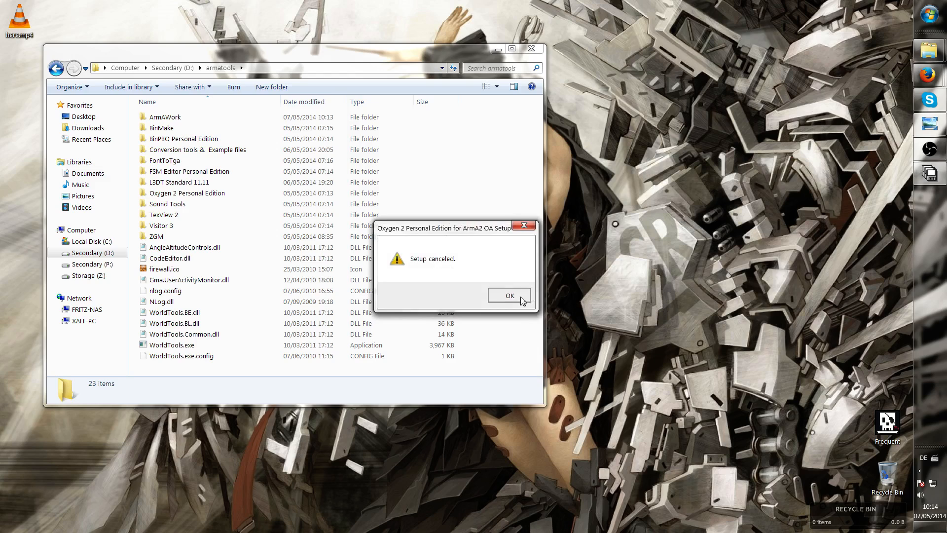
left_click(510, 296)
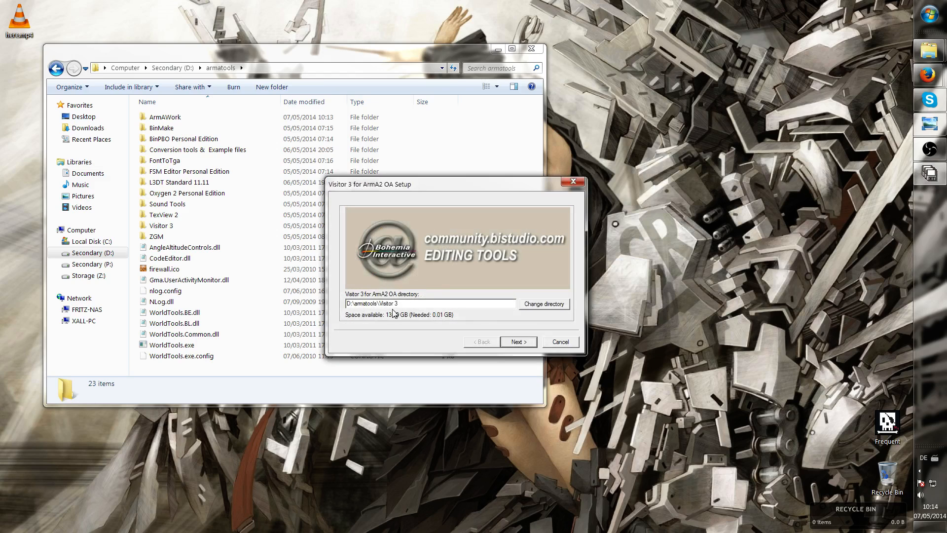
Check the Visitor 3 install path, then cancel the Visitor 3 and TexView 2 sub-setups
left_click_drag(376, 304, 346, 304)
key("Right")
left_click(560, 341)
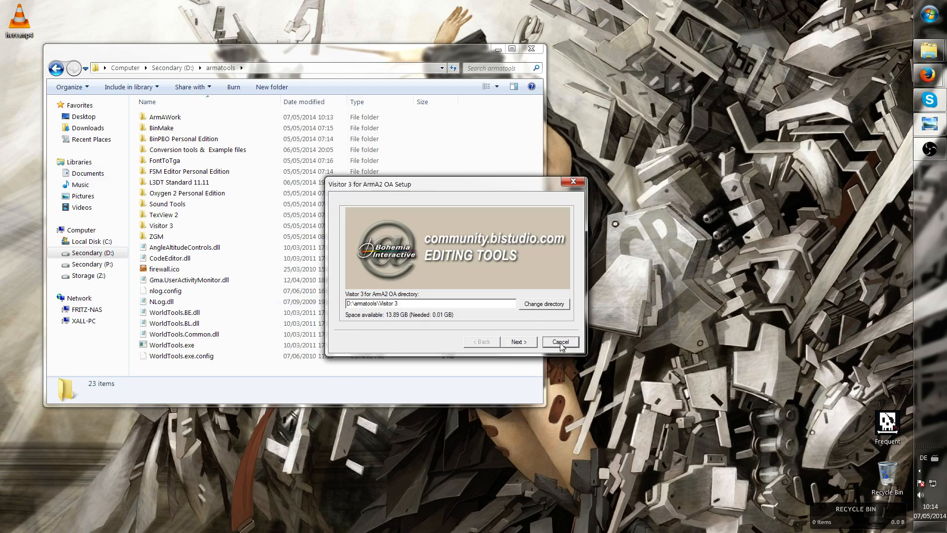
left_click(487, 296)
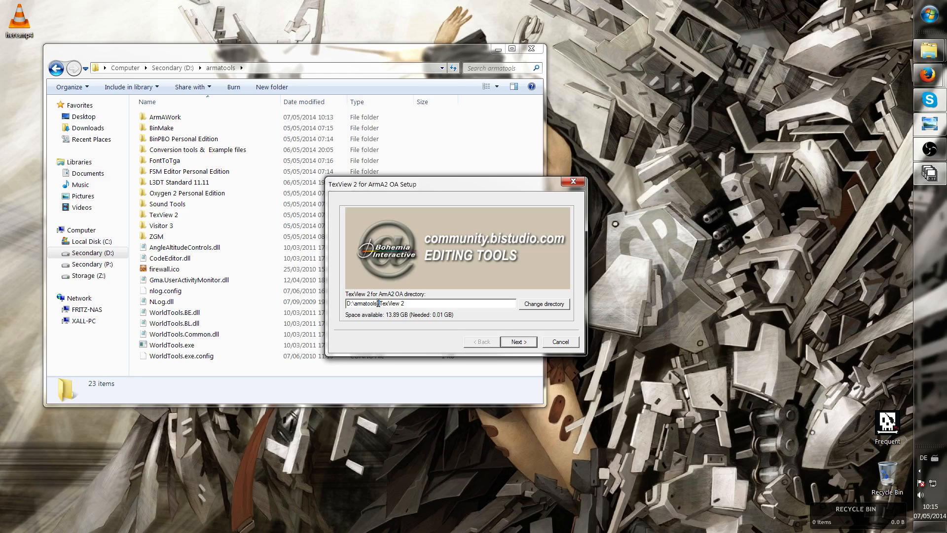
left_click(561, 342)
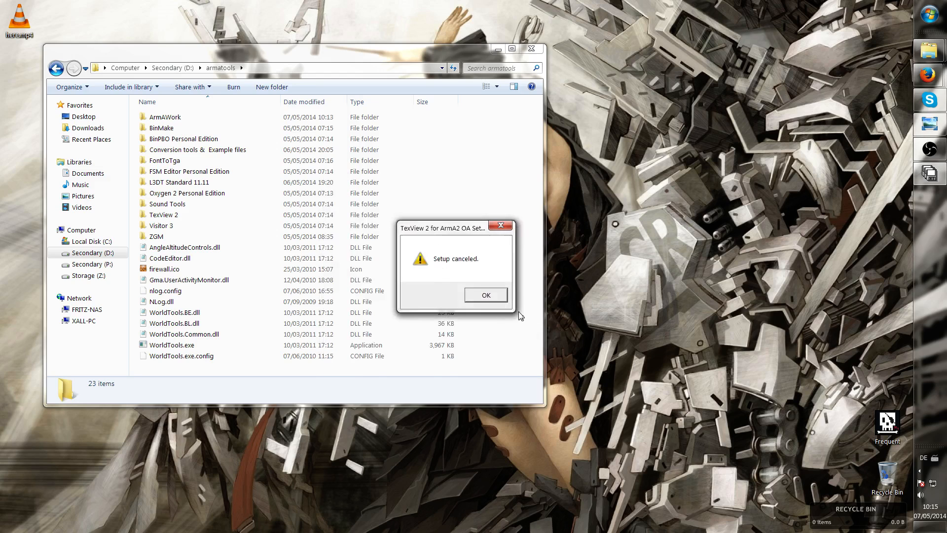
left_click(490, 298)
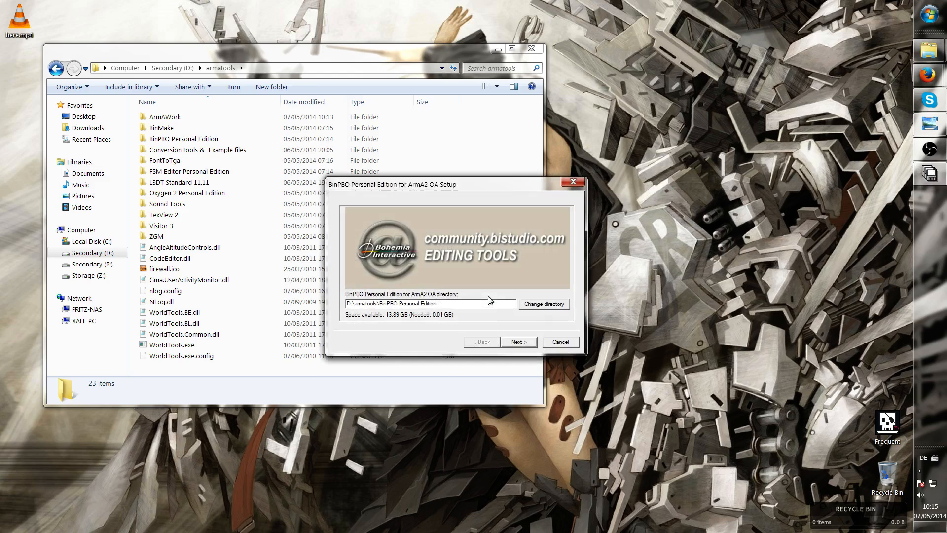
Cancel the BinPBO Personal Edition, FSM Editor Personal Edition and Sound Tools sub-setups
left_click(562, 342)
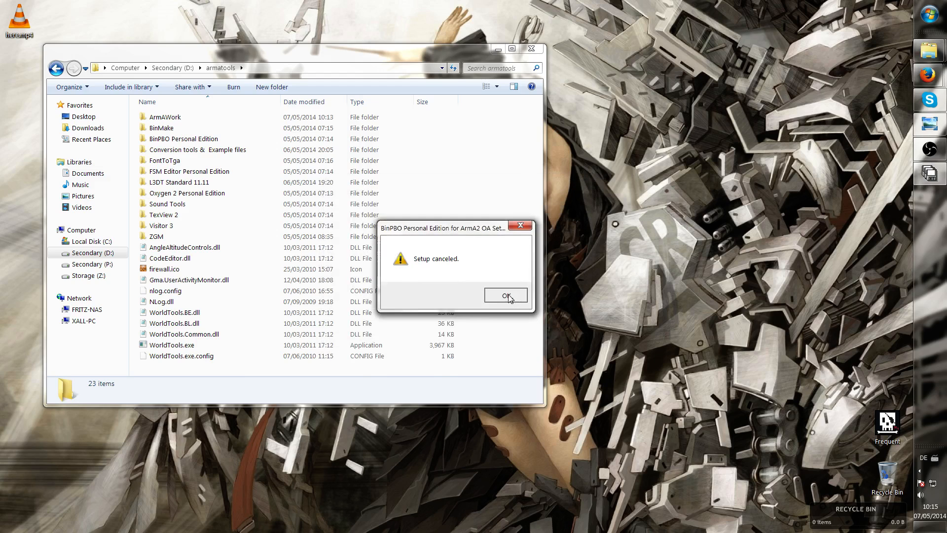
left_click(509, 296)
left_click(555, 341)
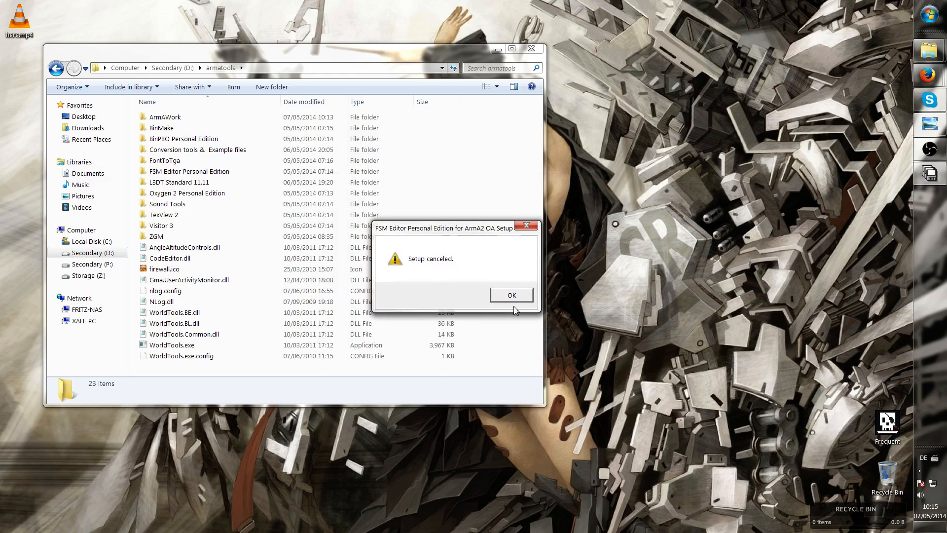
left_click(512, 296)
left_click(552, 342)
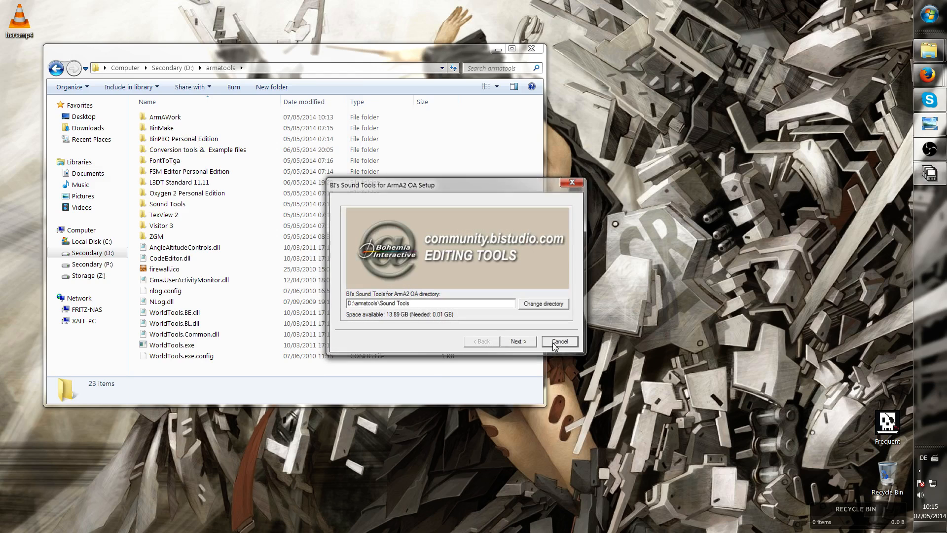
left_click(495, 295)
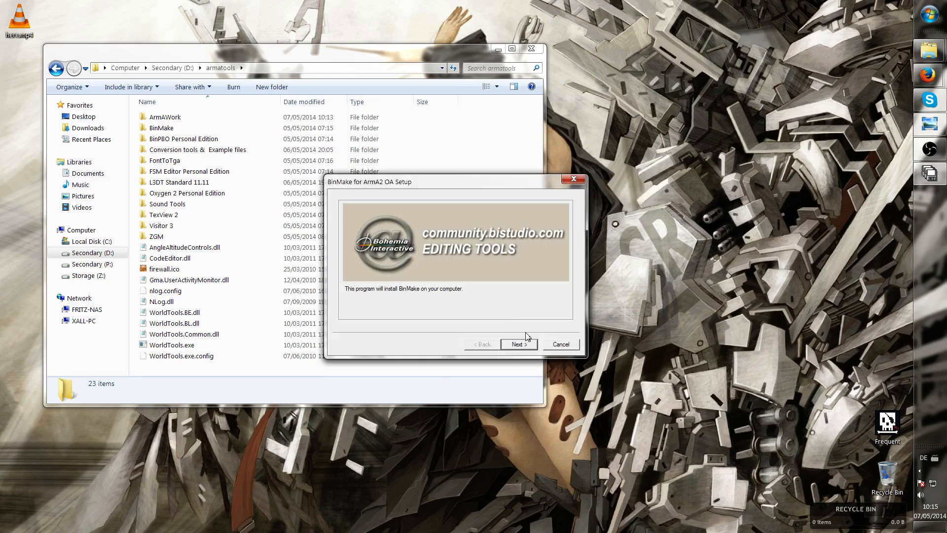
Cancel the BinMake, Tools drive and FontToTga sub-setups, then close the main installer's finish message
left_click(553, 343)
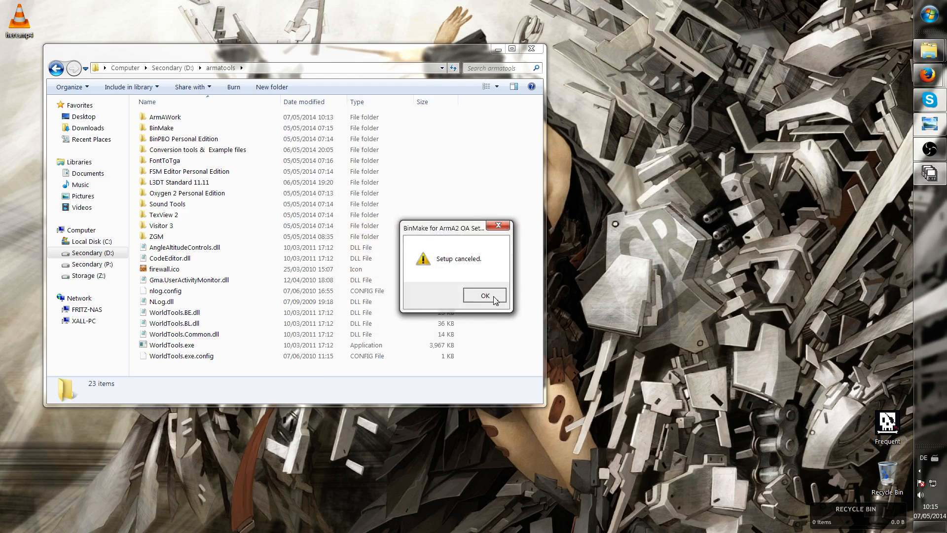
left_click(493, 295)
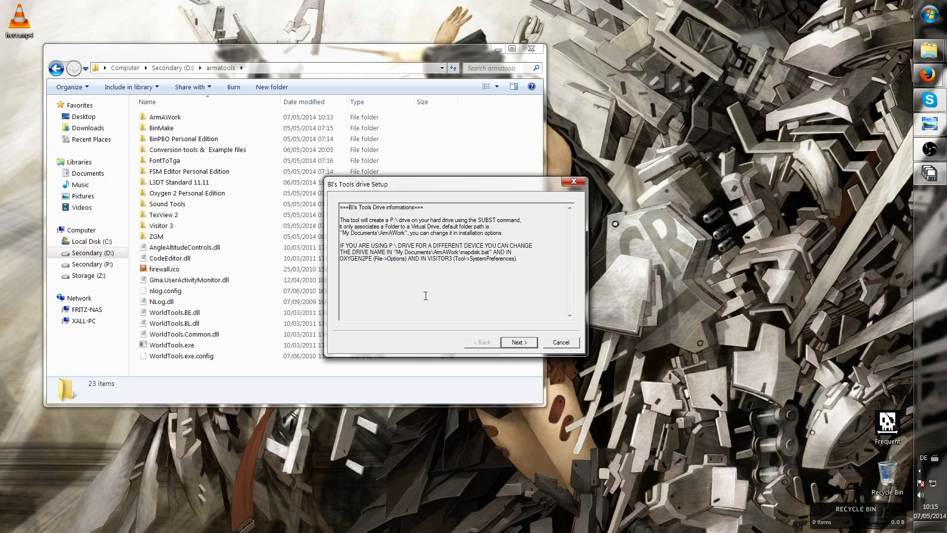
left_click(561, 342)
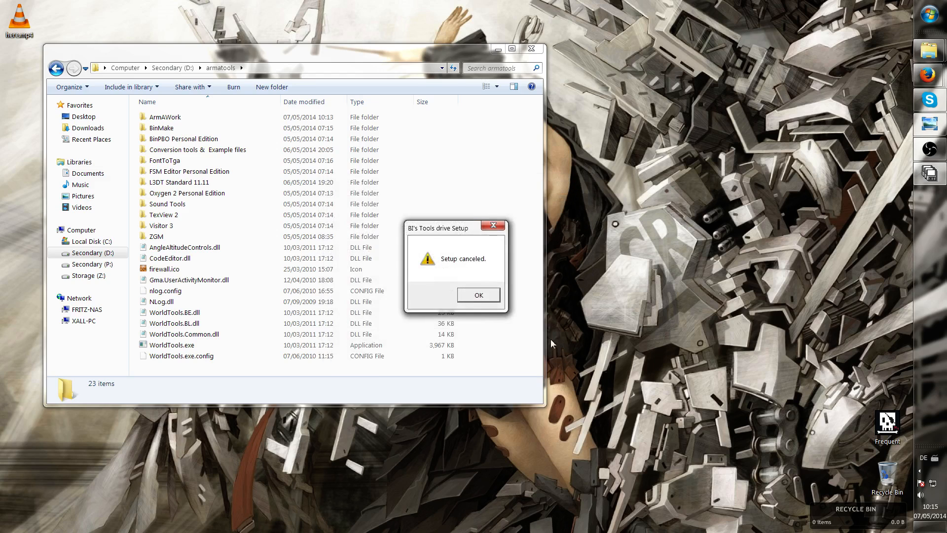
left_click(485, 296)
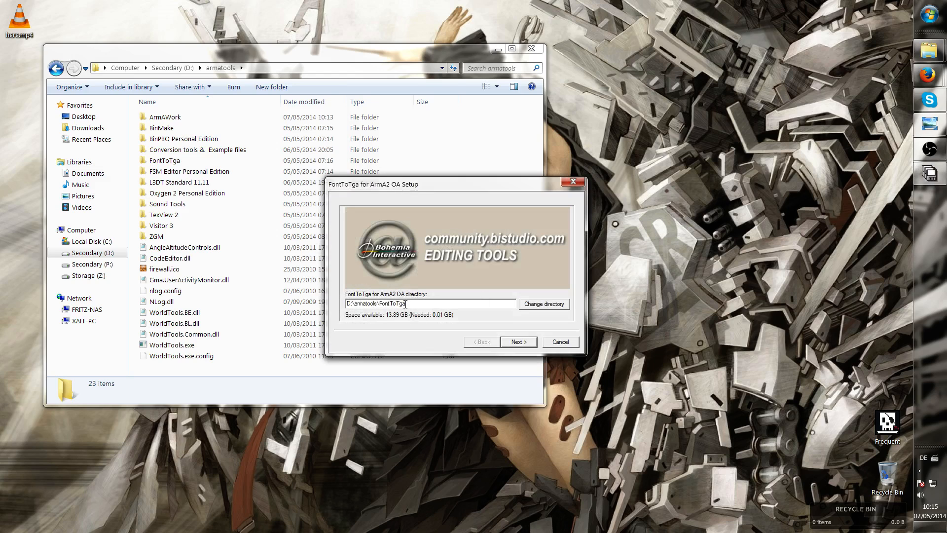
left_click(560, 342)
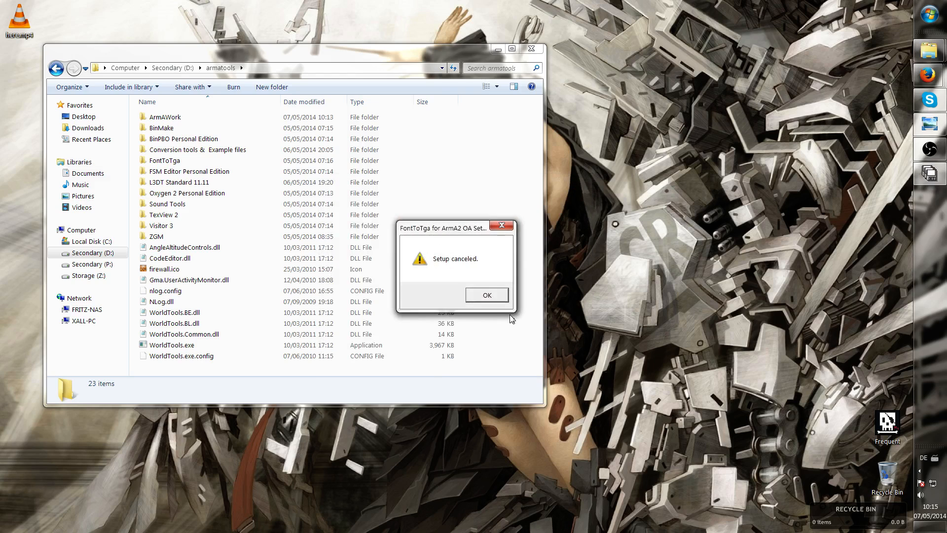
left_click(488, 295)
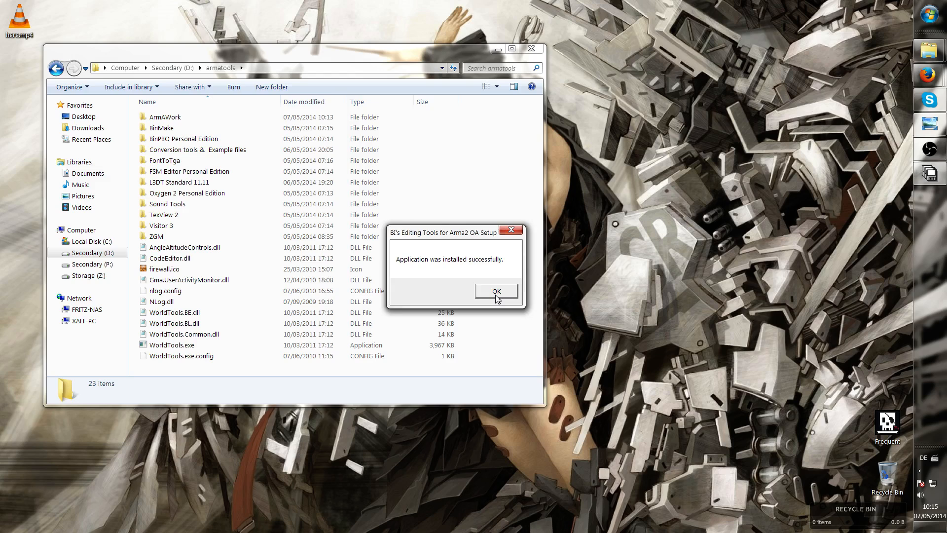
left_click(496, 290)
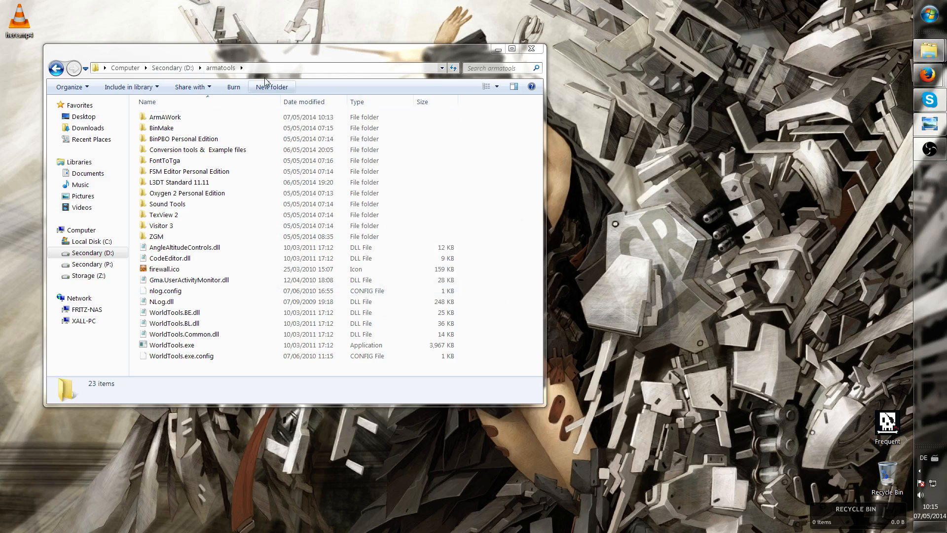
Select the installed tool folders from ArmAWork to Visitor 3 in armatools and reposition the Explorer window
left_click(199, 119)
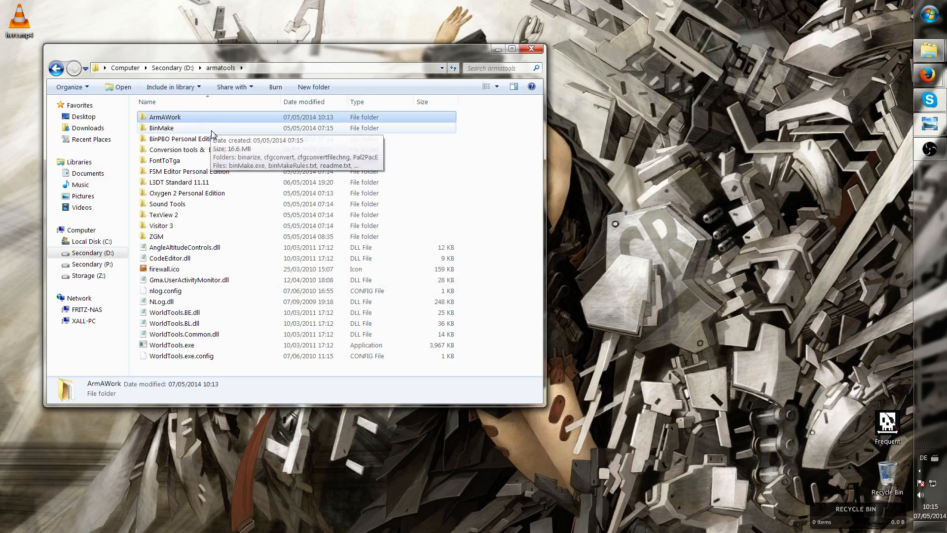
left_click(210, 130)
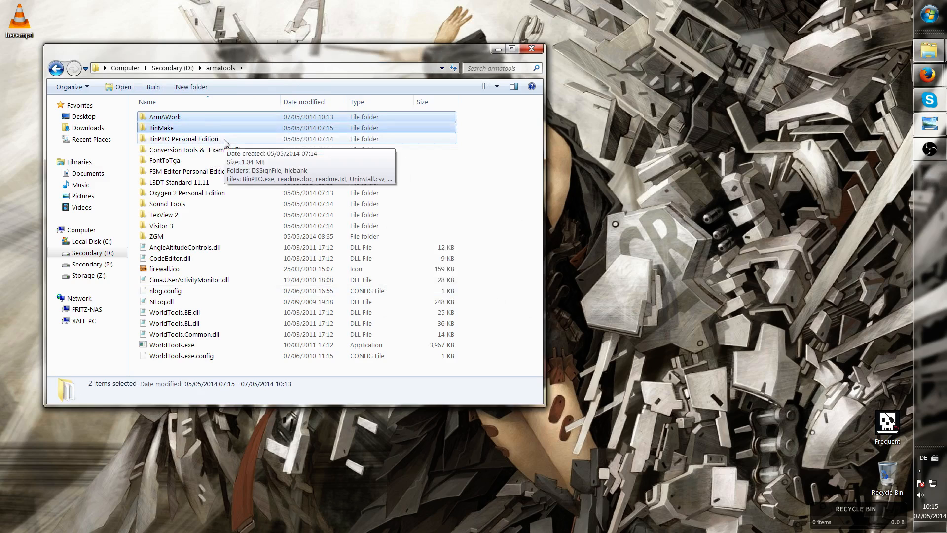
left_click(224, 142, "ctrl")
left_click(213, 164, "ctrl")
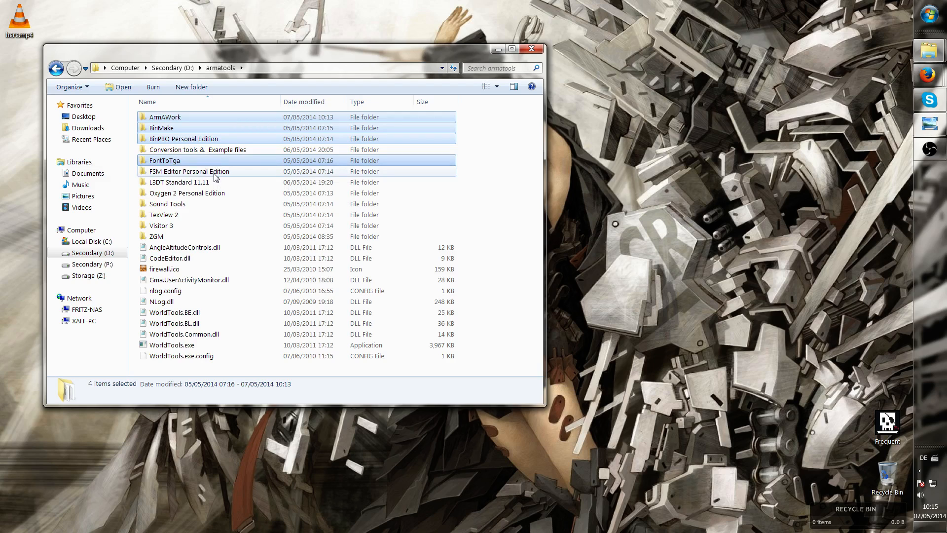
left_click(215, 173, "ctrl")
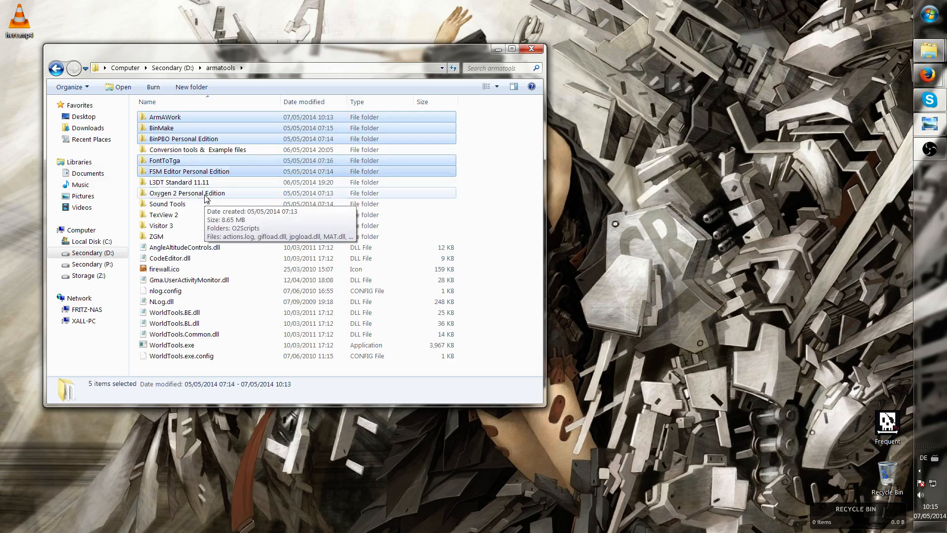
left_click(206, 195, "ctrl")
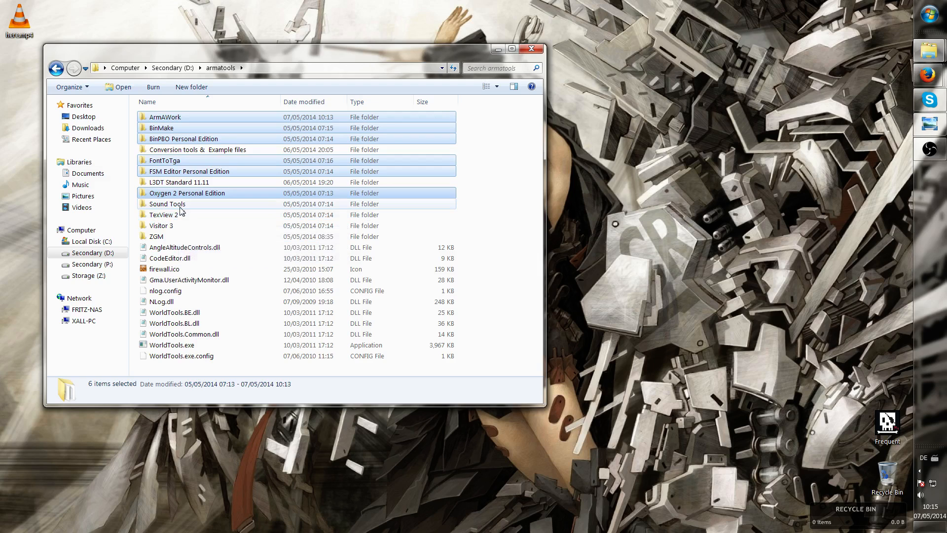
left_click(180, 207, "ctrl")
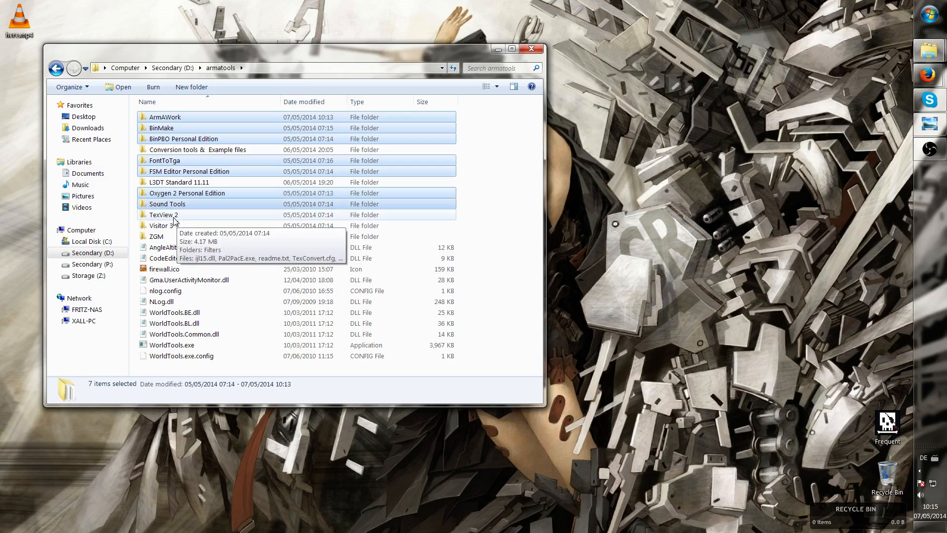
left_click(173, 217, "ctrl")
left_click(177, 227, "ctrl")
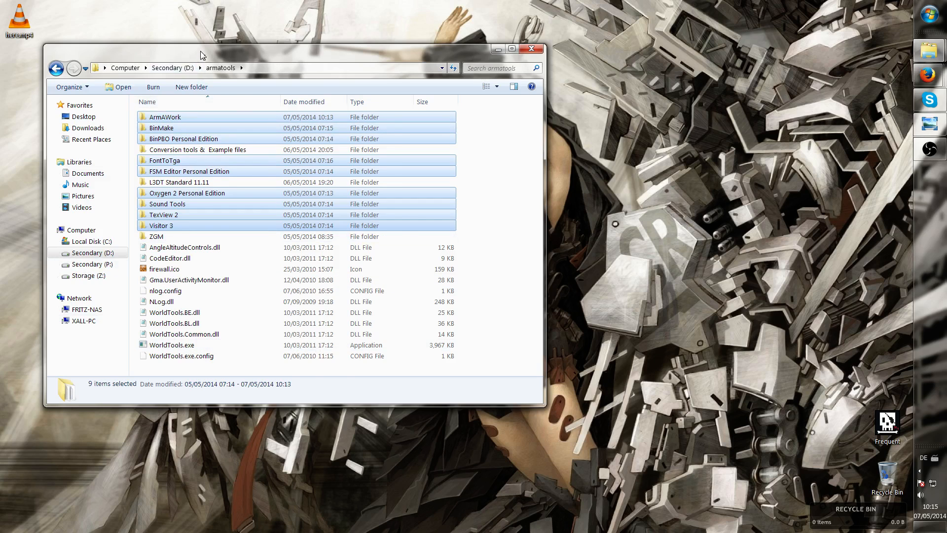
left_click_drag(200, 54, 317, 81)
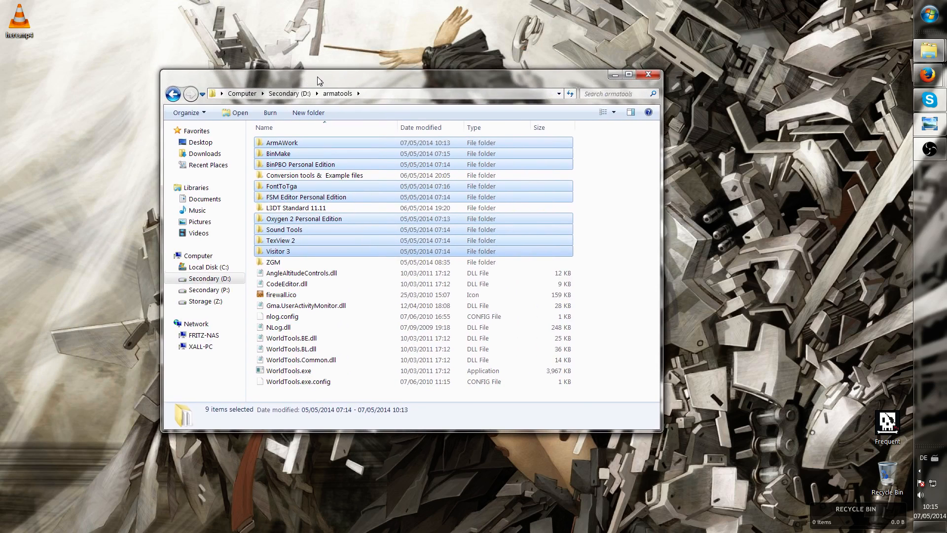
Open the ArmAWork folder inside armatools
left_click(321, 153)
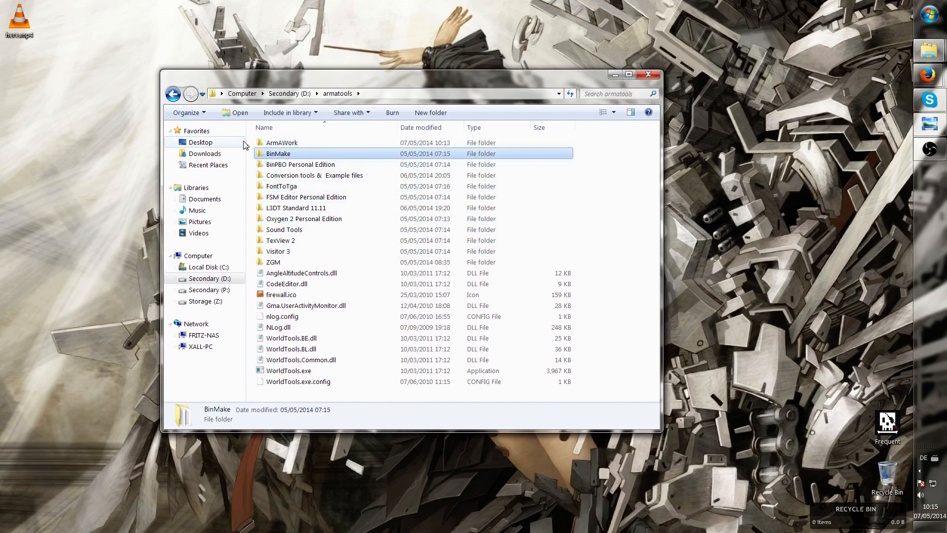
left_click(283, 146)
double_click(288, 146)
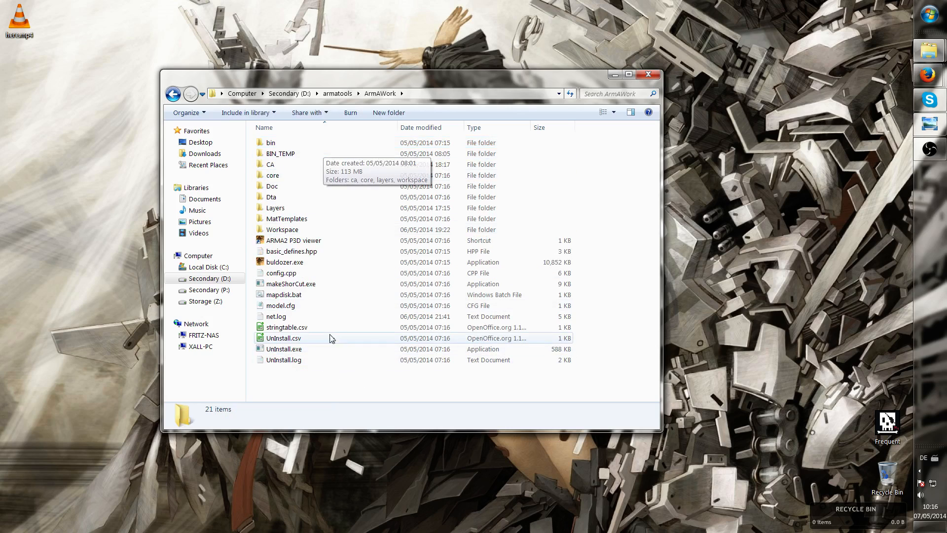
Browse the ArmAWork folder's contents, including the Workspace and BIN_TEMP folders
left_click(306, 229)
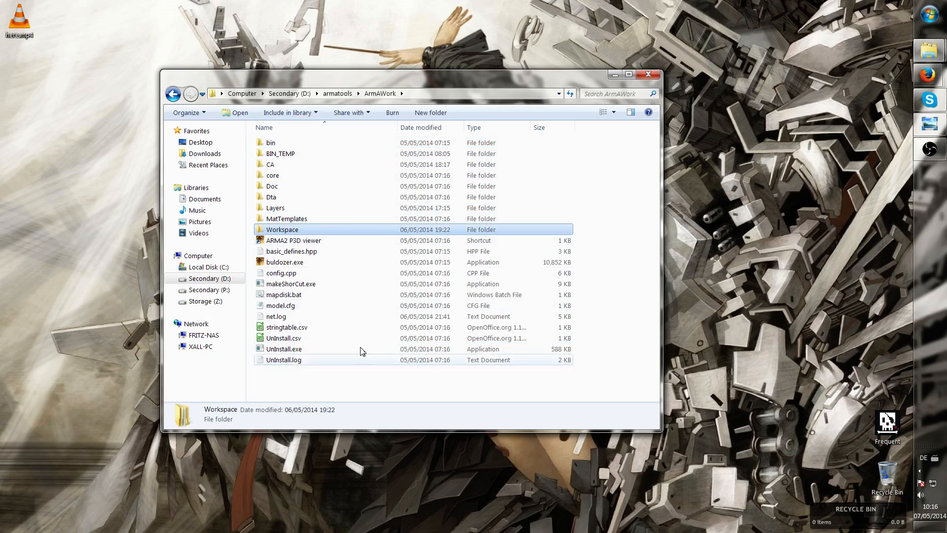
right_click(339, 380)
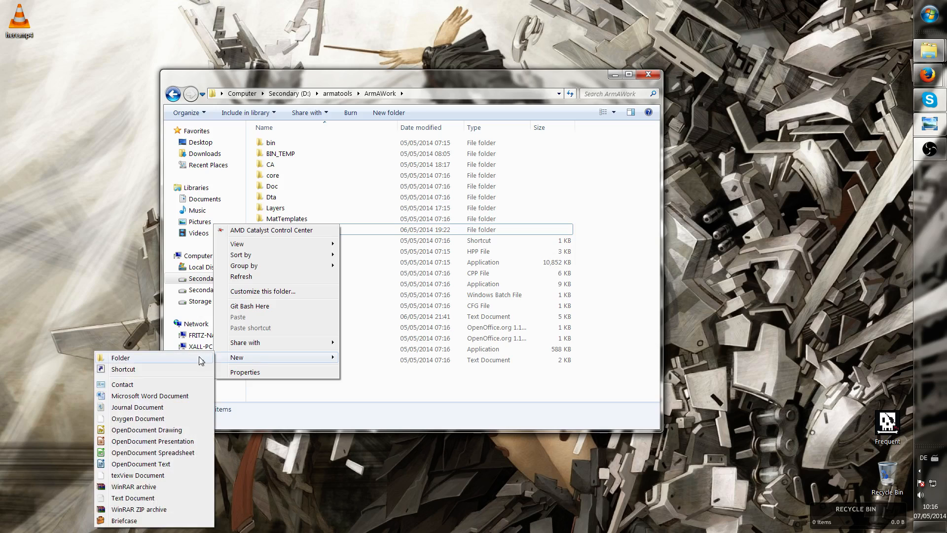
left_click(449, 207)
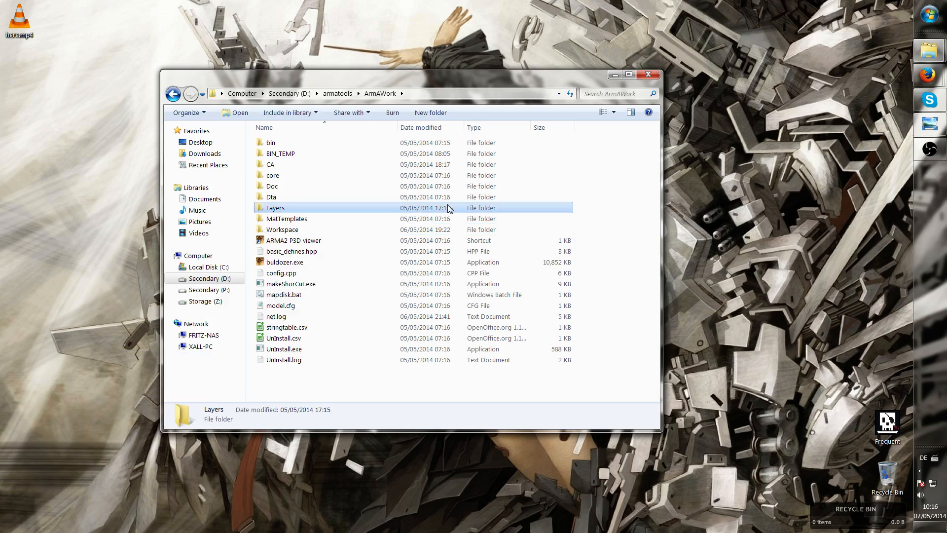
left_click(295, 231)
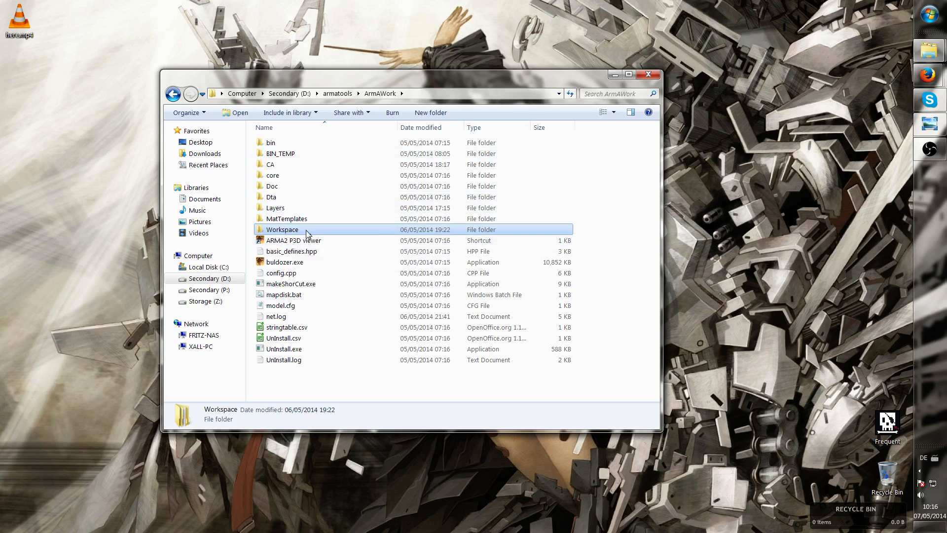
left_click(300, 156)
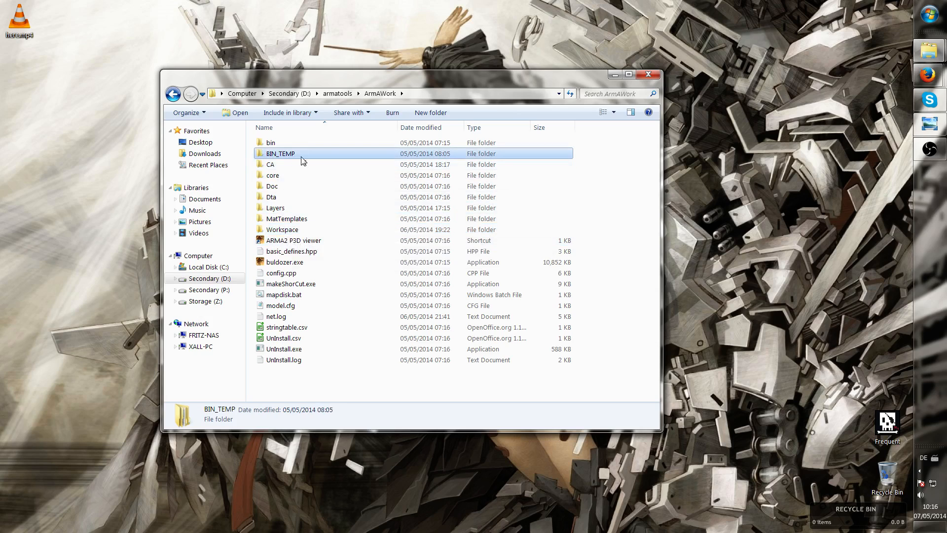
Open the Workspace folder inside ArmAWork and look through its map project subfolders
left_click(299, 230)
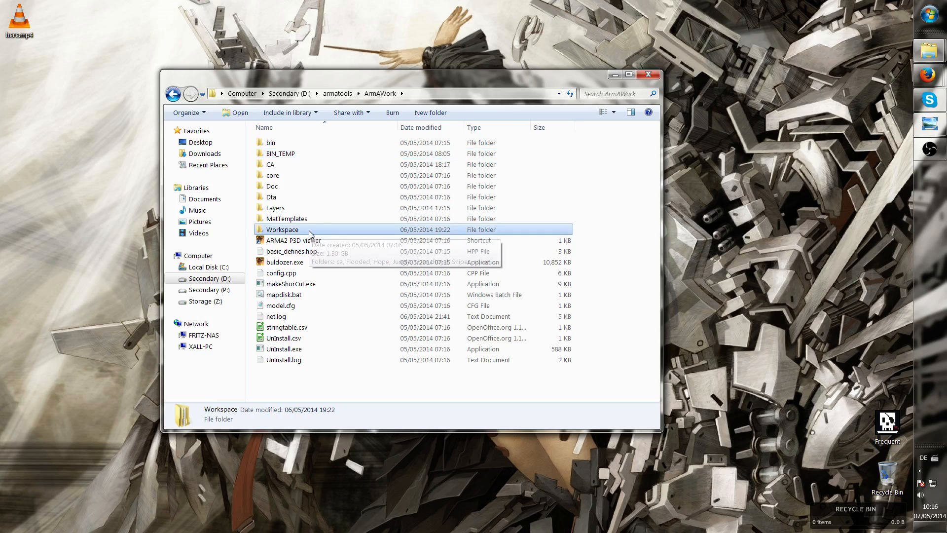
double_click(309, 232)
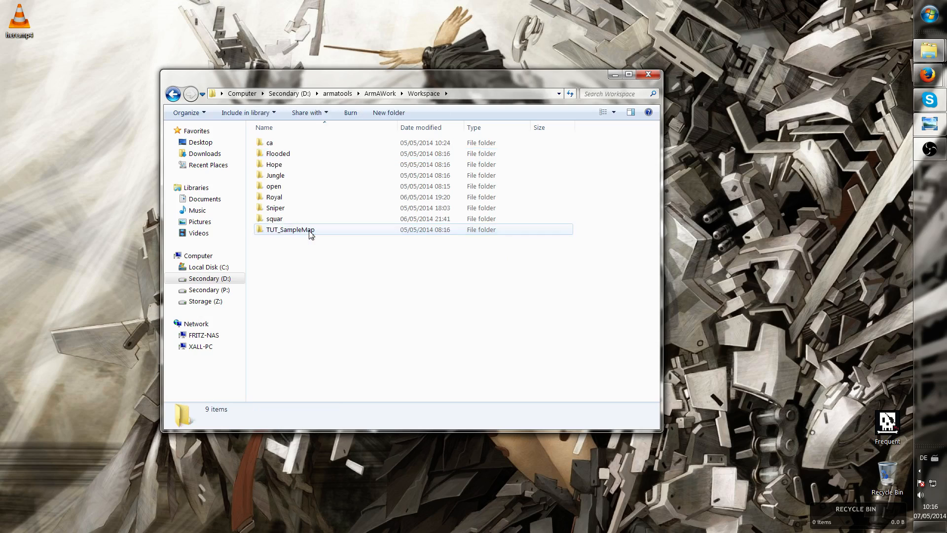
left_click(288, 156)
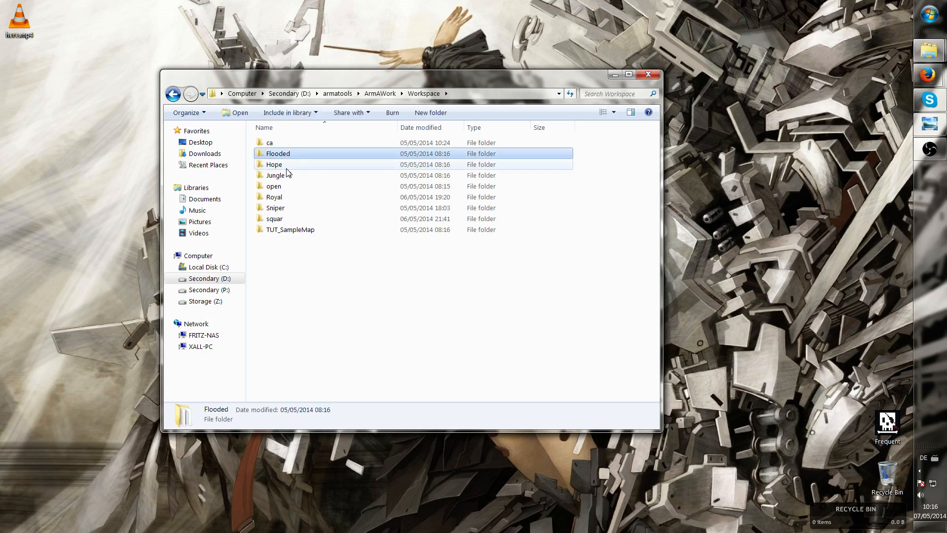
left_click(295, 165)
left_click(298, 177)
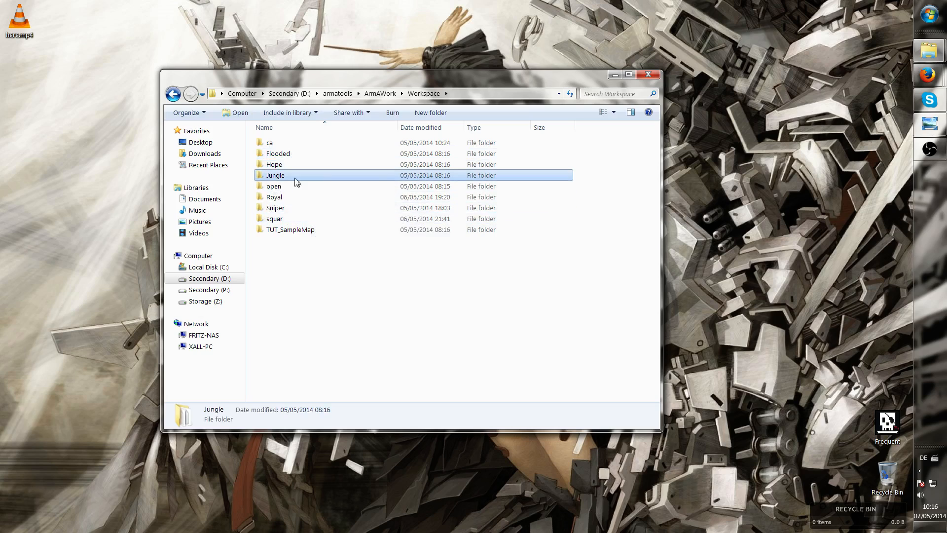
left_click(306, 218)
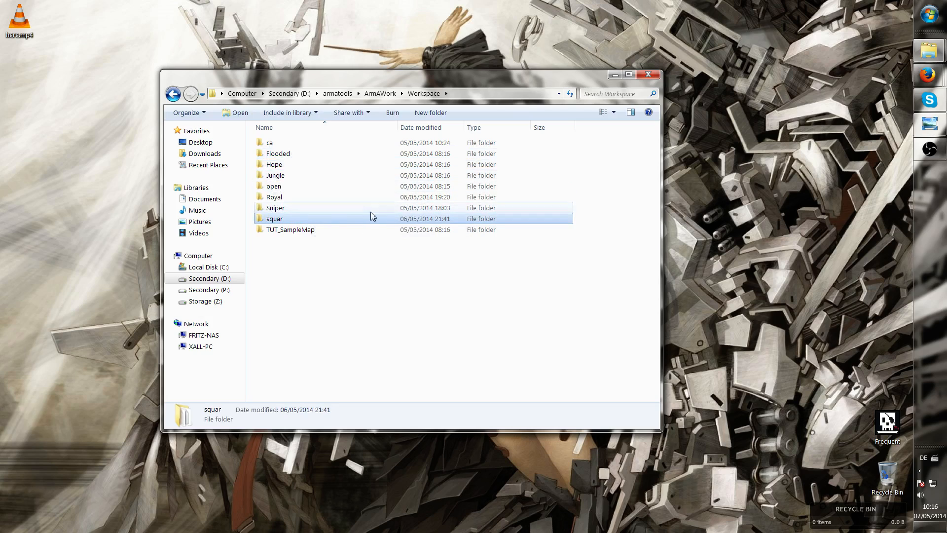
left_click(304, 265)
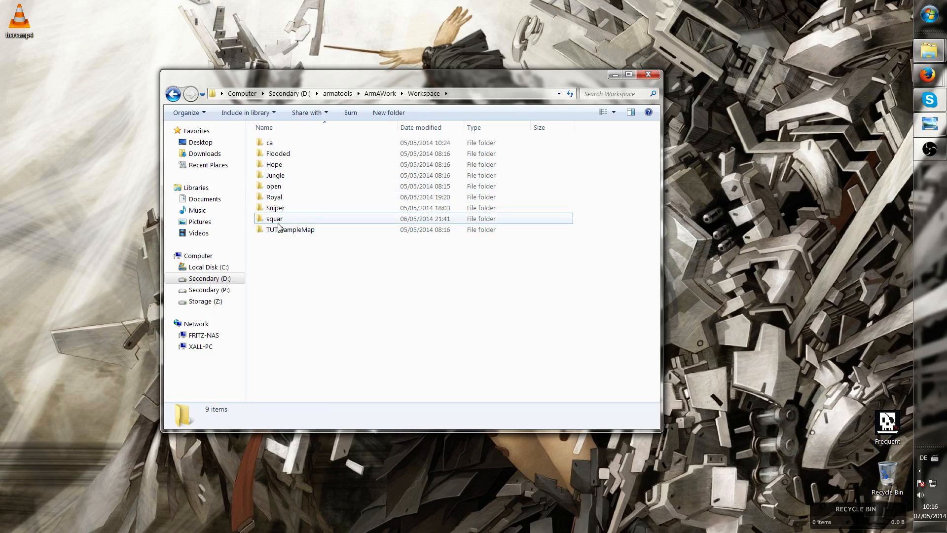
left_click(269, 156)
left_click(271, 176)
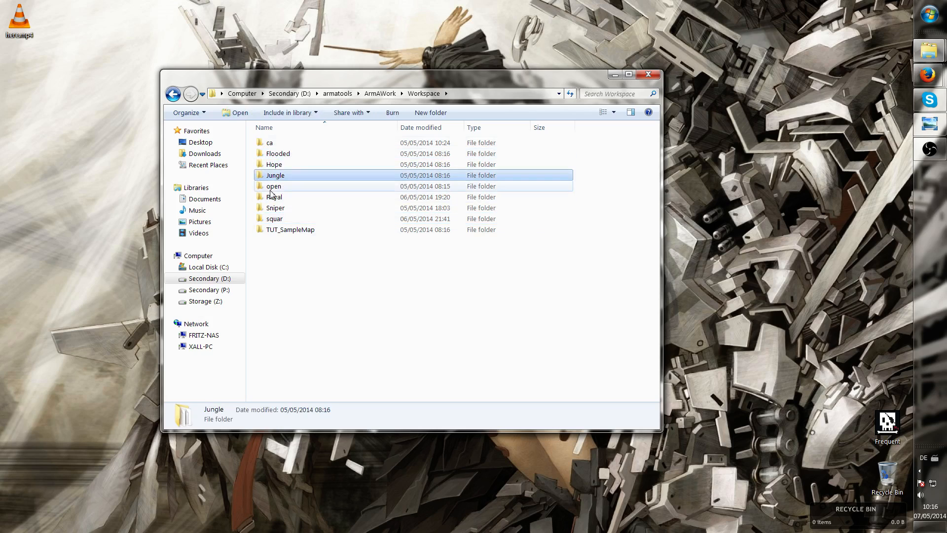
left_click(272, 187)
left_click(274, 199)
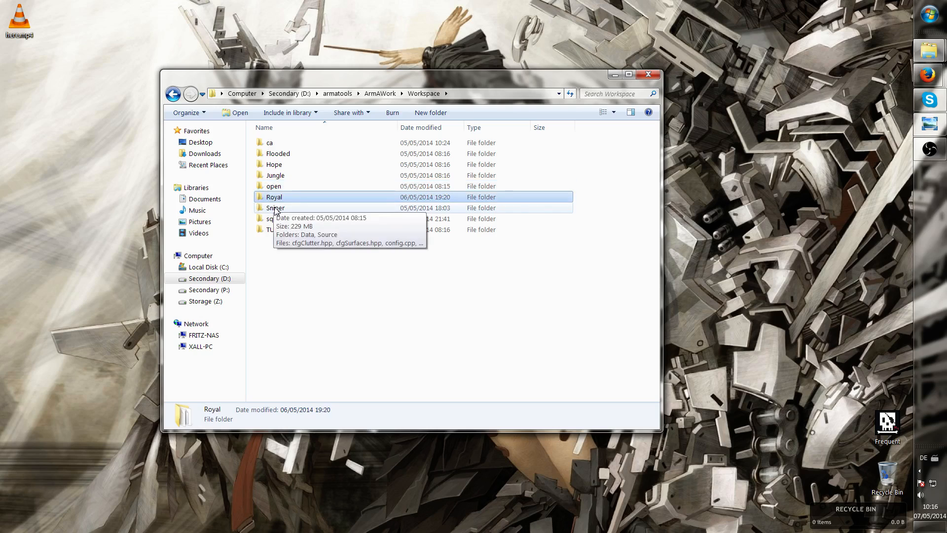
left_click(275, 209)
left_click(275, 220)
left_click(306, 232)
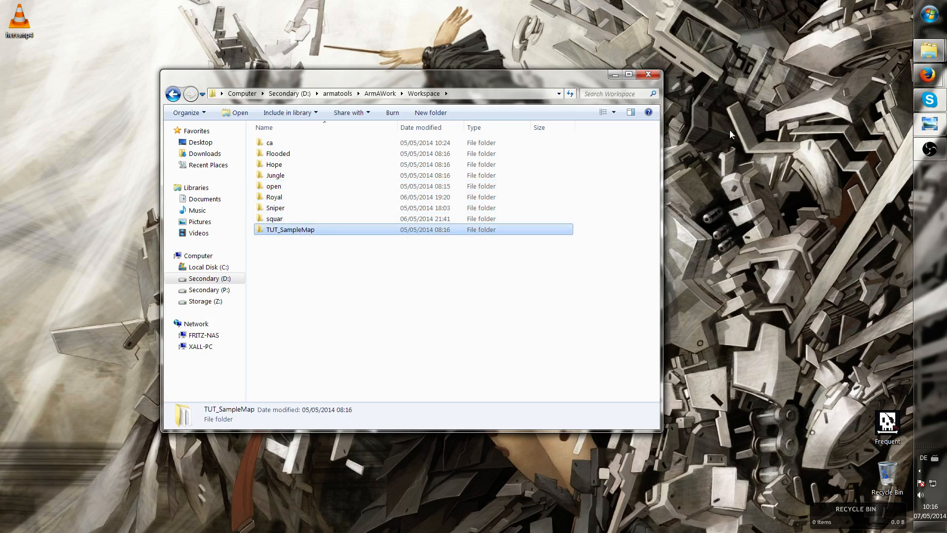
Switch to the ArmA 2 Terrain Tutorial page in Firefox and read the installation and P: drive sections
left_click(928, 57)
mouse_move(927, 75)
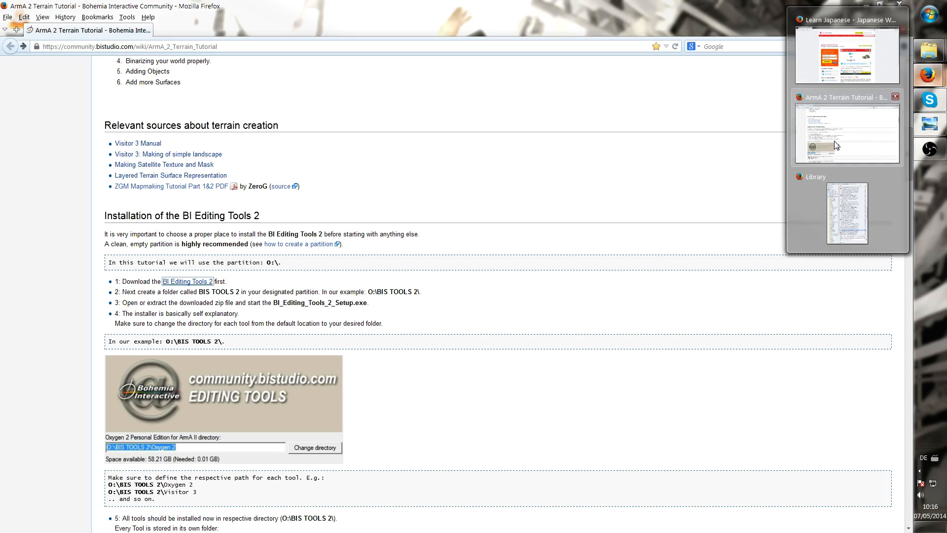
left_click(836, 144)
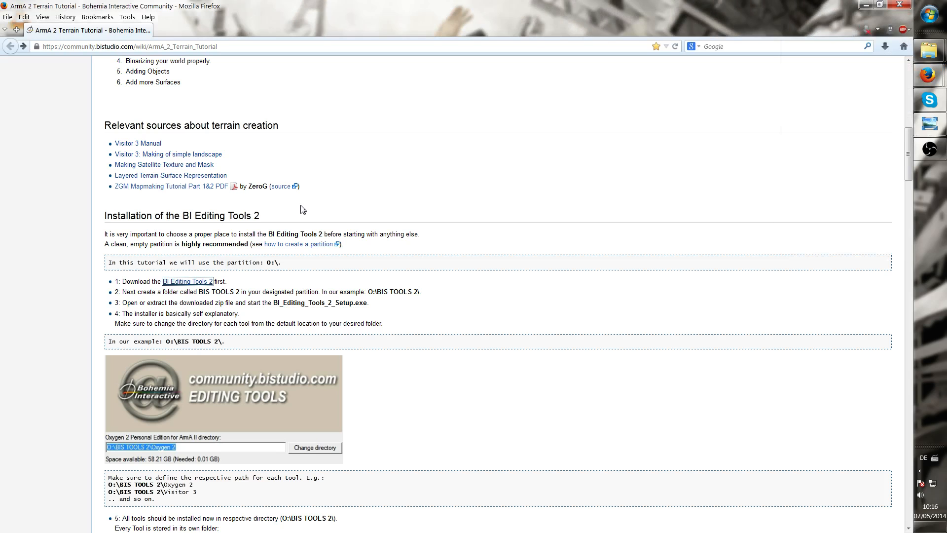
scroll(300, 205, "down", 5)
scroll(300, 206, "down", 4)
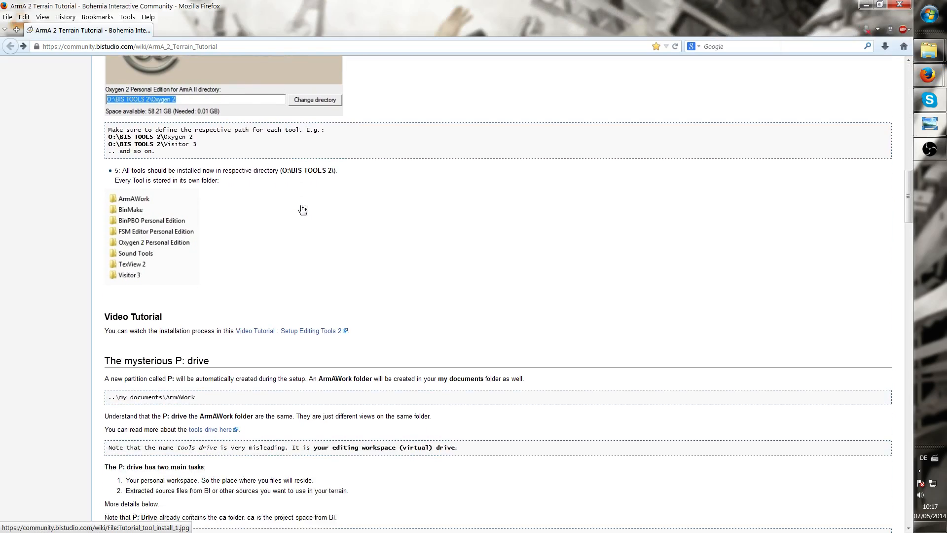
scroll(303, 209, "down", 5)
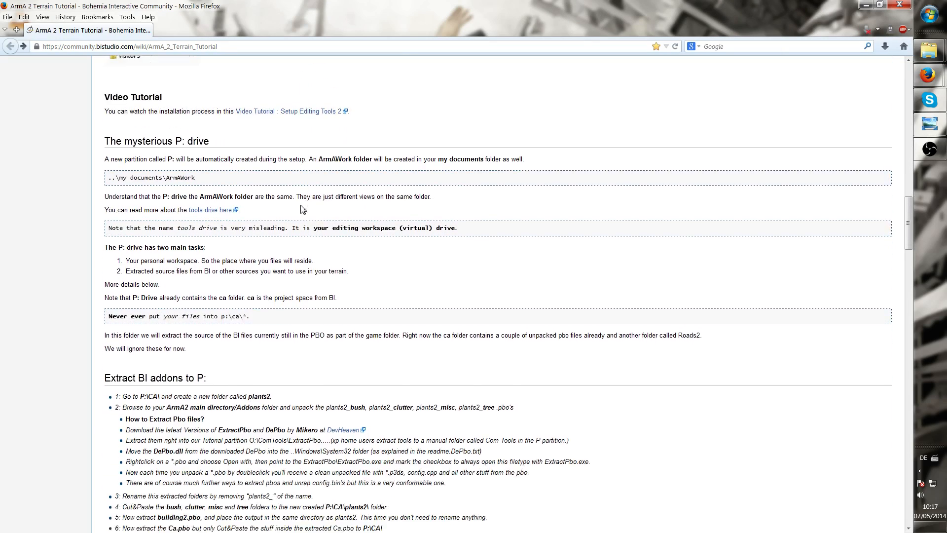
scroll(301, 205, "up", 3)
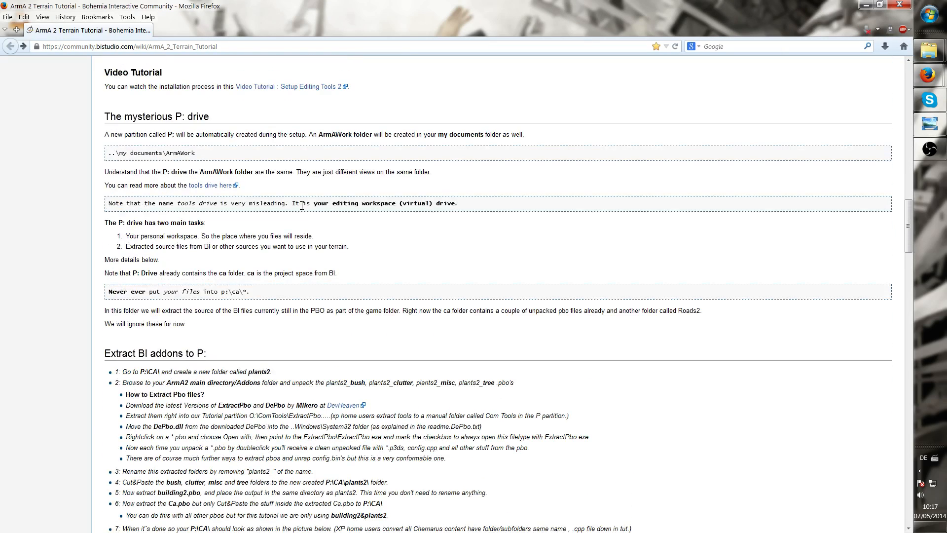
left_click(864, 6)
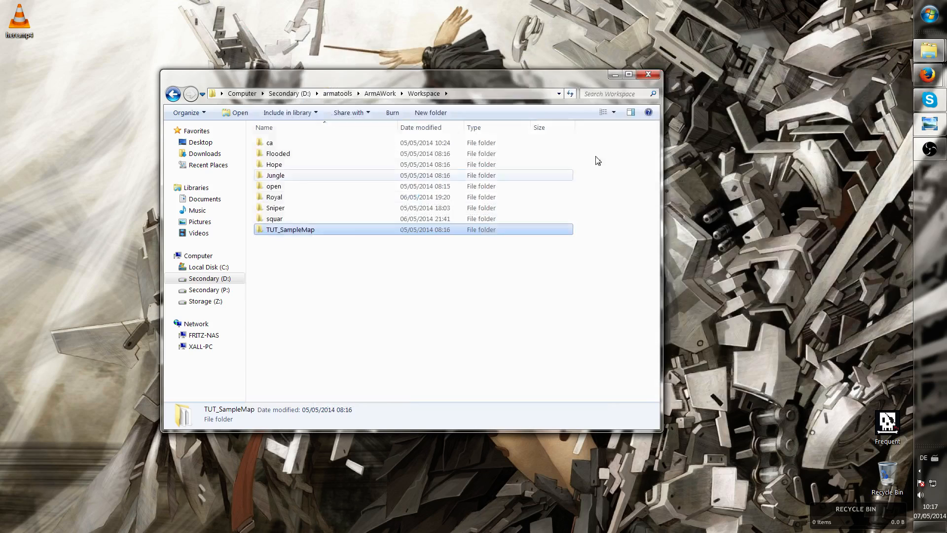
Navigate back to Computer and open the Secondary (P:) drive
left_click(297, 249)
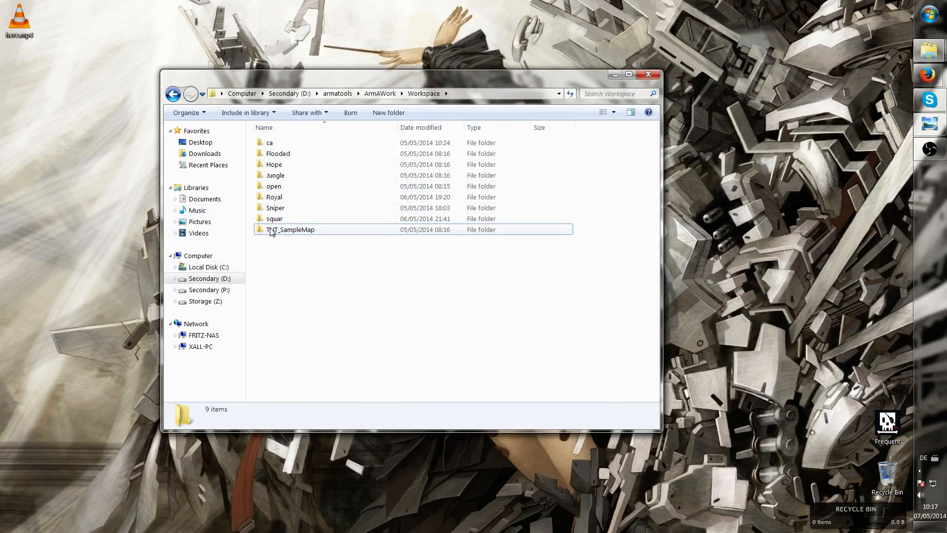
left_click(196, 255)
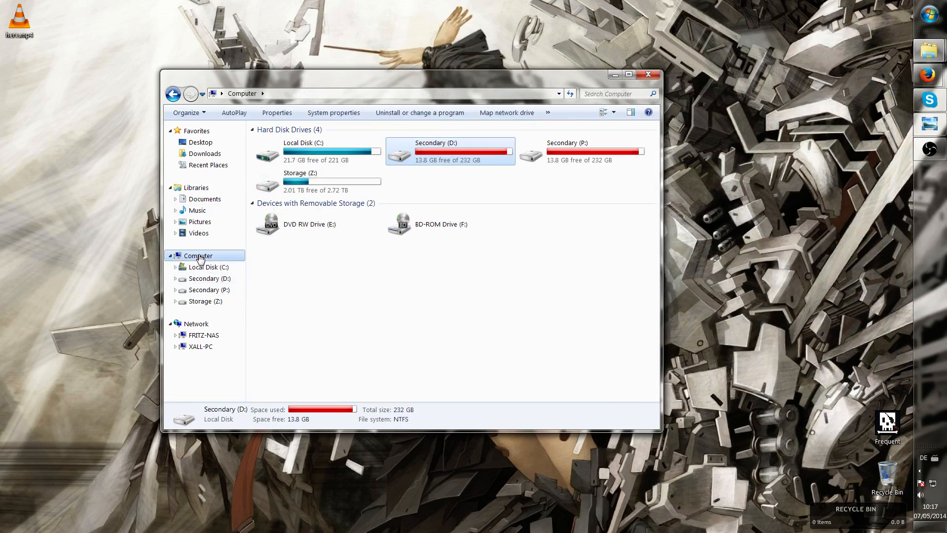
double_click(424, 154)
double_click(352, 148)
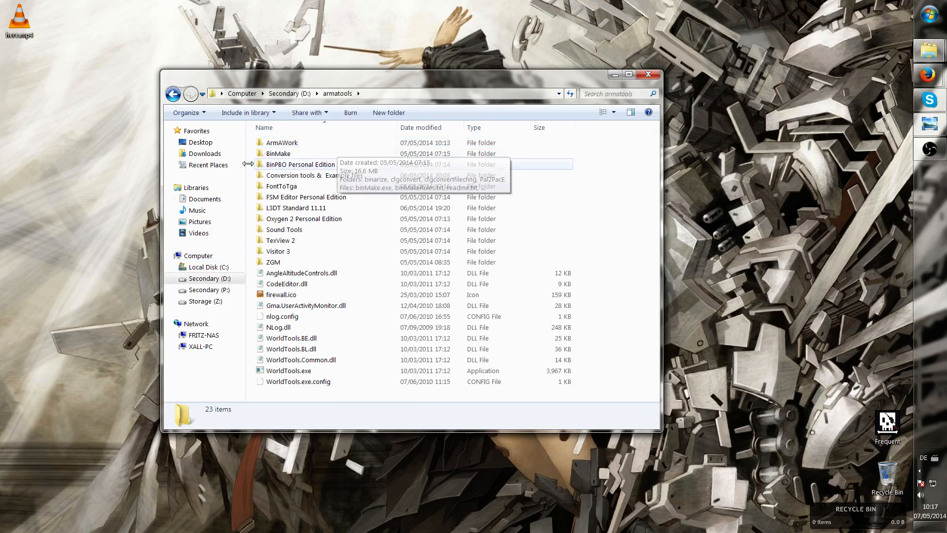
double_click(172, 94)
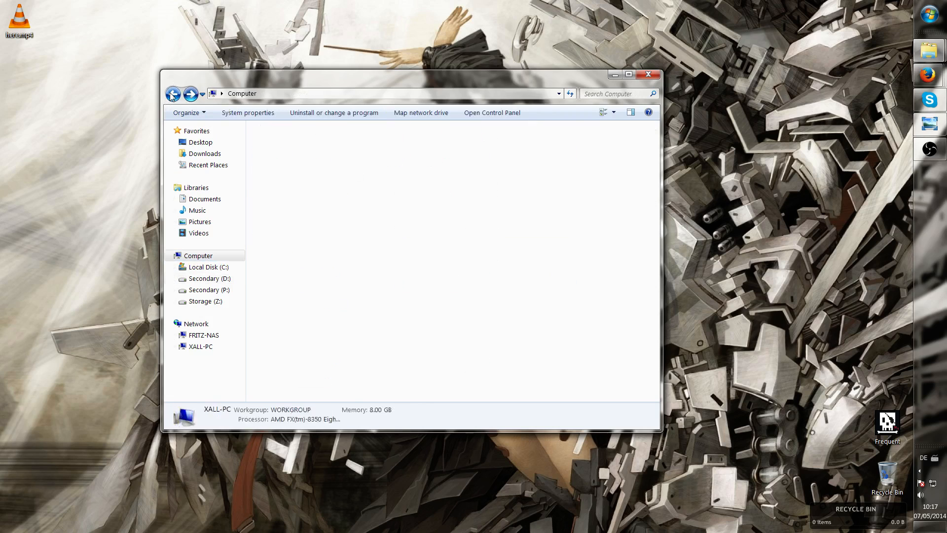
left_click(557, 153)
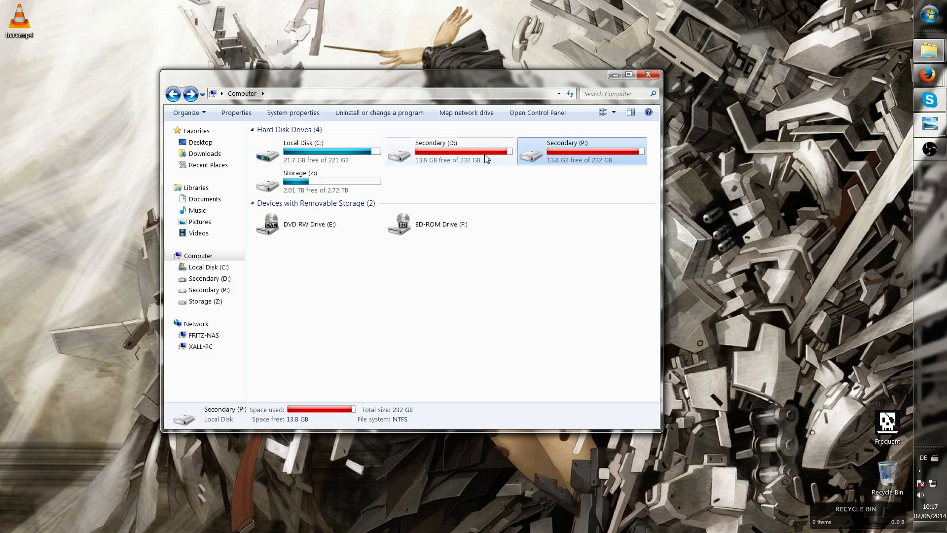
double_click(551, 156)
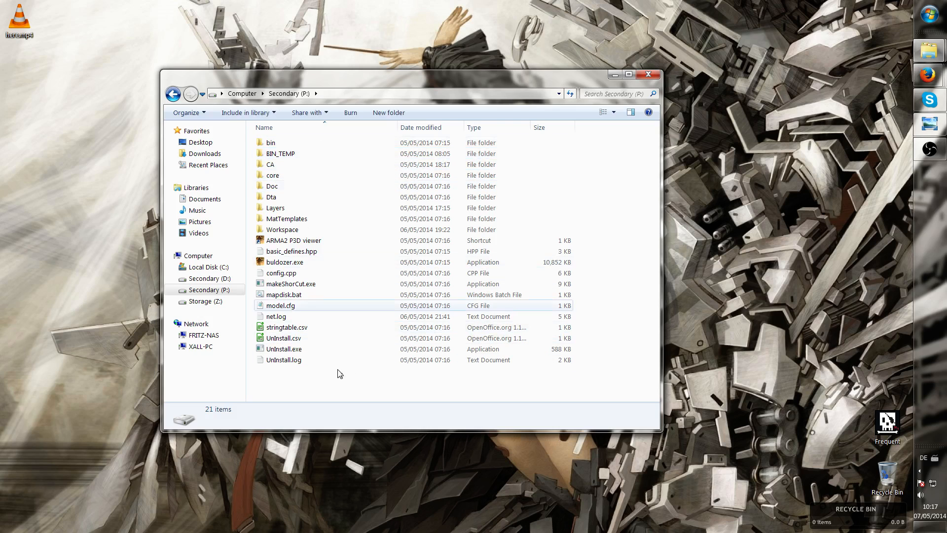
Open a second Explorer window on the armatools folder of Secondary (D:) beside the P: drive window
left_click_drag(546, 30, 537, 17)
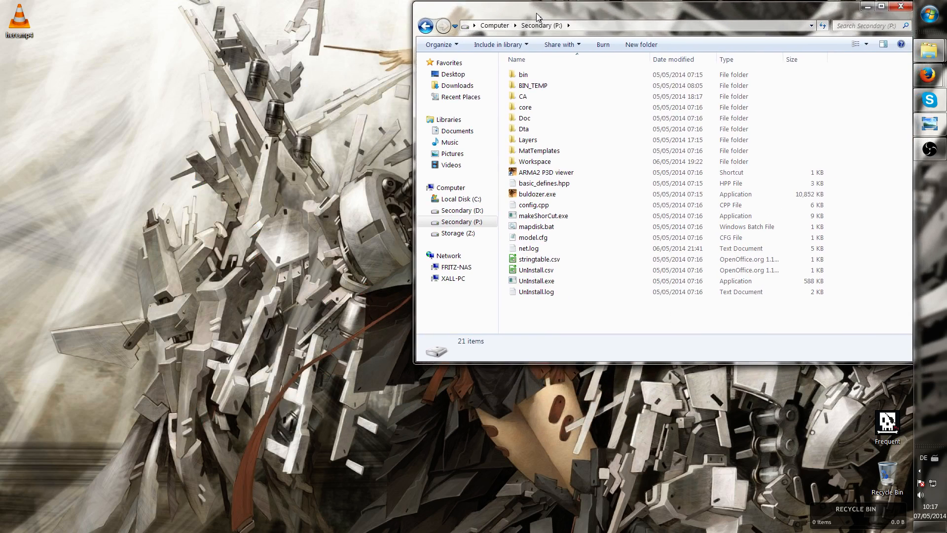
left_click(929, 14)
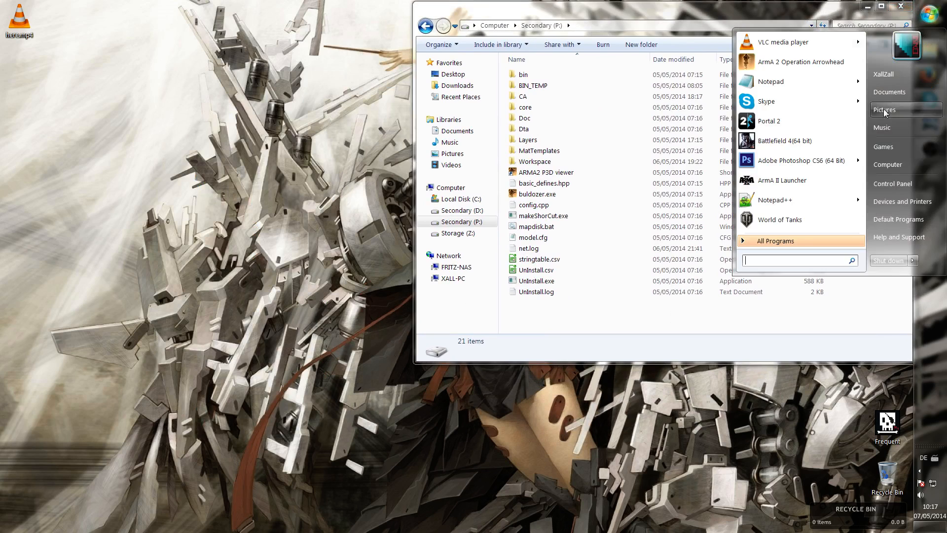
left_click(887, 165)
left_click(290, 89)
double_click(289, 89)
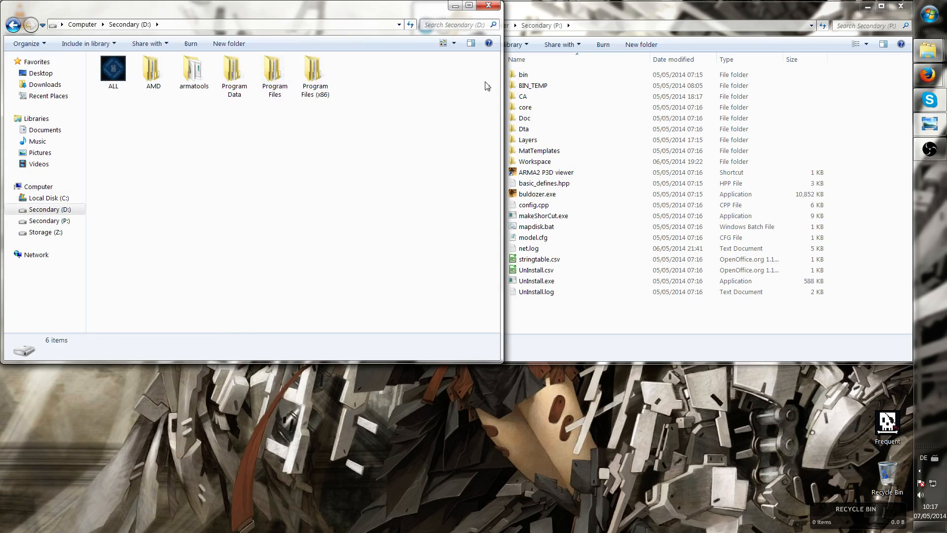
left_click(555, 39)
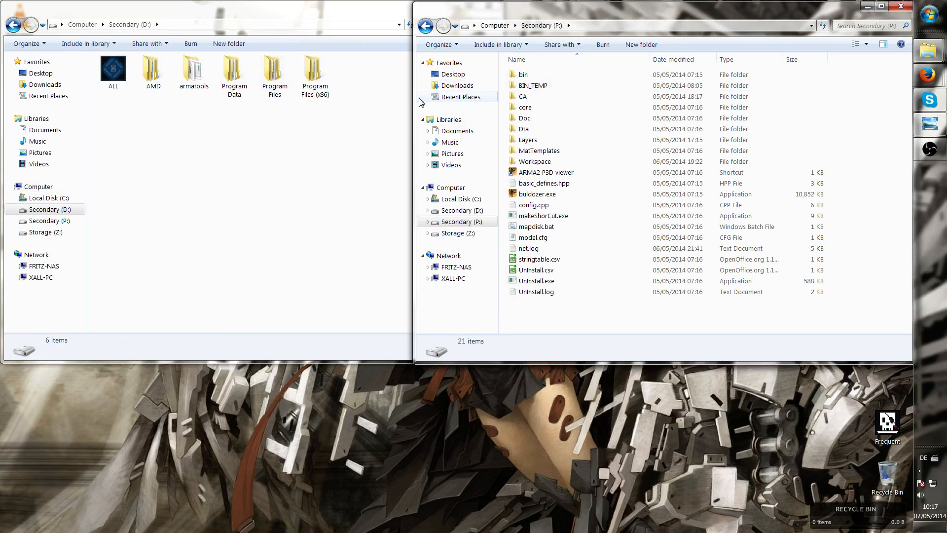
left_click_drag(413, 99, 475, 104)
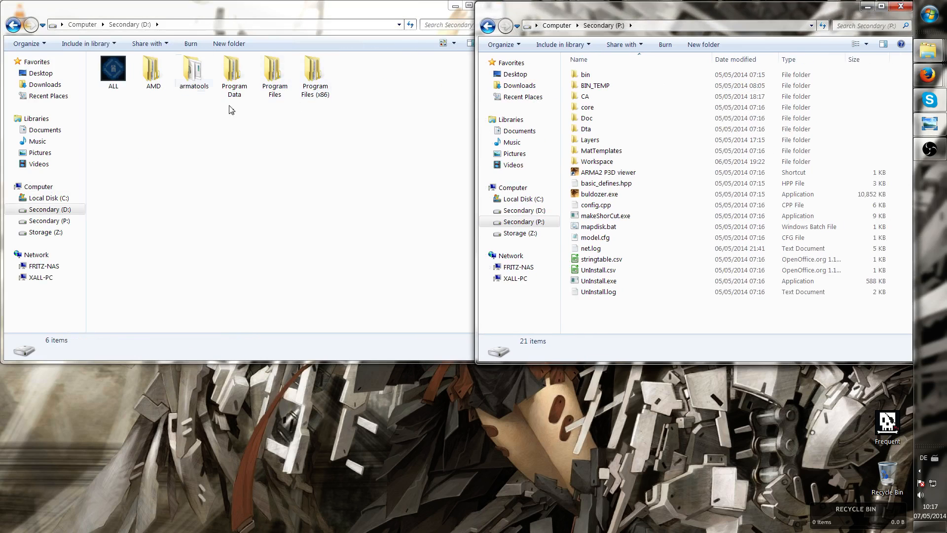
double_click(193, 74)
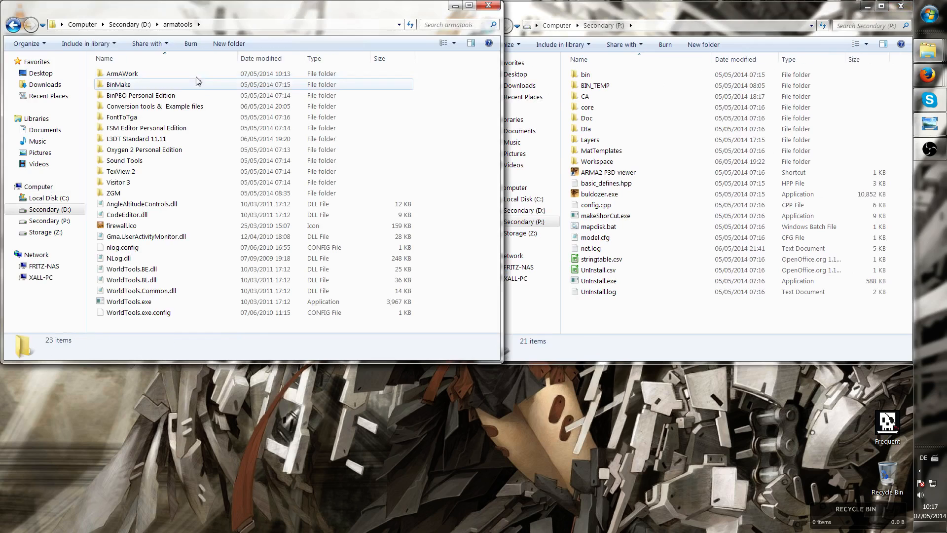
left_click(142, 75)
left_click(669, 16)
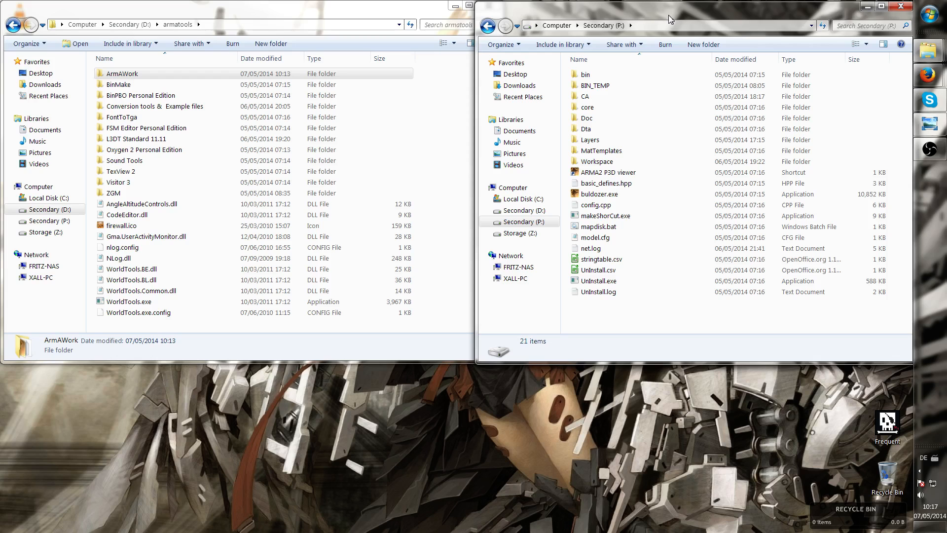
Open a third Explorer window on Computer below the others and open ArmAWork in the armatools window
left_click(928, 16)
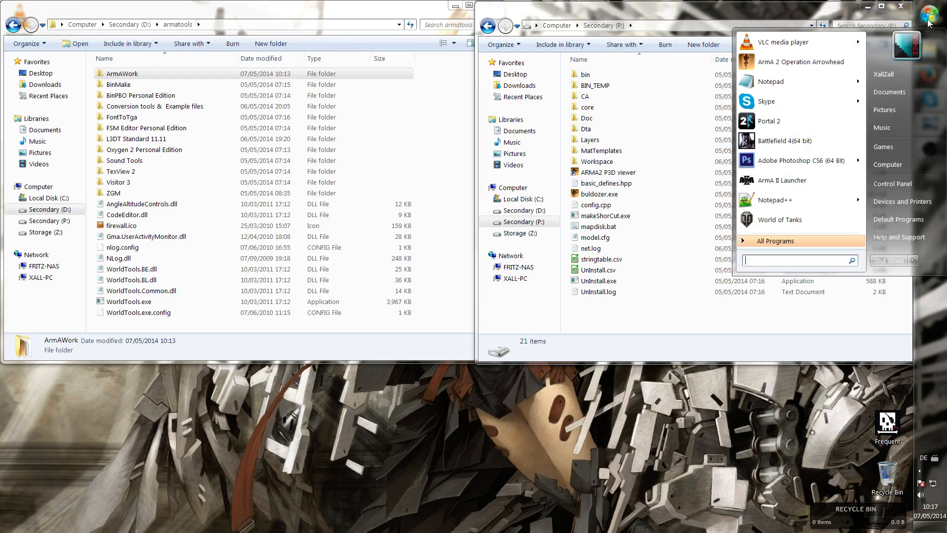
left_click(887, 164)
left_click_drag(284, 19, 546, 363)
left_click(468, 456)
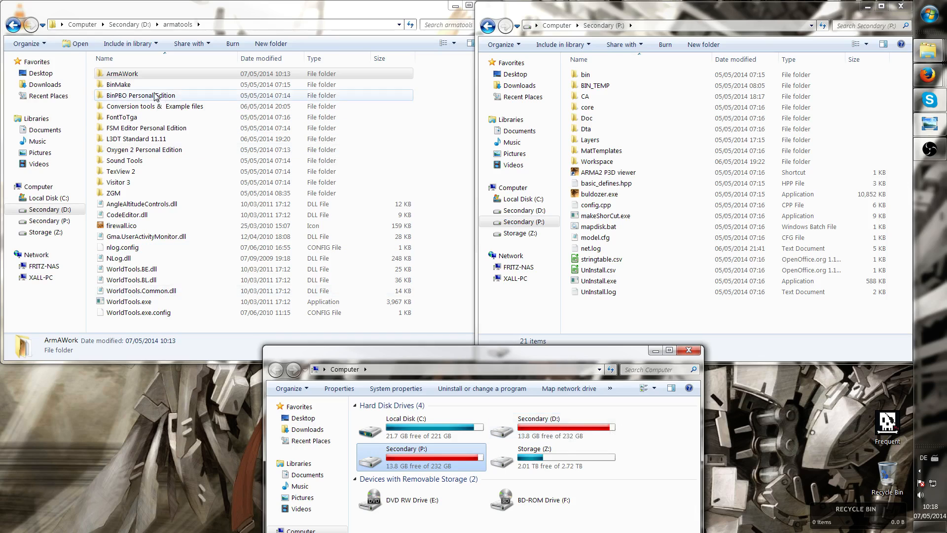
left_click(118, 75)
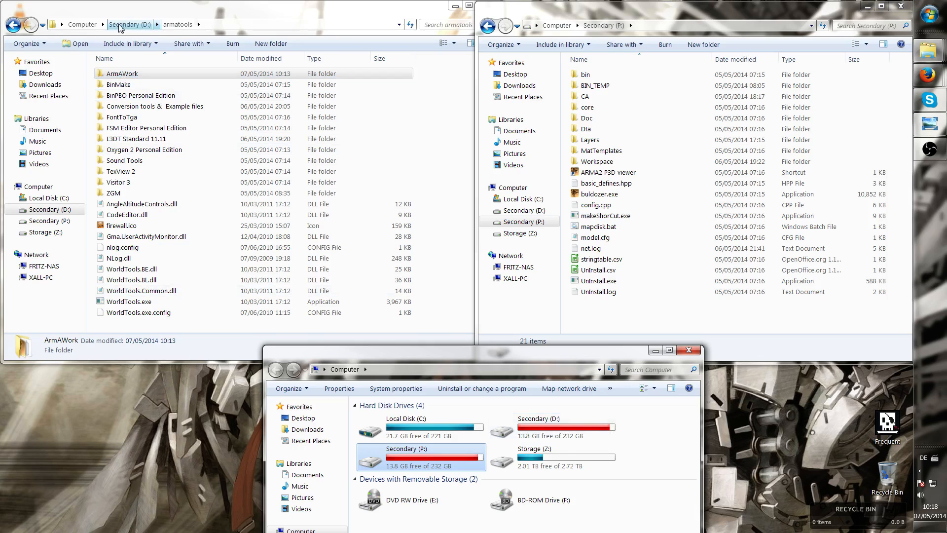
double_click(118, 73)
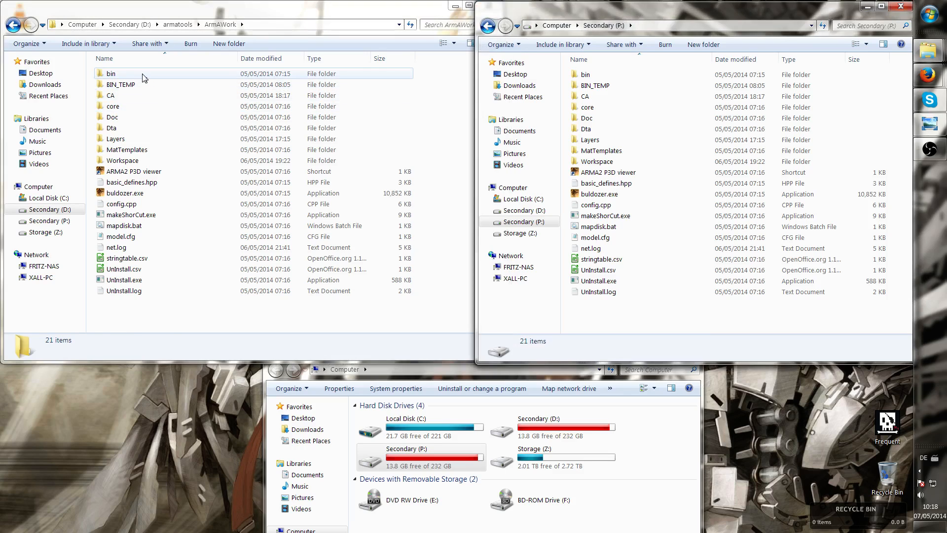
Select all items in the ArmAWork folder and in the P: drive to compare their contents
left_click(154, 77)
left_click(153, 291, "shift")
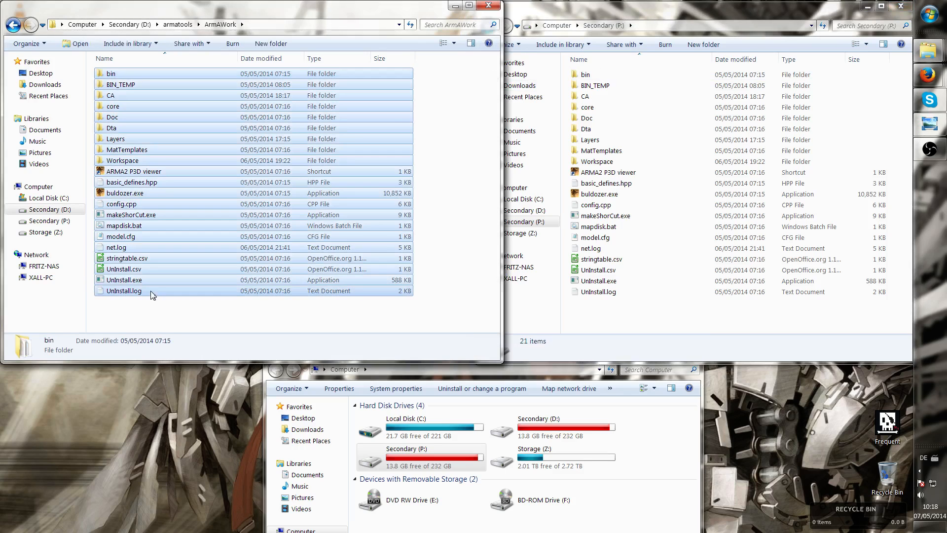
left_click(611, 291)
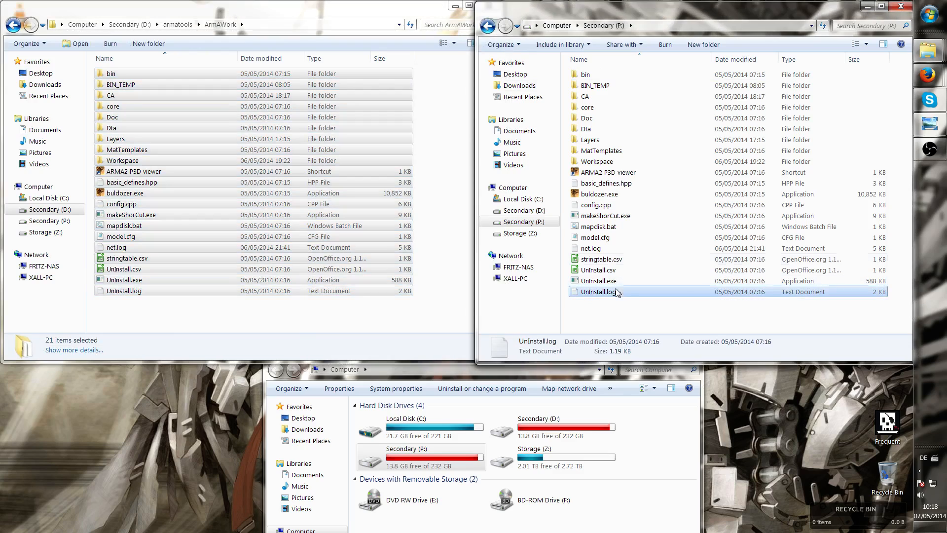
left_click(606, 75, "shift")
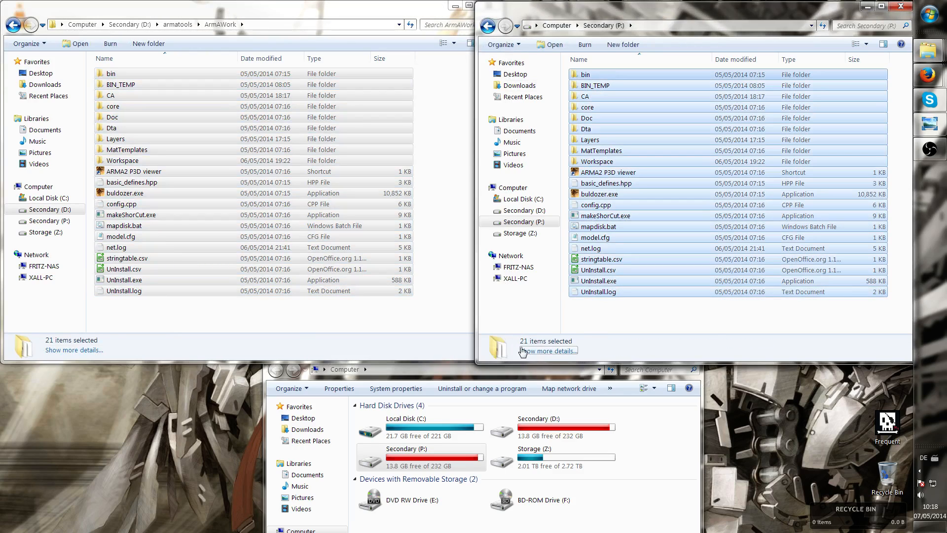
Open the Workspace folder in both the P: drive window and the ArmAWork window to compare them
left_click(625, 309)
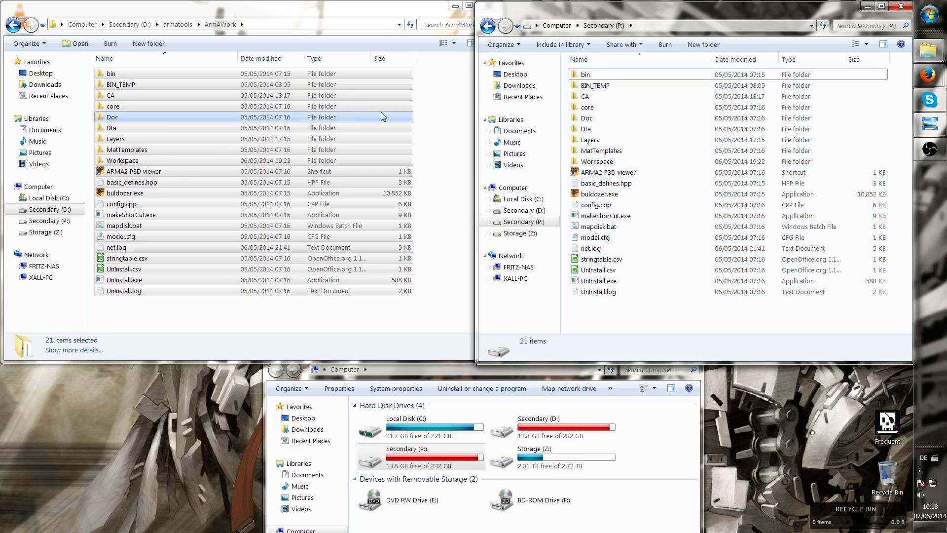
double_click(597, 161)
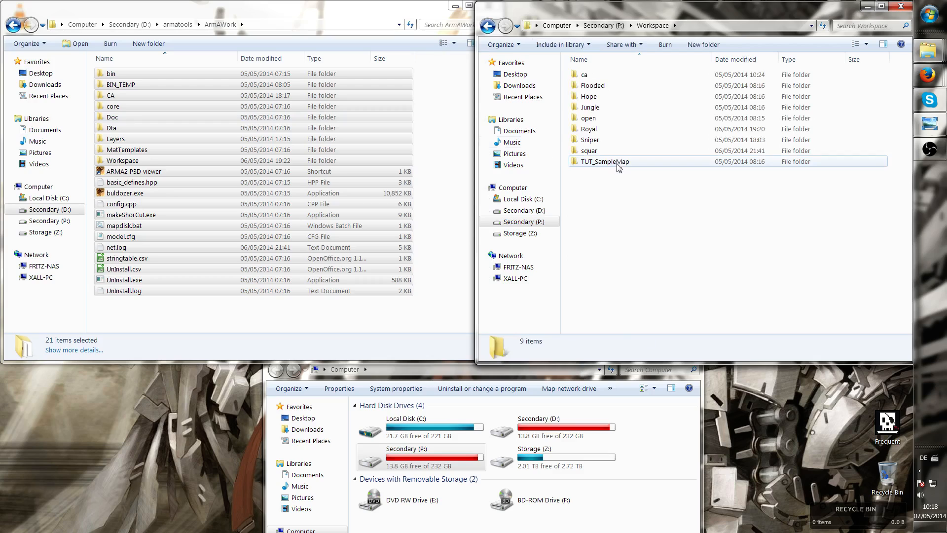
left_click(160, 161)
double_click(158, 161)
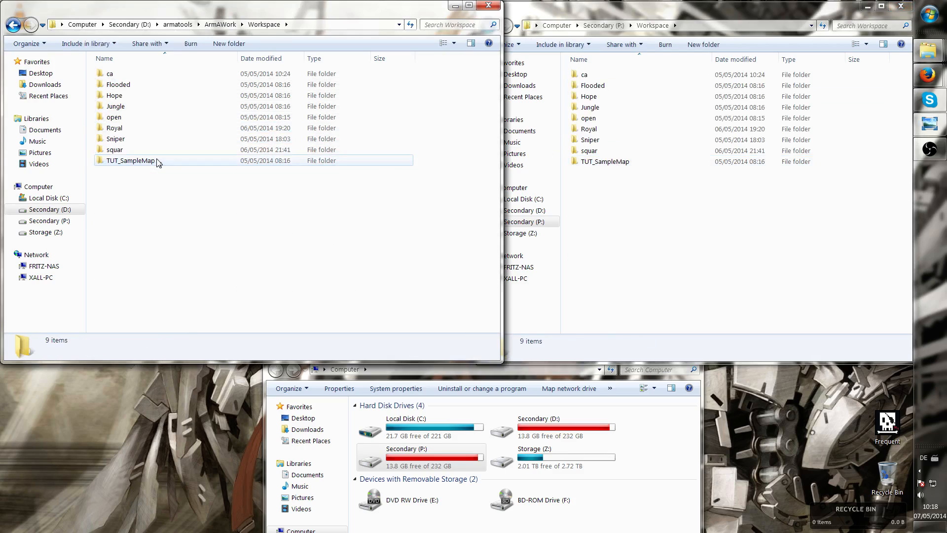
left_click(759, 248)
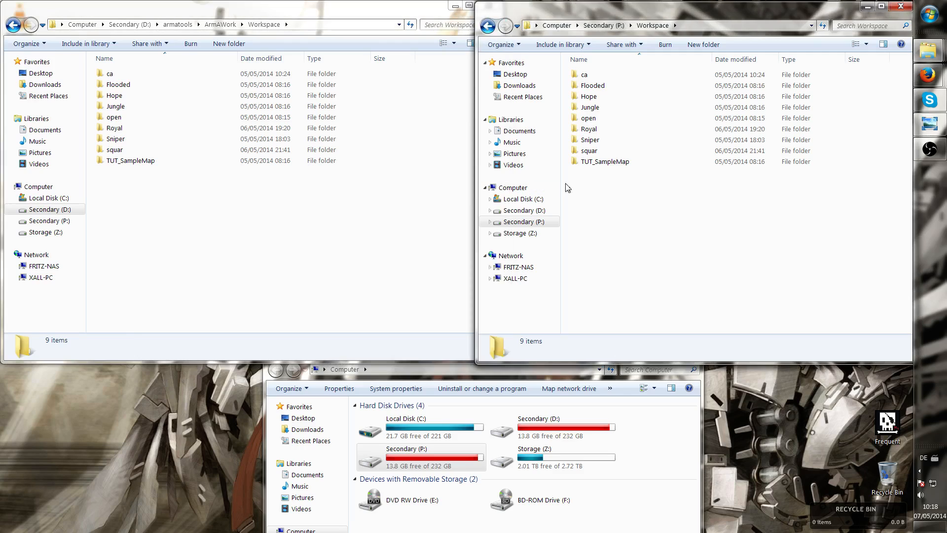
left_click(241, 249)
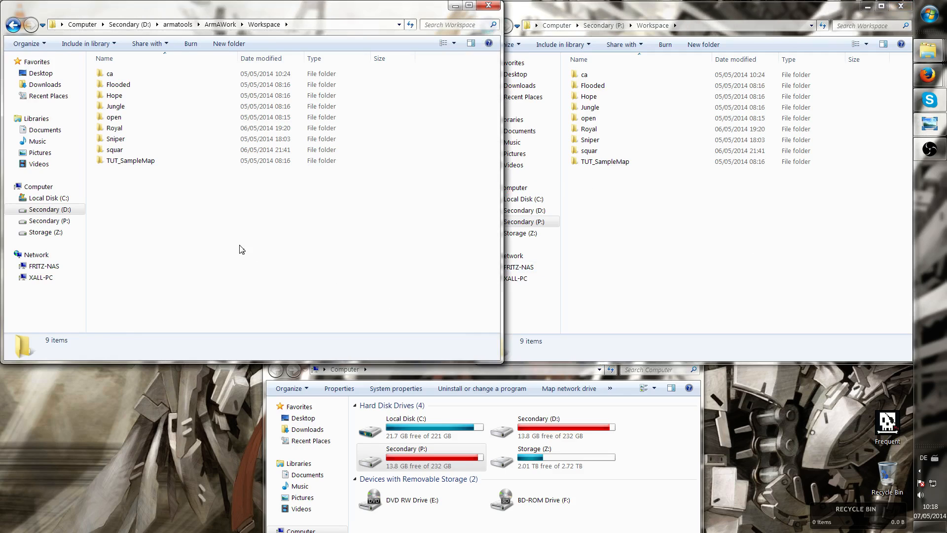
Navigate the ArmAWork window back to ArmAWork and the P: window back to Computer
left_click(15, 26)
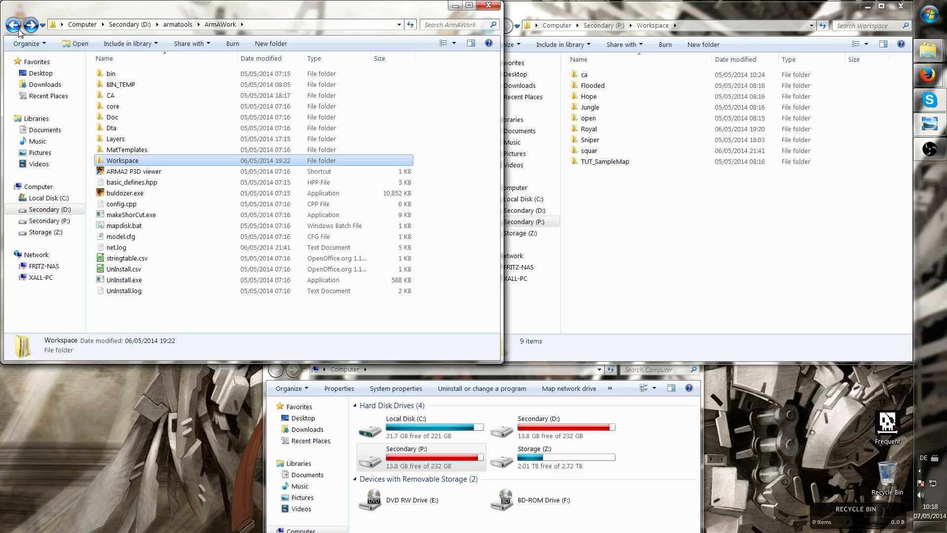
left_click(758, 252)
left_click(487, 26)
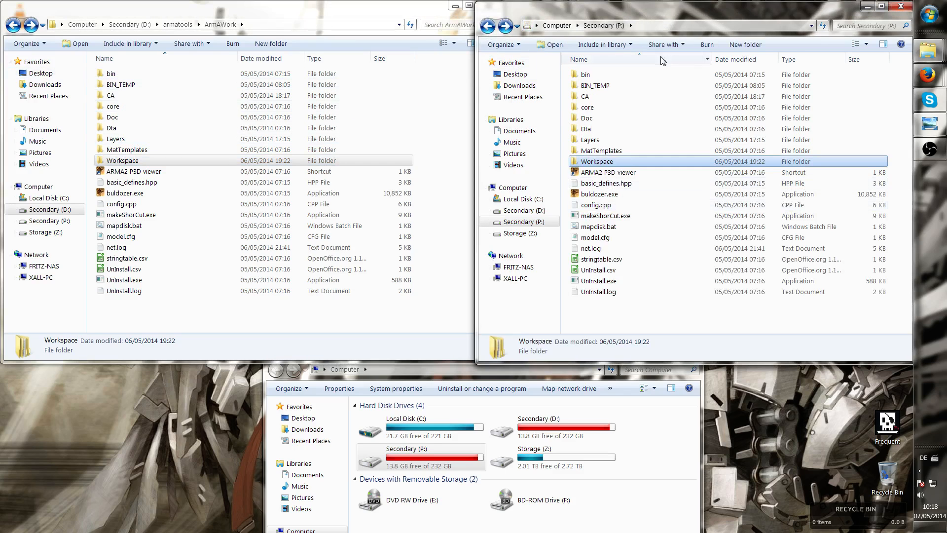
left_click(14, 25)
left_click(31, 25)
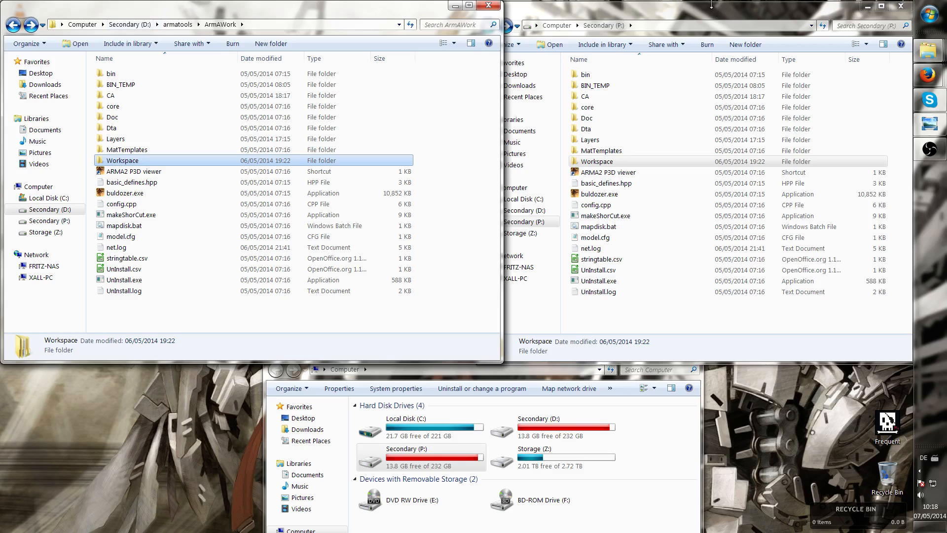
left_click(711, 4)
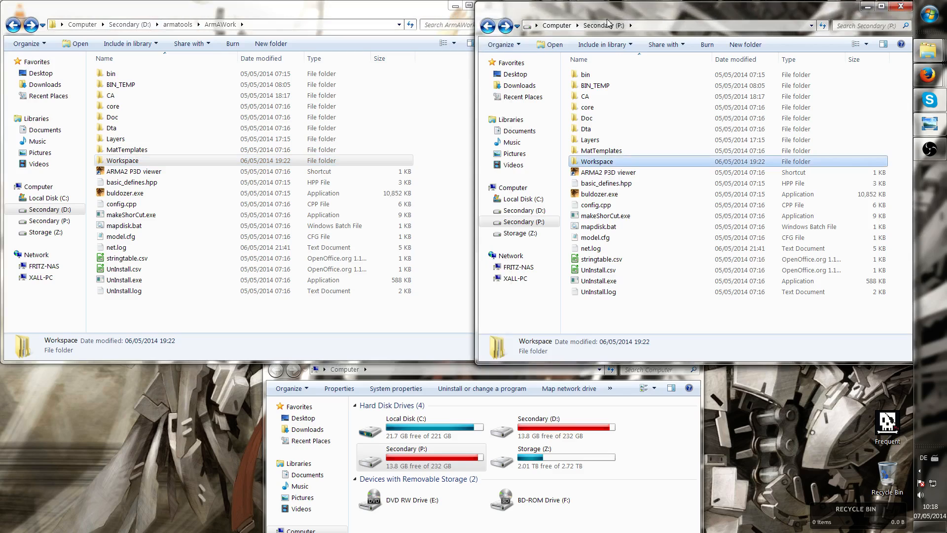
left_click(489, 27)
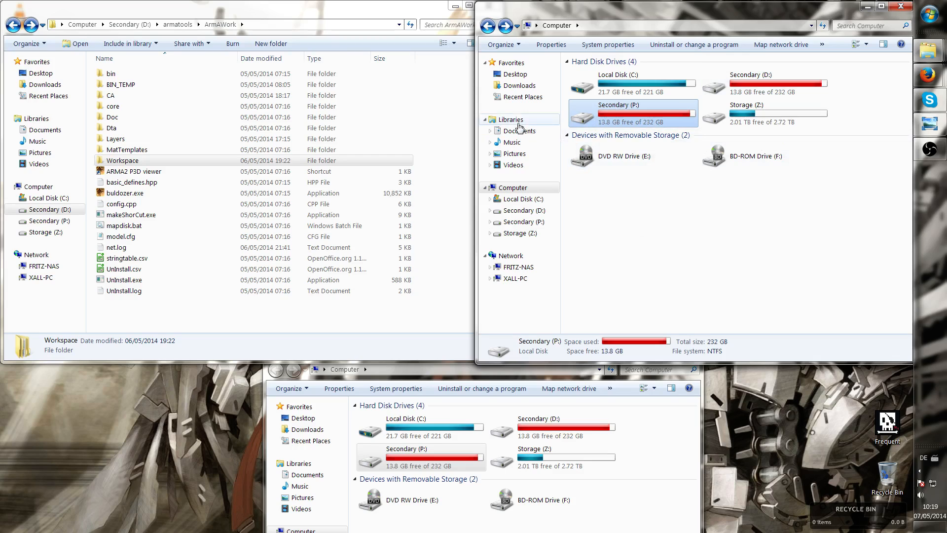
mouse_move(684, 117)
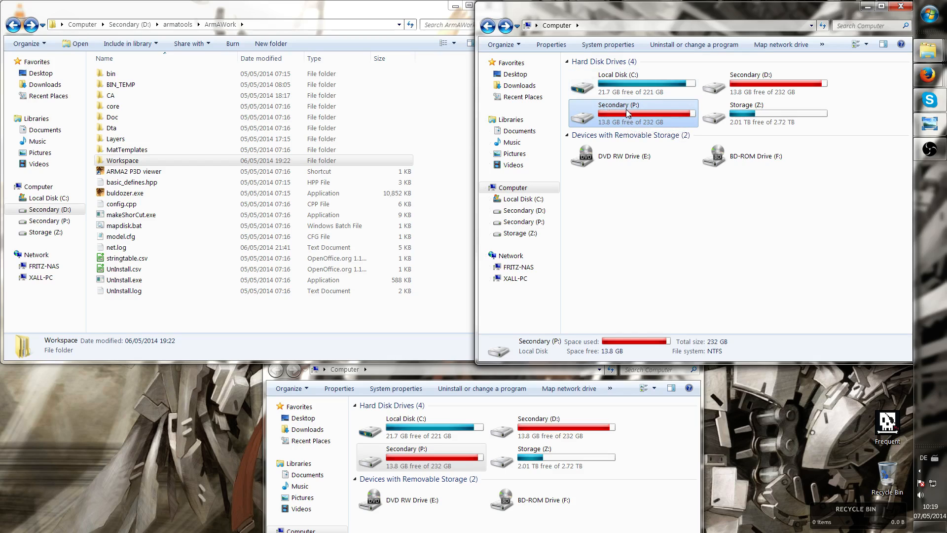
left_click(228, 162)
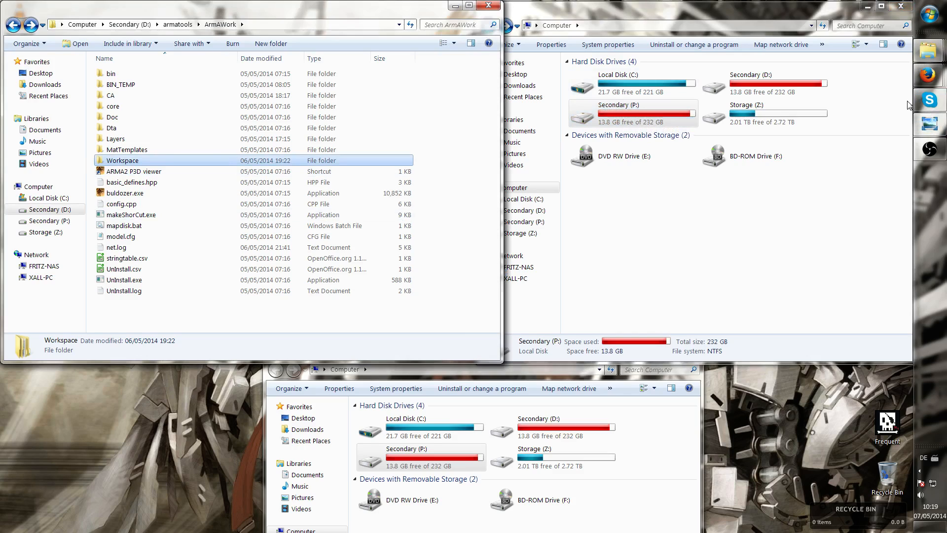
Switch to the browser and read the tutorial's Extract BI addons steps about ExtractPbo and DePbo
left_click(928, 75)
left_click(853, 96)
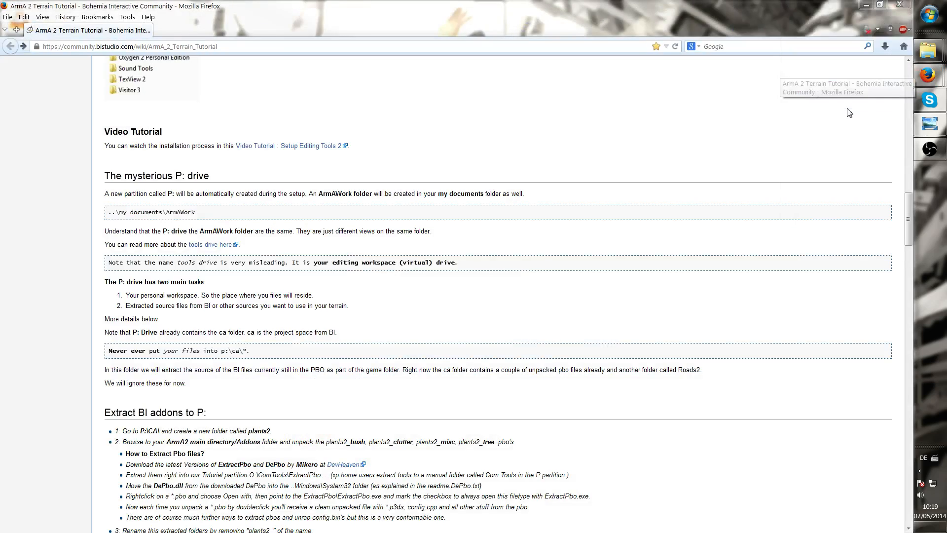
scroll(317, 302, "down", 5)
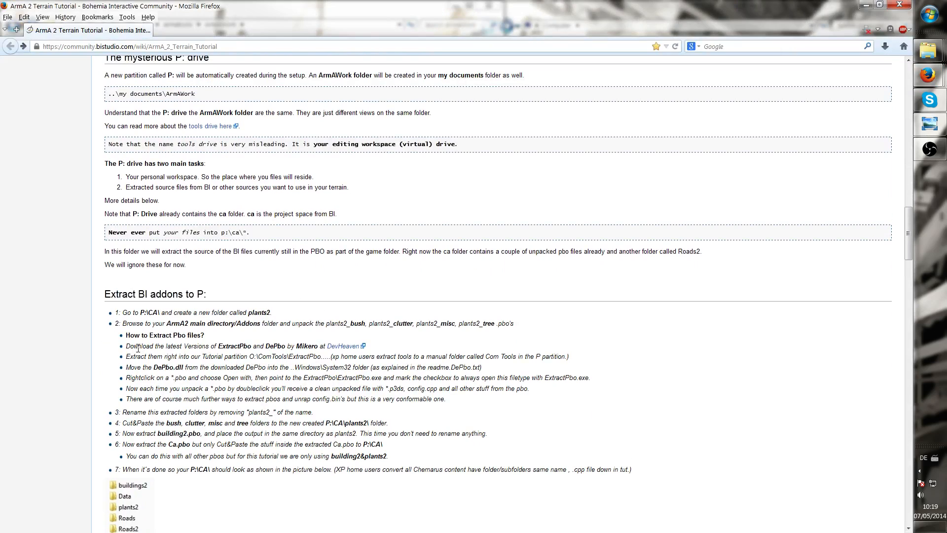
left_click_drag(148, 348, 210, 346)
double_click(231, 346)
double_click(274, 346)
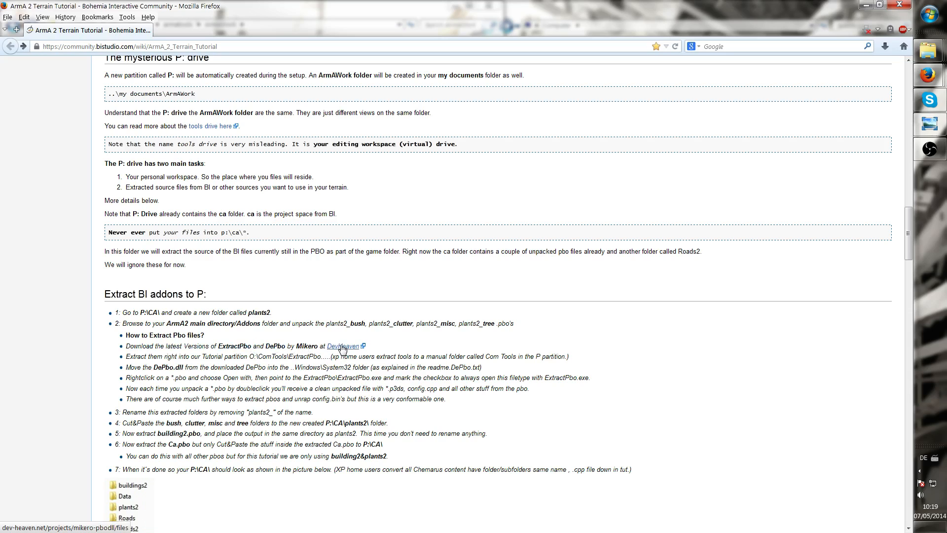
Follow the DevHeaven link and browse the list of downloadable files
left_click(342, 347)
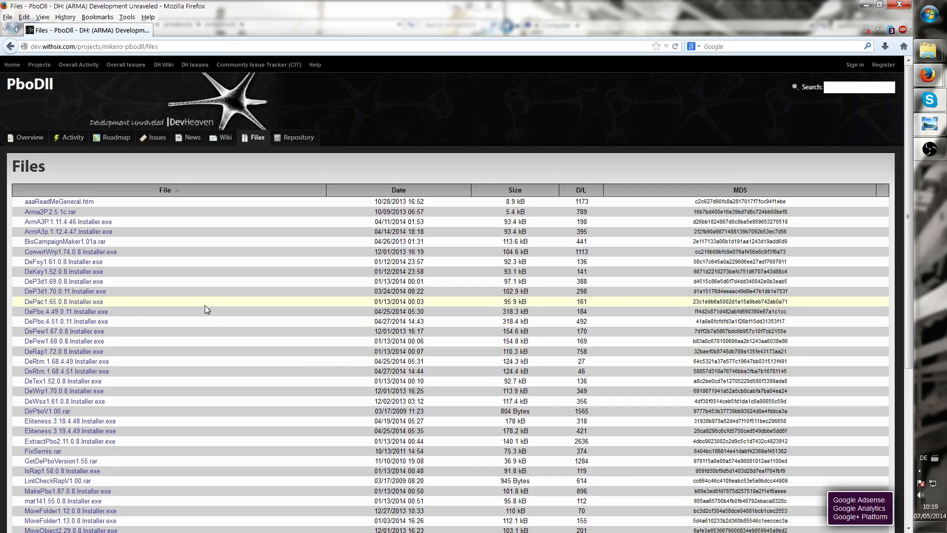
scroll(206, 308, "down", 5)
scroll(205, 308, "up", 5)
scroll(93, 313, "down", 2)
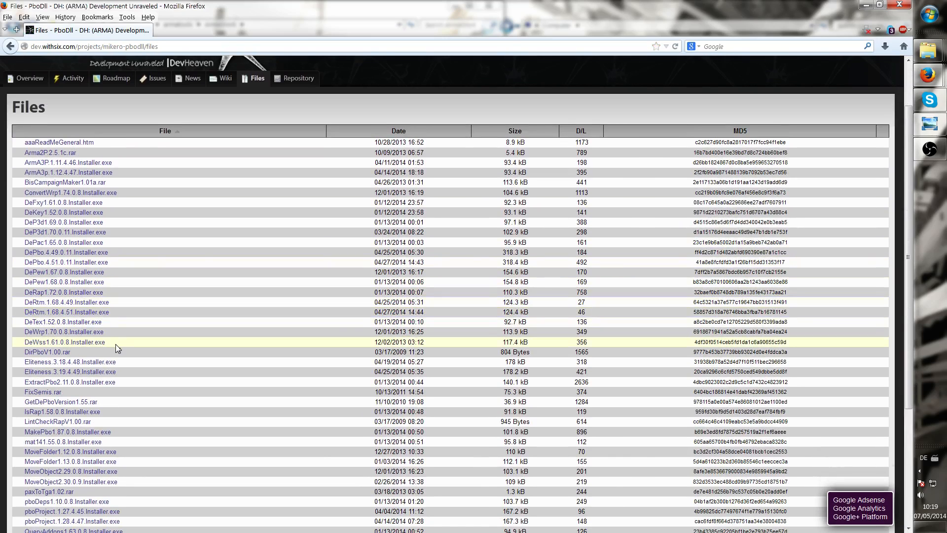
left_click(108, 385)
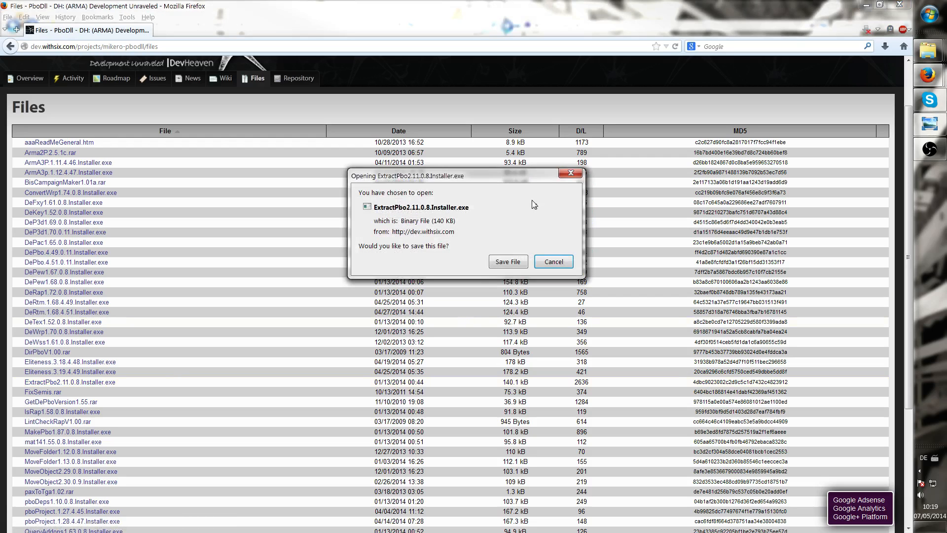
left_click(571, 173)
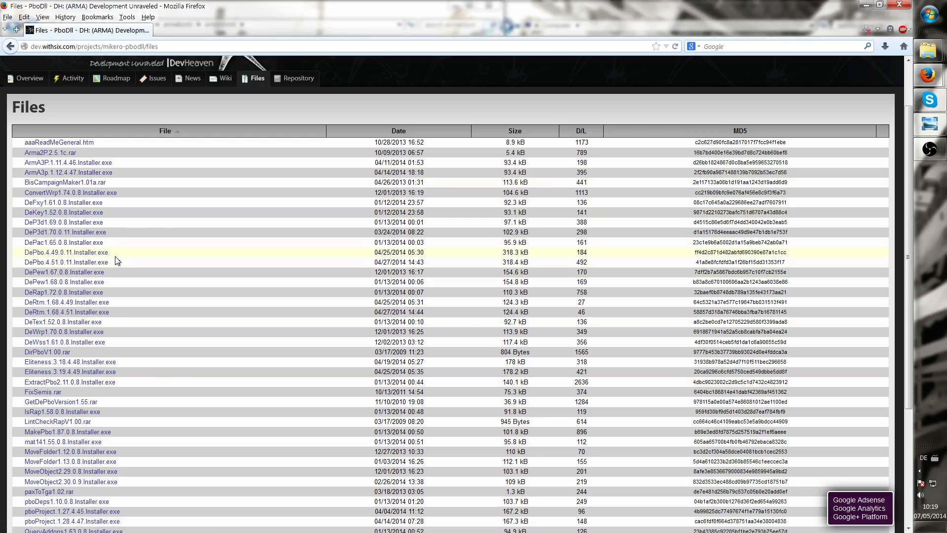
left_click(79, 253)
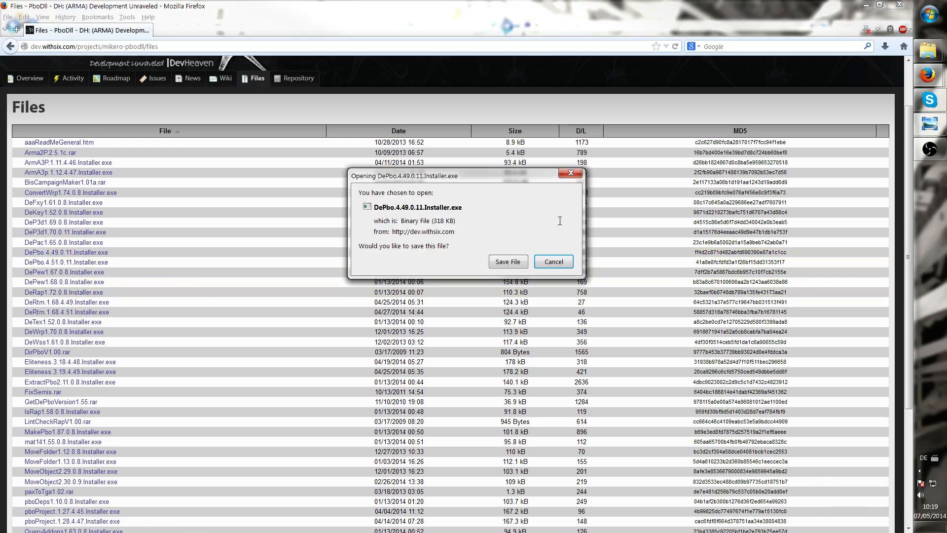
left_click_drag(404, 182, 303, 180)
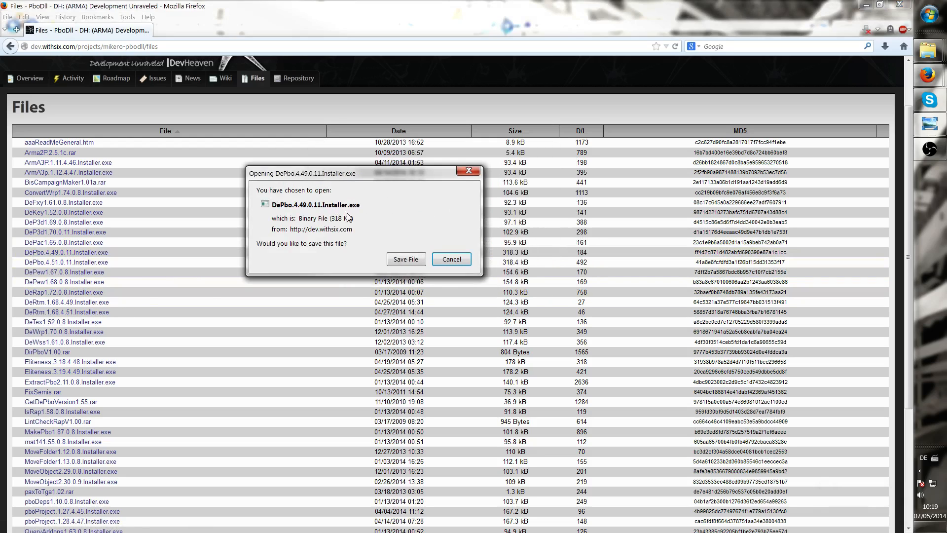
left_click(468, 171)
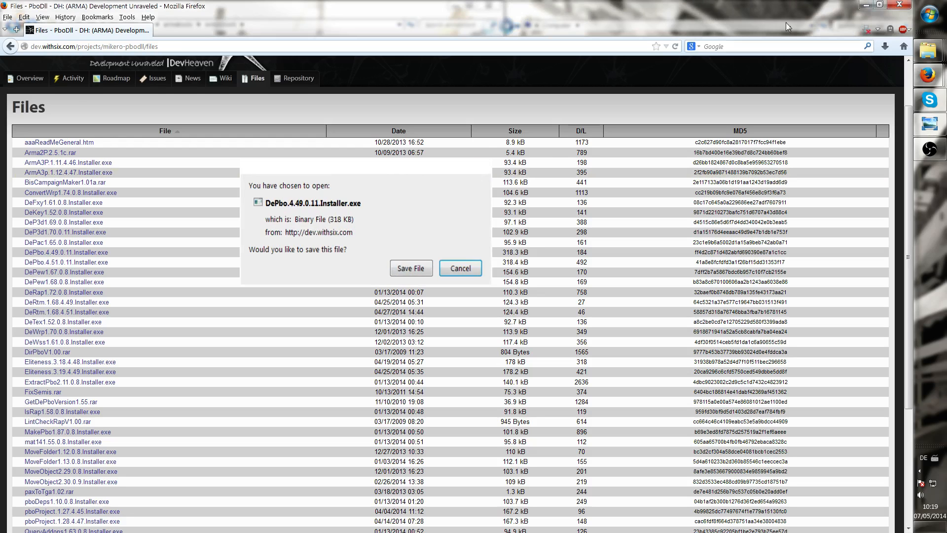
Open the Downloads folder and run the ExtractPbo2.11.0.8 installer through to completion
left_click(864, 6)
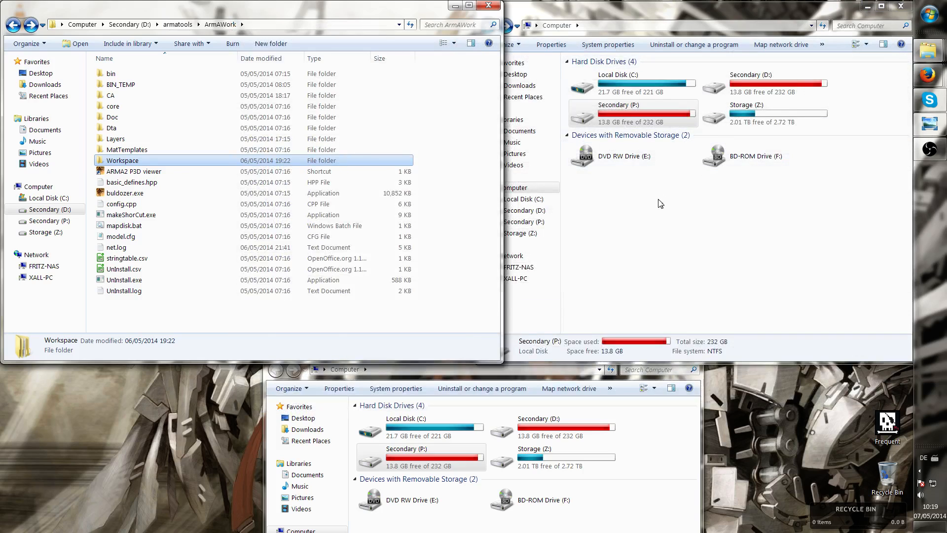
left_click(577, 178)
left_click(533, 87)
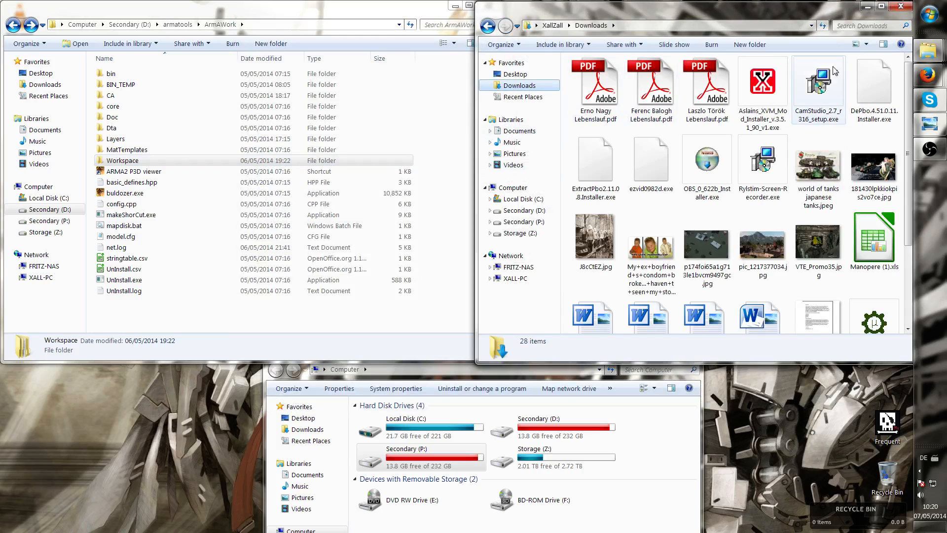
left_click(872, 86)
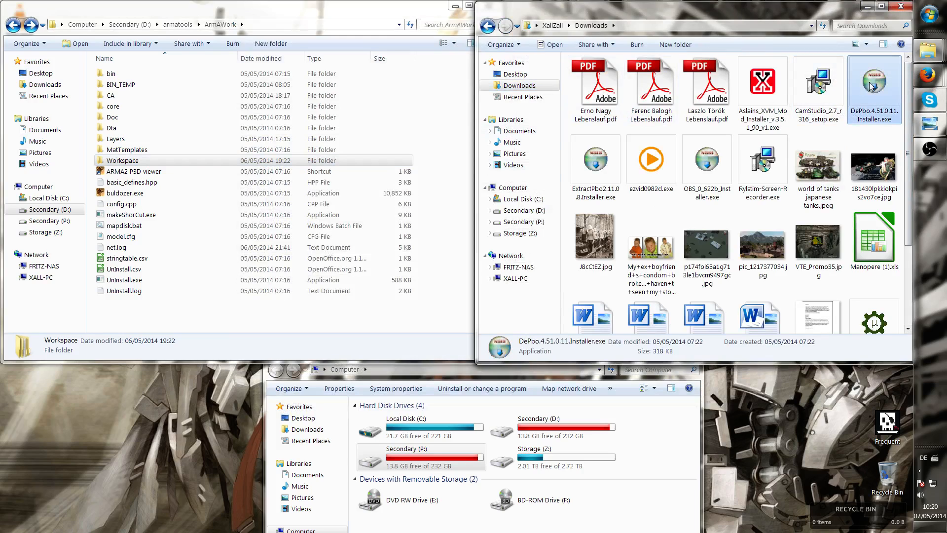
left_click(606, 171)
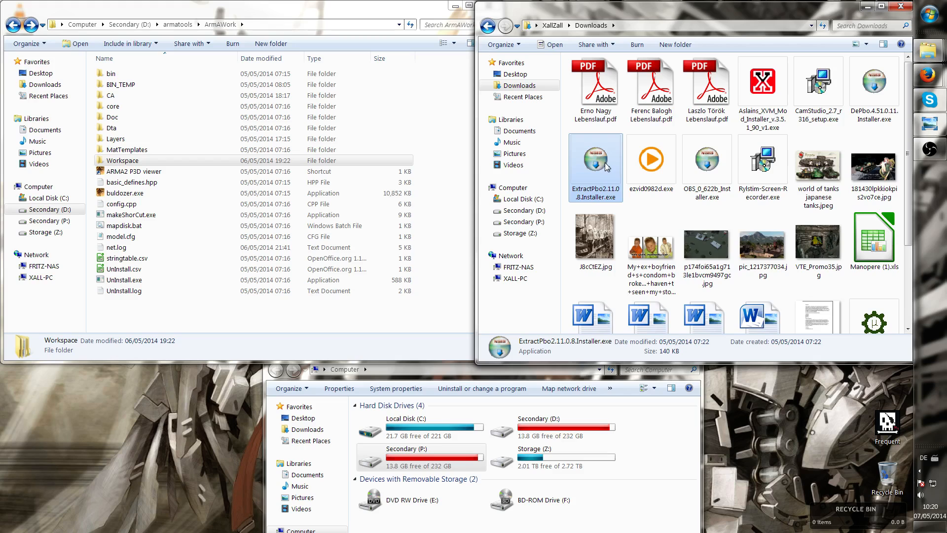
double_click(606, 167)
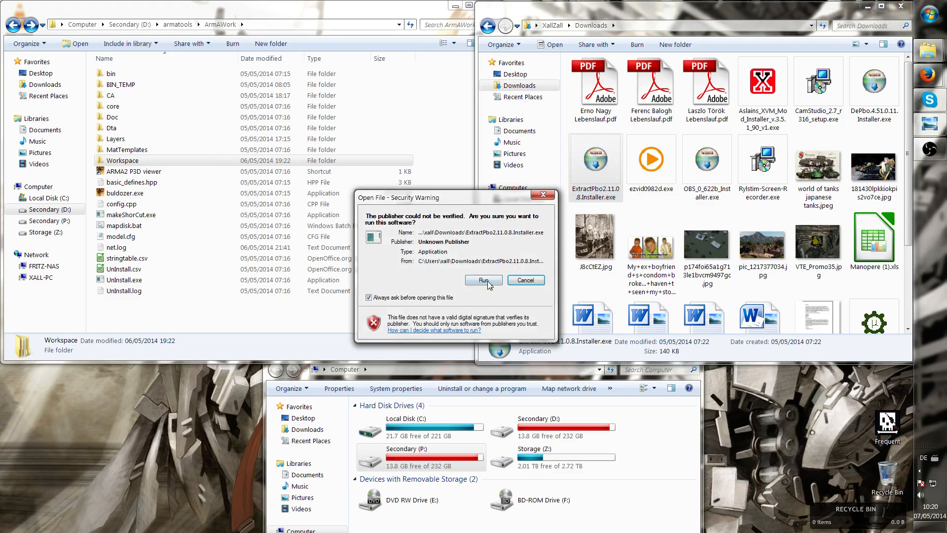
left_click(486, 280)
left_click(515, 350)
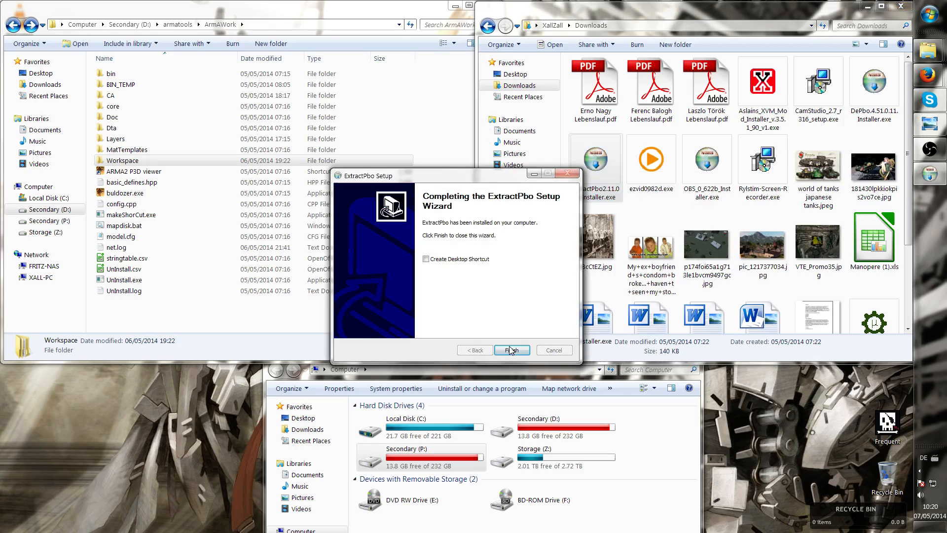
left_click(511, 350)
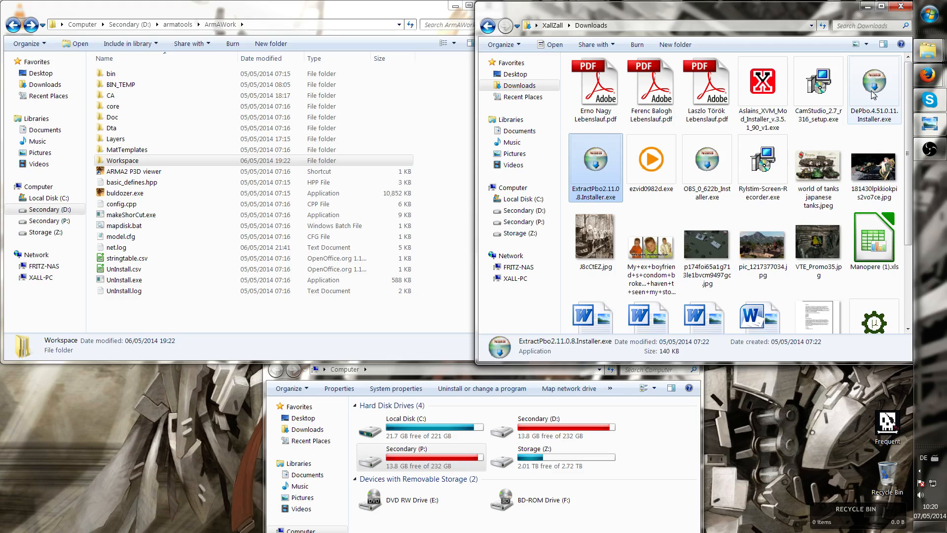
Run the DePbo.4.51.0.11 installer and complete its setup
double_click(873, 92)
left_click(490, 279)
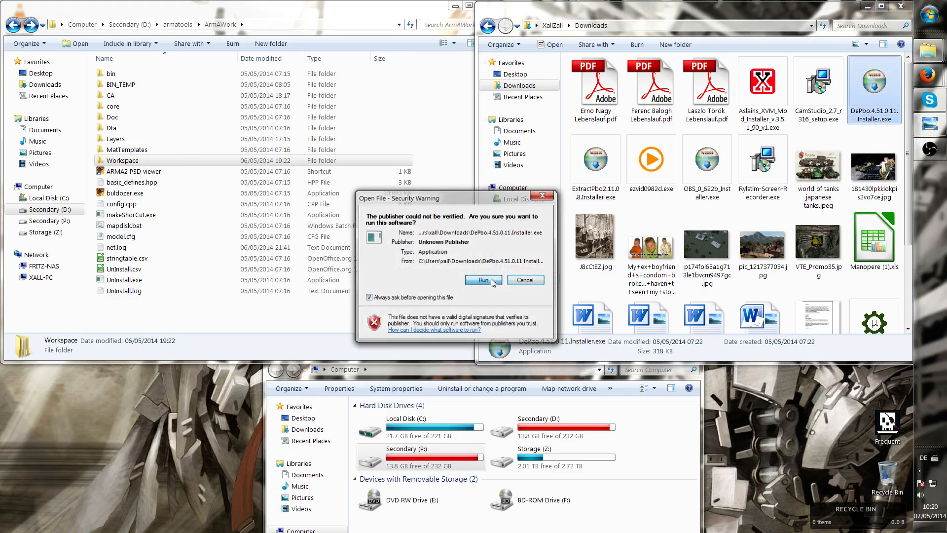
left_click(506, 351)
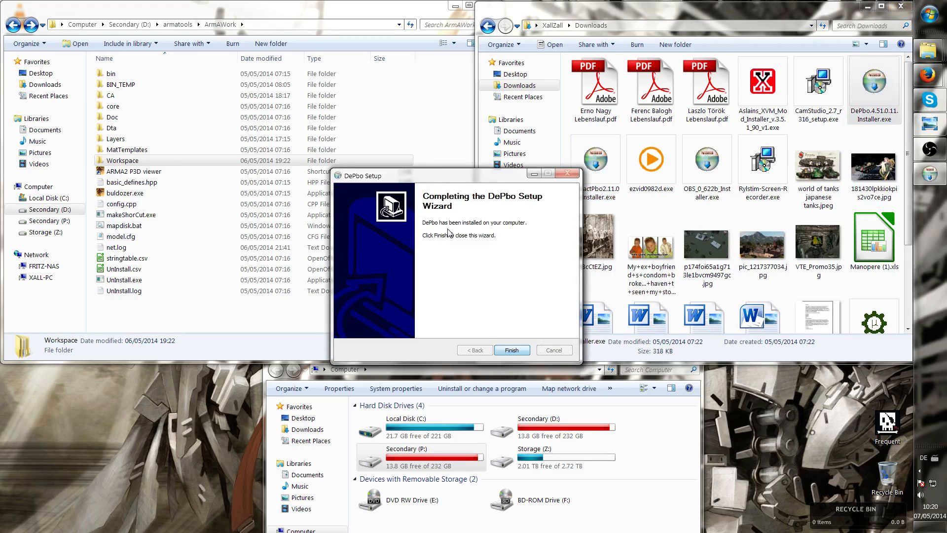
left_click(511, 350)
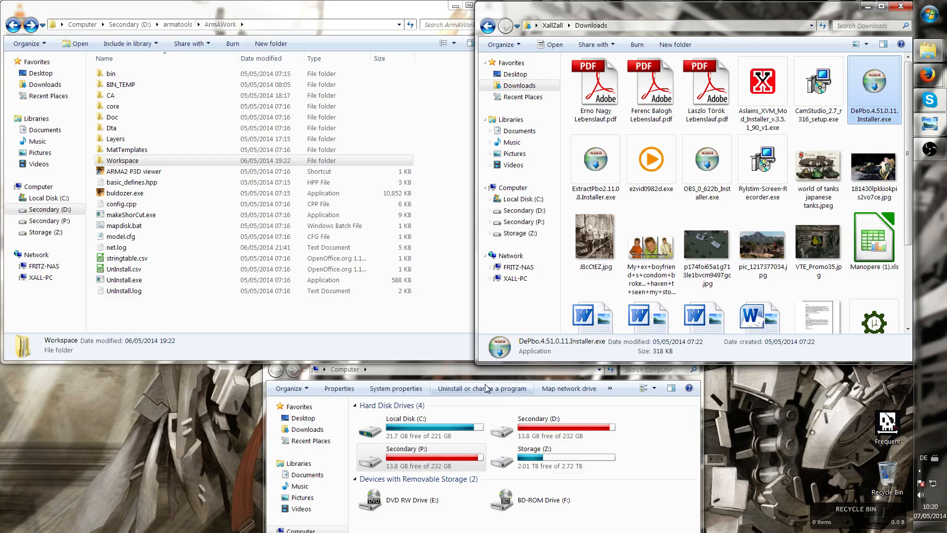
Navigate to the Arma 2 installation folder under Program Files (x86) on drive D: and browse its contents
left_click(549, 223)
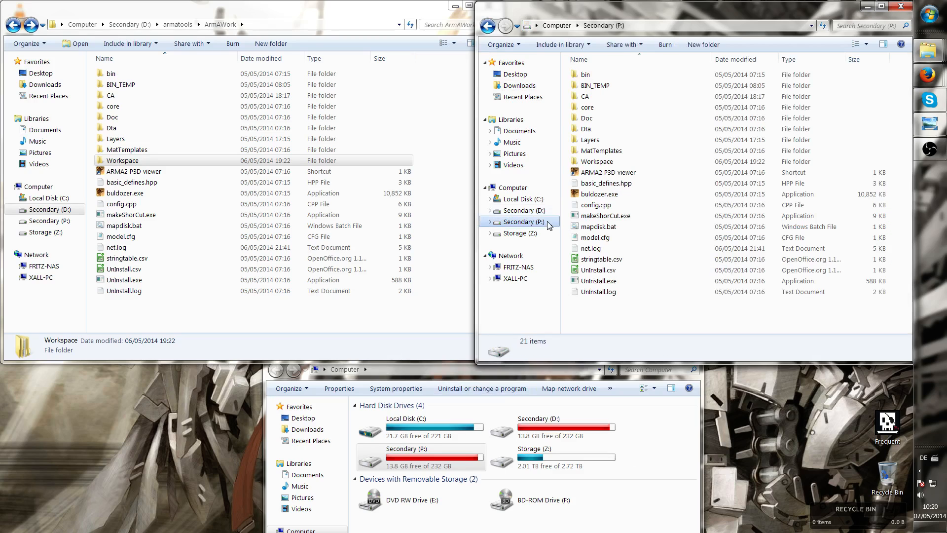
left_click(545, 210)
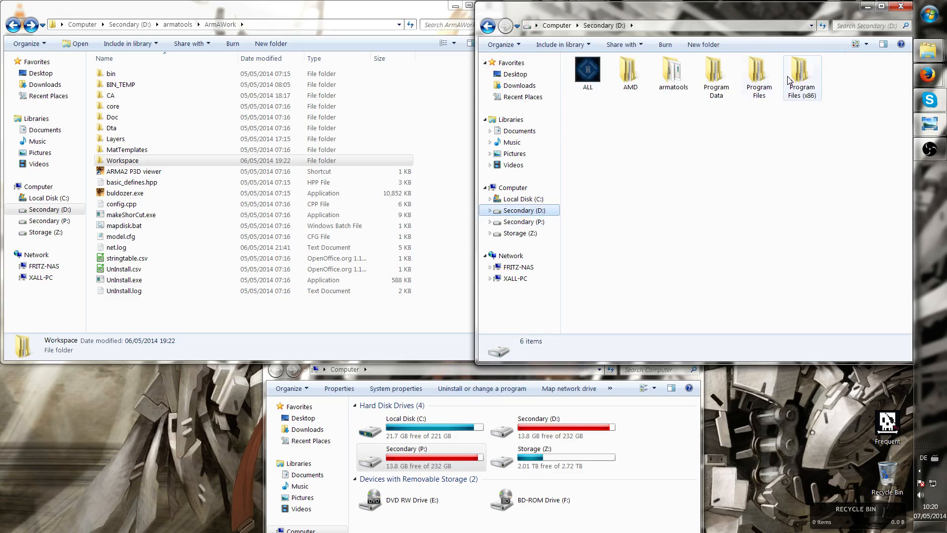
double_click(801, 78)
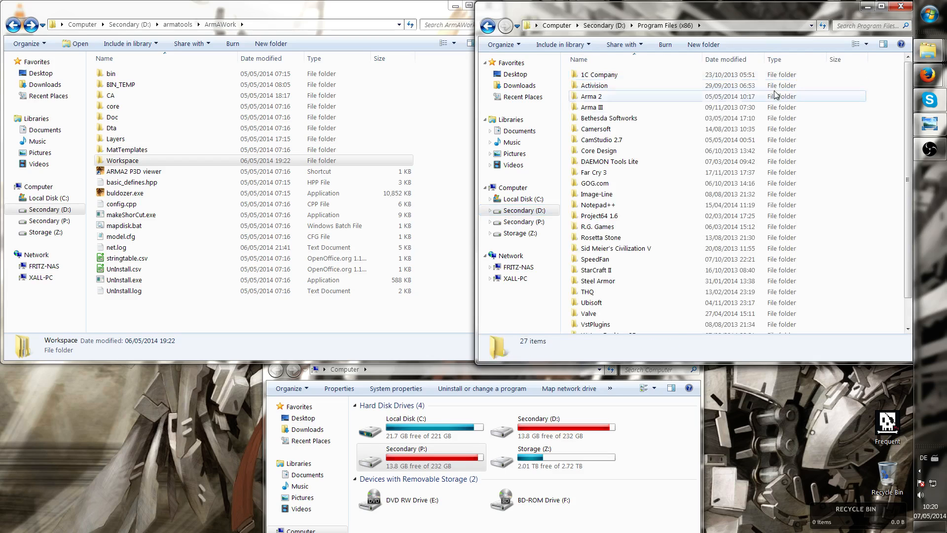
left_click(624, 99)
double_click(624, 100)
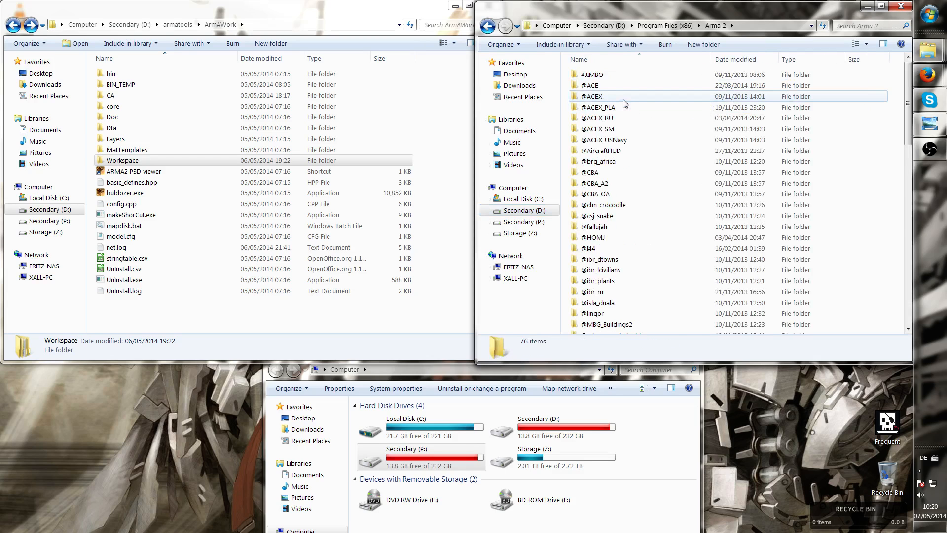
left_click(592, 85)
scroll(591, 85, "down", 7)
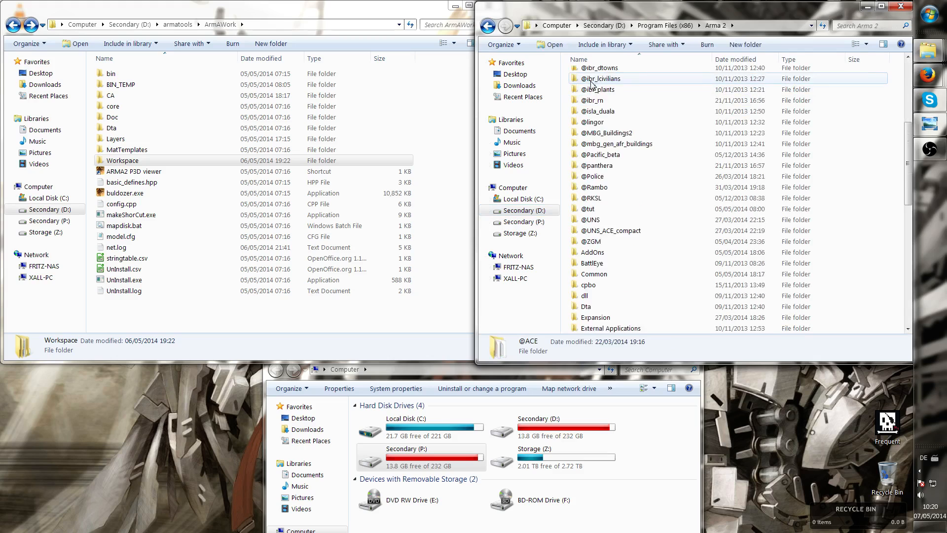
scroll(591, 84, "down", 3)
scroll(592, 85, "down", 4)
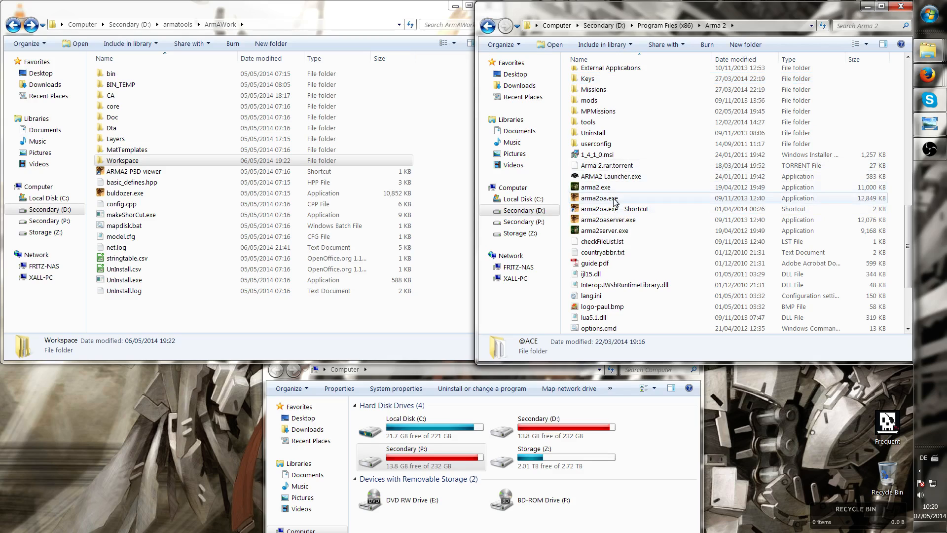
left_click(613, 199)
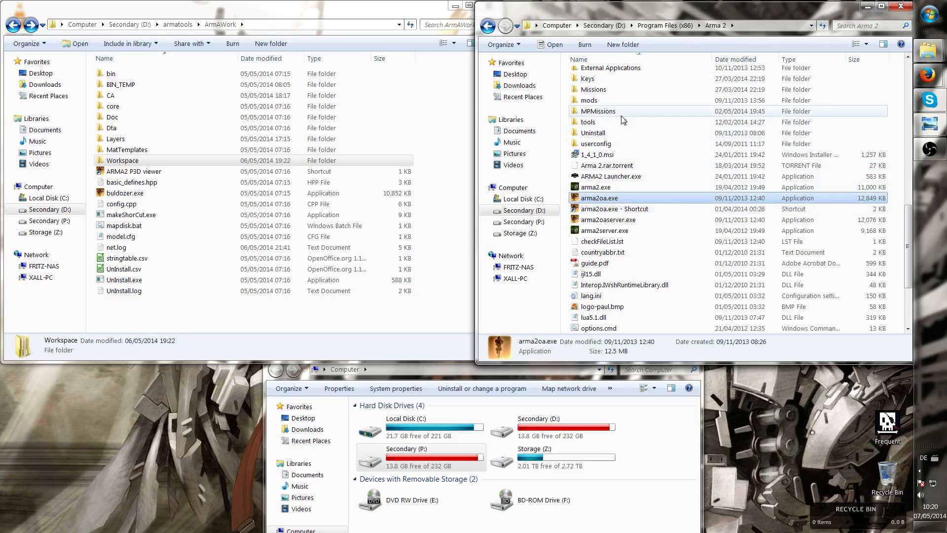
scroll(611, 217, "up", 1)
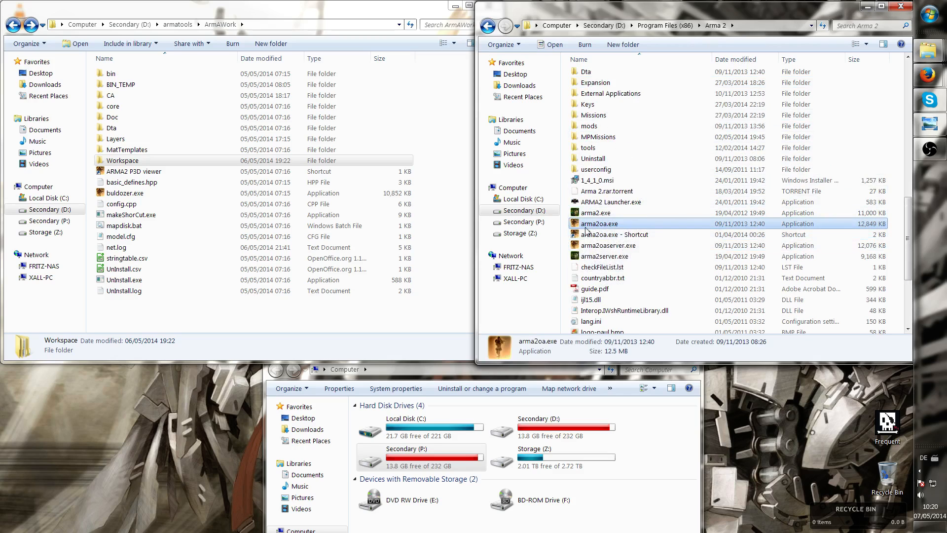
scroll(613, 207, "up", 1)
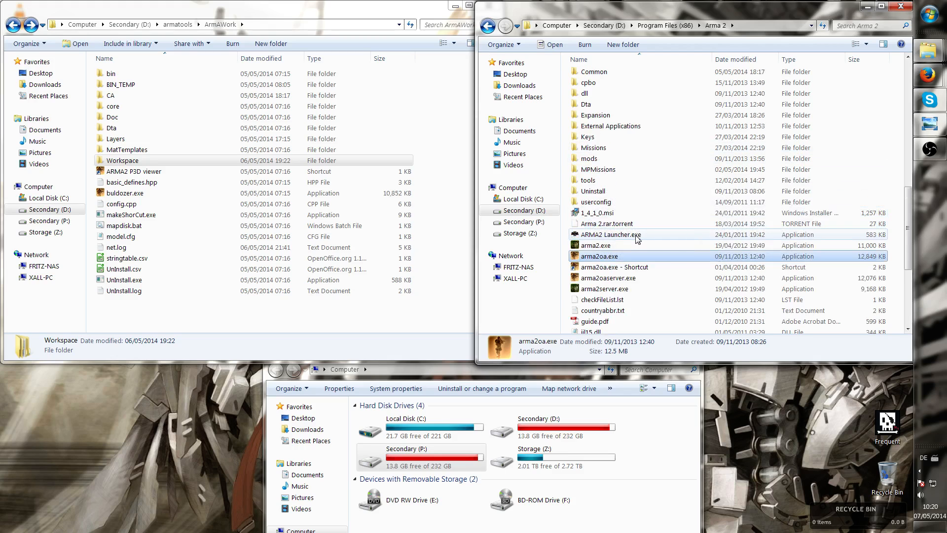
scroll(627, 268, "up", 2)
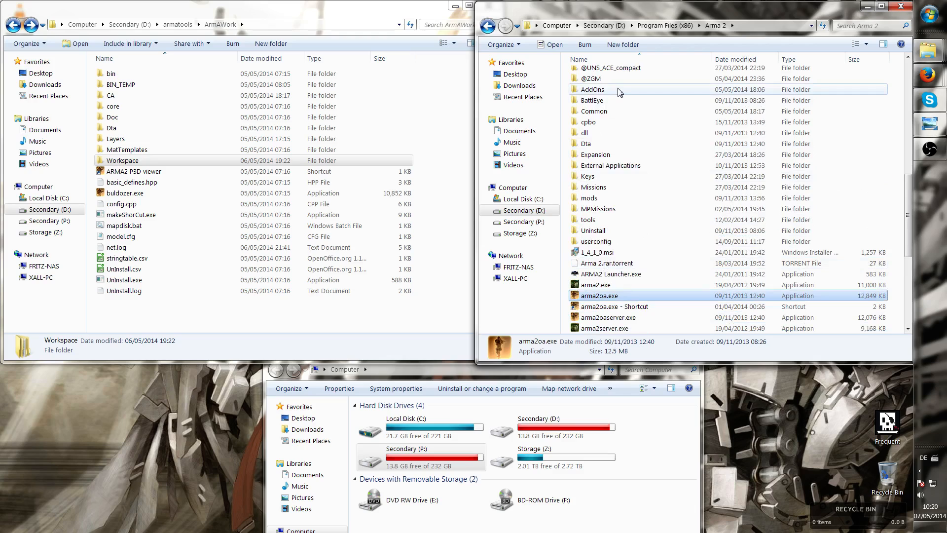
Rename the AddOns folder to AddOnsss
right_click(602, 92)
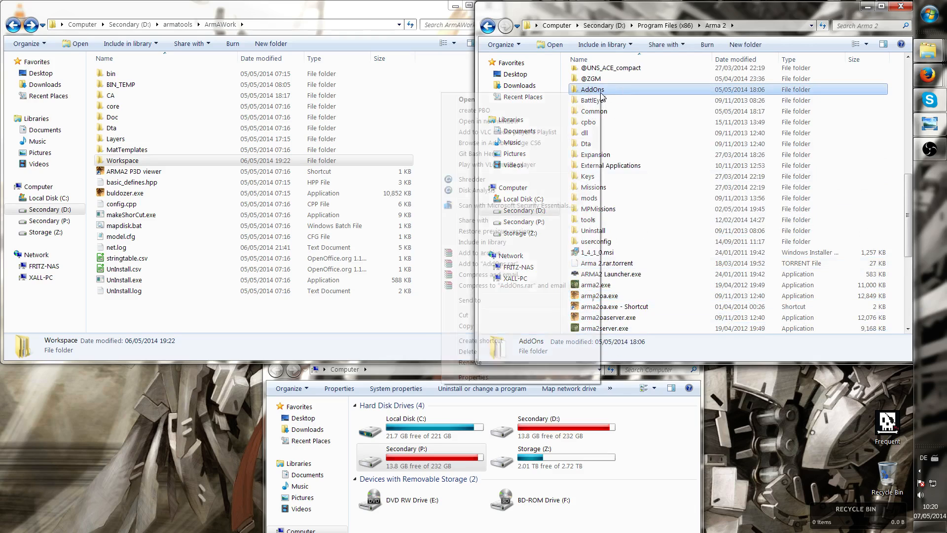
left_click(486, 362)
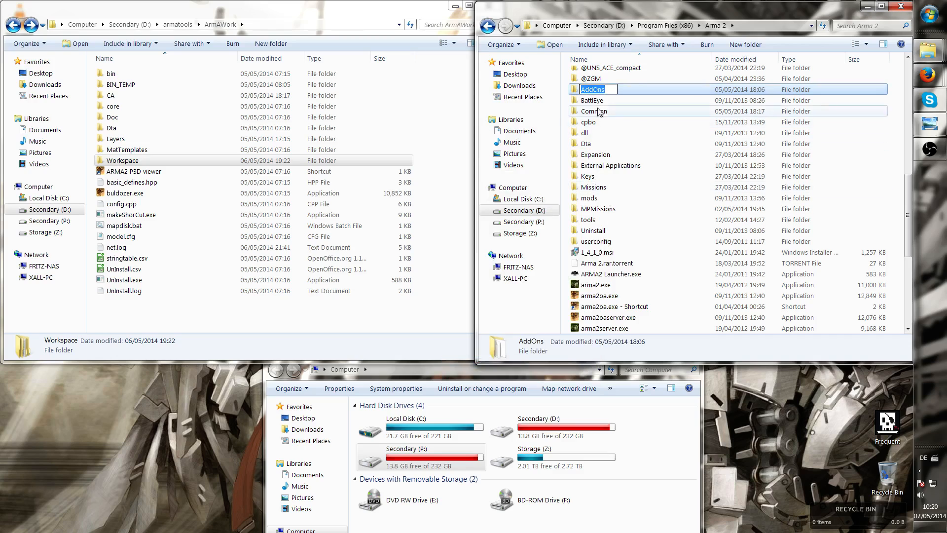
left_click(613, 89)
type("ss")
left_click(616, 241)
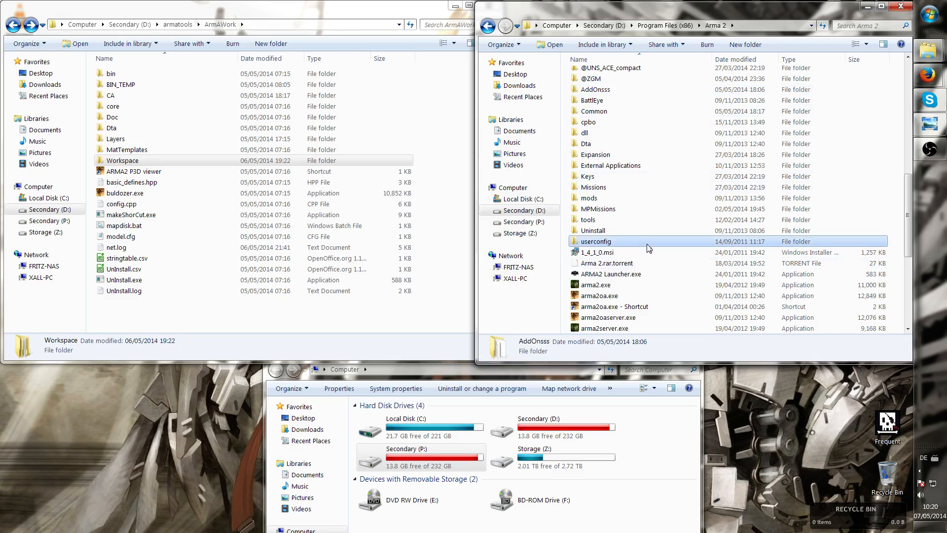
left_click(617, 296)
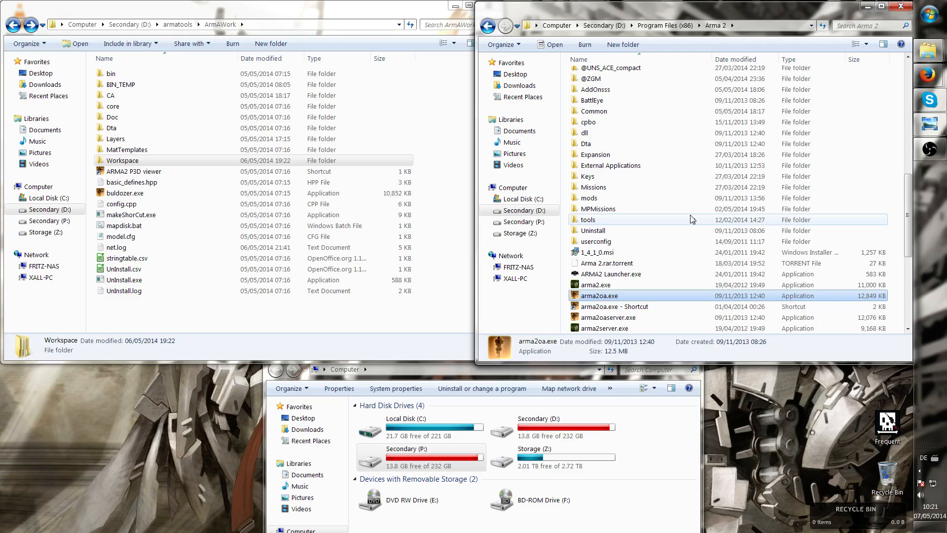
left_click(730, 219)
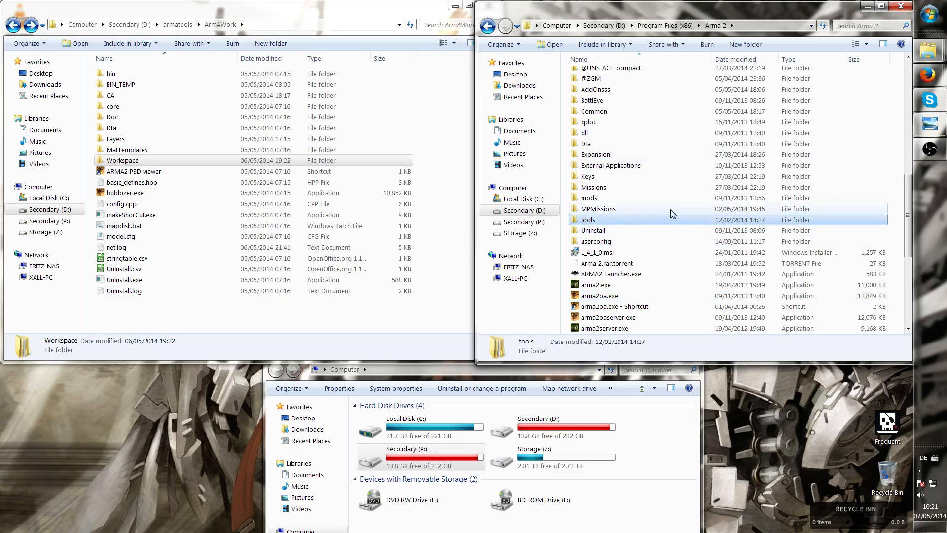
left_click(624, 297)
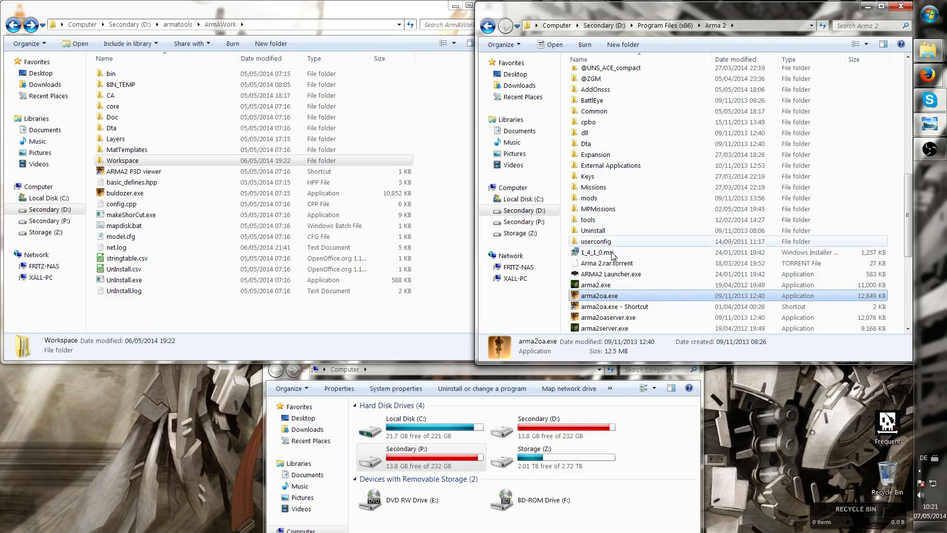
Rename the AddOnsss folder back to AddOns
left_click(607, 89)
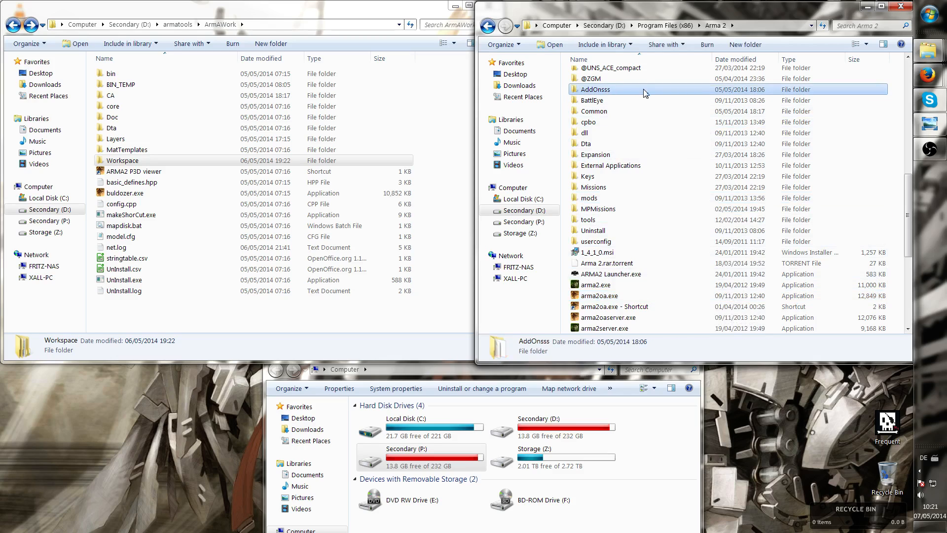
right_click(610, 91)
left_click(518, 384)
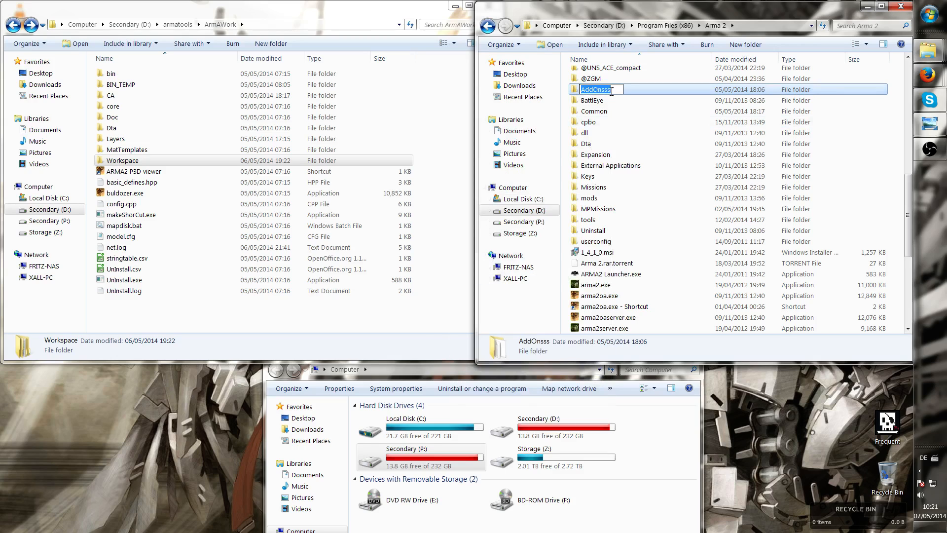
key("BackSpace")
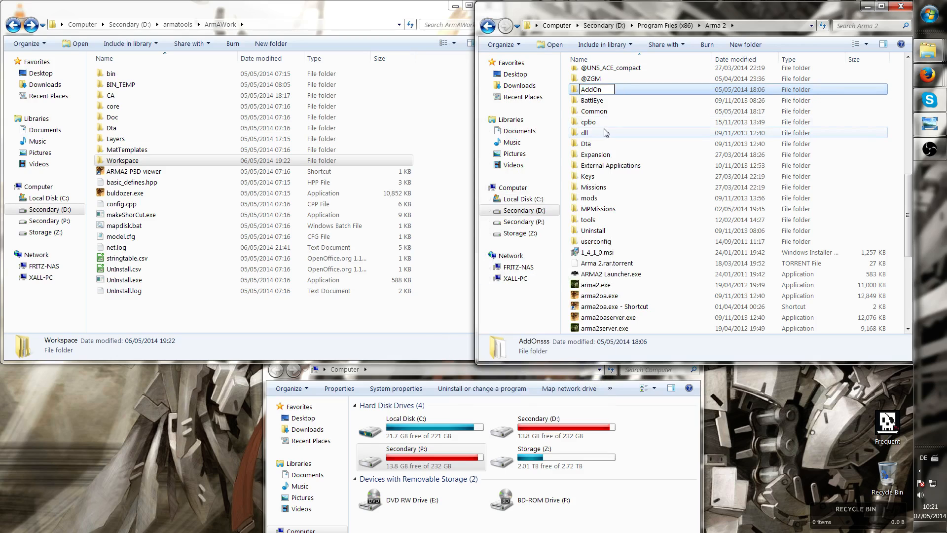
type("s")
left_click(606, 134)
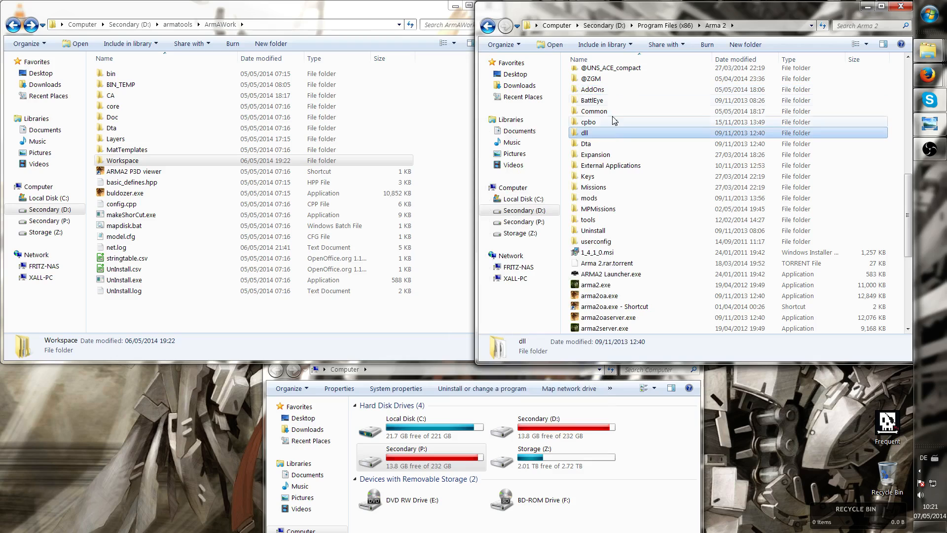
Open the AddOns folder and browse through its list of .pbo and bisign files
left_click(618, 91)
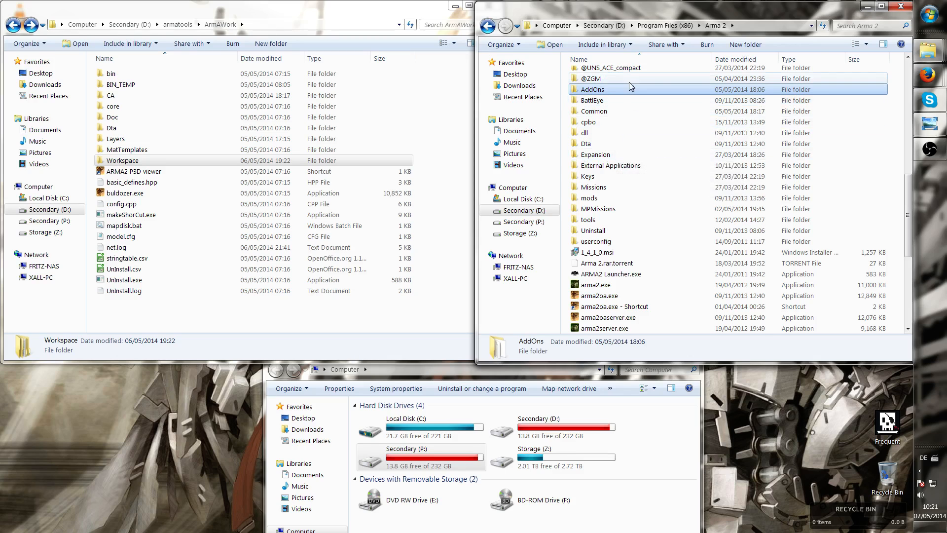
double_click(620, 92)
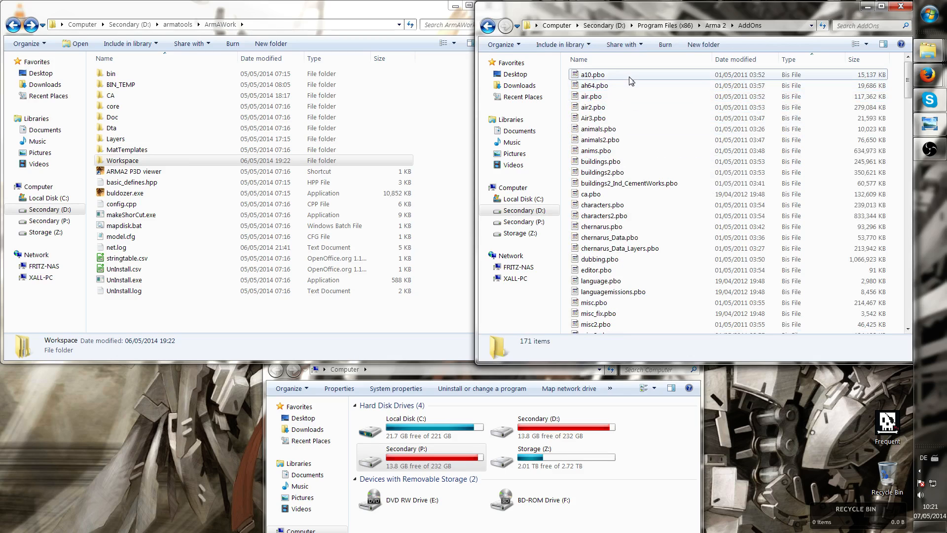
left_click(631, 81)
scroll(631, 81, "down", 15)
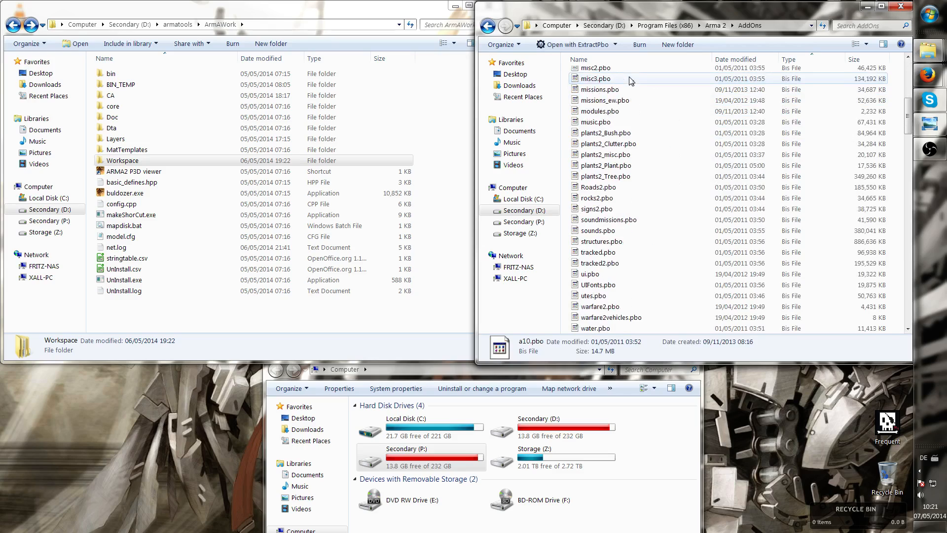
scroll(631, 81, "down", 6)
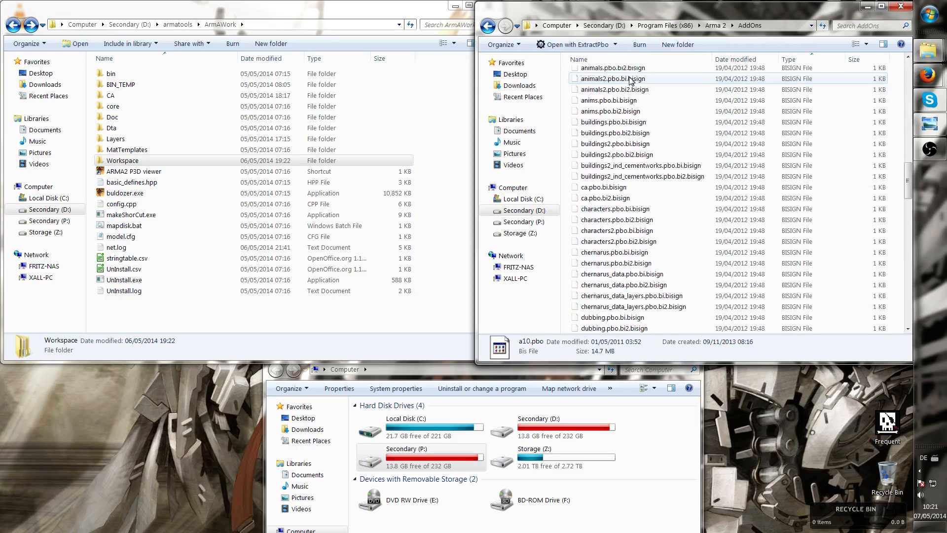
scroll(631, 81, "up", 16)
scroll(631, 81, "up", 3)
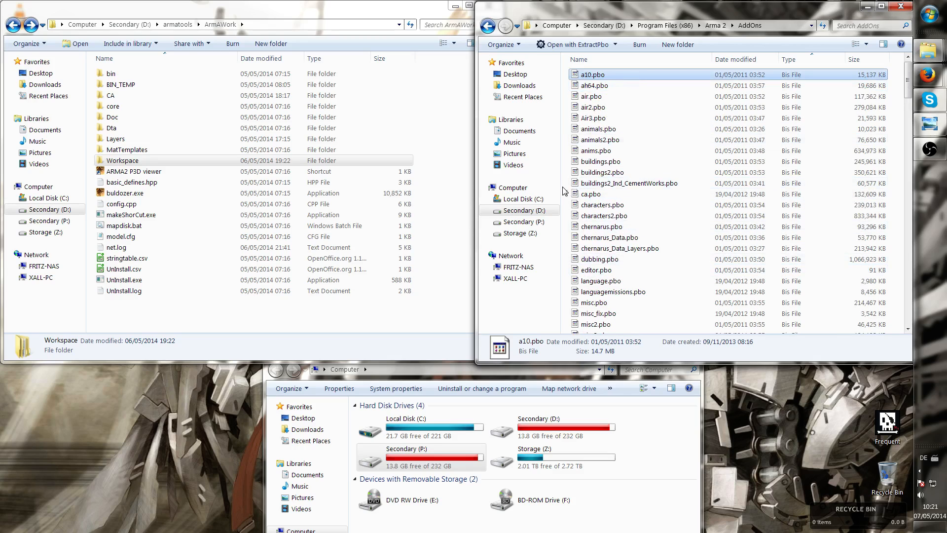
left_click(598, 140)
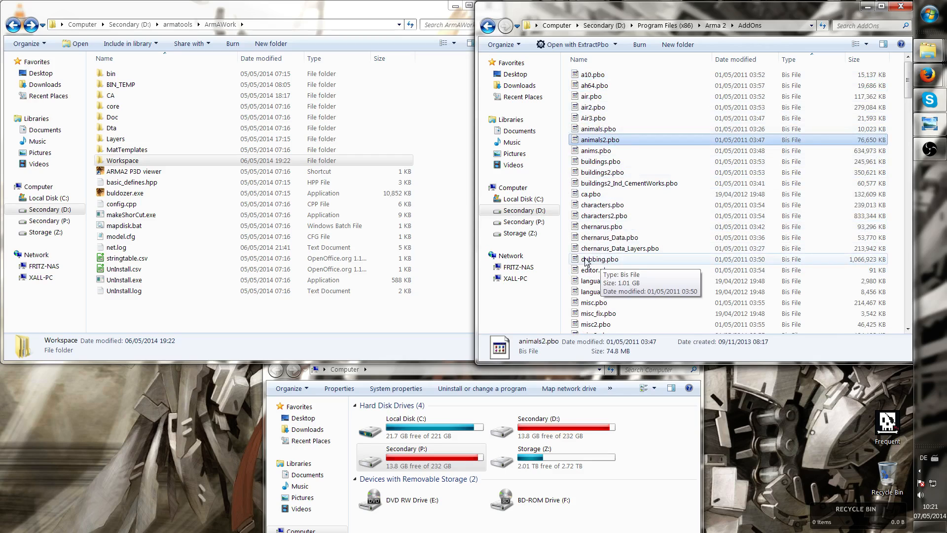
right_click(568, 193)
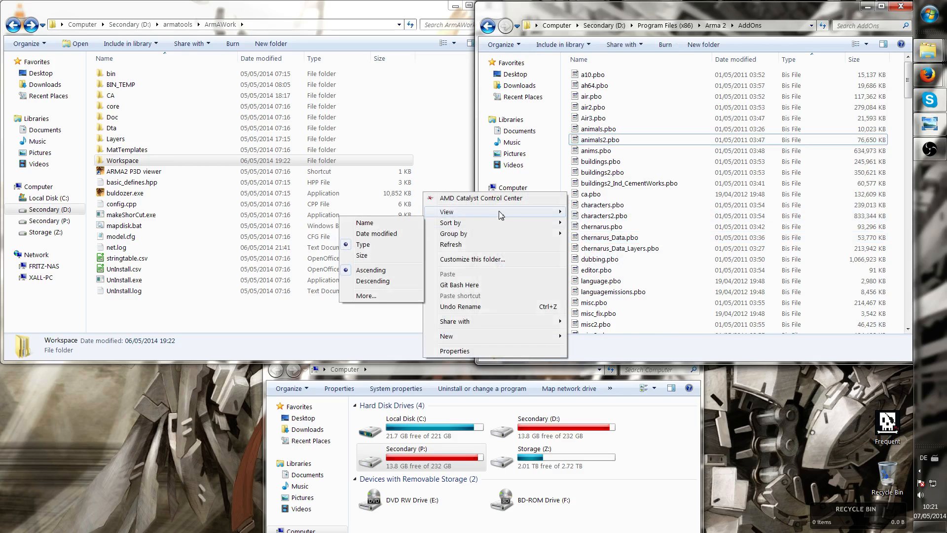
mouse_move(494, 224)
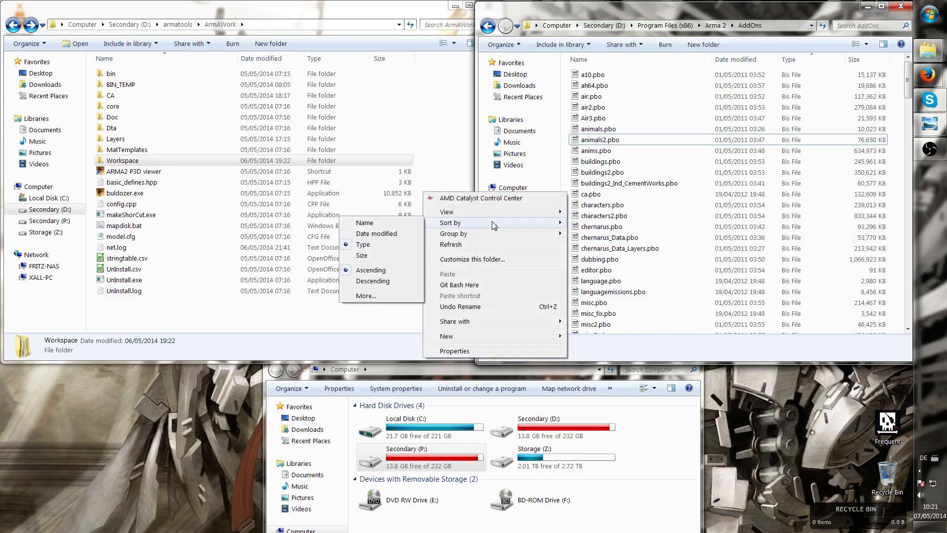
left_click(601, 118)
scroll(617, 115, "down", 12)
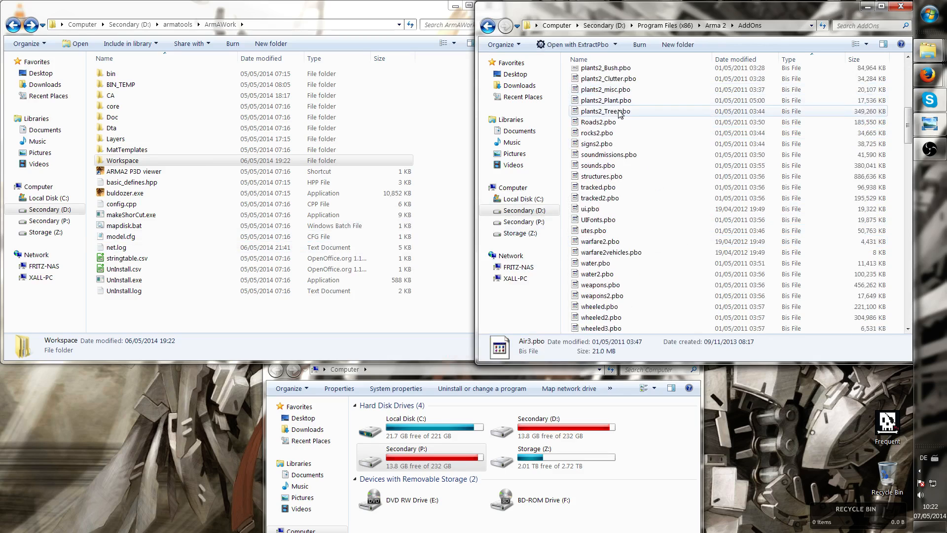
scroll(619, 113, "down", 3)
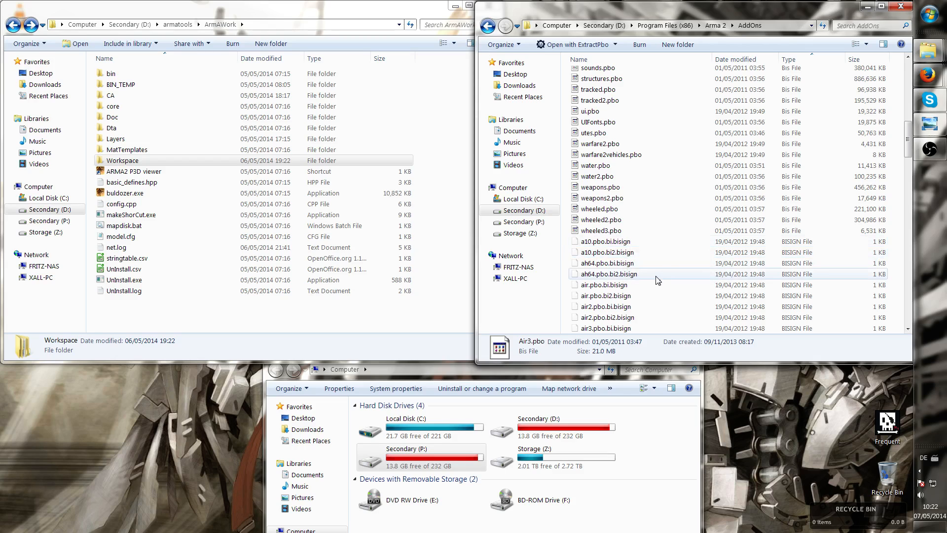
scroll(655, 265, "up", 10)
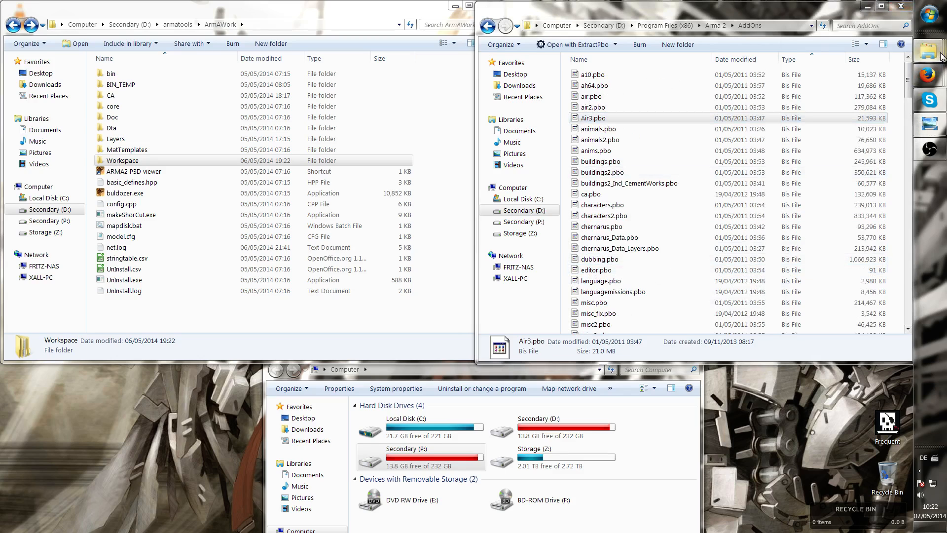
Switch to the browser, go back to the ArmA 2 Terrain Tutorial, and reread the Extract BI addons to P: steps
mouse_move(928, 49)
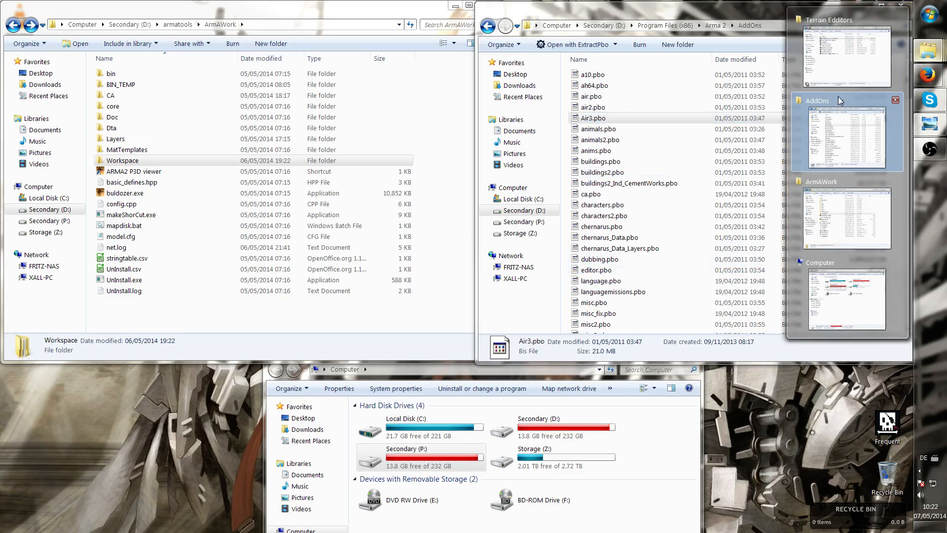
mouse_move(925, 82)
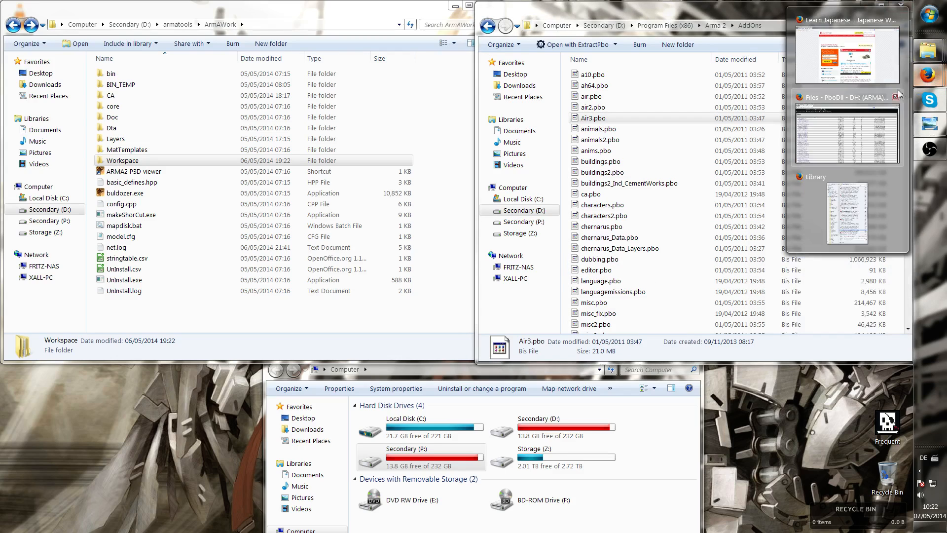
left_click(844, 128)
left_click(11, 47)
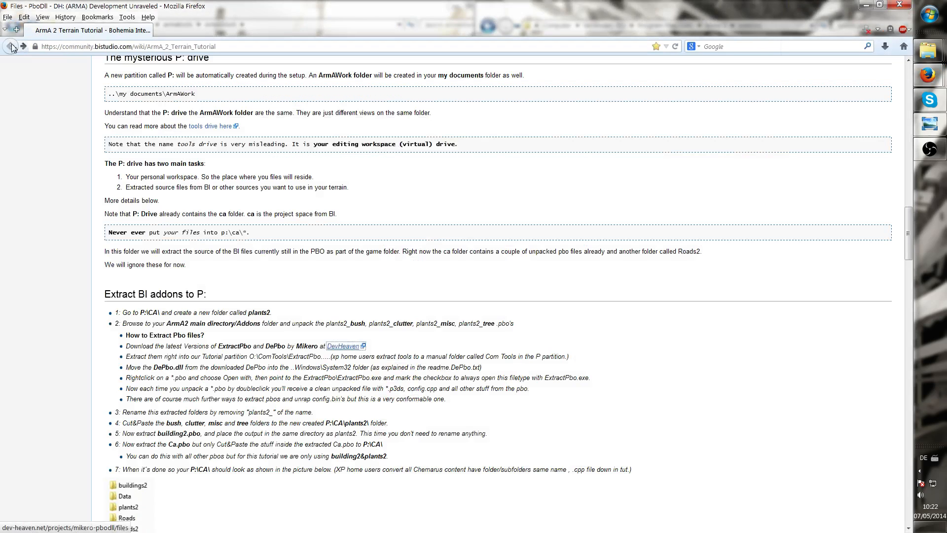
scroll(268, 245, "up", 10)
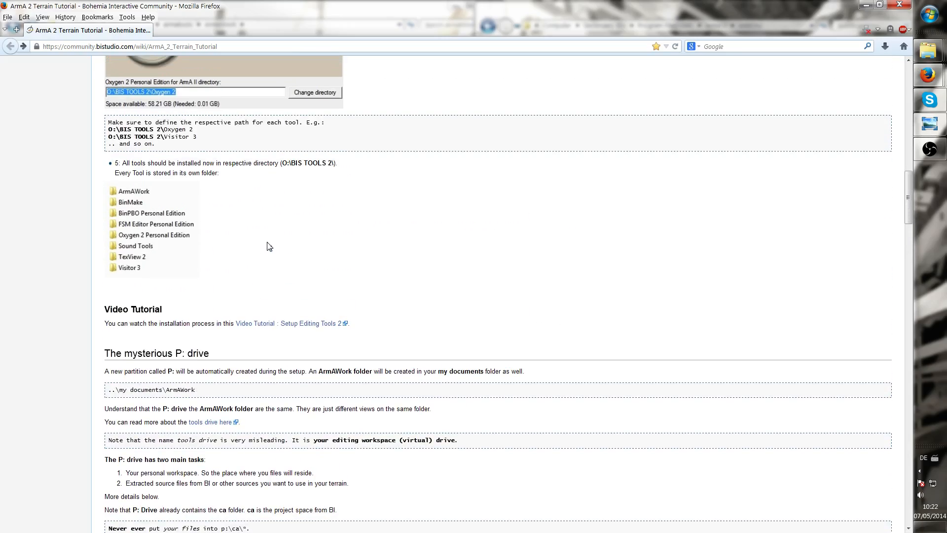
scroll(268, 245, "down", 20)
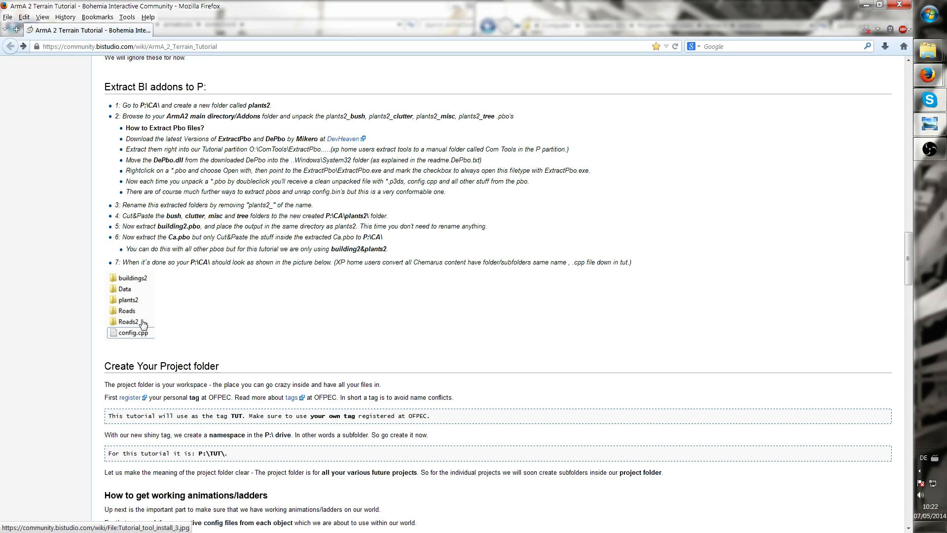
Bring the AddOns and Computer explorer windows to the front and arrange them side by side
mouse_move(929, 57)
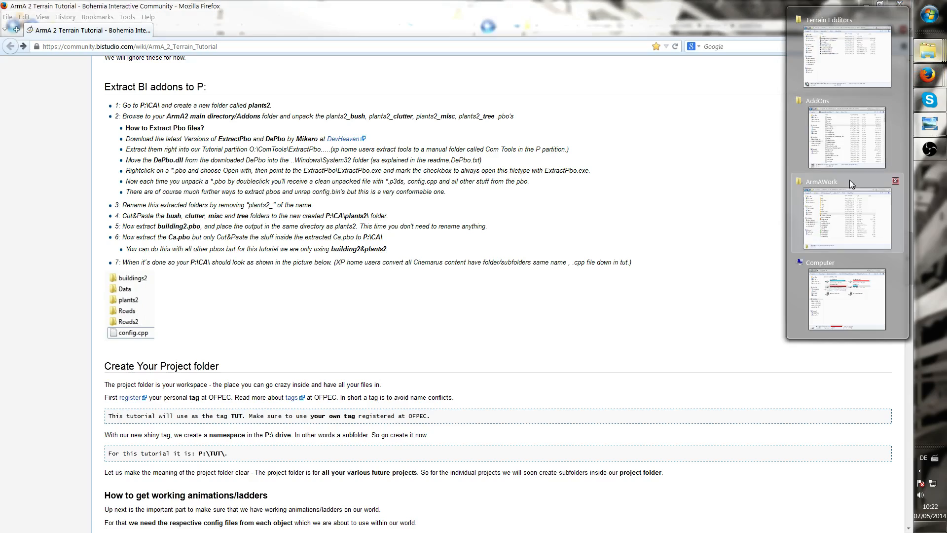
mouse_move(829, 217)
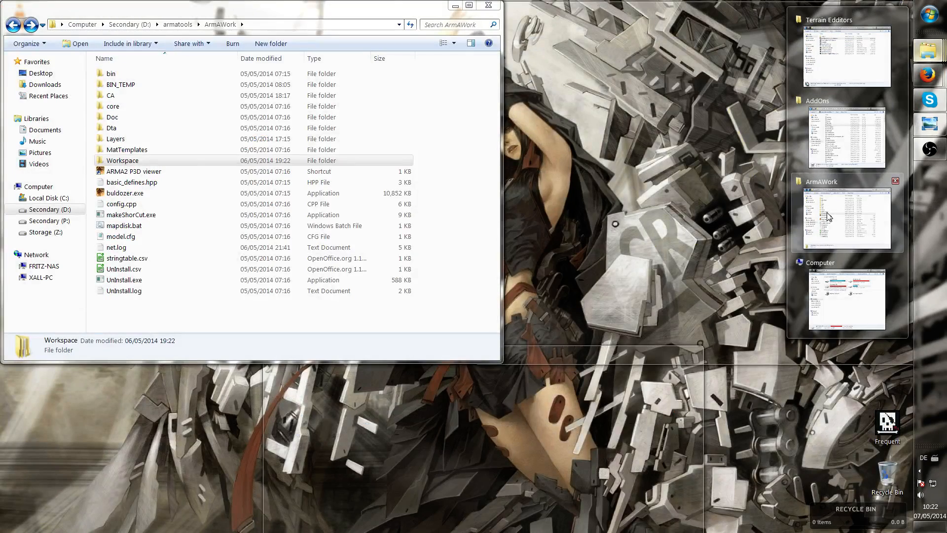
mouse_move(821, 272)
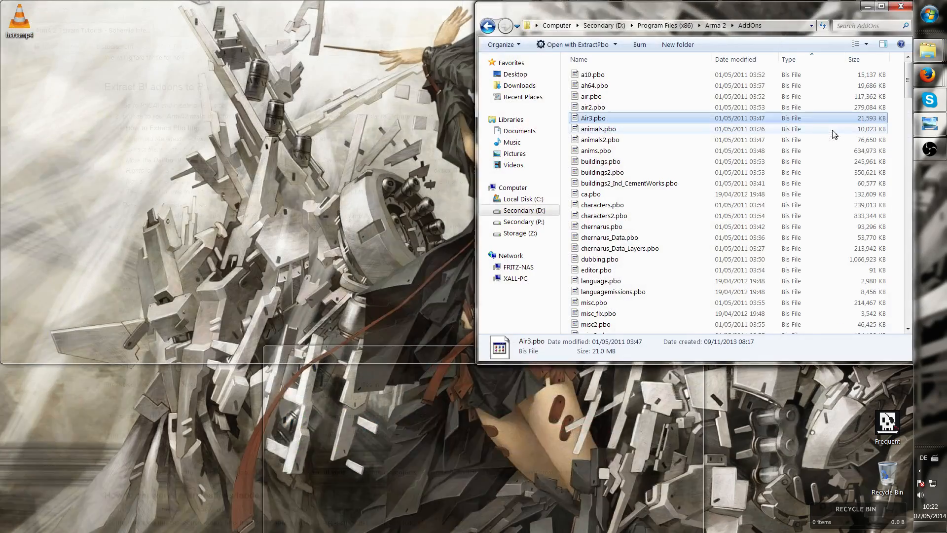
left_click(833, 131)
left_click(640, 97)
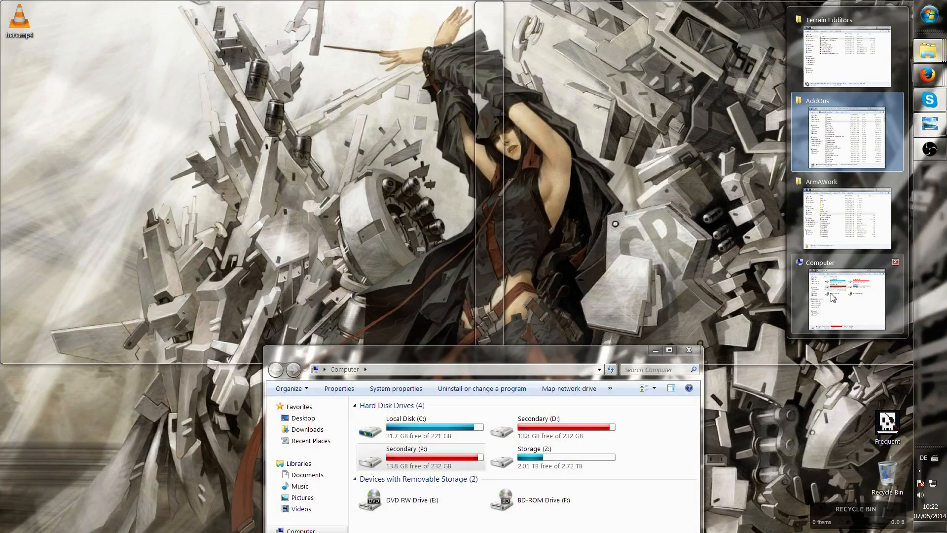
left_click(832, 296)
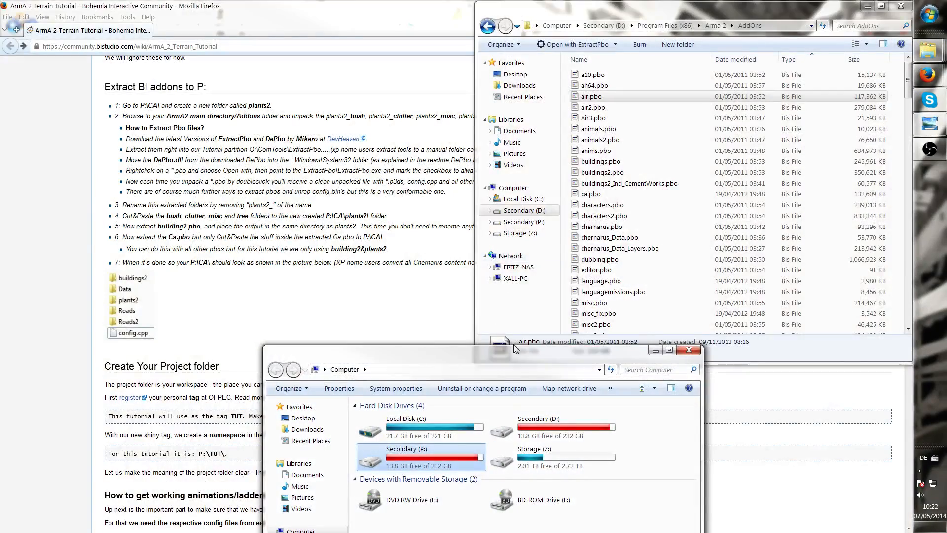
left_click_drag(514, 348, 213, 18)
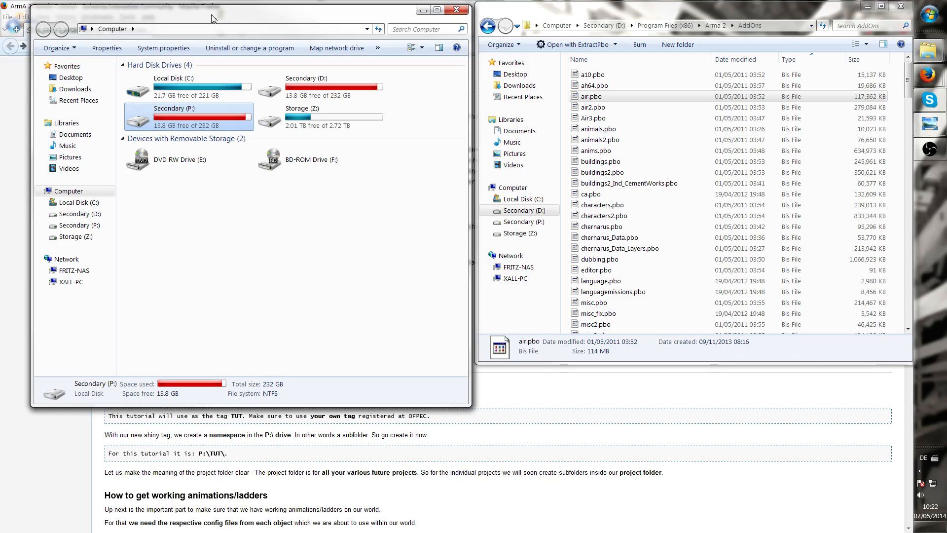
Extract buildings.pbo with ExtractPbo into a buildings folder inside AddOns and close the console
left_click(683, 140)
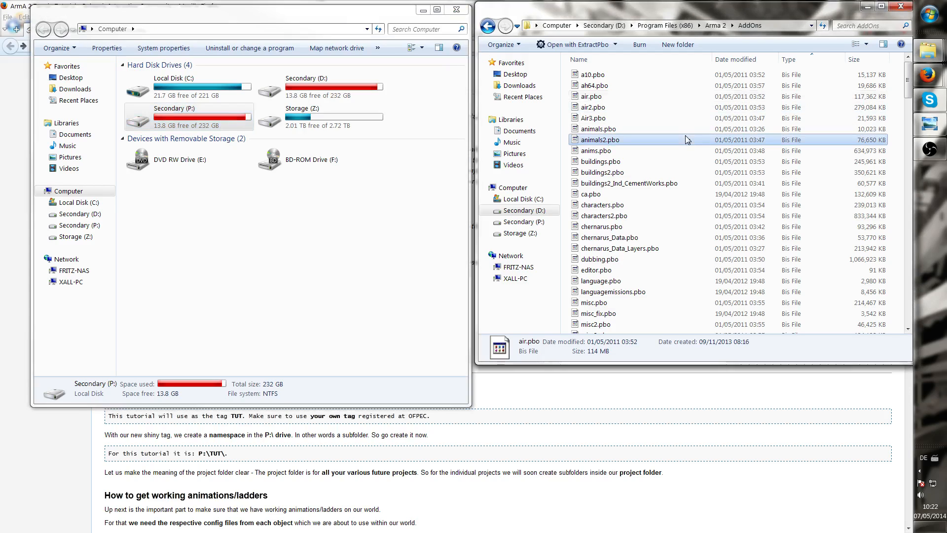
left_click(623, 162)
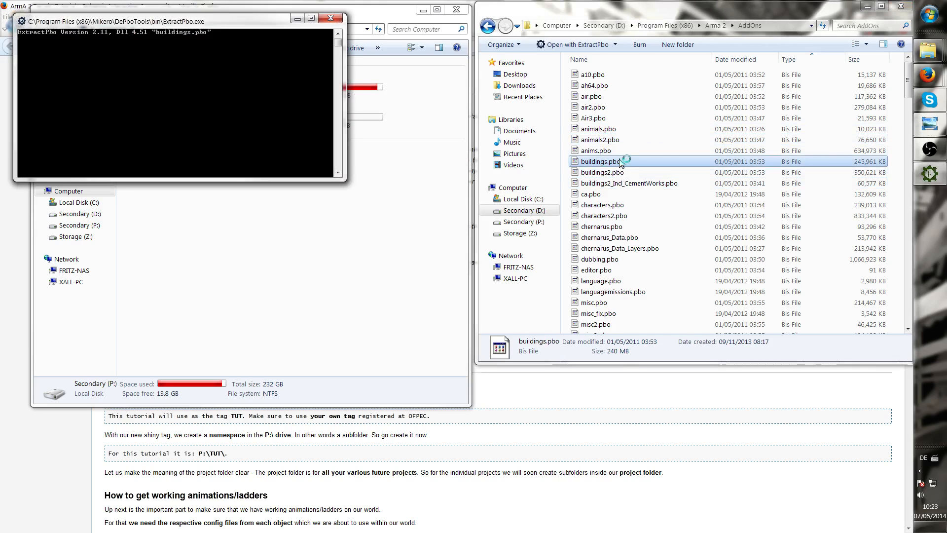
left_click_drag(202, 22, 257, 129)
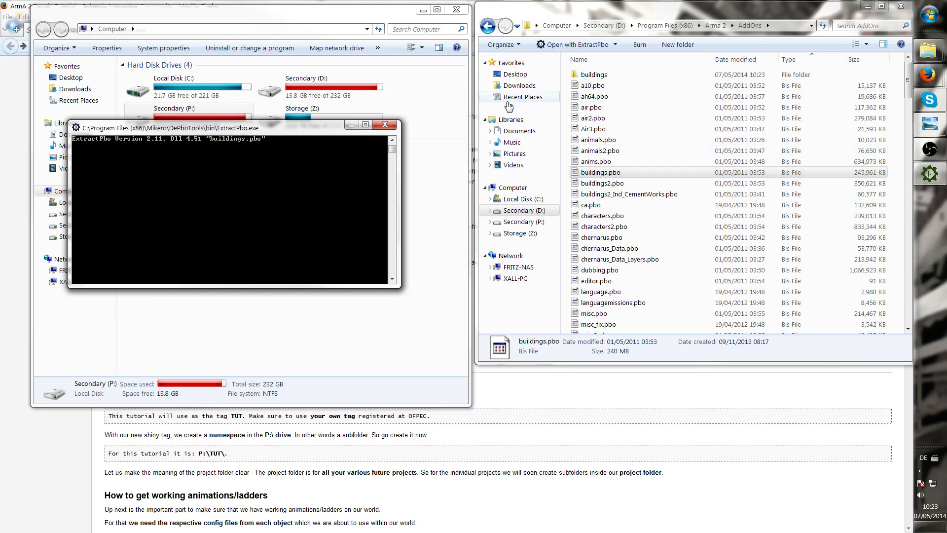
left_click(598, 74)
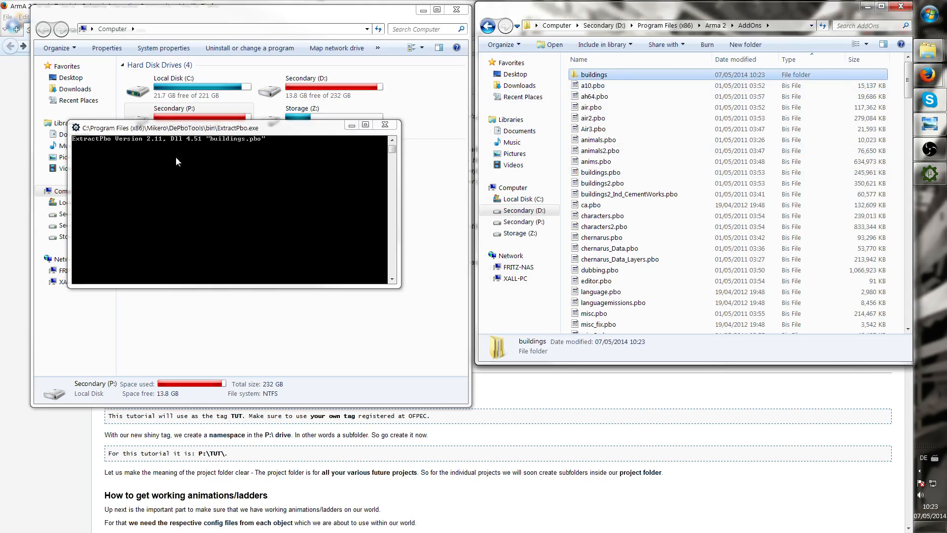
left_click(136, 159)
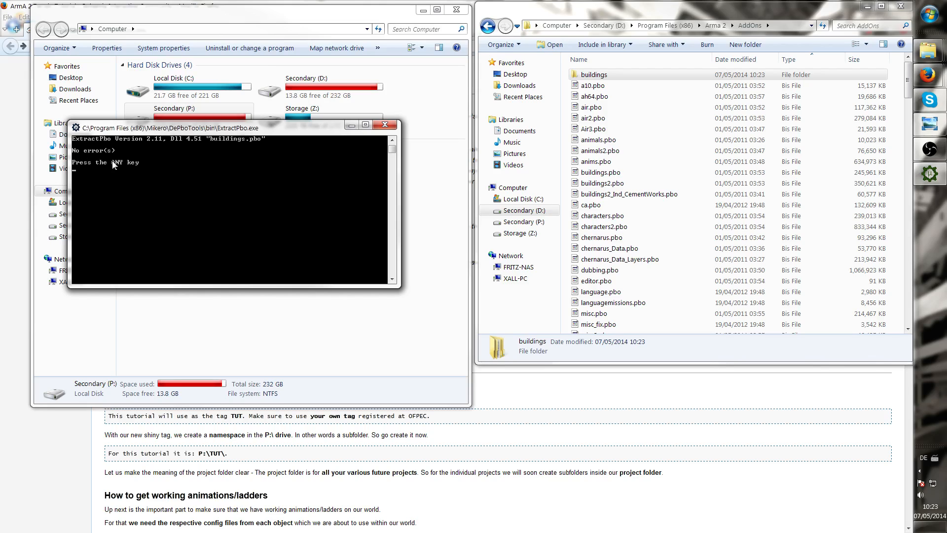
key("Return")
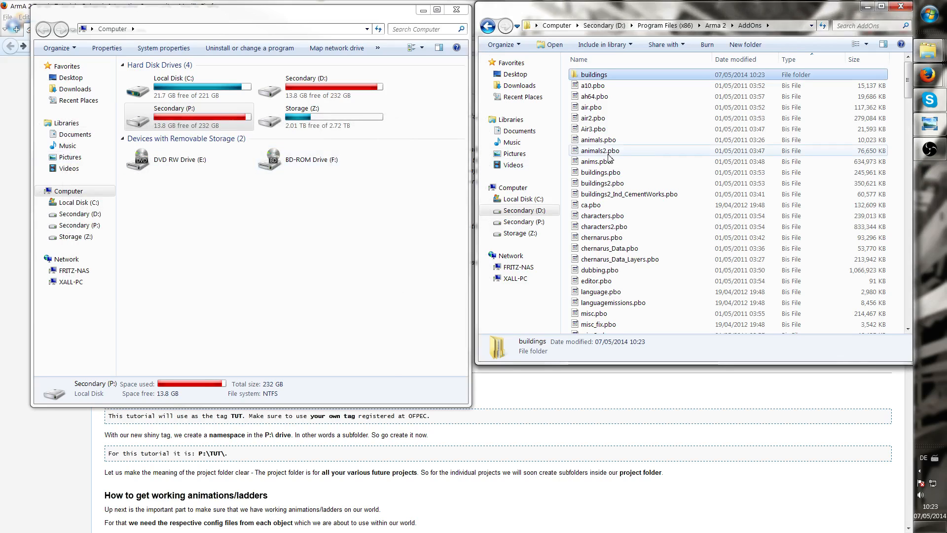
Open the extracted buildings folder and browse through its ca\buildings subfolders and p3d files
left_click(611, 119)
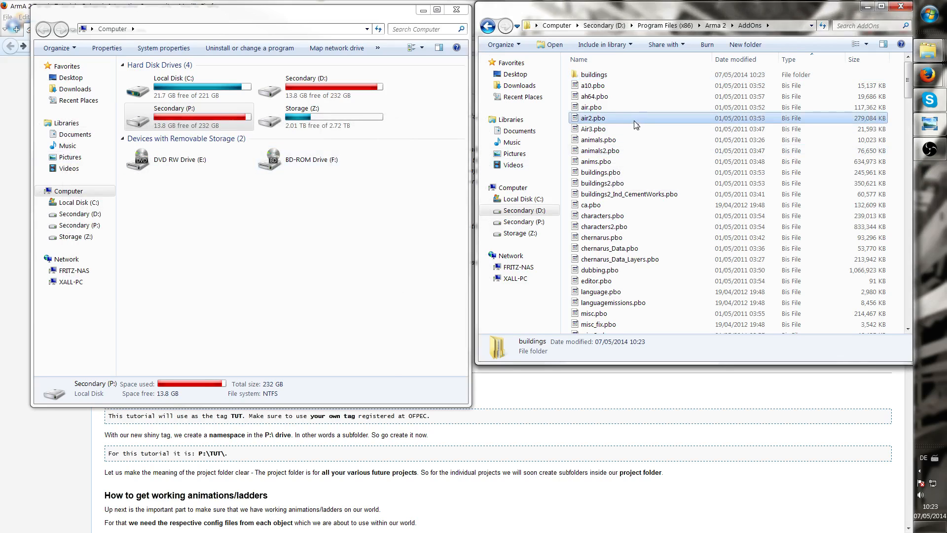
left_click(615, 78)
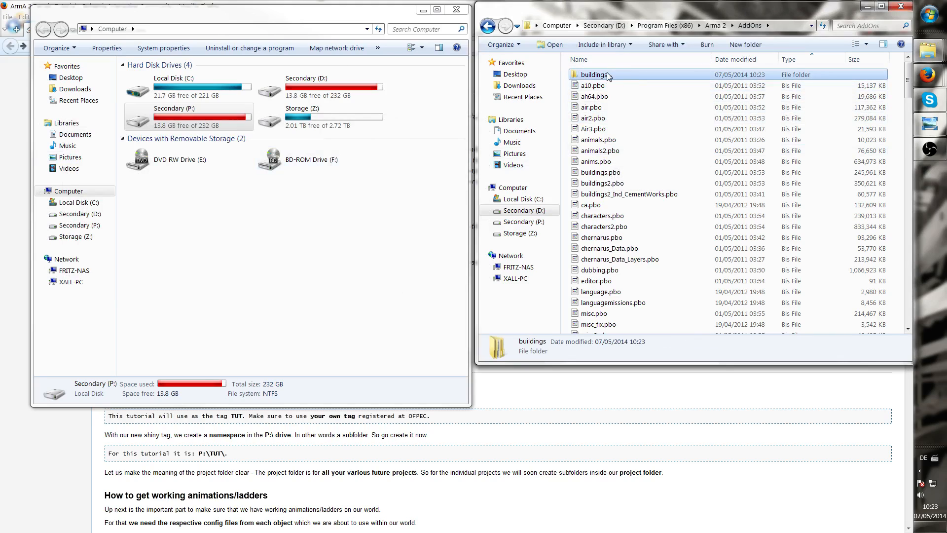
double_click(614, 78)
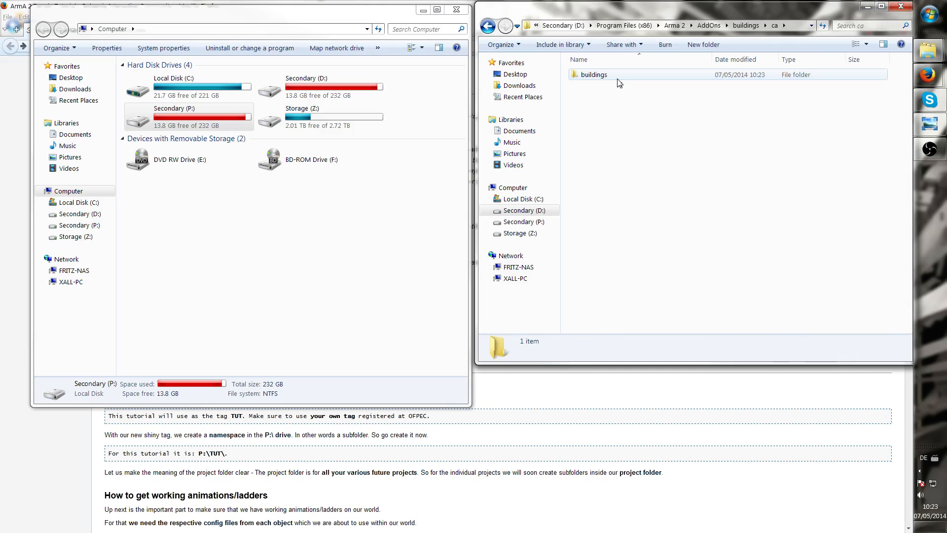
double_click(593, 75)
left_click(616, 81)
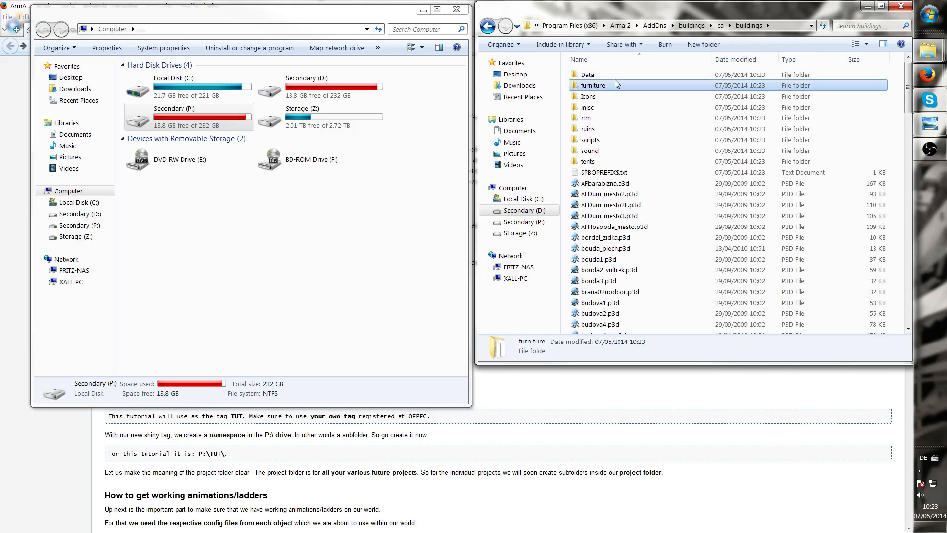
scroll(616, 81, "down", 4)
scroll(615, 83, "down", 2)
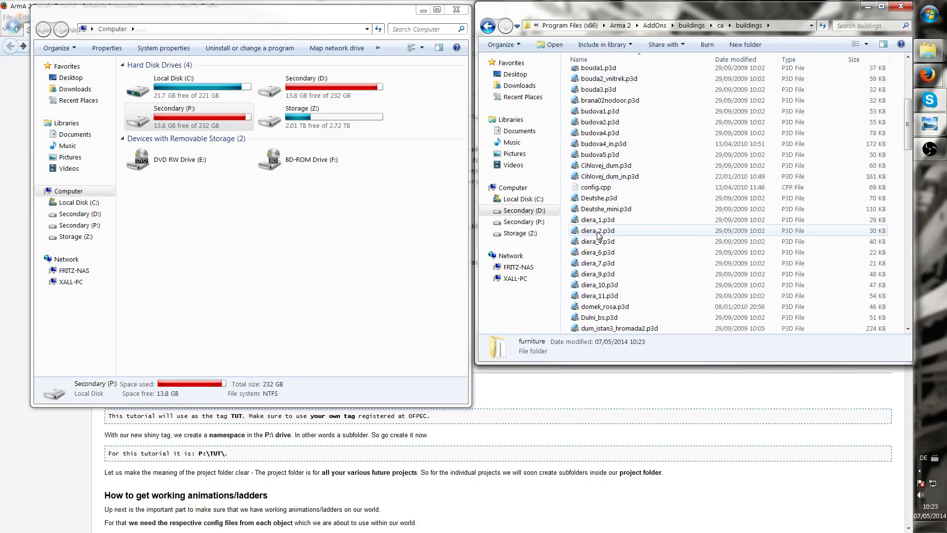
left_click(598, 232)
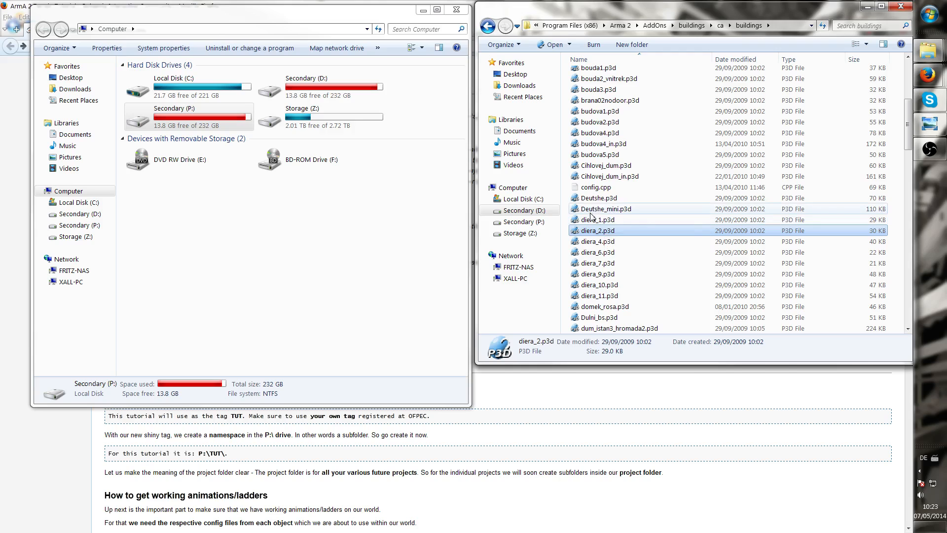
left_click(598, 242)
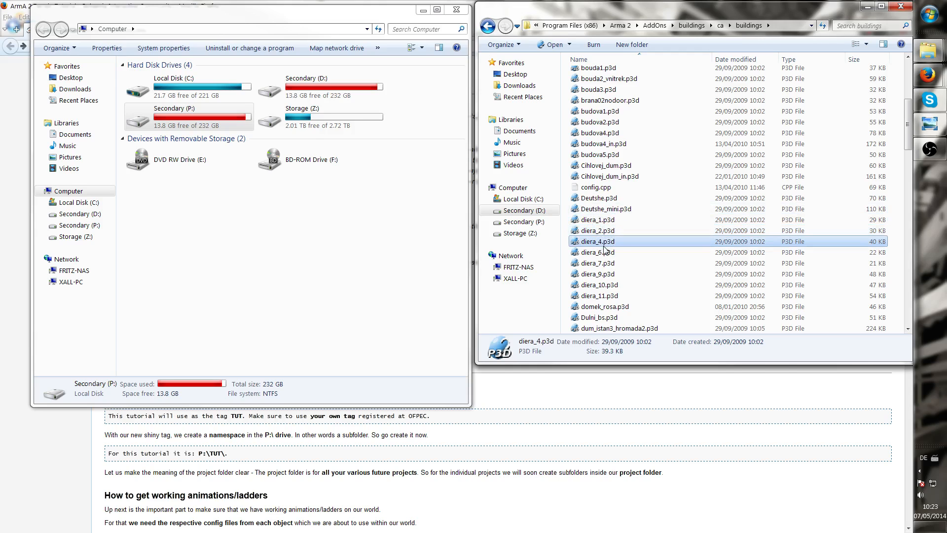
scroll(594, 243, "down", 10)
scroll(594, 245, "down", 3)
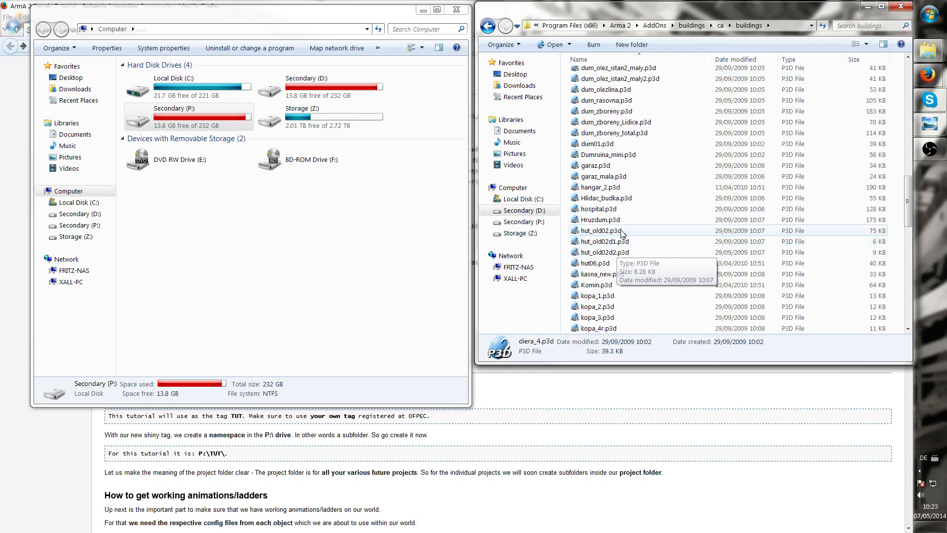
left_click(665, 209)
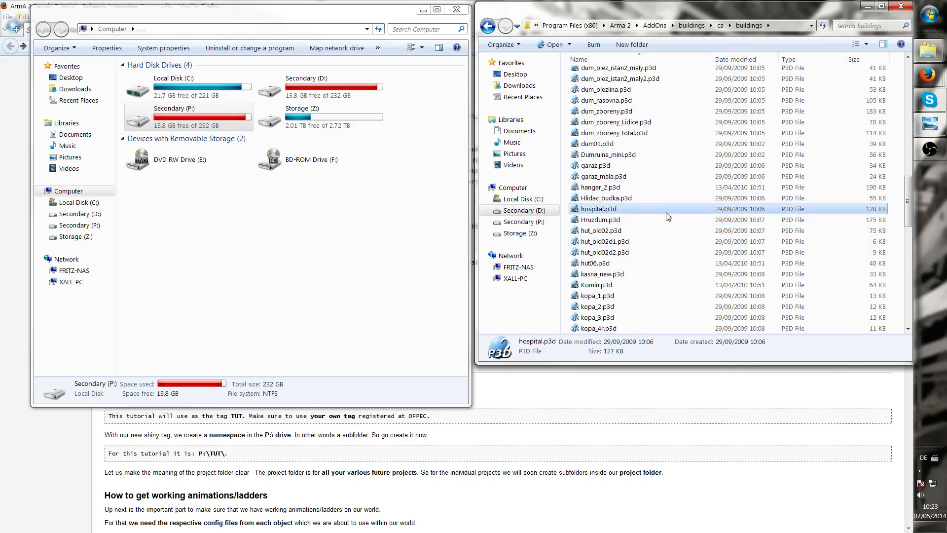
scroll(666, 217, "down", 3)
scroll(666, 217, "down", 13)
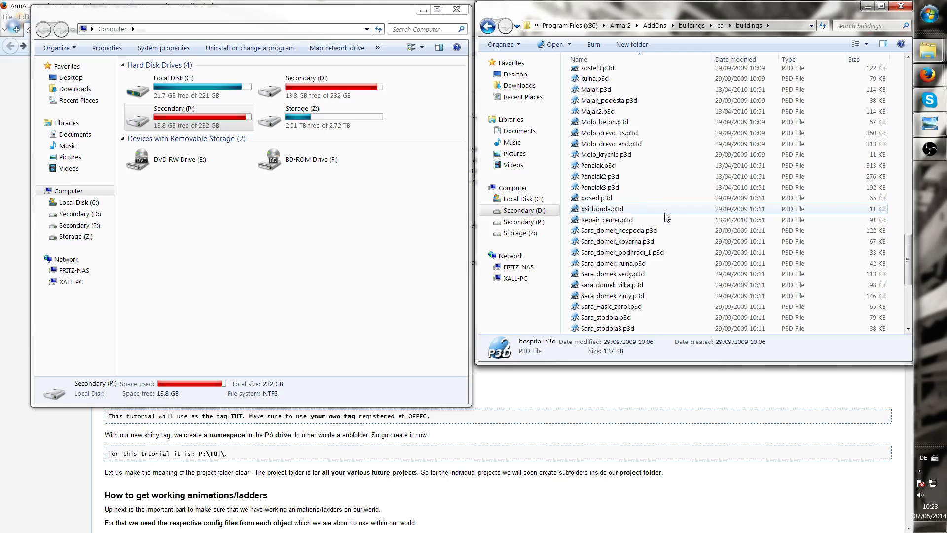
scroll(665, 217, "up", 20)
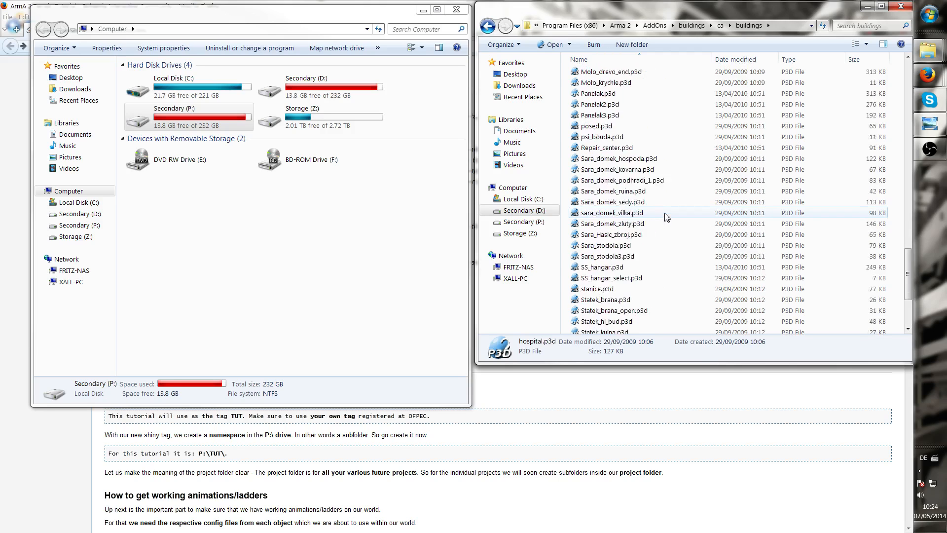
scroll(665, 217, "up", 2)
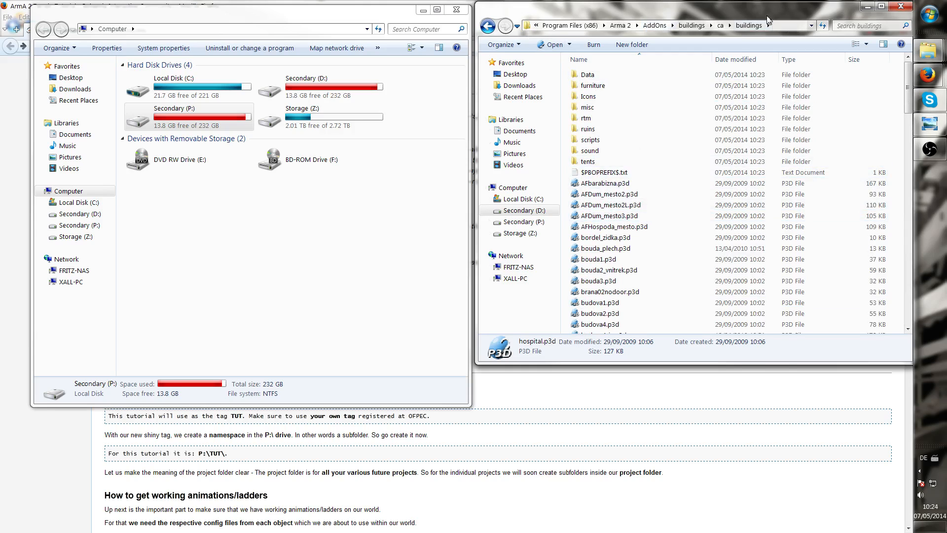
Return to the AddOns folder and look through its list of pbo files
left_click(657, 27)
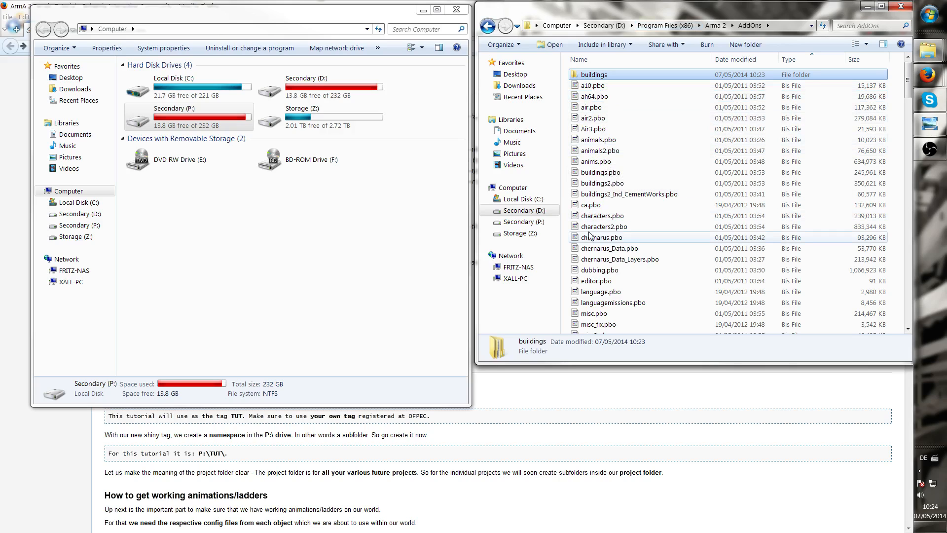
left_click(609, 271)
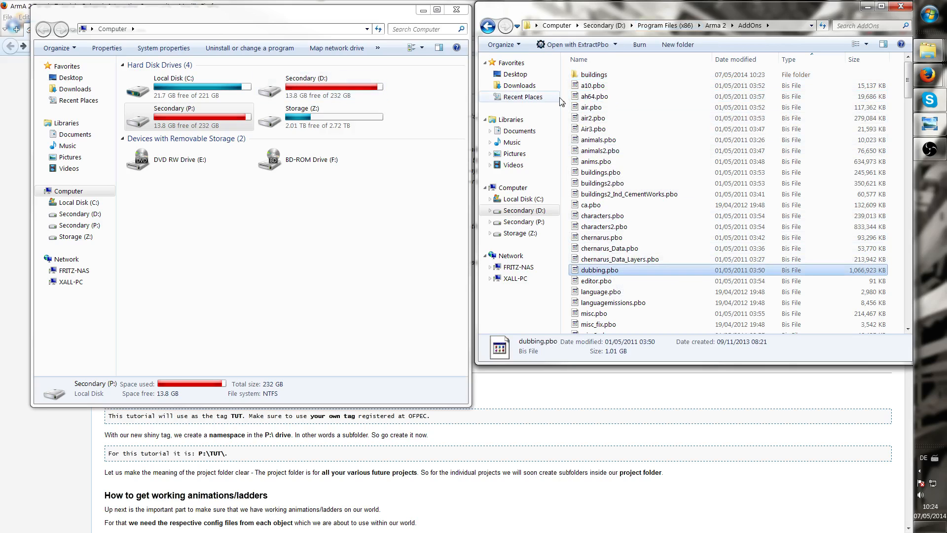
left_click(639, 76)
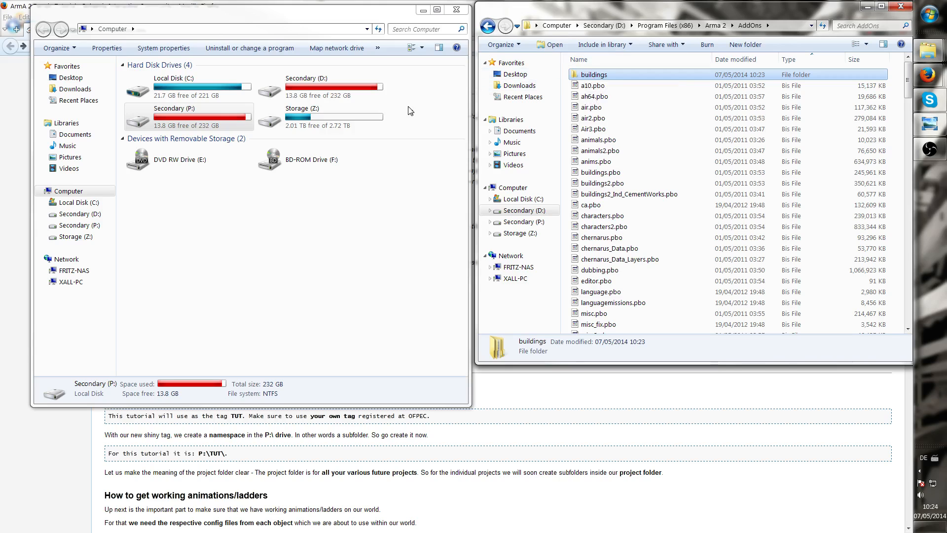
left_click(615, 107)
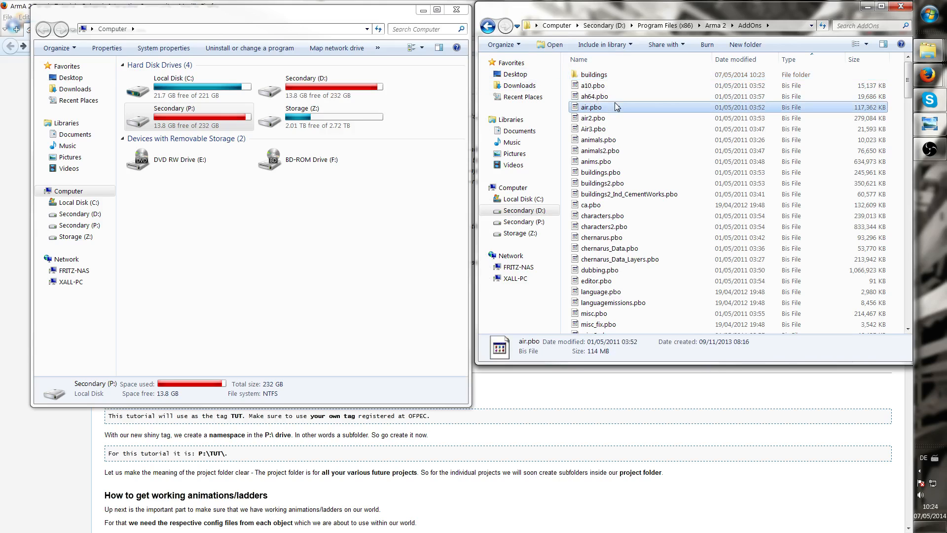
left_click(592, 86)
scroll(591, 90, "down", 10)
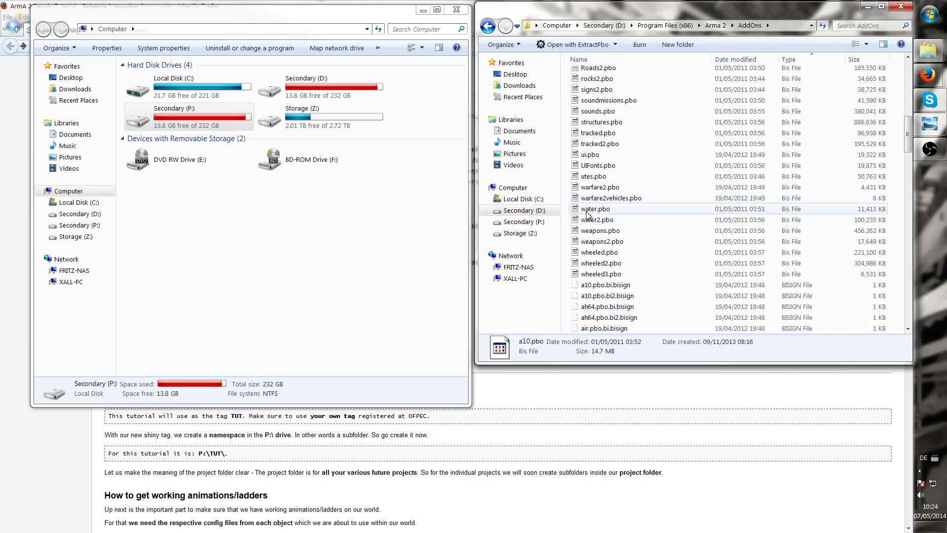
scroll(594, 211, "up", 12)
scroll(594, 211, "up", 2)
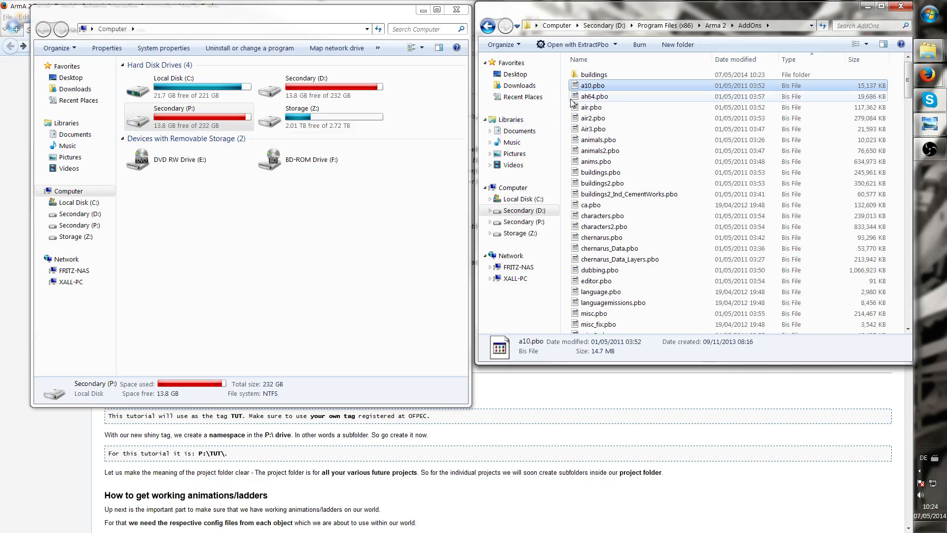
left_click(587, 77)
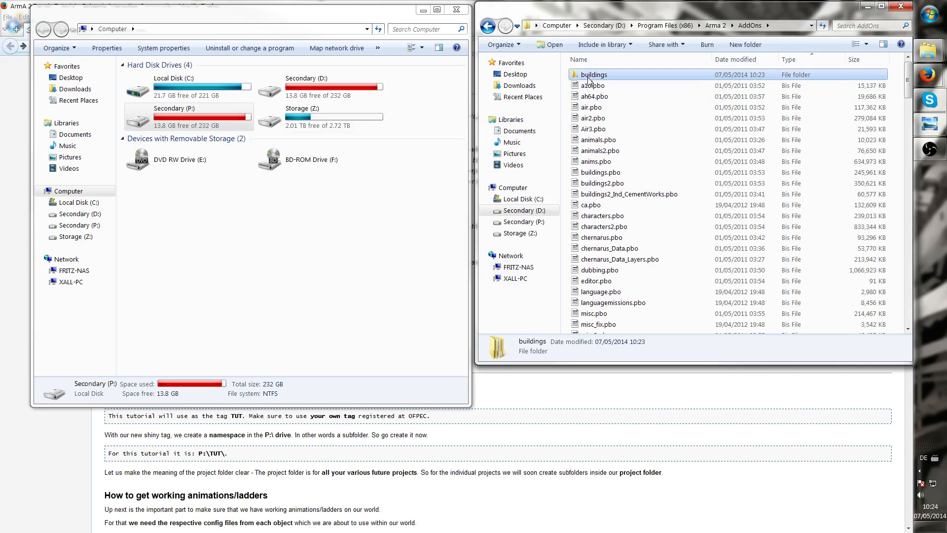
Delete the extracted buildings folder from the AddOns folder
left_click(285, 86)
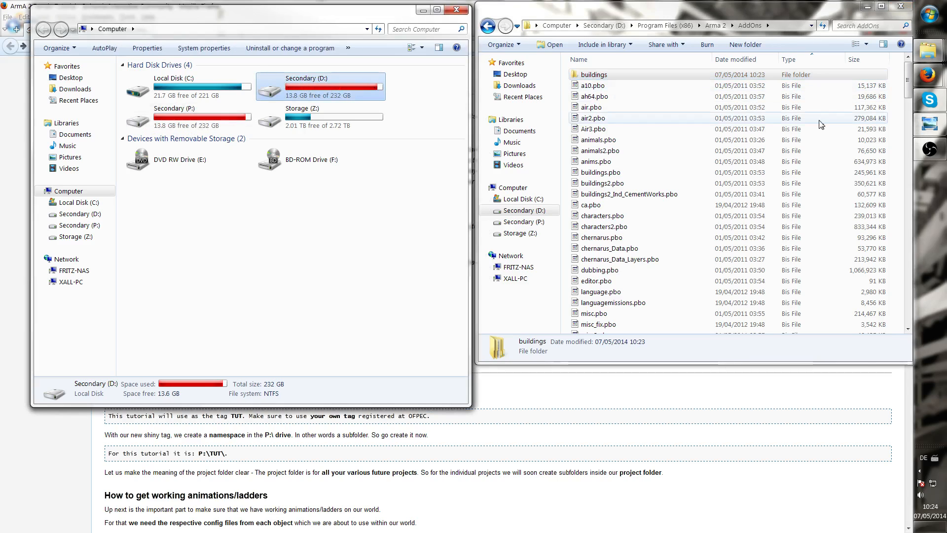
left_click_drag(348, 20, 481, 145)
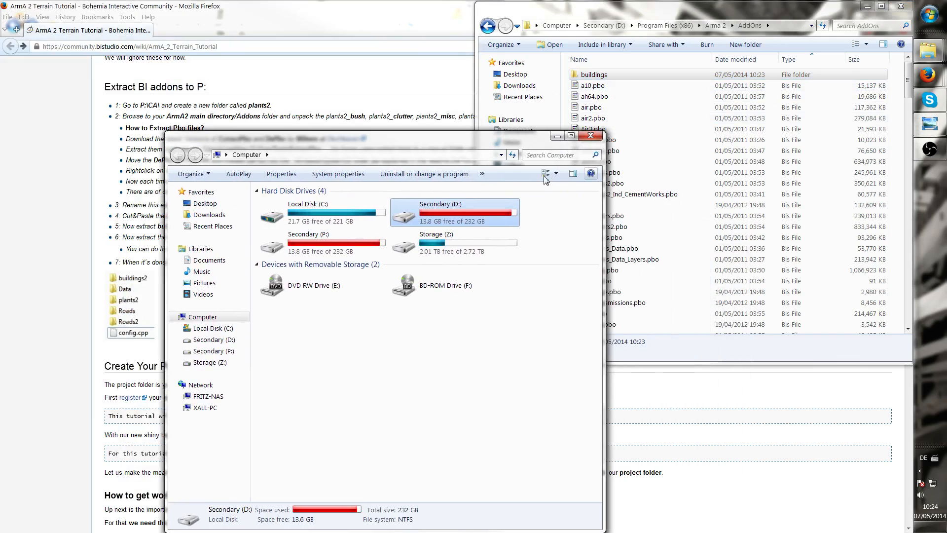
left_click(604, 75)
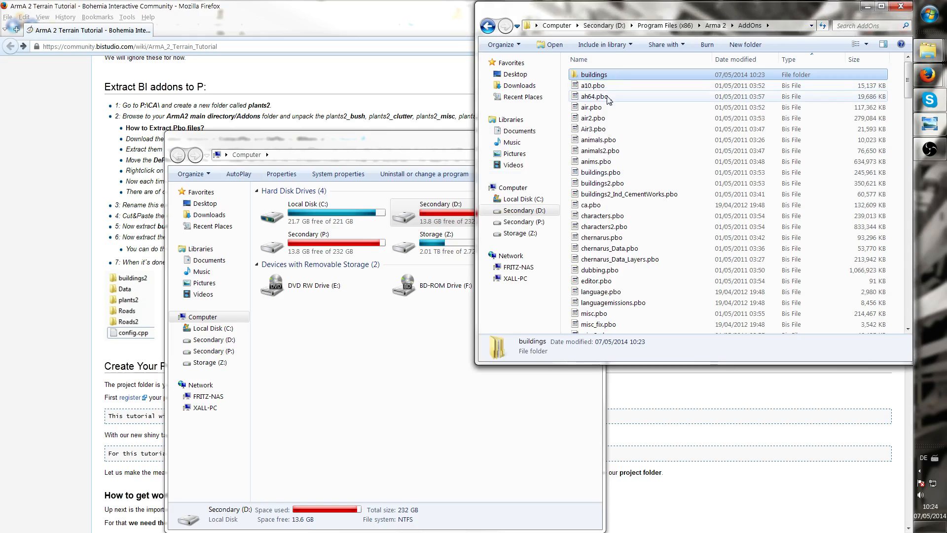
key("Delete")
key("Return")
left_click(459, 143)
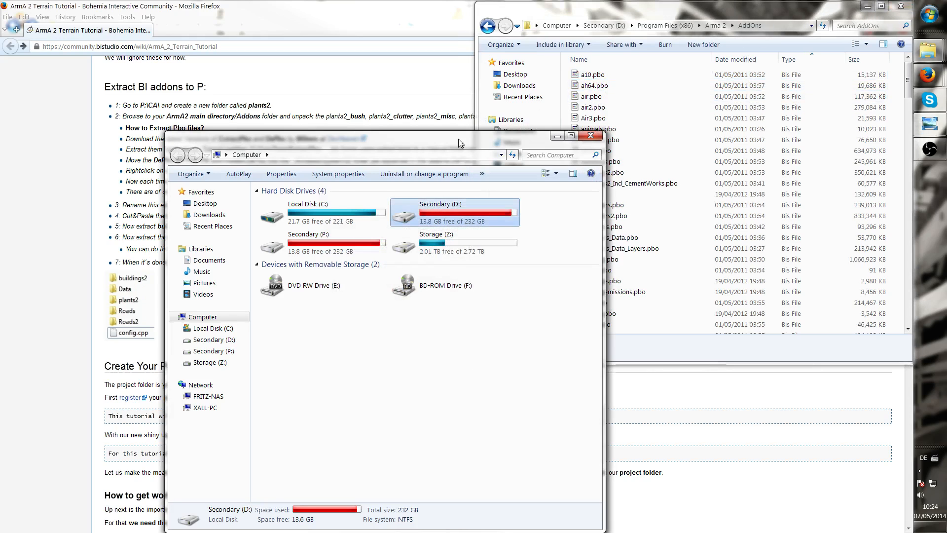
Extract buildings2.pbo from the AddOns folder with ExtractPbo
left_click(557, 138)
left_click(602, 140)
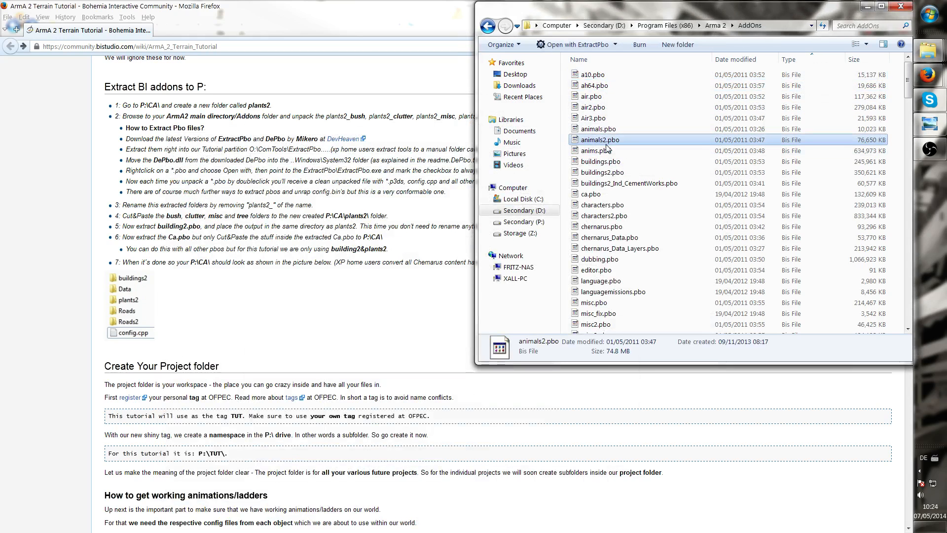
left_click(612, 162)
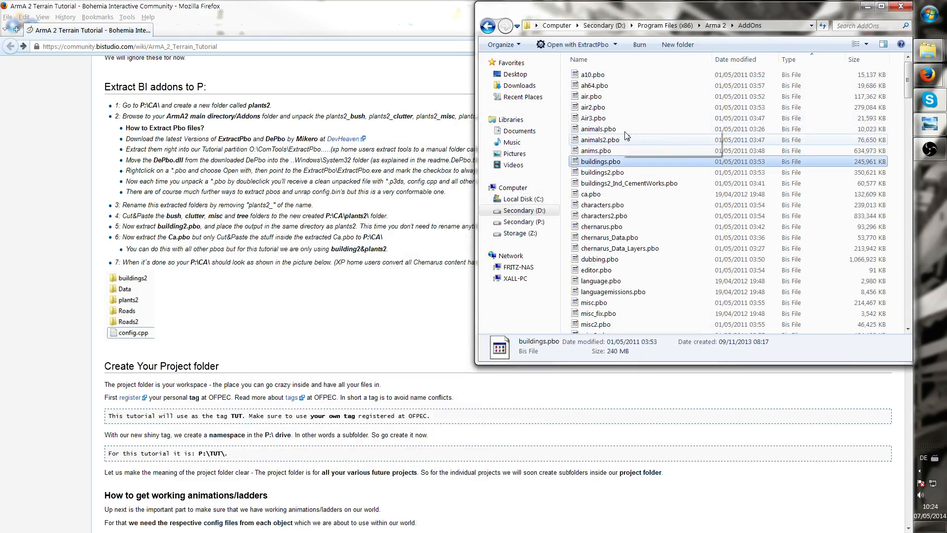
double_click(613, 173)
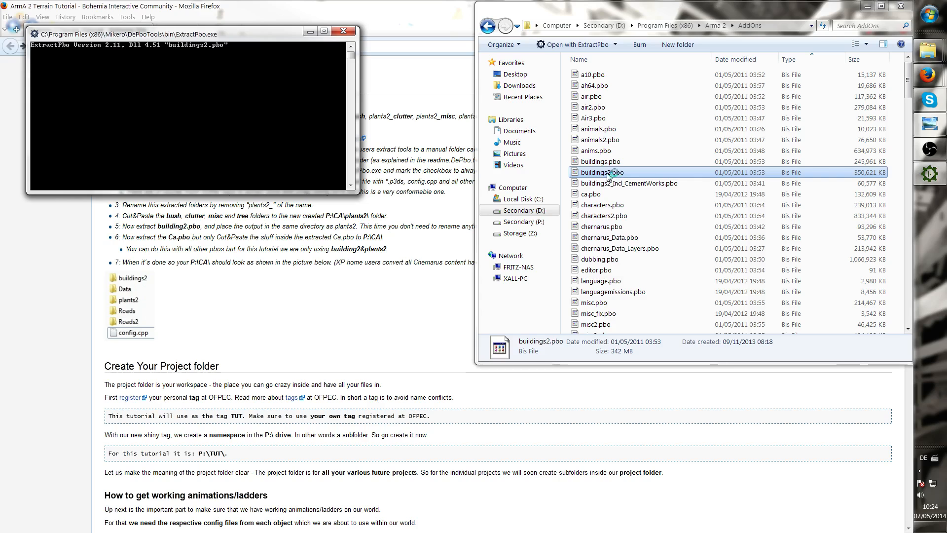
Browse the AddOns file list to locate the plants2 pbo files and close the finished ExtractPbo console
left_click(609, 238)
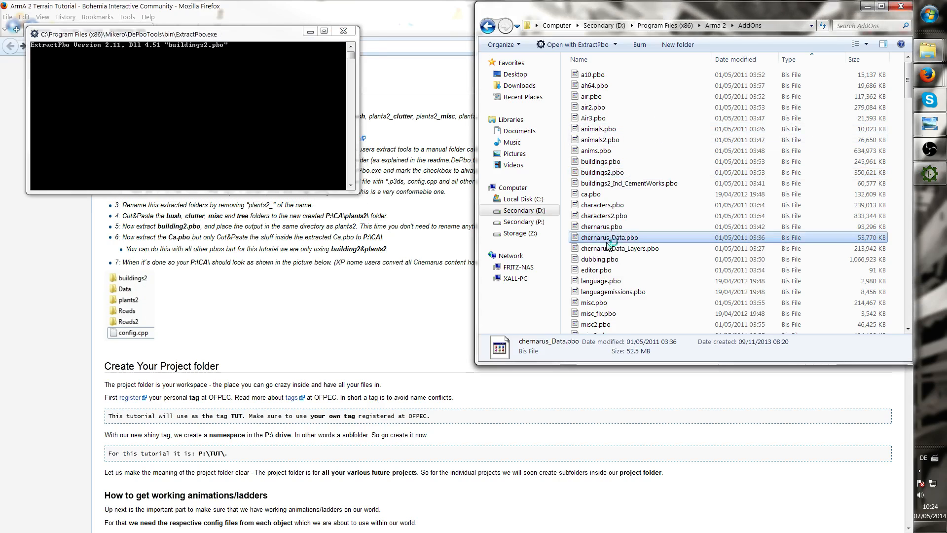
left_click(612, 258)
key("d")
key("d")
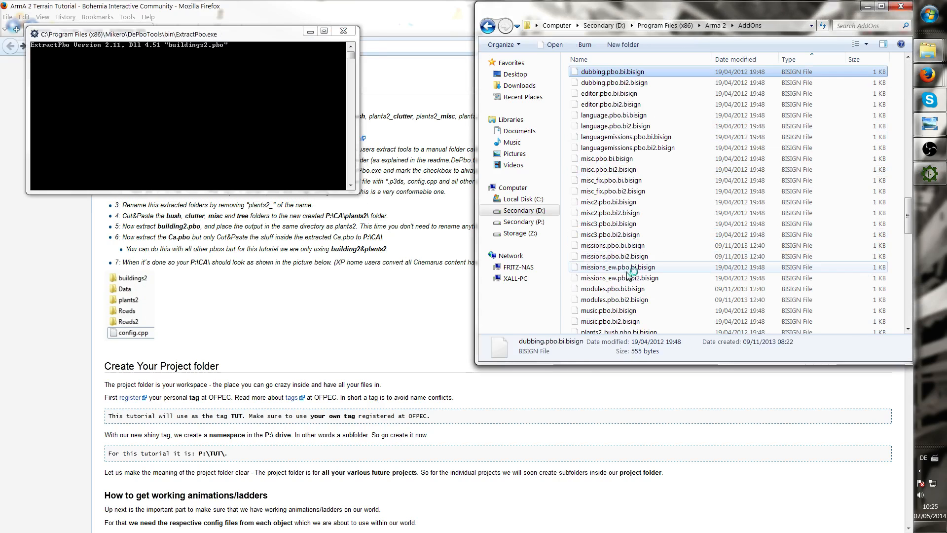
scroll(610, 200, "up", 7)
scroll(609, 198, "up", 20)
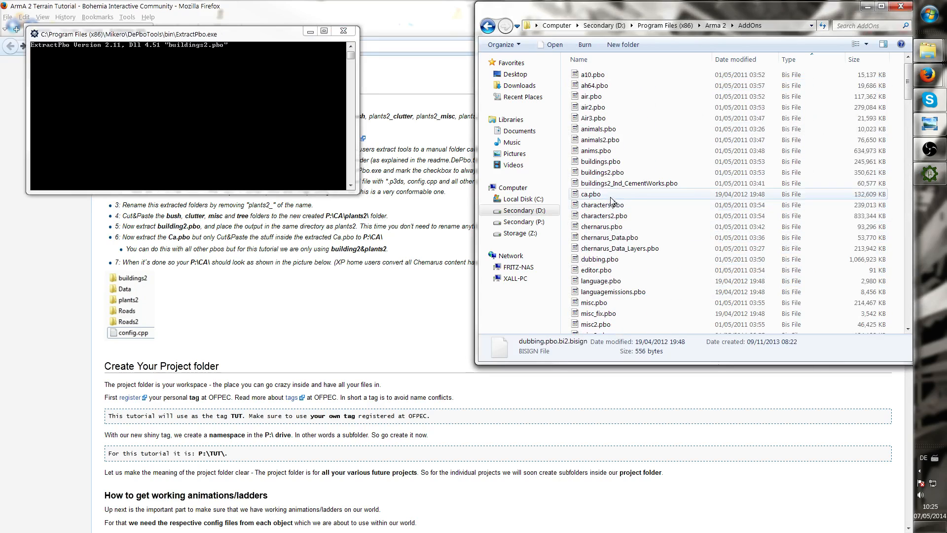
key("d")
key("d")
key("d")
scroll(611, 200, "up", 20)
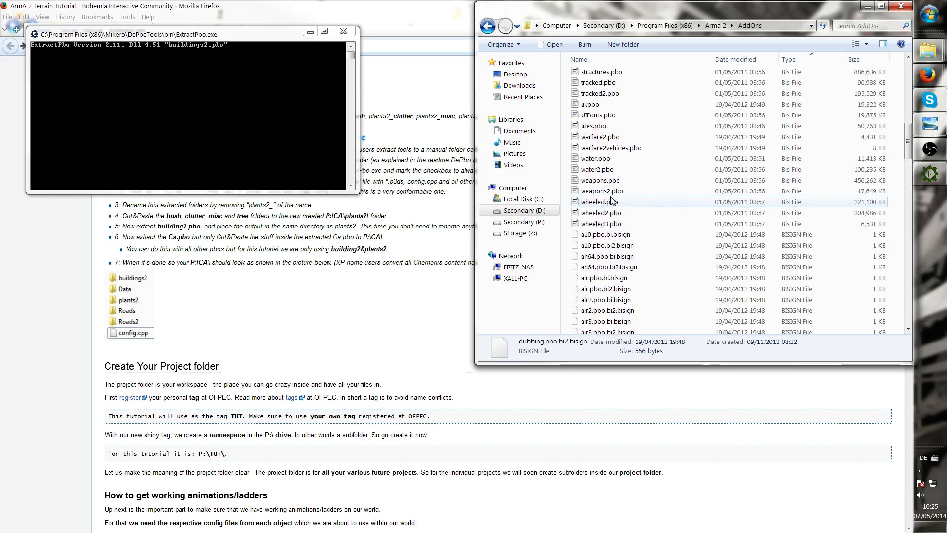
scroll(591, 202, "up", 2)
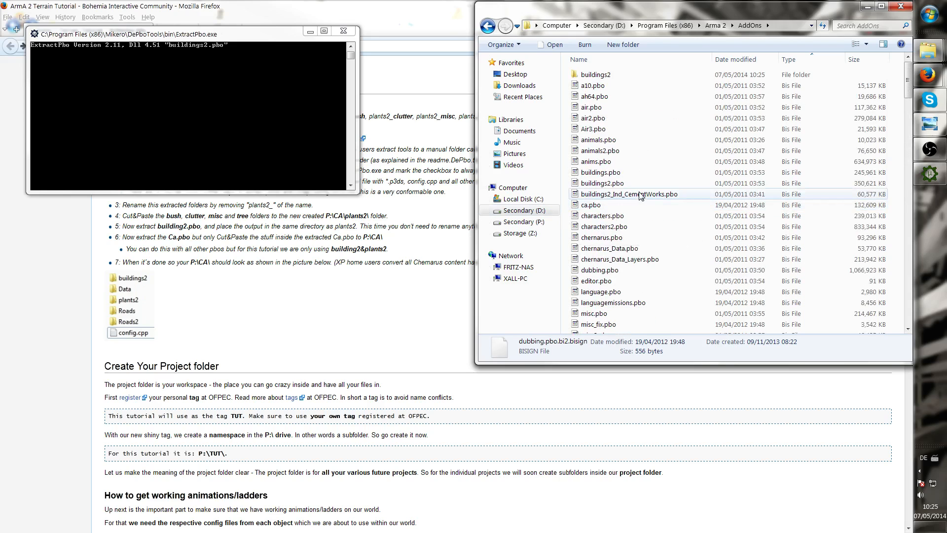
left_click(592, 261)
scroll(592, 267, "down", 10)
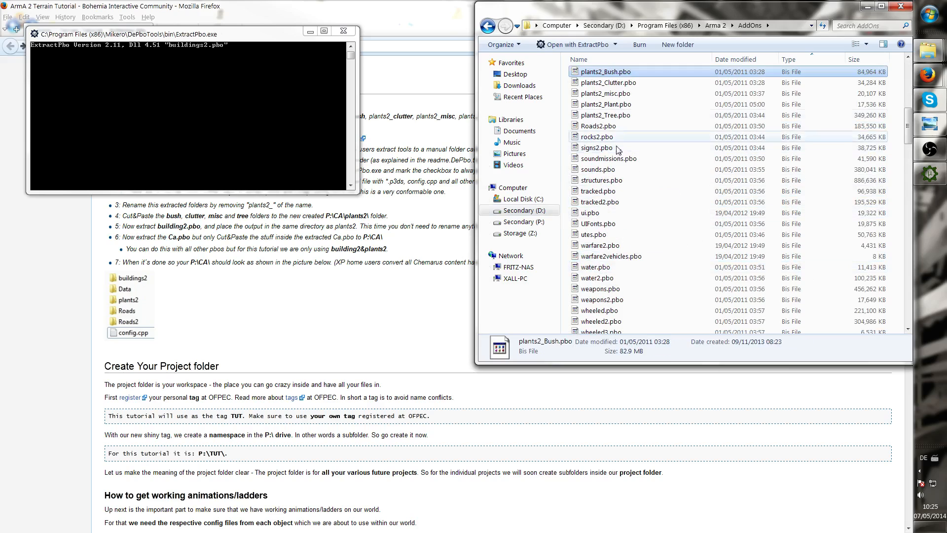
left_click(614, 72)
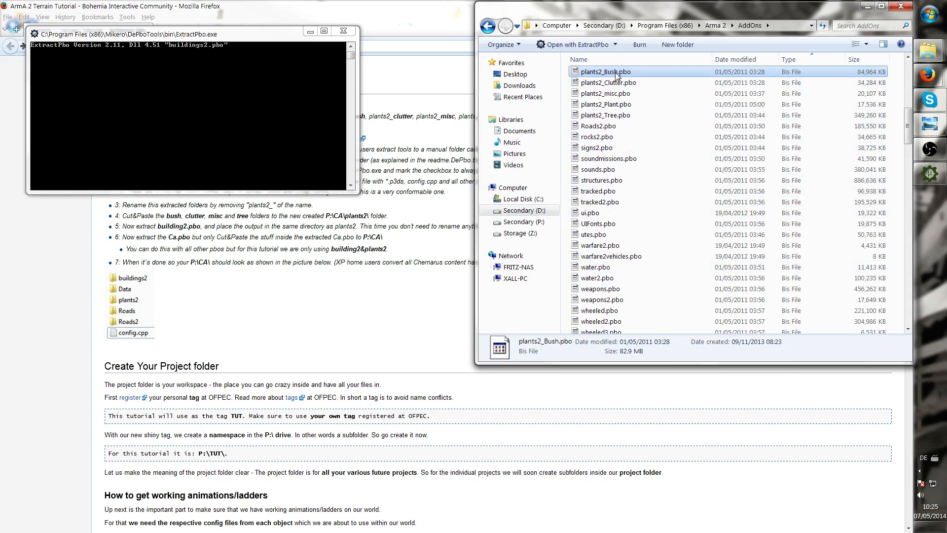
scroll(636, 158, "up", 1)
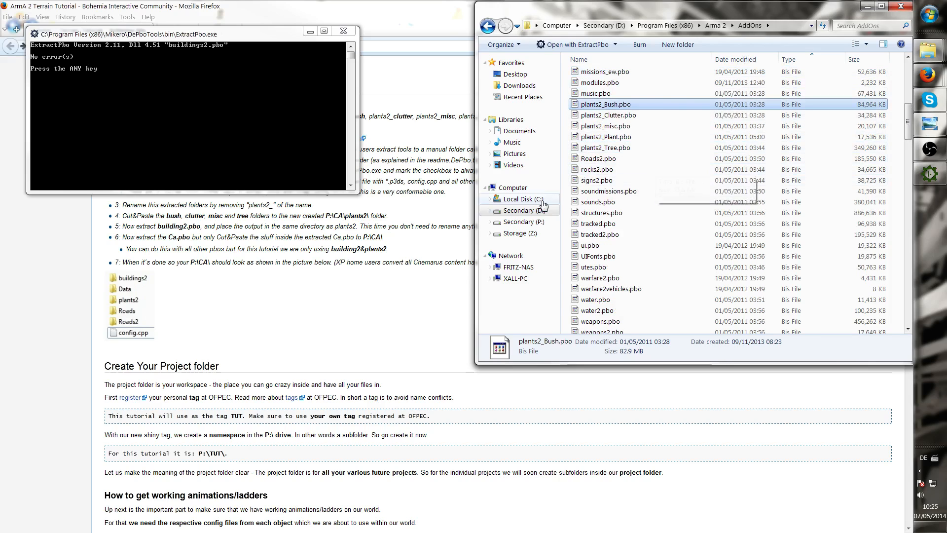
key("Return")
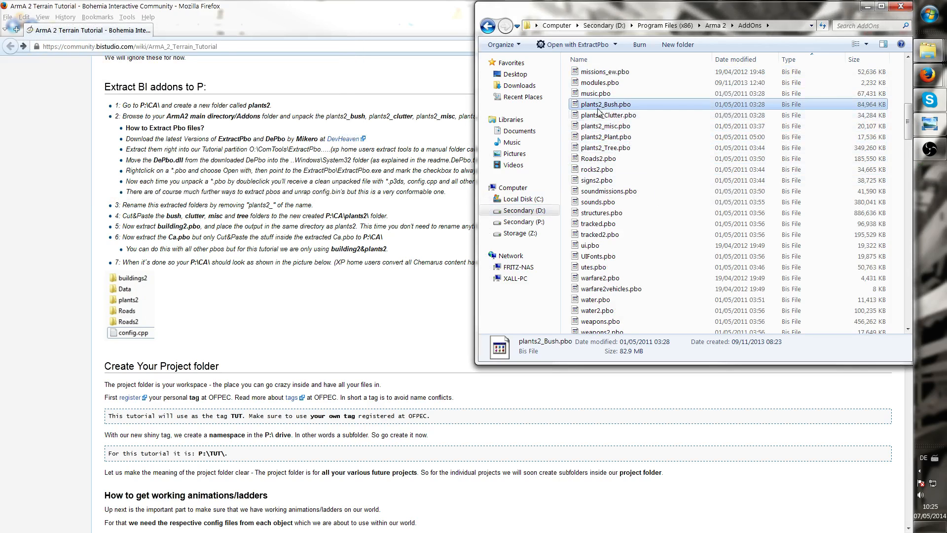
Extract plants2_Bush, plants2_Clutter, plants2_misc, plants2_Plant and plants2_Tree pbo files with ExtractPbo
left_click(625, 148, "shift")
left_click(692, 181)
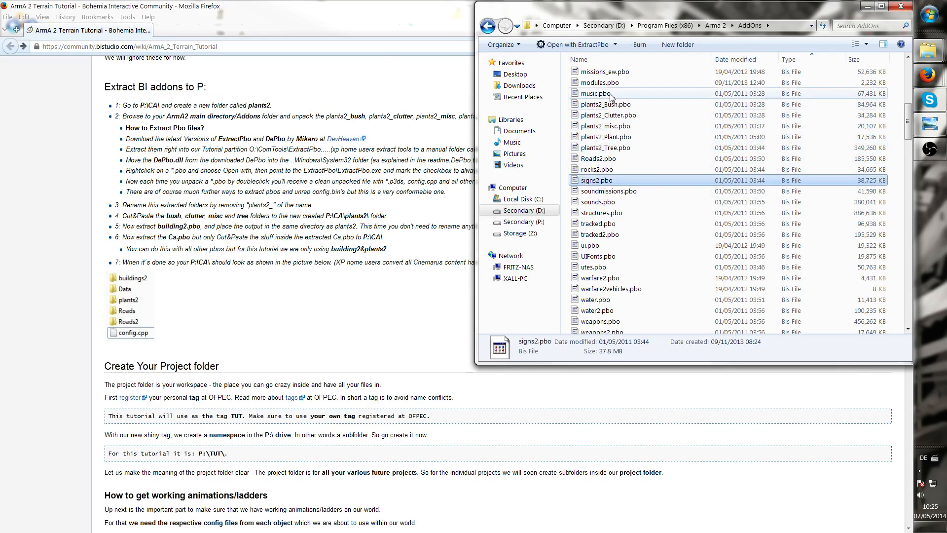
double_click(617, 104)
double_click(626, 116)
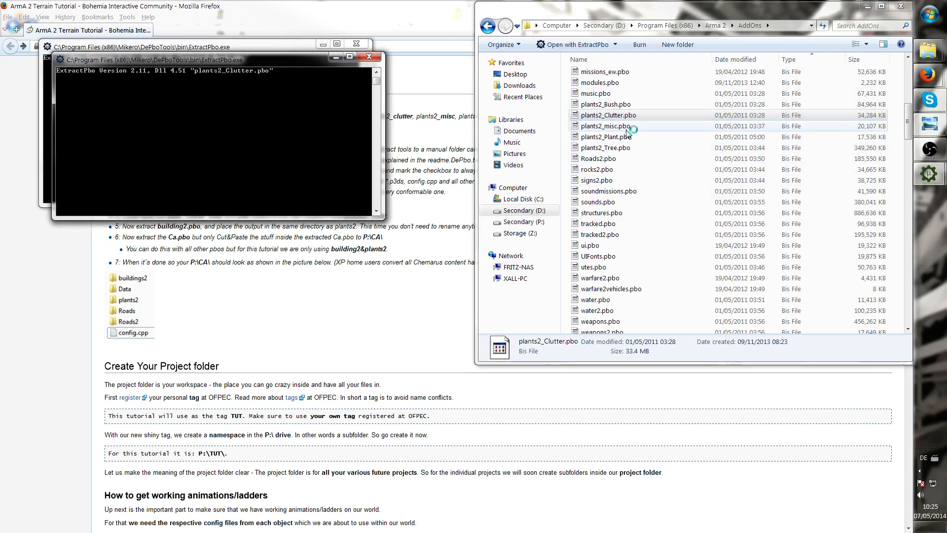
double_click(626, 127)
double_click(629, 137)
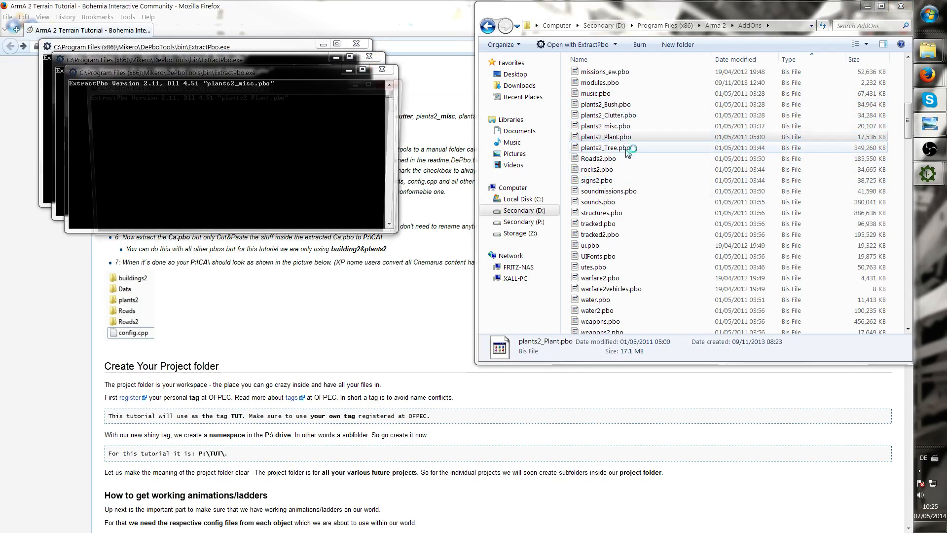
scroll(628, 158, "up", 1)
scroll(627, 180, "up", 1)
double_click(626, 191)
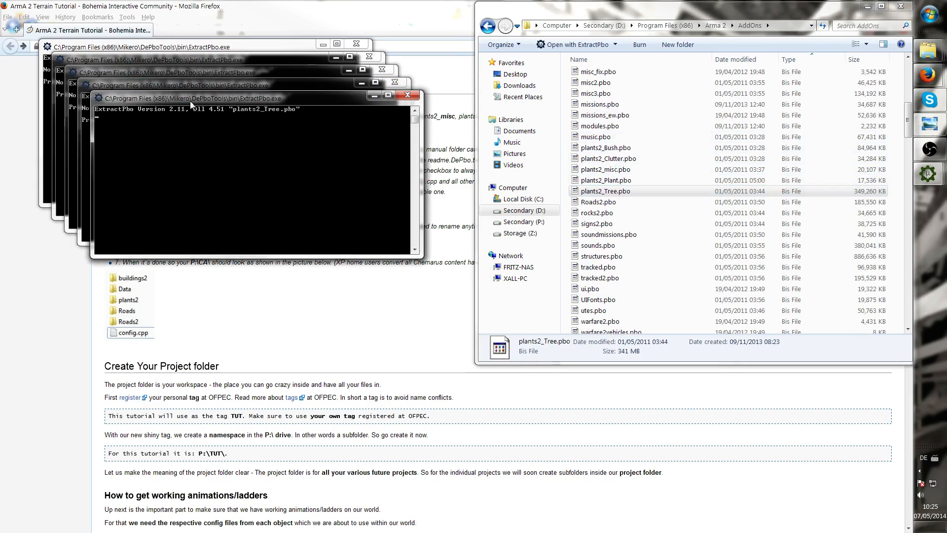
Close all the finished ExtractPbo console windows
left_click(116, 48)
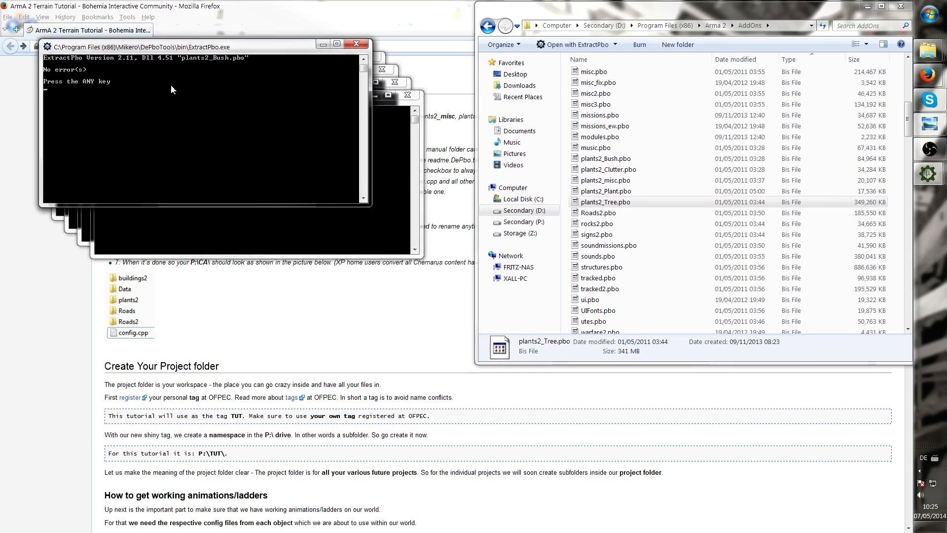
key("space")
left_click(147, 61)
key("space")
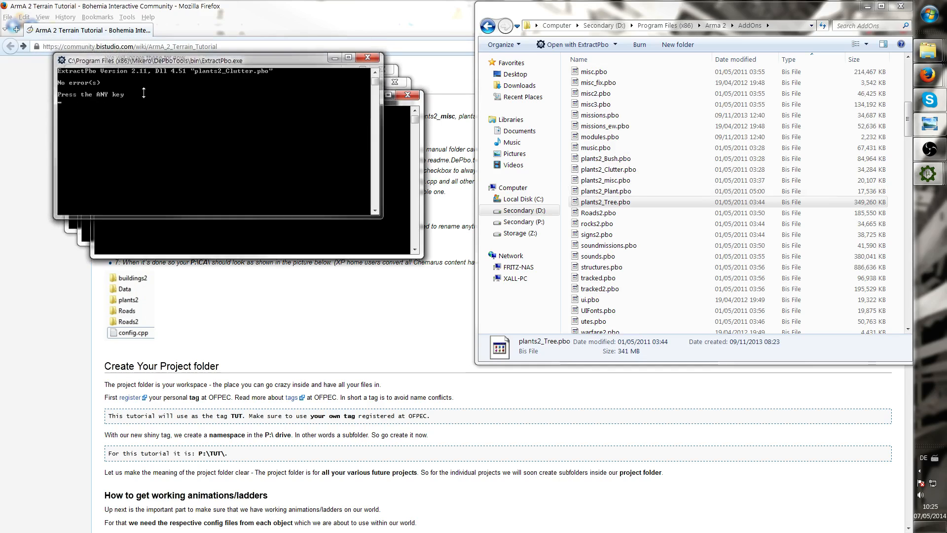
left_click(147, 73)
key("space")
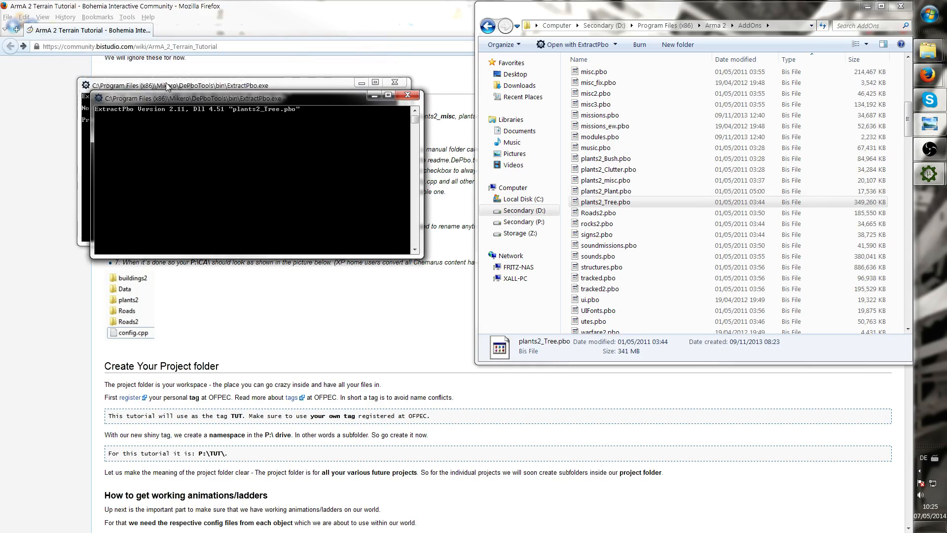
left_click(167, 86)
key("space")
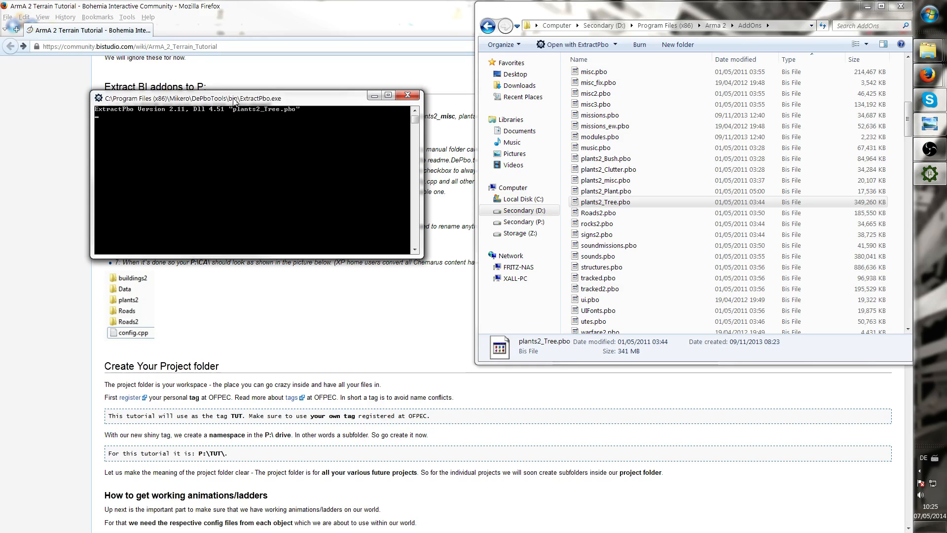
left_click_drag(232, 98, 243, 84)
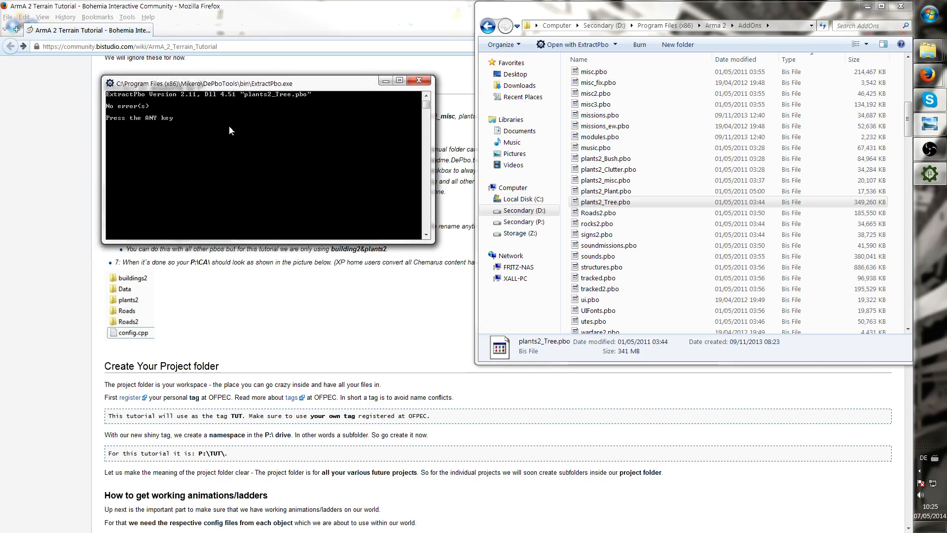
key("space")
Create a new folder named plants2 inside the AddOns folder
left_click(693, 137)
scroll(693, 136, "up", 10)
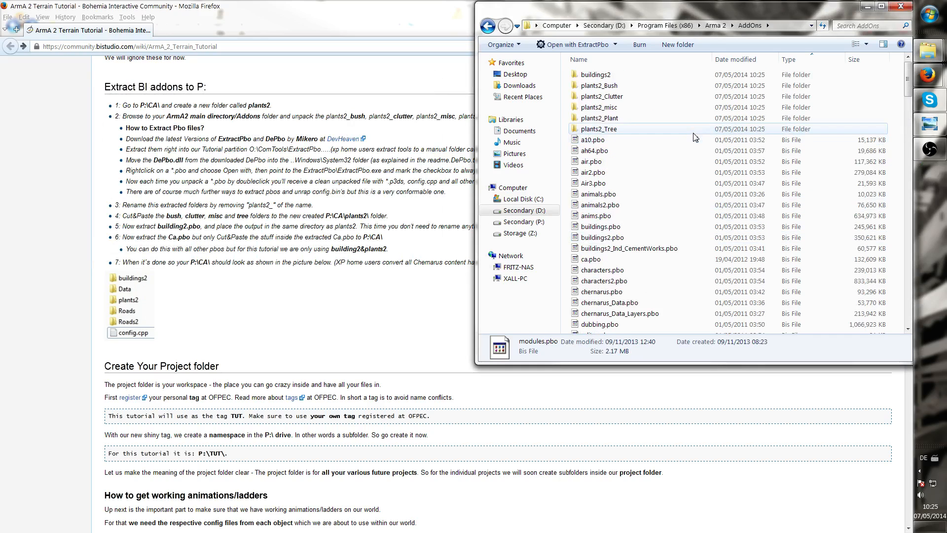
left_click(633, 129)
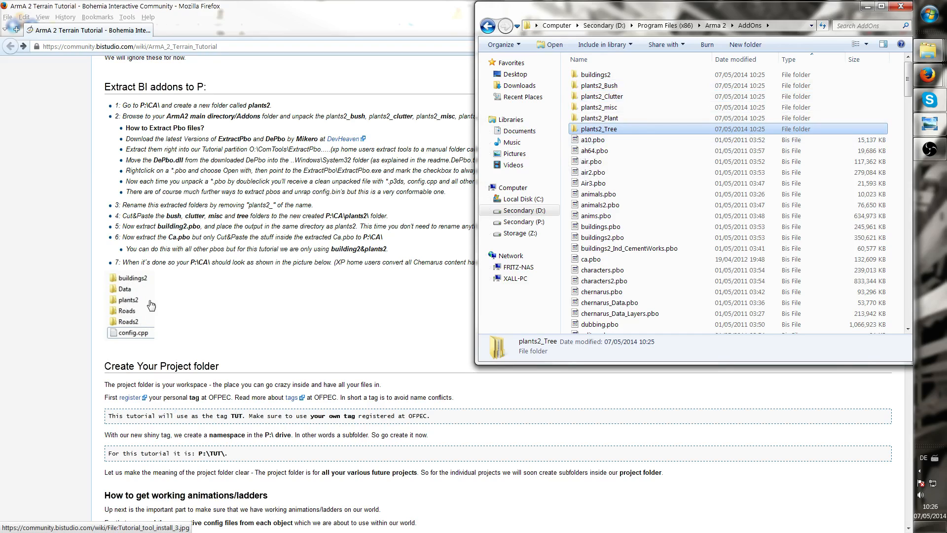
right_click(565, 155)
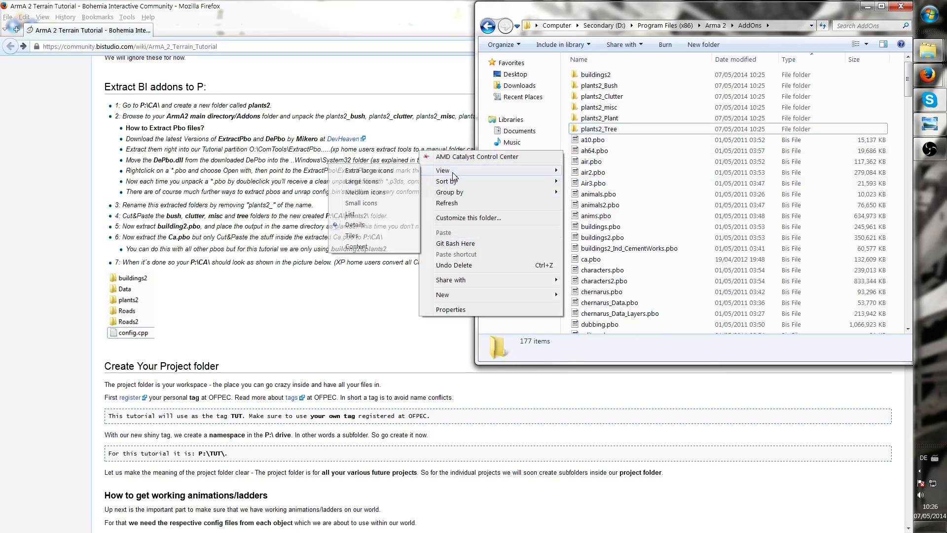
mouse_move(464, 299)
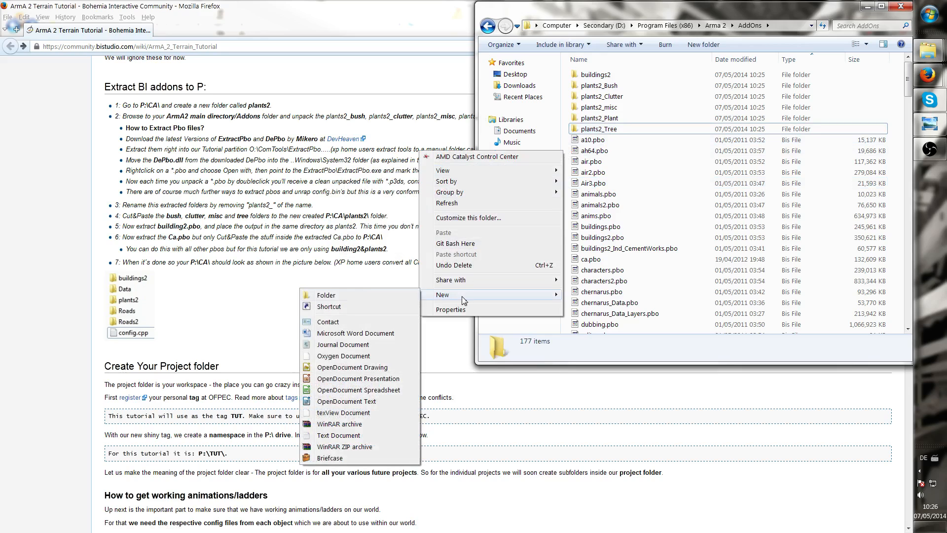
left_click(364, 294)
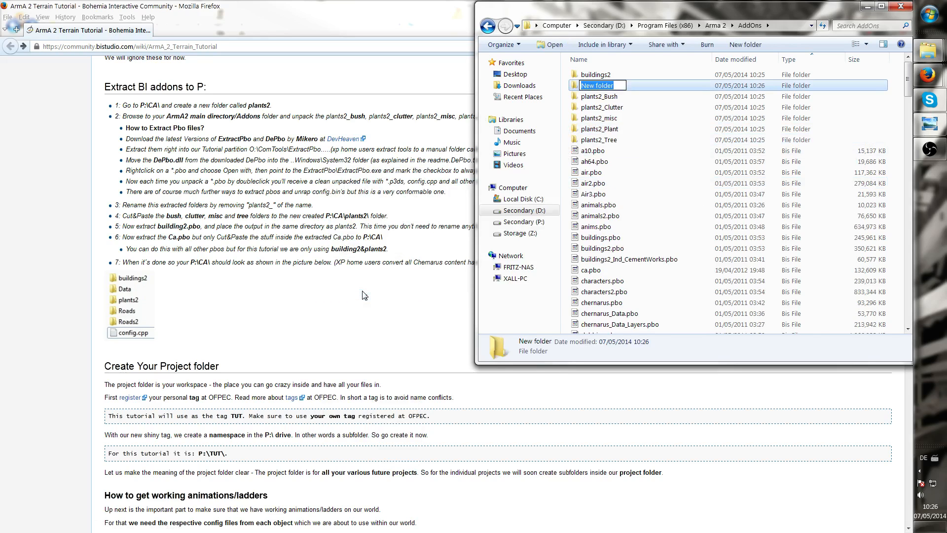
type("plants2")
key("Return")
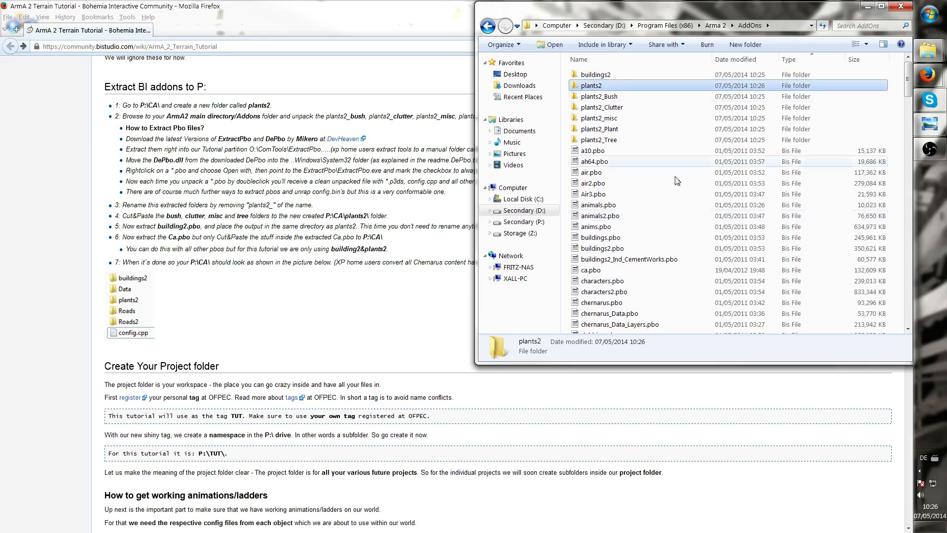
Open the extracted plants2_Bush folder down to ca\plants2 and select its bush folder
left_click(628, 98)
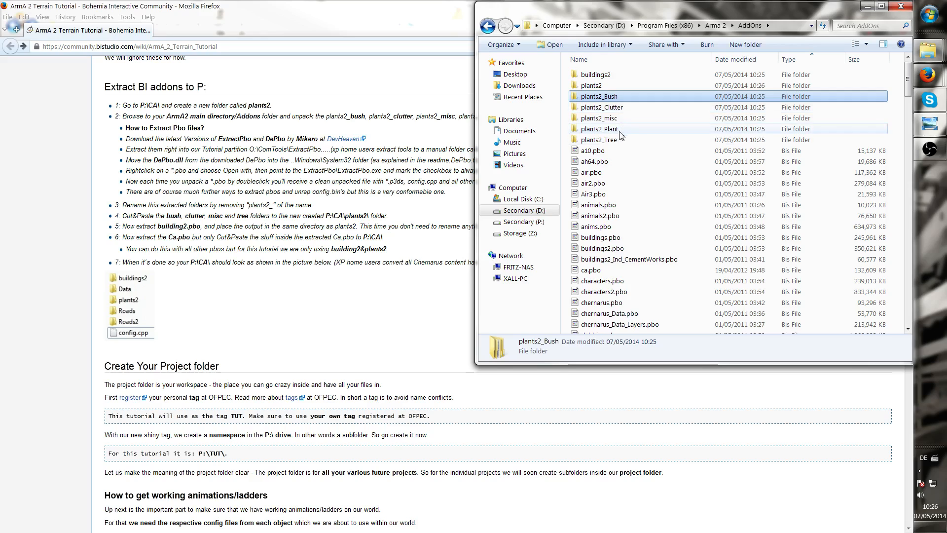
double_click(611, 97)
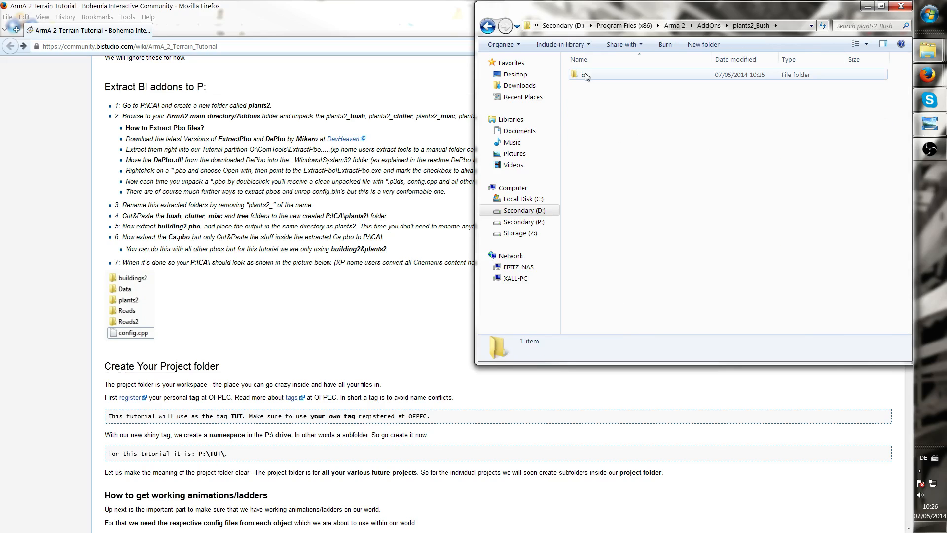
double_click(601, 77)
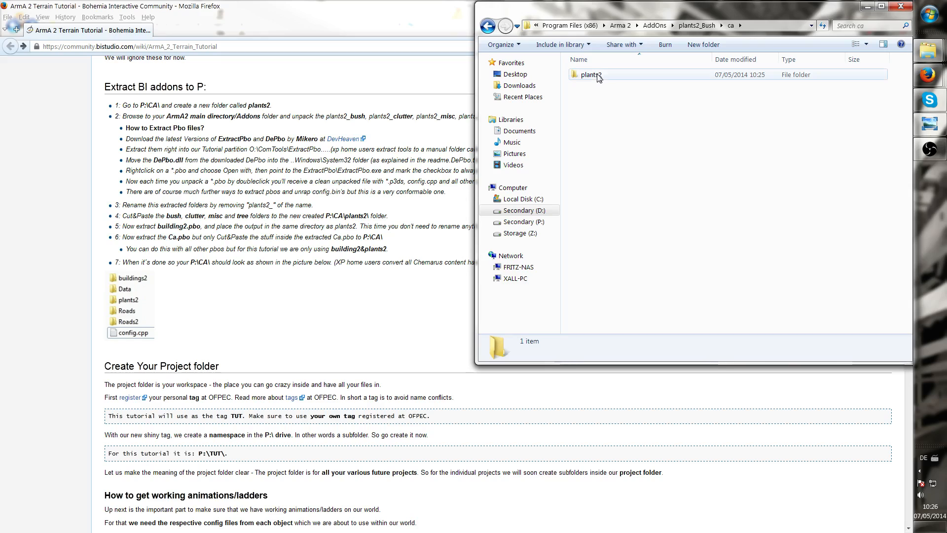
double_click(597, 76)
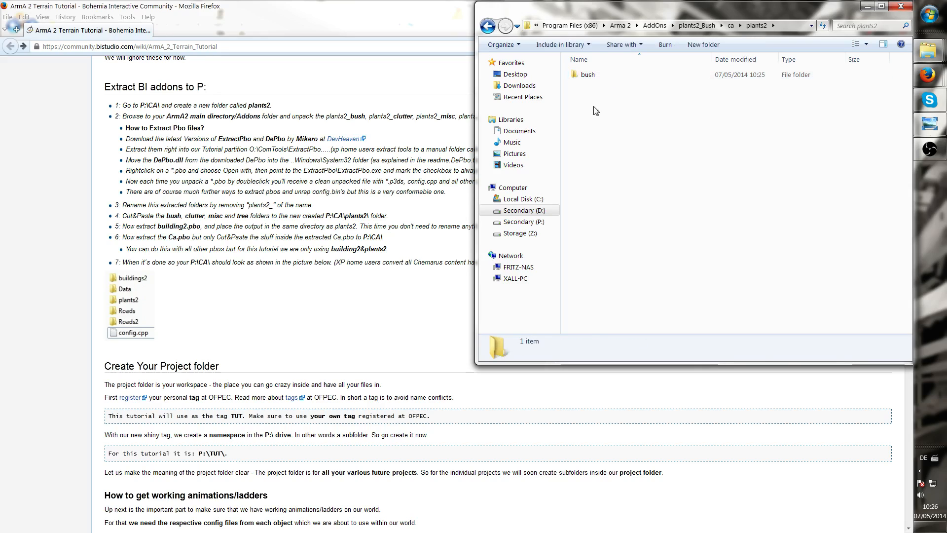
left_click(597, 76)
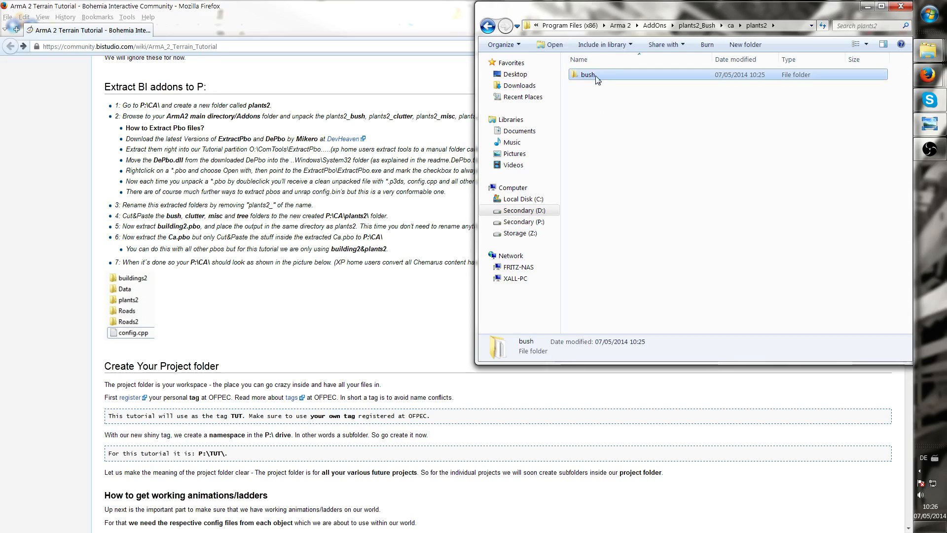
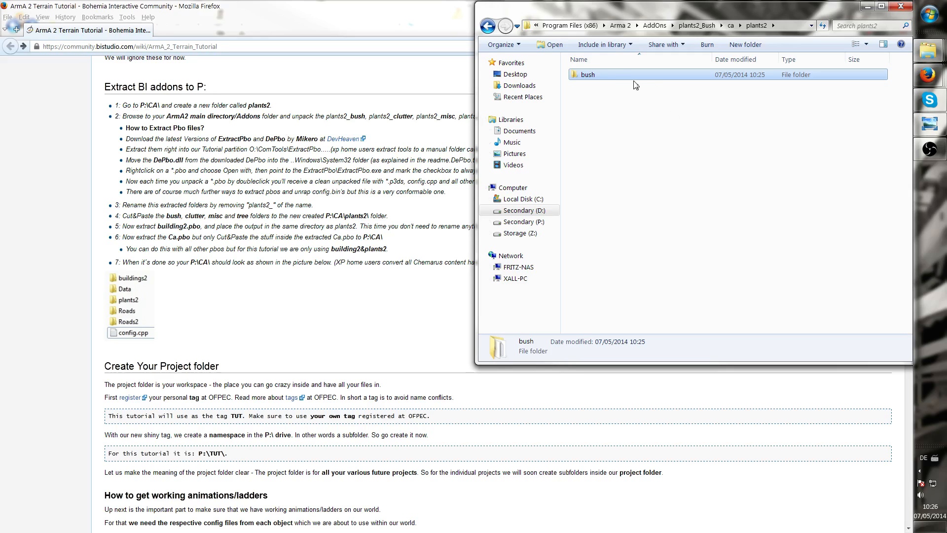
Move the bush folder from plants2_Bush\ca\plants2 into the new plants2 folder in AddOns
right_click(591, 75)
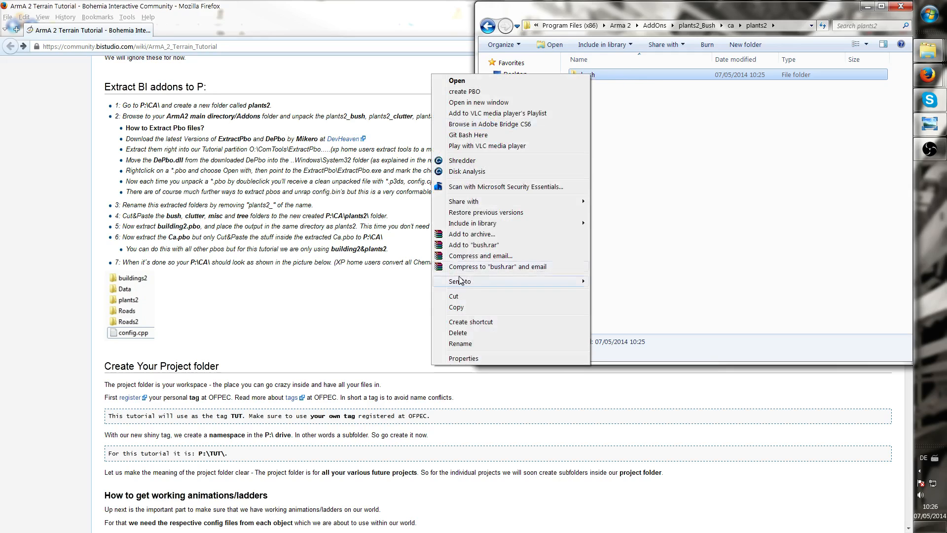
left_click(468, 296)
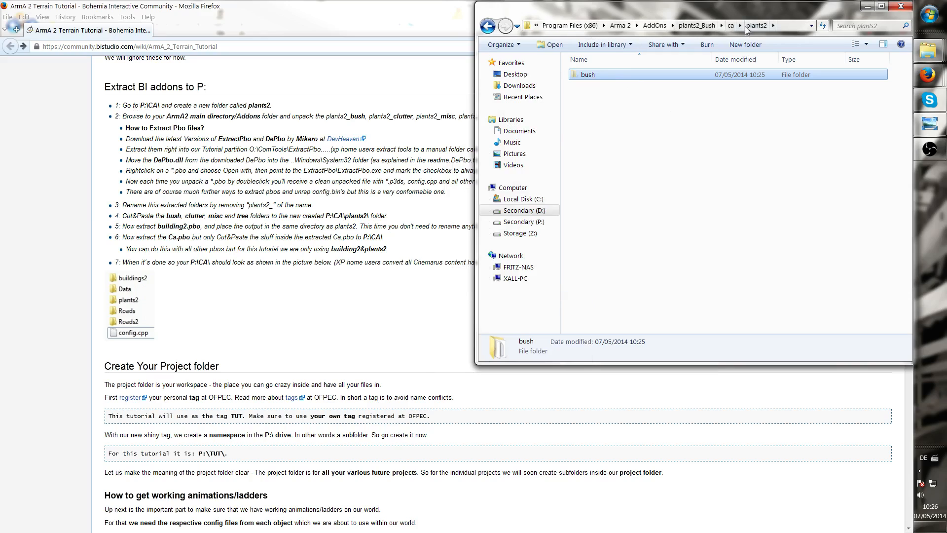
left_click(487, 26)
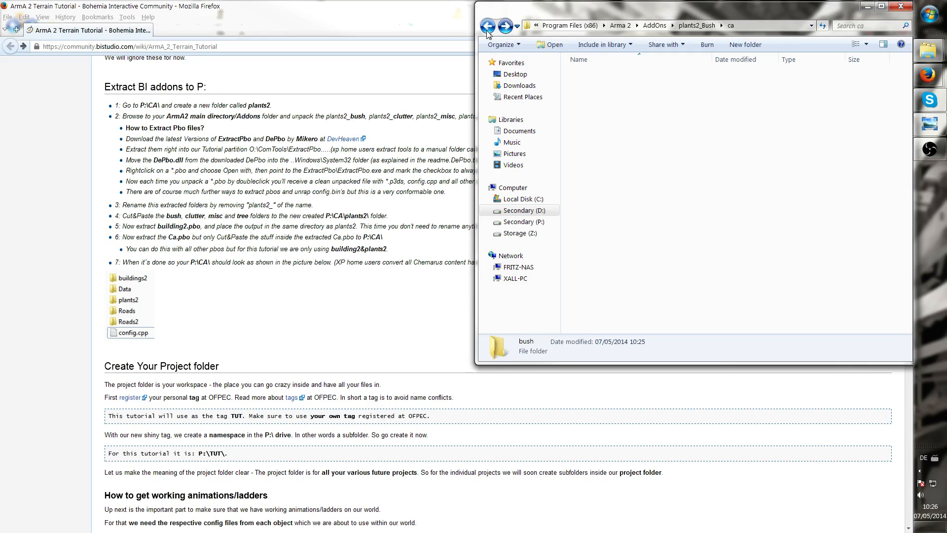
left_click(488, 27)
left_click(487, 27)
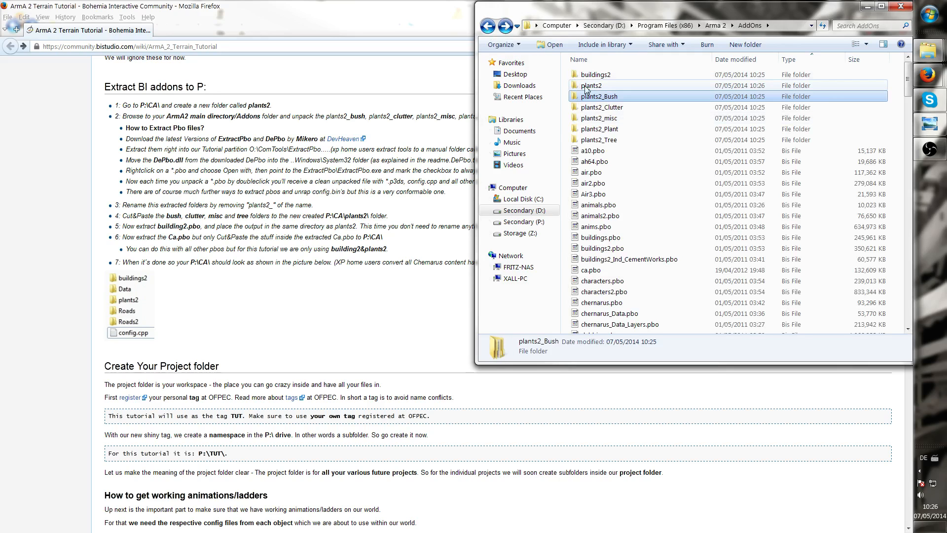
double_click(593, 87)
right_click(604, 101)
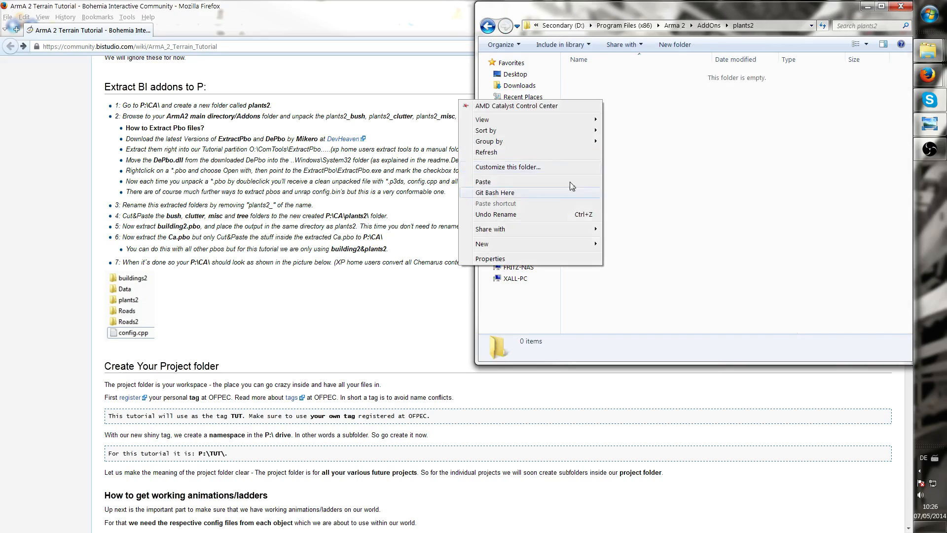
left_click(513, 182)
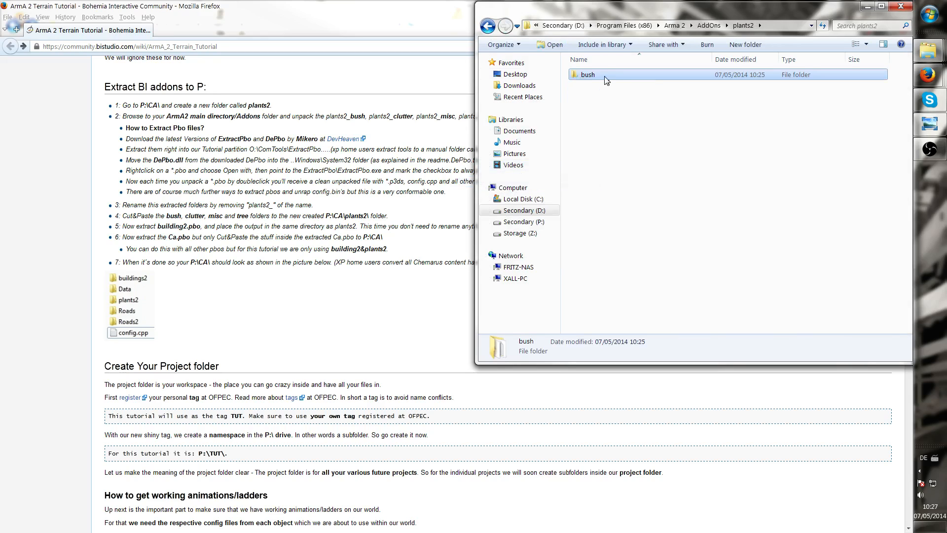
Delete the emptied plants2_Bush folder from AddOns
key("BackSpace")
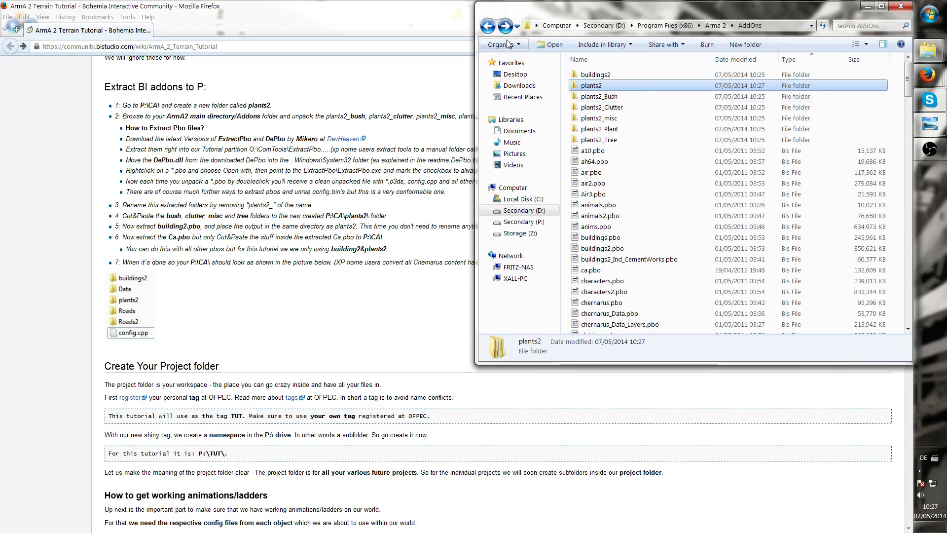
left_click(611, 97)
key("Delete")
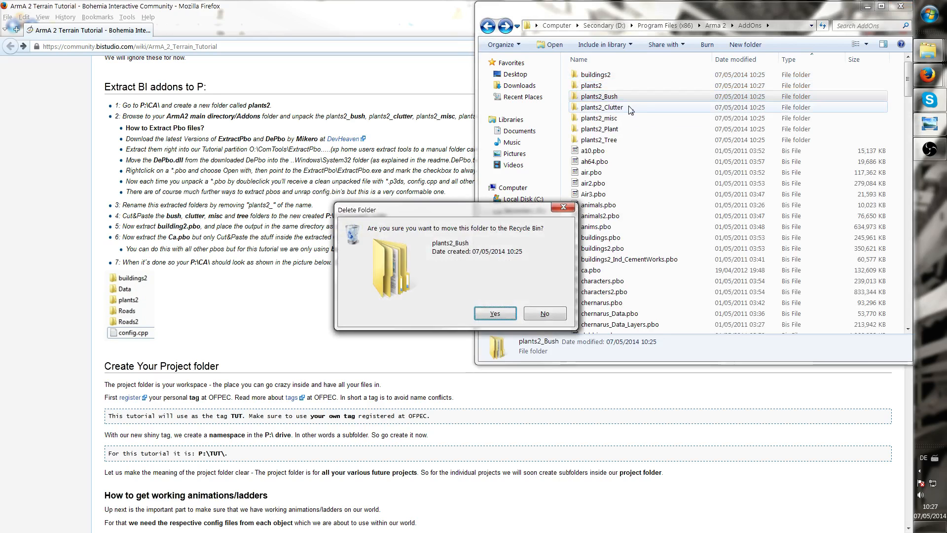
key("Return")
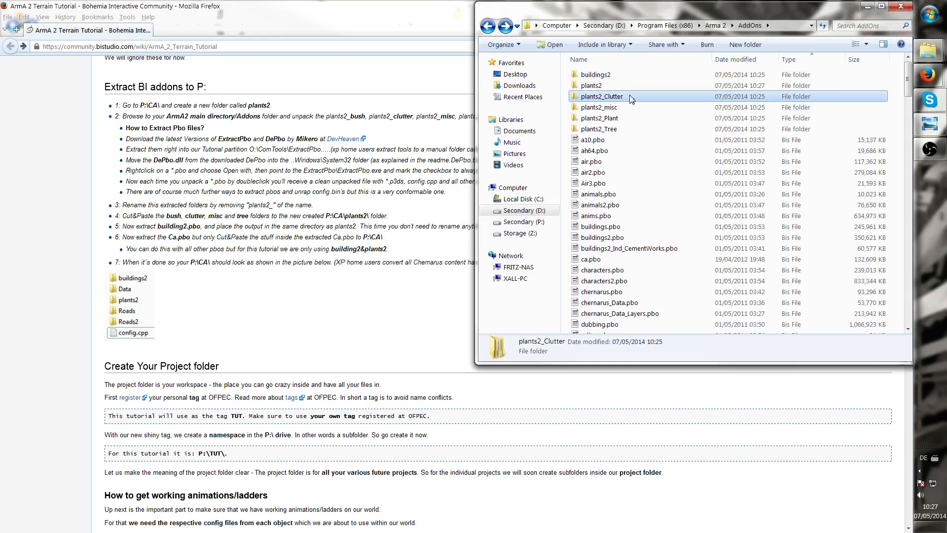
Open plants2_Clutter down to ca\plants2 and cut the clutter folder
double_click(631, 97)
double_click(591, 75)
double_click(594, 75)
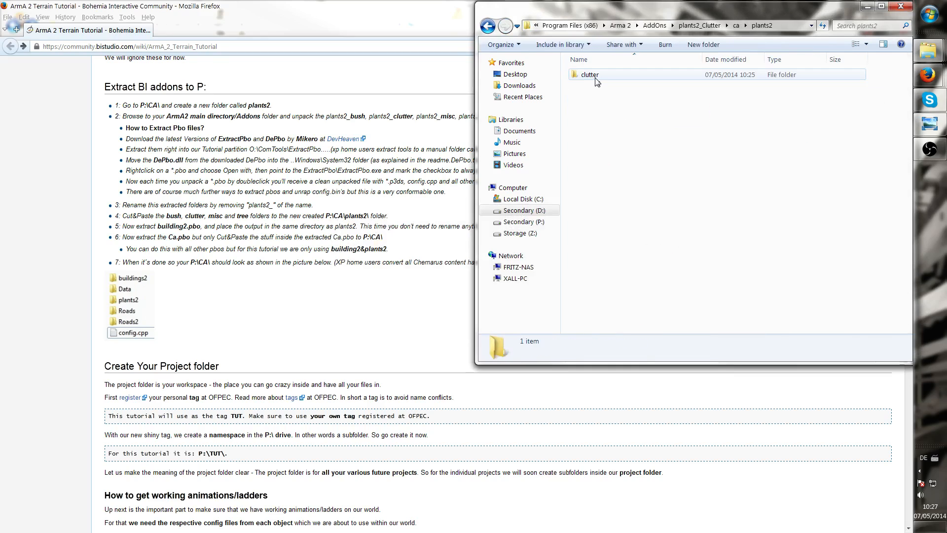
left_click(597, 79)
right_click(598, 75)
left_click(486, 299)
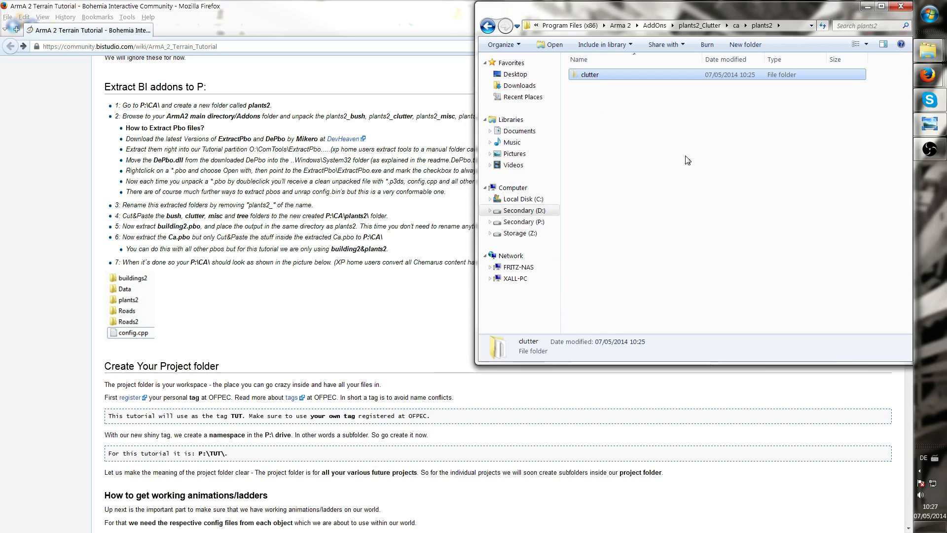
Paste the clutter folder into the plants2 folder in AddOns
double_click(645, 74)
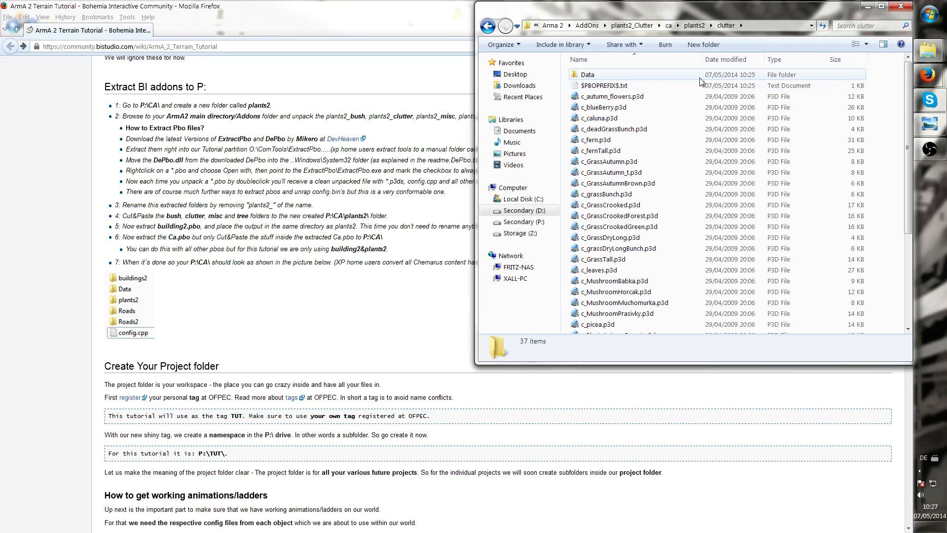
key("BackSpace")
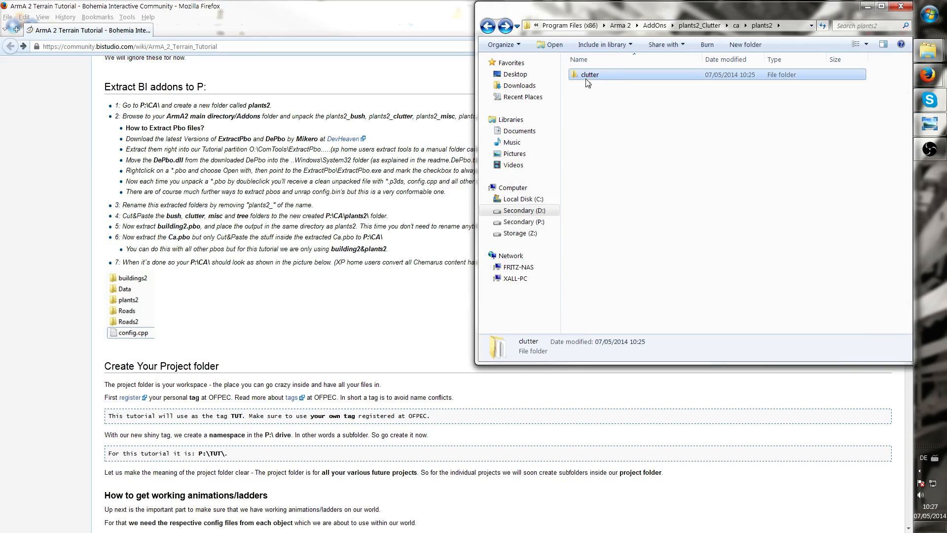
key("BackSpace")
key("BackSpace")
double_click(602, 76)
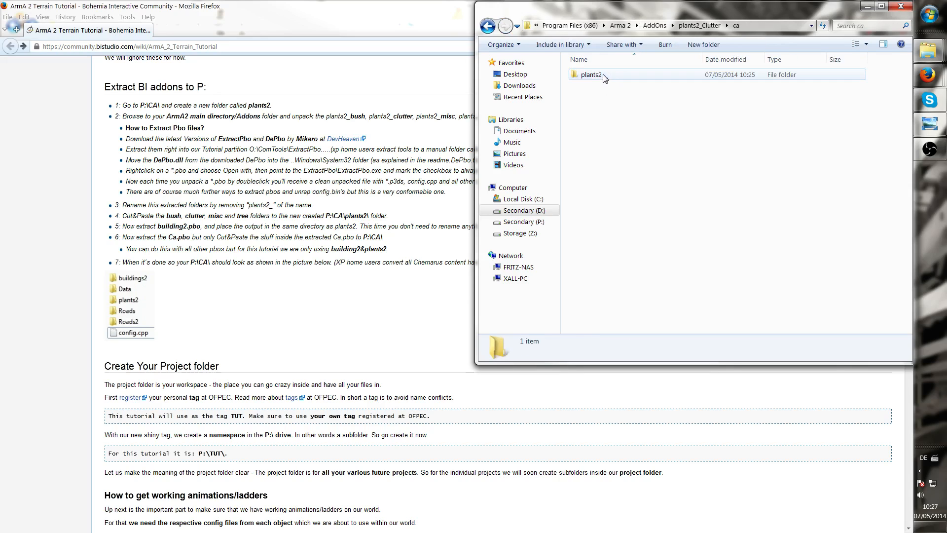
double_click(602, 77)
double_click(611, 76)
key("BackSpace")
key("BackSpace")
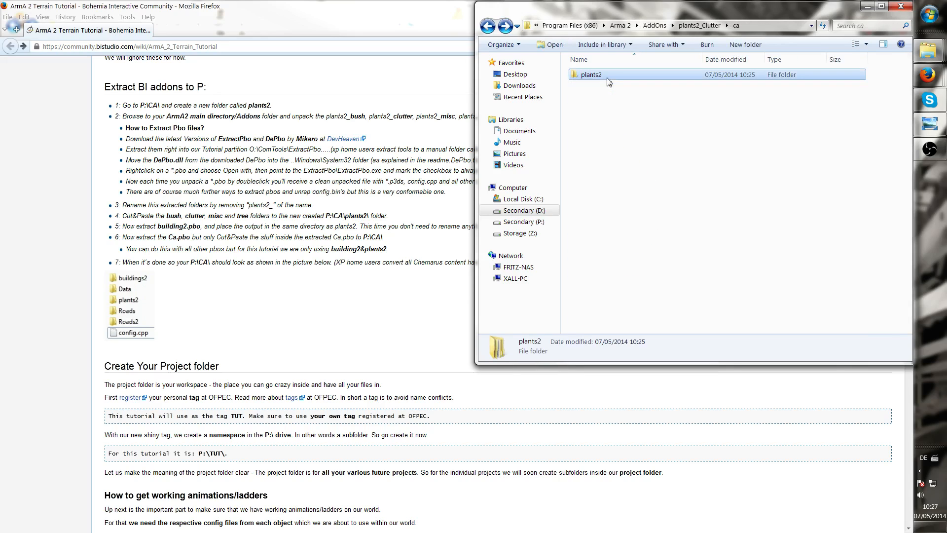
key("BackSpace")
key("BackSpace")
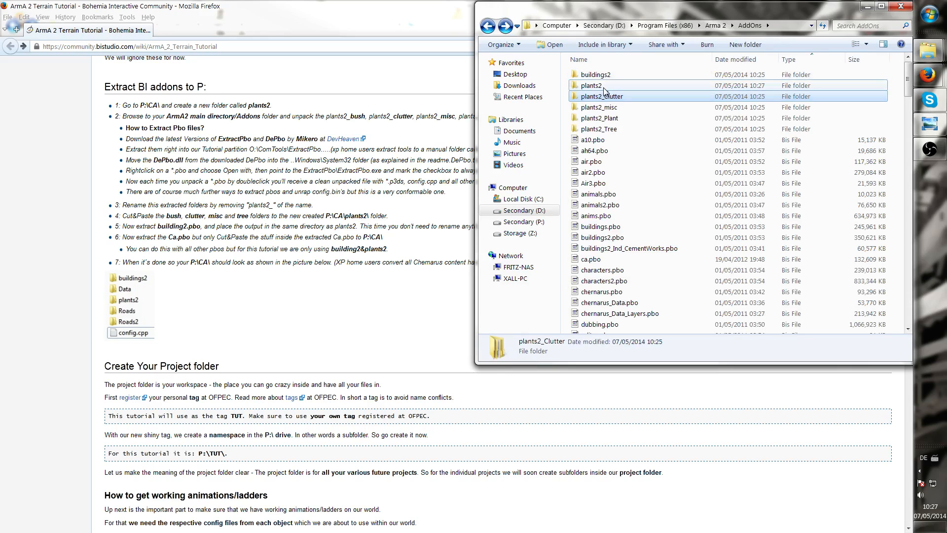
double_click(602, 96)
right_click(599, 112)
left_click(493, 197)
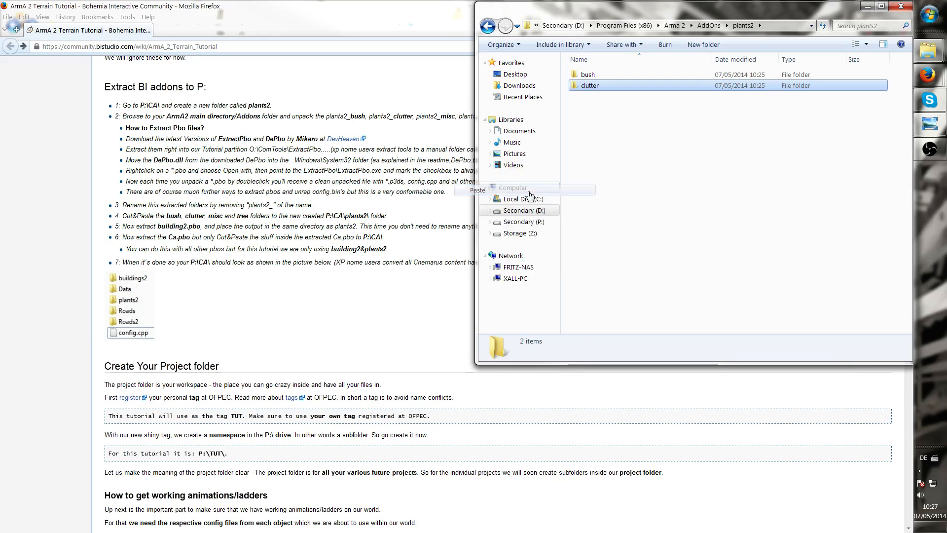
Delete the emptied plants2_Clutter folder from AddOns
left_click(488, 26)
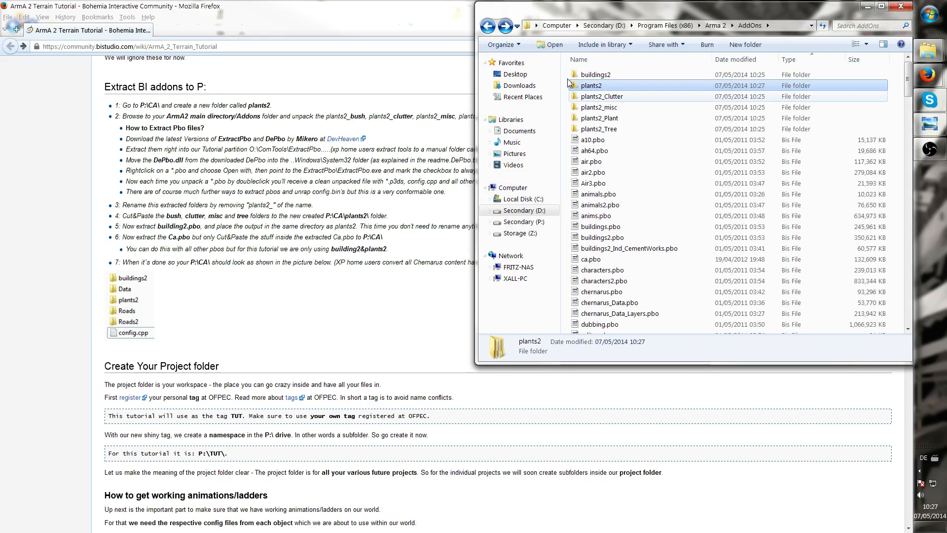
left_click(607, 96)
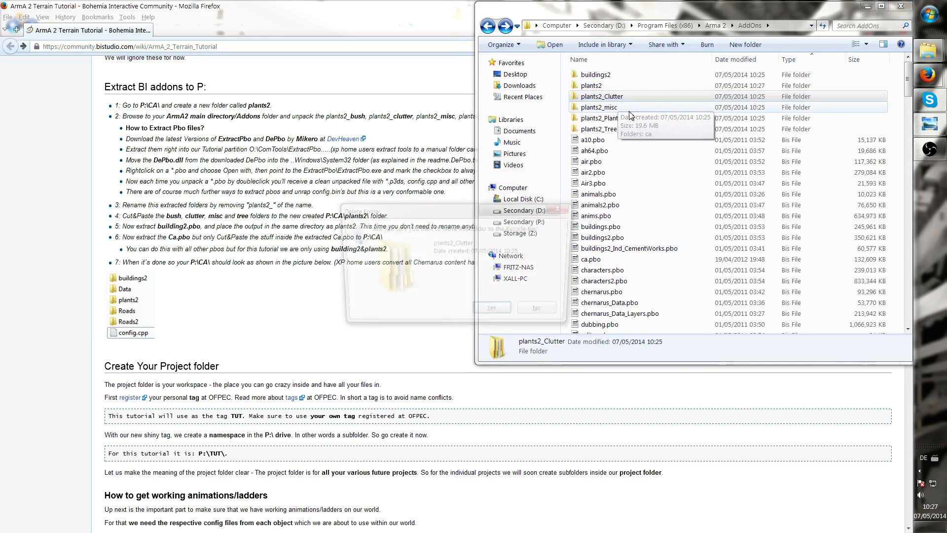
key("Delete")
left_click(619, 98)
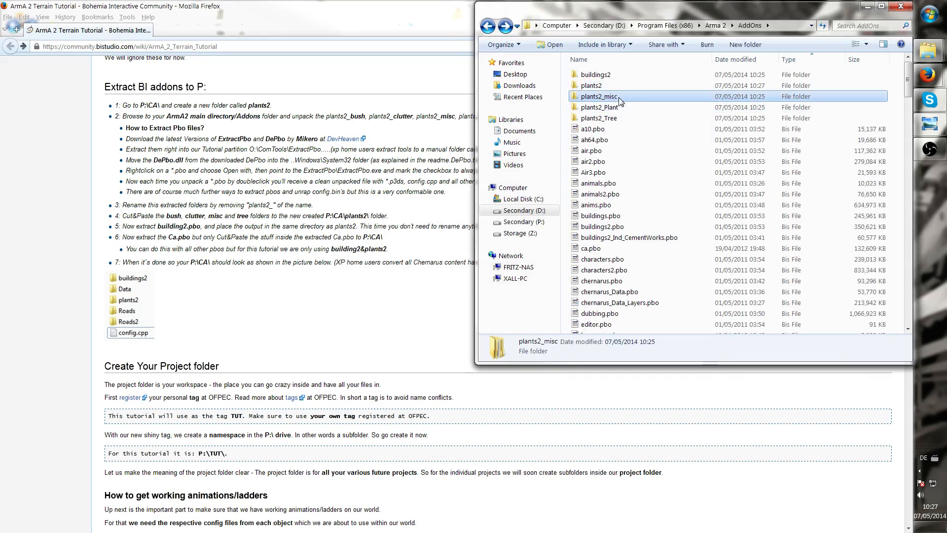
Open plants2_misc down to ca\plants2 and cut the misc folder
double_click(634, 98)
double_click(602, 76)
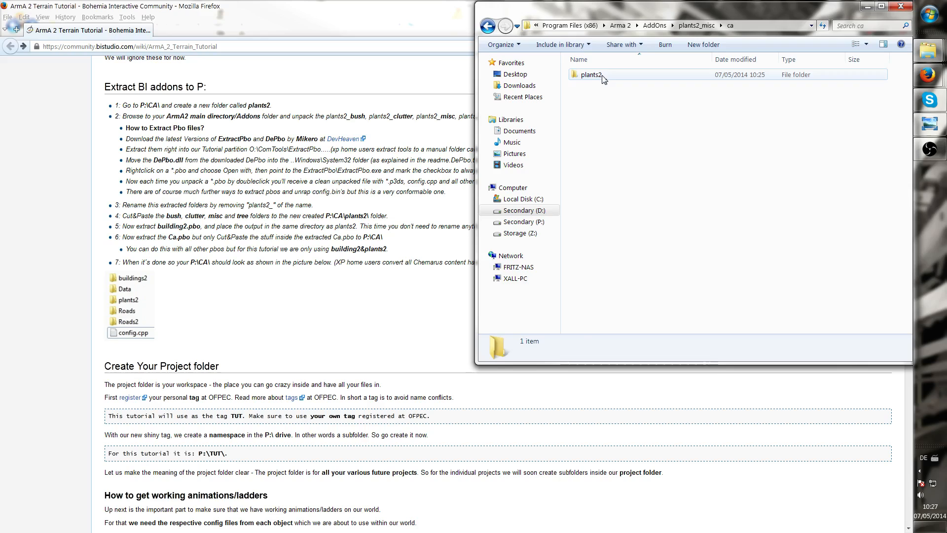
double_click(602, 77)
left_click(607, 78)
right_click(590, 78)
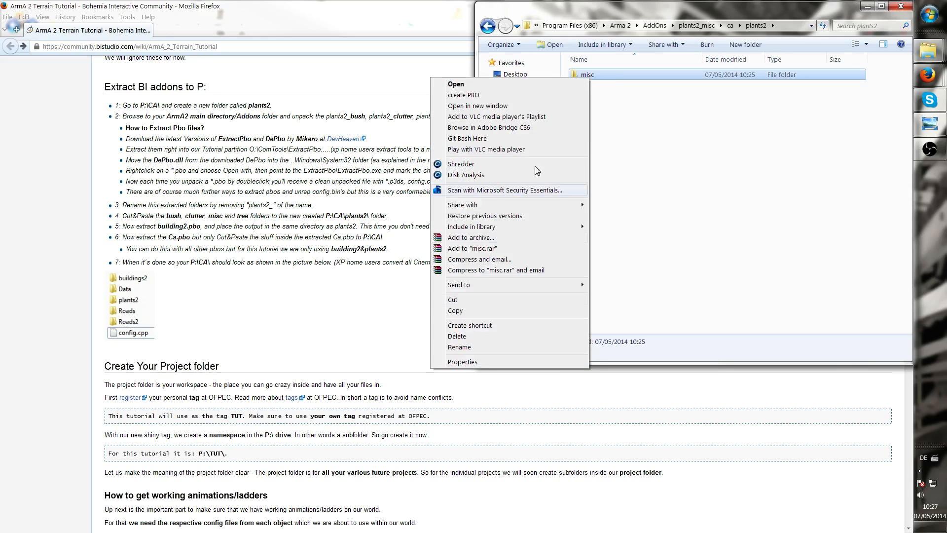
left_click(484, 300)
Paste the misc folder into the plants2 folder and delete the emptied plants2_misc folder
key("BackSpace")
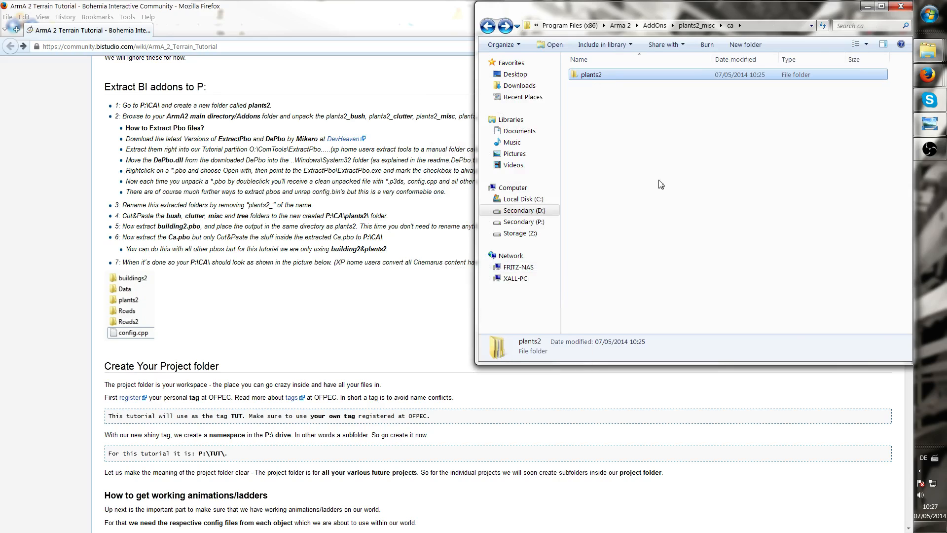
key("BackSpace")
key("BackSpace")
left_click(592, 86)
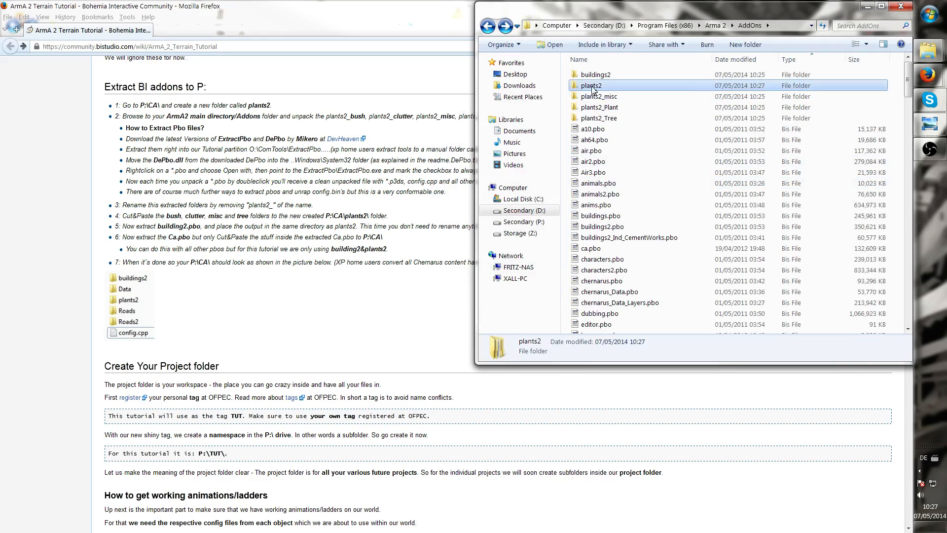
double_click(592, 87)
right_click(606, 118)
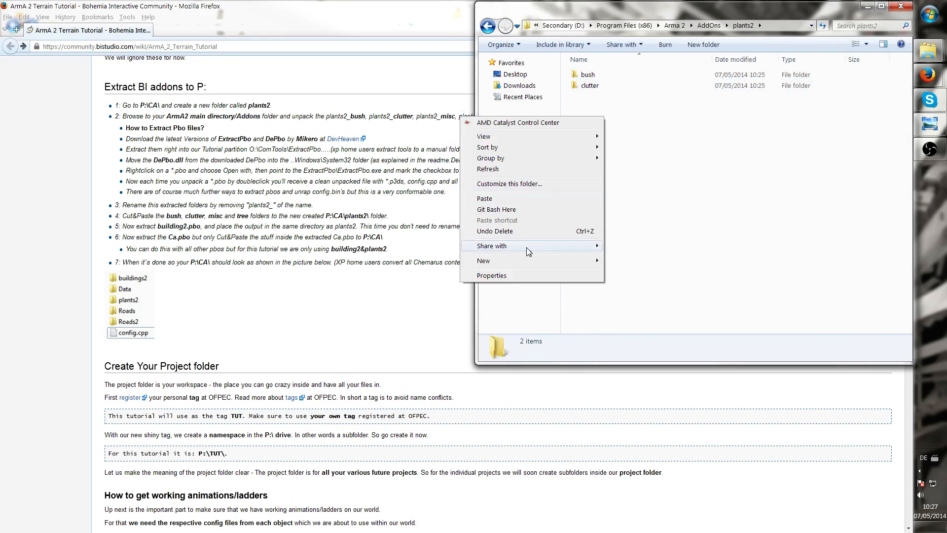
left_click(493, 198)
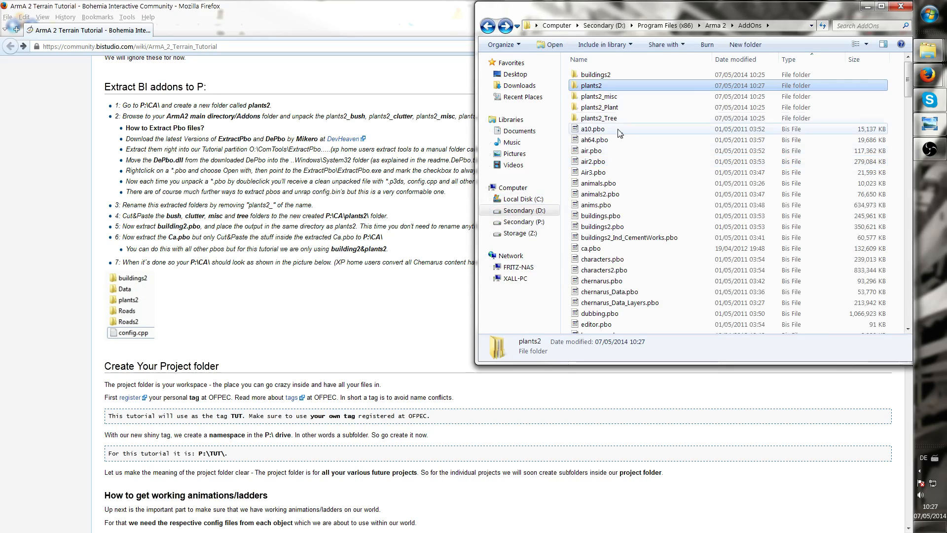
key("Return")
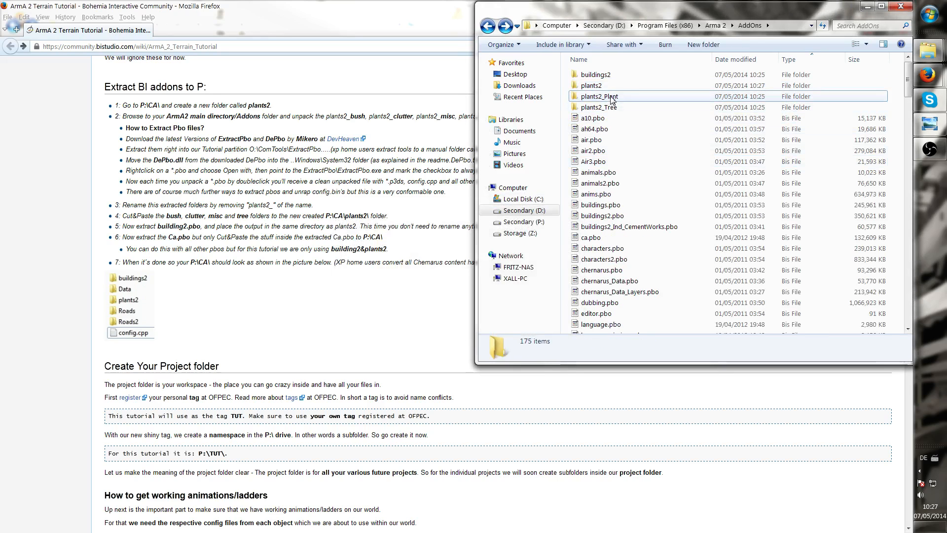
Open plants2_Plant down to ca\plants2 and cut the plant folder
double_click(610, 97)
double_click(603, 75)
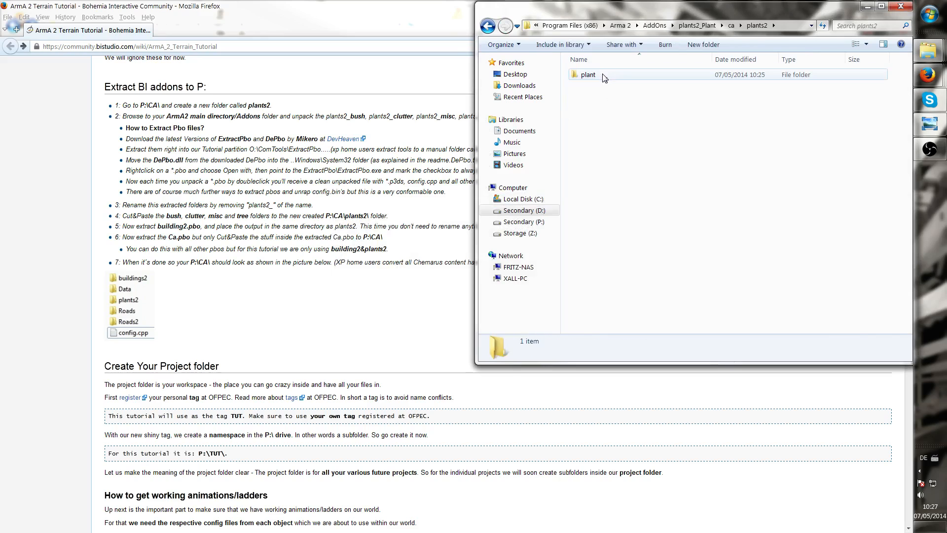
double_click(603, 75)
right_click(601, 73)
left_click(465, 296)
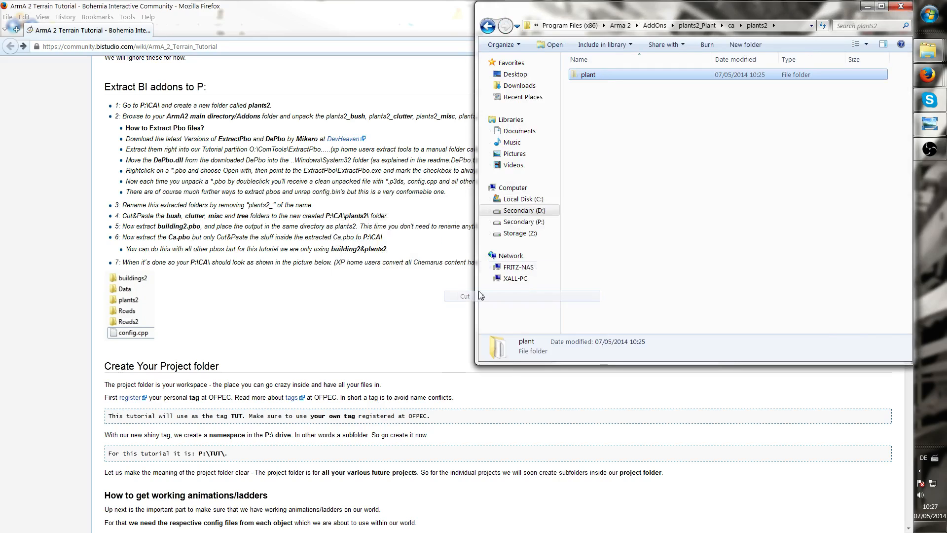
Paste the plant folder into the plants2 folder in AddOns
key("BackSpace")
key("BackSpace")
key("BackSpace")
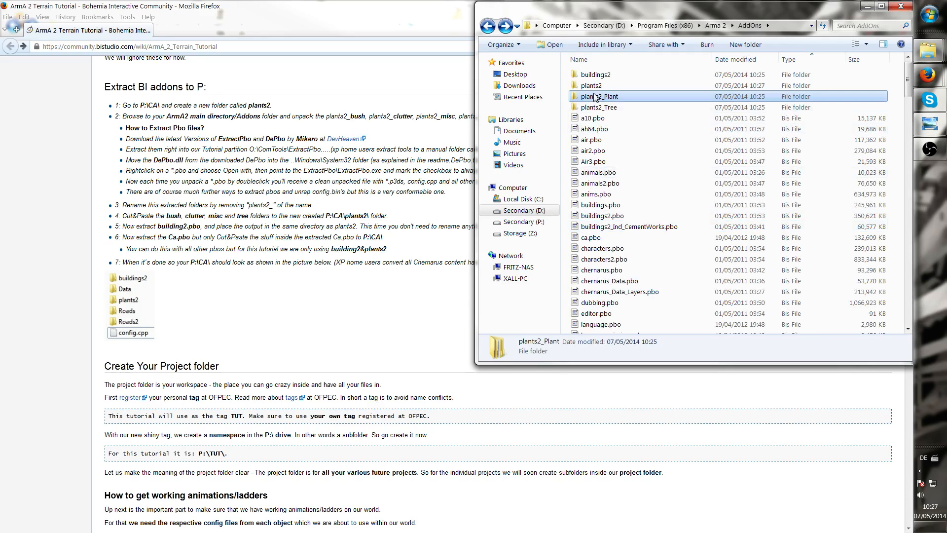
double_click(595, 86)
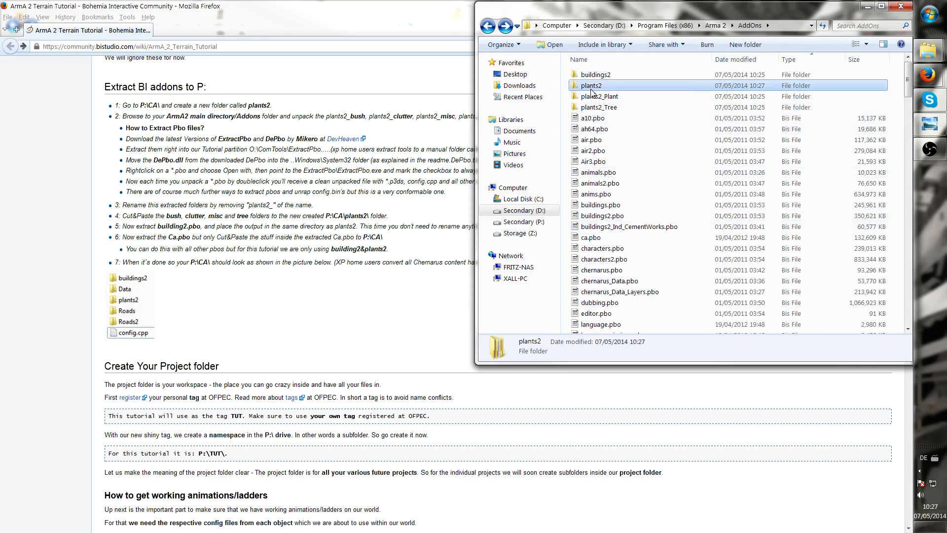
right_click(596, 121)
left_click(537, 208)
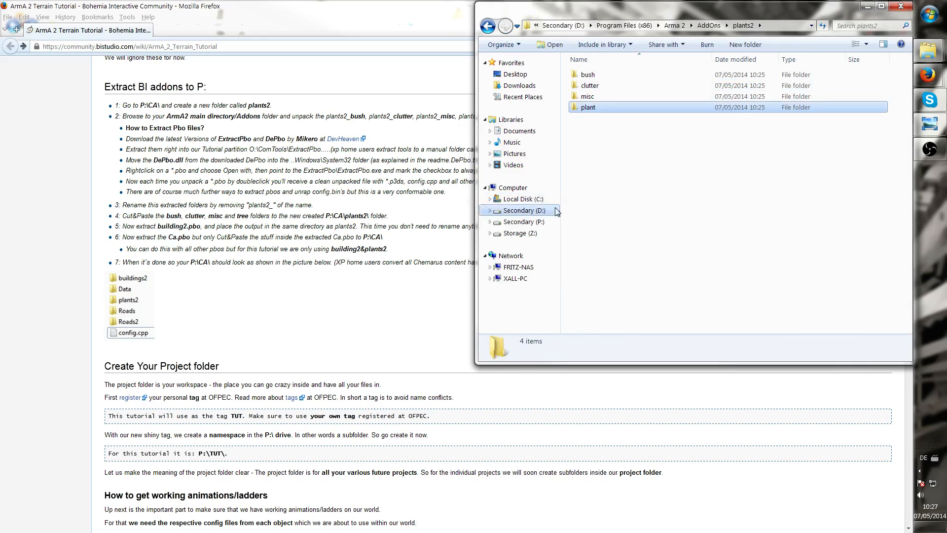
Delete the emptied plants2_Plant folder from AddOns
key("BackSpace")
left_click(599, 97)
key("Delete")
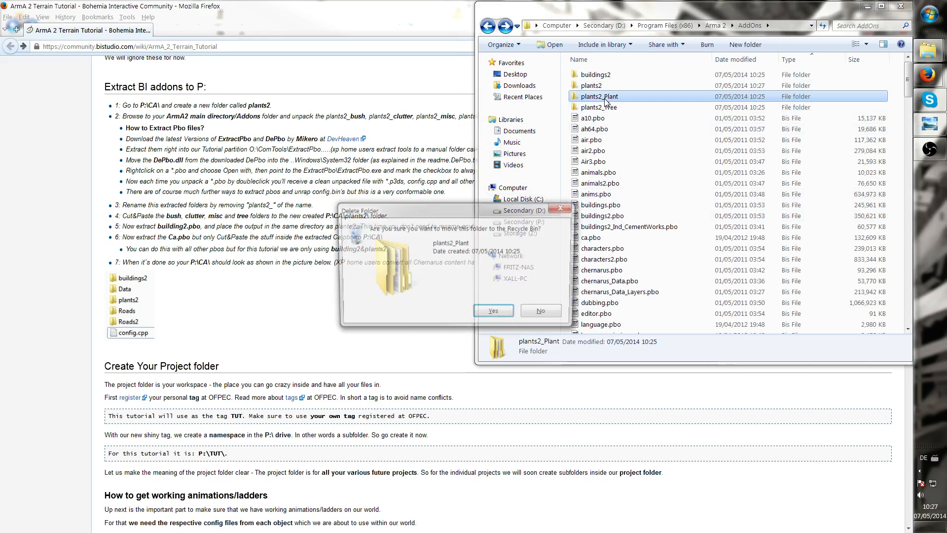
key("Return")
Open plants2_Tree down to ca\plants2 and cut the tree folder
double_click(604, 97)
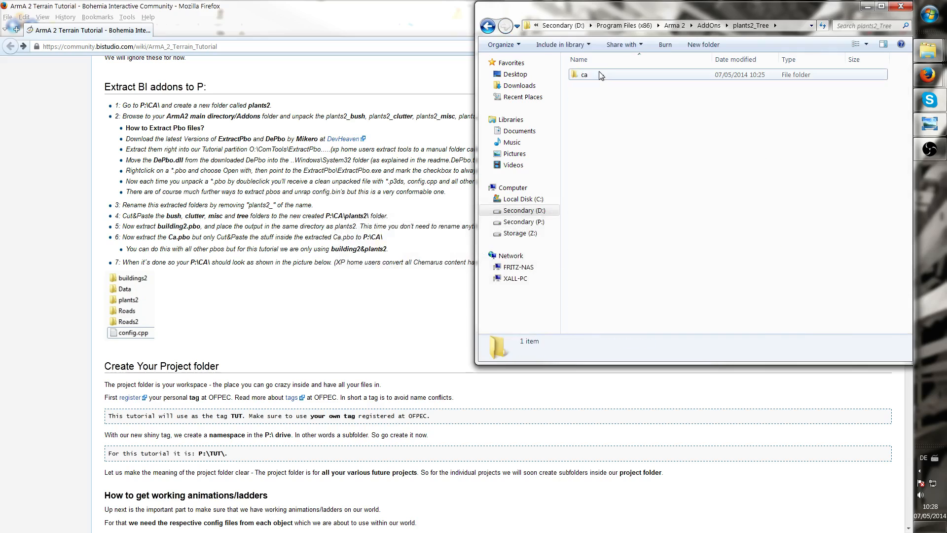
double_click(599, 74)
double_click(600, 74)
right_click(597, 75)
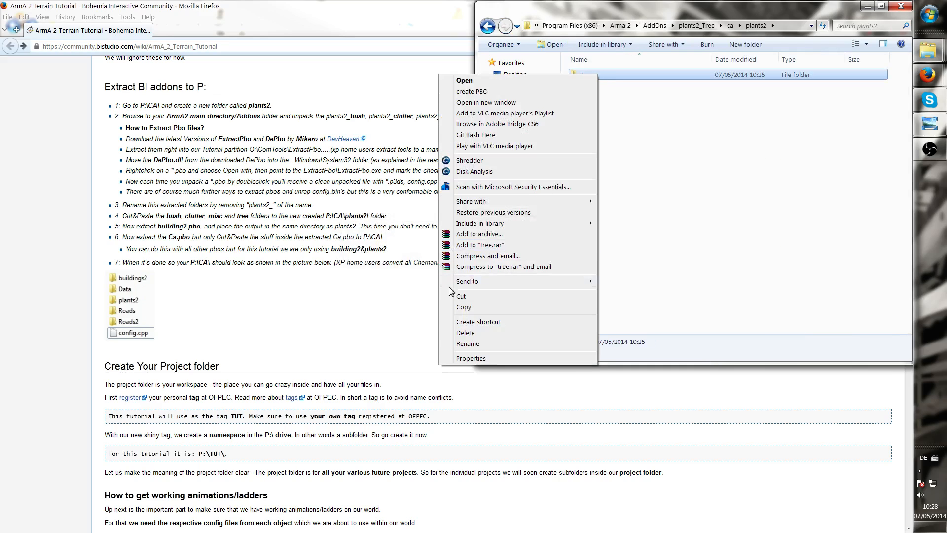
left_click(462, 296)
Paste the tree folder into the plants2 folder in AddOns
left_click(654, 25)
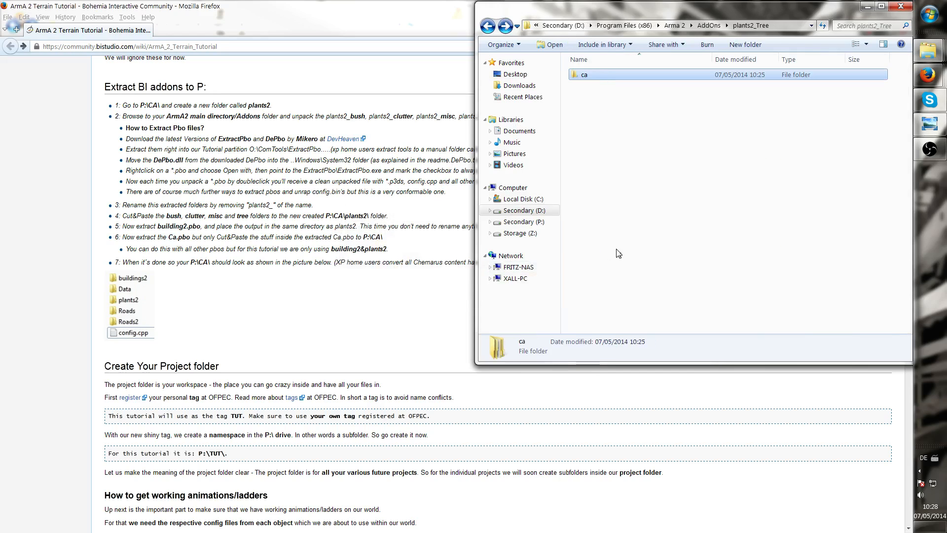
left_click(593, 86)
double_click(594, 86)
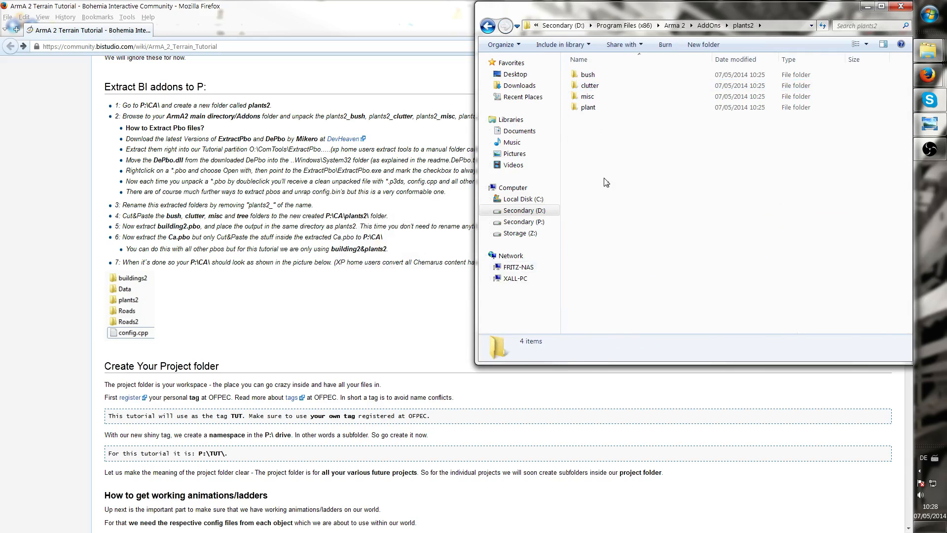
right_click(610, 178)
left_click(509, 262)
Delete the emptied plants2_Tree folder from AddOns
key("alt+Left")
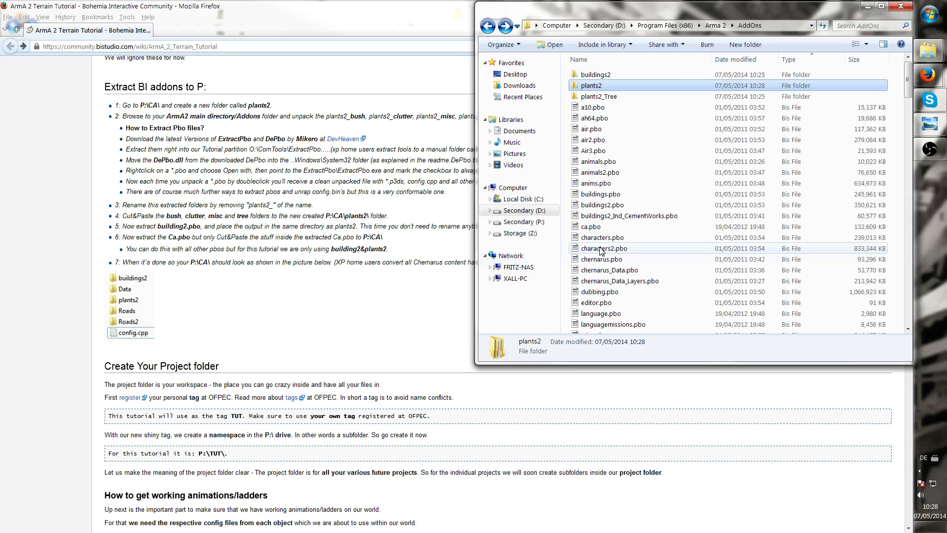
key("alt+Left")
left_click(582, 210)
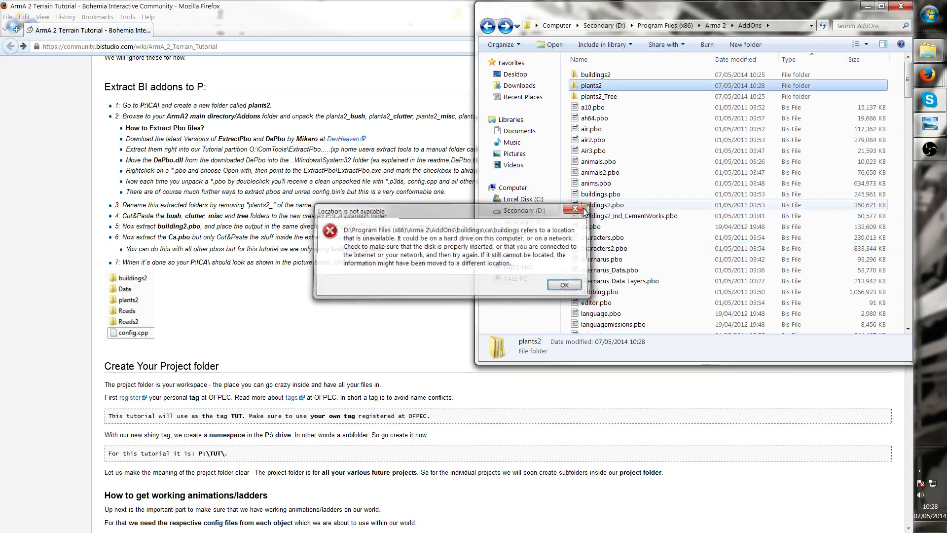
left_click(606, 97)
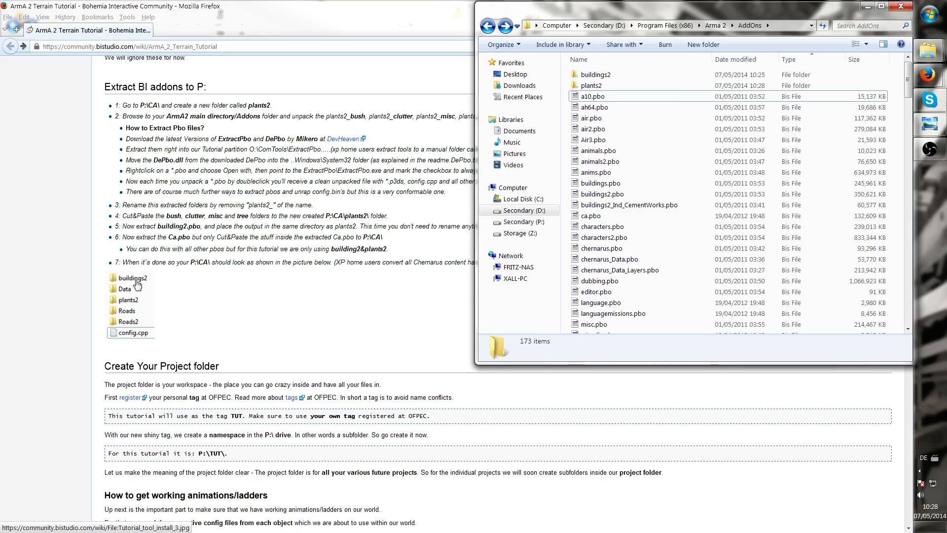
Inspect the subfolders of the assembled plants2 folder and the contents of its bush folder
left_click(620, 86)
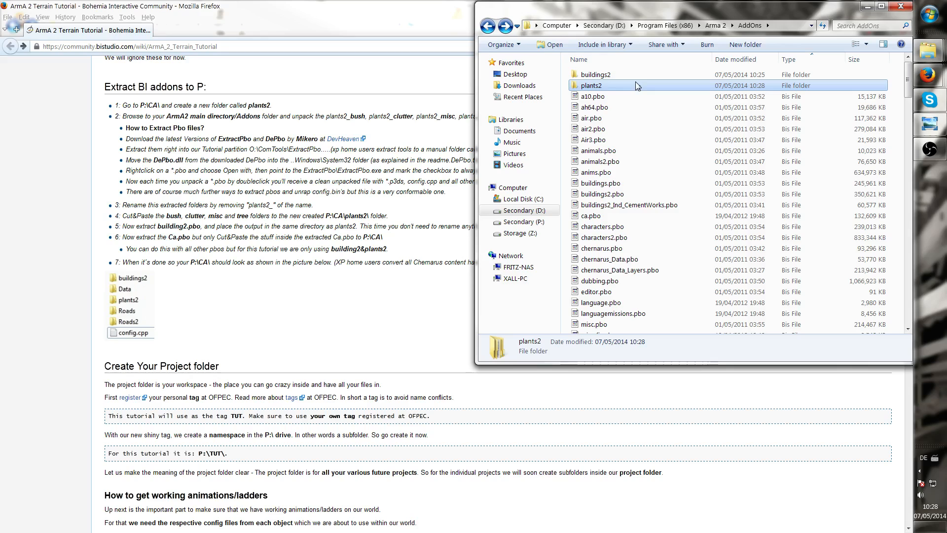
double_click(612, 87)
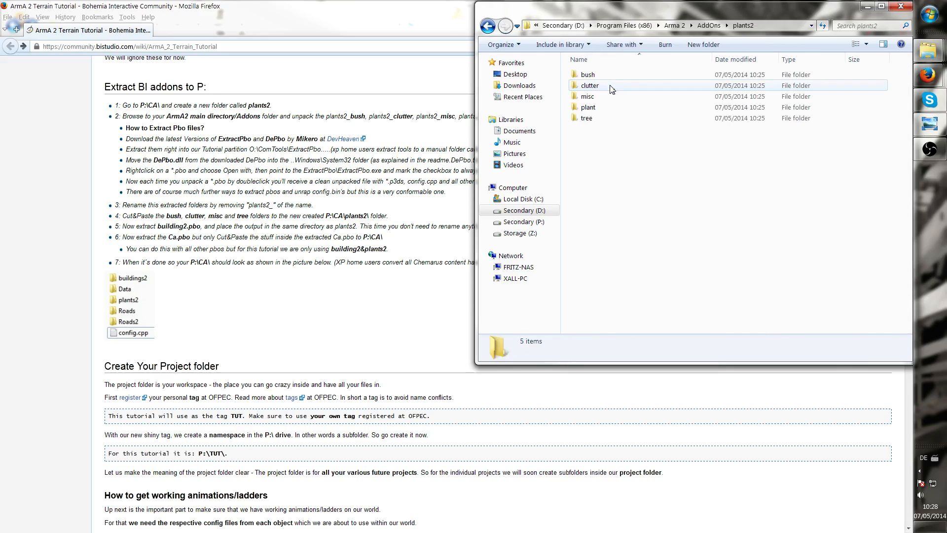
left_click(611, 74)
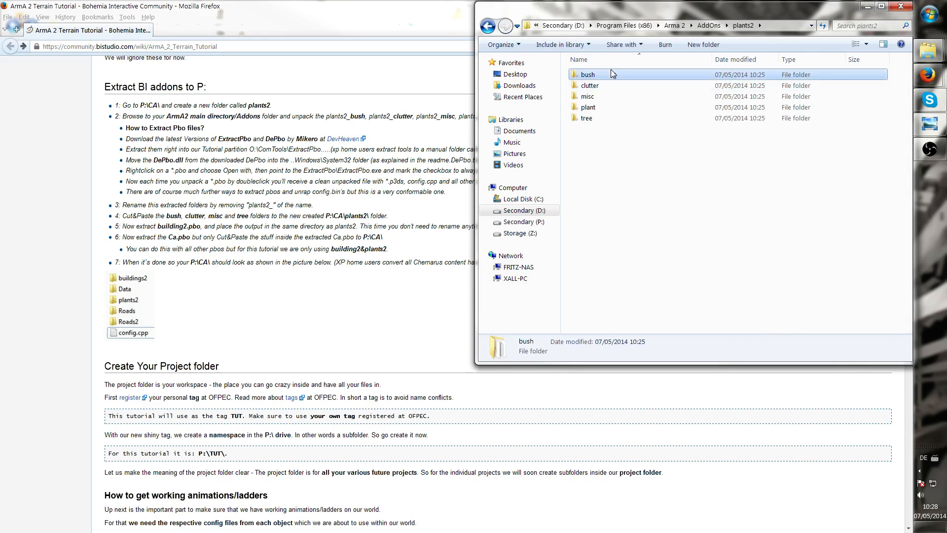
left_click(602, 122)
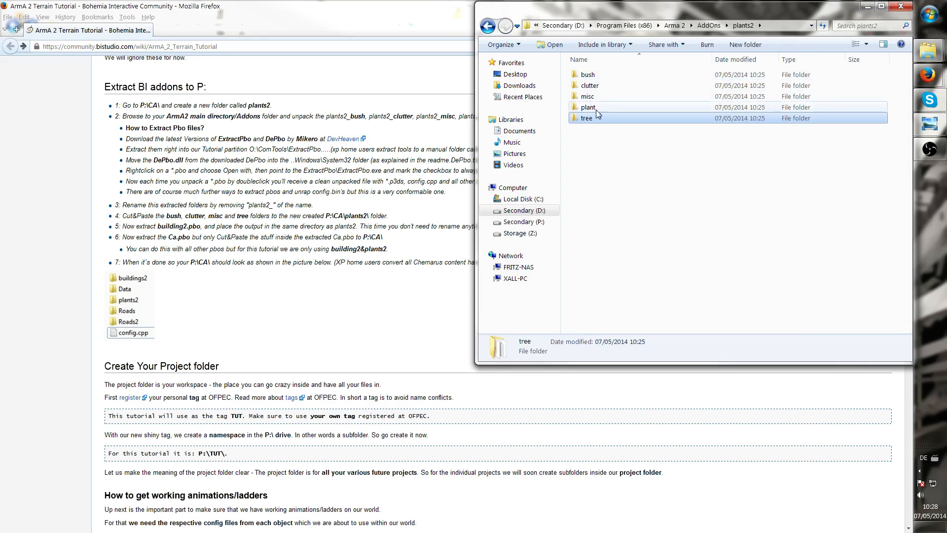
double_click(590, 75)
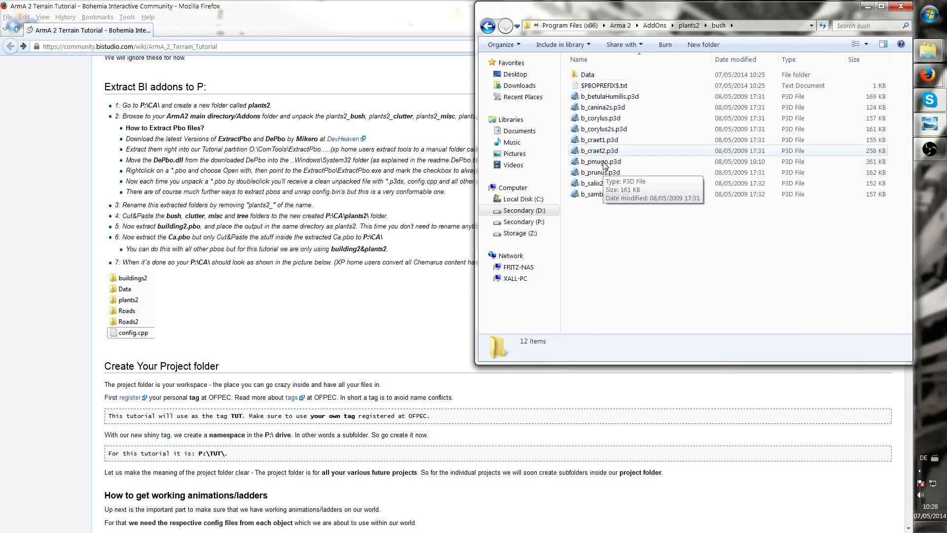
left_click(488, 26)
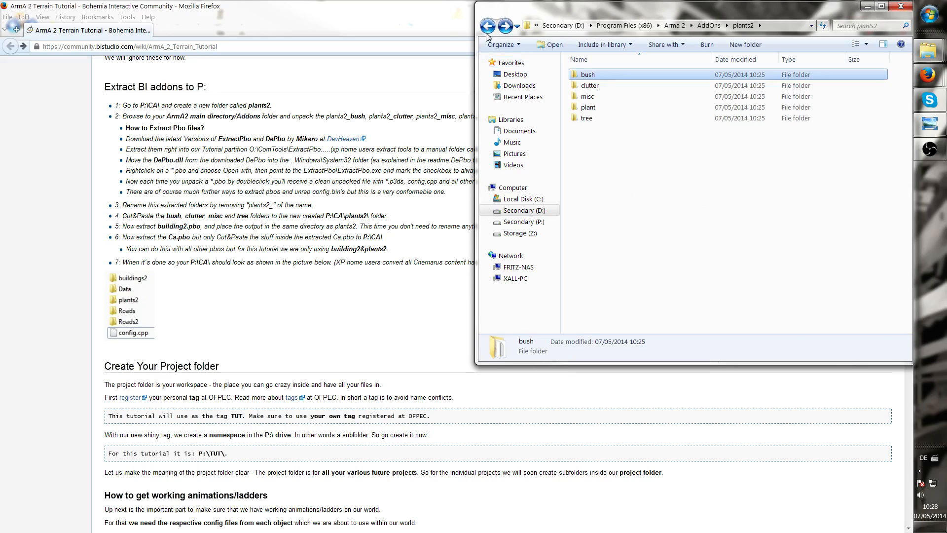
left_click(487, 27)
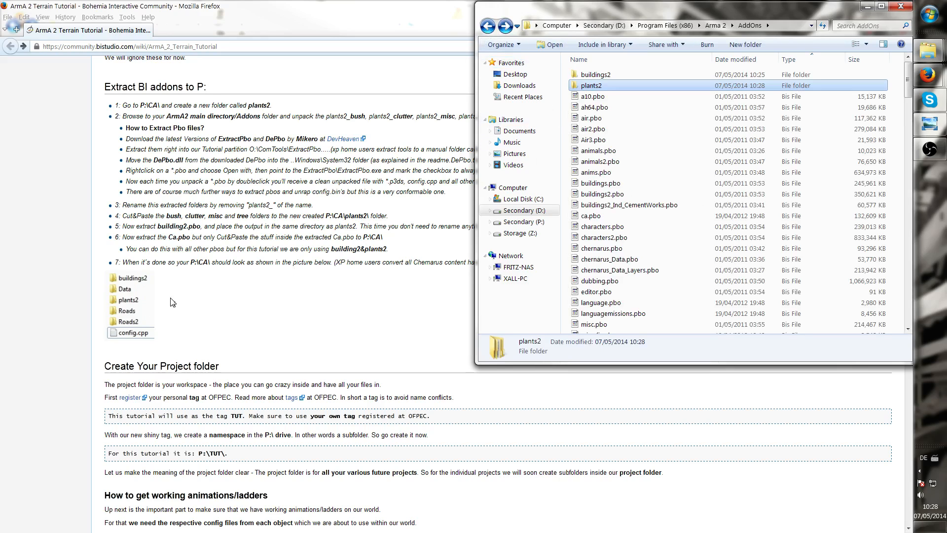
Extract Roads2.pbo in the AddOns folder with ExtractPbo and close the console window
left_click(690, 218)
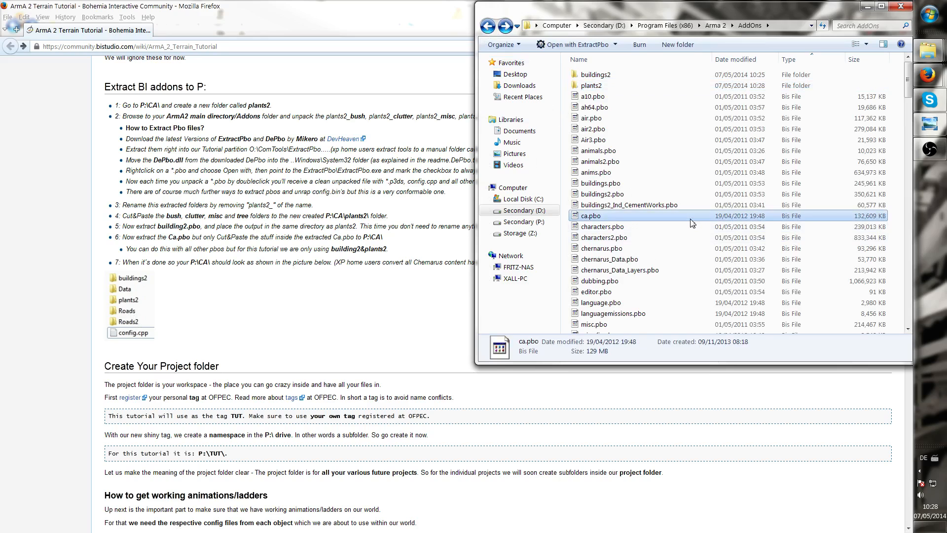
key("r")
scroll(641, 130, "up", 1)
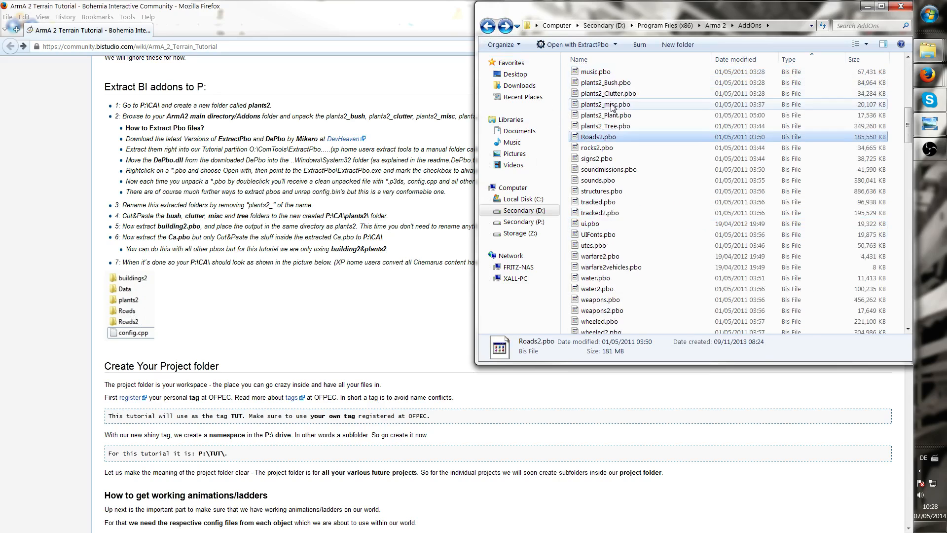
key("r")
key("r")
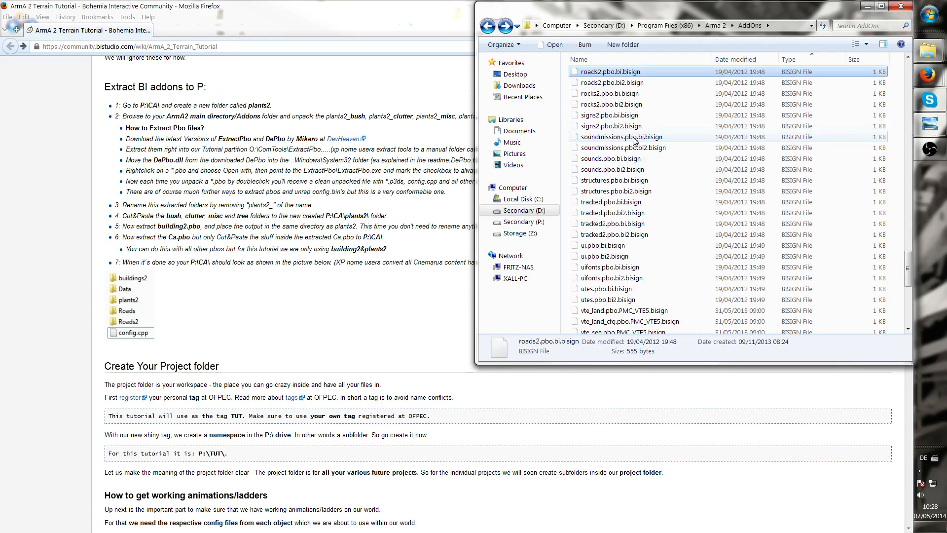
key("r")
scroll(634, 140, "up", 20)
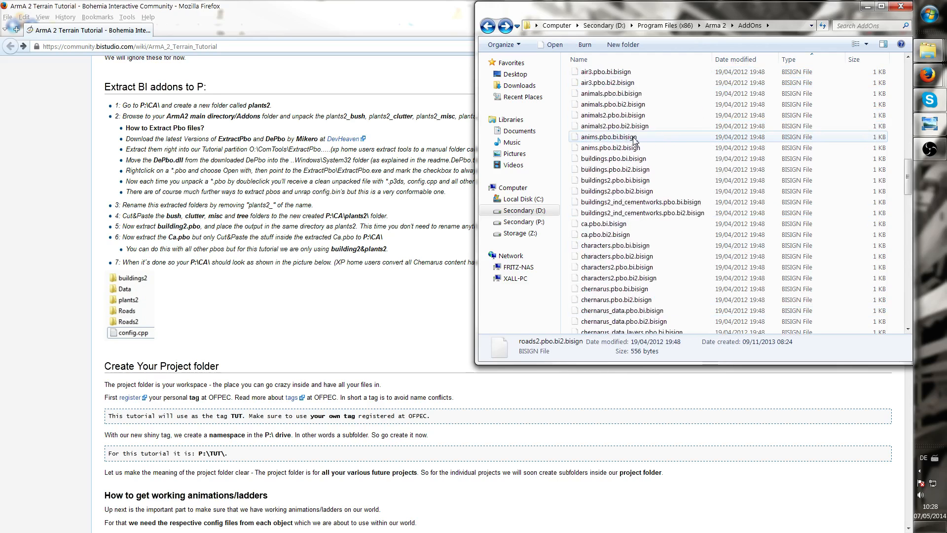
scroll(633, 140, "up", 5)
key("r")
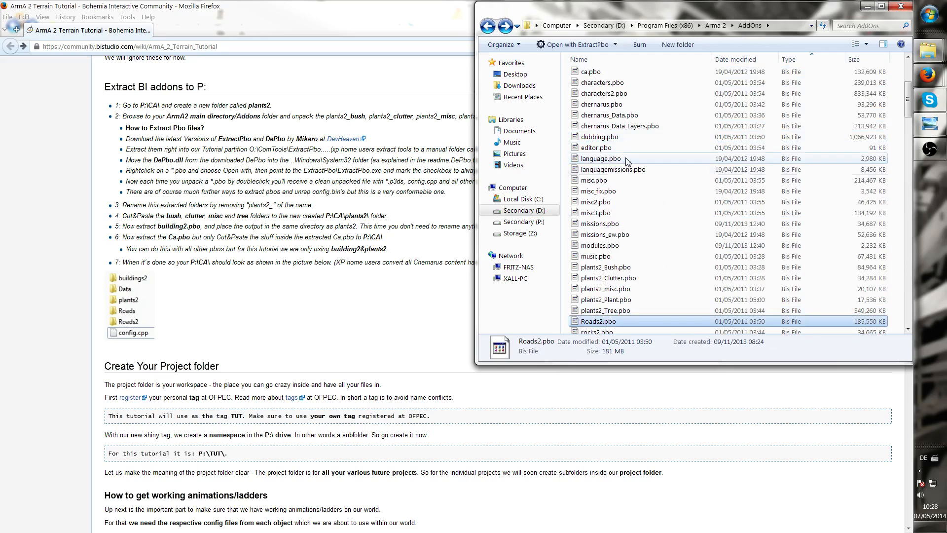
scroll(613, 282, "down", 2)
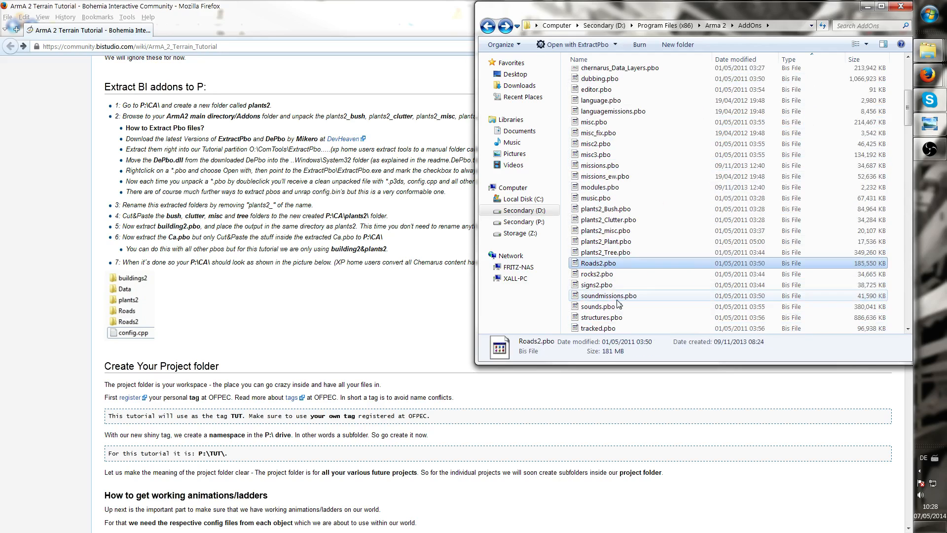
double_click(635, 264)
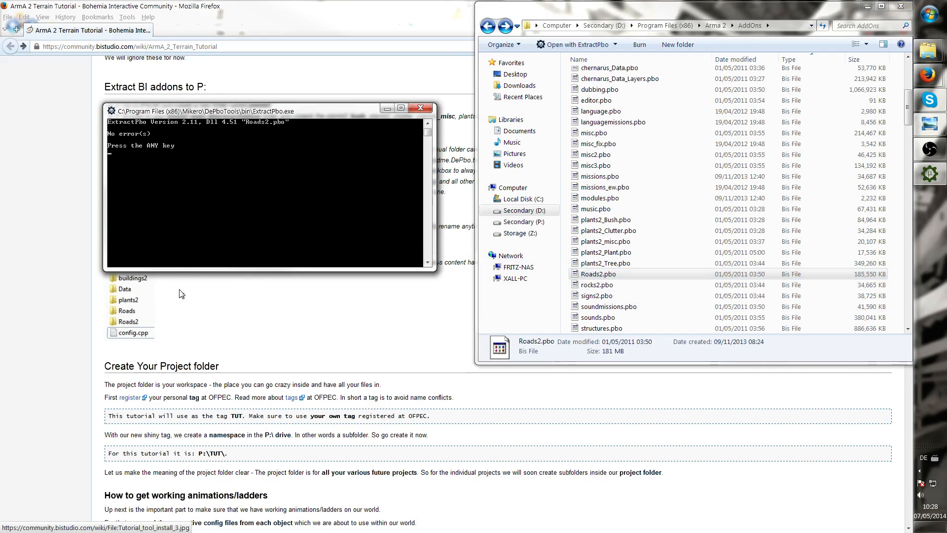
key("Return")
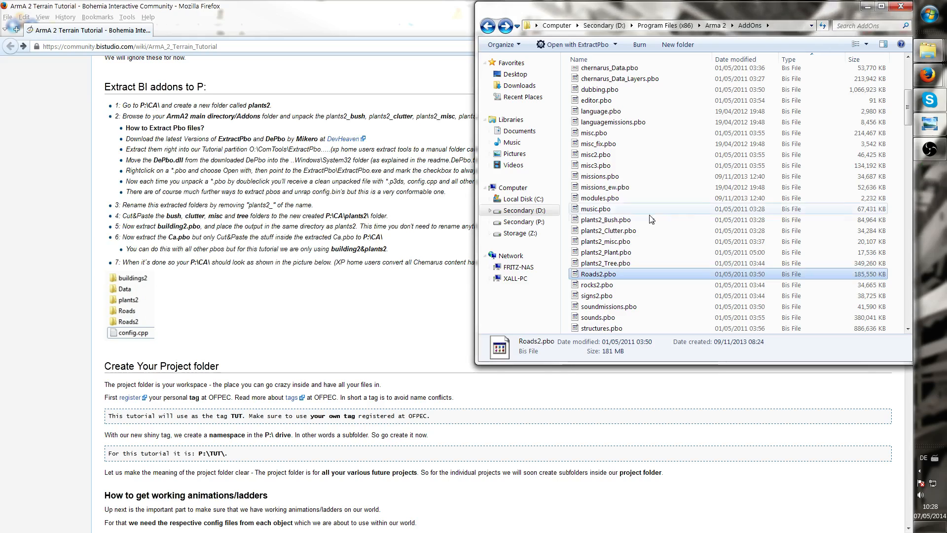
Browse the Arma 2 directory and its Expansion Addons folder for road addon files
key("r")
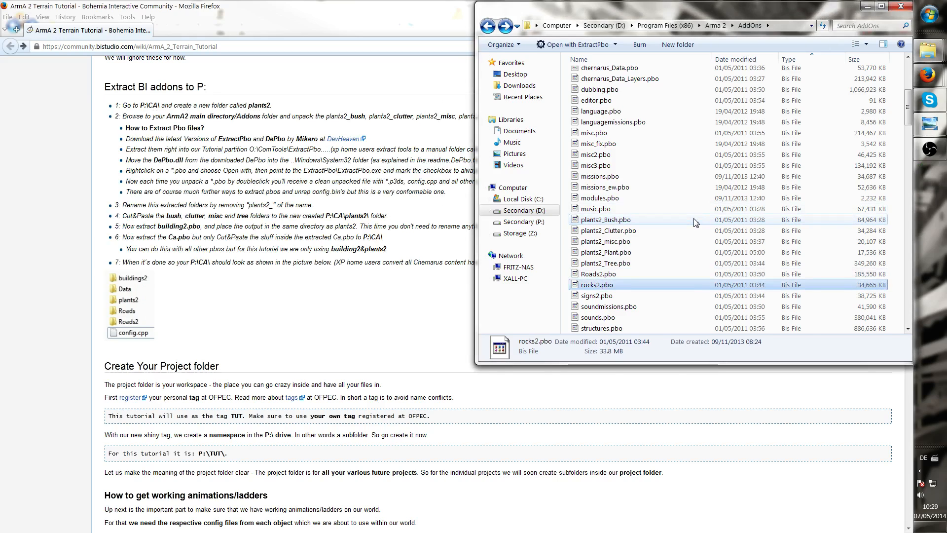
key("r")
left_click(489, 28)
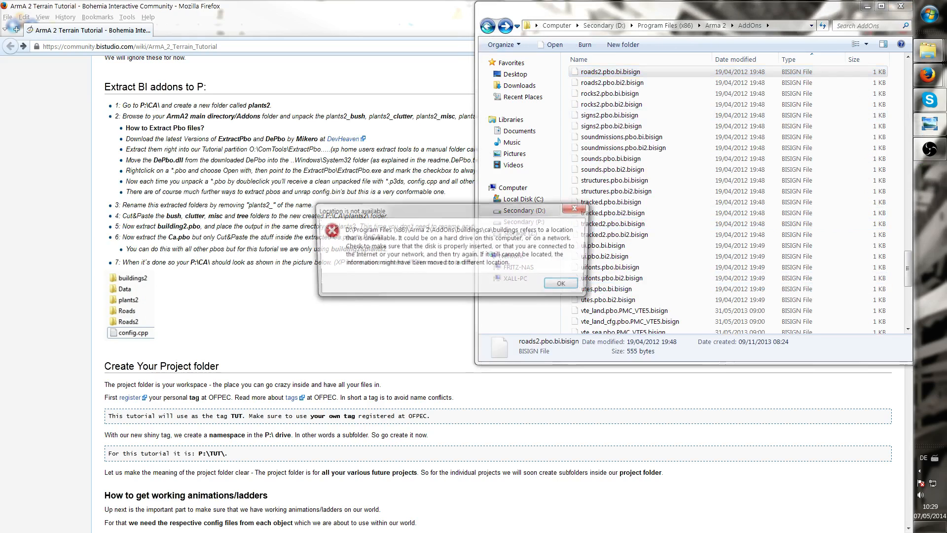
left_click(586, 207)
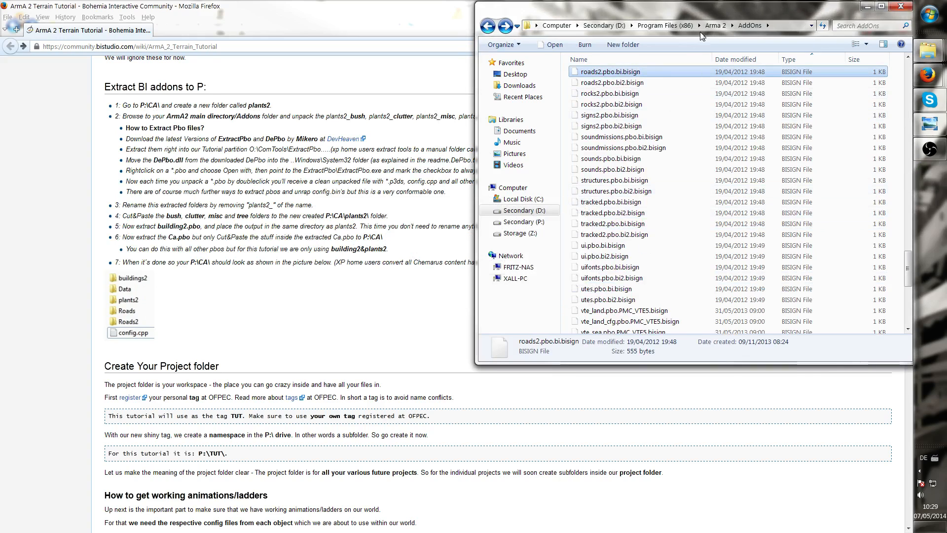
left_click(713, 25)
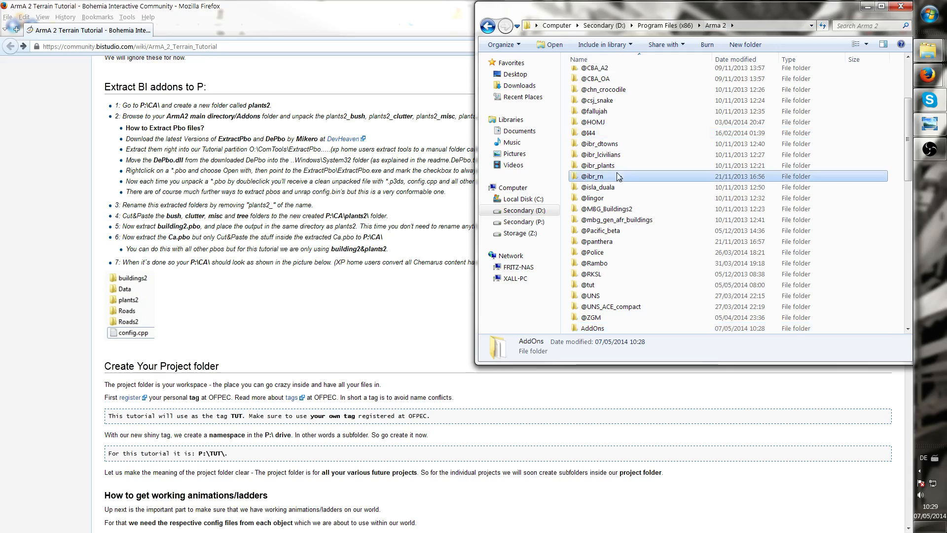
scroll(684, 284, "down", 2)
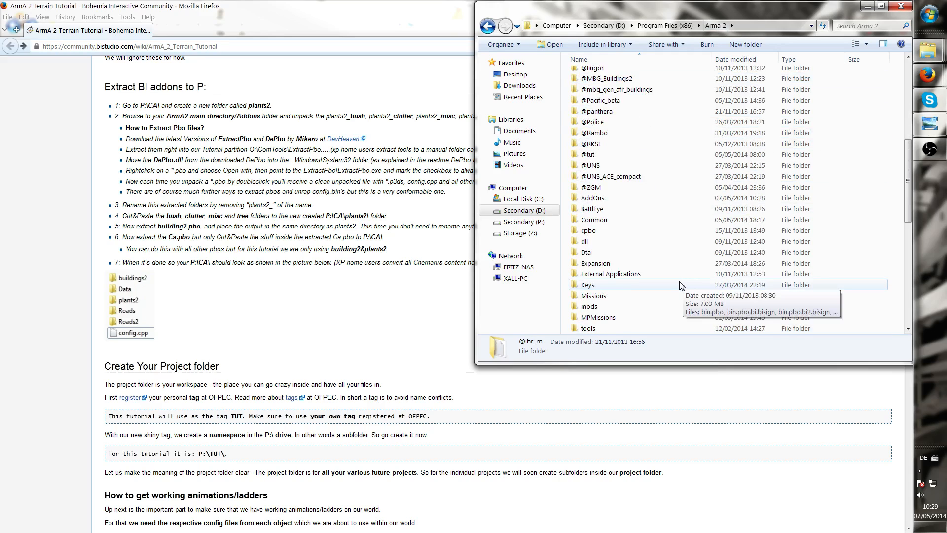
double_click(600, 265)
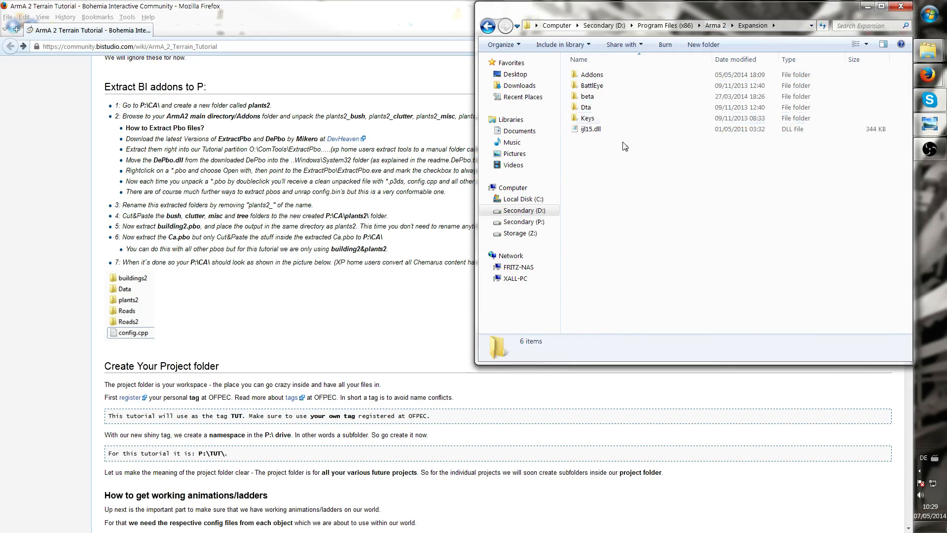
double_click(620, 75)
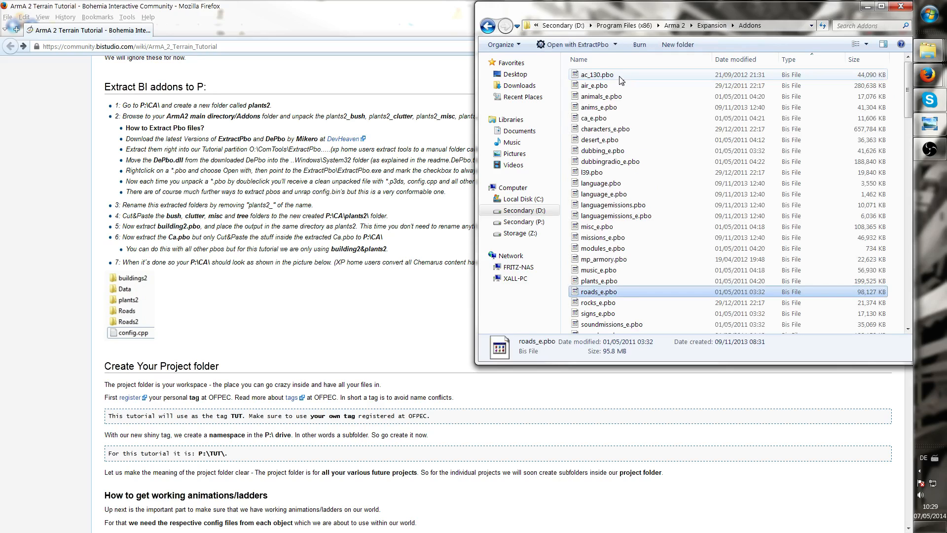
scroll(620, 81, "down", 5)
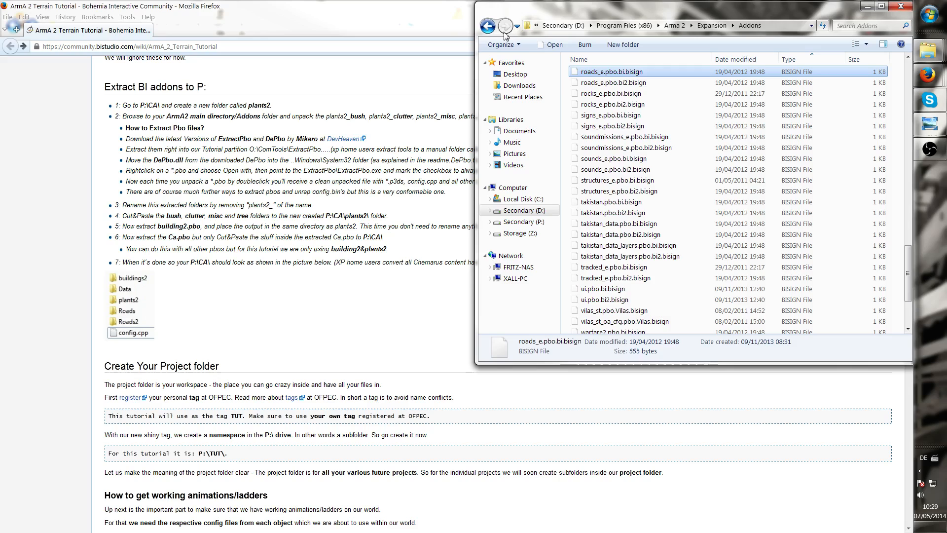
left_click(487, 25)
left_click(487, 26)
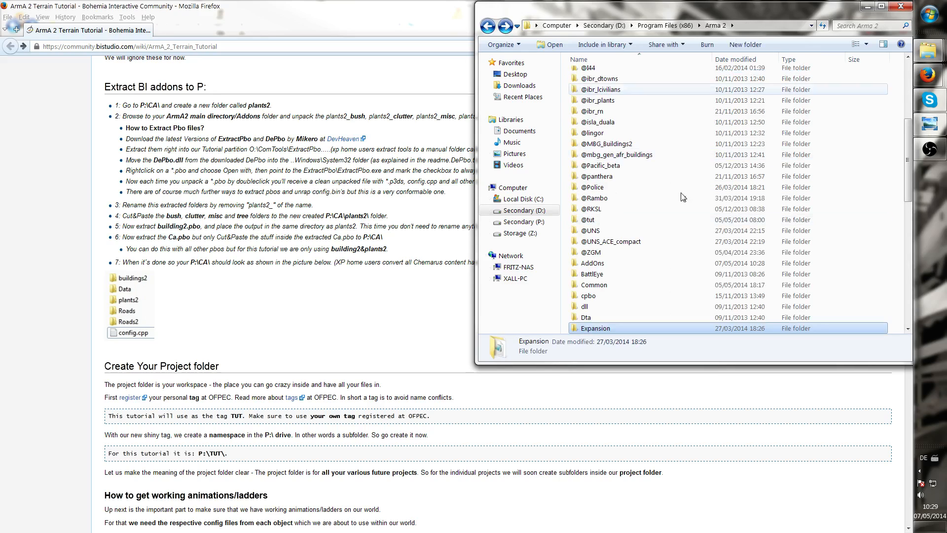
Search the Arma 2 folder for roads and scroll through the matching files
left_click(848, 26)
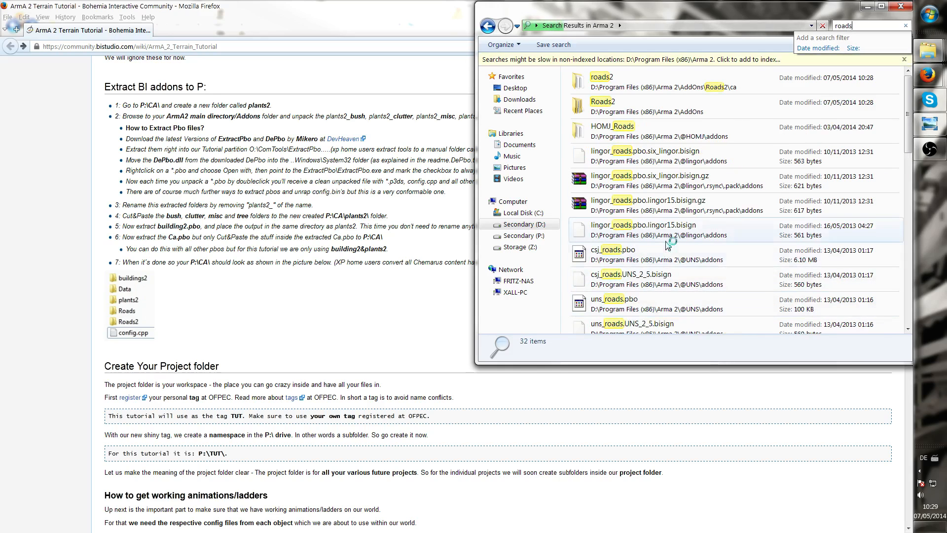
left_click(661, 153)
scroll(662, 157, "down", 3)
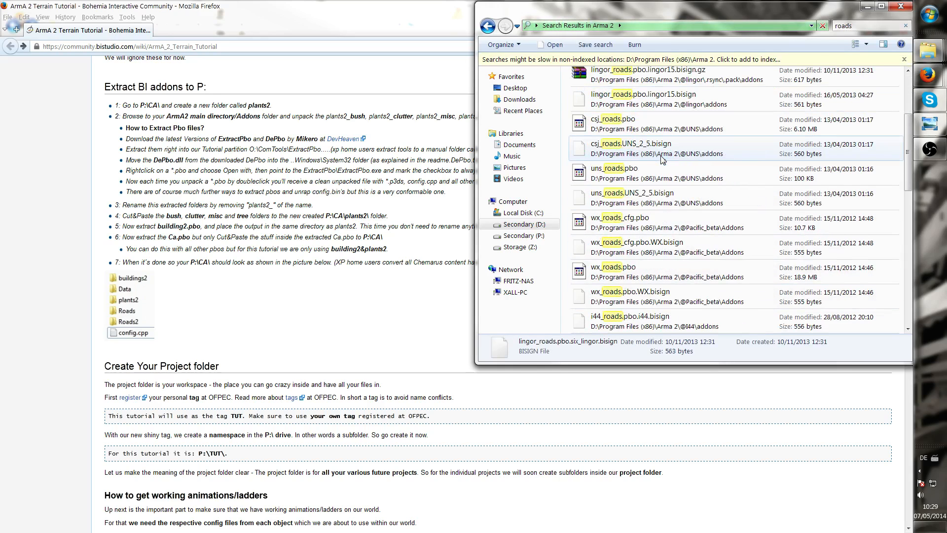
scroll(663, 157, "down", 3)
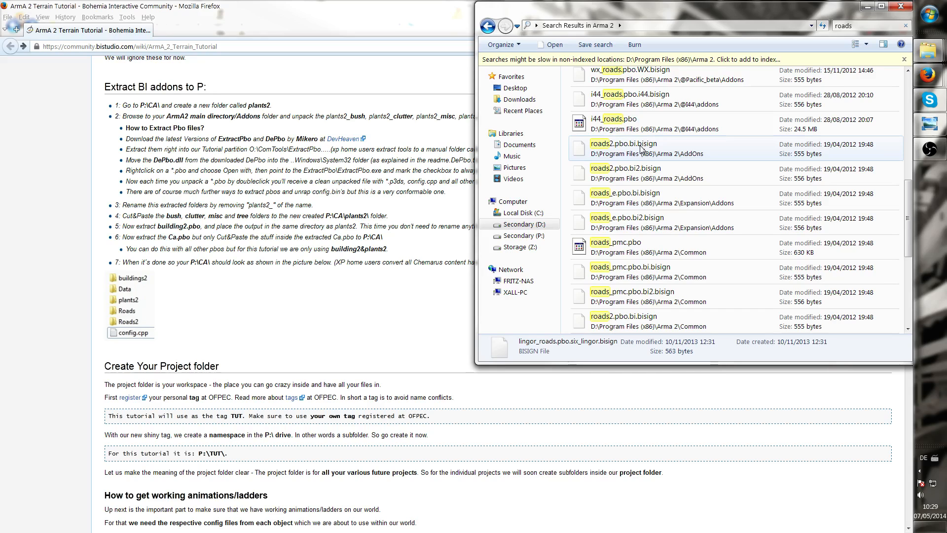
scroll(640, 147, "down", 1)
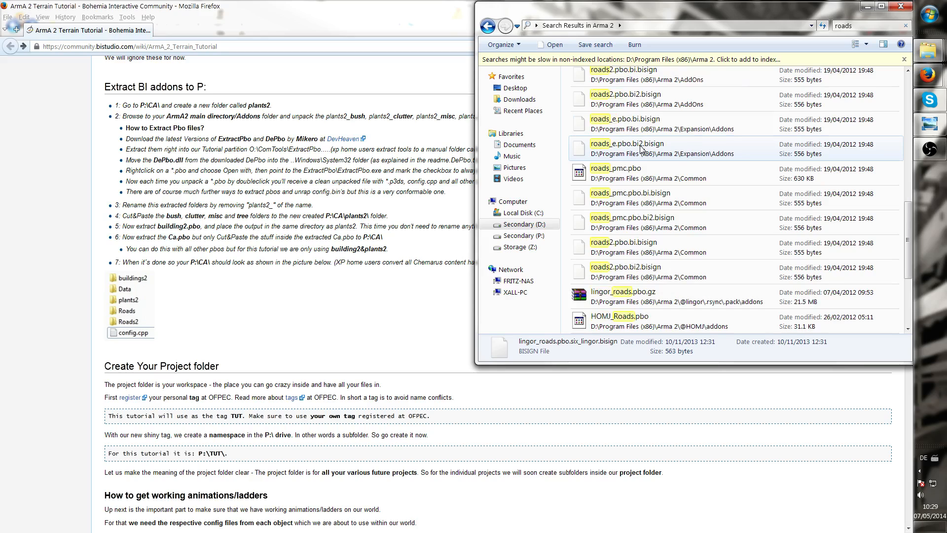
Inspect the roads pbo and bisign files listed in the search results, including the Expansion roads_e files
scroll(640, 148, "down", 2)
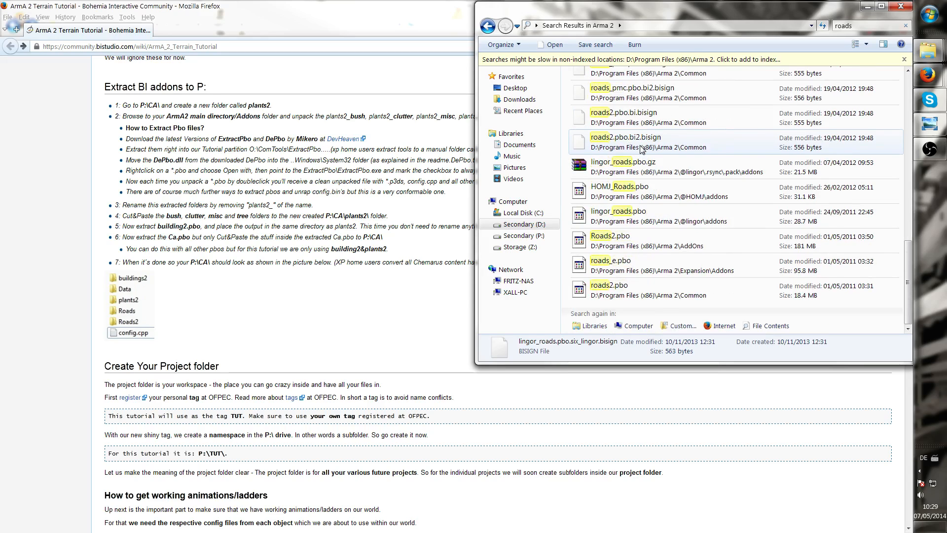
left_click(623, 259)
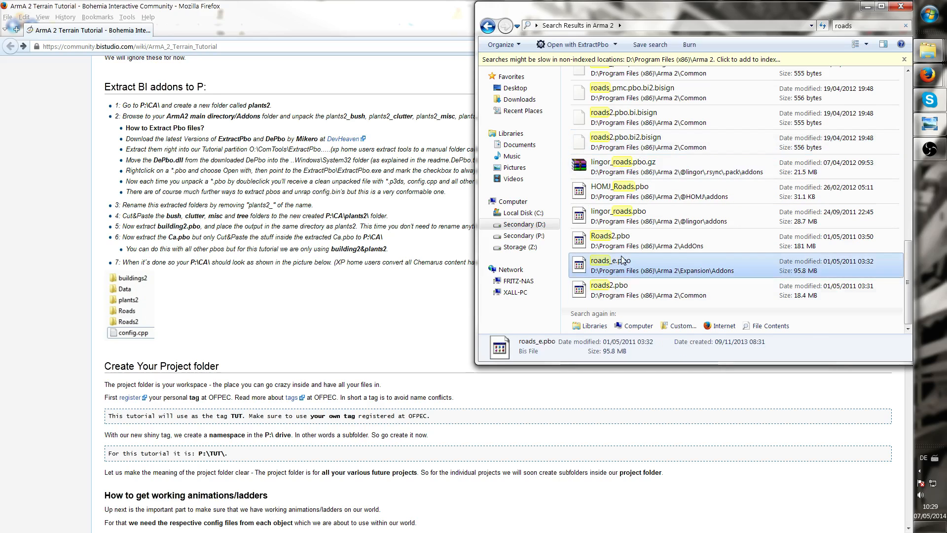
scroll(623, 259, "up", 3)
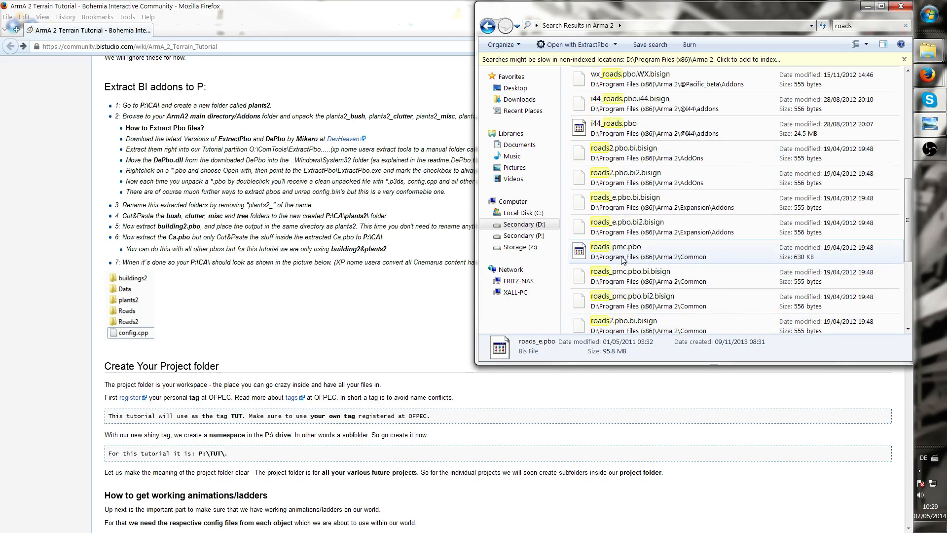
scroll(622, 259, "up", 5)
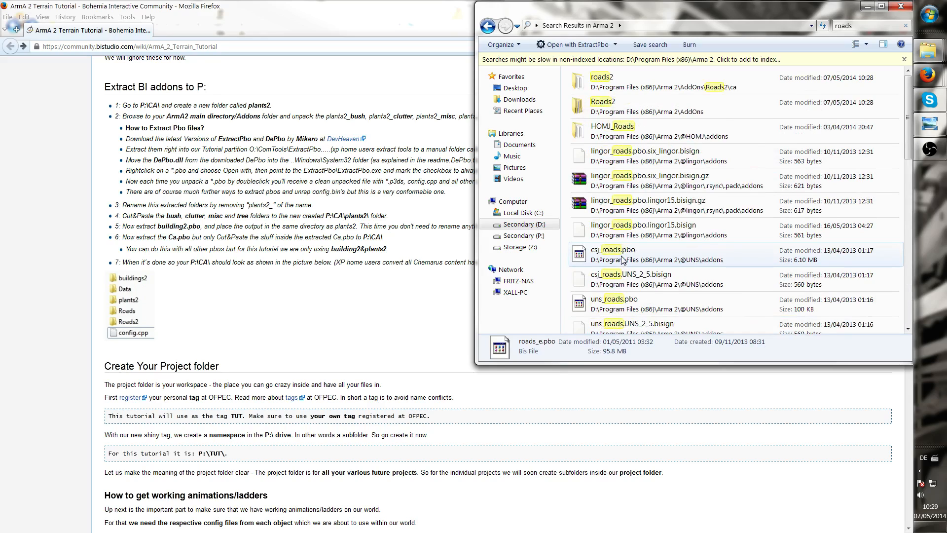
scroll(636, 242, "down", 2)
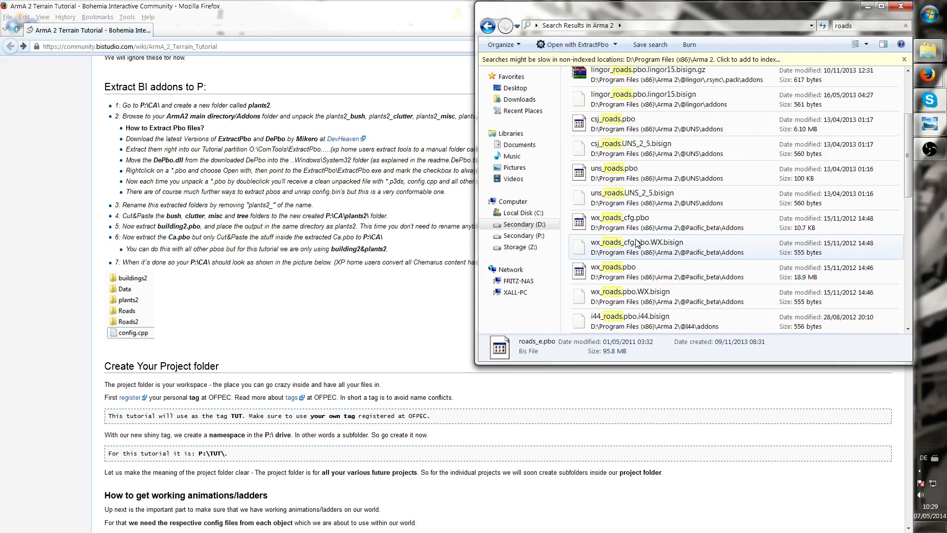
scroll(637, 242, "down", 2)
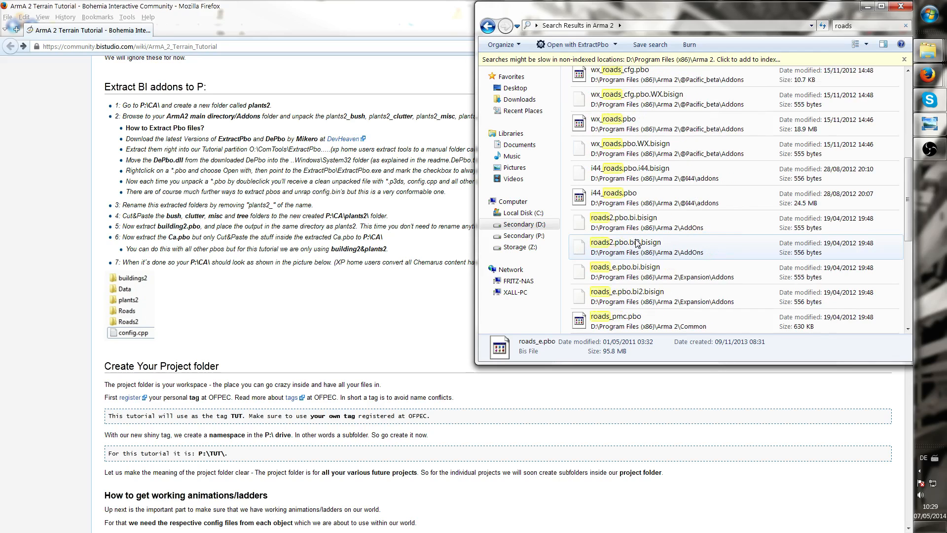
left_click(635, 273)
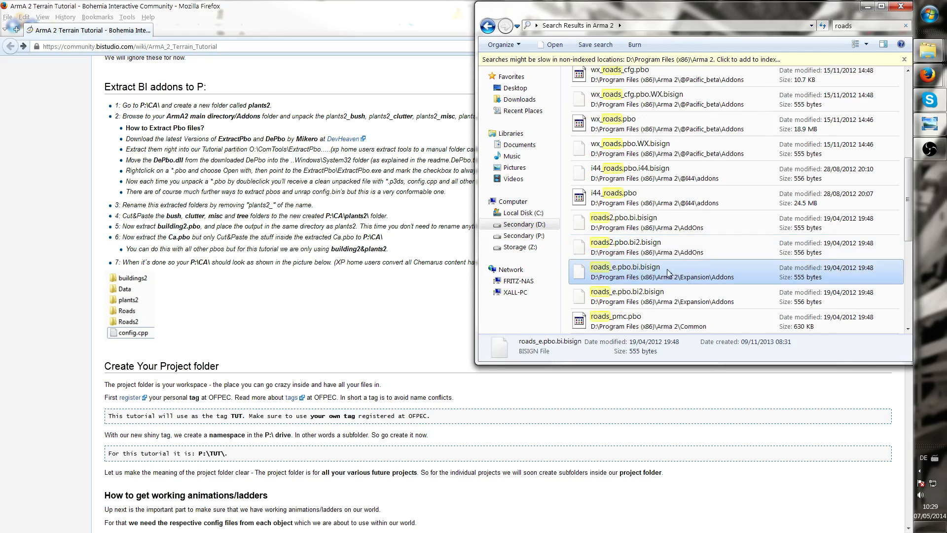
right_click(639, 272)
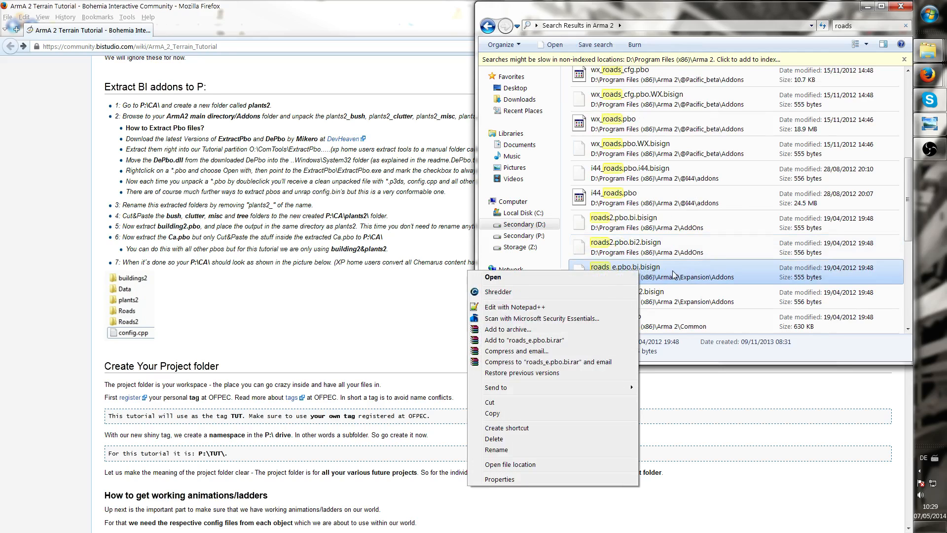
key("Escape")
left_click(620, 300)
scroll(659, 297, "down", 3)
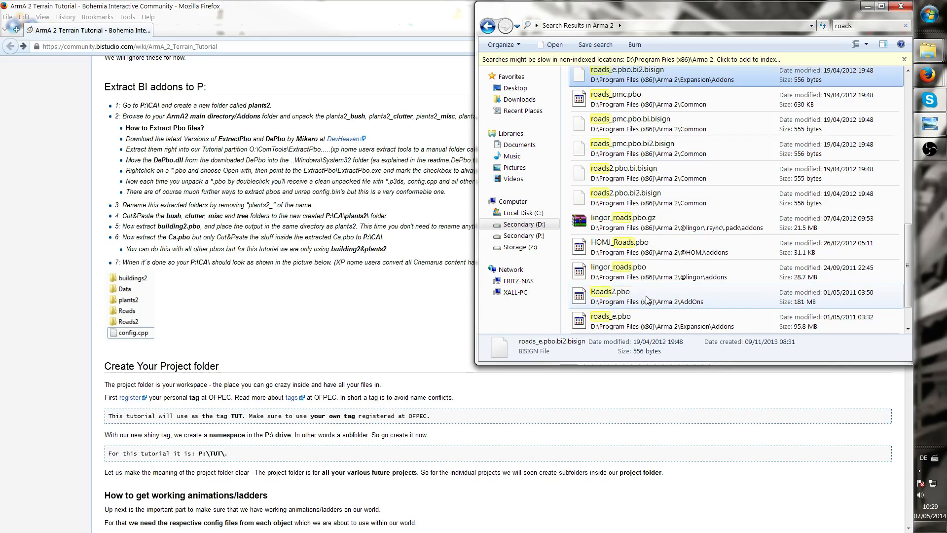
scroll(647, 299, "down", 1)
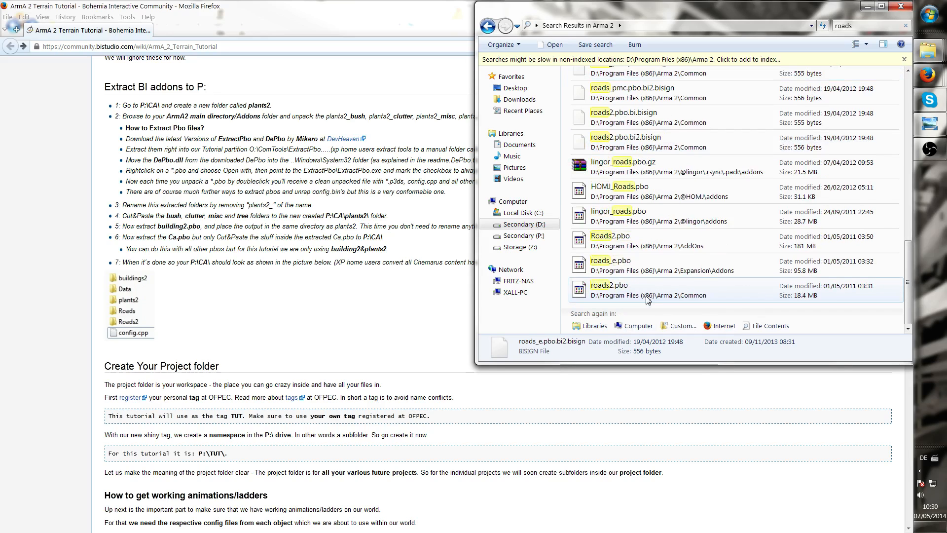
Return to the Arma 2 folder, open AddOns, select the extracted buildings2, plants2 and Roads2 folders, and close the window
left_click(493, 27)
left_click(587, 144)
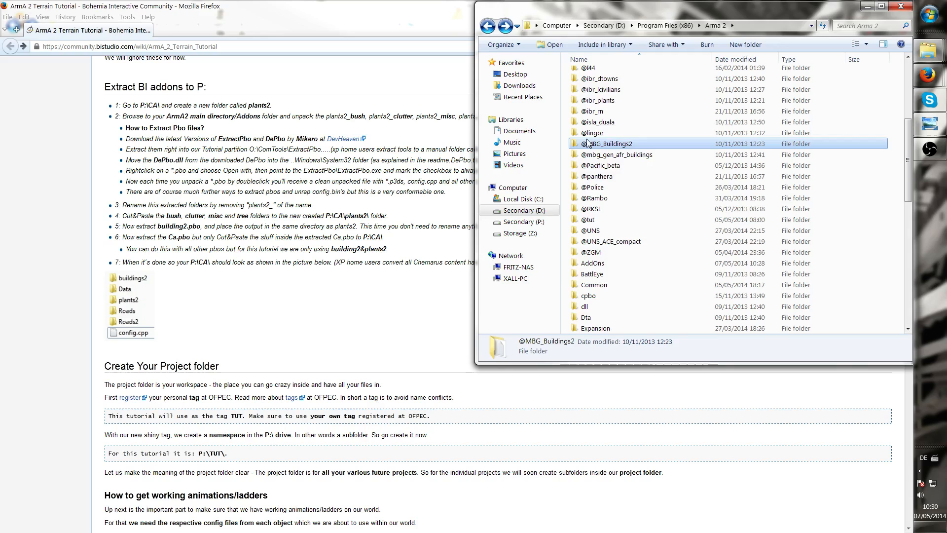
scroll(586, 143, "up", 6)
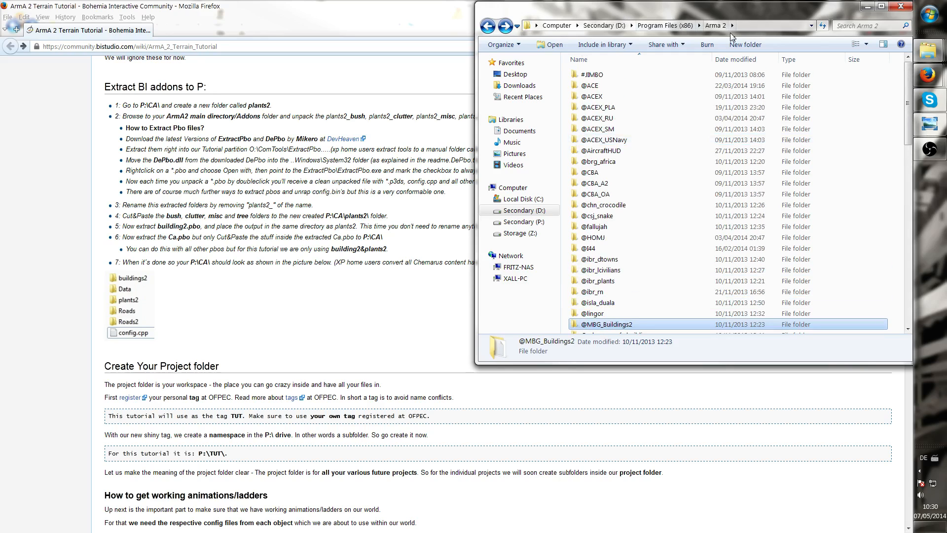
scroll(623, 259, "down", 2)
key("a")
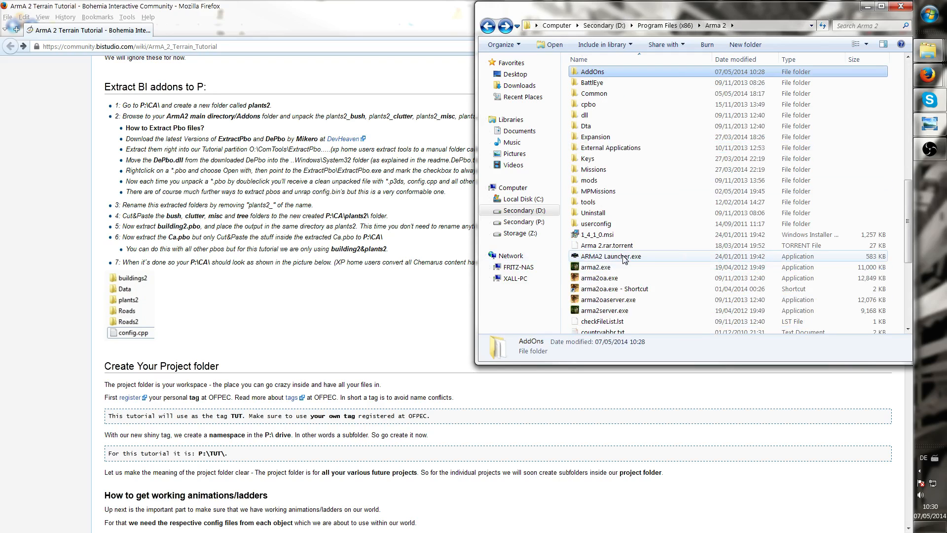
double_click(610, 74)
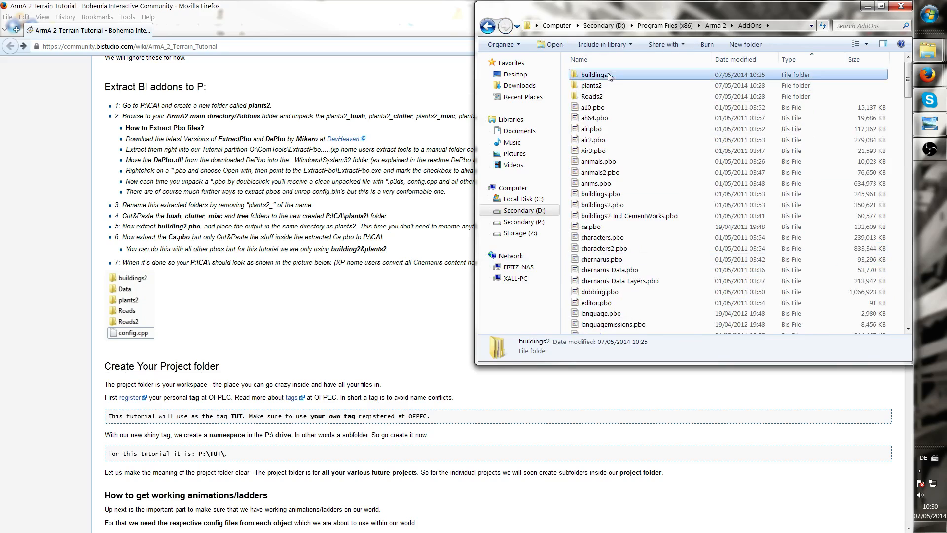
left_click(615, 96, "shift")
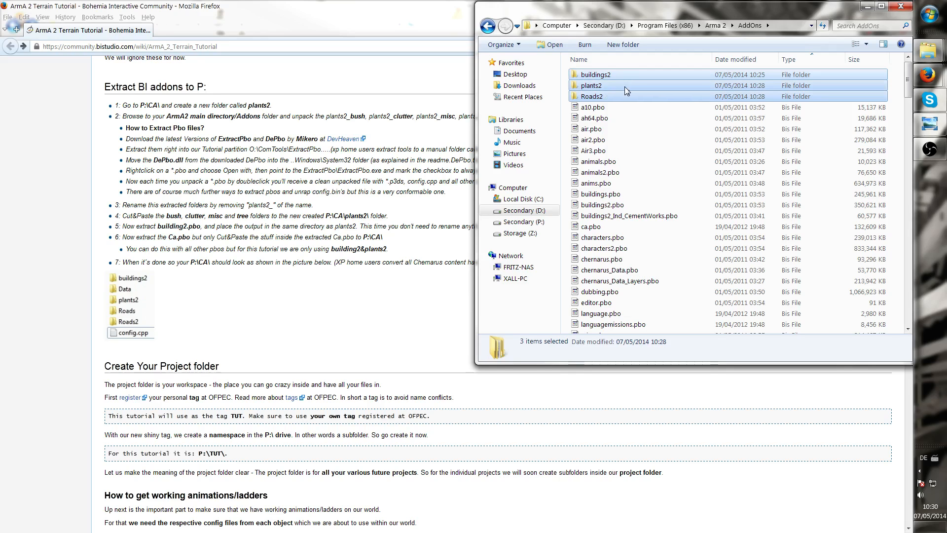
left_click(863, 7)
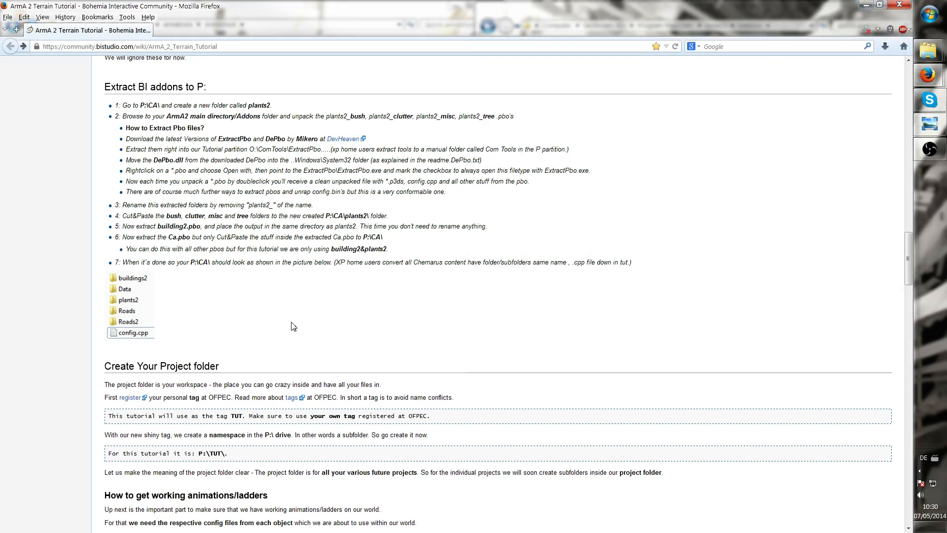
Read through the tutorial's project folder, animations and Visitor 3 sections
scroll(293, 327, "down", 3)
scroll(292, 323, "up", 5)
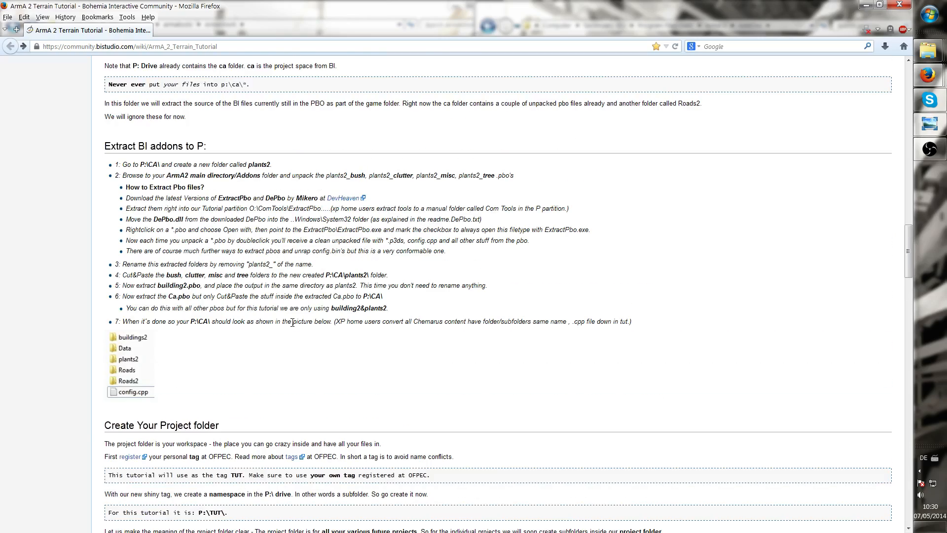
scroll(293, 323, "up", 7)
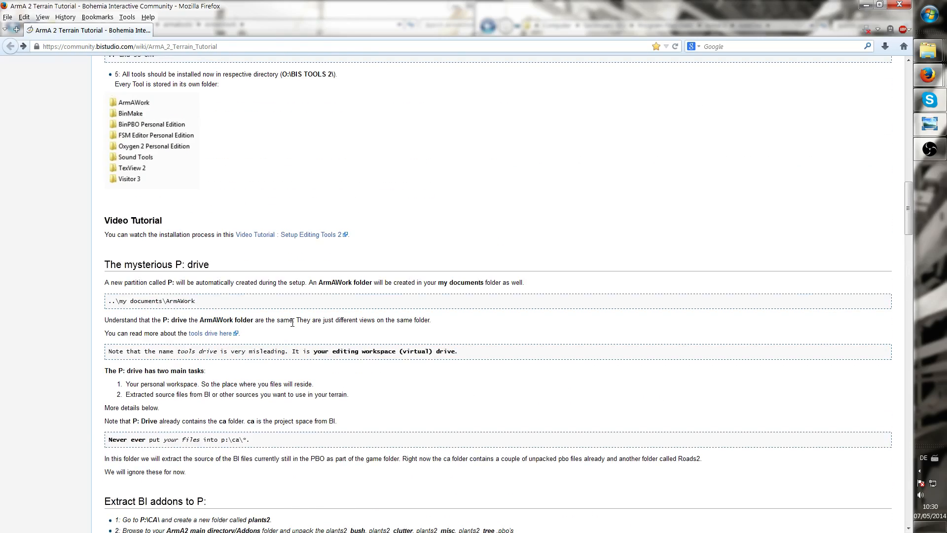
scroll(292, 323, "down", 8)
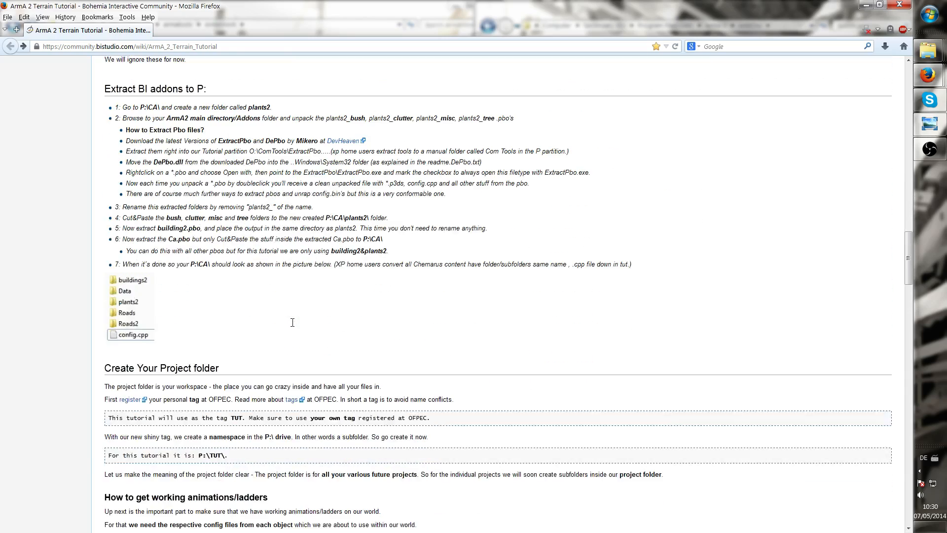
scroll(292, 322, "down", 4)
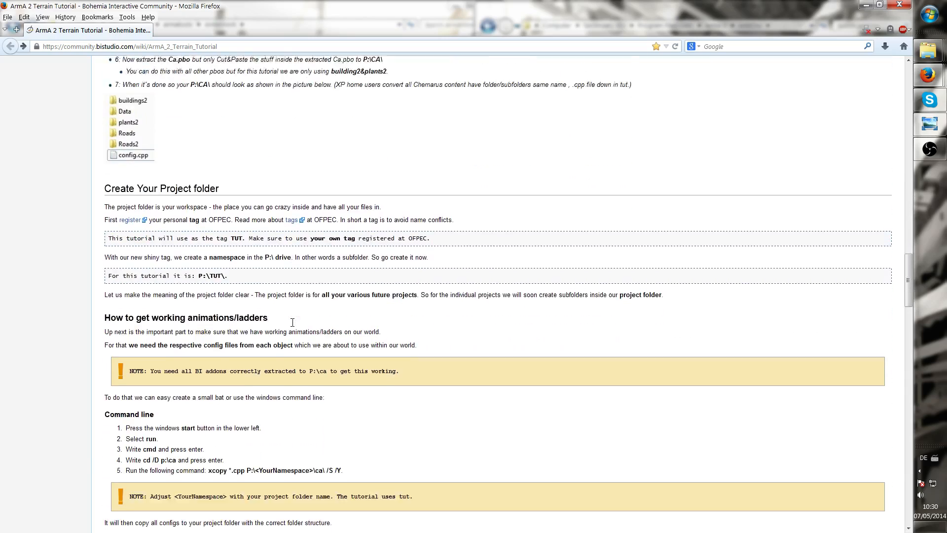
scroll(293, 323, "down", 4)
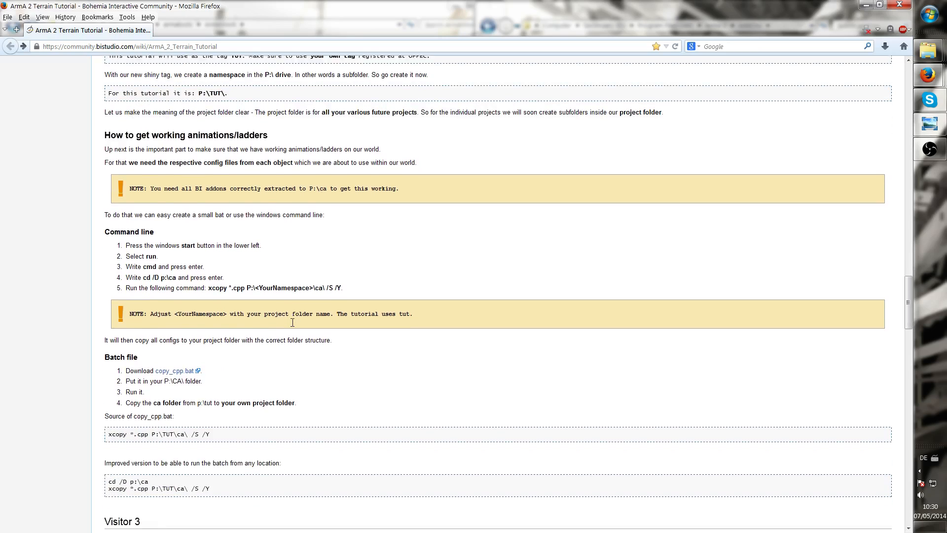
scroll(292, 323, "down", 4)
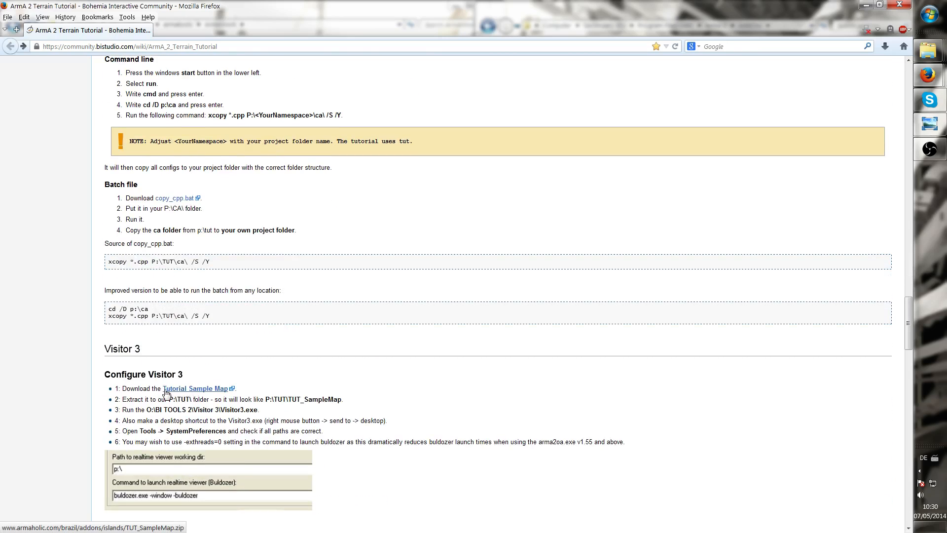
Open the locally stored TUT_SampleMap.zip archive from the Terrain Editors folder in WinRAR
left_click(210, 390)
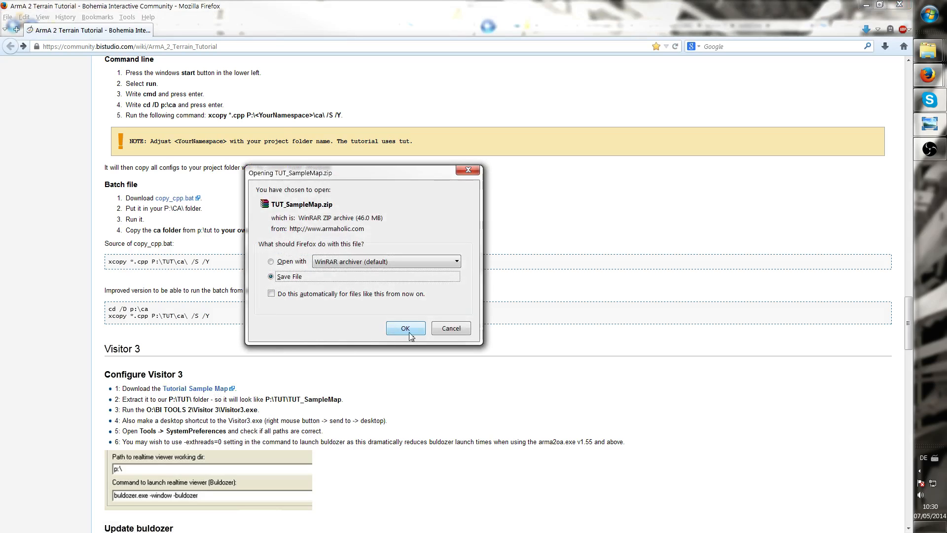
left_click(473, 173)
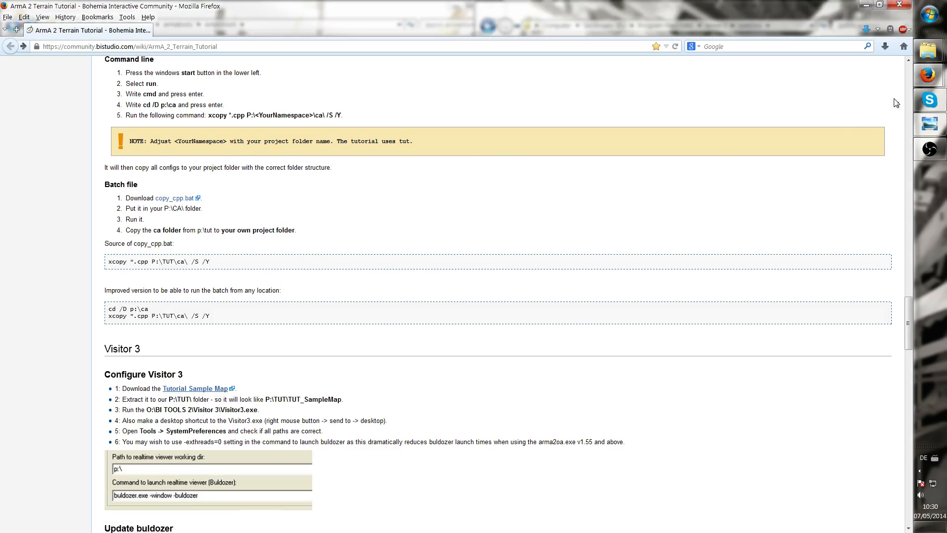
mouse_move(938, 56)
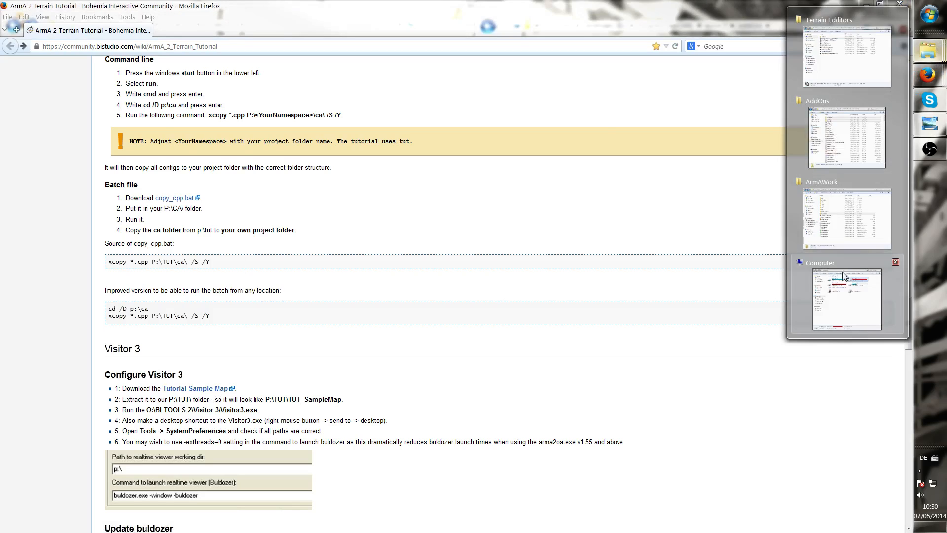
mouse_move(845, 288)
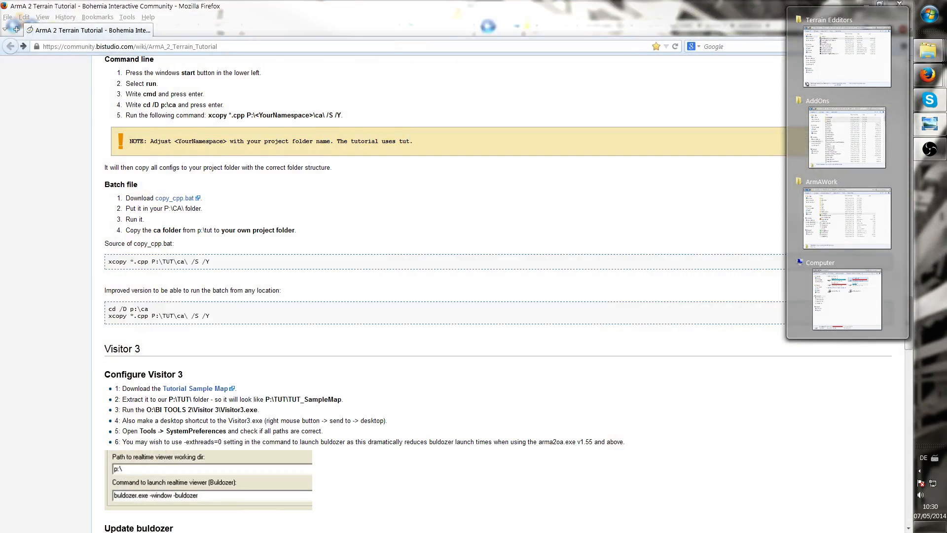
left_click(846, 57)
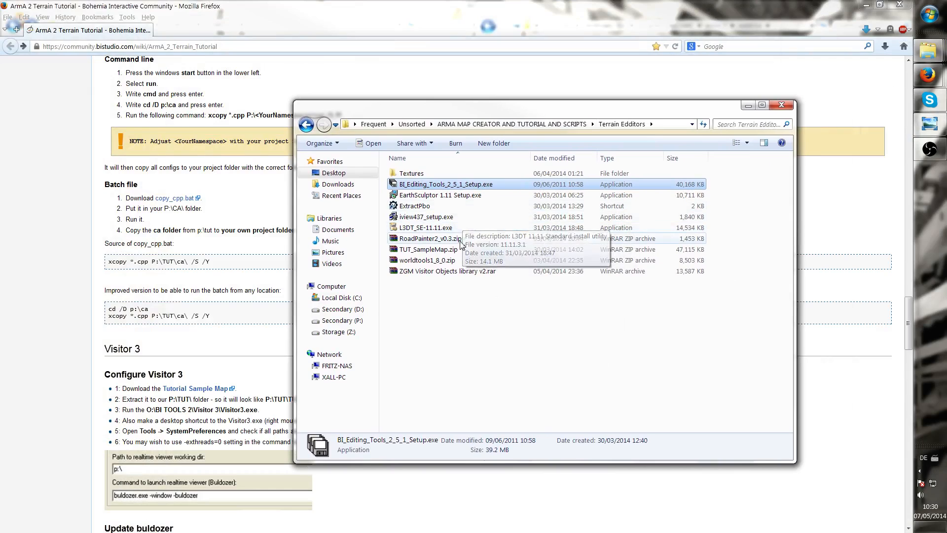
left_click(455, 249)
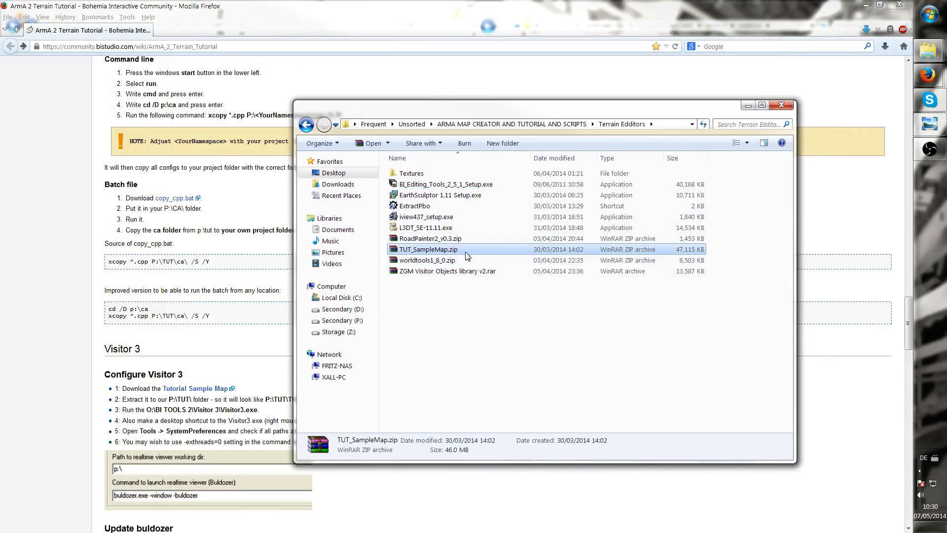
double_click(457, 251)
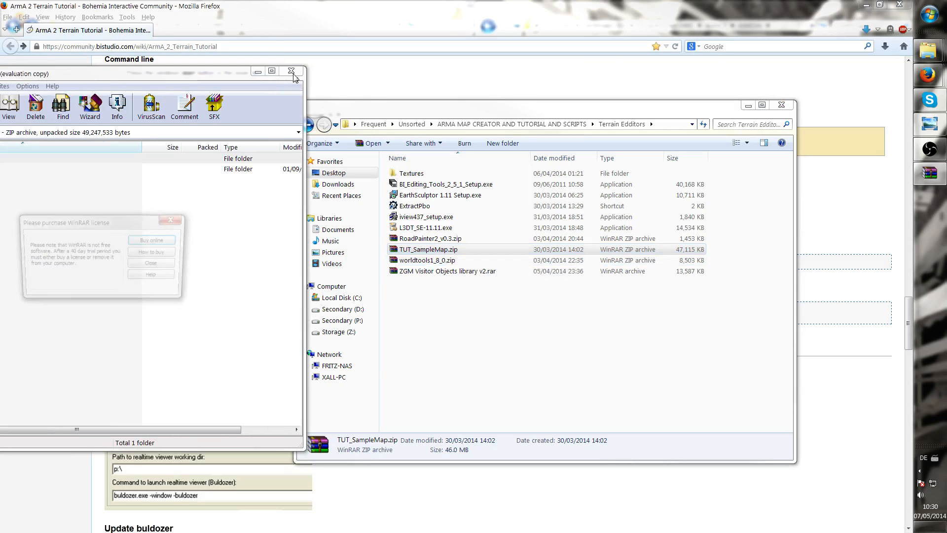
left_click(174, 219)
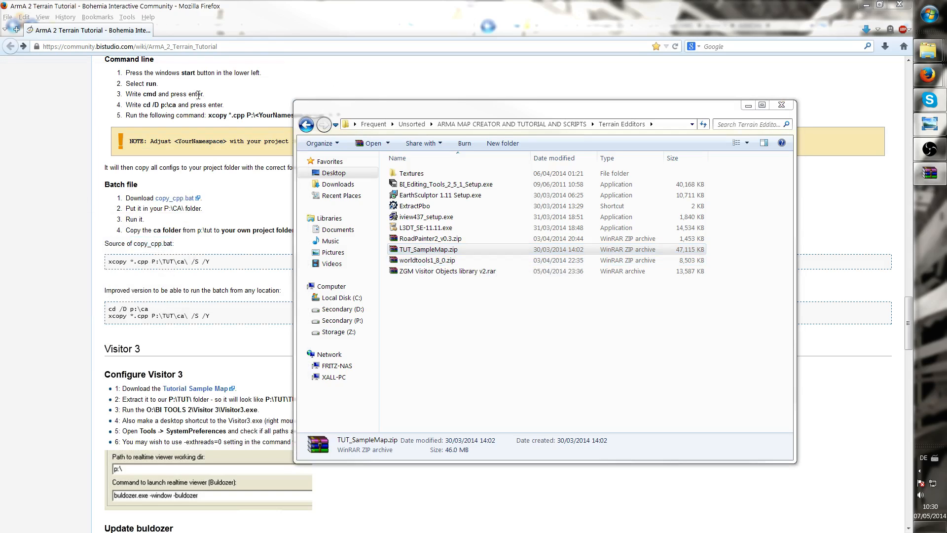
Open the ArmAWork Workspace folder and place the WinRAR window beside it
left_click_drag(323, 100, 812, 115)
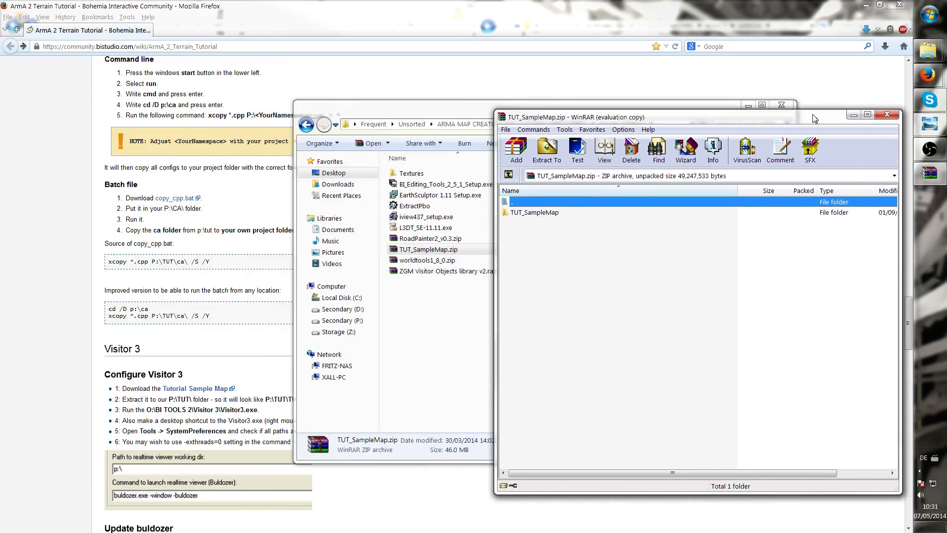
left_click_drag(432, 114, 946, 148)
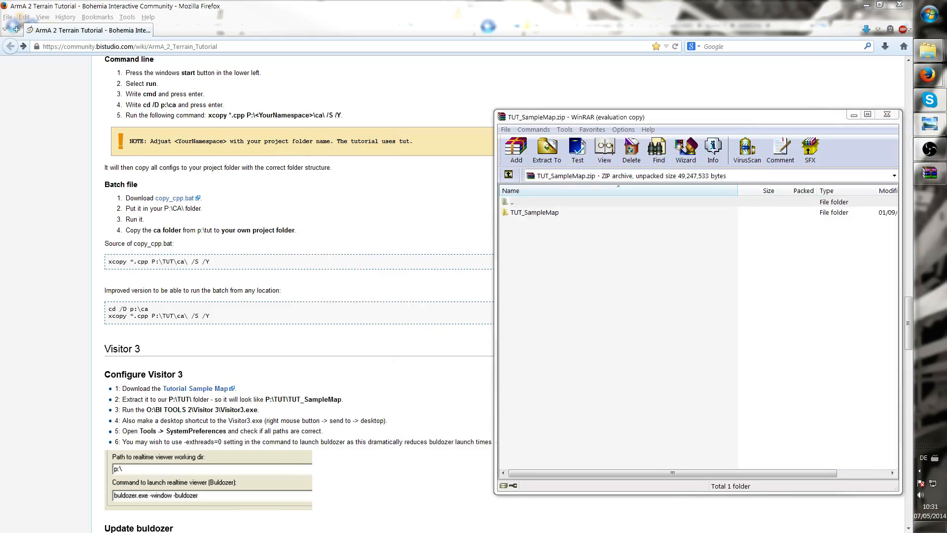
mouse_move(830, 134)
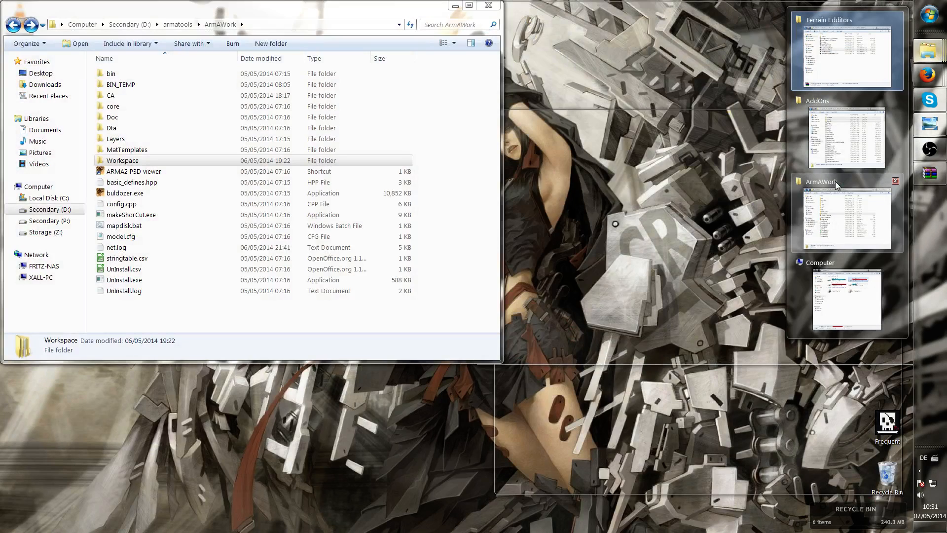
left_click(836, 184)
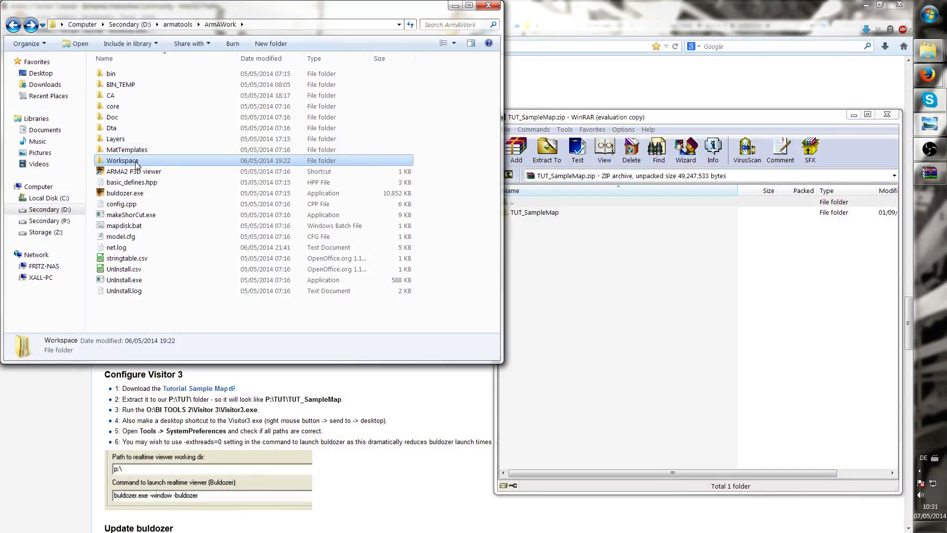
double_click(137, 164)
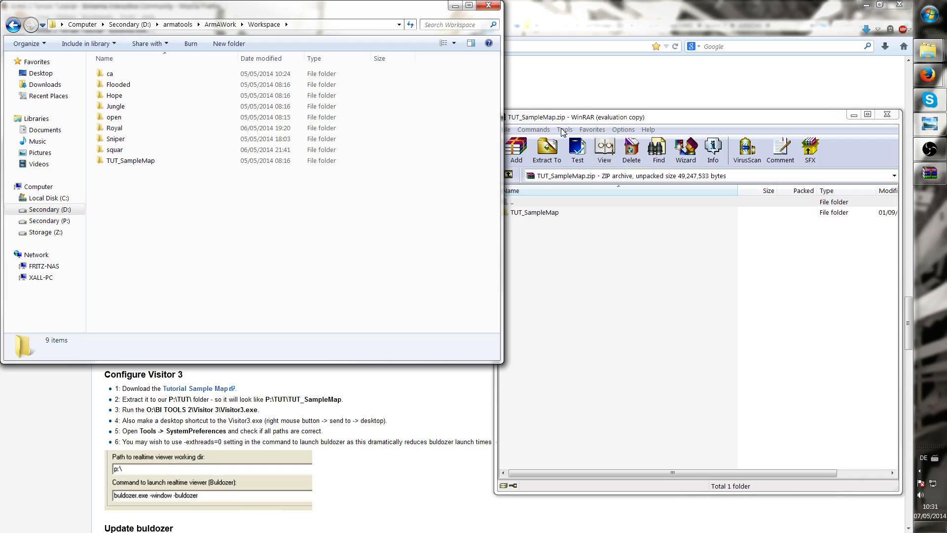
left_click_drag(560, 120, 541, 94)
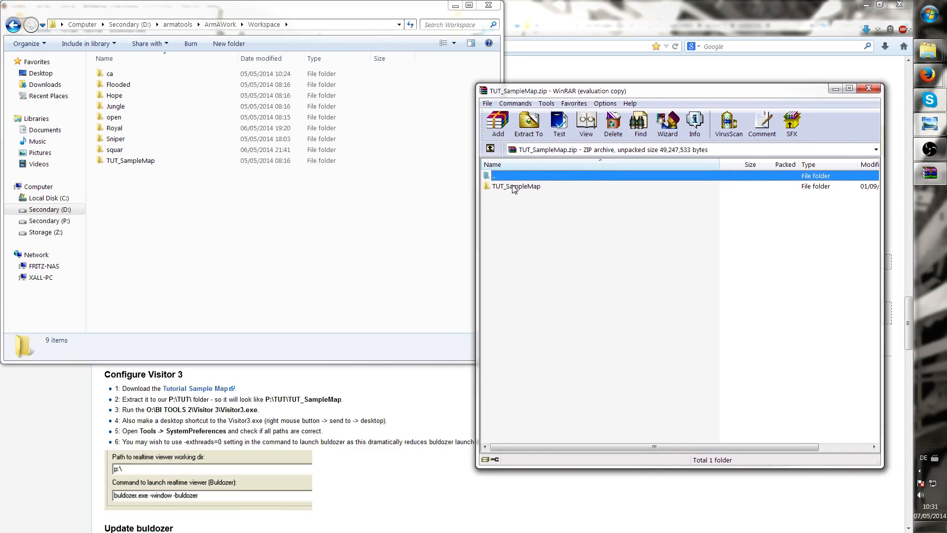
Extract the TUT_SampleMap folder from the archive into the Workspace folder and close WinRAR
left_click_drag(514, 189, 241, 232)
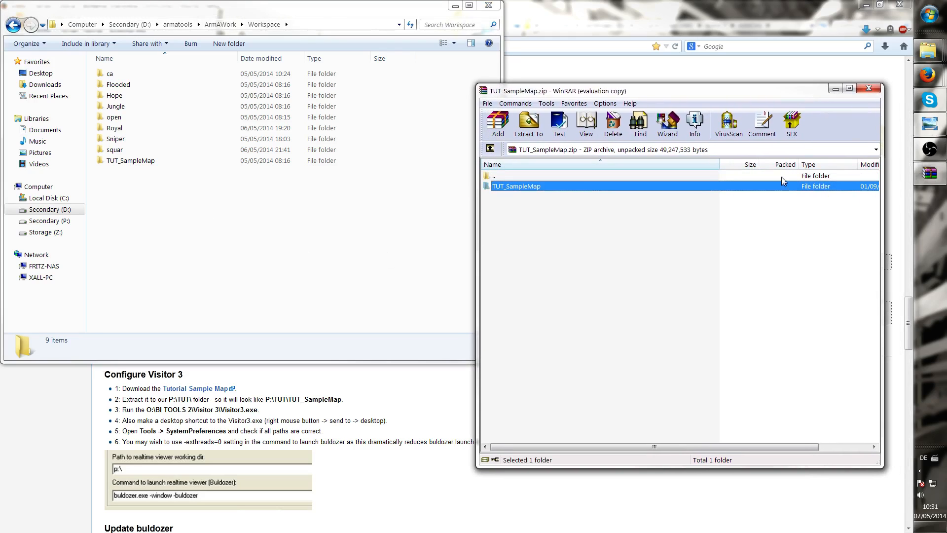
left_click(868, 90)
Open the extracted TUT_SampleMap folder, look over its map files, and open its Source folder
double_click(119, 161)
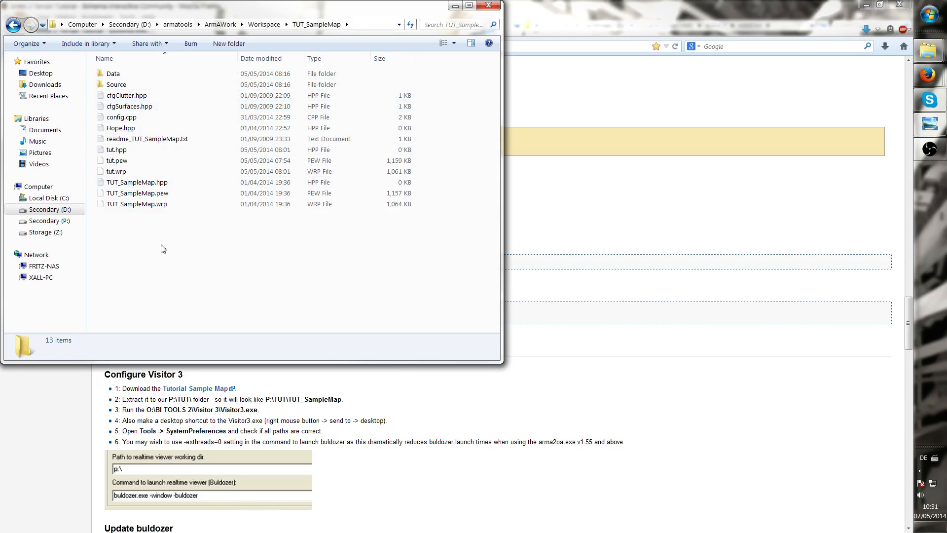
left_click(118, 171)
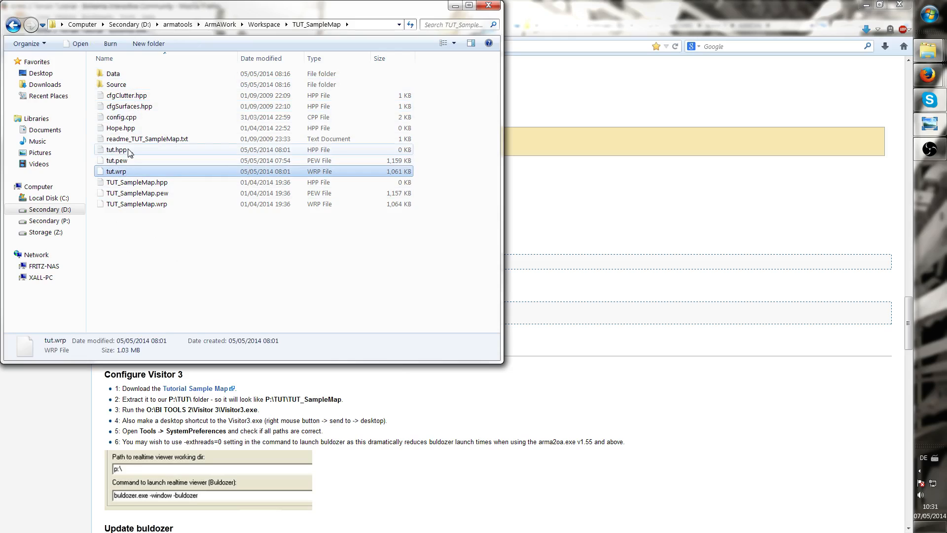
left_click(129, 154, "shift")
left_click(173, 258)
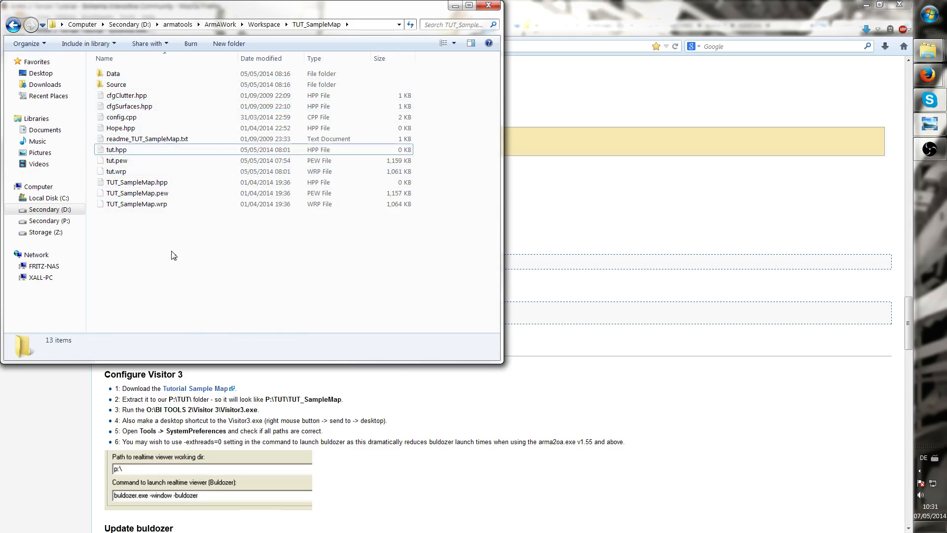
left_click(124, 162)
left_click(122, 172, "shift")
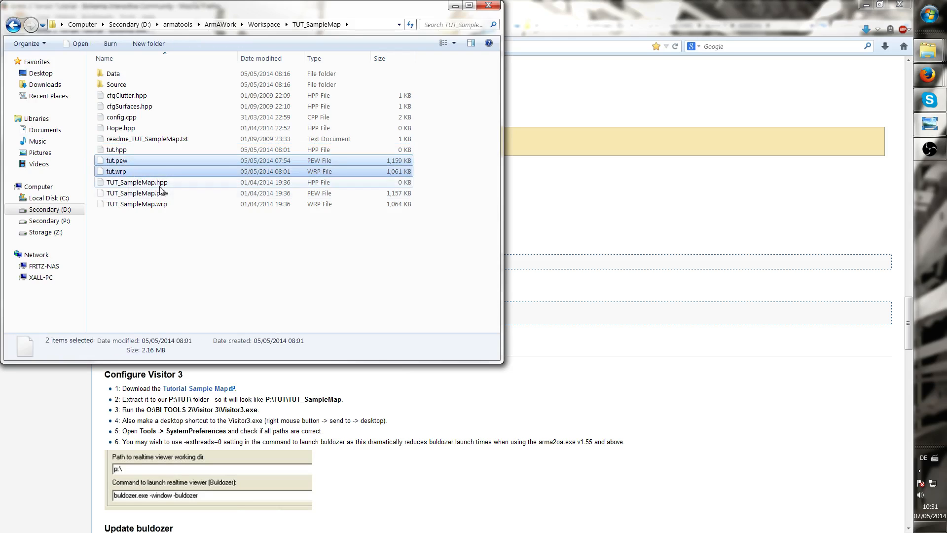
left_click(175, 249)
double_click(120, 85)
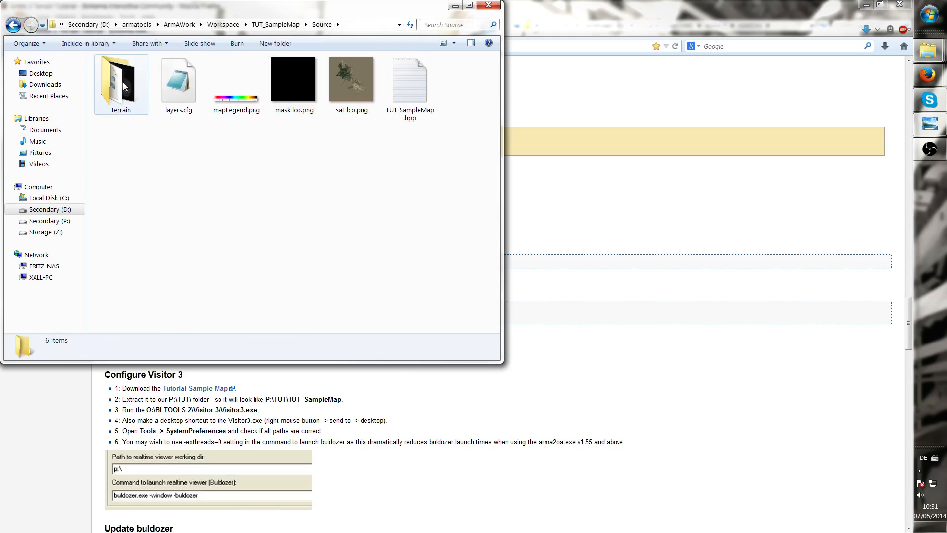
Open sat_lco.png in the photo viewer, maximise it, and examine the satellite image zoomed in, then close it
left_click(348, 93)
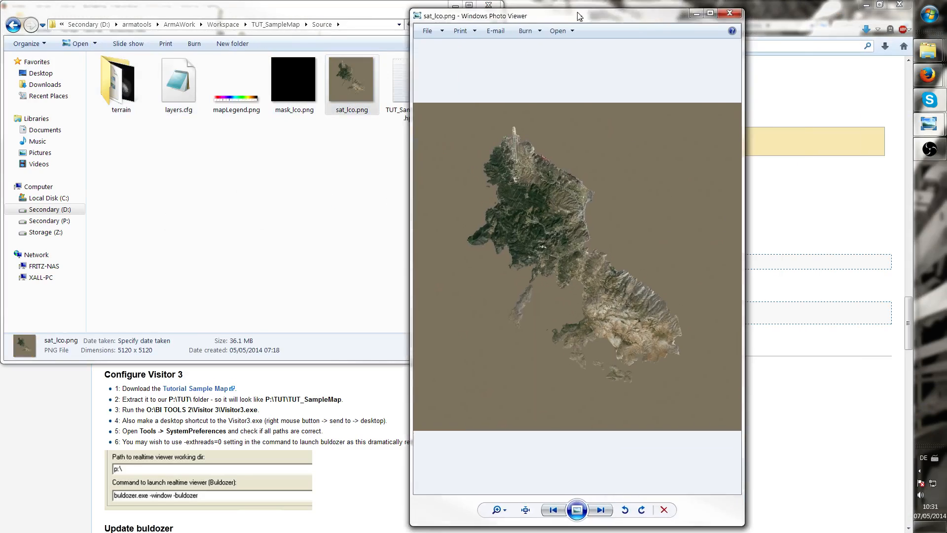
left_click_drag(577, 16, 473, 31)
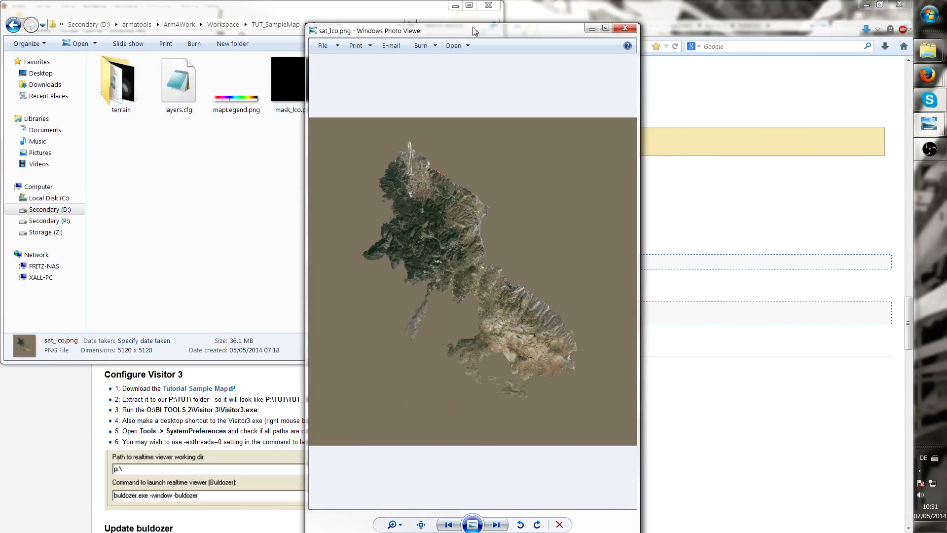
double_click(474, 31)
scroll(447, 176, "up", 4)
scroll(434, 178, "up", 2)
left_click_drag(649, 443, 421, 182)
left_click_drag(475, 220, 347, 91)
left_click_drag(517, 321, 356, 121)
left_click_drag(344, 276, 400, 202)
scroll(396, 215, "down", 2)
scroll(404, 291, "down", 4)
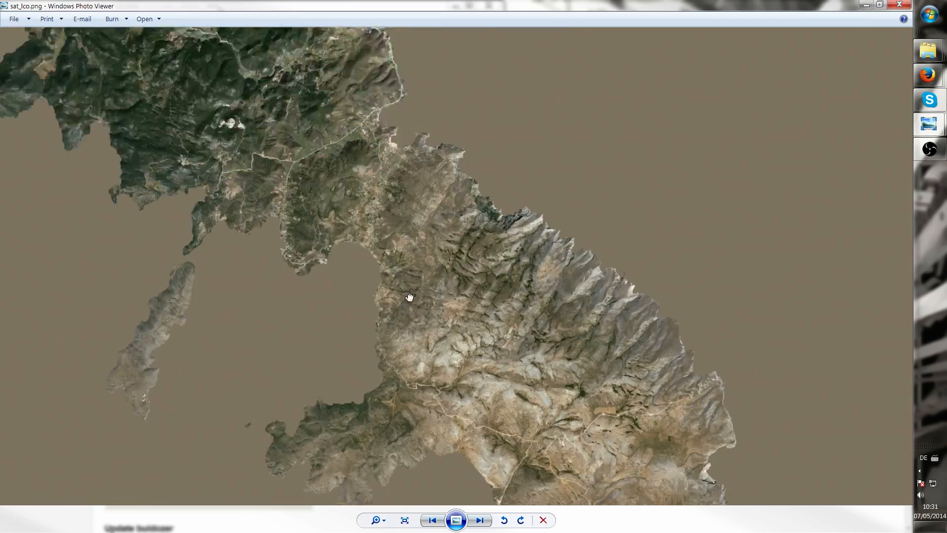
scroll(349, 109, "up", 4)
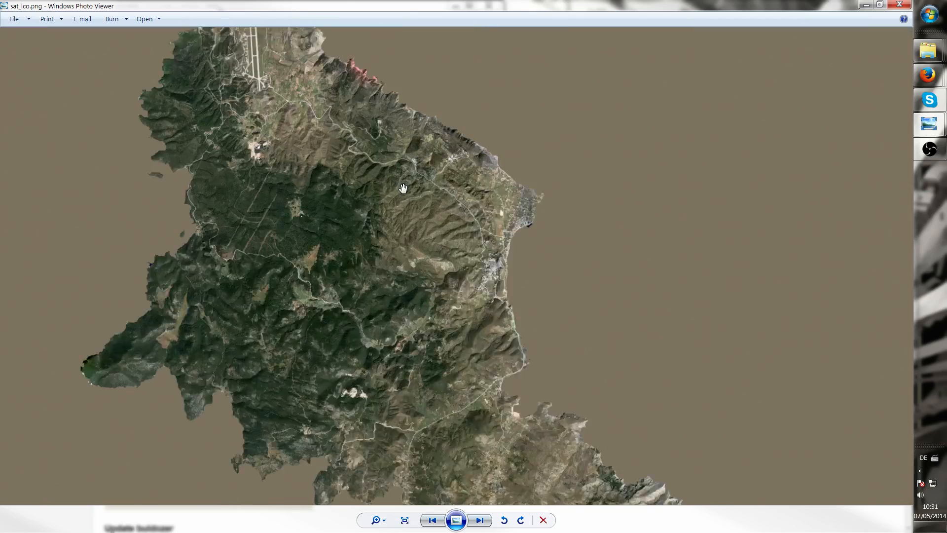
scroll(317, 137, "up", 2)
scroll(454, 212, "up", 2)
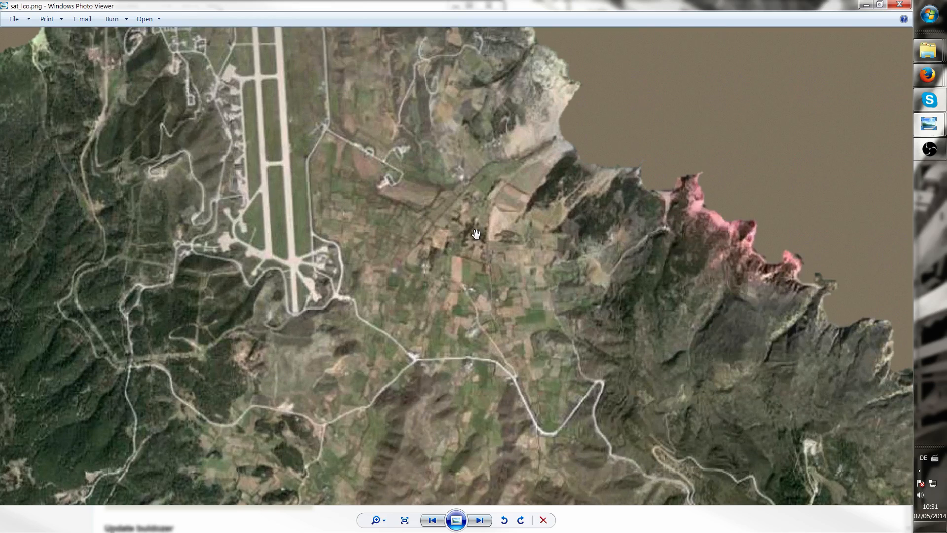
left_click(899, 5)
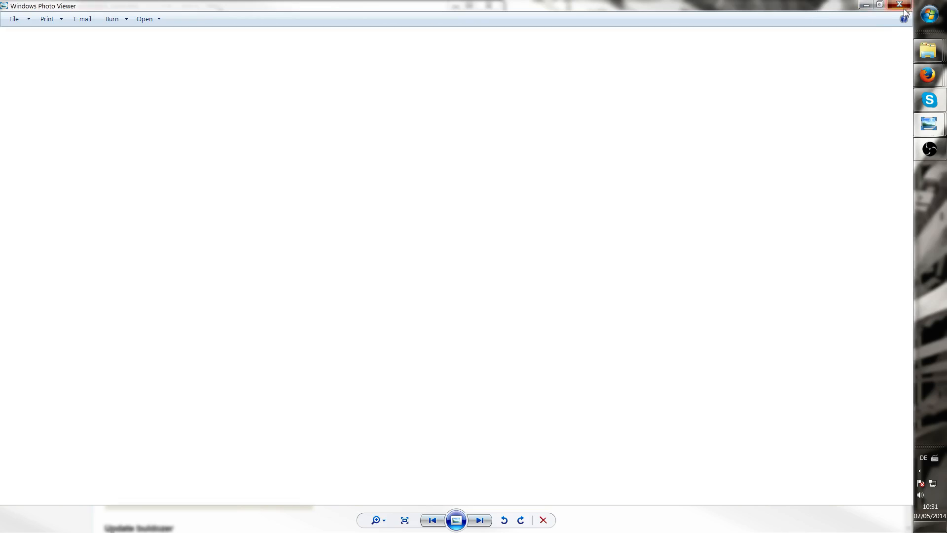
Navigate back up to the ArmAWork folder, open its CA folder, and move the window aside
left_click_drag(184, 14, 497, 137)
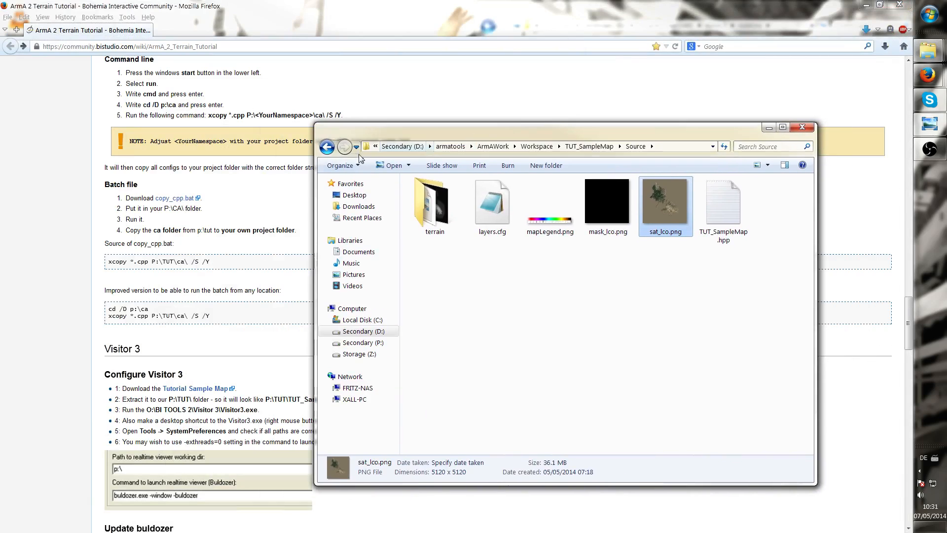
left_click(325, 147)
left_click(328, 147)
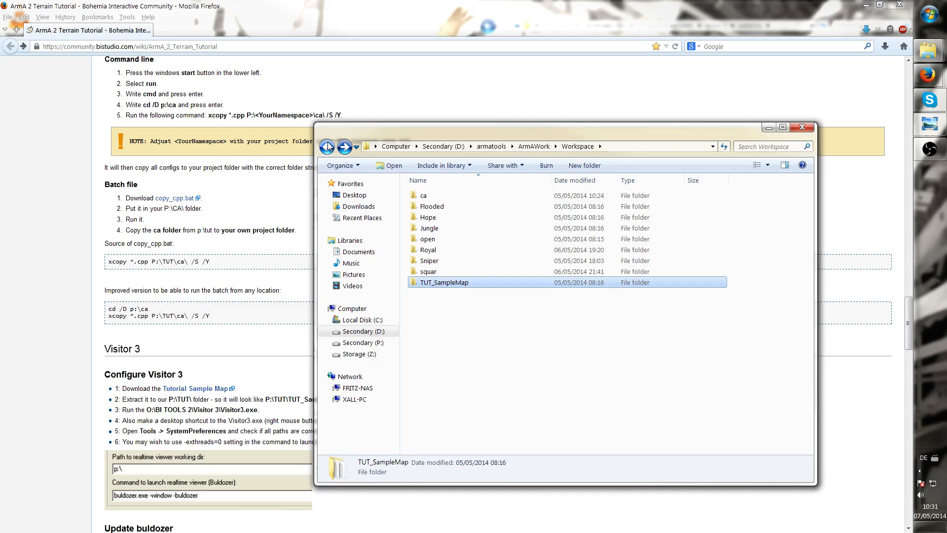
left_click(328, 146)
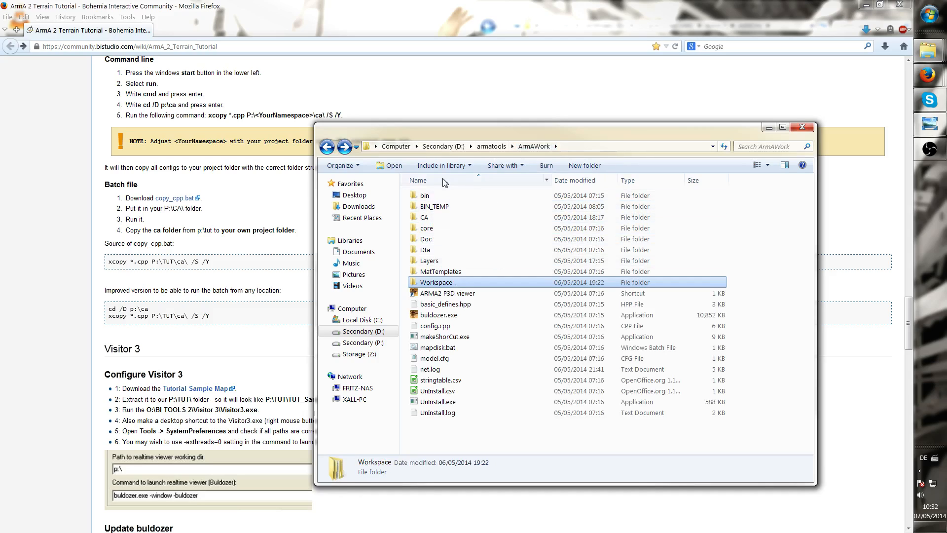
left_click(444, 222)
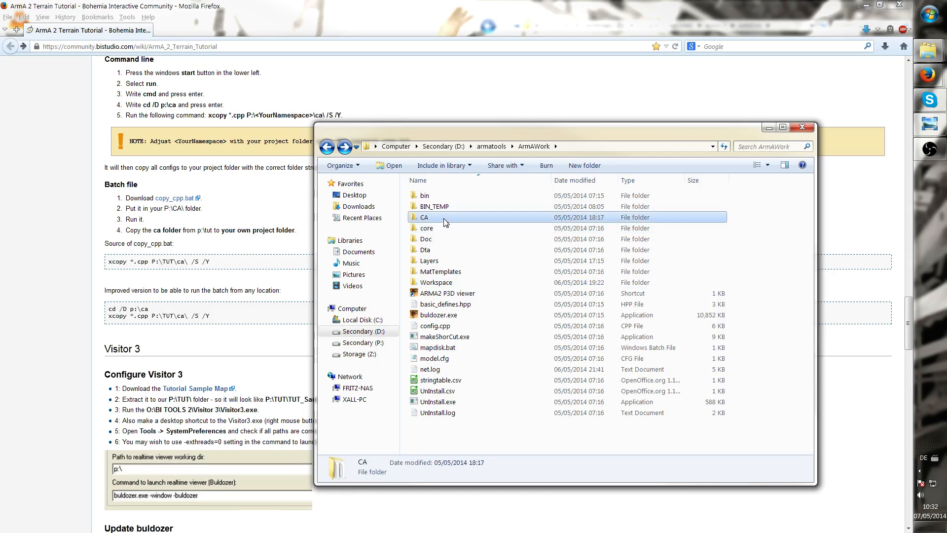
mouse_move(437, 215)
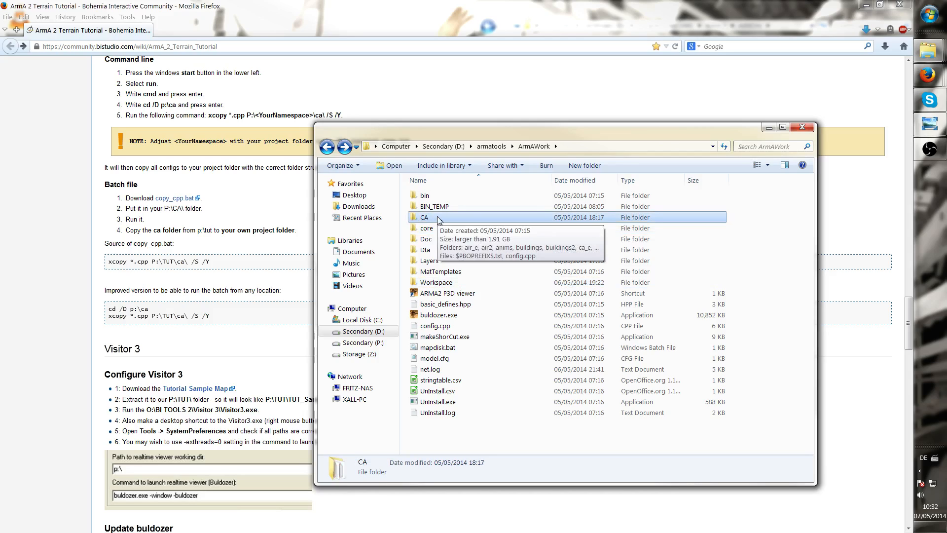
double_click(451, 217)
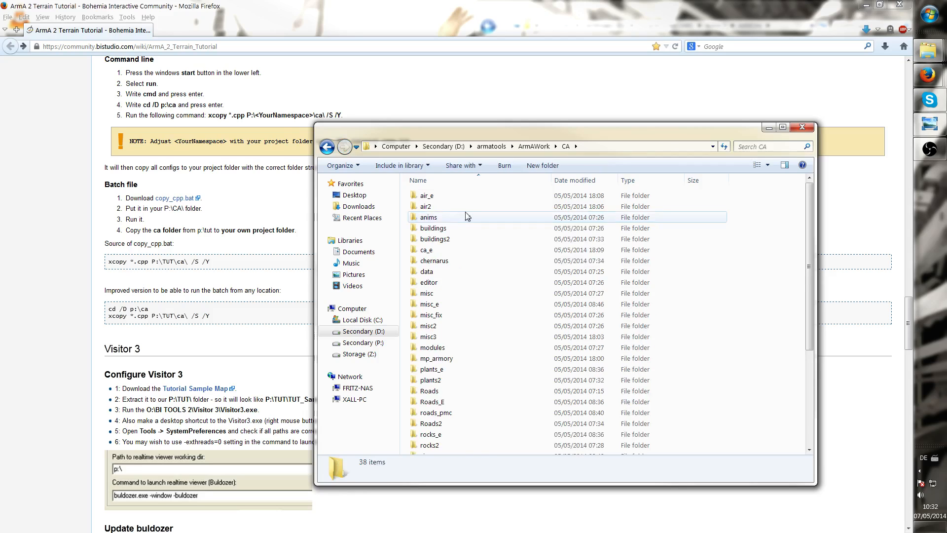
left_click(472, 197)
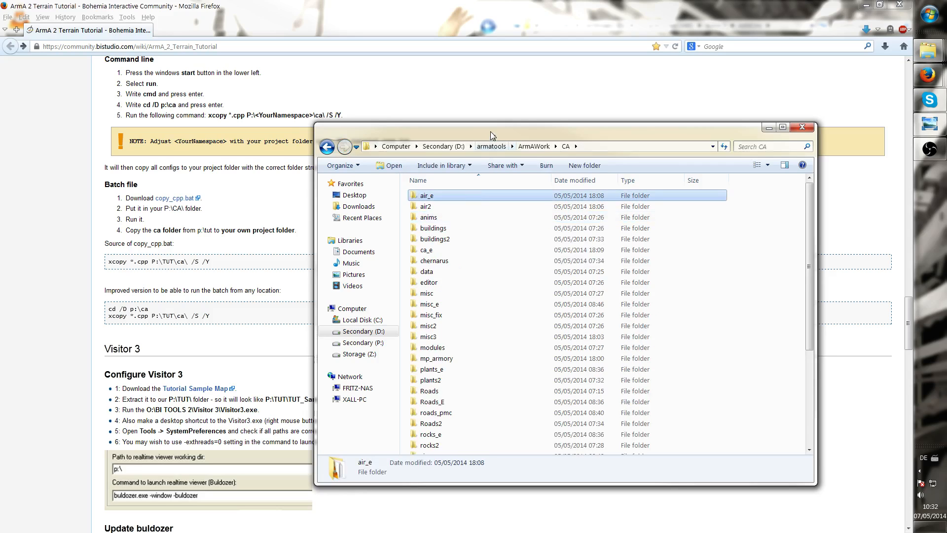
left_click_drag(493, 135, 230, 56)
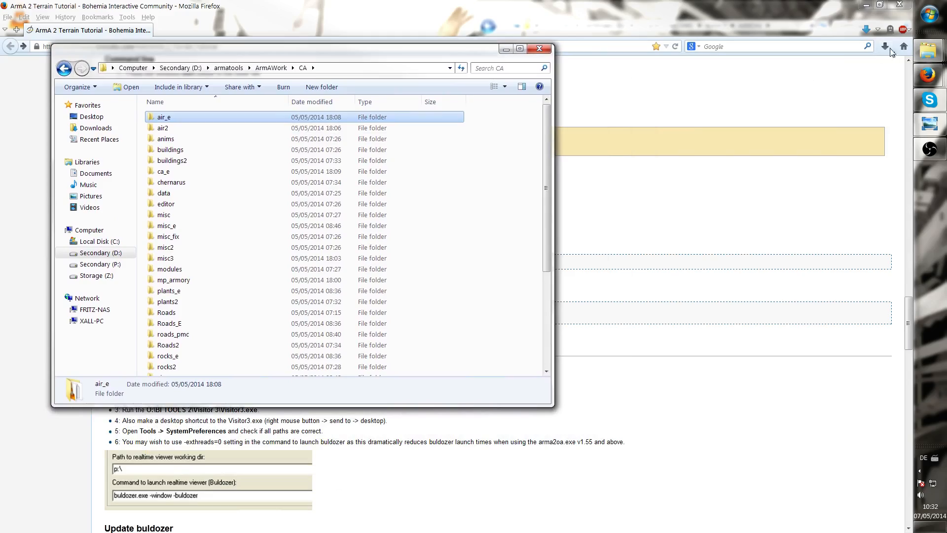
Bring the Arma 2 AddOns window forward and arrange it beside the CA folder window
left_click(928, 49)
mouse_move(839, 153)
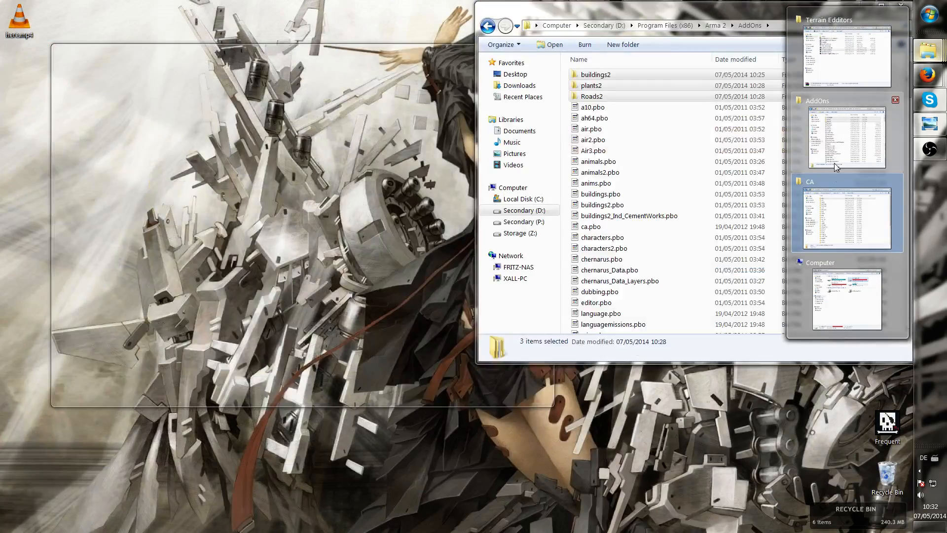
left_click(836, 133)
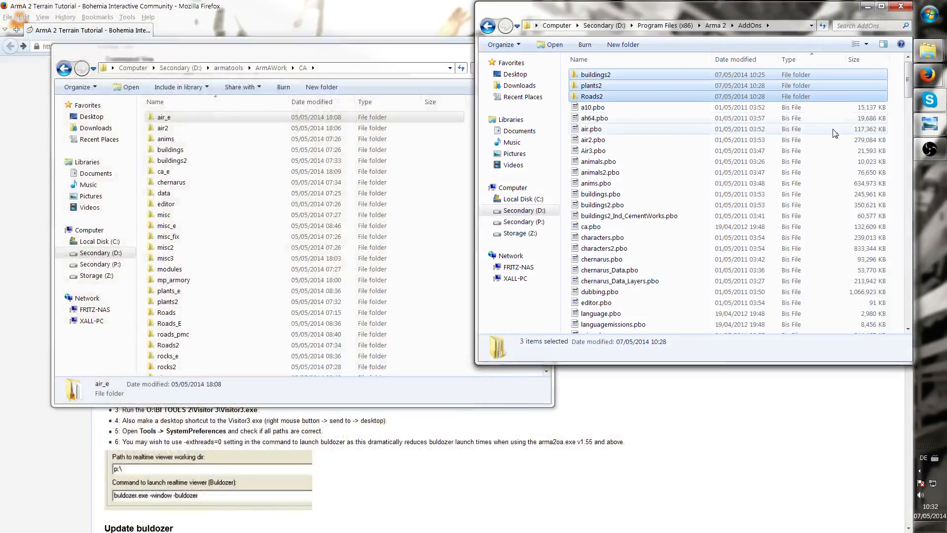
left_click_drag(747, 22, 603, 61)
left_click_drag(342, 60, 308, 61)
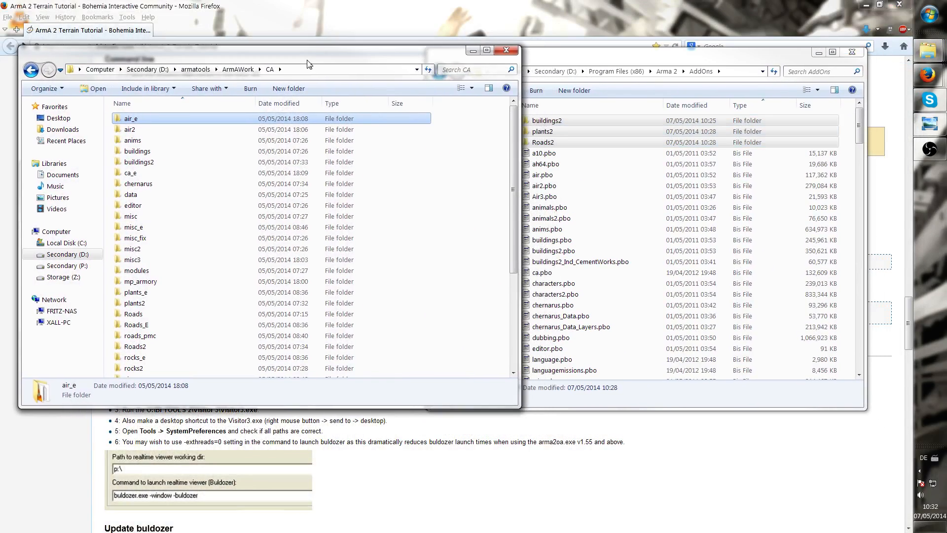
Compare the CA subfolders against the pbo files listed in the AddOns folder
left_click(592, 154)
scroll(592, 155, "down", 2)
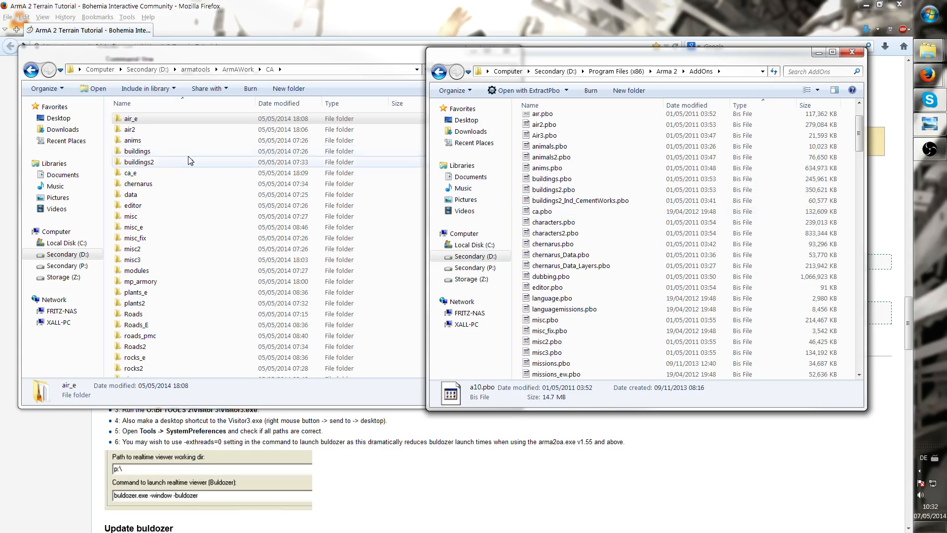
left_click(179, 216)
left_click(547, 211)
left_click(546, 320)
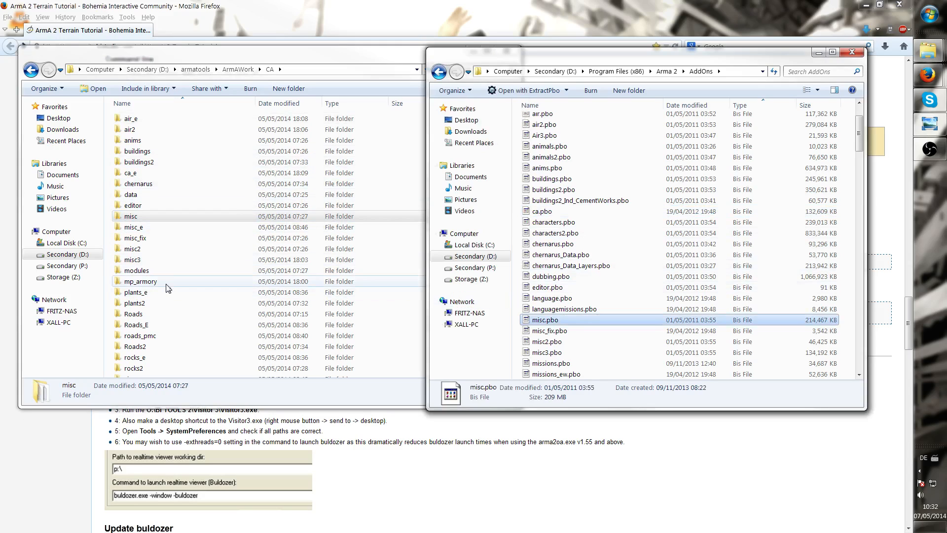
left_click(147, 281)
left_click(552, 146)
scroll(562, 153, "down", 5)
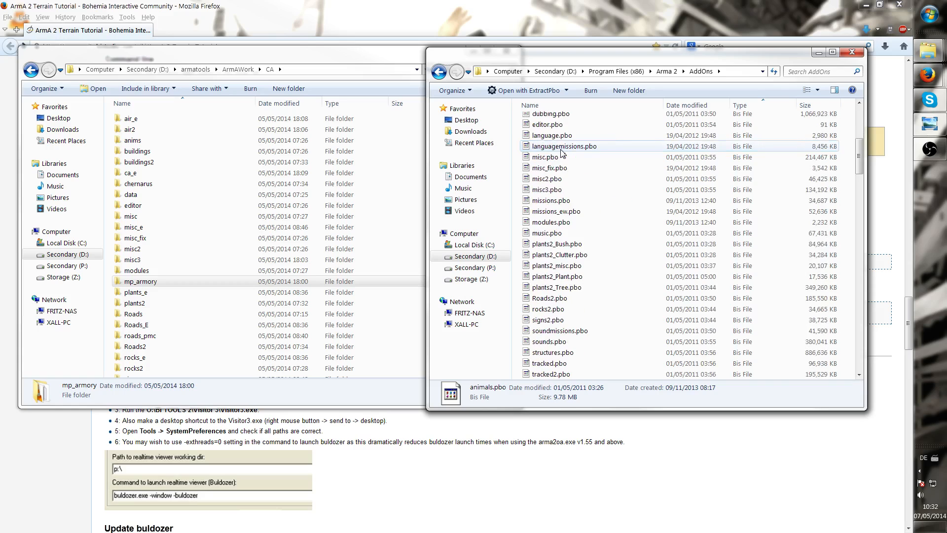
scroll(561, 153, "up", 7)
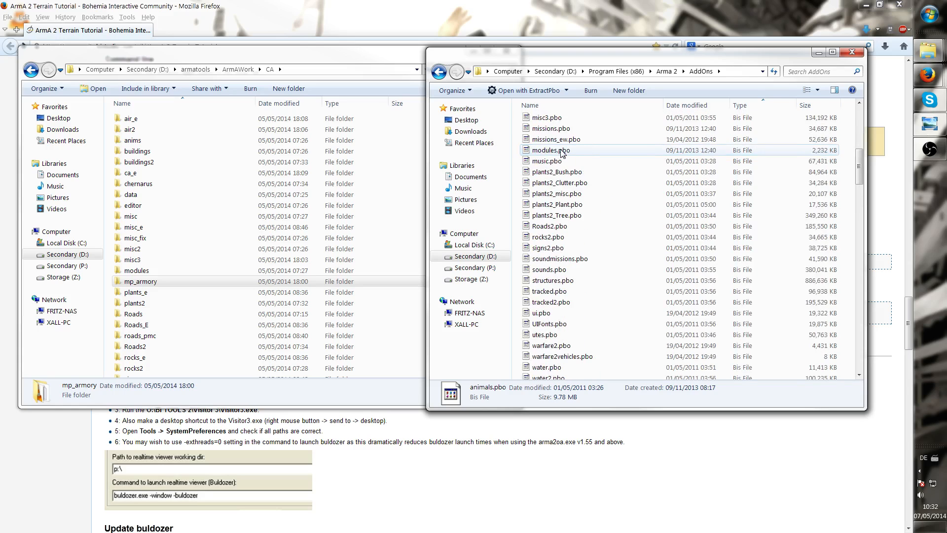
left_click(271, 173)
scroll(271, 176, "down", 4)
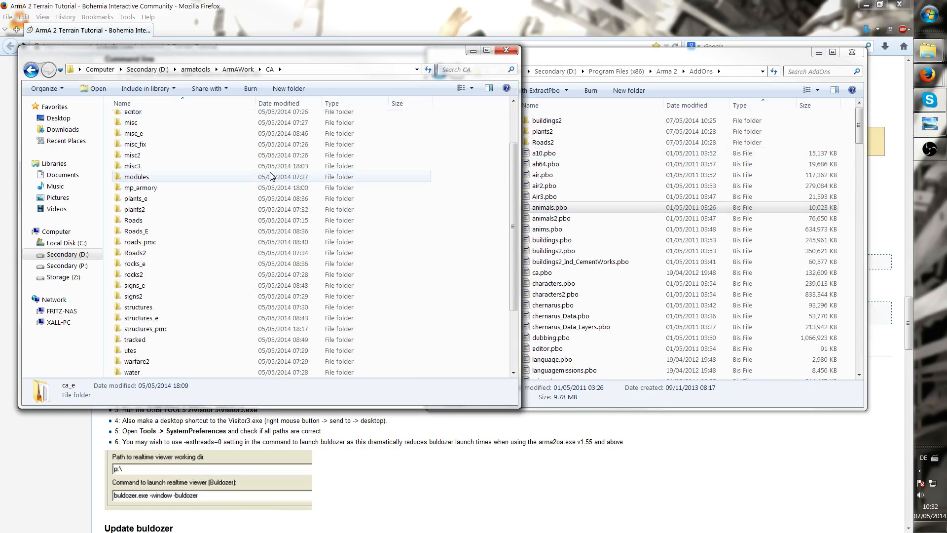
scroll(270, 175, "up", 4)
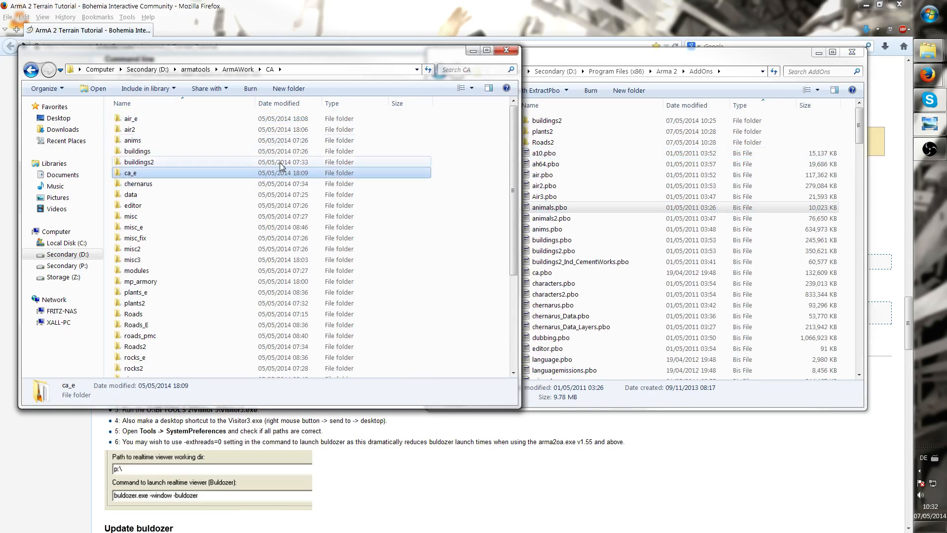
Inspect the contents of the air2, data and misc subfolders inside CA
left_click(150, 130)
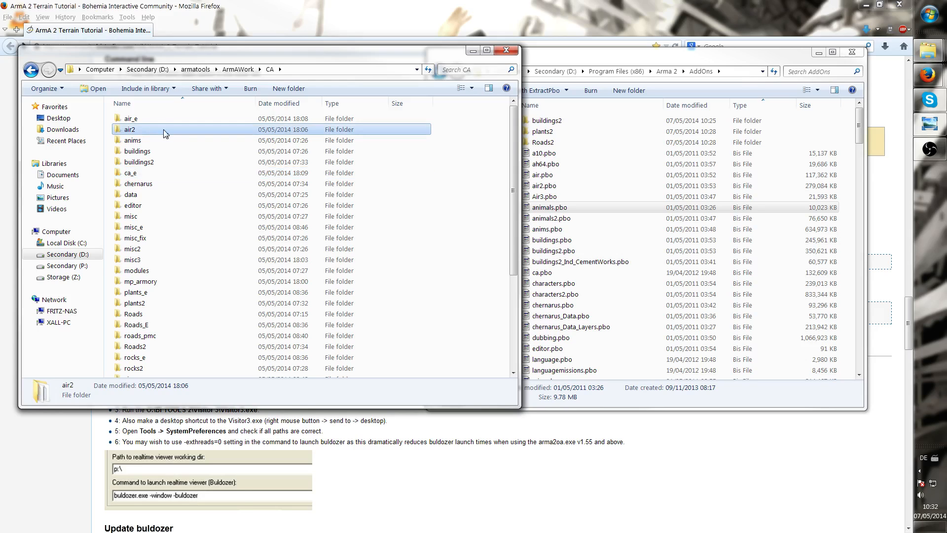
double_click(165, 132)
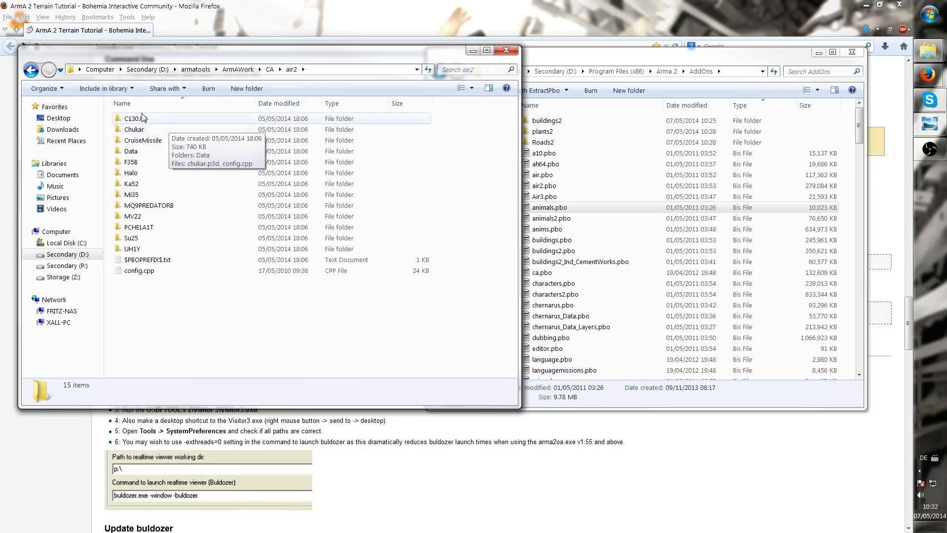
left_click(30, 69)
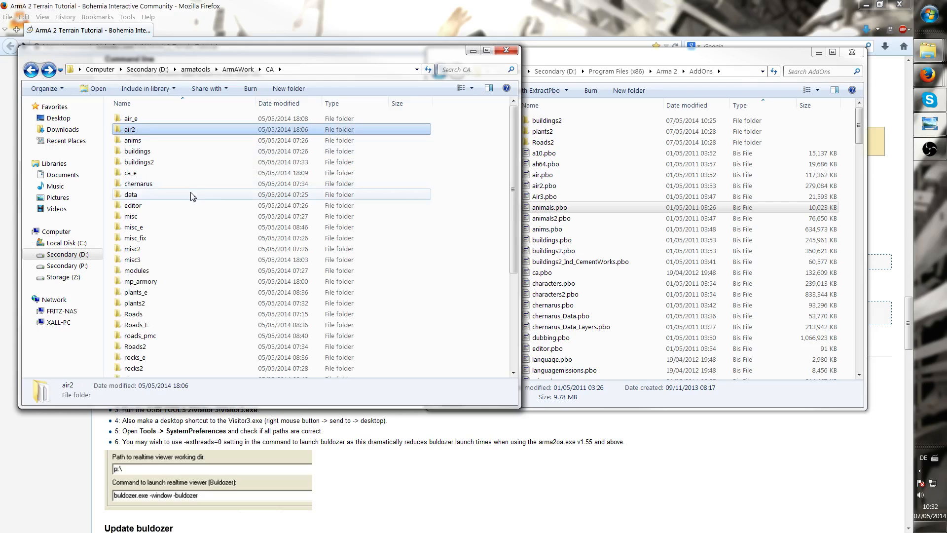
double_click(196, 196)
scroll(161, 232, "down", 1)
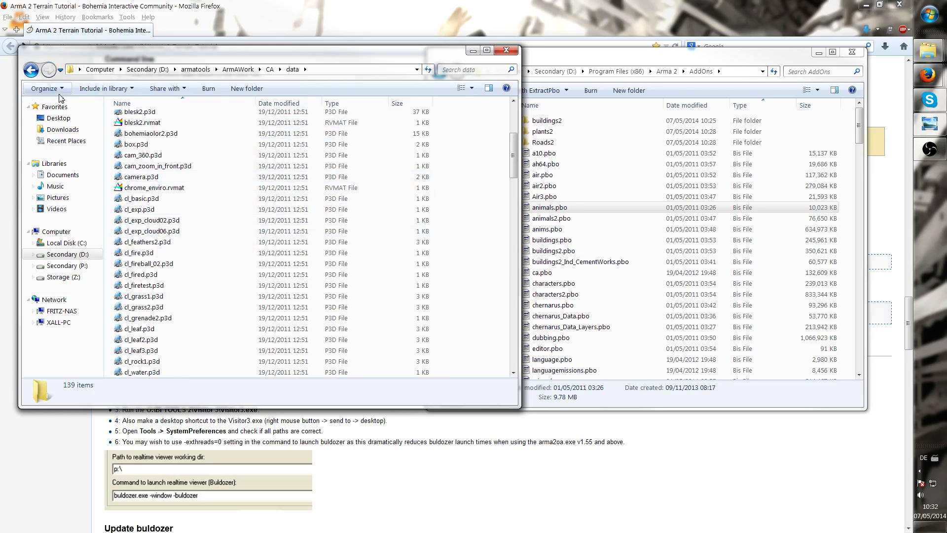
left_click(31, 69)
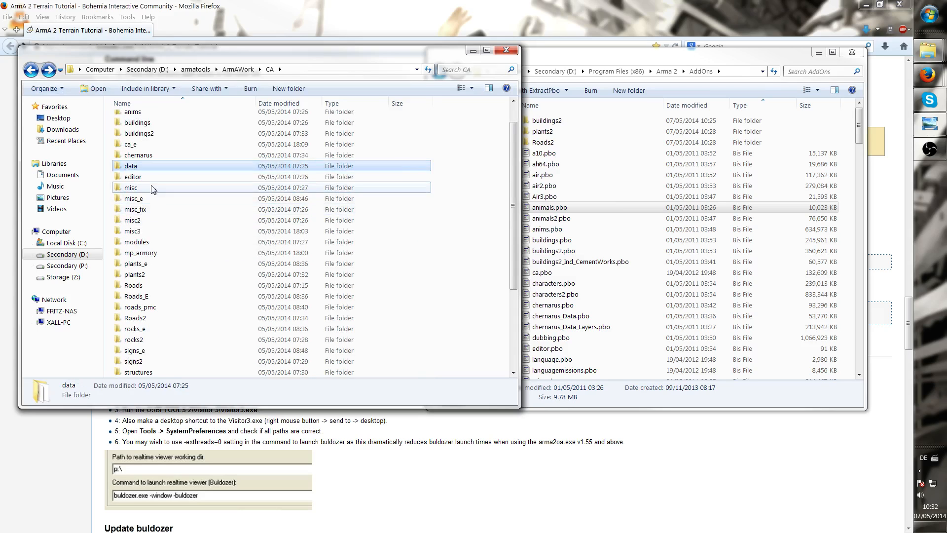
double_click(163, 188)
scroll(149, 213, "down", 2)
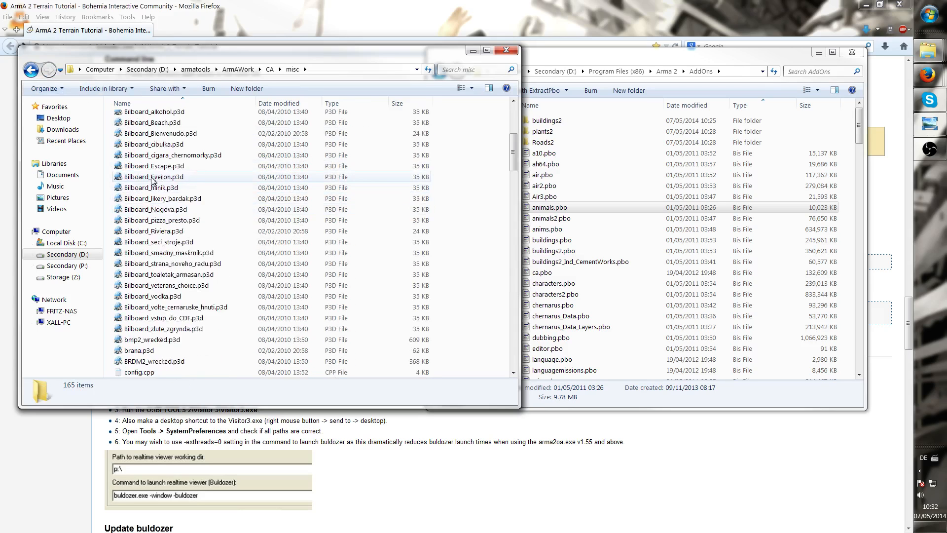
Extract misc.pbo from the Arma 2 AddOns folder with ExtractPbo and close the console
scroll(150, 197, "up", 3)
left_click(545, 164)
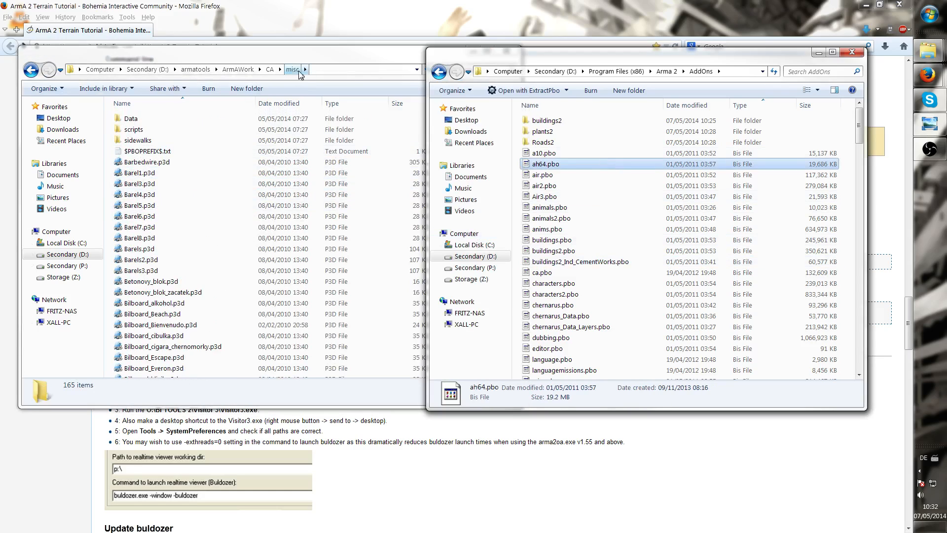
left_click(669, 284)
scroll(656, 256, "down", 8)
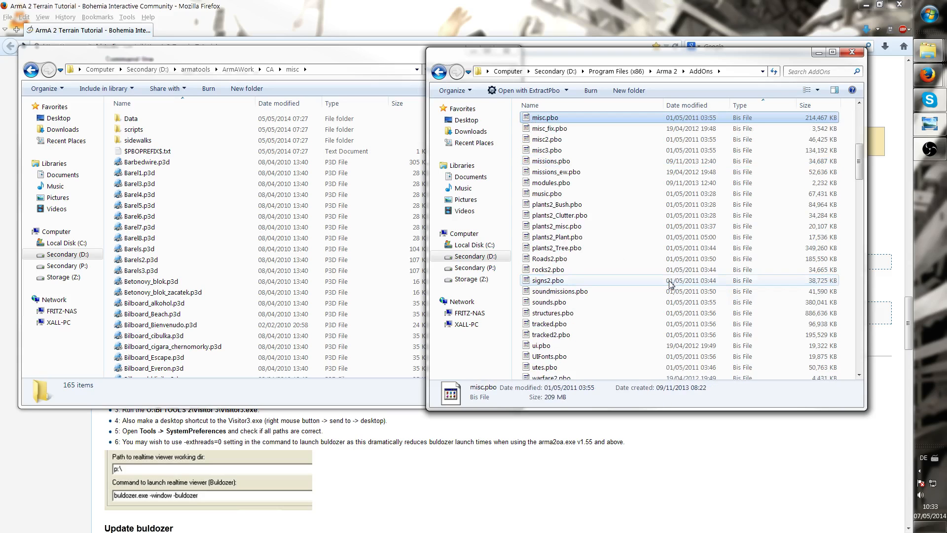
left_click(554, 118)
double_click(554, 119)
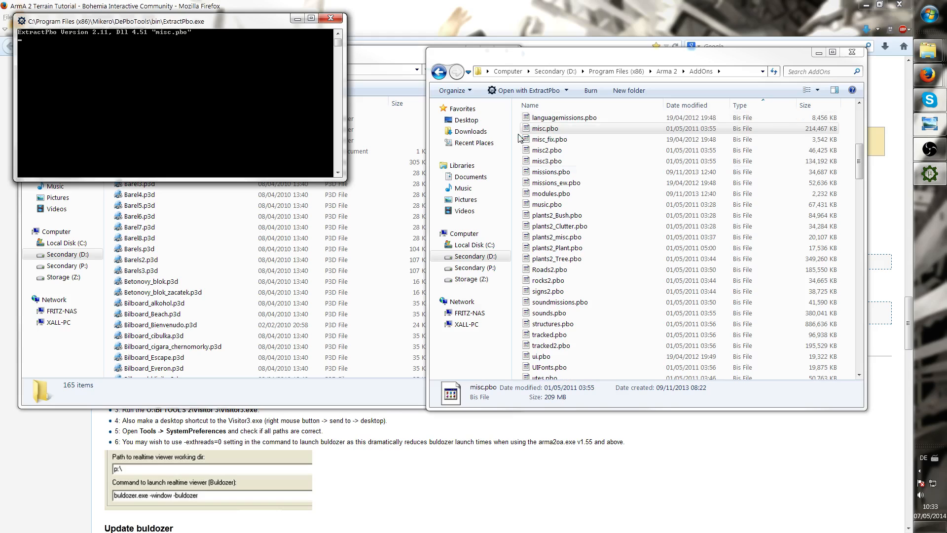
left_click(710, 229)
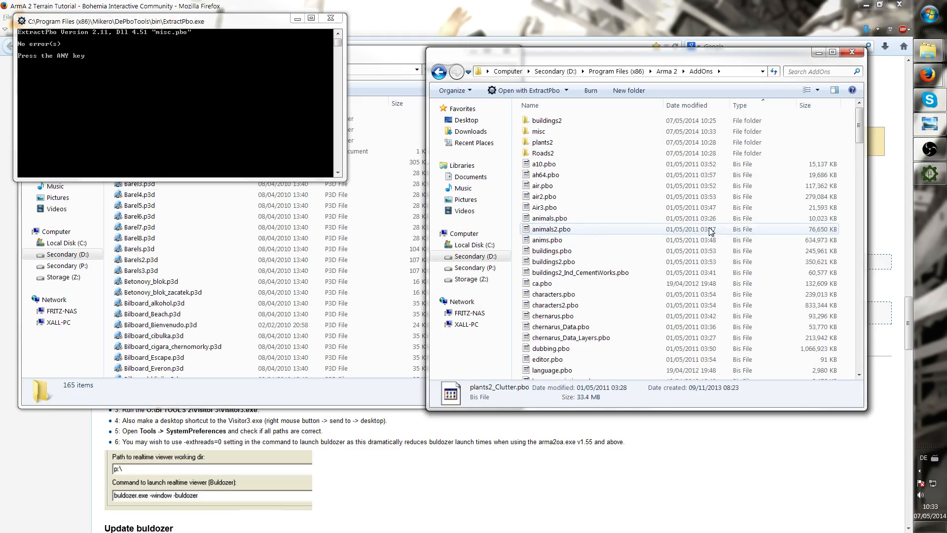
key("Return")
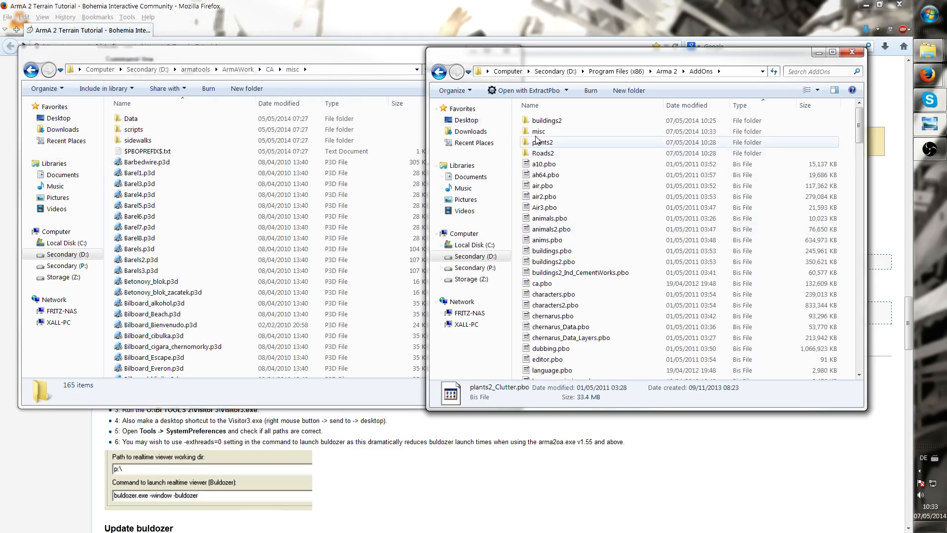
Browse the files inside the CA misc folder to compare with the extracted data
left_click(212, 187)
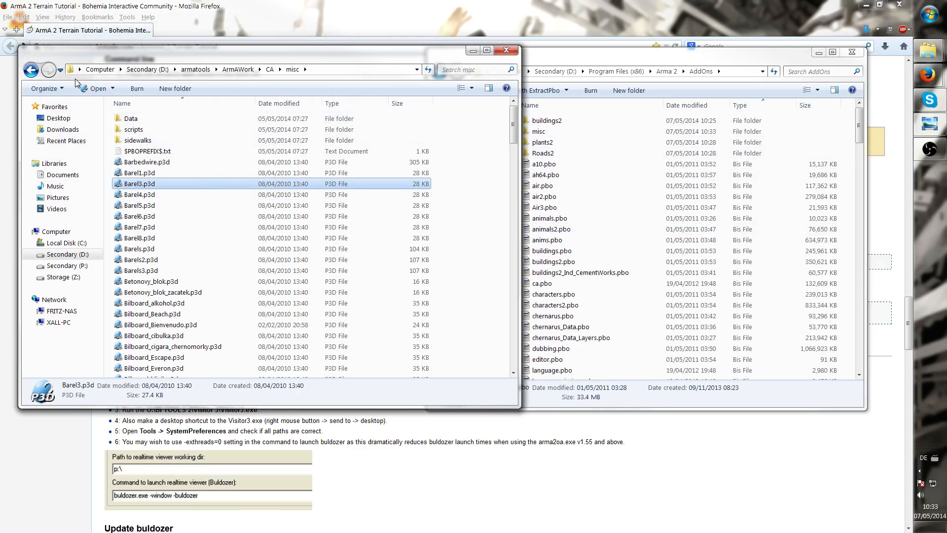
left_click(31, 71)
left_click(607, 198)
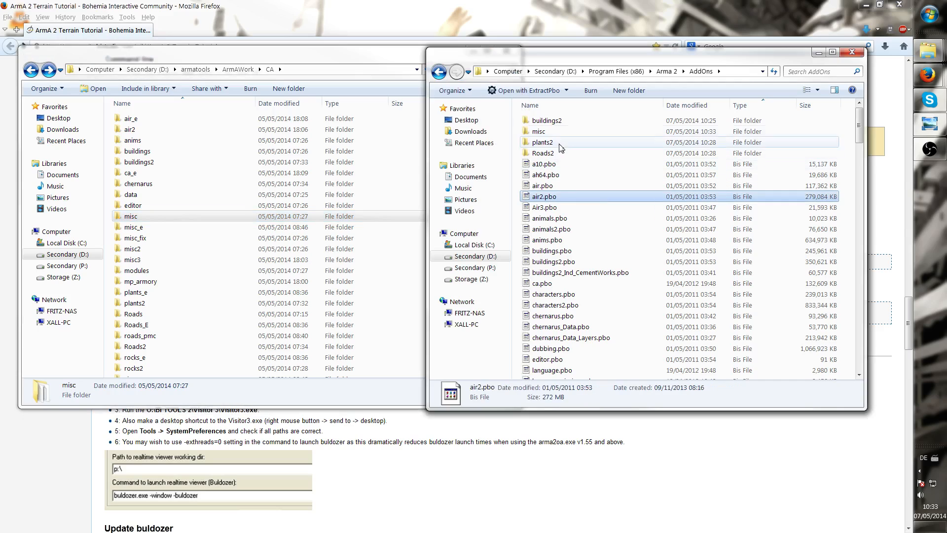
left_click(557, 134)
left_click(205, 216)
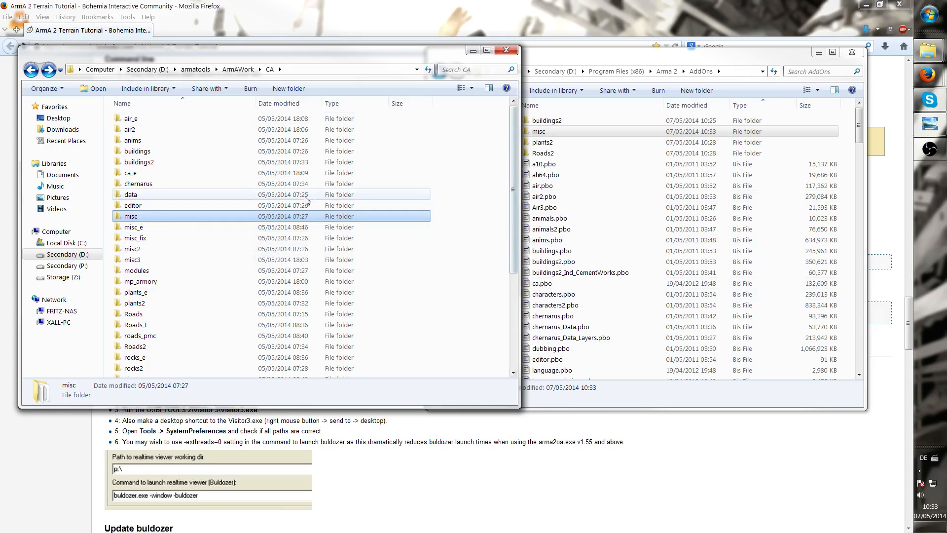
double_click(182, 217)
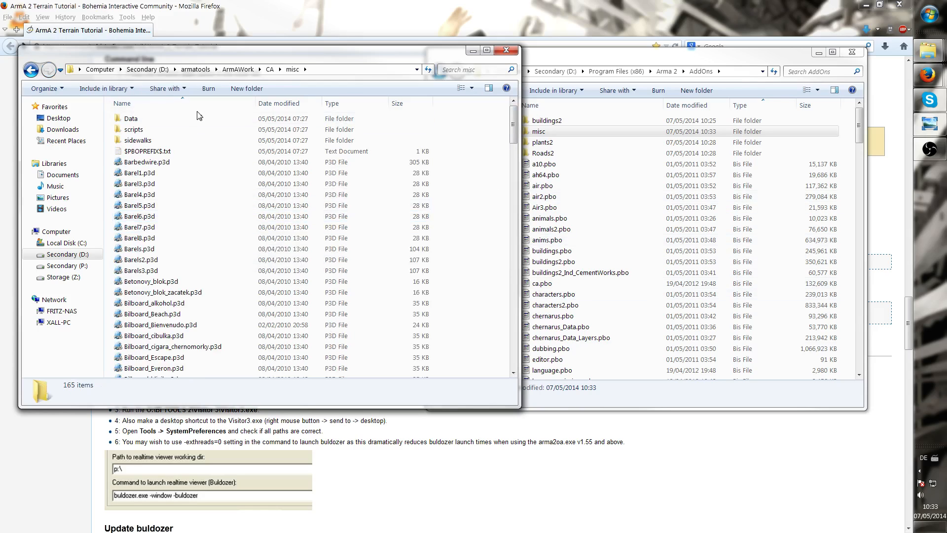
left_click(164, 152)
scroll(168, 172, "down", 20)
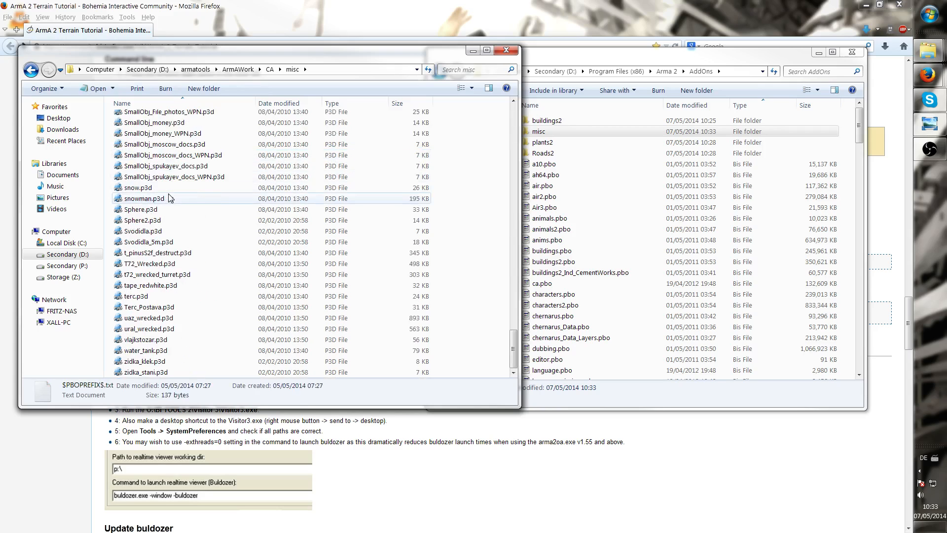
left_click(163, 198)
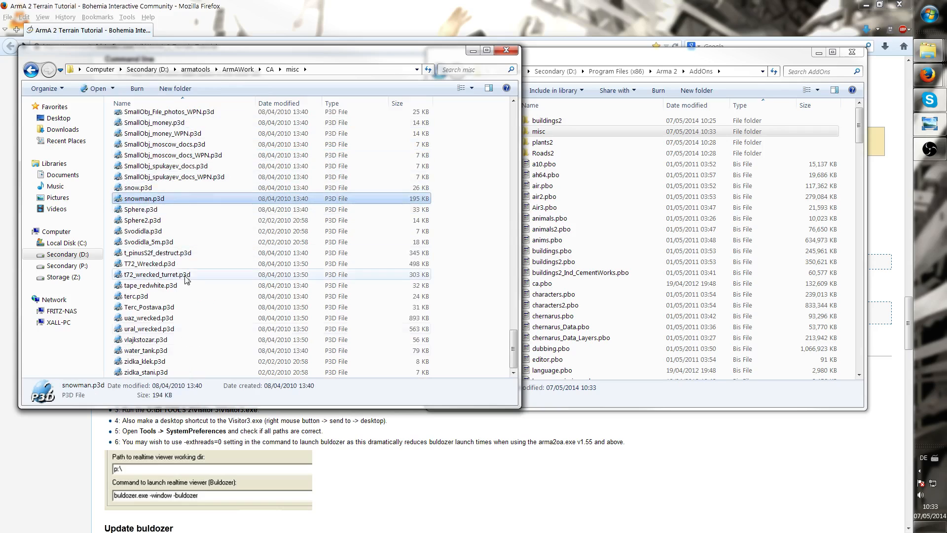
left_click(158, 318)
scroll(162, 319, "up", 20)
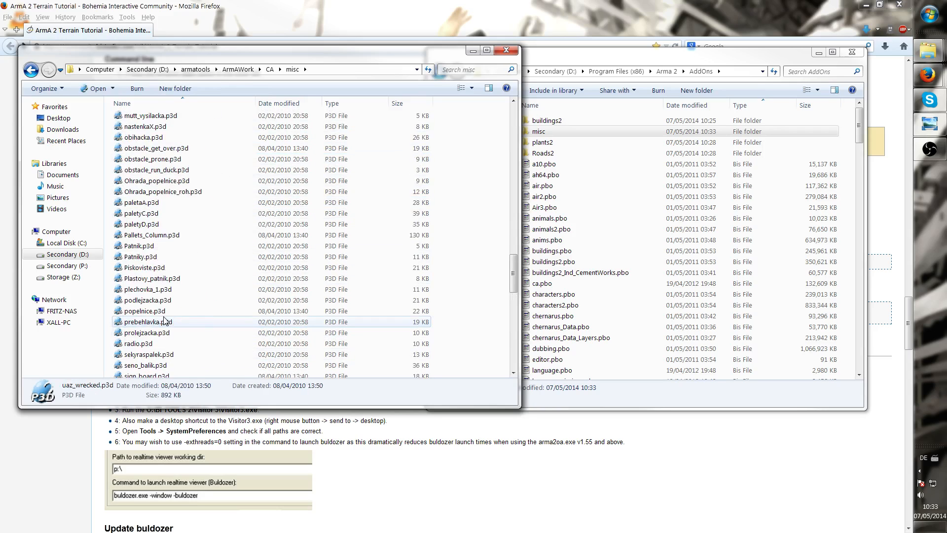
scroll(164, 321, "up", 20)
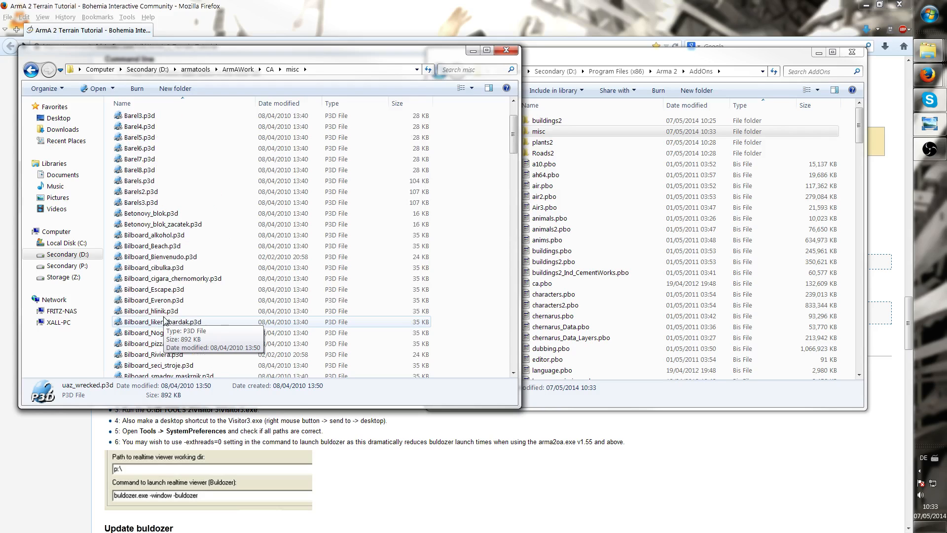
Open the newly extracted misc folder in AddOns and inspect its ca\misc contents
left_click(561, 134)
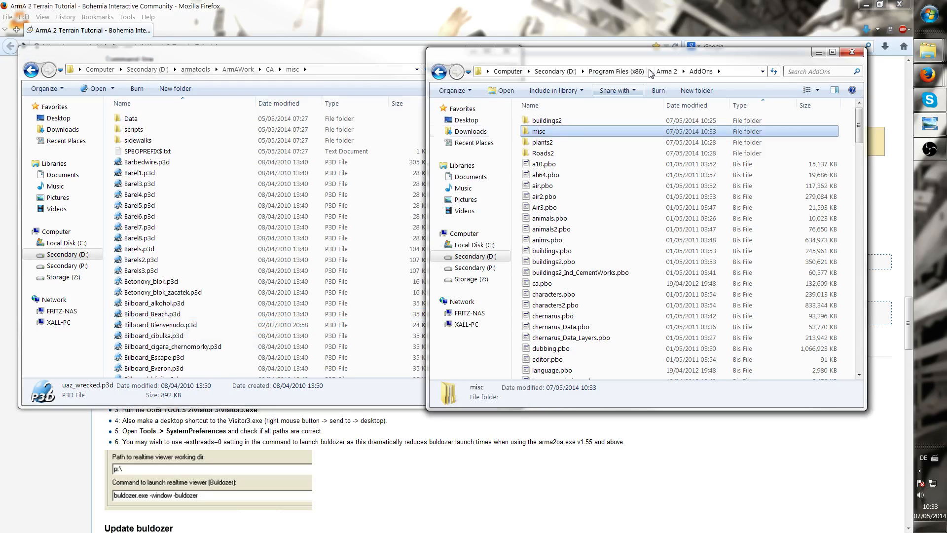
double_click(554, 129)
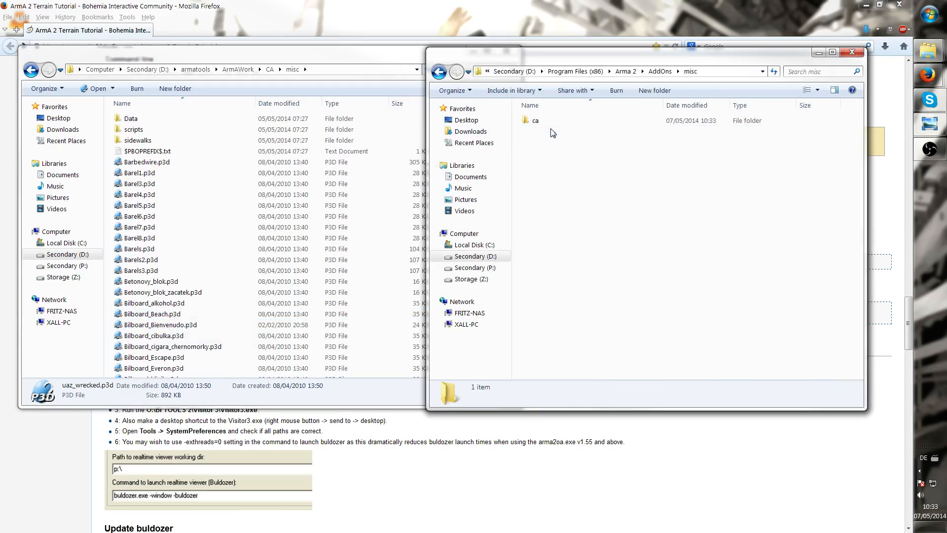
double_click(555, 128)
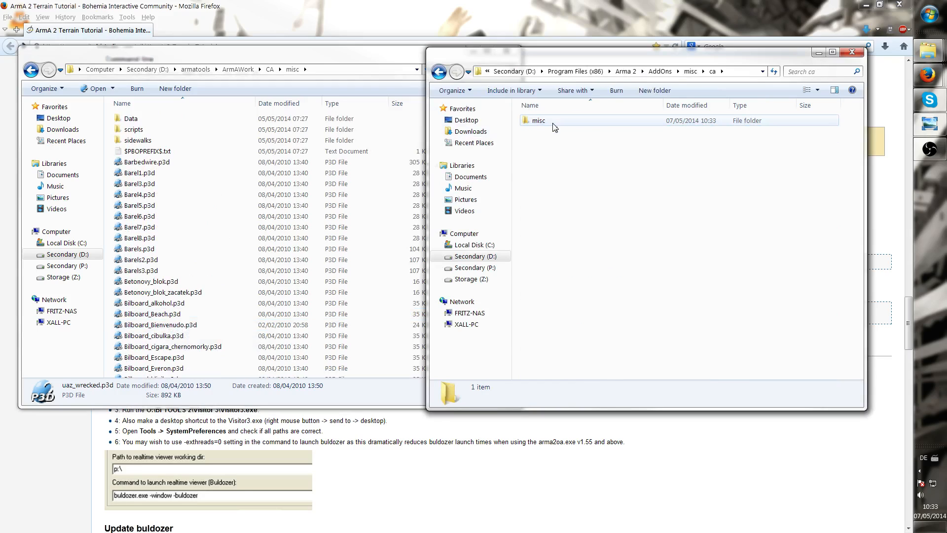
double_click(539, 121)
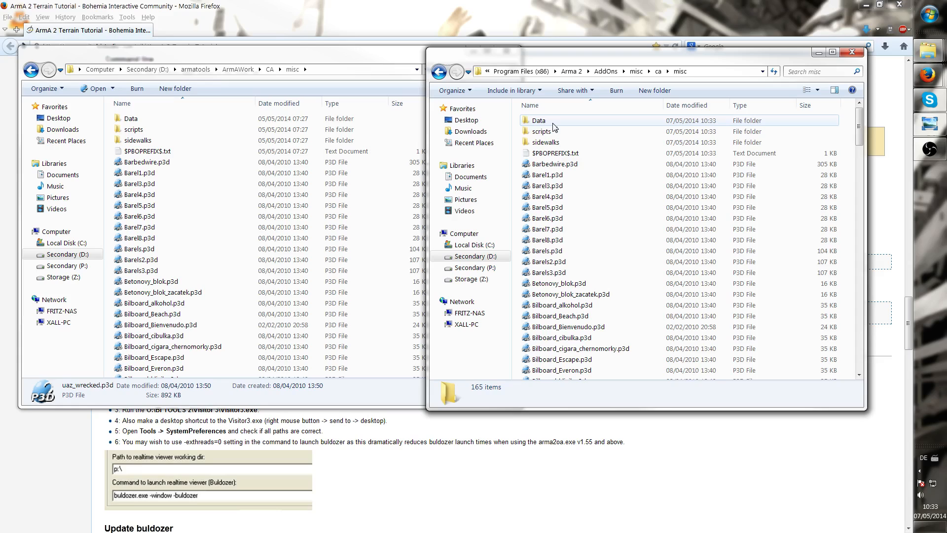
left_click(617, 225)
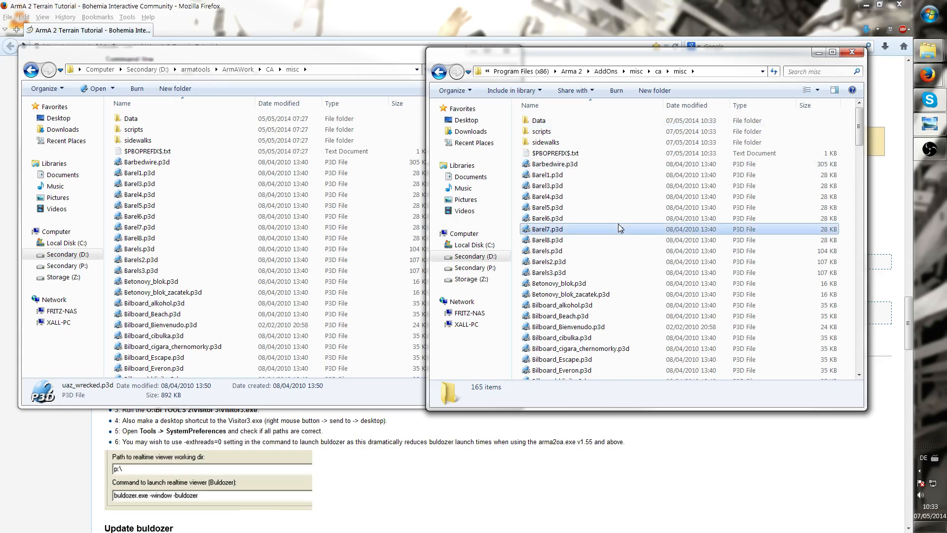
left_click(658, 72)
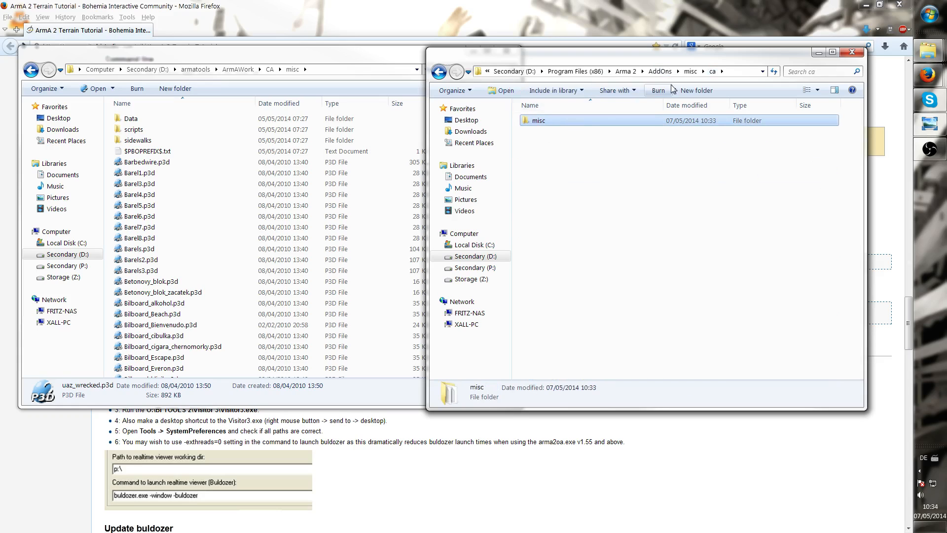
left_click(661, 72)
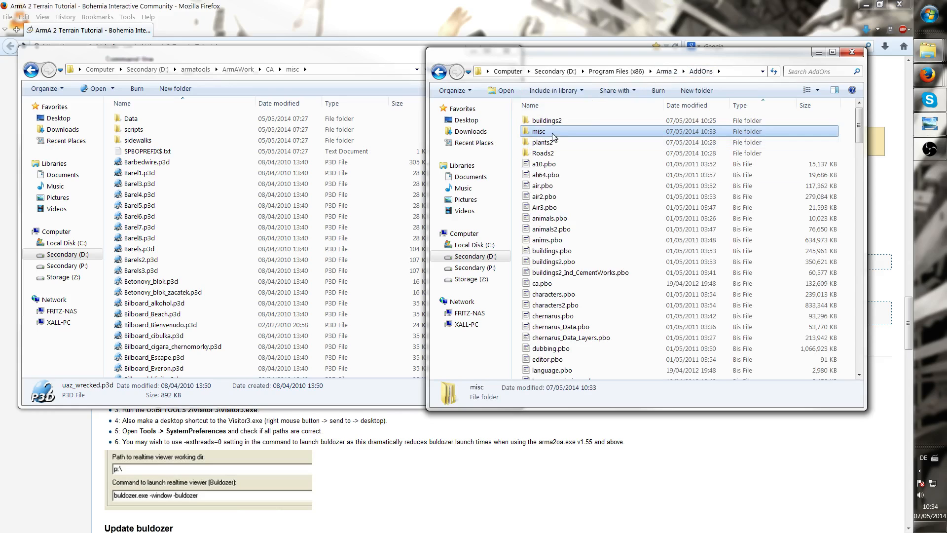
double_click(552, 134)
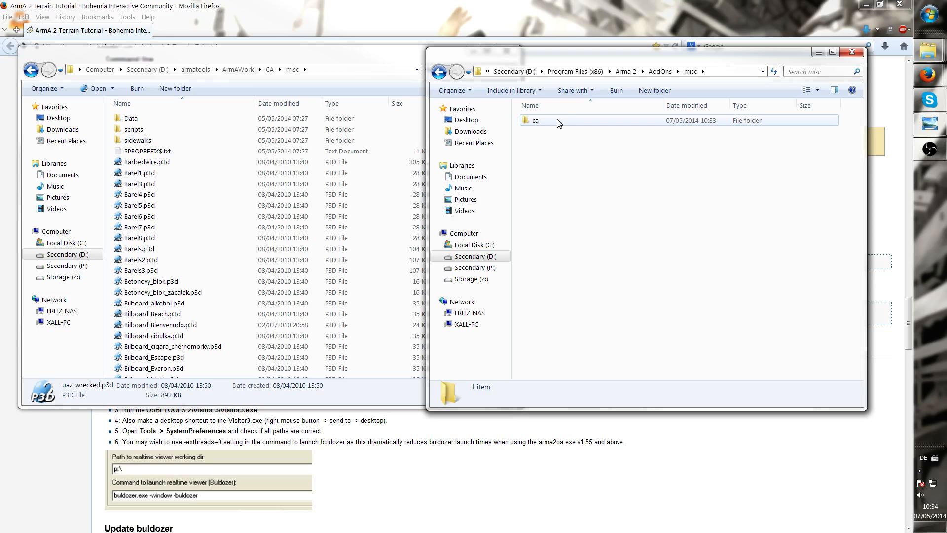
double_click(559, 123)
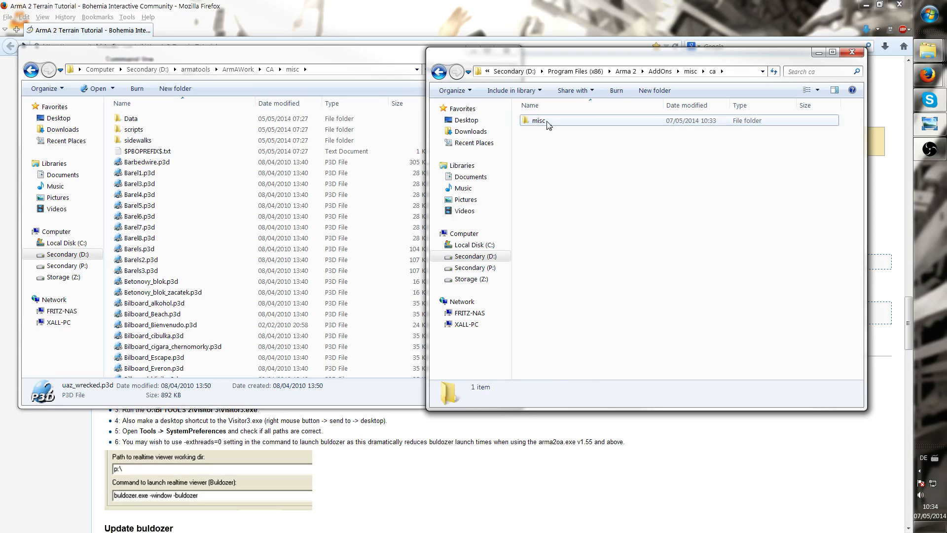
left_click(548, 125)
right_click(547, 122)
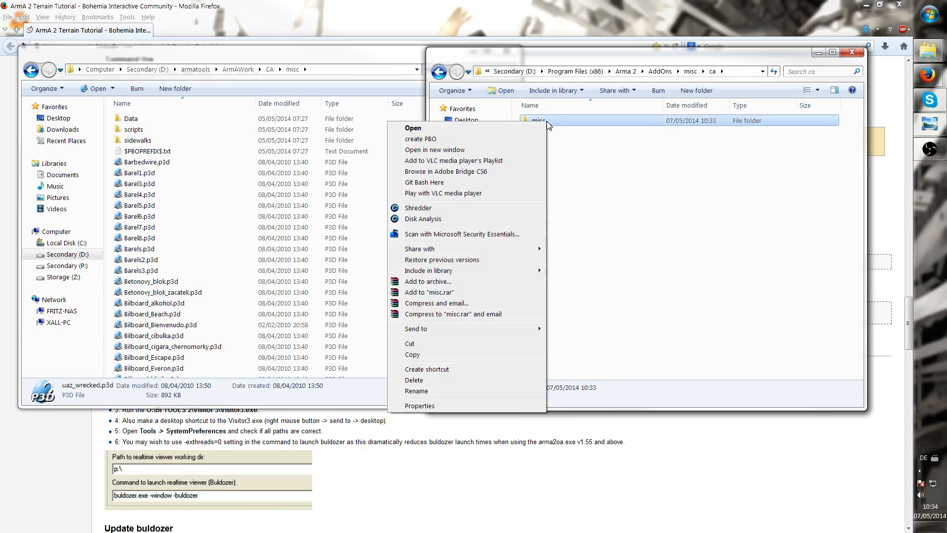
left_click(450, 342)
left_click(645, 313)
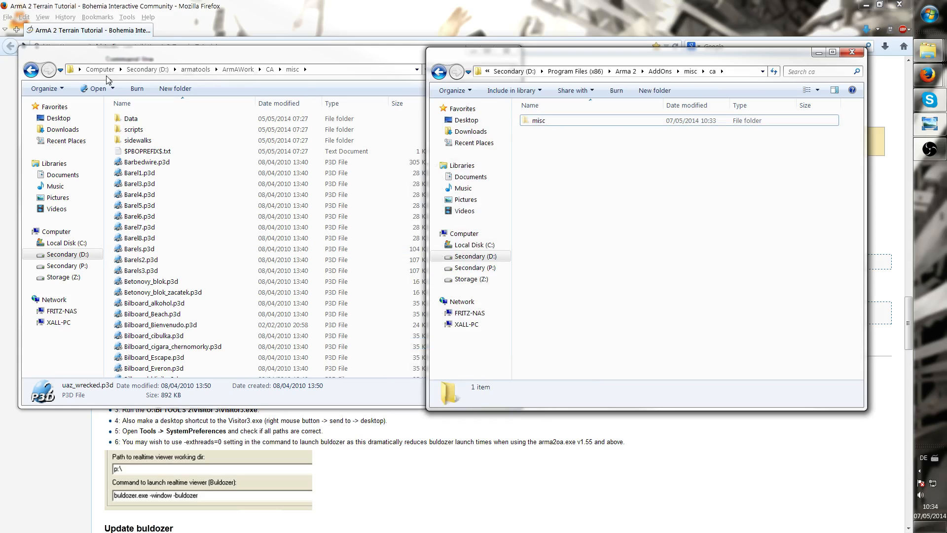
Delete the extracted misc folder from the Arma 2 AddOns folder
left_click(269, 69)
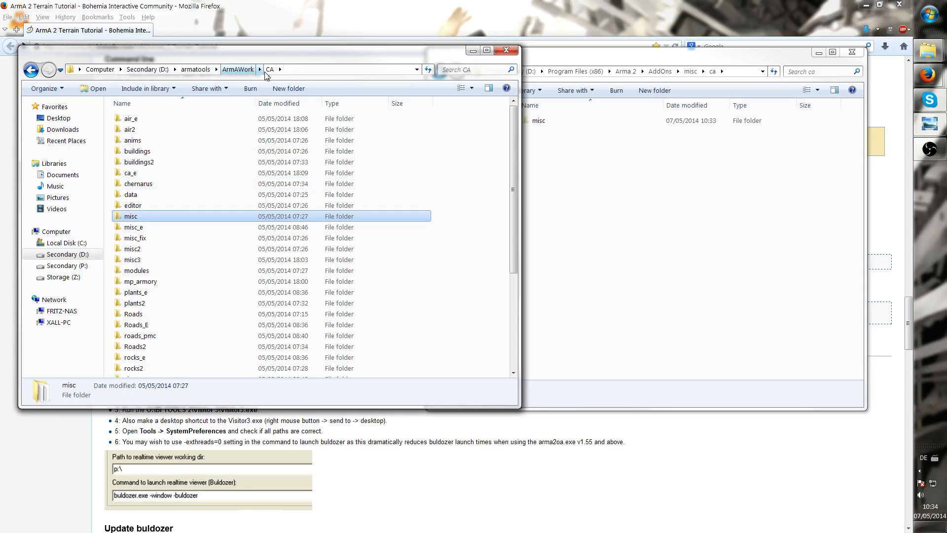
left_click(710, 187)
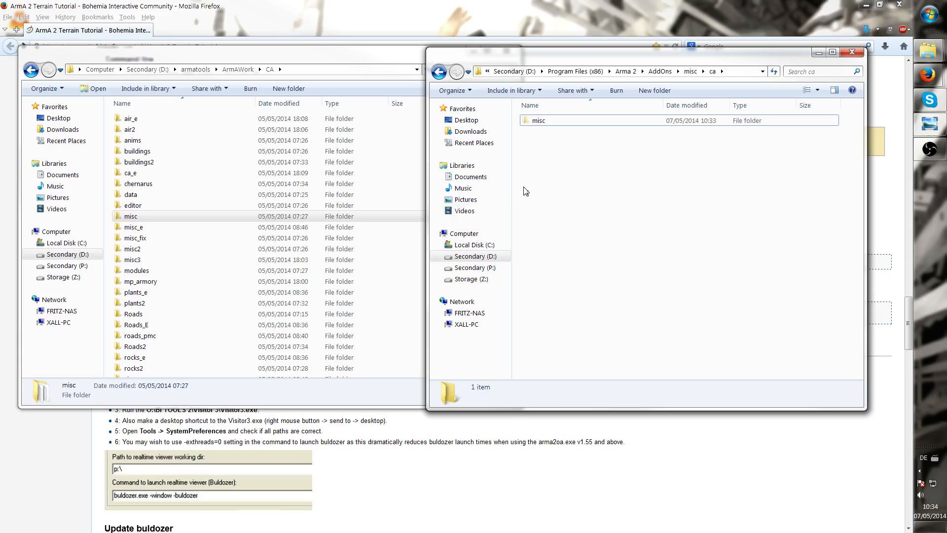
left_click(660, 72)
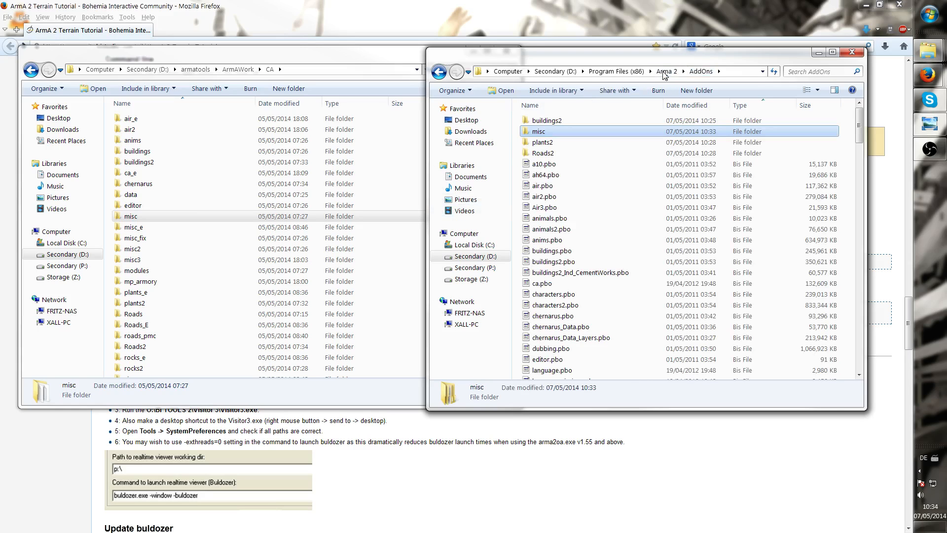
left_click(667, 72)
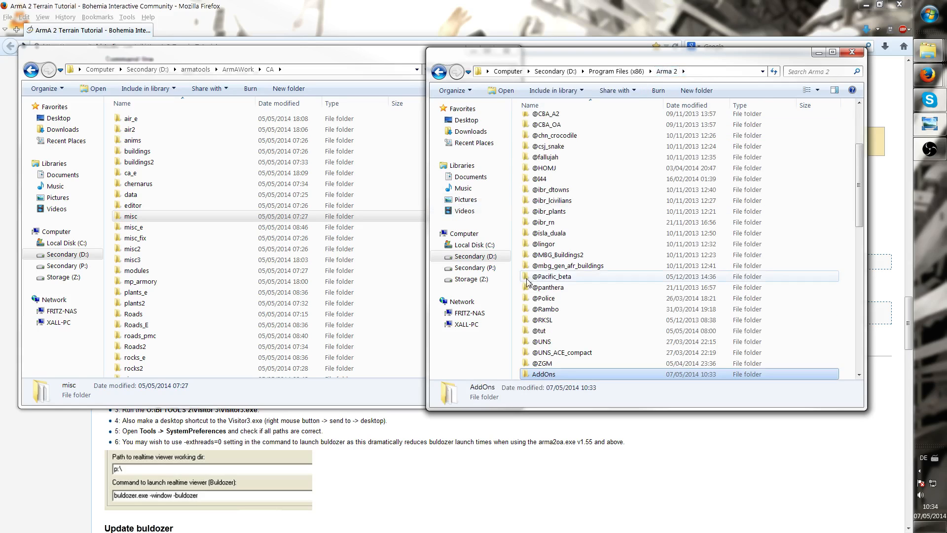
left_click(441, 72)
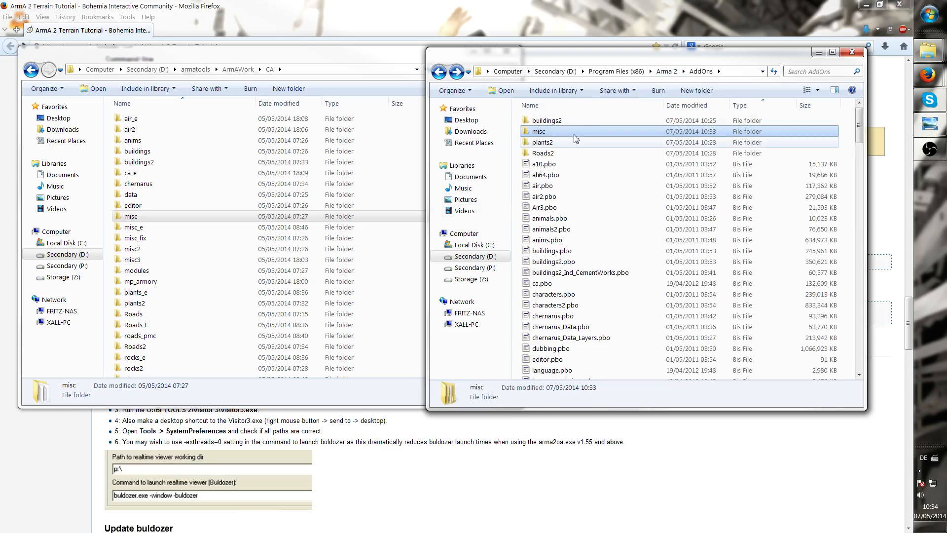
double_click(560, 131)
key("BackSpace")
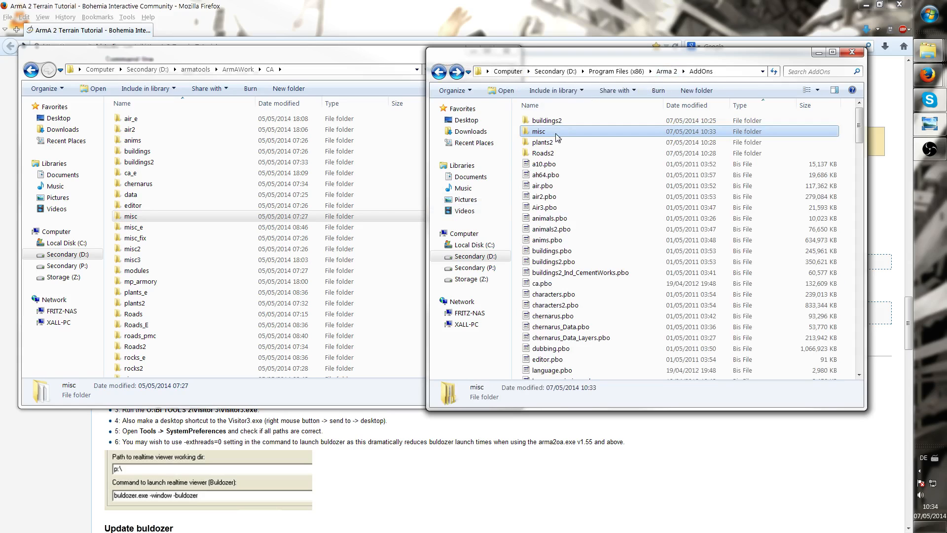
left_click(556, 143)
left_click(556, 131)
key("Delete")
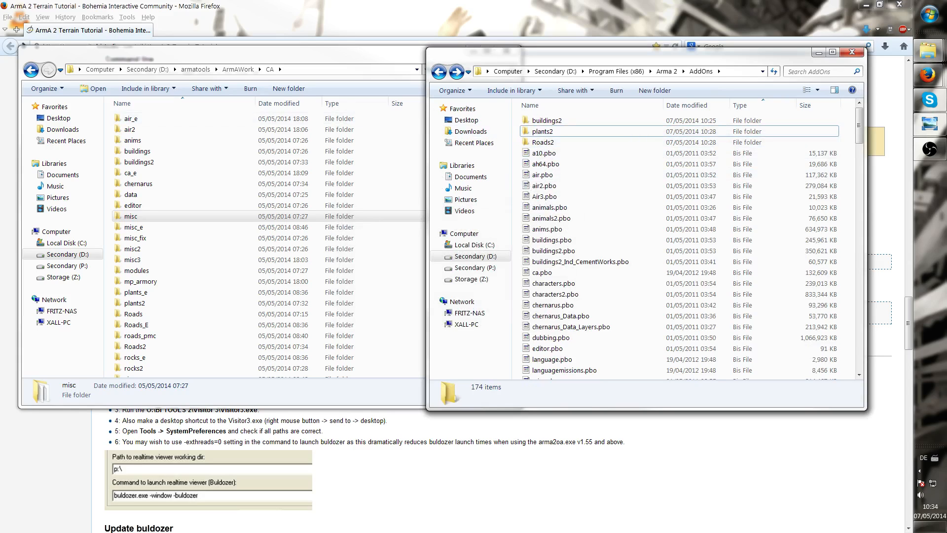
Open the TUT_SampleMap.zip archive in WinRAR, dismiss the licence notice, and close it
double_click(543, 188)
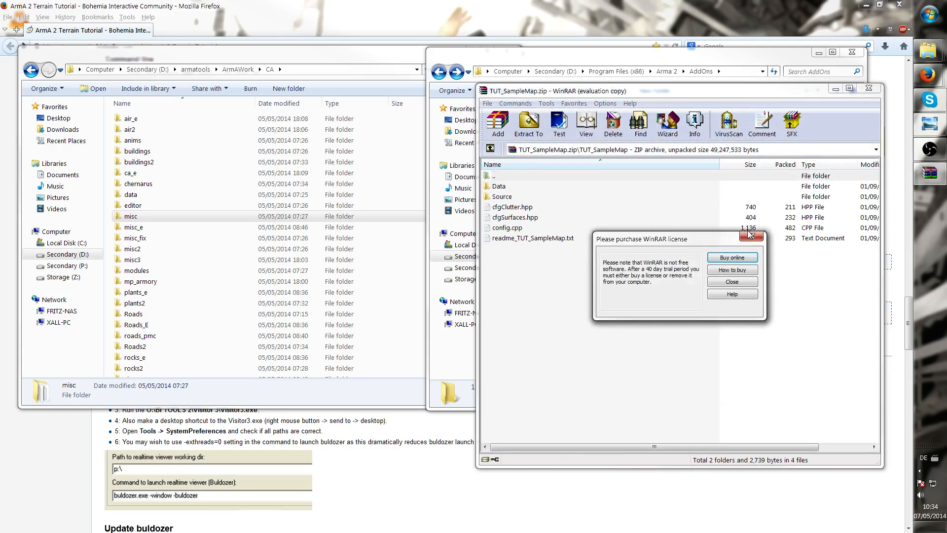
left_click(757, 237)
left_click(869, 88)
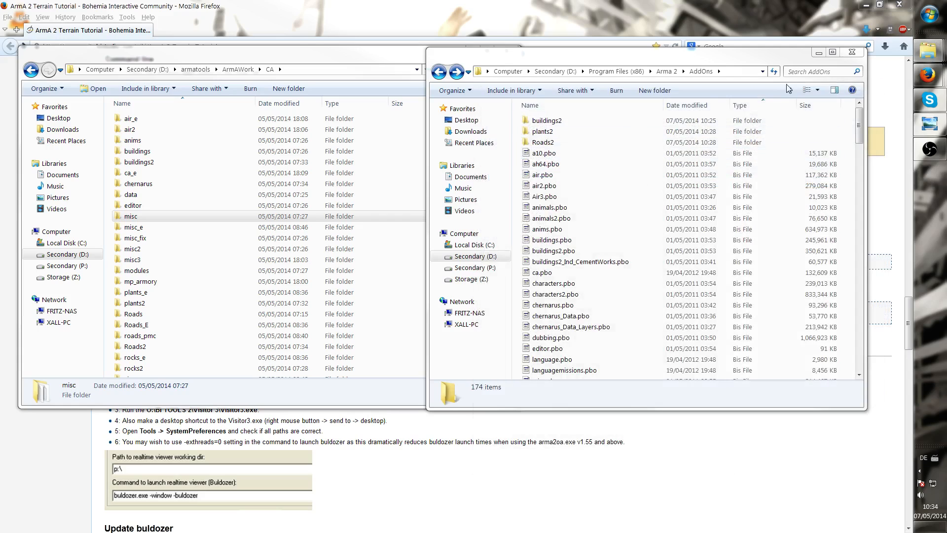
Delete the extracted buildings2, plants2 and Roads2 folders from the Arma 2 AddOns folder
left_click(597, 163)
left_click(589, 143)
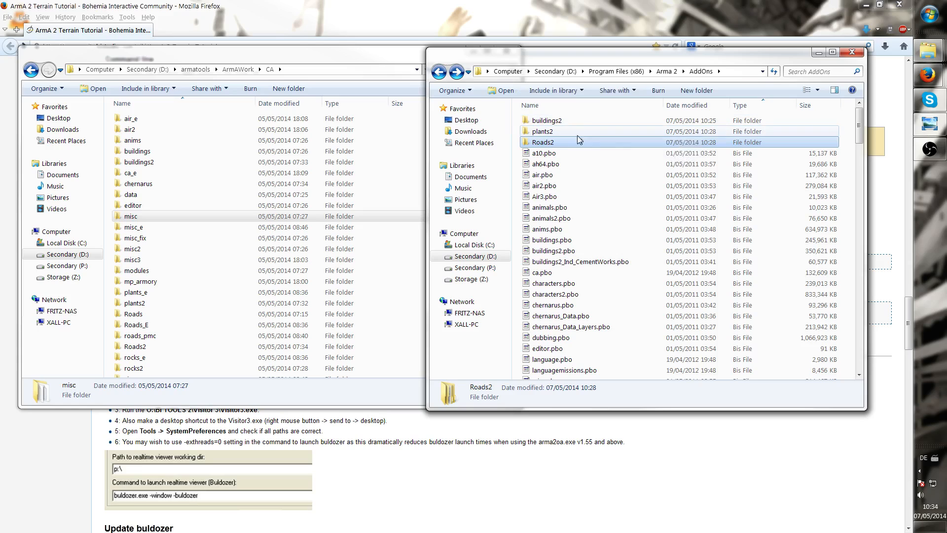
left_click_drag(579, 122, 551, 146)
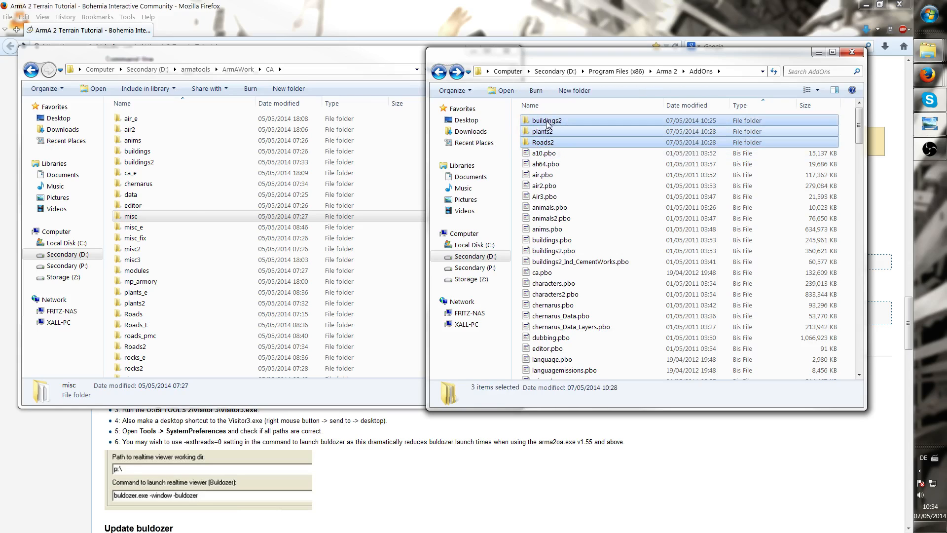
right_click(547, 123)
left_click(435, 282)
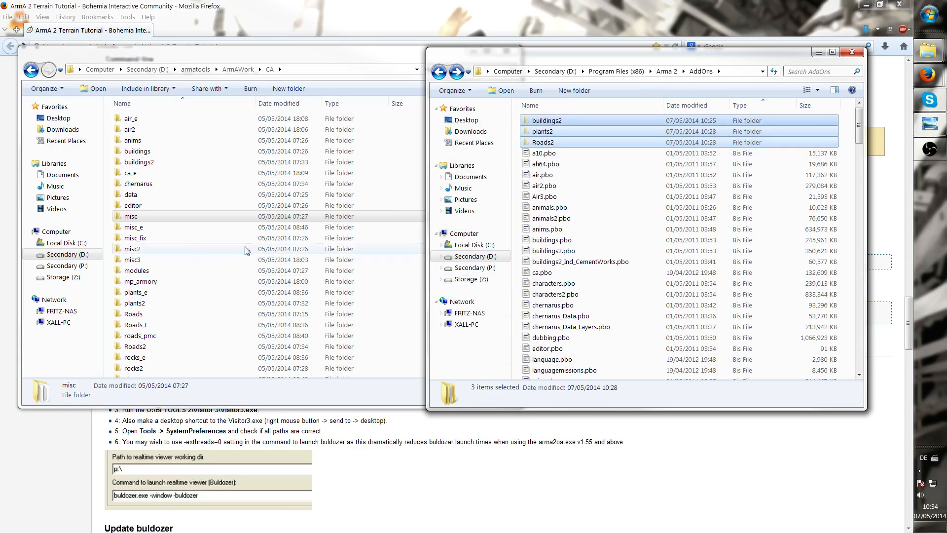
right_click(109, 280)
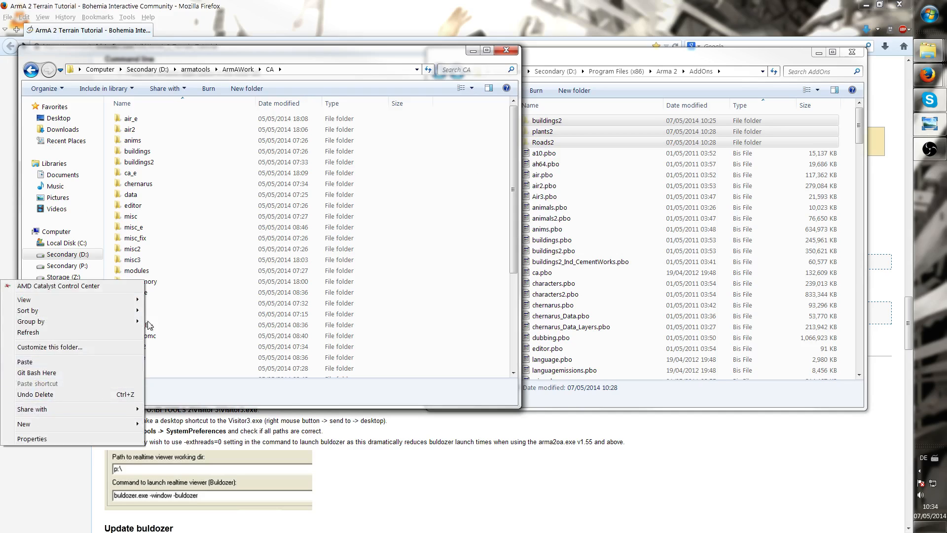
left_click(646, 163)
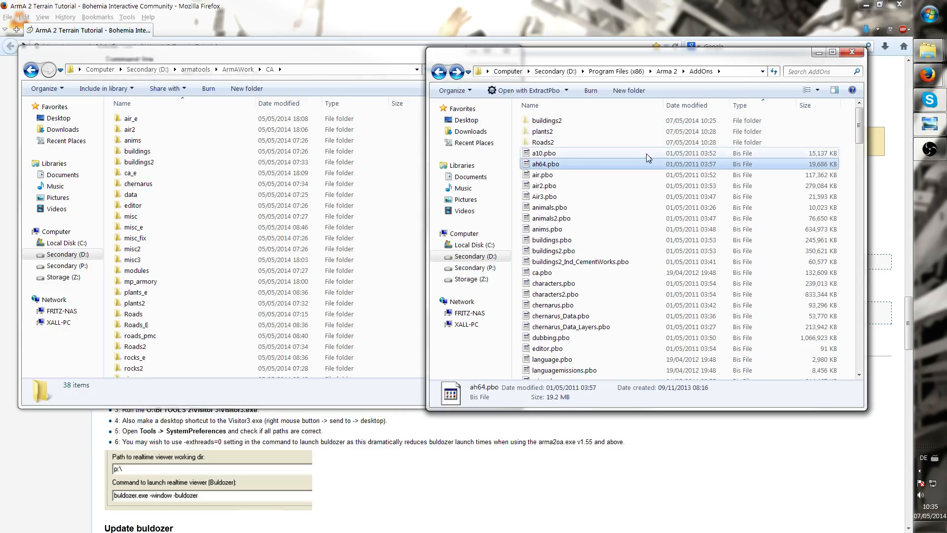
left_click(579, 143)
left_click(582, 121, "shift")
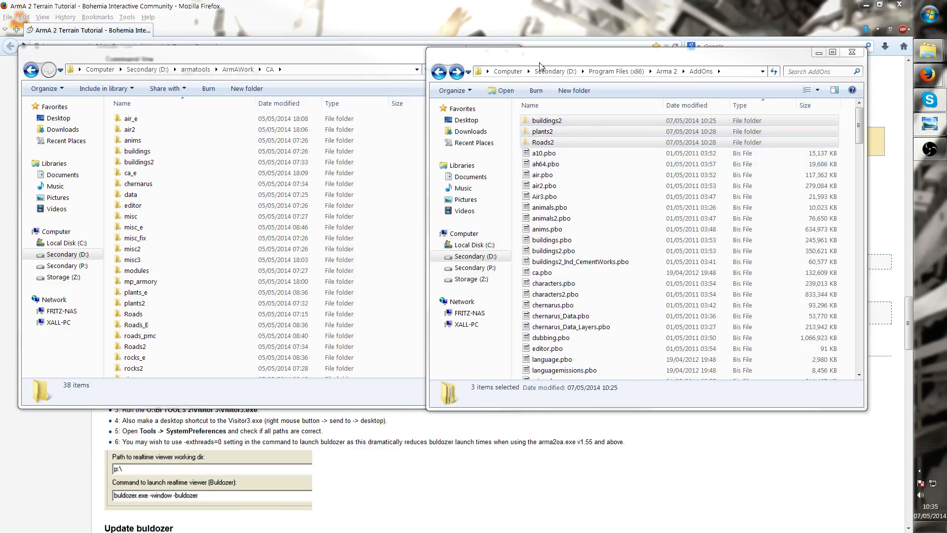
key("Delete")
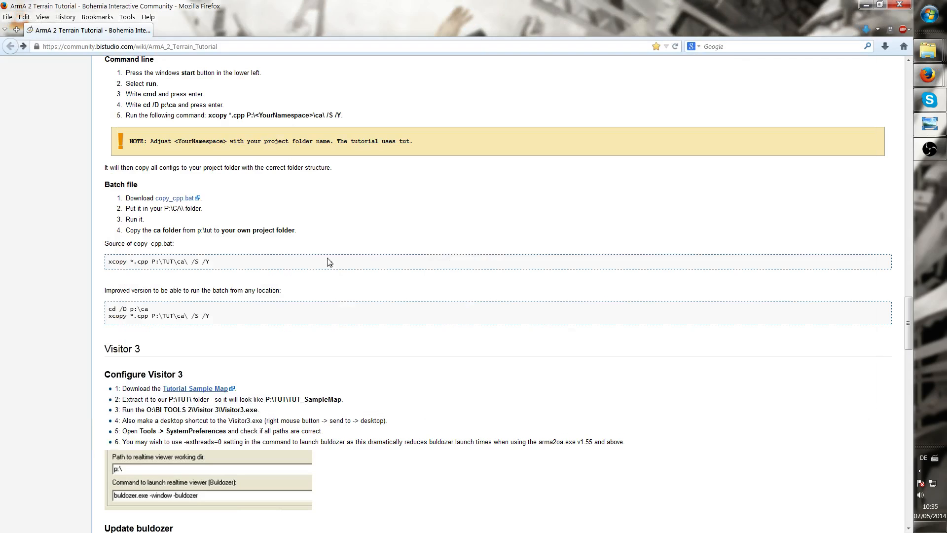
Read the tutorial's Extract BI addons steps on moving the plant folders and extracting Ca.pbo
scroll(329, 261, "down", 7)
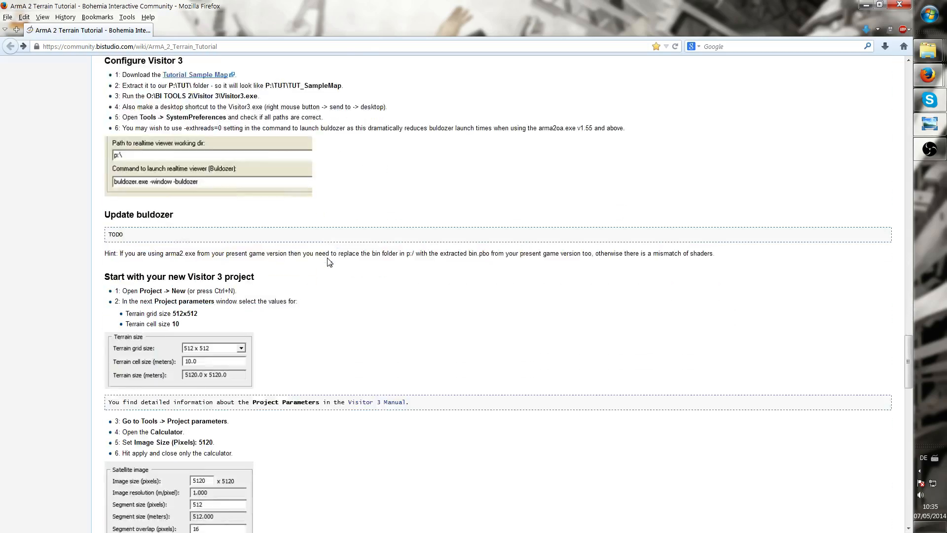
scroll(329, 261, "up", 11)
scroll(329, 261, "up", 9)
scroll(131, 332, "down", 2)
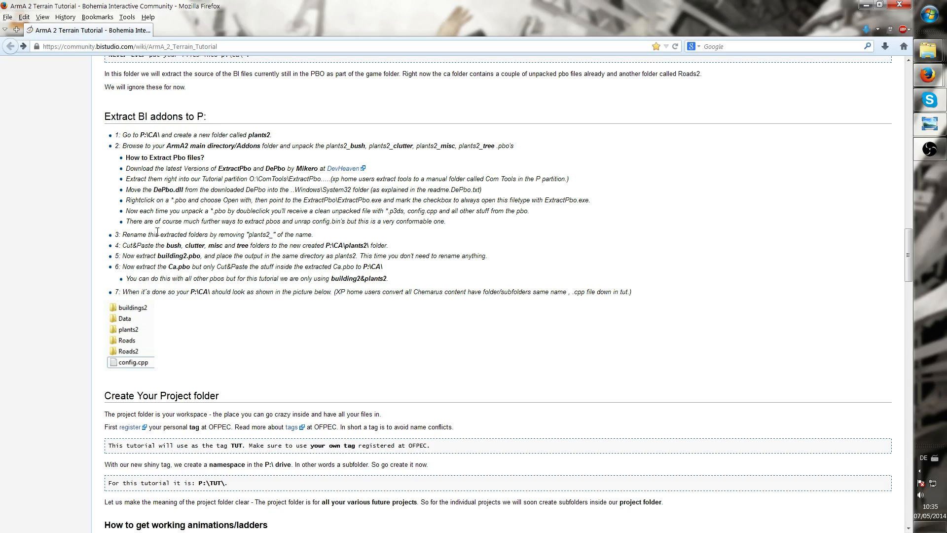
left_click_drag(165, 245, 250, 248)
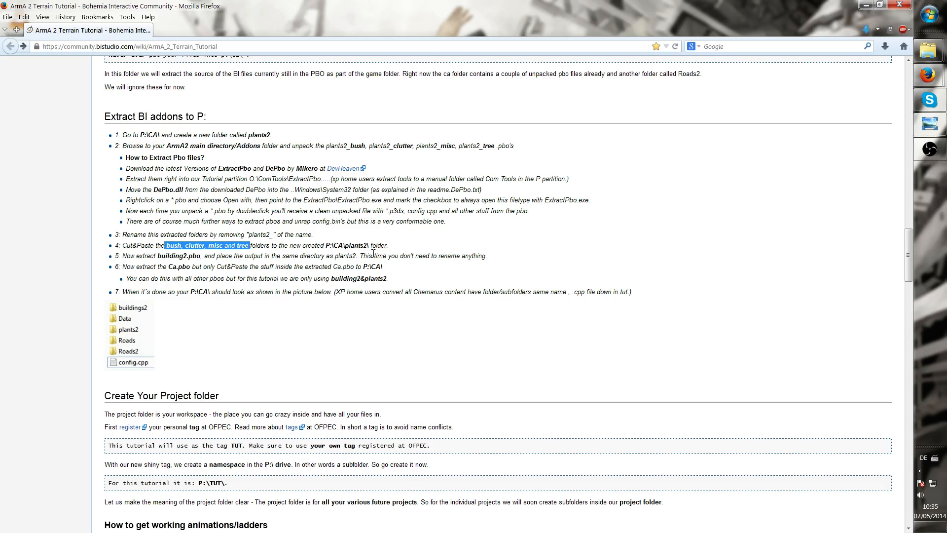
left_click(179, 258)
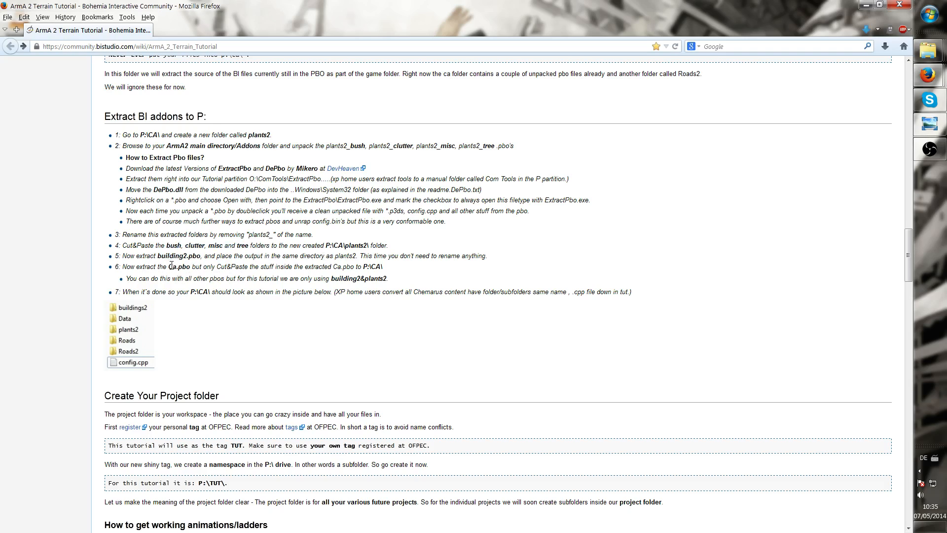
left_click_drag(170, 267, 184, 265)
Extract ca.pbo in the AddOns folder with ExtractPbo and close the console window
left_click(928, 50)
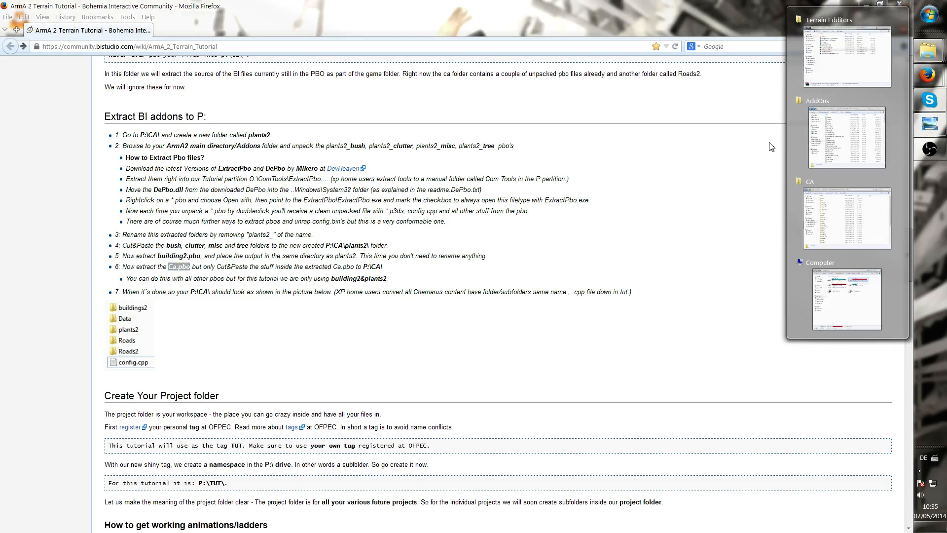
mouse_move(840, 137)
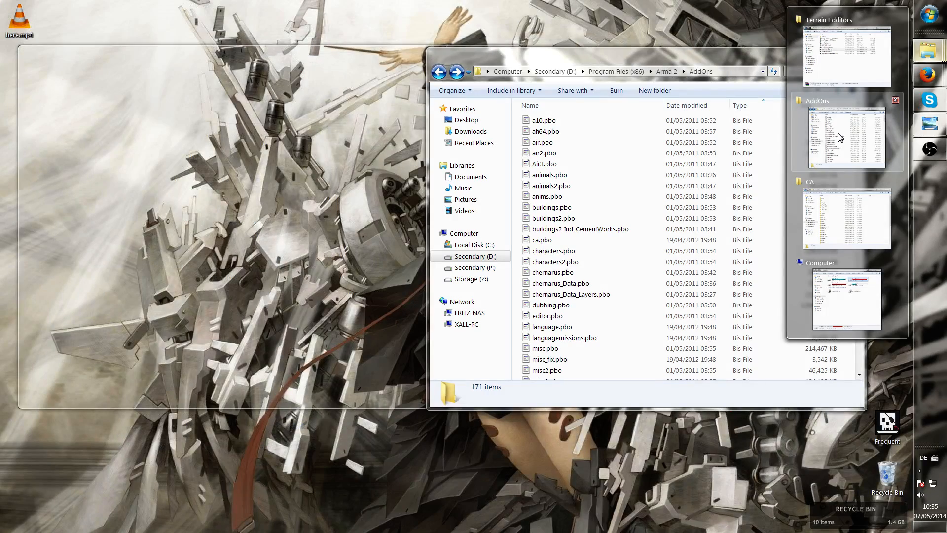
left_click(840, 137)
left_click(632, 186)
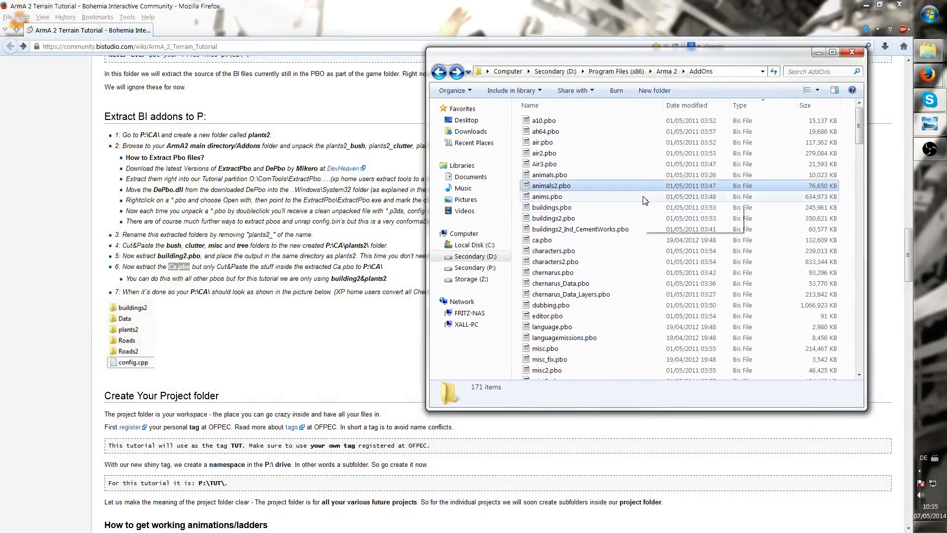
left_click(557, 240)
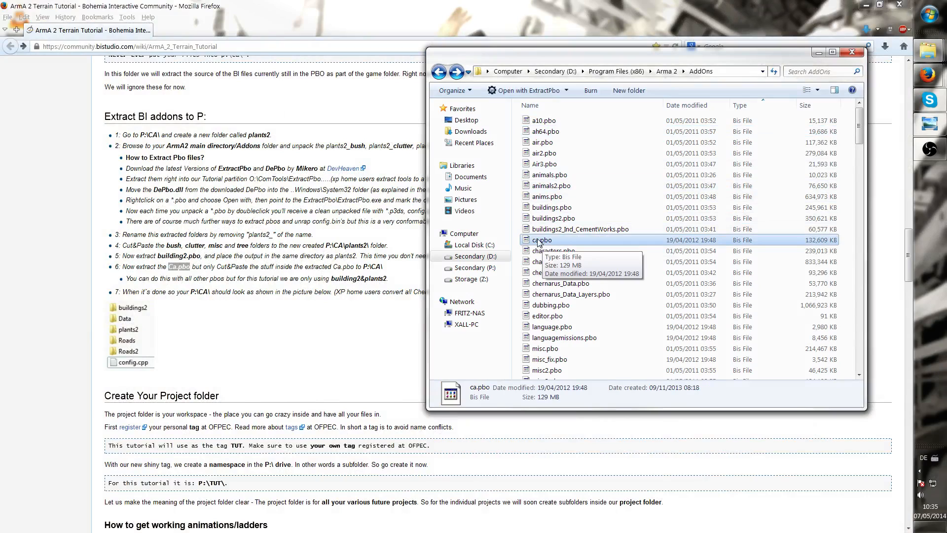
double_click(539, 241)
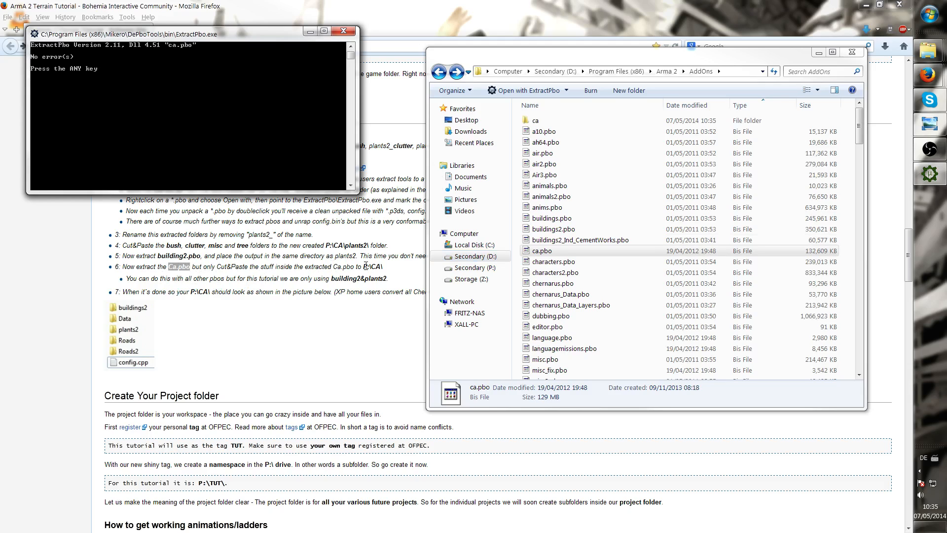
key("Return")
Open the extracted ca\Ca folder and cut its data folder, $PBOPREFIX$.txt and config.cpp
left_click(549, 185)
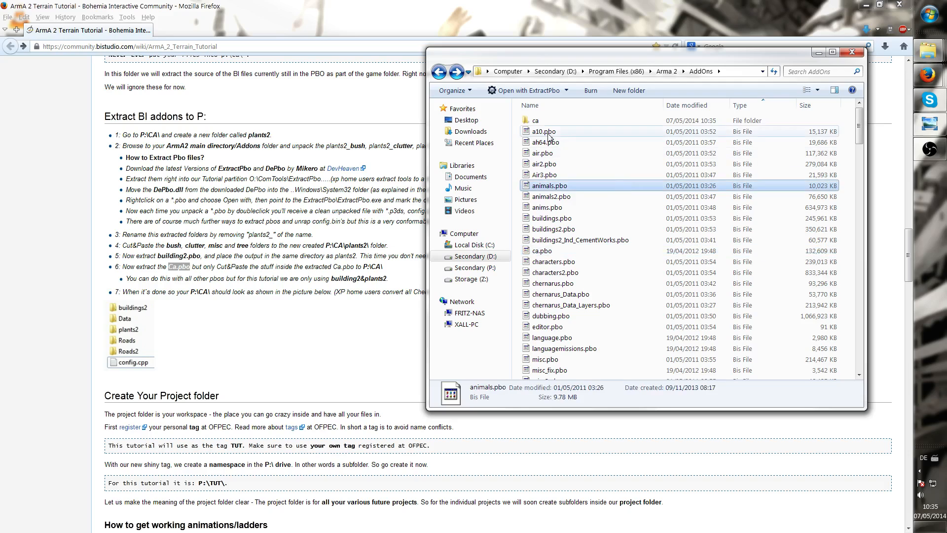
double_click(542, 121)
double_click(563, 122)
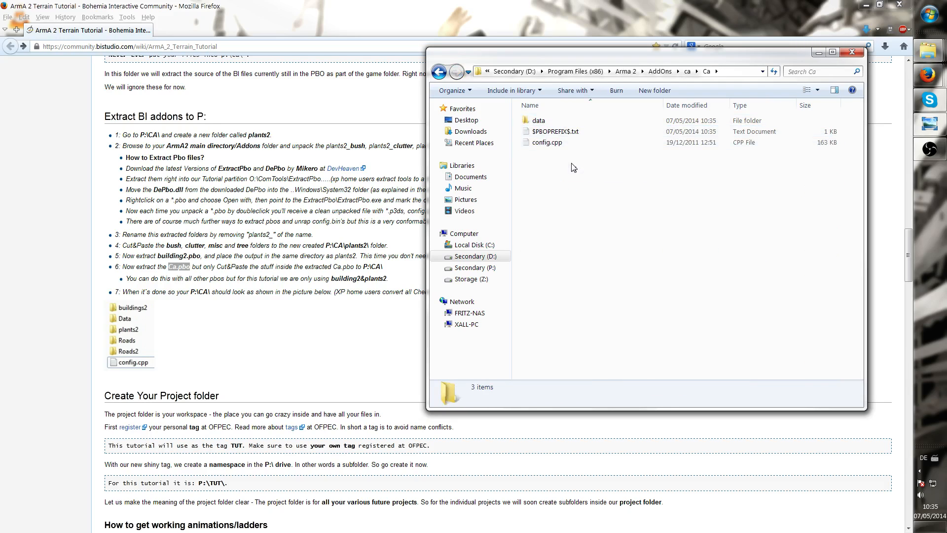
left_click_drag(572, 167, 665, 122)
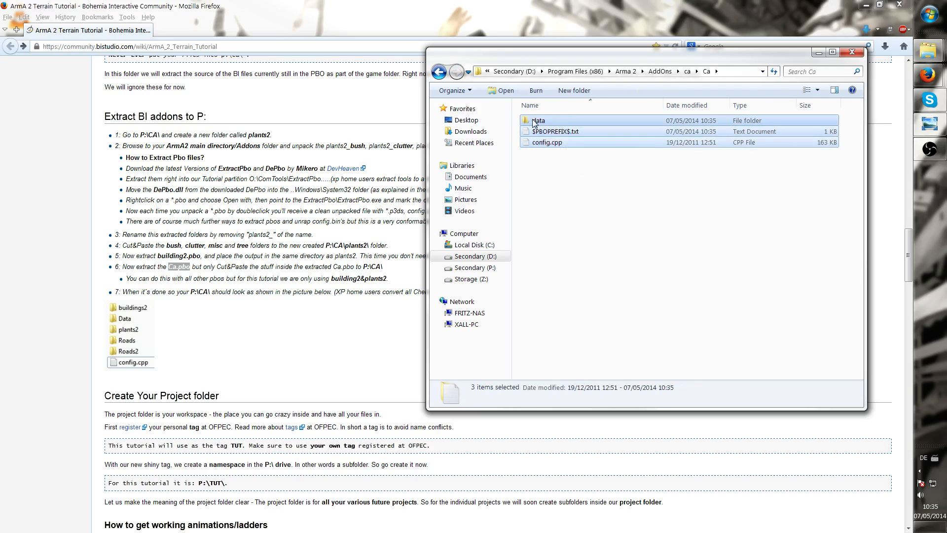
right_click(548, 123)
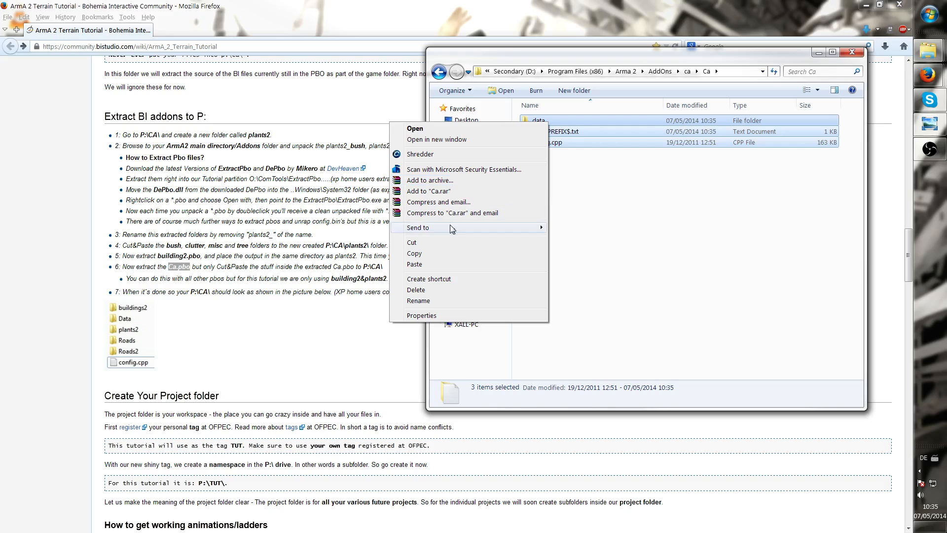
left_click(440, 242)
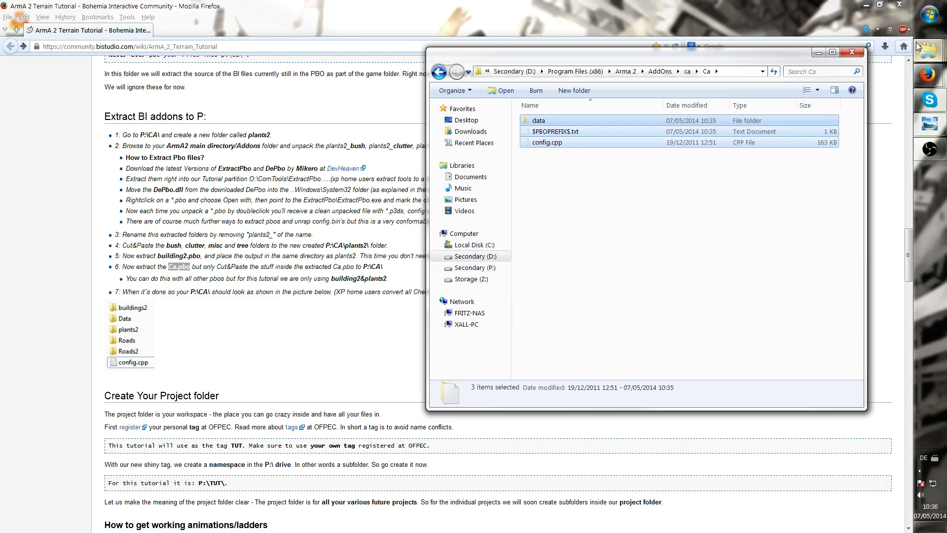
Paste the cut items into the ArmAWork CA folder, merging the data folder and replacing all conflicting files
mouse_move(927, 51)
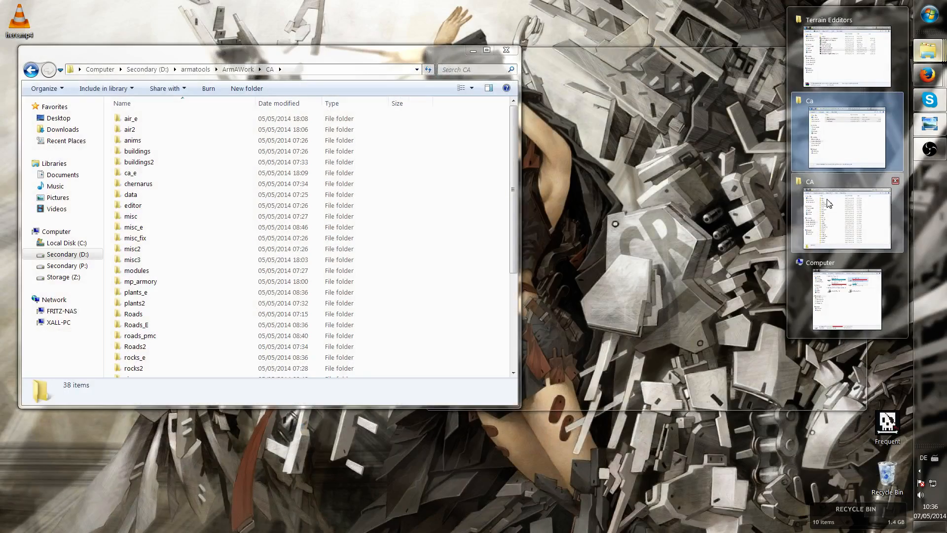
left_click(844, 212)
right_click(502, 223)
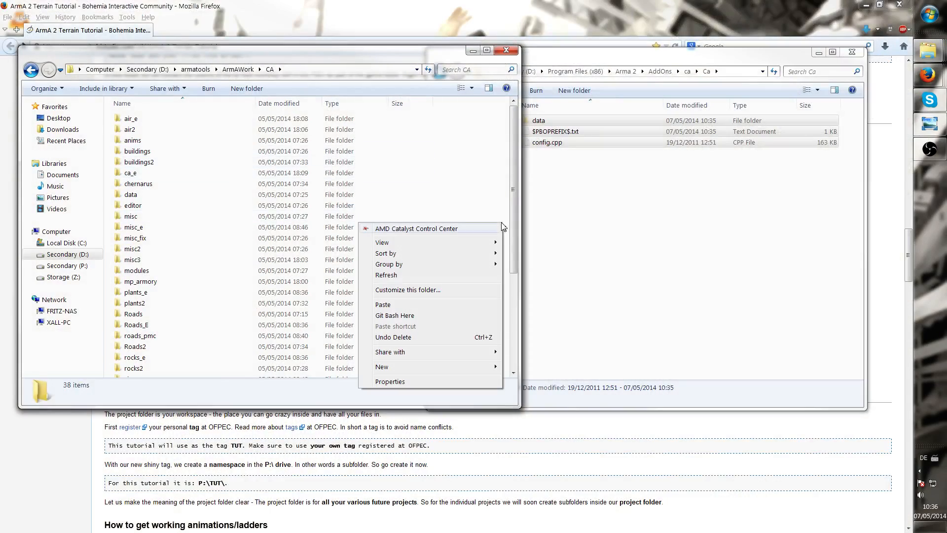
left_click(389, 305)
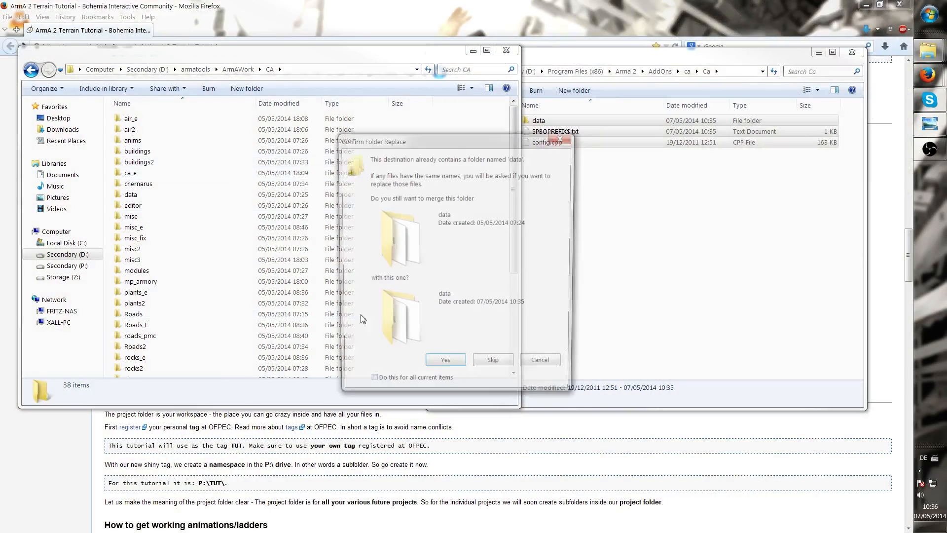
left_click(440, 371)
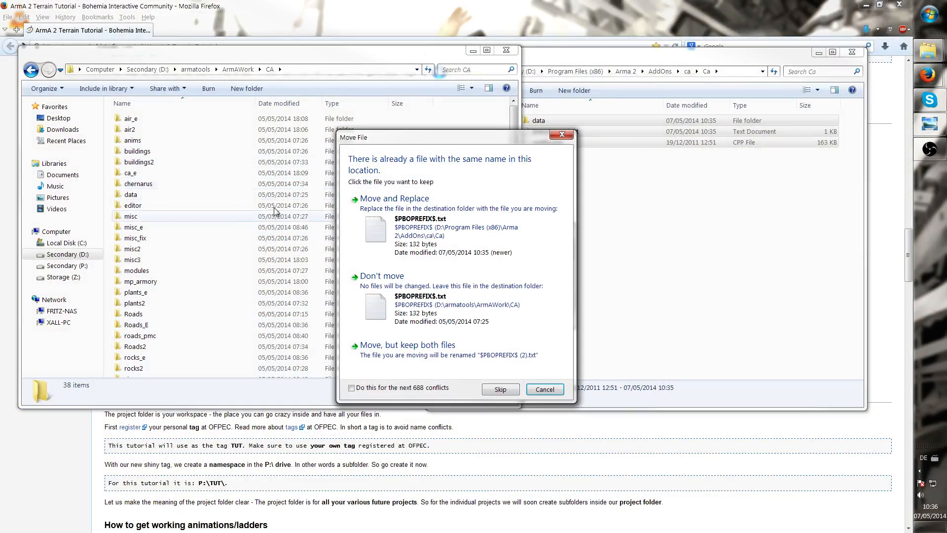
left_click(383, 390)
left_click(422, 223)
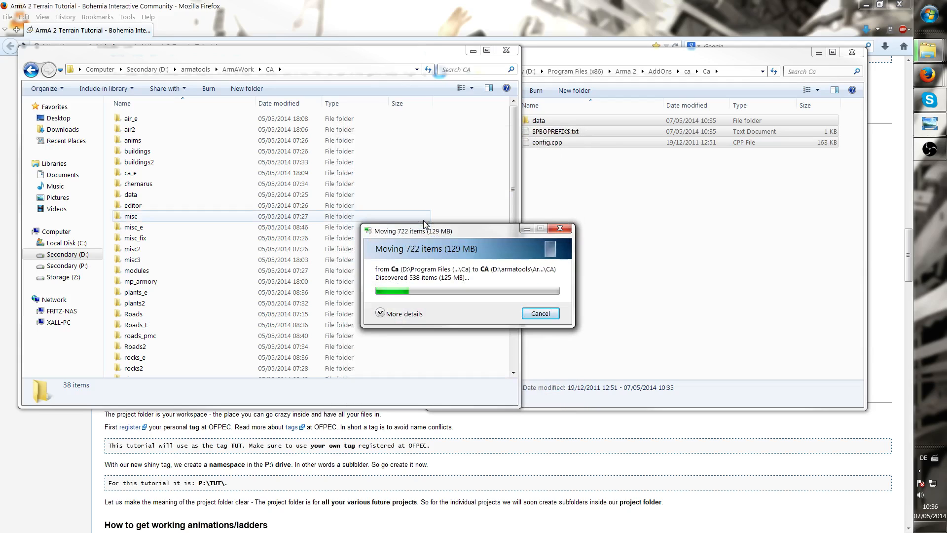
left_click(597, 175)
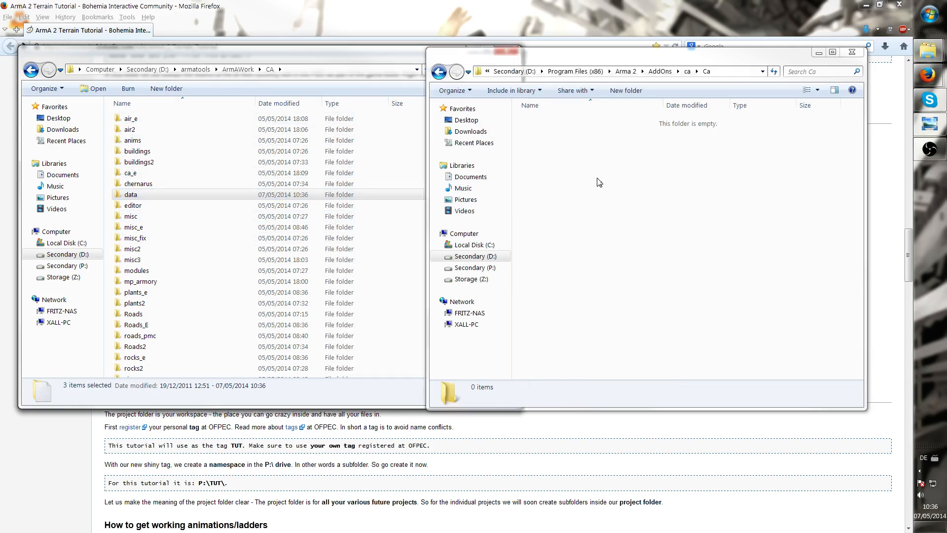
Delete the extracted ca folder from the Arma 2 AddOns folder
left_click(667, 72)
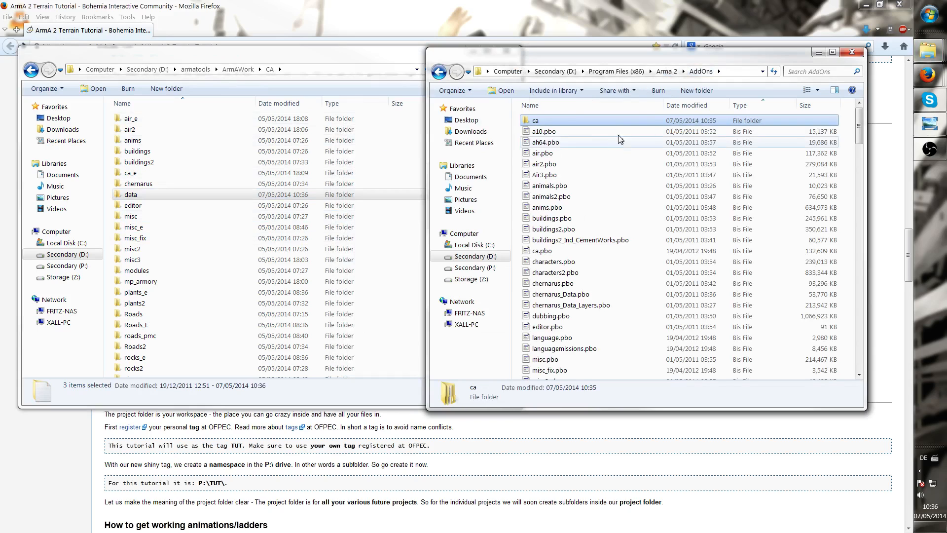
key("Delete")
key("Return")
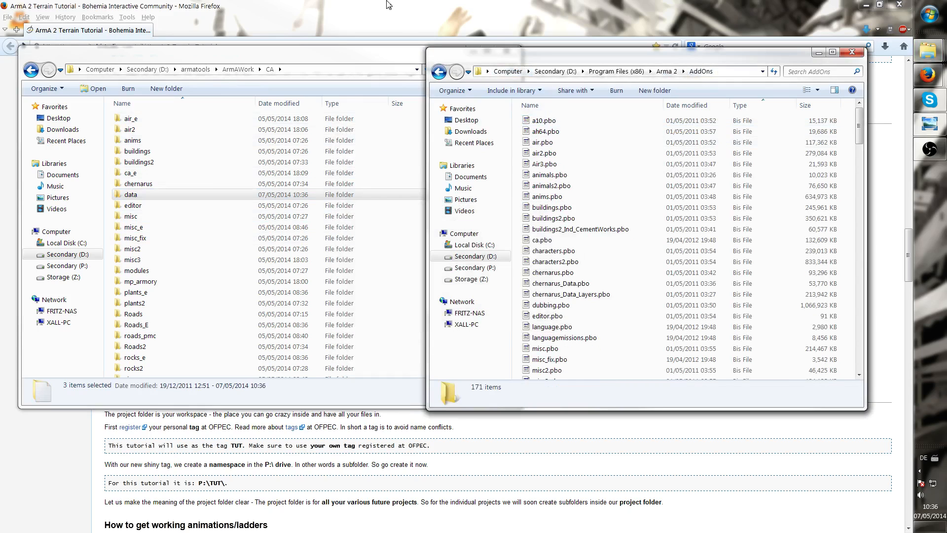
Read the tutorial's final Extract BI addons steps and the expected P:\CA folder layout
left_click(386, 2)
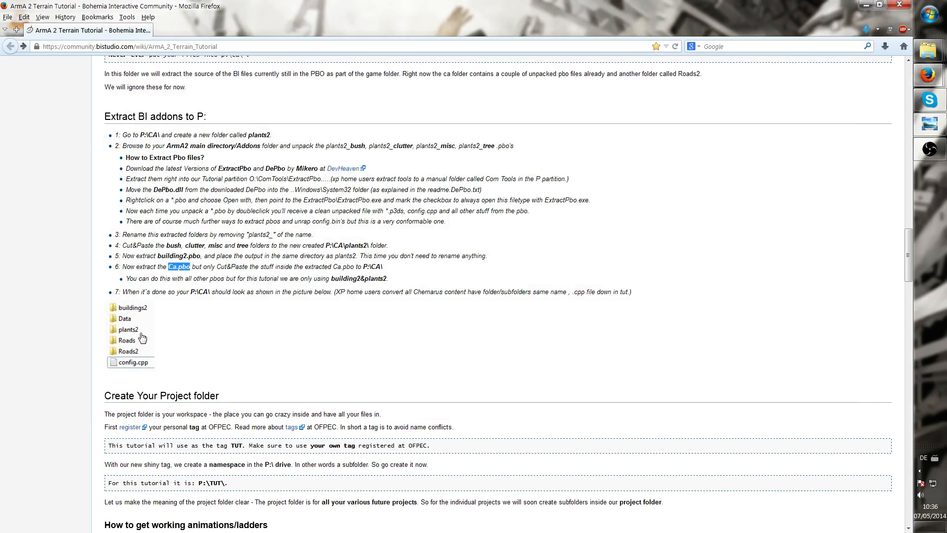
left_click(250, 315)
left_click_drag(185, 280, 317, 277)
left_click(345, 275)
double_click(343, 279)
double_click(375, 279)
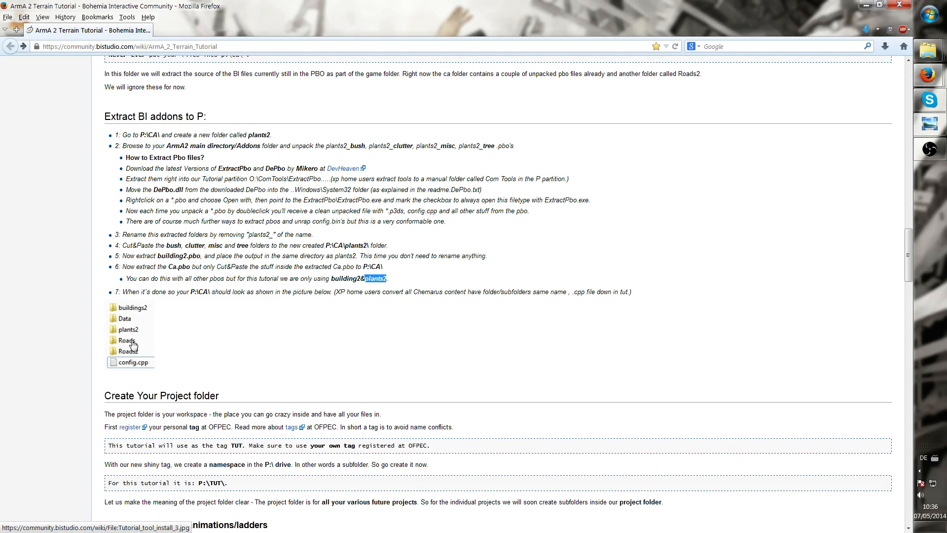
left_click(227, 345)
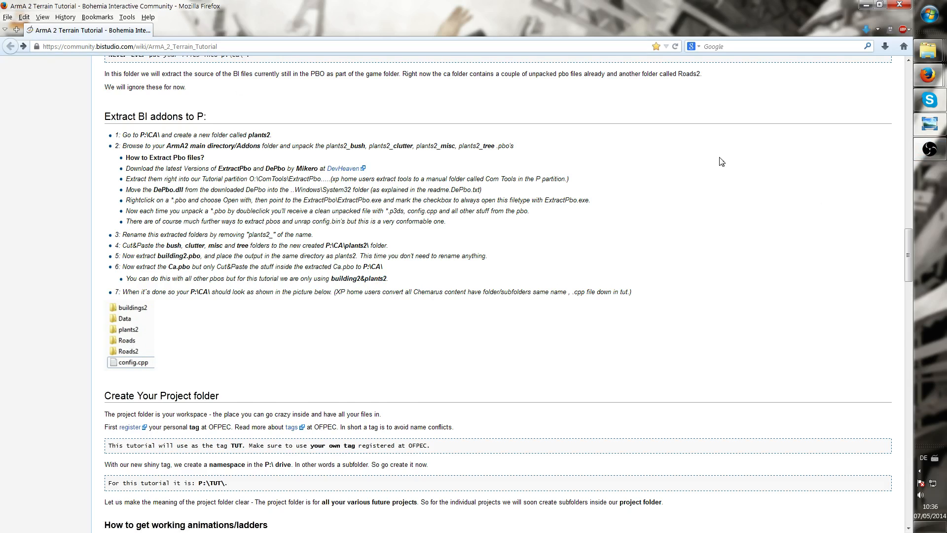
Scroll to and read the tutorial's section on getting working animations and ladders
scroll(410, 222, "down", 5)
scroll(565, 189, "down", 5)
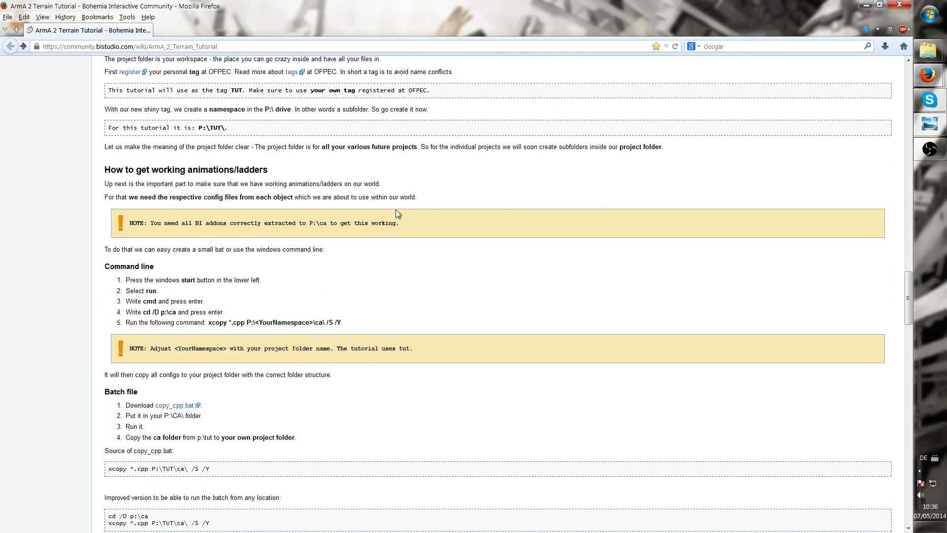
scroll(397, 213, "down", 2)
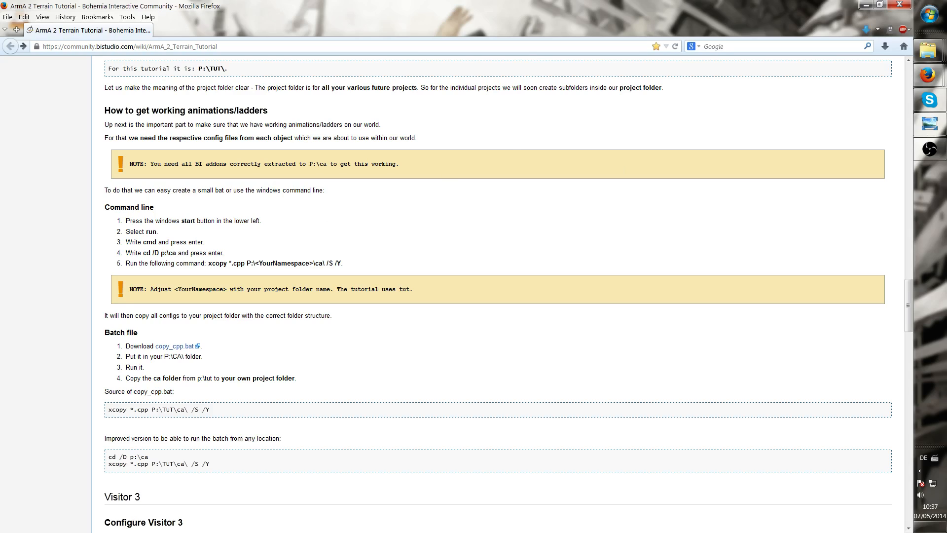
double_click(211, 110)
left_click(211, 111)
left_click_drag(266, 111, 189, 112)
left_click(284, 121)
Open a Windows command prompt by running cmd from the Run dialog
left_click(926, 15)
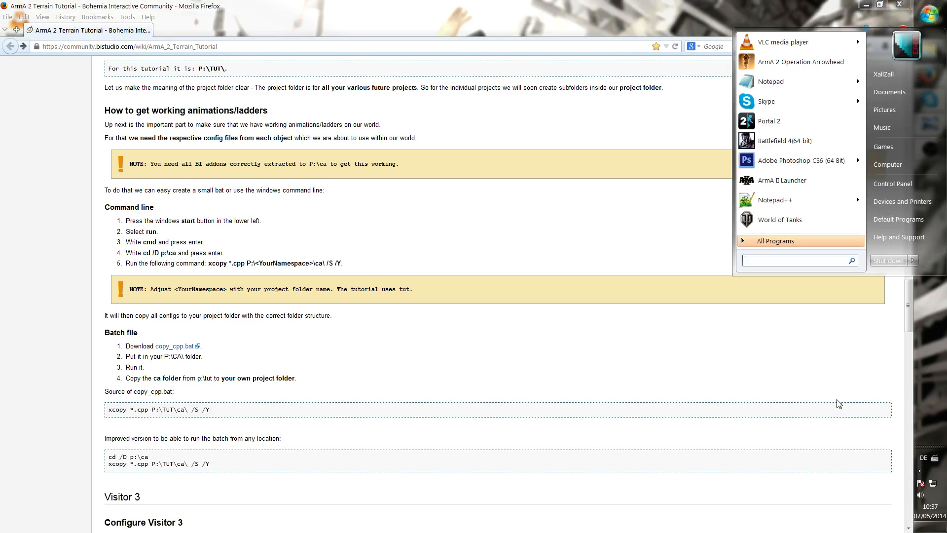
type("run")
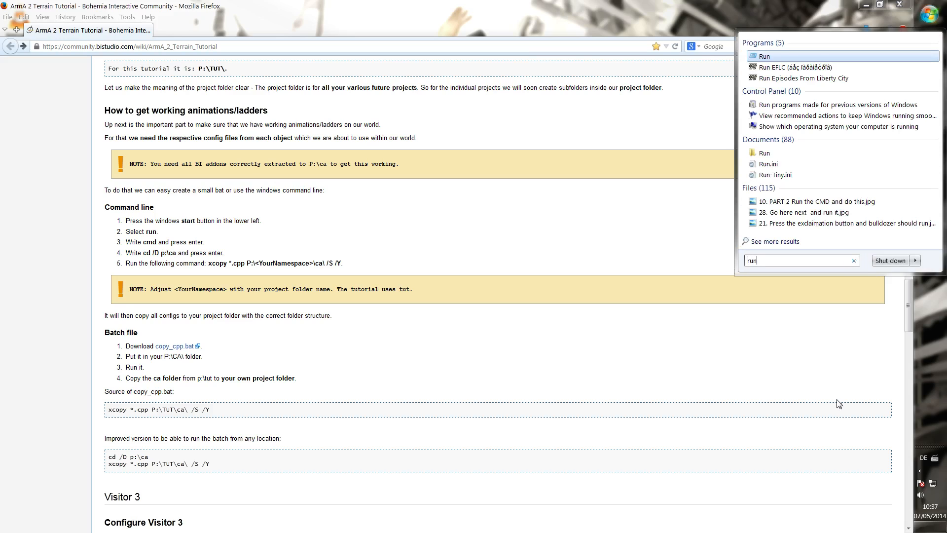
key("Return")
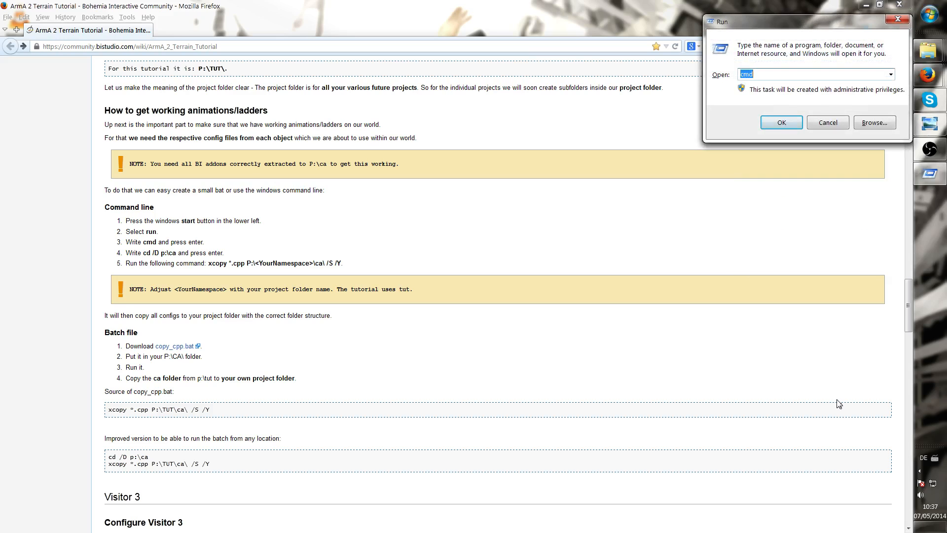
key("Return")
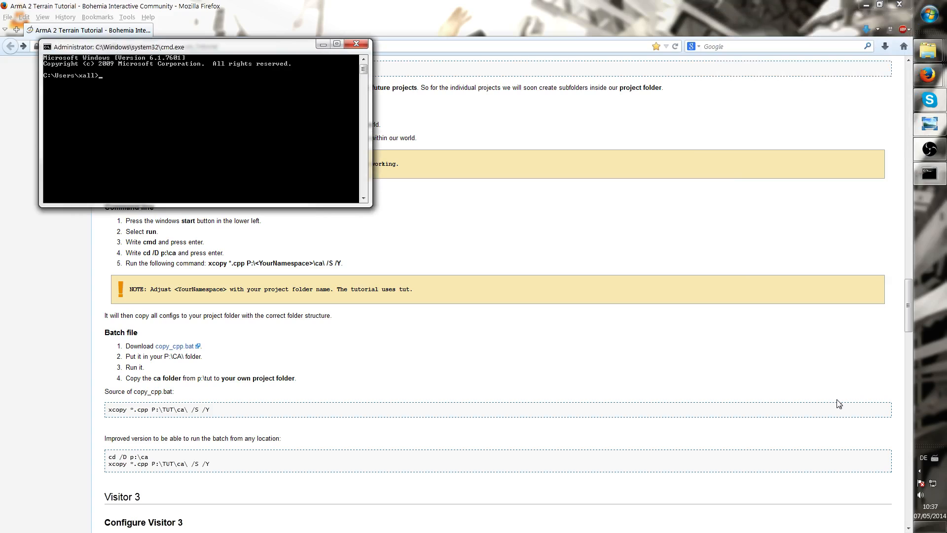
Change the command prompt's working directory to p:\ca using cd /D
left_click_drag(221, 52, 601, 95)
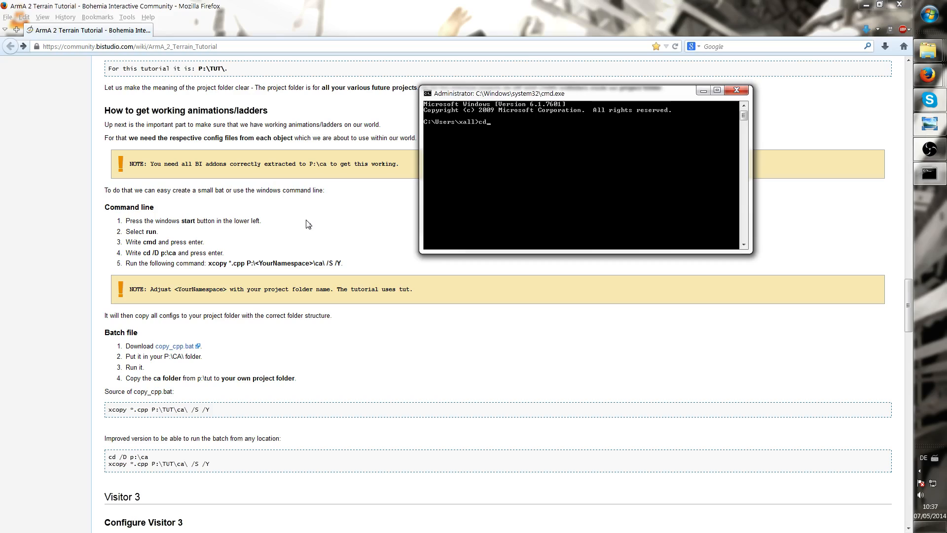
key("alt+shift")
type("/D")
key("BackSpace")
type("ca")
key("Return")
Try to copy all .cpp files recursively with xcopy *.cpp P:Workspace\ca\ /S /Y
type("xcopy *")
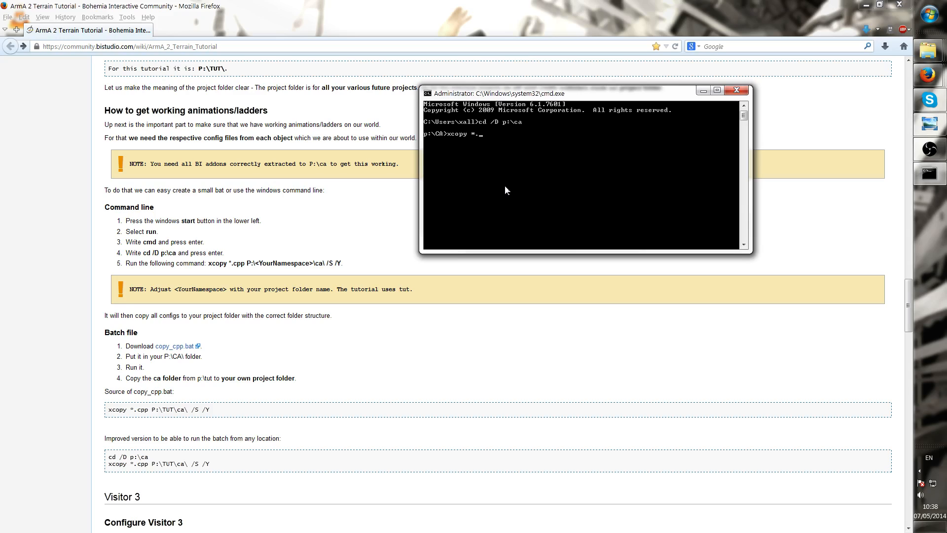
type(".")
type("cp")
type("orksp")
type("ac")
type("ez")
type("ca")
type("\\ /")
type("S /")
type("Y")
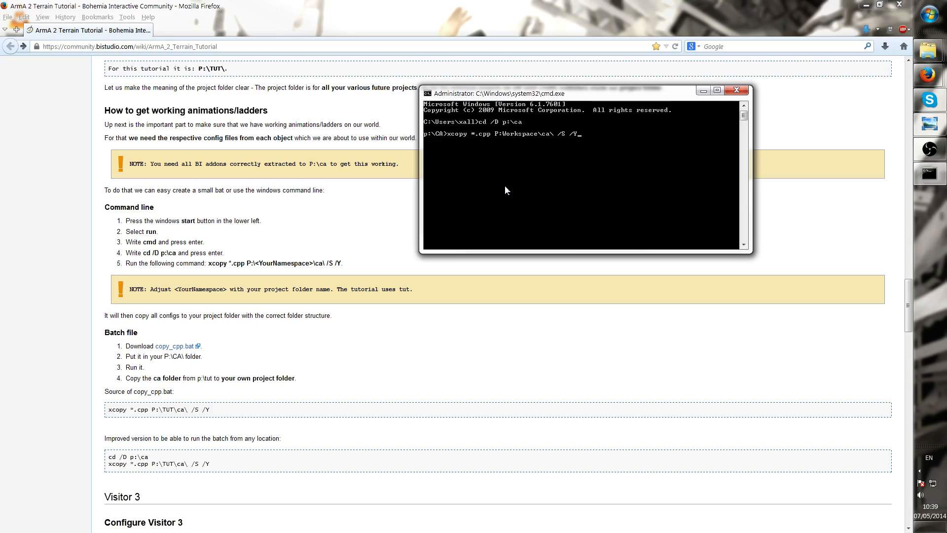
key("Return")
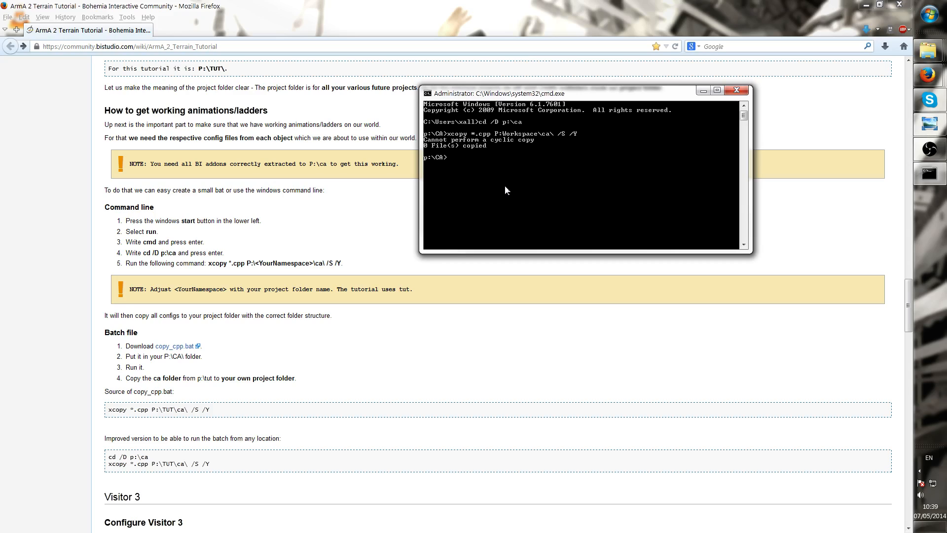
Correct the destination to P:\Workspace\ca\ in the recalled xcopy command and run it again
key("Up")
key("Left")
type("\\")
key("Return")
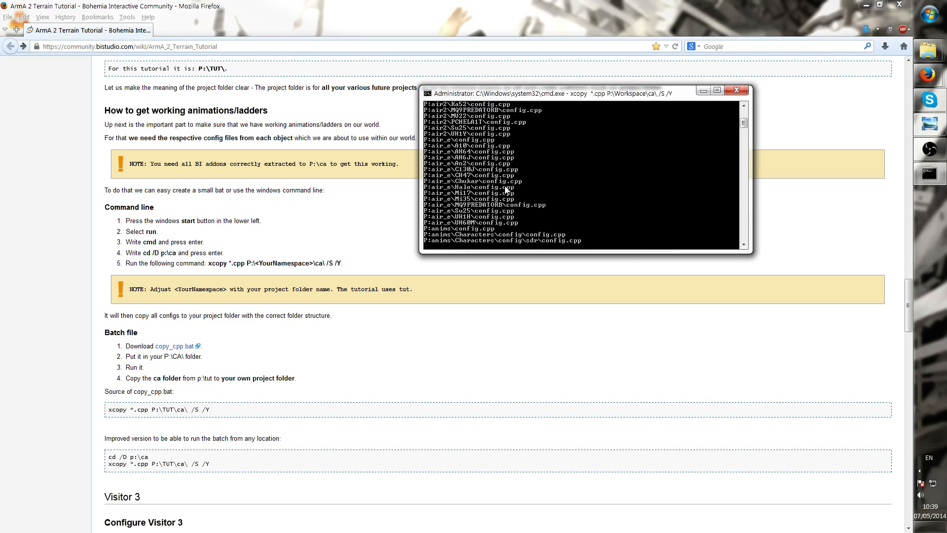
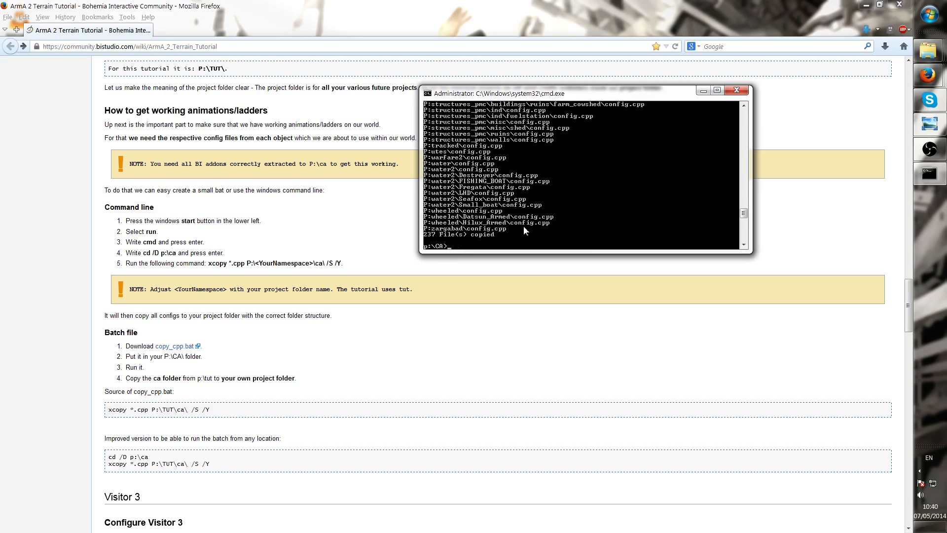
Close the command prompt window
left_click(733, 90)
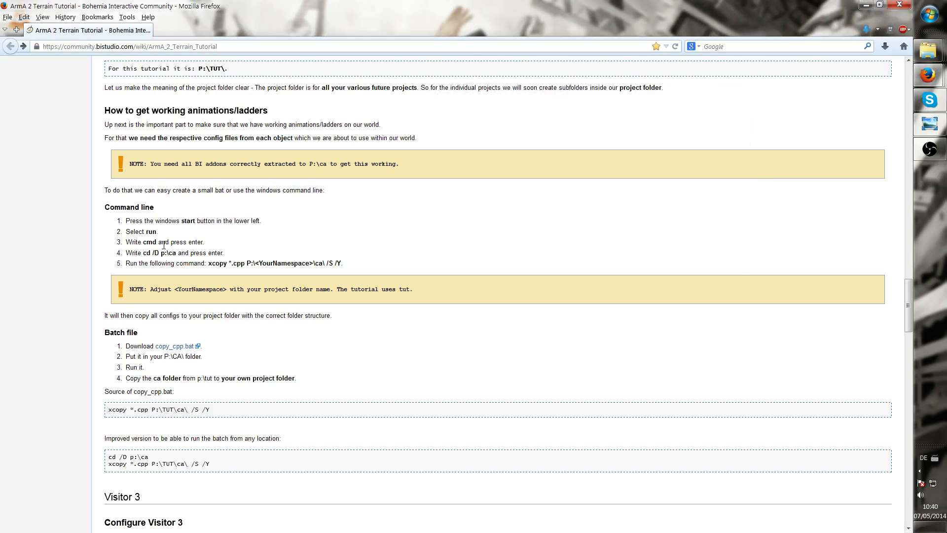
scroll(230, 247, "up", 10)
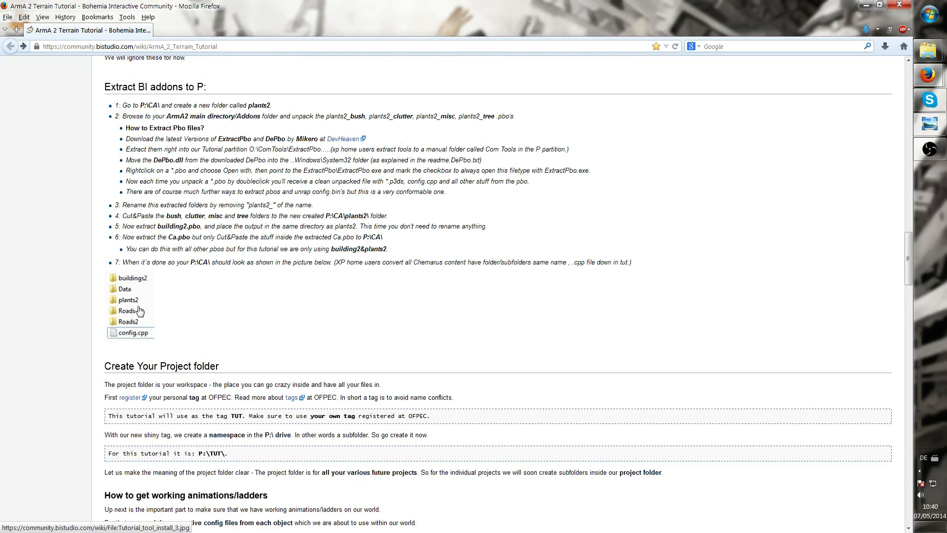
scroll(230, 324, "down", 11)
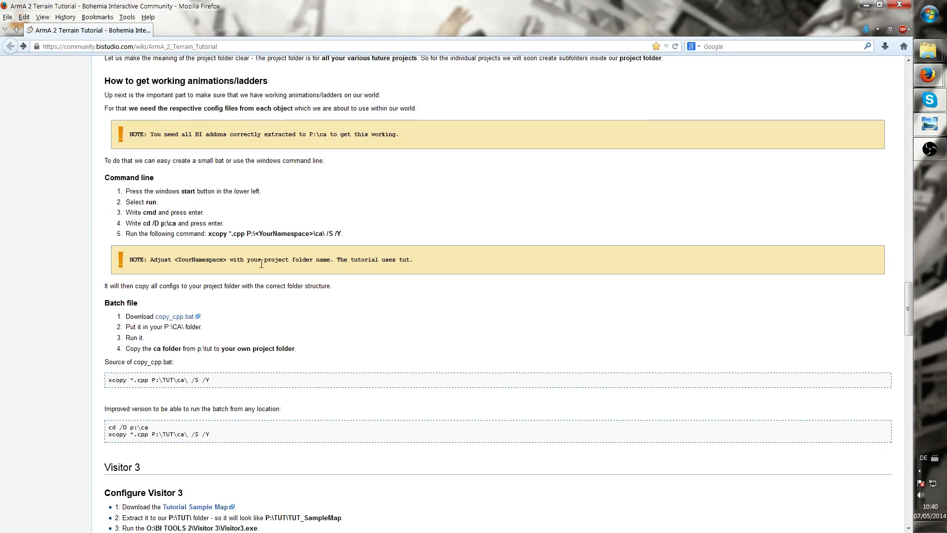
scroll(569, 165, "down", 2)
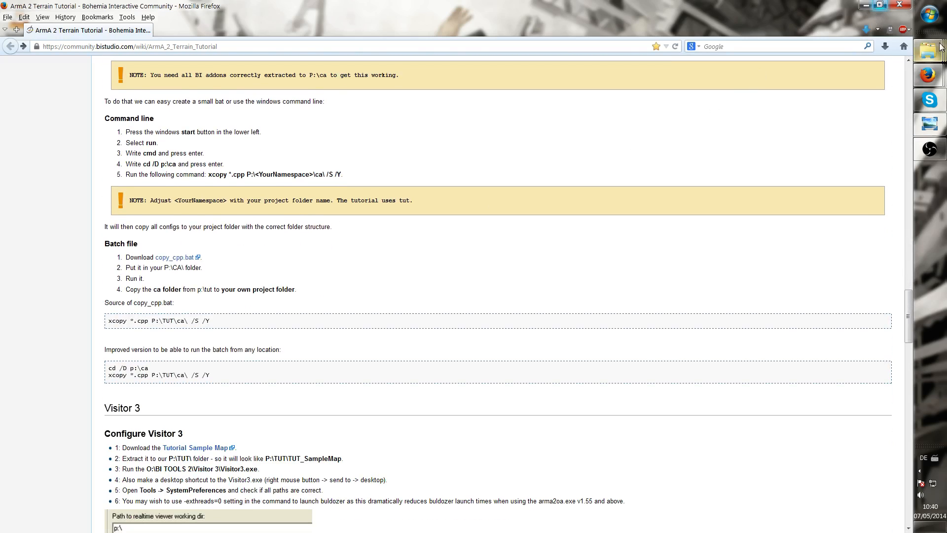
Launch Visitor3.exe from the D:\armatools\Visitor 3 folder
mouse_move(929, 51)
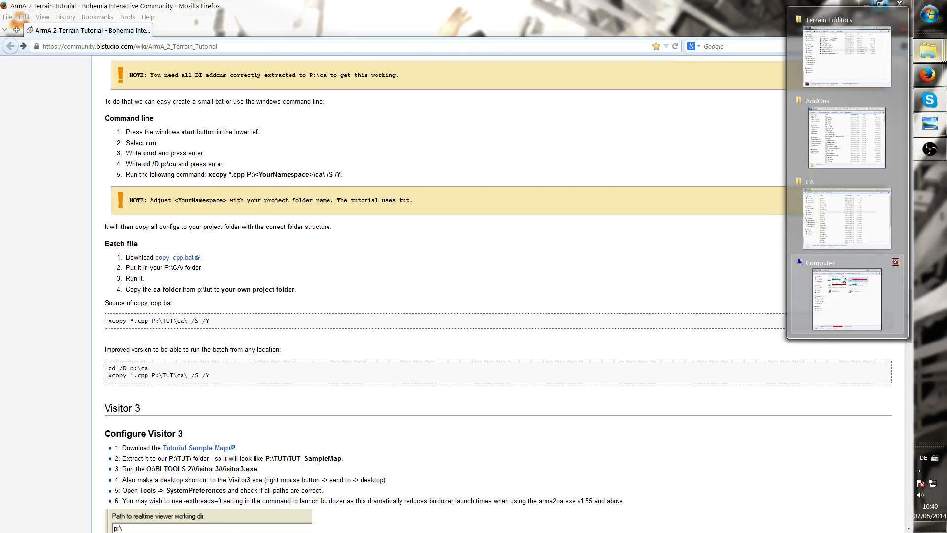
left_click(847, 298)
double_click(413, 213)
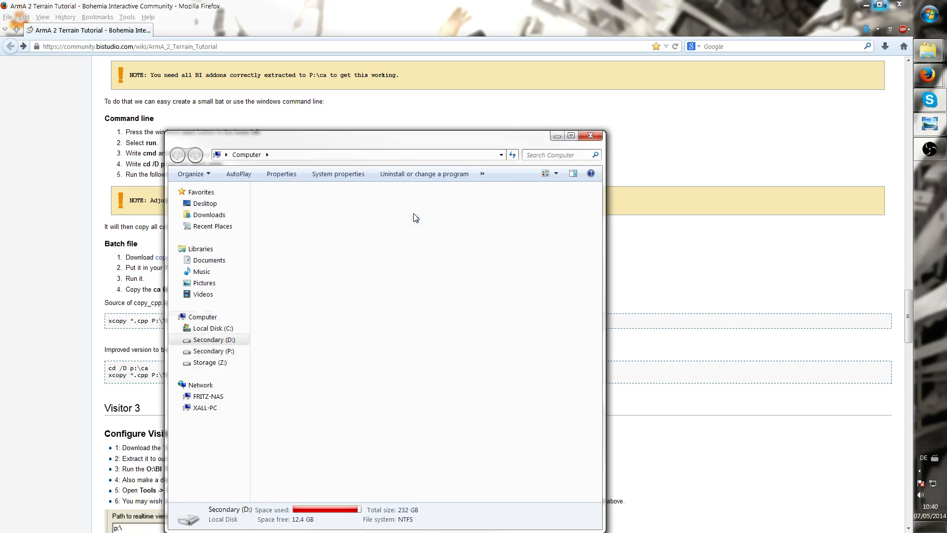
left_click(373, 215)
double_click(372, 215)
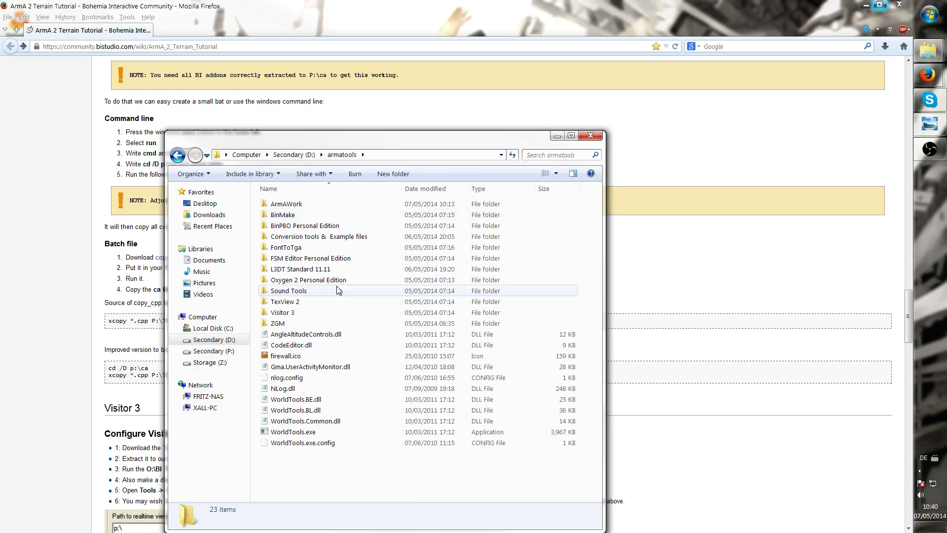
left_click(317, 313)
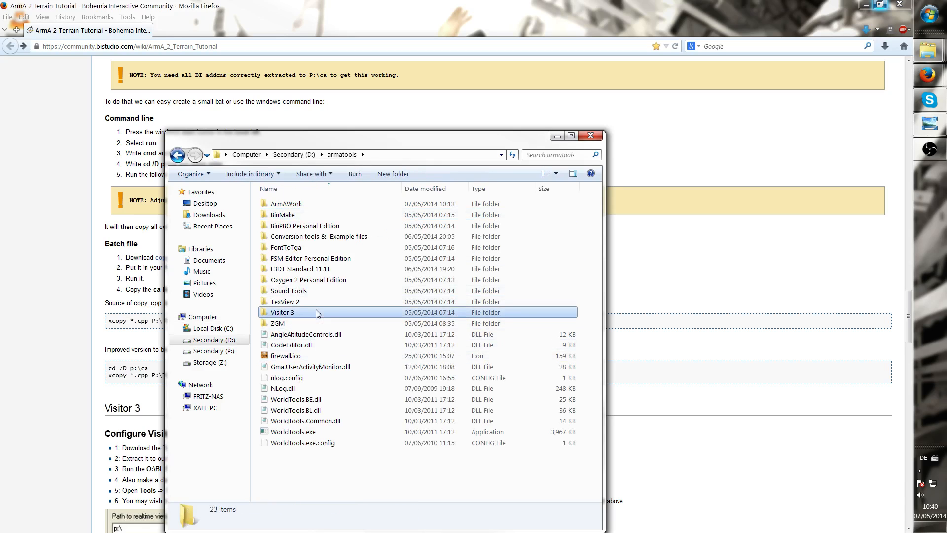
double_click(334, 316)
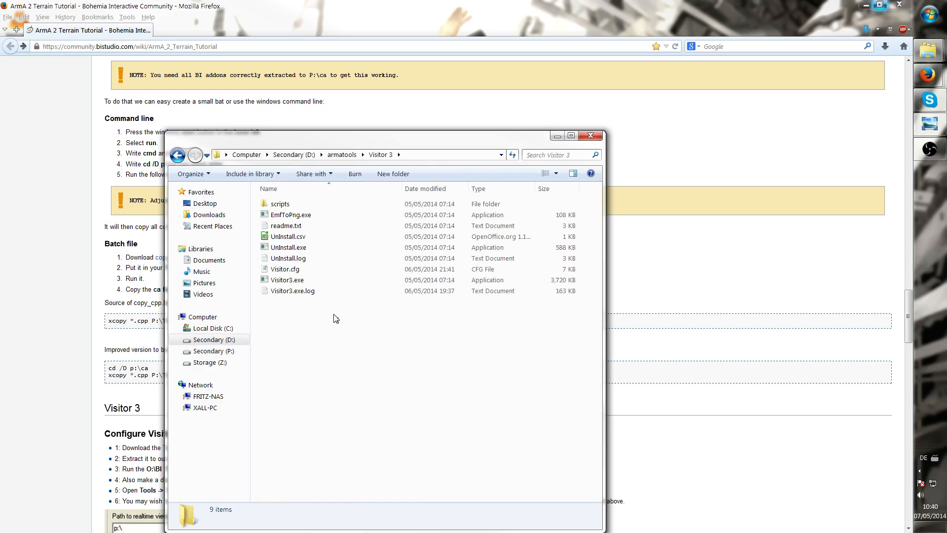
double_click(299, 280)
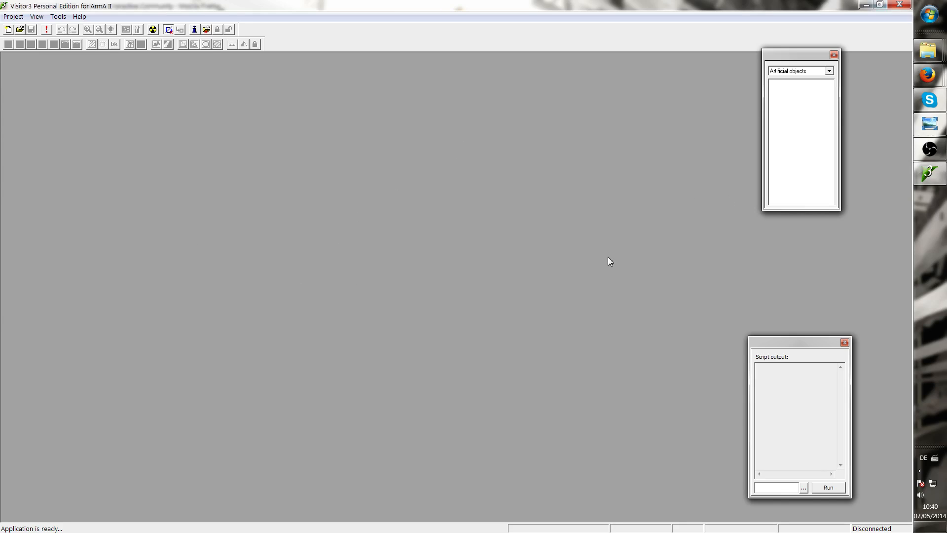
Create a new project with a 512 x 512 terrain grid and a 10 meter terrain cell size
left_click(13, 16)
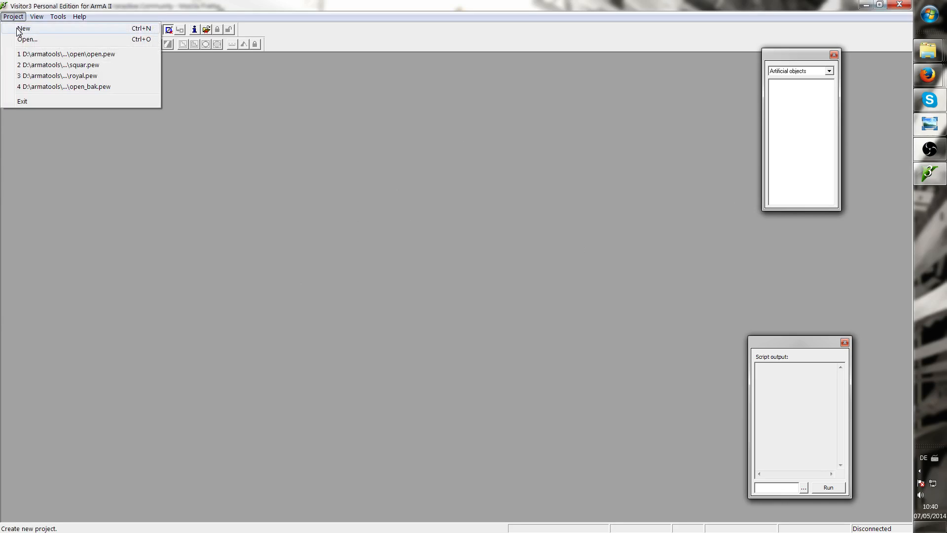
left_click(22, 28)
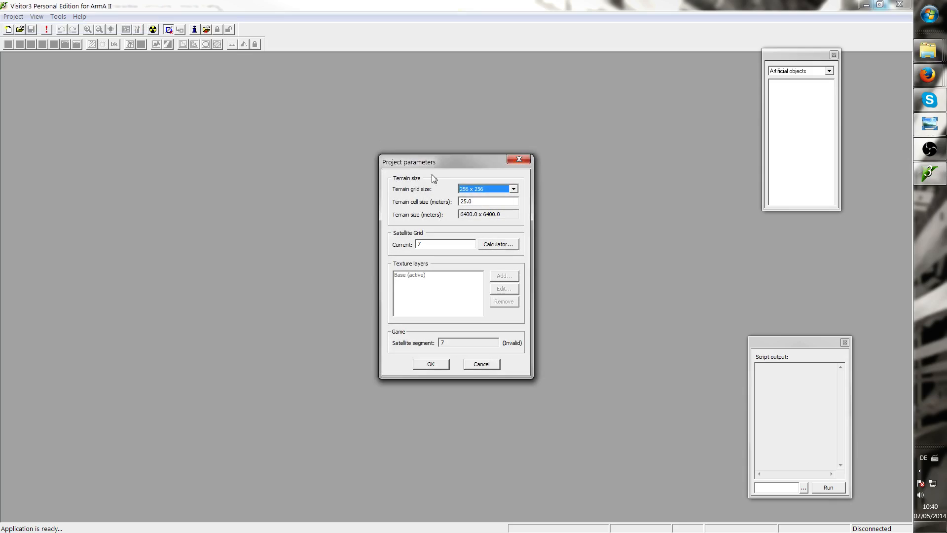
left_click(510, 189)
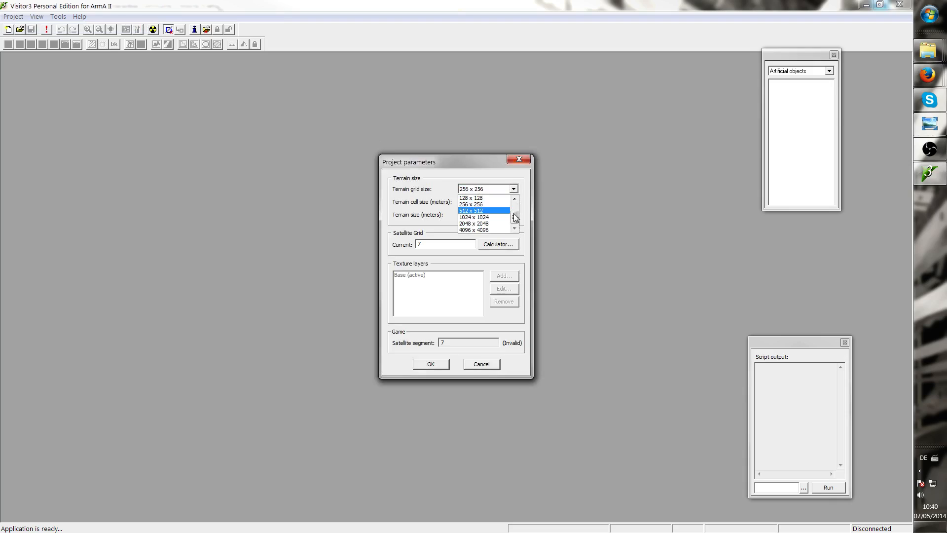
mouse_move(514, 216)
left_mouse_down()
mouse_move(510, 188)
mouse_move(510, 218)
left_mouse_up()
left_click(485, 211)
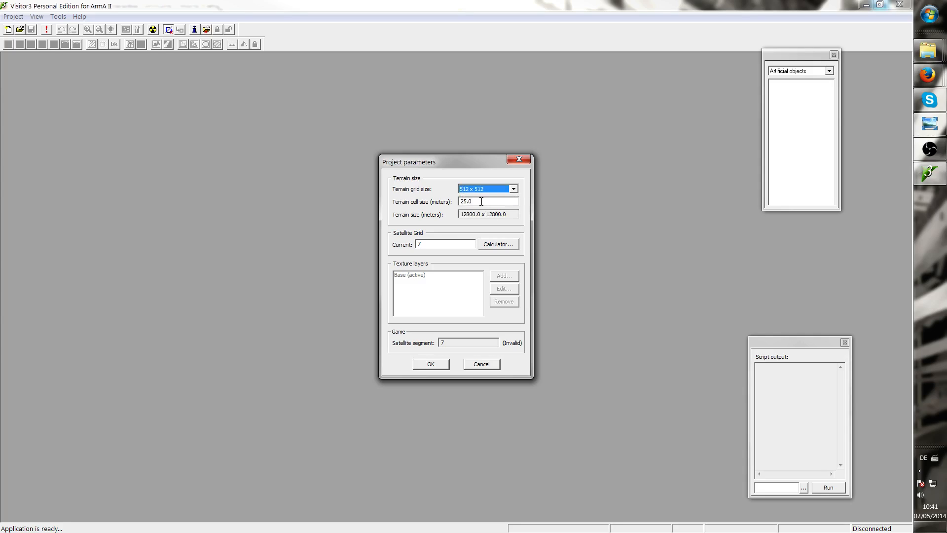
left_click_drag(481, 201, 467, 201)
type("10")
Apply the satellite grid calculator's proposed grid for a 5120 pixel image and confirm the project parameters
left_click(496, 245)
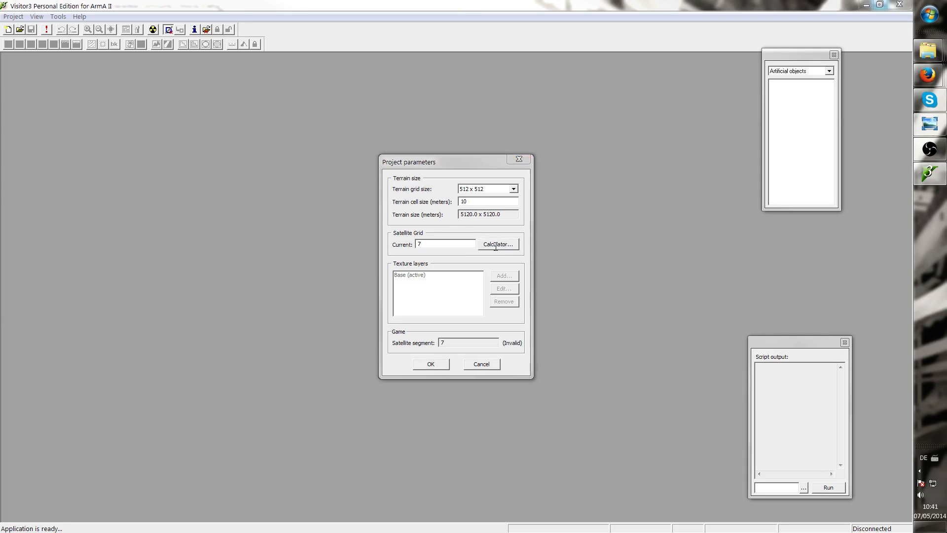
left_click_drag(461, 185, 294, 158)
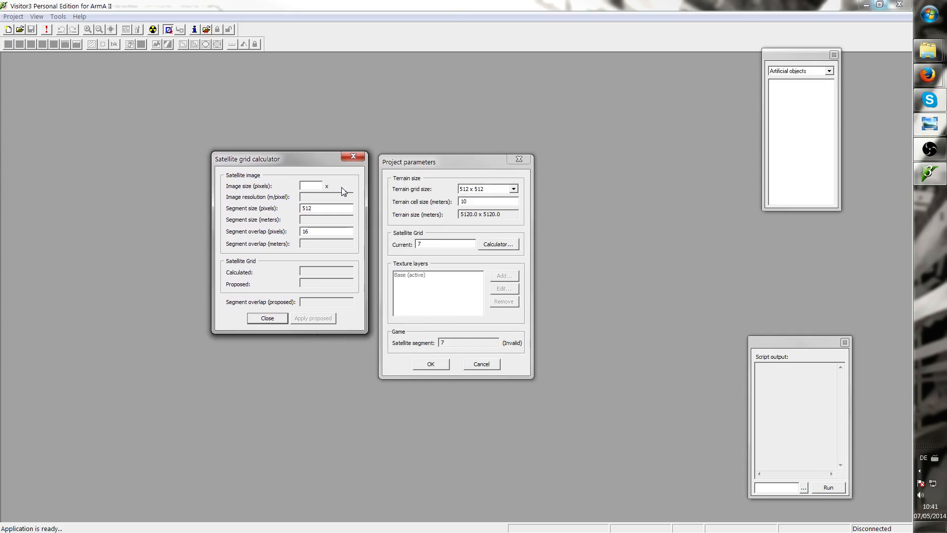
type("51")
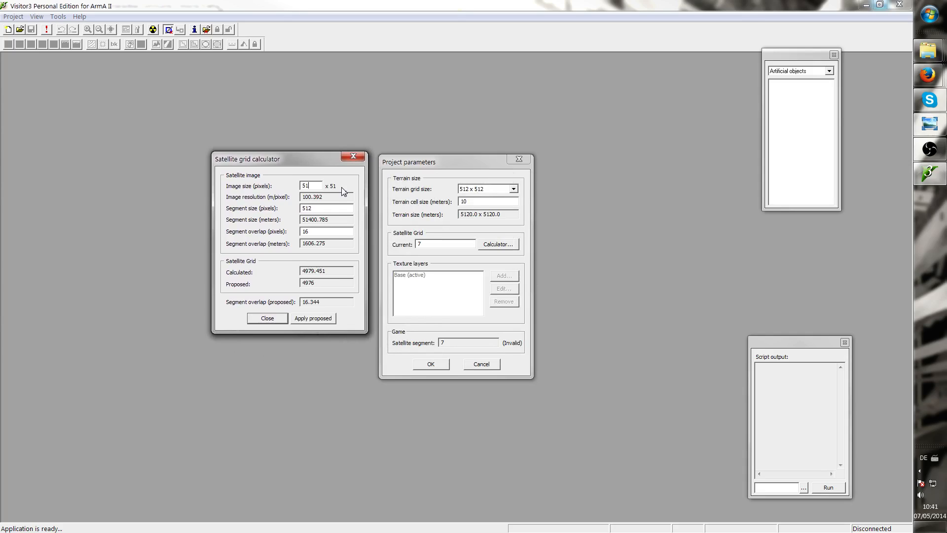
type("20")
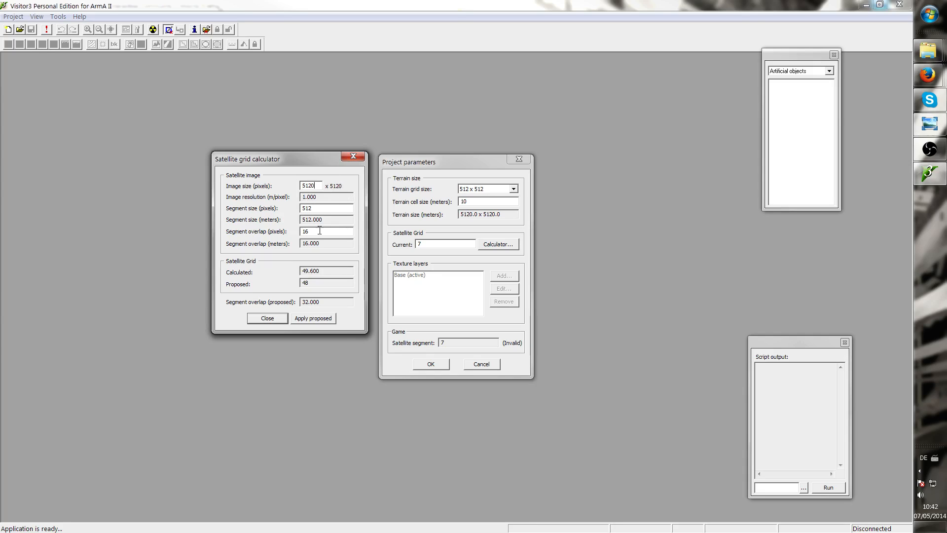
left_click(306, 321)
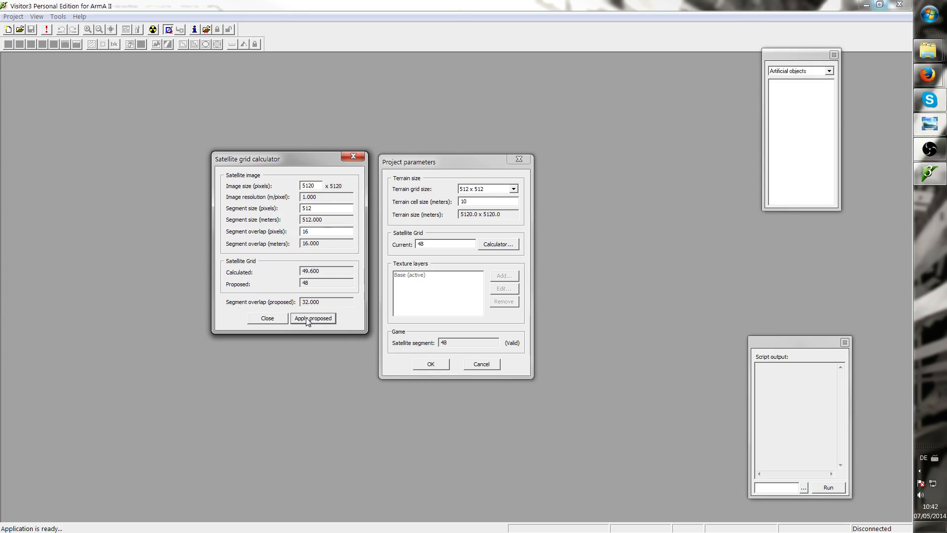
left_click(348, 160)
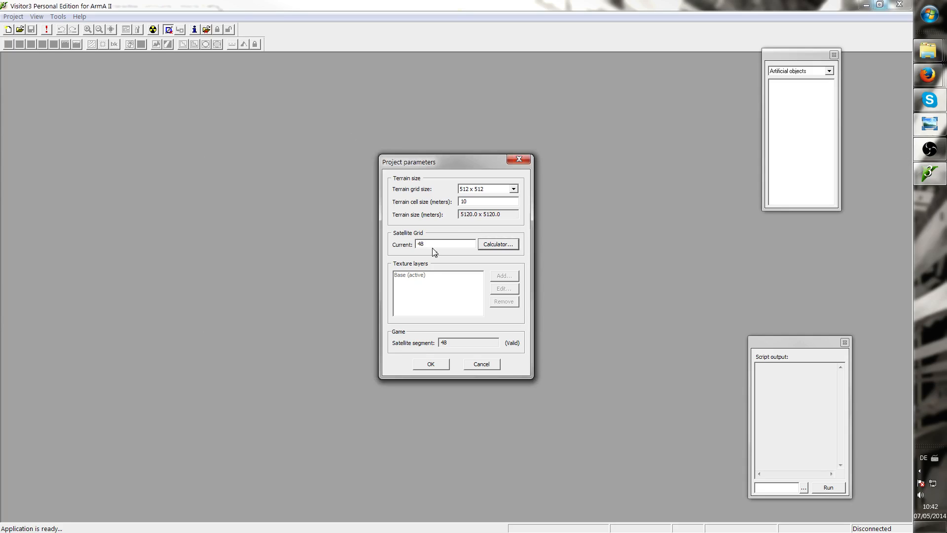
left_click_drag(433, 245, 404, 243)
left_click(439, 365)
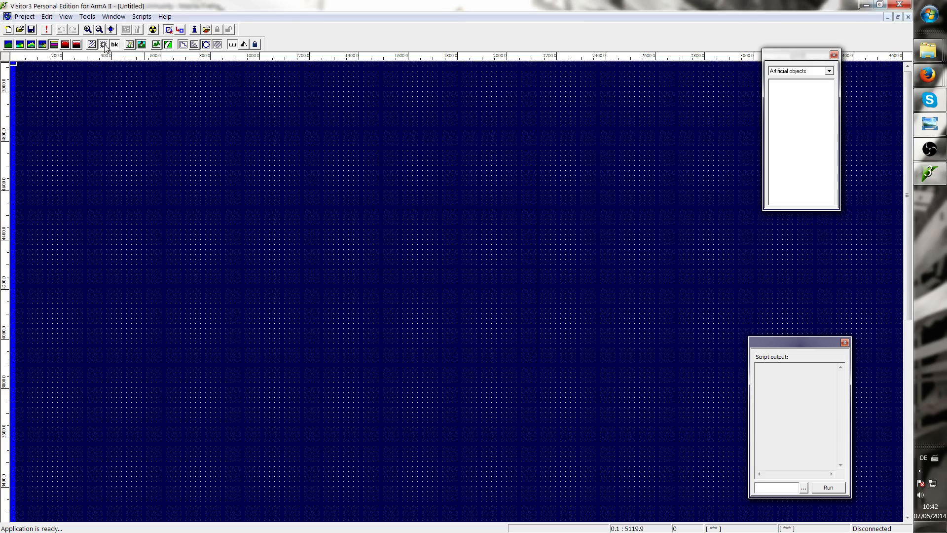
Review the system preferences' real-time viewer working directory and Buldozer launch command, then close them
left_click(71, 18)
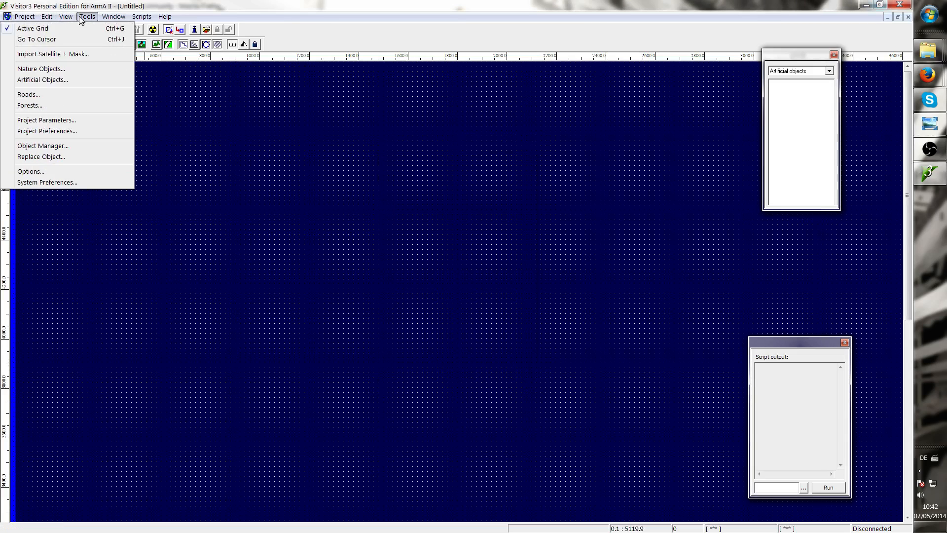
left_click(65, 184)
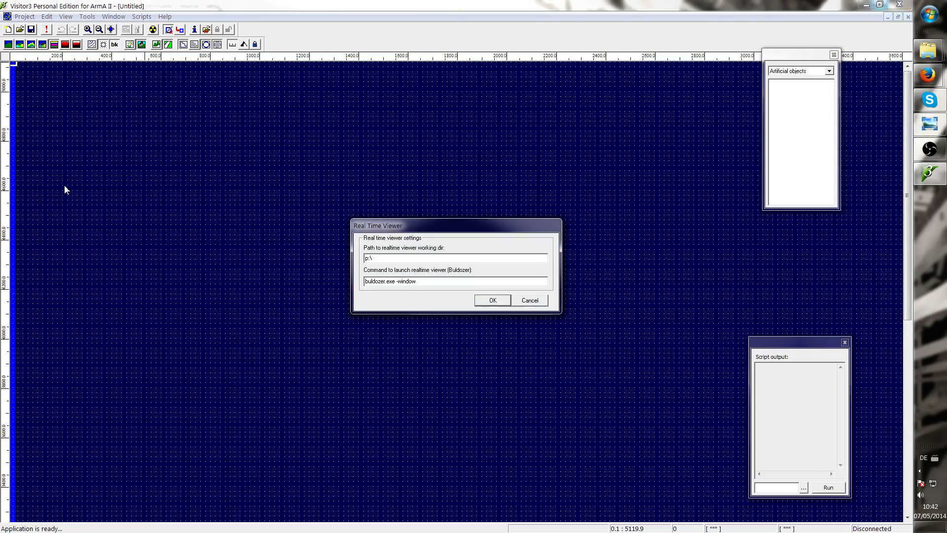
left_click_drag(394, 226, 298, 192)
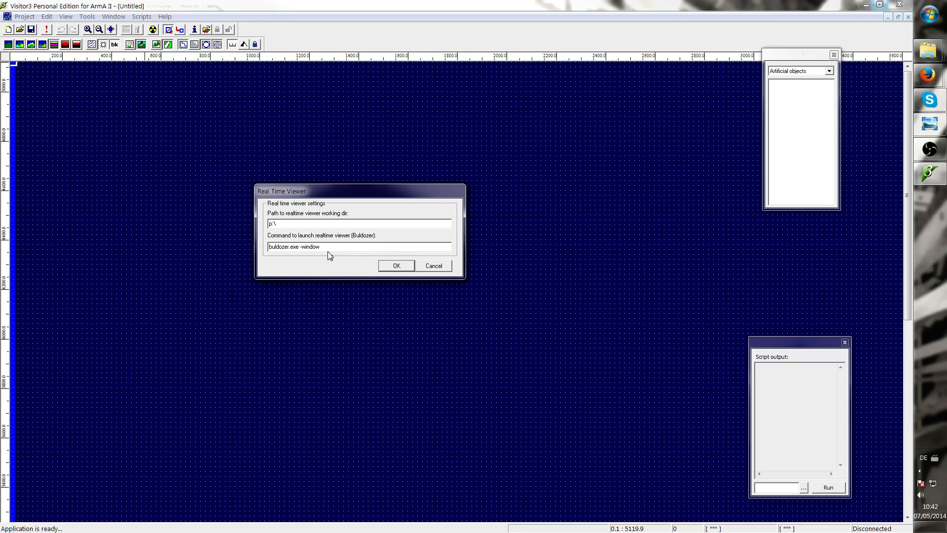
double_click(310, 246)
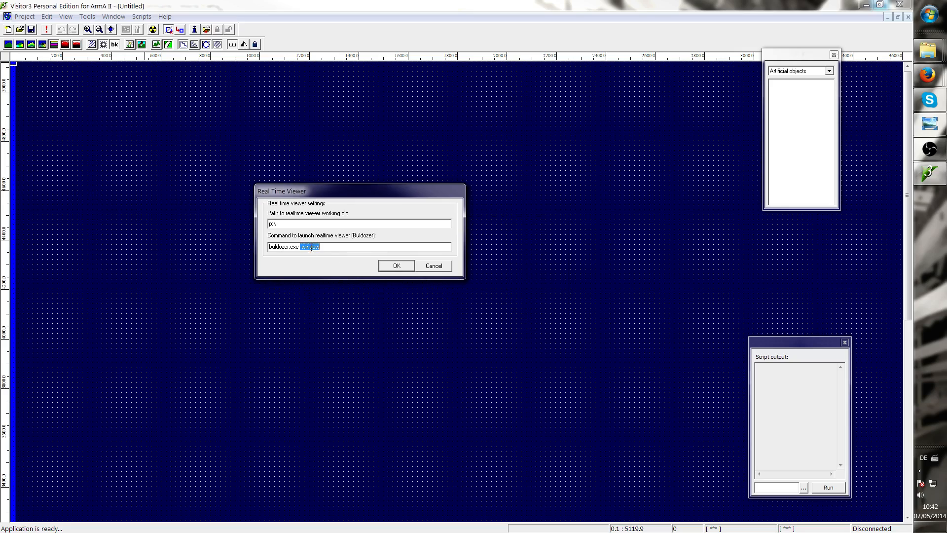
left_click(340, 245)
left_click(286, 224)
left_click_drag(287, 247, 252, 251)
key("Right")
left_click(429, 251)
left_click(396, 265)
Open the project preferences dialog
left_click(87, 17)
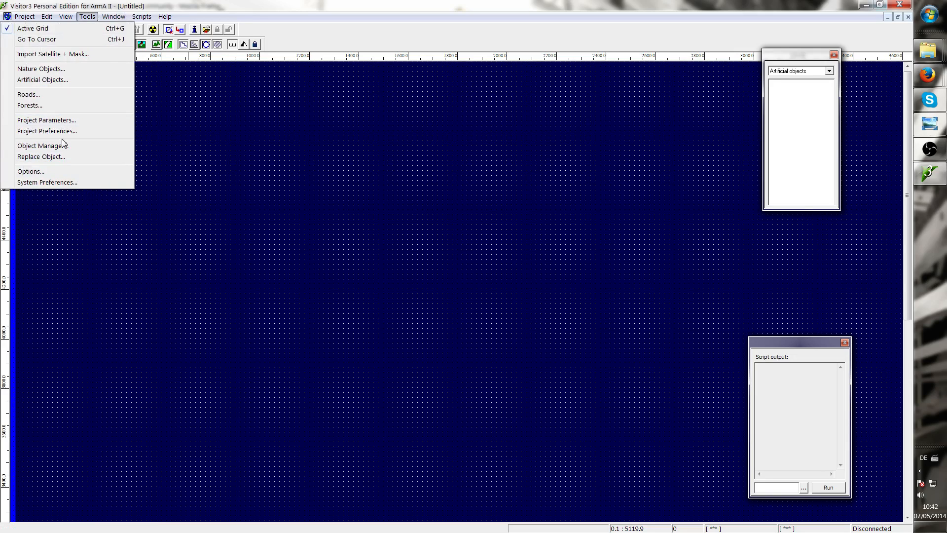
left_click(47, 131)
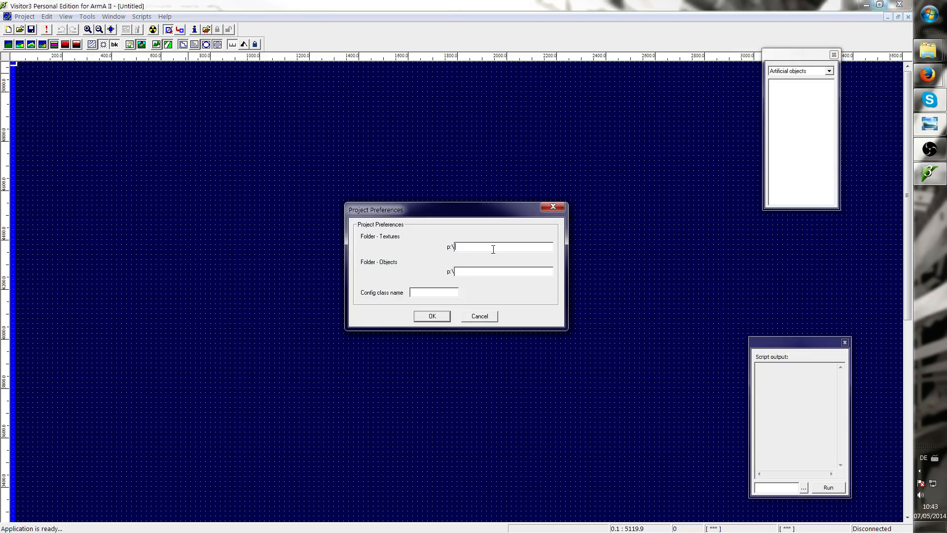
Browse the file explorer to the armatools\ArmAWork\Workspace\TUT_SampleMap folder on drive D
mouse_move(928, 51)
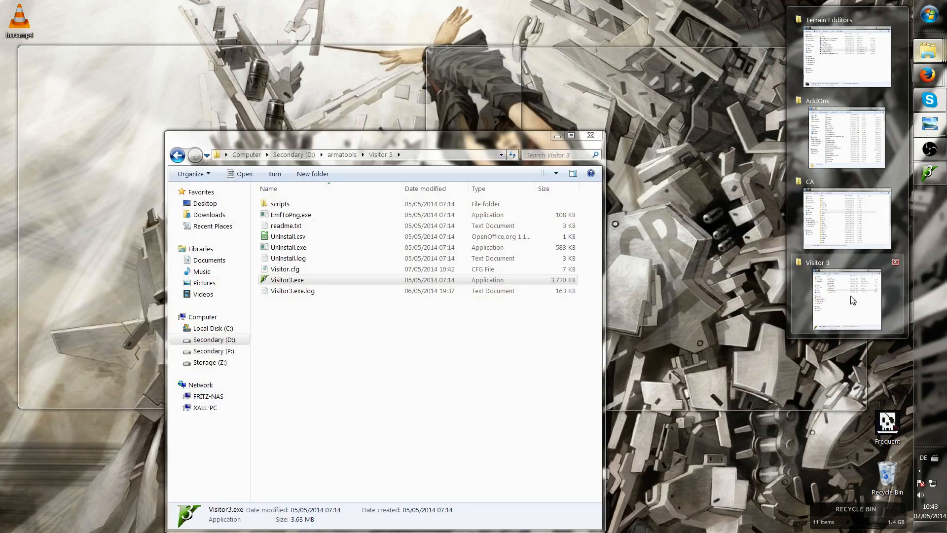
left_click(852, 300)
left_click(207, 340)
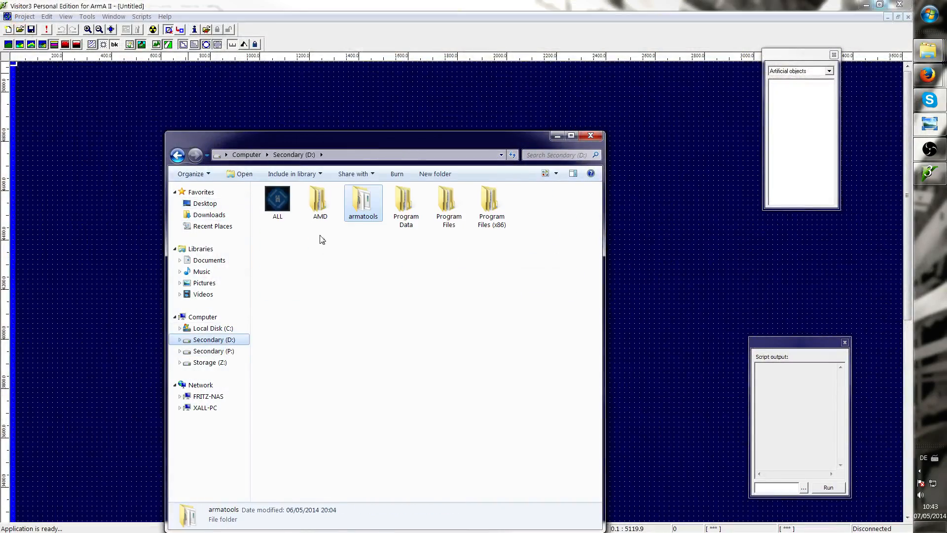
double_click(368, 213)
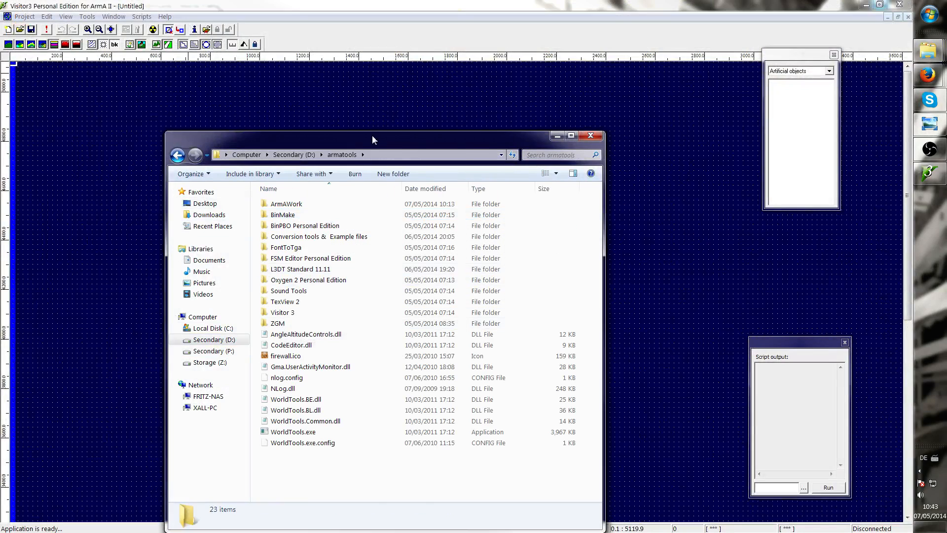
left_click_drag(372, 136, 616, 85)
left_click_drag(383, 209, 248, 206)
left_click(928, 51)
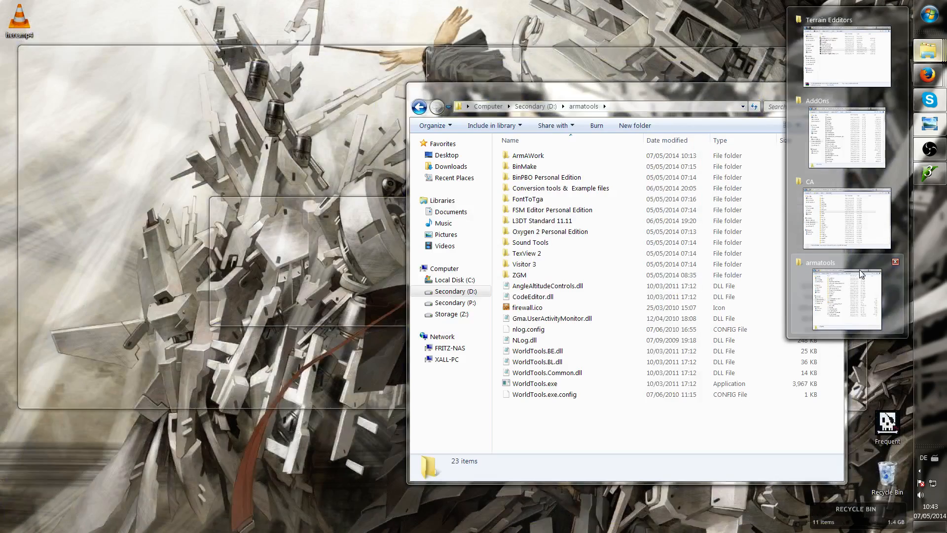
left_click(860, 274)
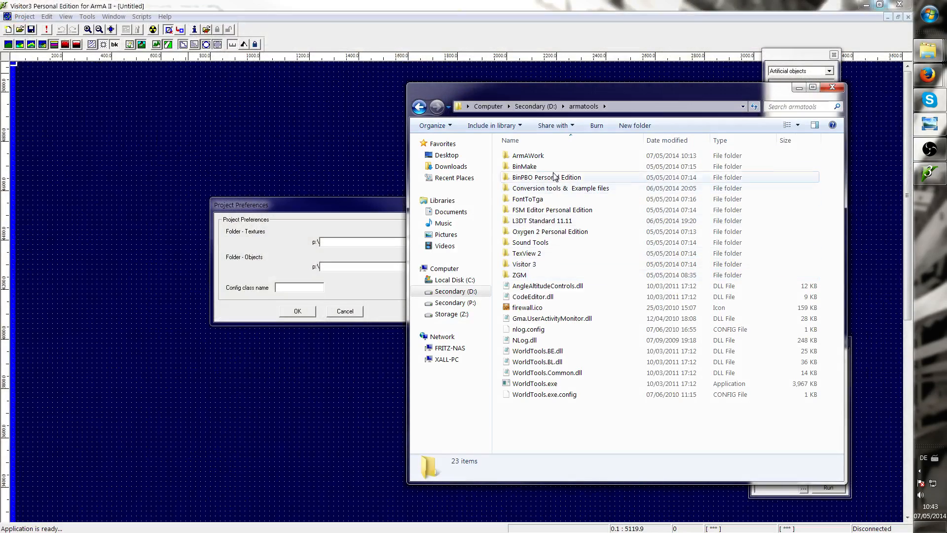
double_click(526, 156)
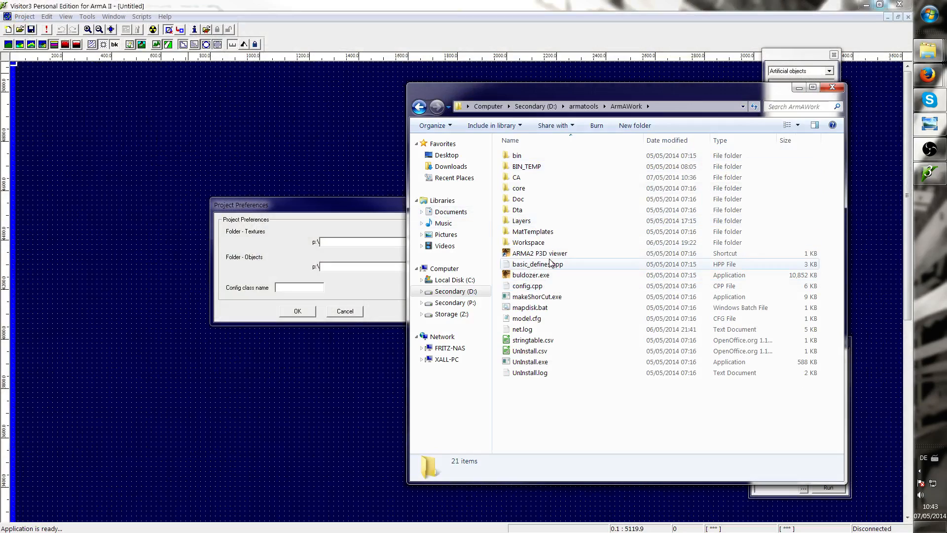
double_click(548, 243)
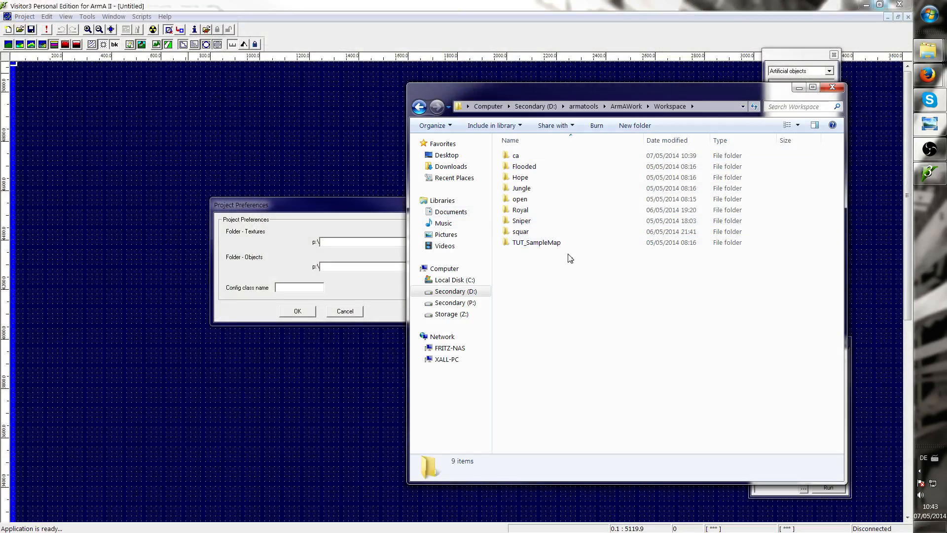
left_click(586, 243)
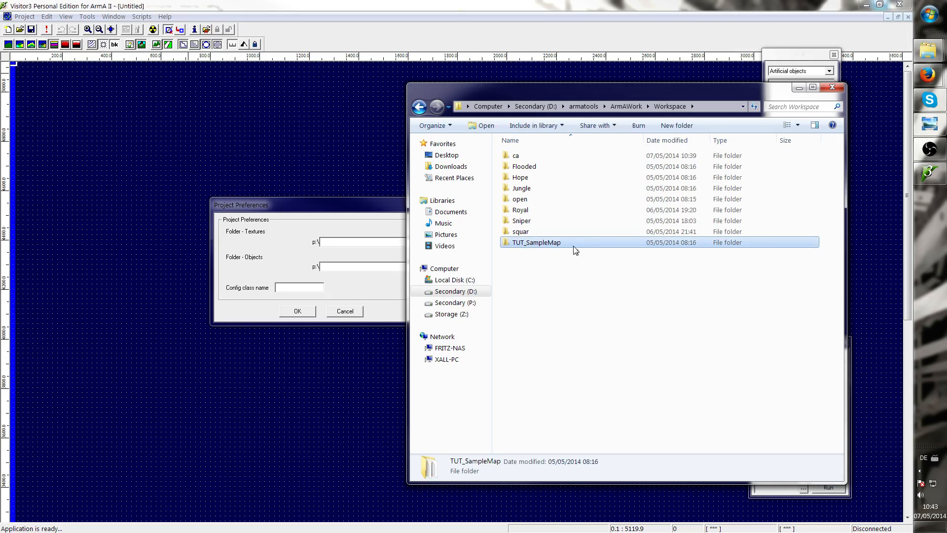
double_click(574, 250)
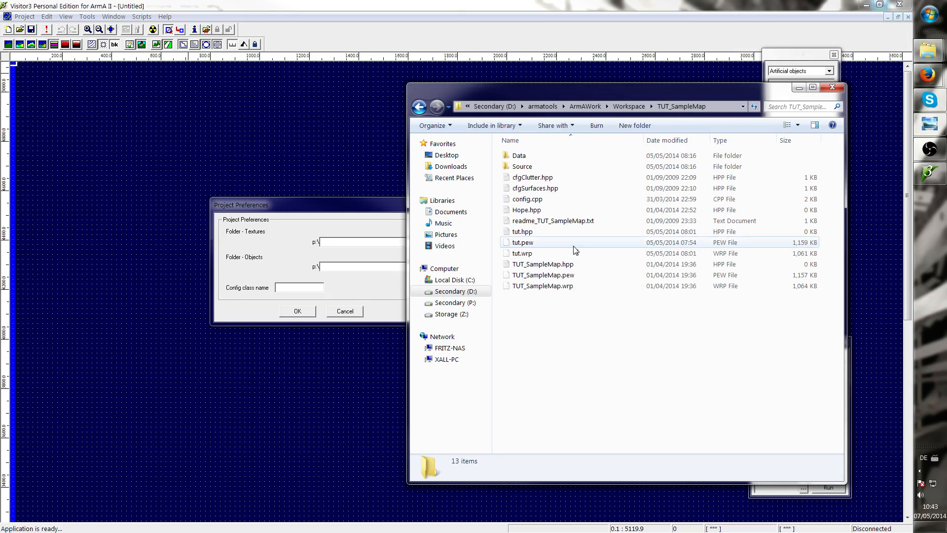
Open the Data folder inside TUT_SampleMap in the file explorer
double_click(534, 157)
left_click(699, 103)
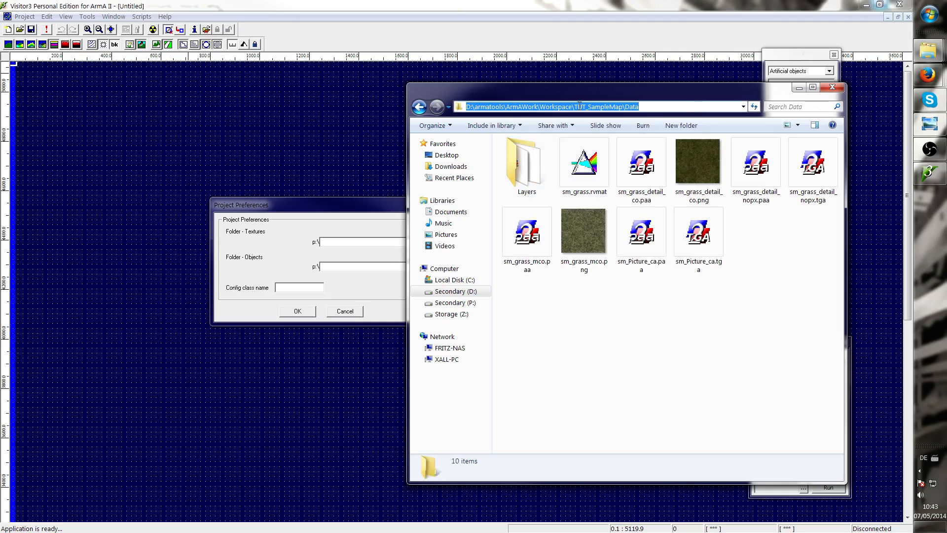
left_click(652, 107)
left_click_drag(655, 107, 539, 113)
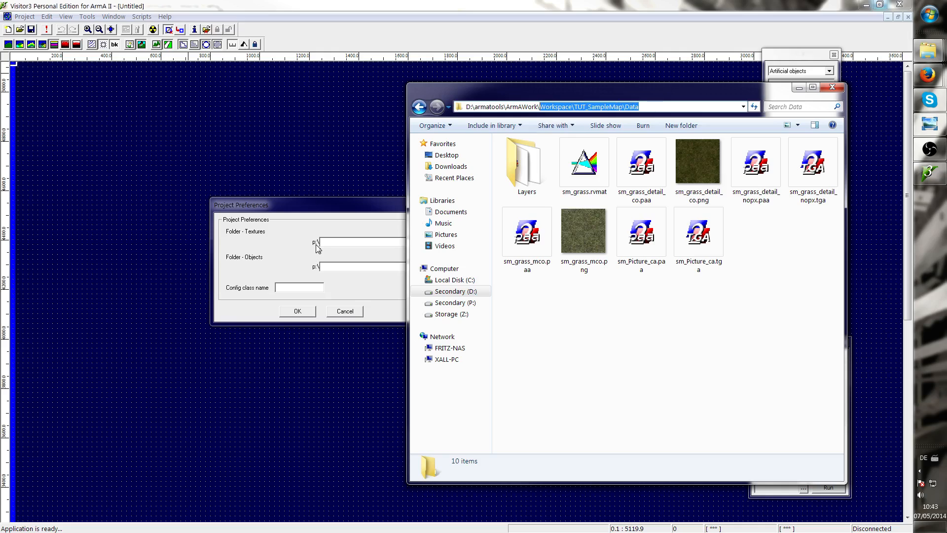
left_click(662, 107)
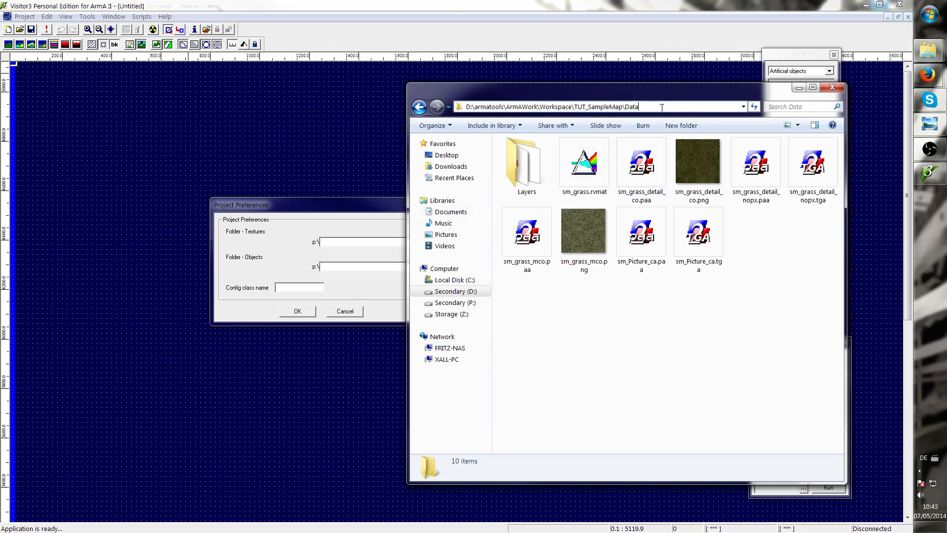
left_click_drag(660, 112, 590, 111)
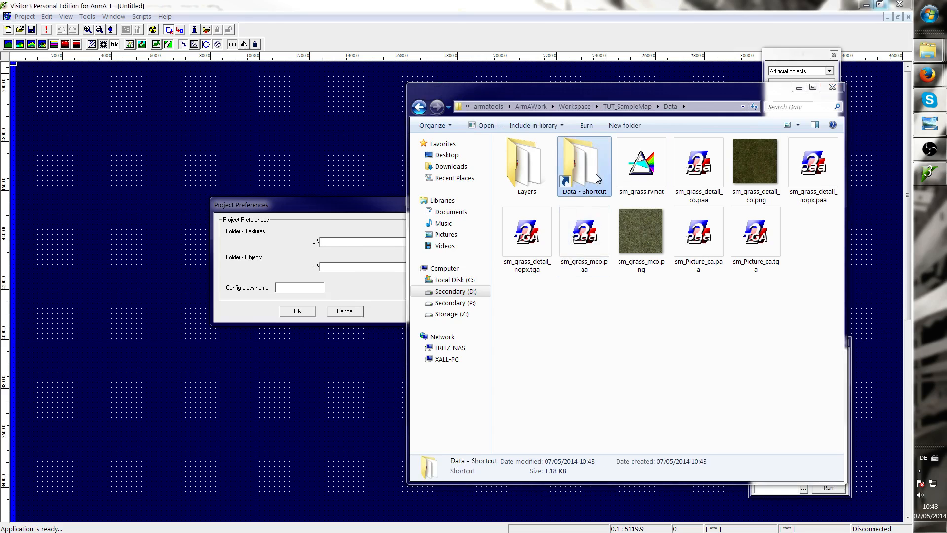
key("Delete")
key("Return")
Copy the Workspace\TUT_SampleMap\Data part of the folder path into the Textures folder field of the project preferences
left_click(710, 109)
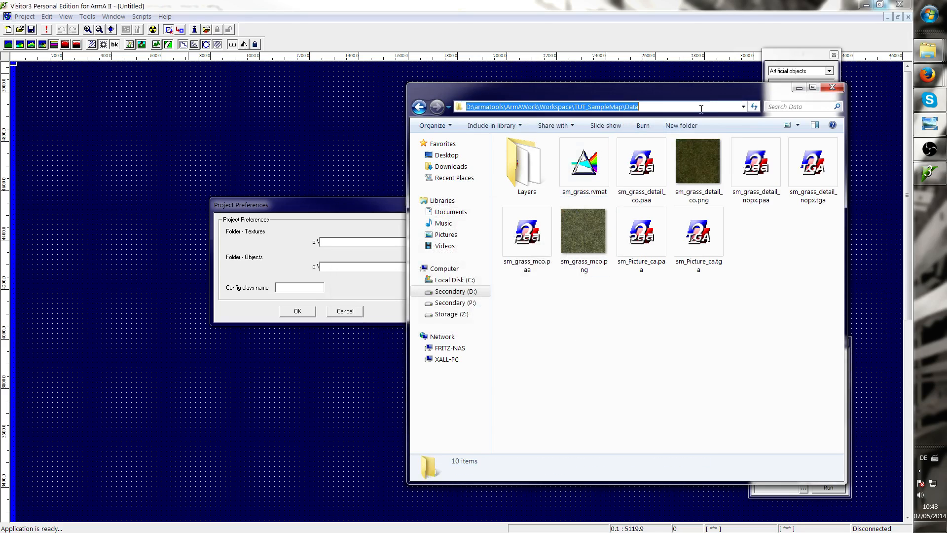
left_click(655, 107)
left_click_drag(661, 107, 542, 108)
key("ctrl+c")
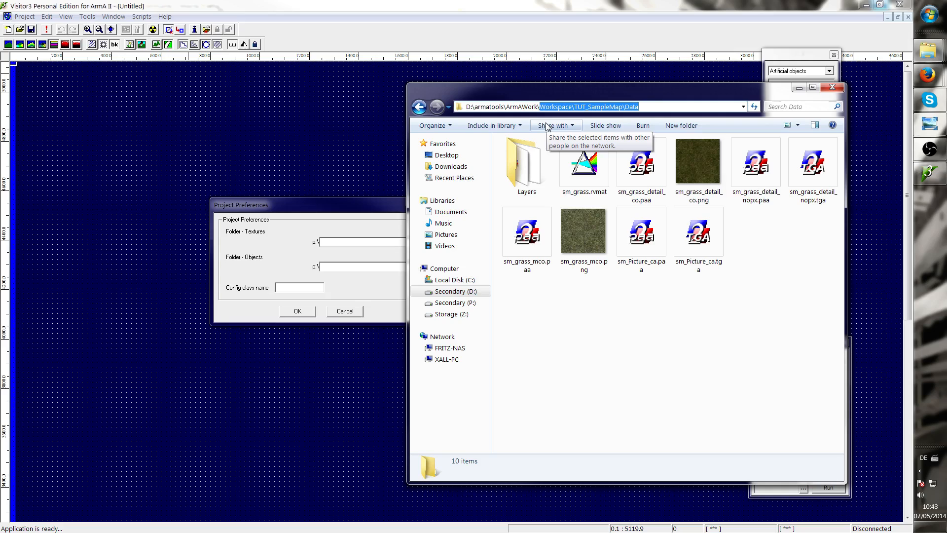
left_click(353, 244)
key("ctrl+v")
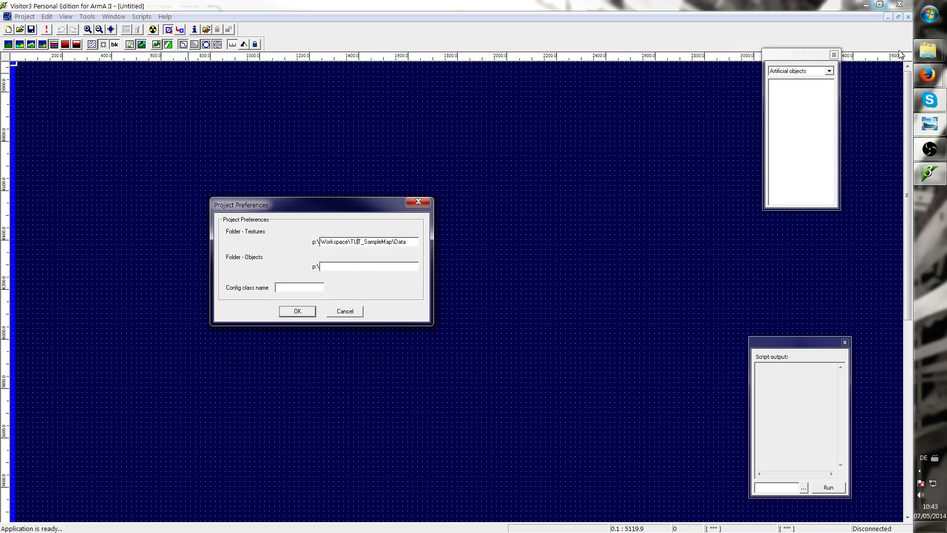
Browse the P drive's Workspace\TUT_SampleMap\Data folder to compare it with the D drive folder
mouse_move(927, 50)
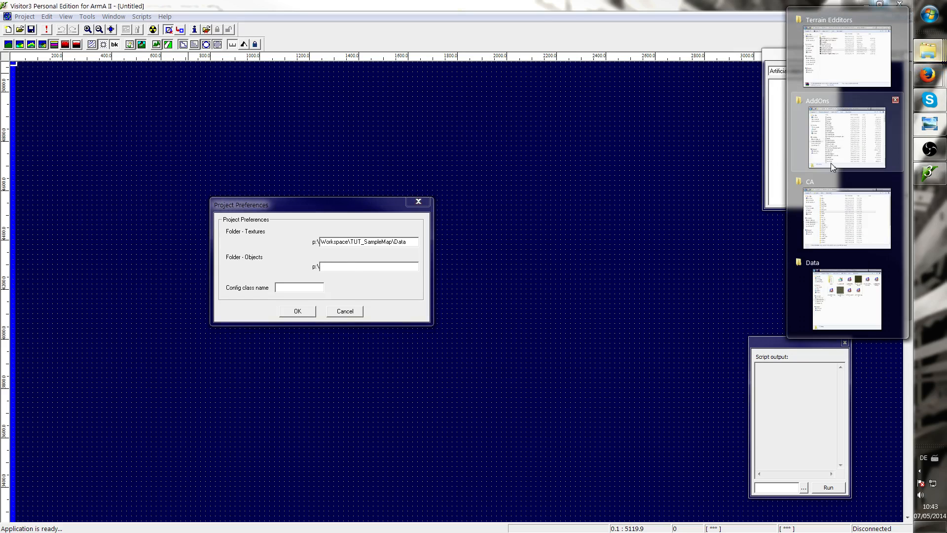
mouse_move(822, 213)
mouse_move(821, 125)
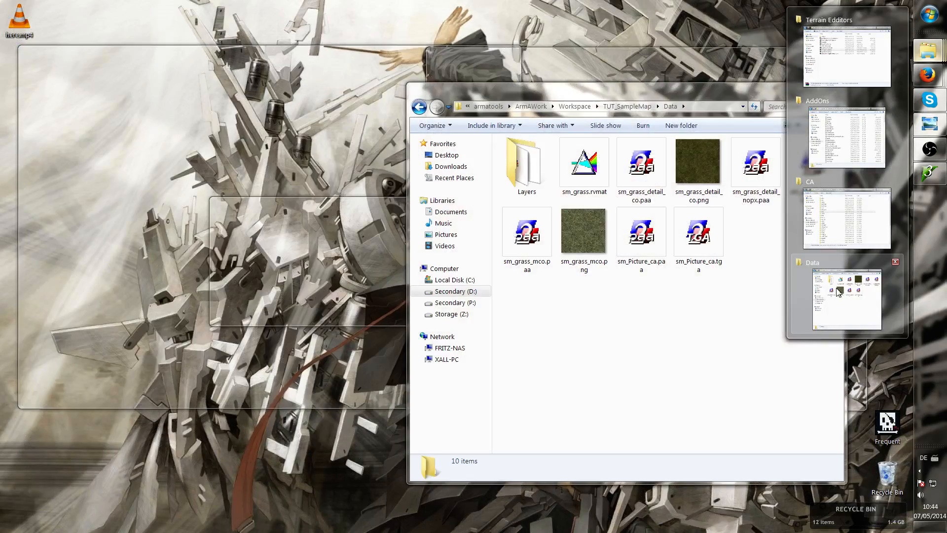
left_click(838, 291)
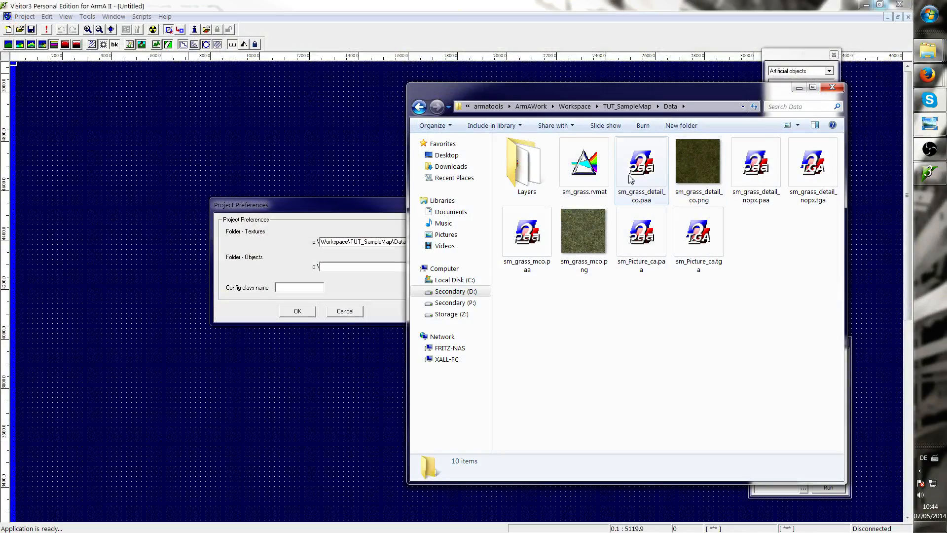
left_click(706, 106)
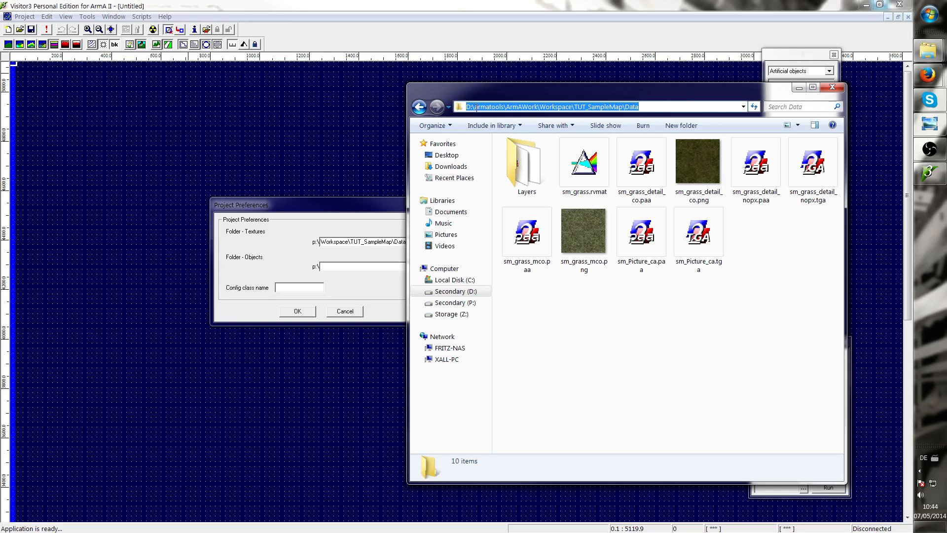
left_click_drag(475, 108, 469, 110)
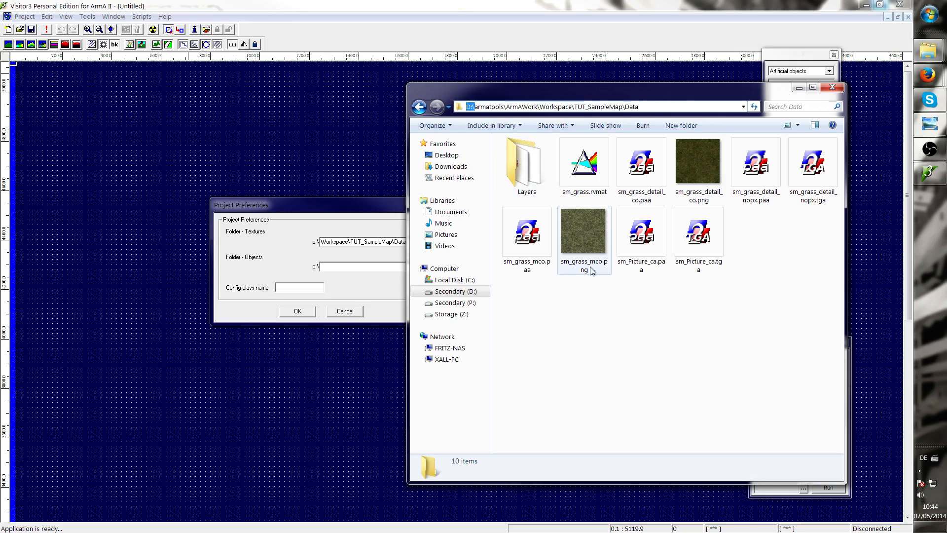
left_click(573, 340)
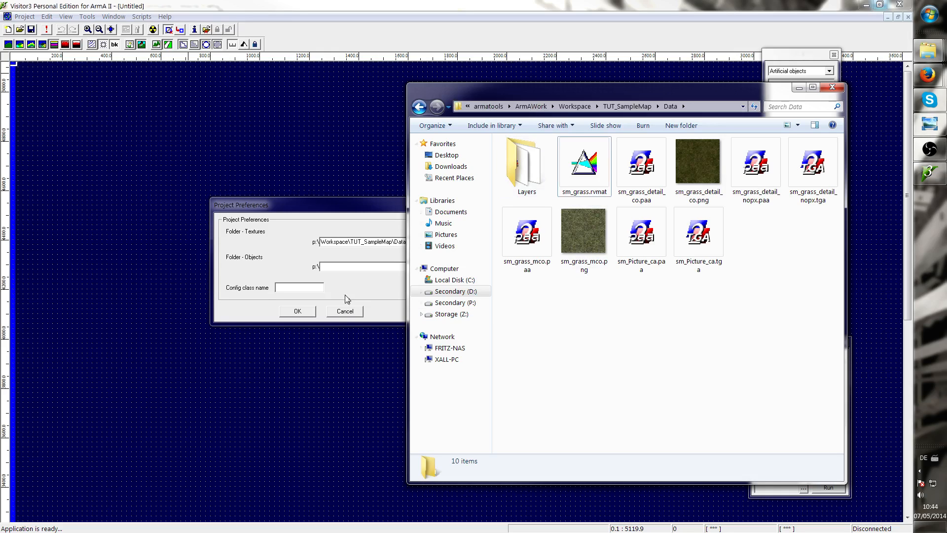
left_click(454, 303)
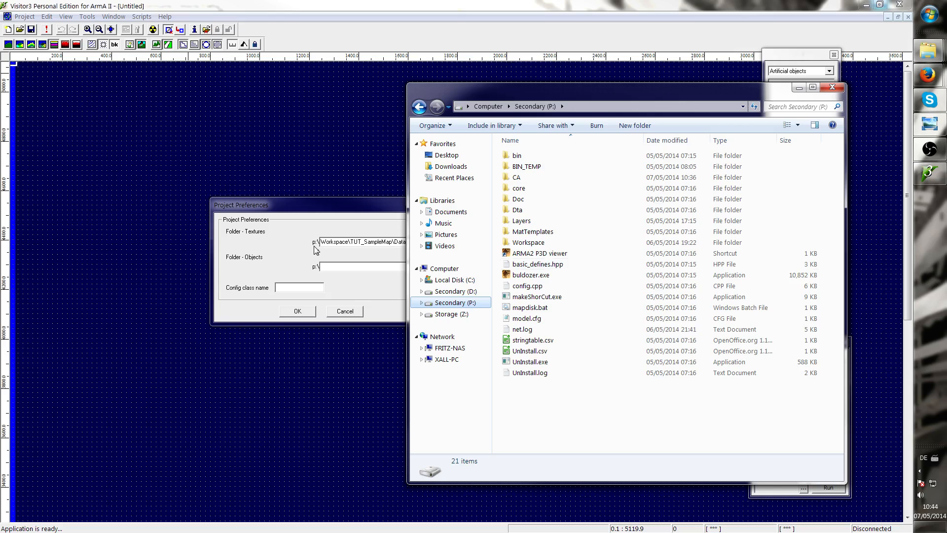
double_click(532, 243)
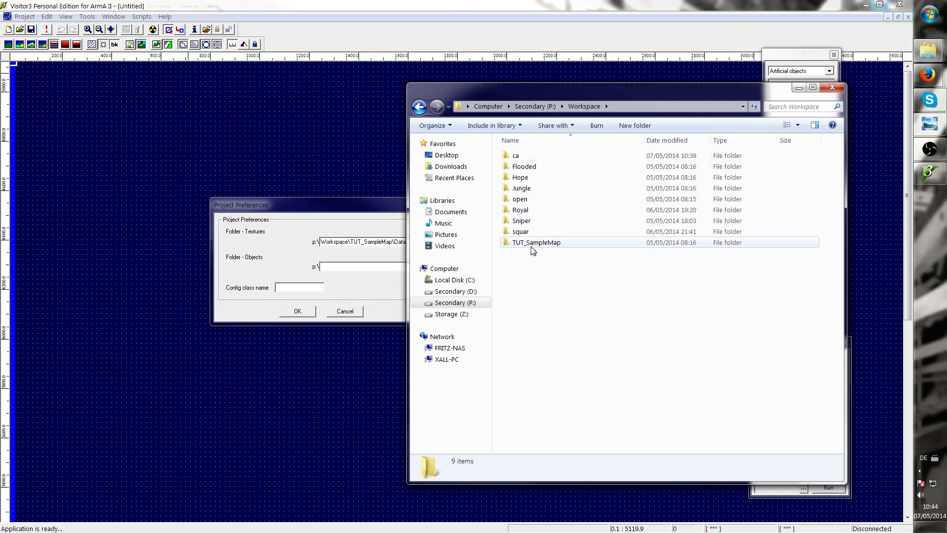
double_click(532, 244)
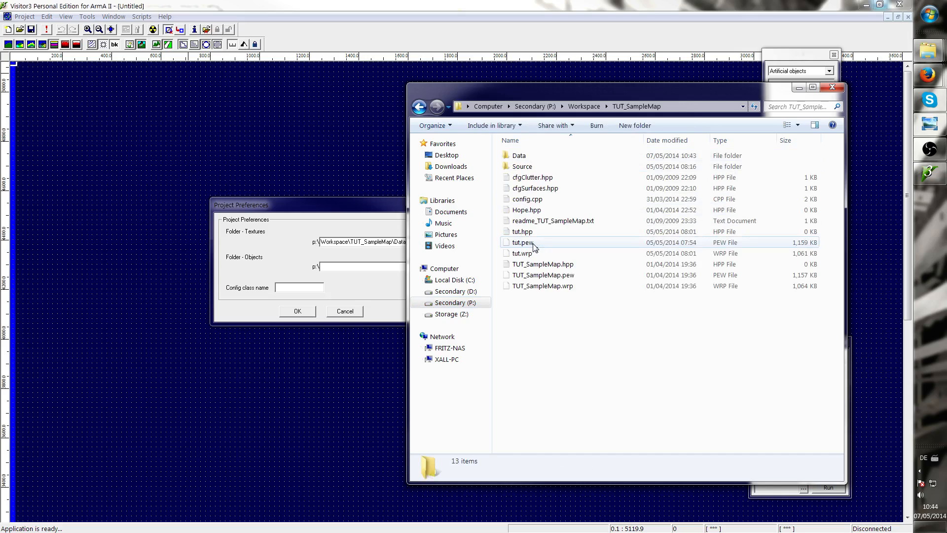
double_click(533, 155)
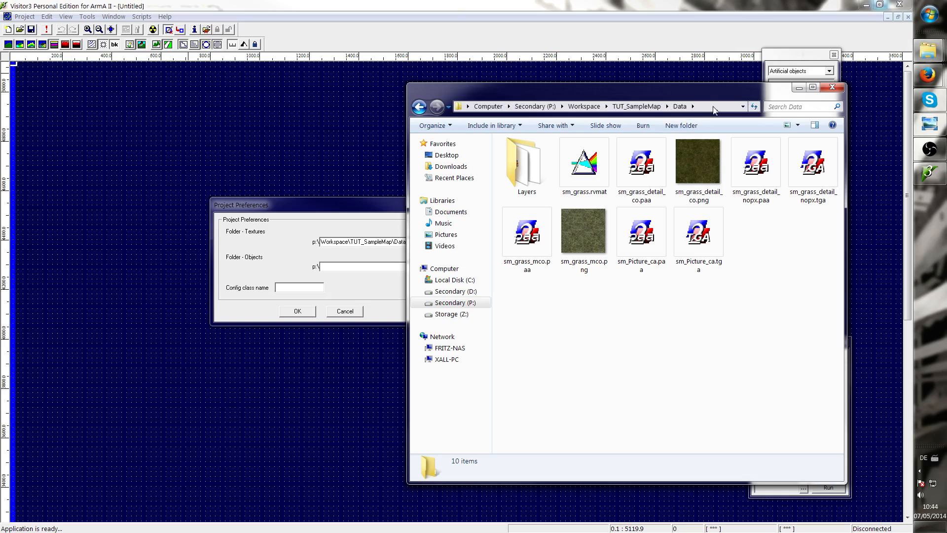
left_click(486, 106)
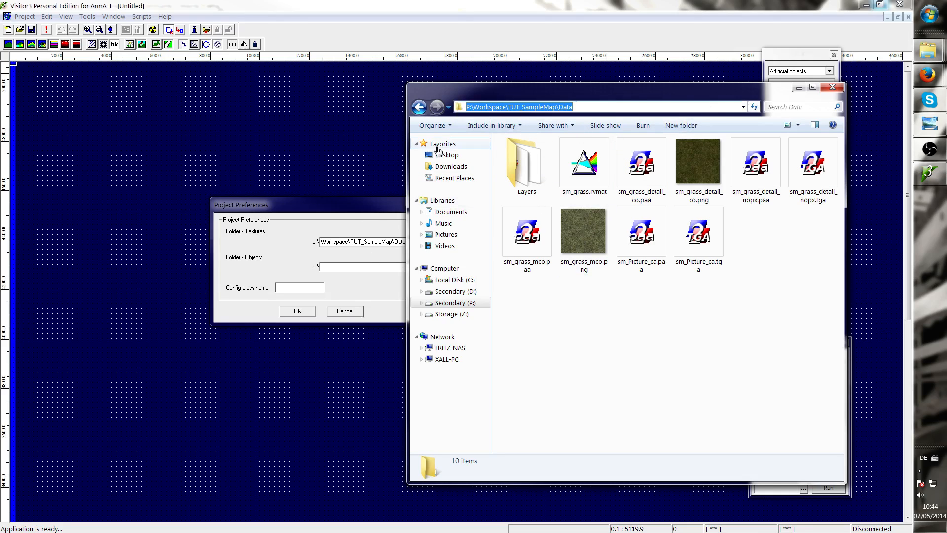
left_click(422, 107)
left_click(422, 106)
left_click(423, 107)
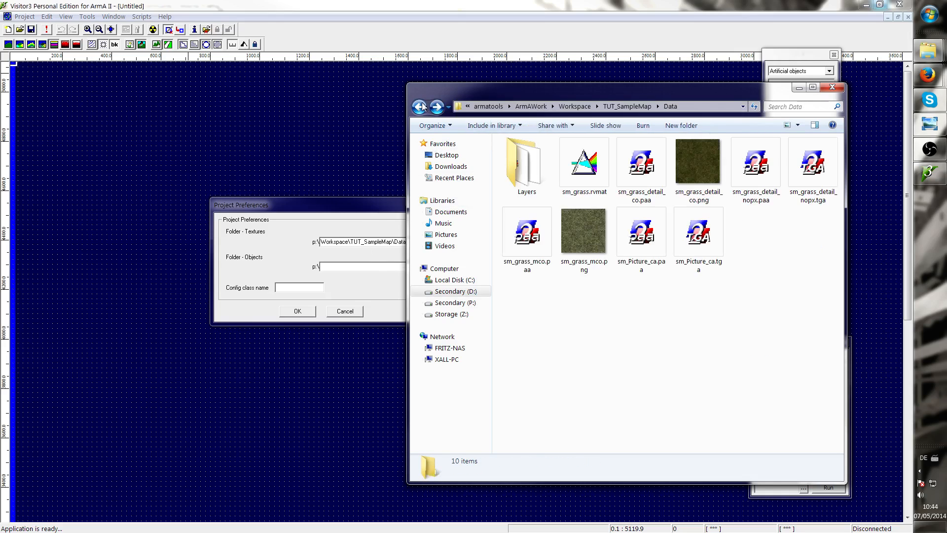
left_click(707, 108)
Confirm the project preferences with the new textures folder
left_click(360, 210)
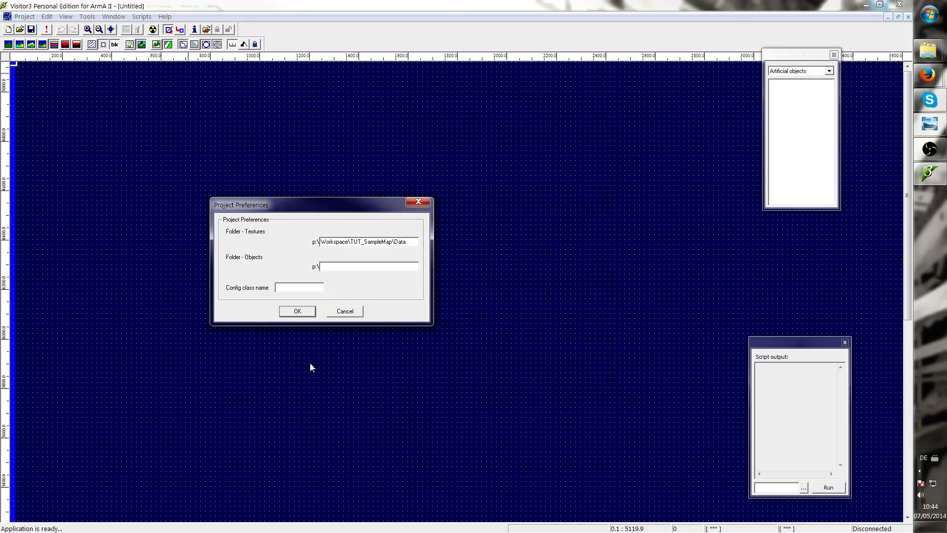
left_click(302, 312)
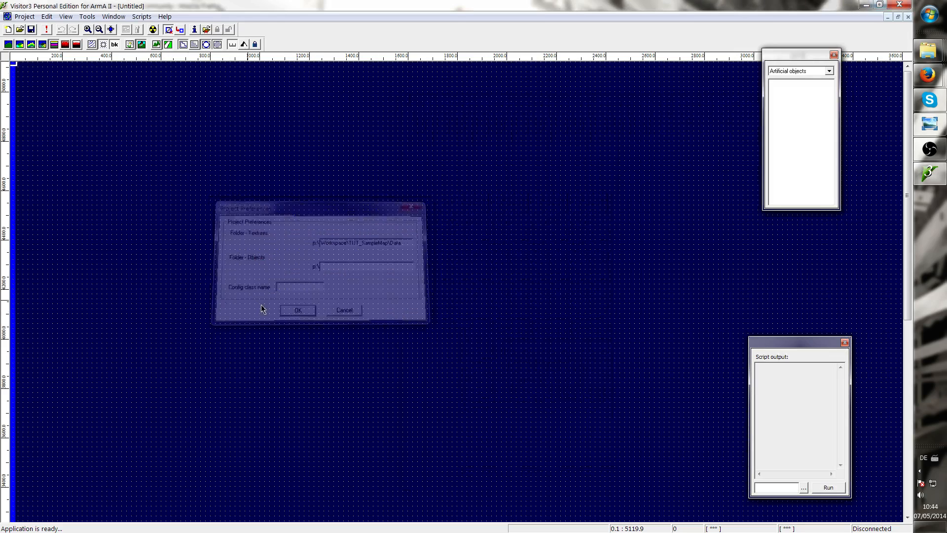
Set the Base texture layer's texture size to 40.0x40.0m in the project parameters and confirm them
left_click(114, 16)
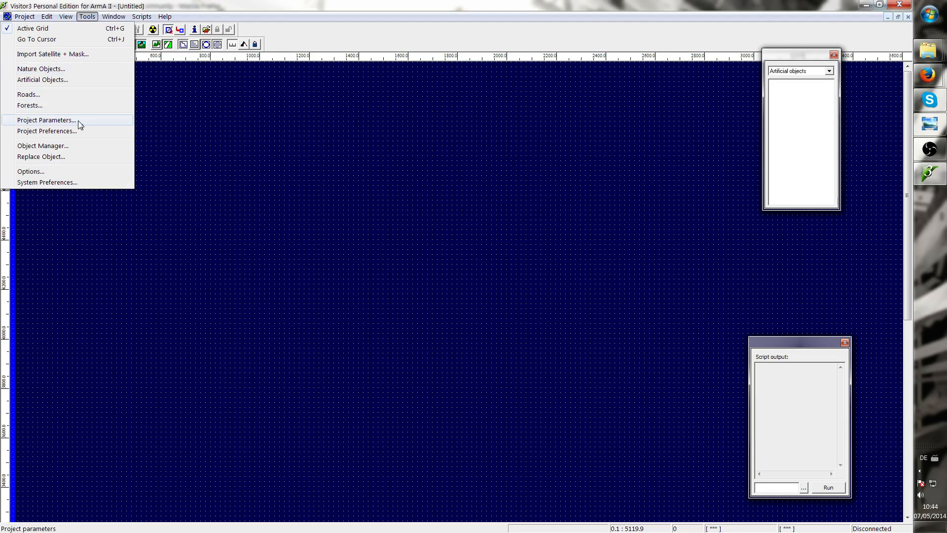
left_click(75, 121)
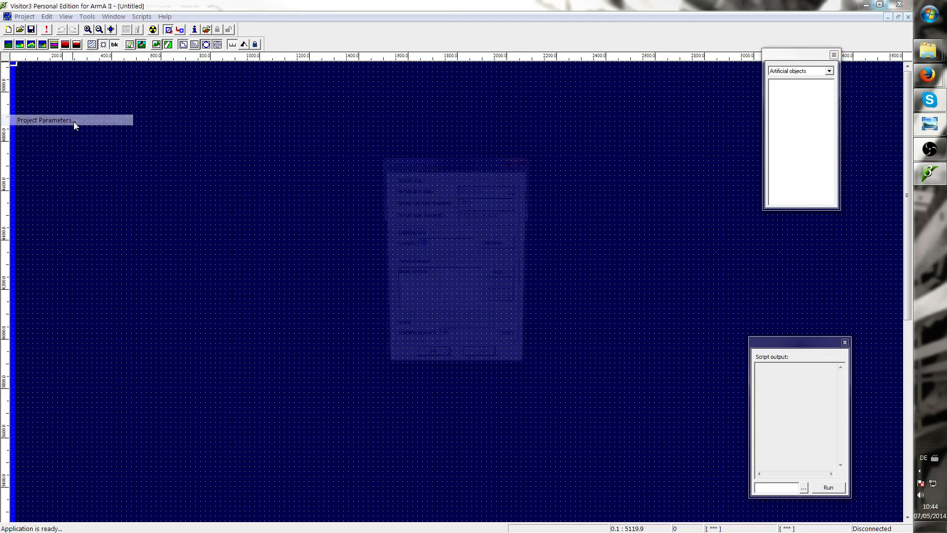
left_click(410, 280)
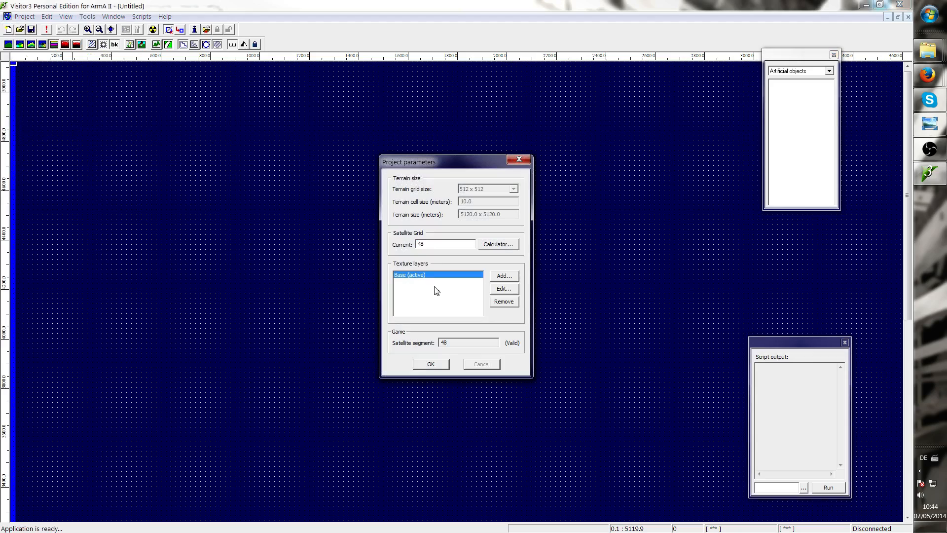
left_click(504, 289)
left_click(505, 271)
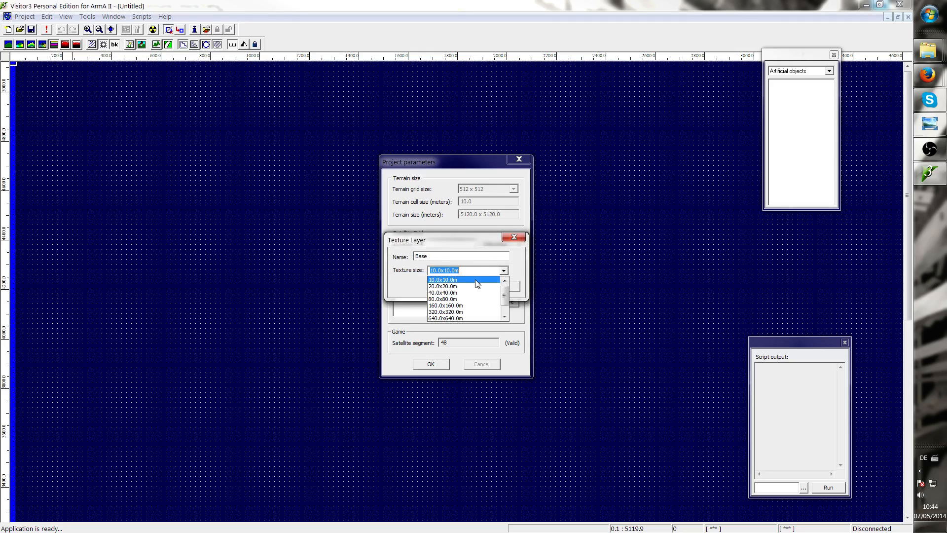
left_click(453, 293)
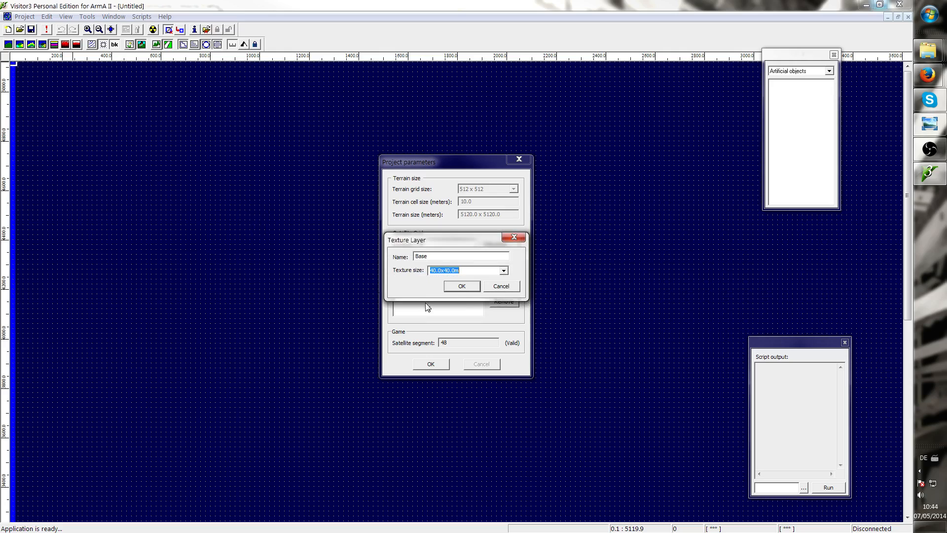
left_click(465, 286)
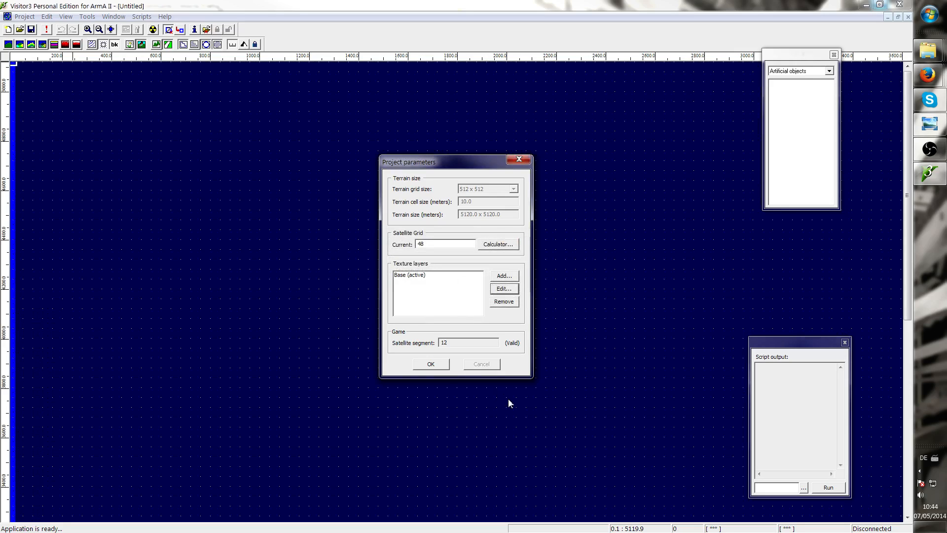
left_click(430, 364)
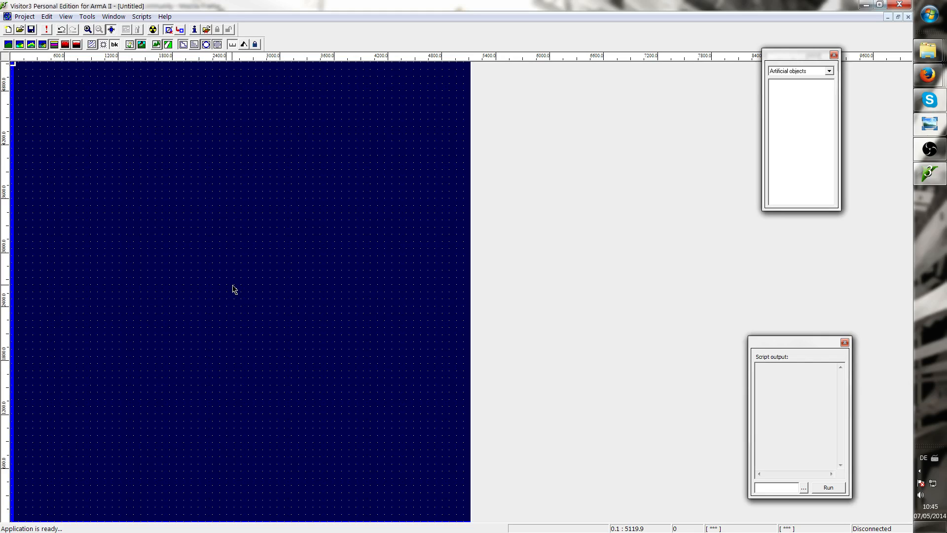
Import the terrain from picture using terrain.pbl in Workspace\TUT_SampleMap\Source\terrain
left_click(21, 18)
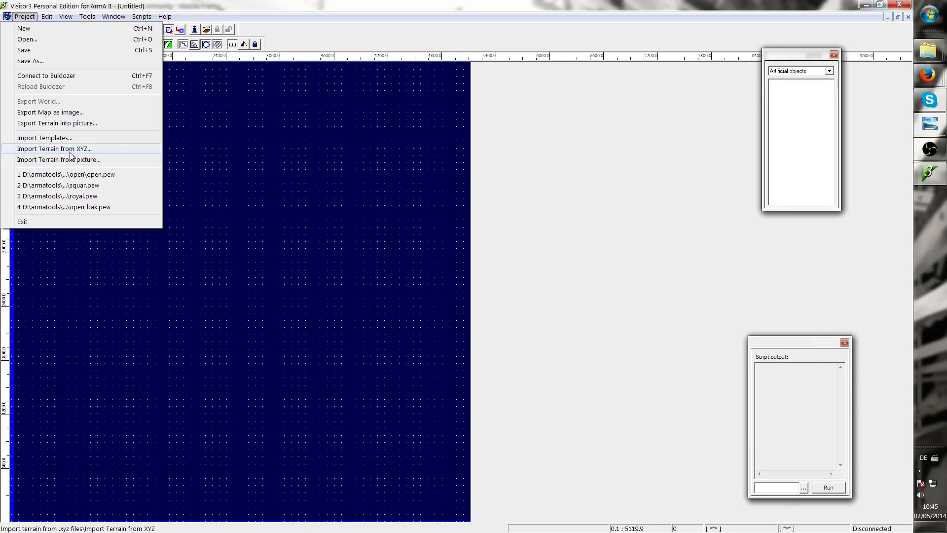
left_click(101, 160)
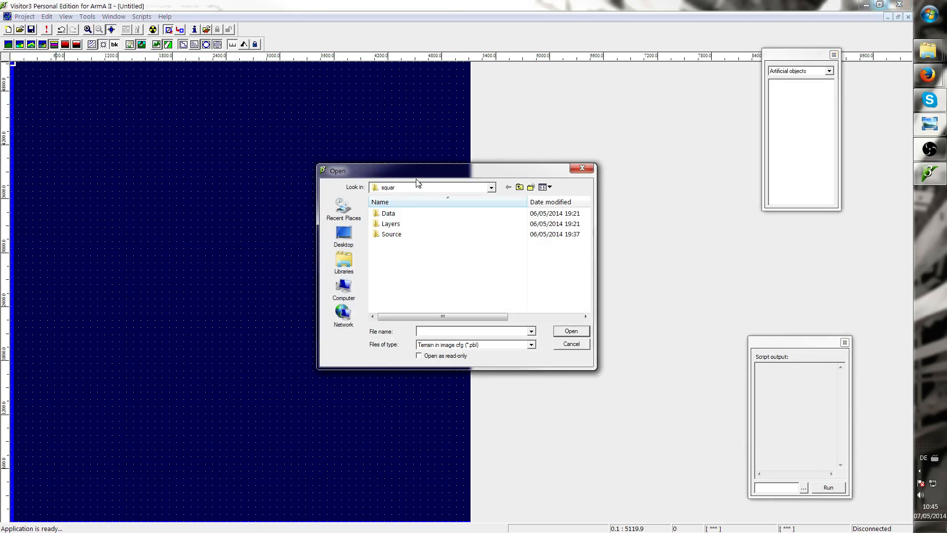
left_click_drag(411, 173, 337, 181)
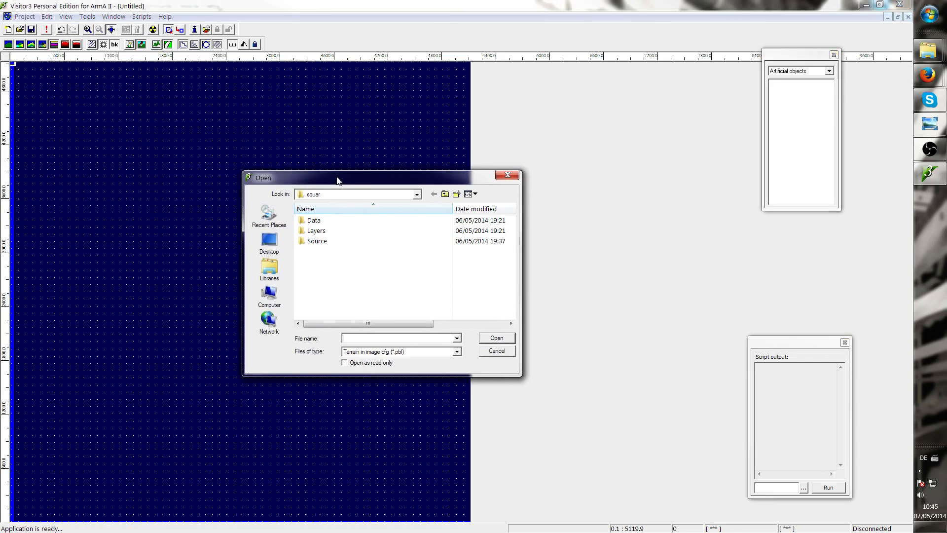
left_click(445, 196)
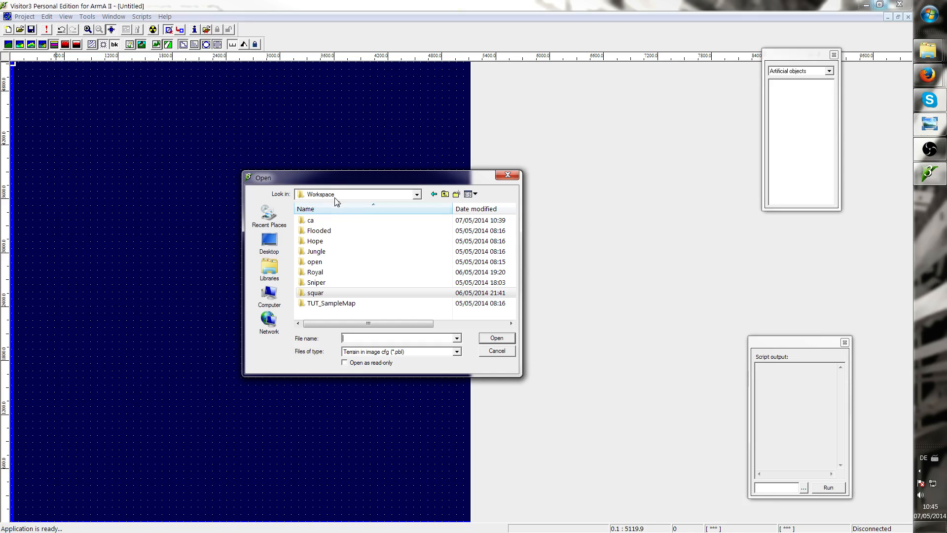
left_click(342, 305)
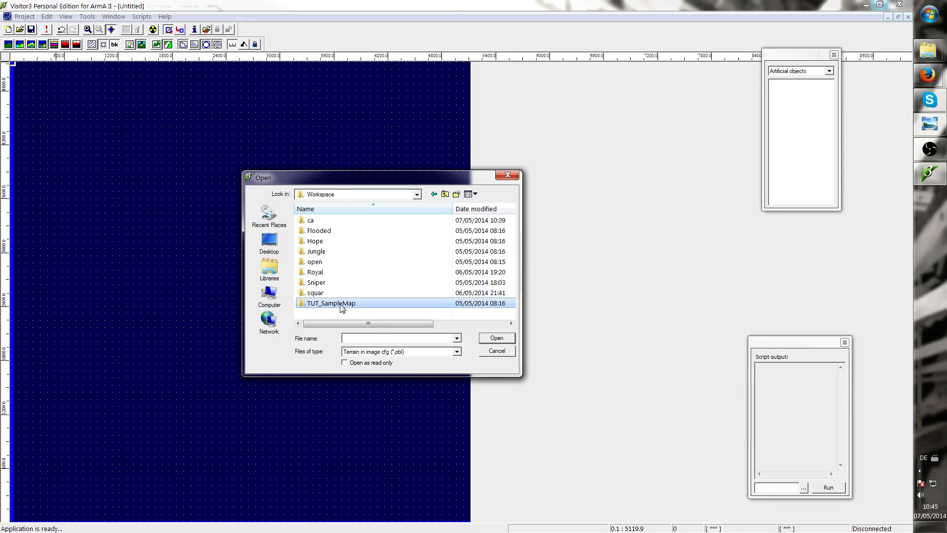
double_click(342, 304)
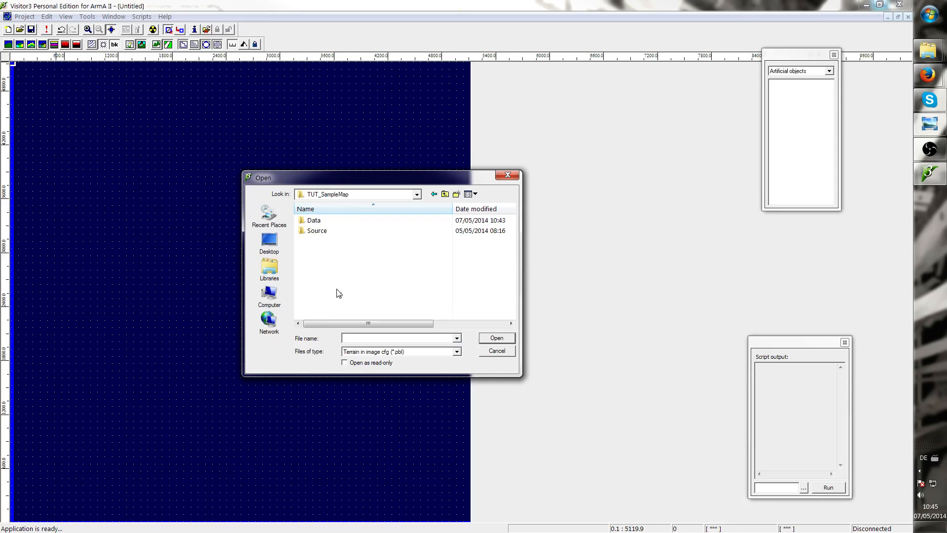
double_click(318, 231)
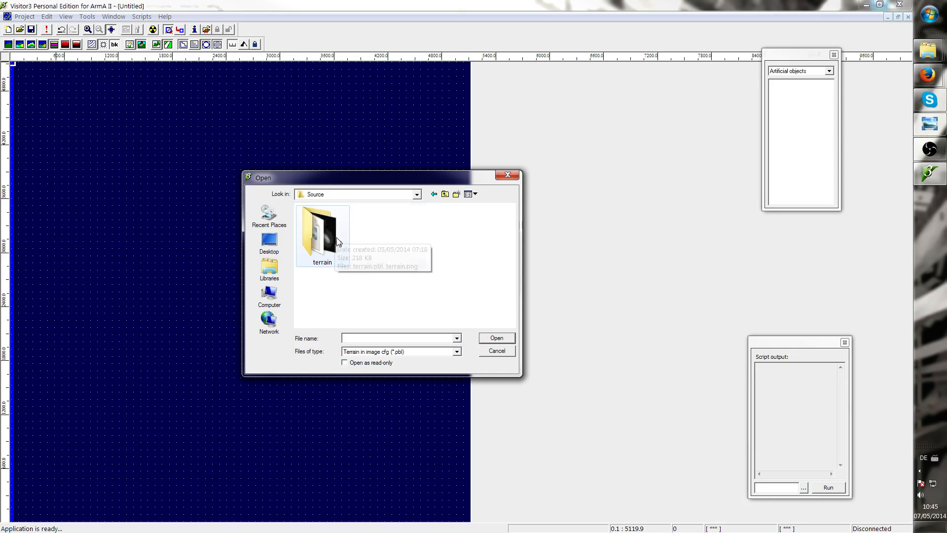
left_click(325, 253)
double_click(326, 253)
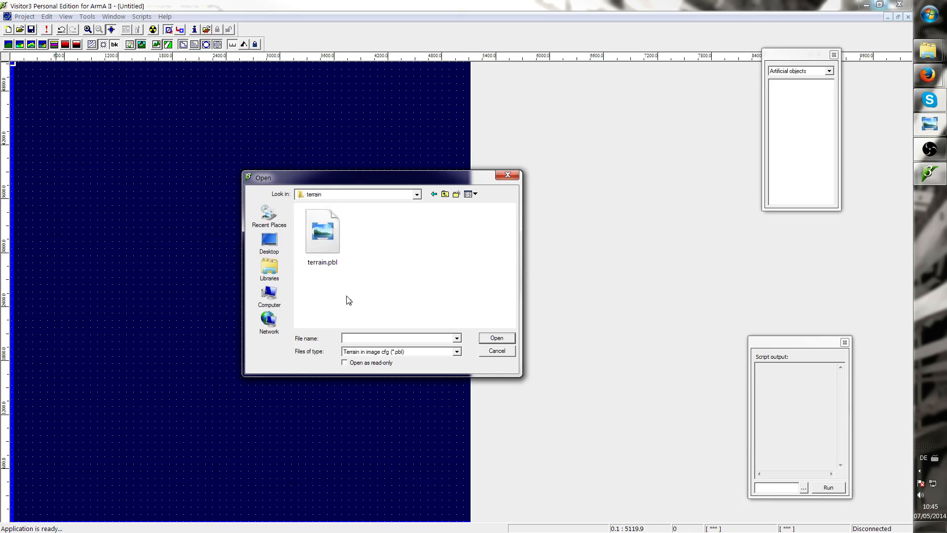
left_click(329, 258)
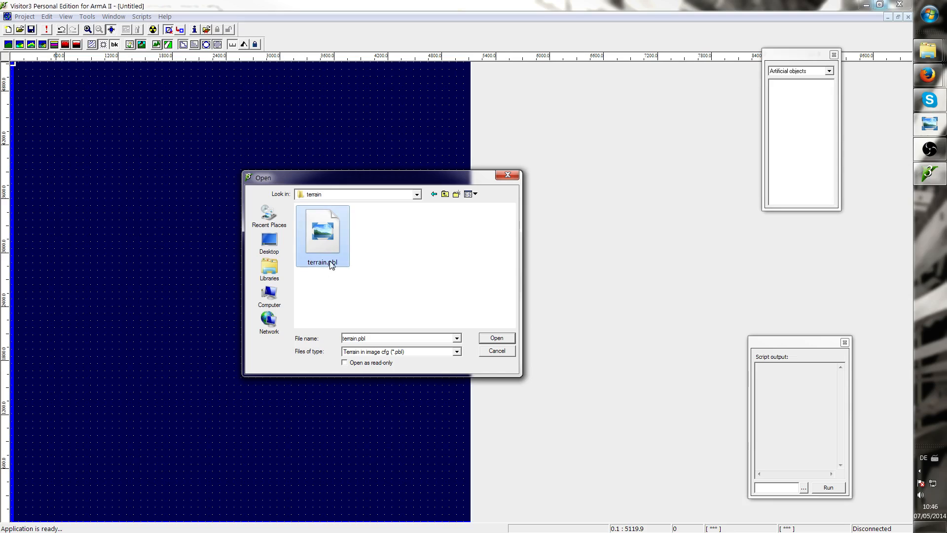
left_click(499, 339)
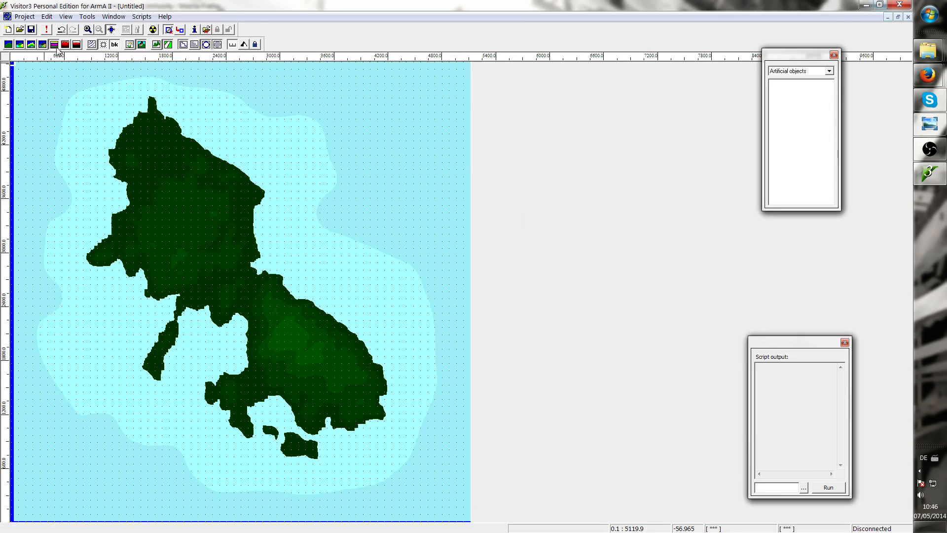
Switch the map between the gray-scale elevation and elevation-interval views to examine the imported terrain
left_click(10, 45)
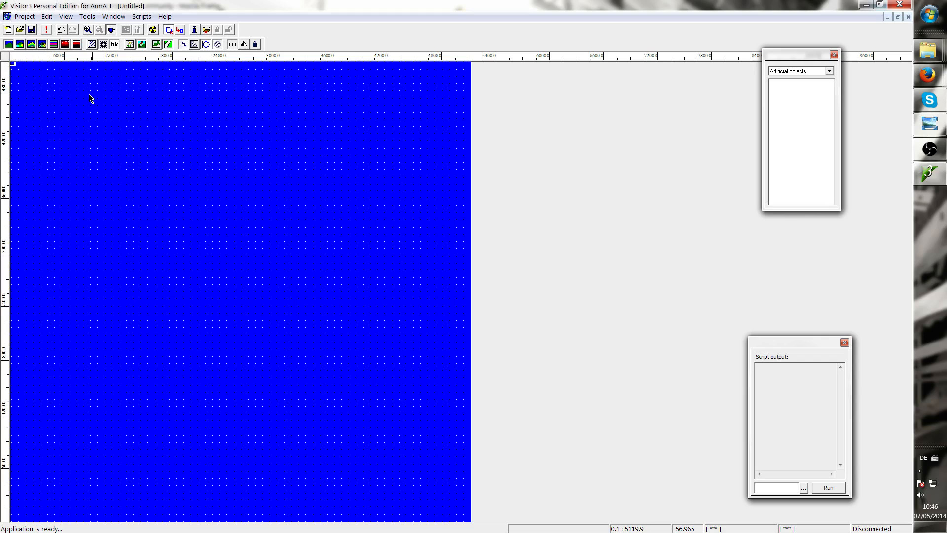
left_click(55, 45)
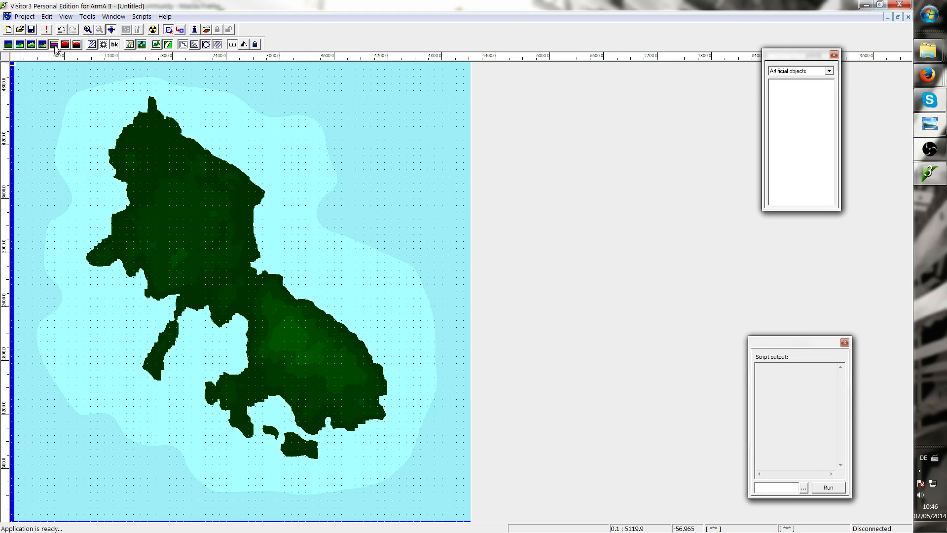
left_click(64, 44)
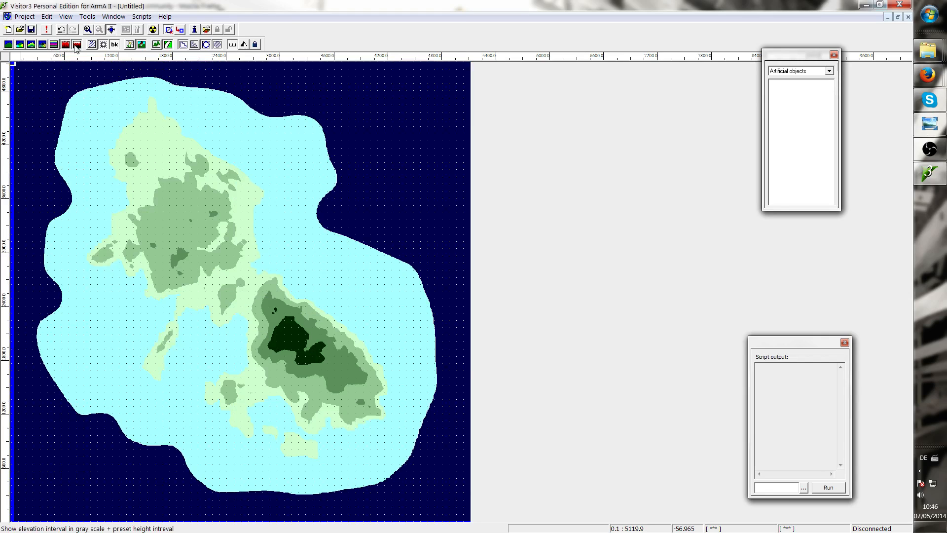
left_click(75, 45)
left_click(65, 44)
left_click(55, 45)
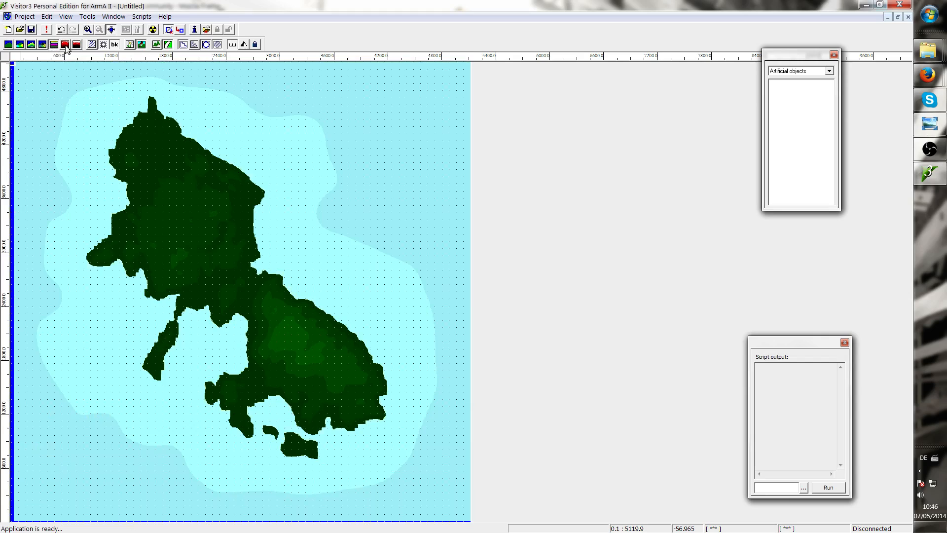
left_click(64, 44)
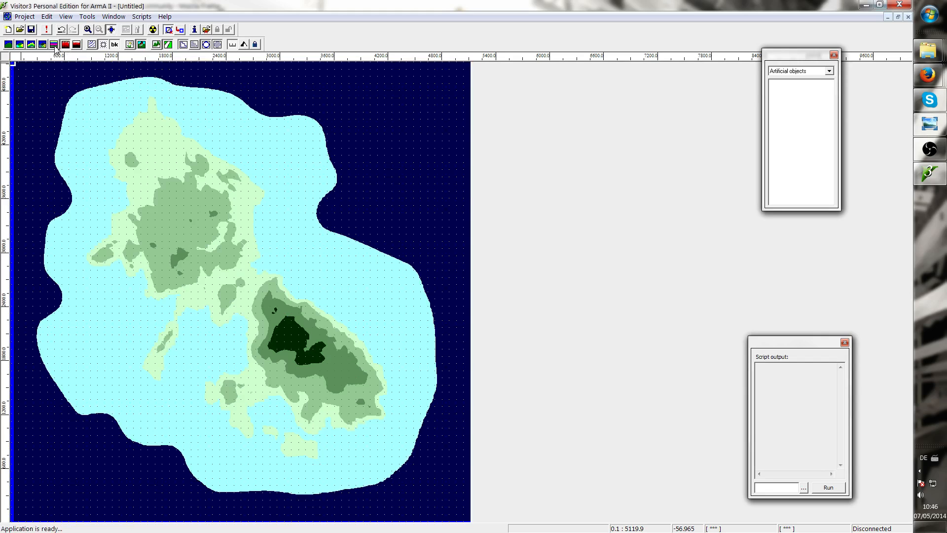
left_click(54, 45)
left_click(65, 45)
left_click(54, 45)
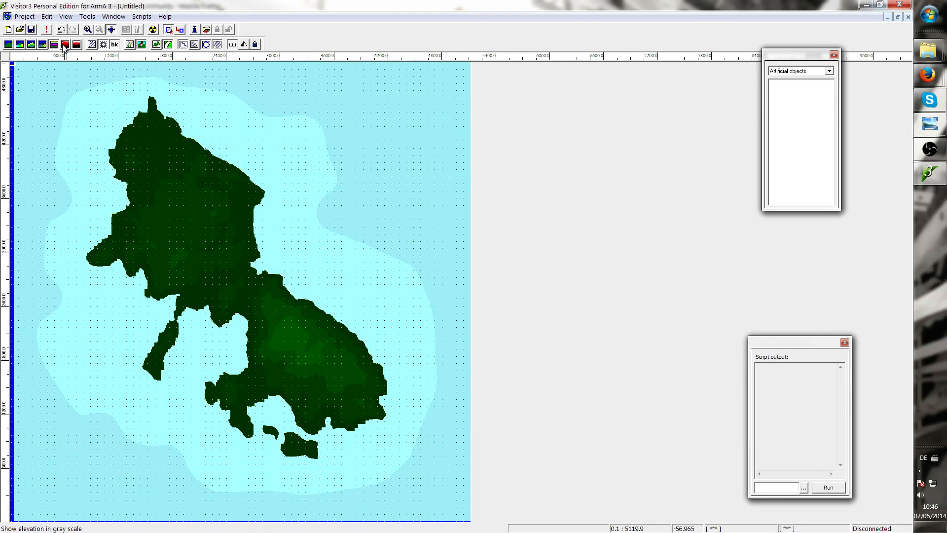
left_click(65, 44)
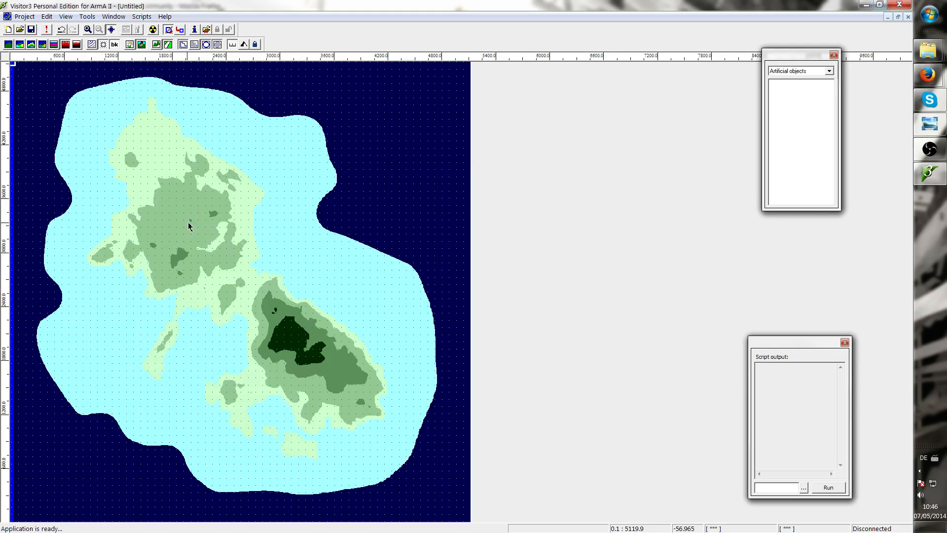
scroll(188, 222, "up", 5)
scroll(291, 227, "down", 4)
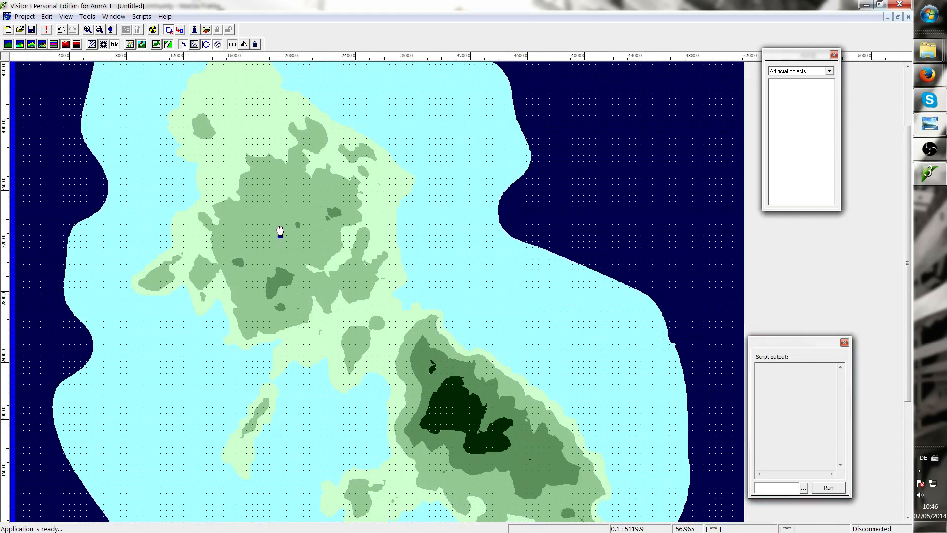
Open sat_lco.png from the TUT_SampleMap Source folder to compare the satellite image with the terrain, then close it
mouse_move(928, 55)
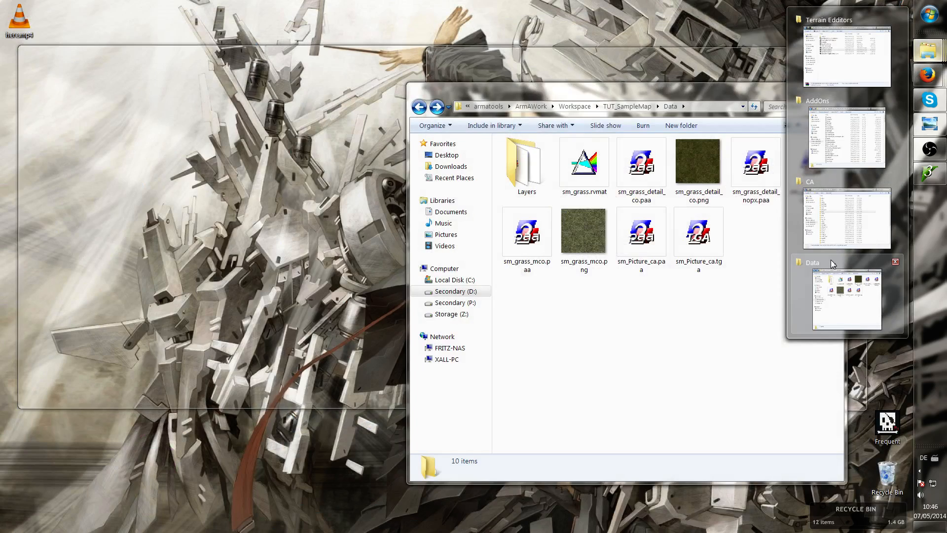
left_click(830, 261)
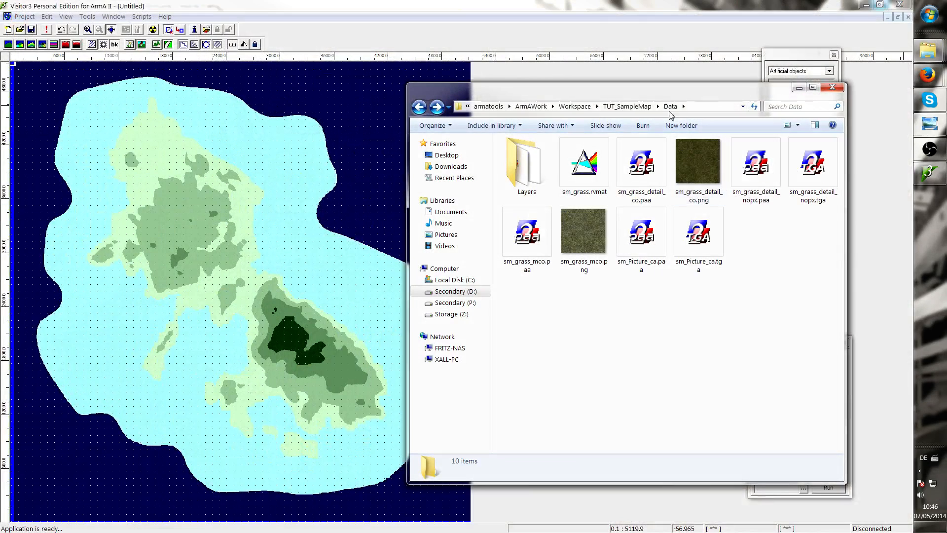
left_click(626, 106)
double_click(554, 168)
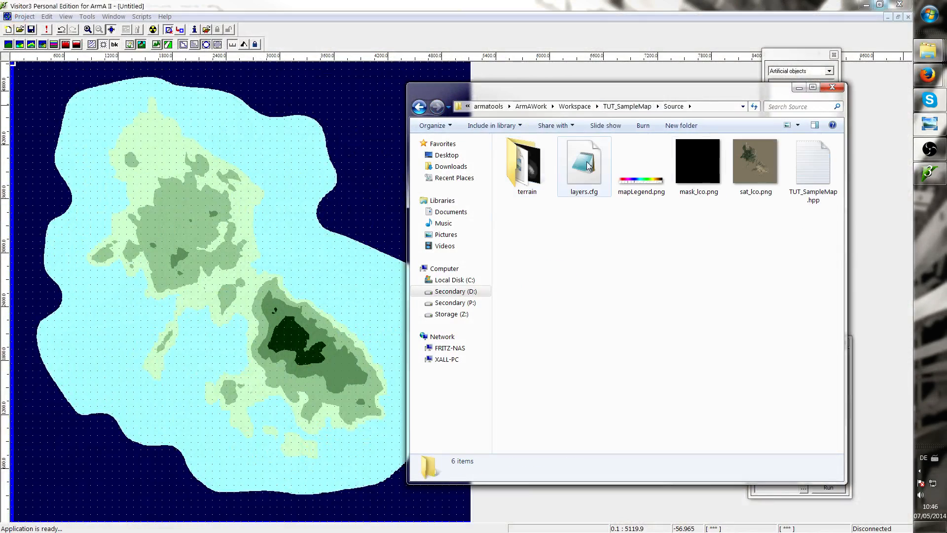
double_click(750, 158)
left_click_drag(331, 6, 595, 48)
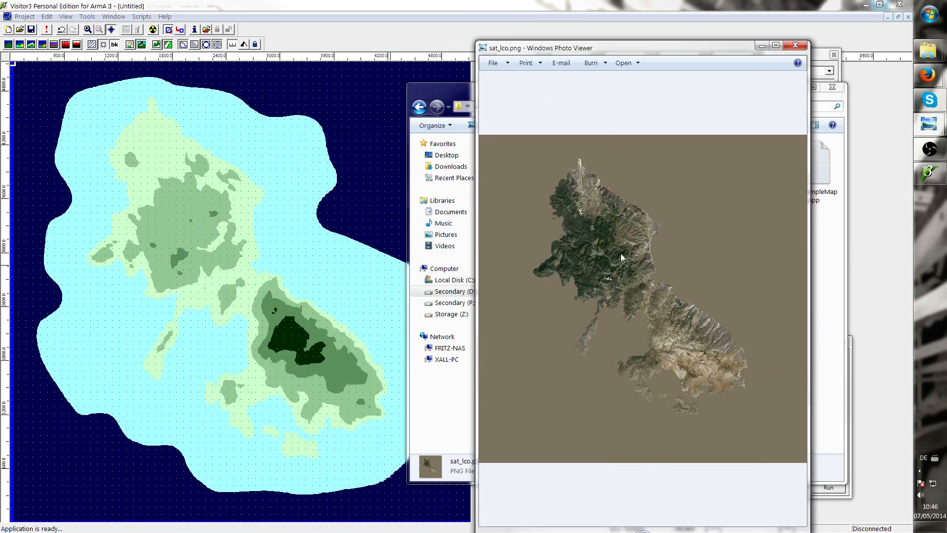
left_click_drag(612, 52, 557, 69)
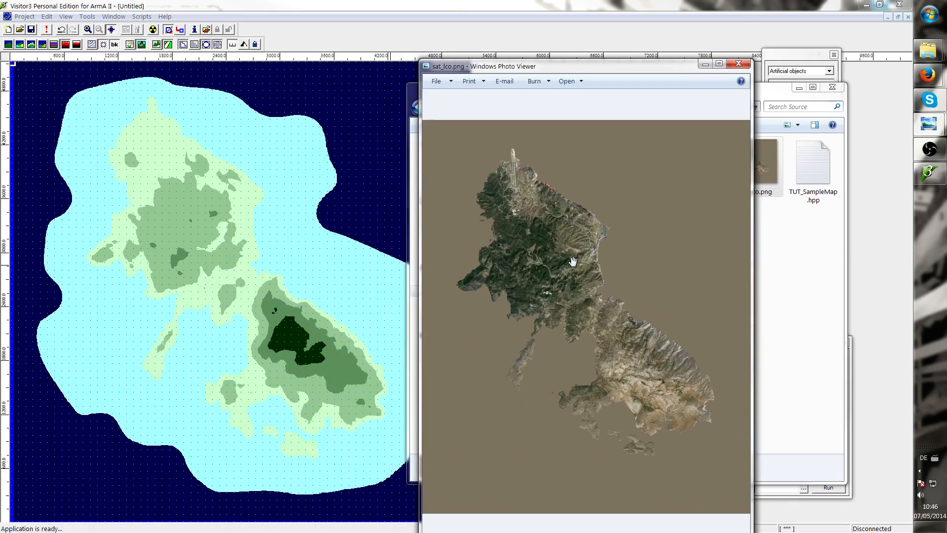
scroll(572, 261, "up", 3)
left_click(733, 66)
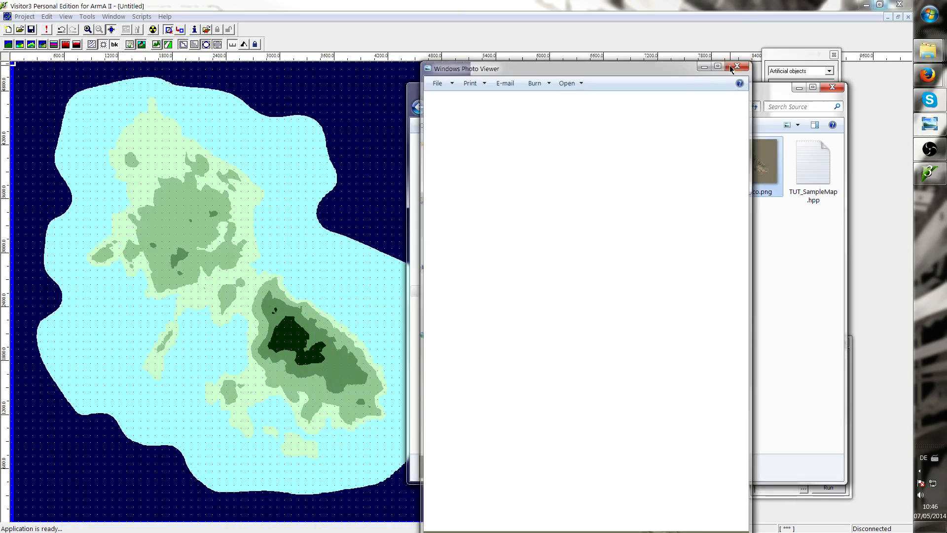
left_click(832, 87)
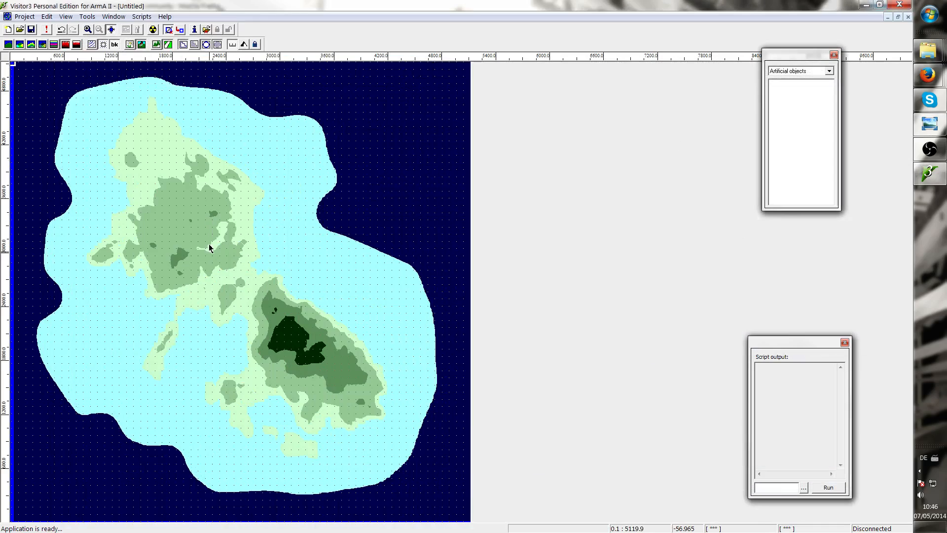
Zoom and pan across the imported terrain to examine its elevation bands around the island
scroll(216, 275, "up", 4)
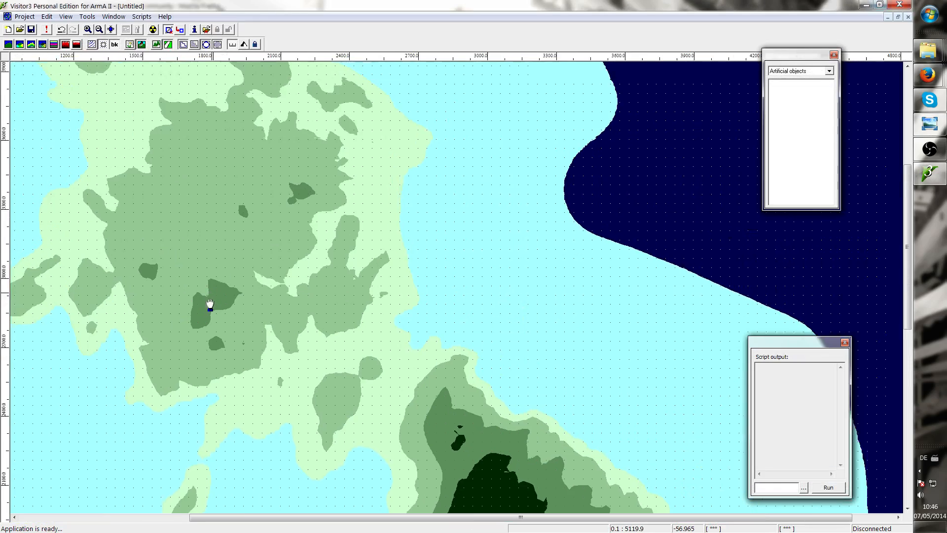
middle_click_drag(210, 304, 214, 191)
scroll(271, 356, "down", 2)
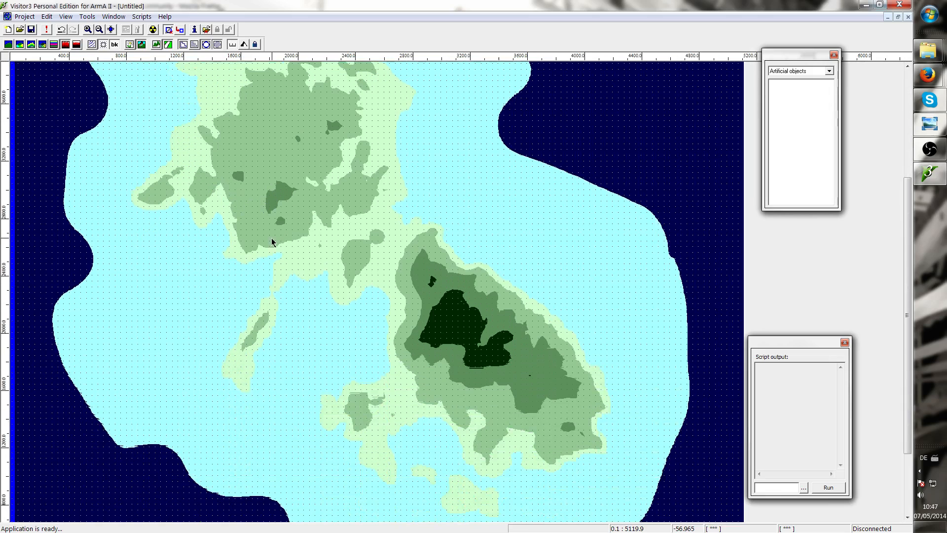
mouse_move(271, 241)
middle_mouse_down()
mouse_move(239, 332)
mouse_move(273, 393)
mouse_move(252, 253)
mouse_move(307, 310)
mouse_move(260, 241)
middle_mouse_up()
middle_click_drag(363, 349, 293, 352)
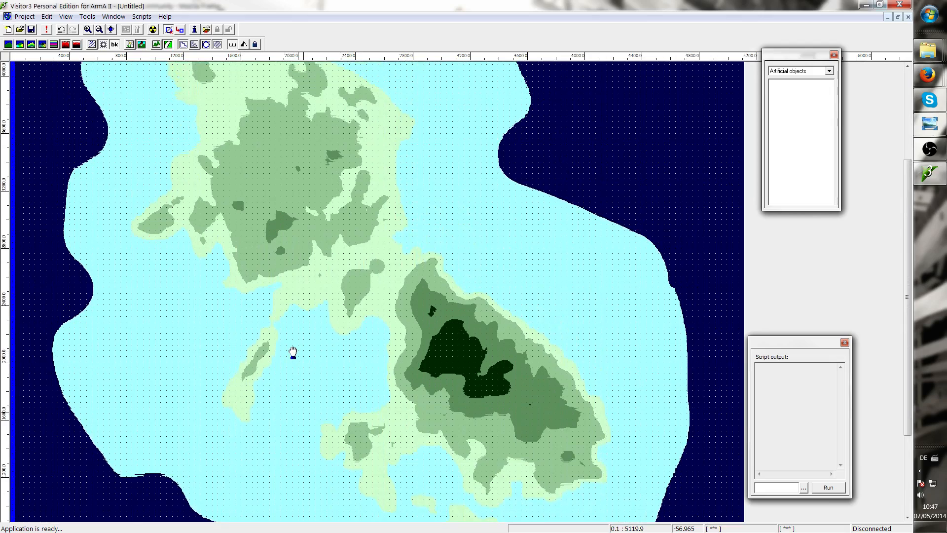
scroll(293, 353, "down", 2)
scroll(232, 316, "up", 1)
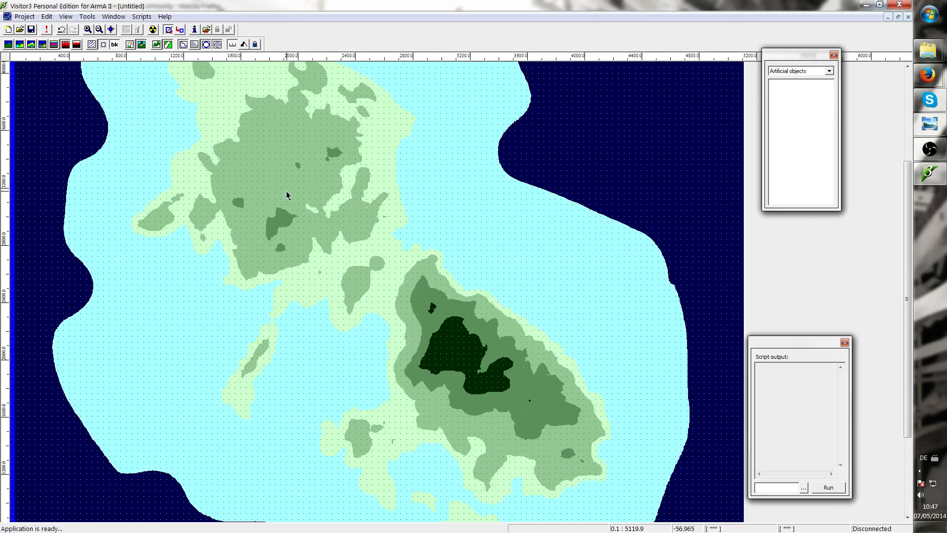
scroll(284, 318, "up", 1)
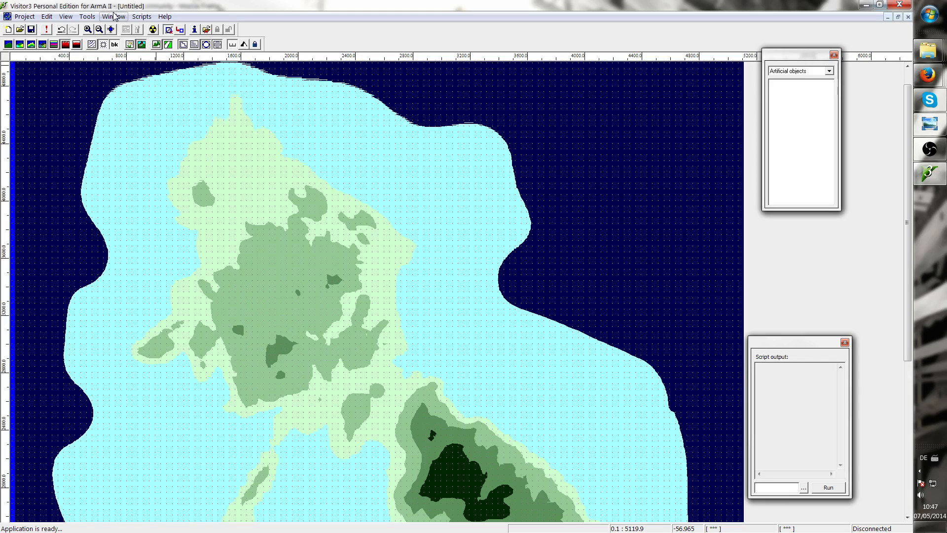
middle_click_drag(247, 265, 235, 228)
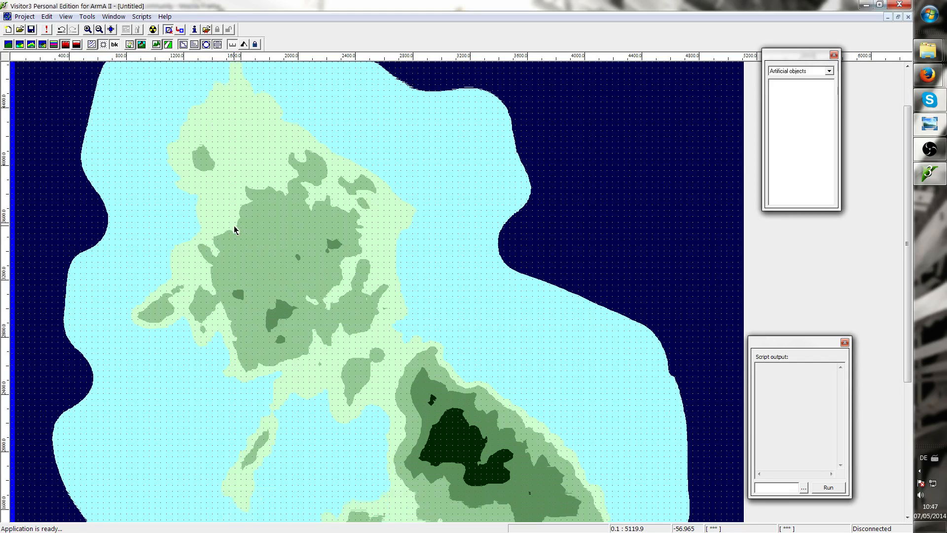
scroll(165, 227, "down", 1)
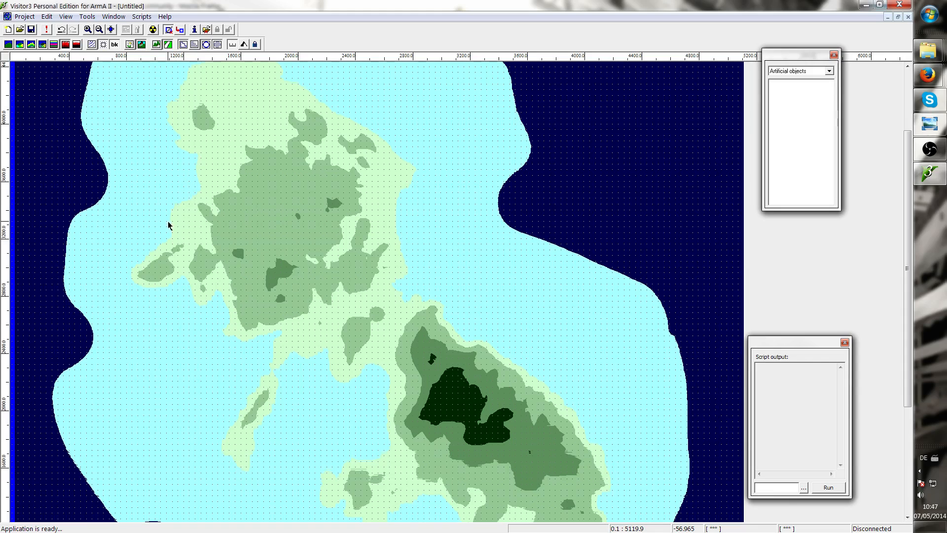
right_click_drag(205, 168, 194, 185)
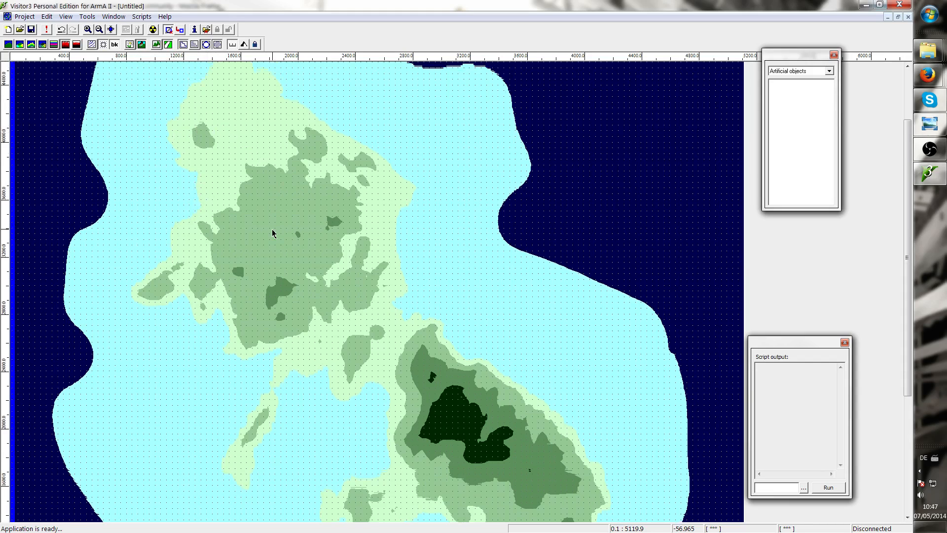
scroll(274, 235, "down", 1)
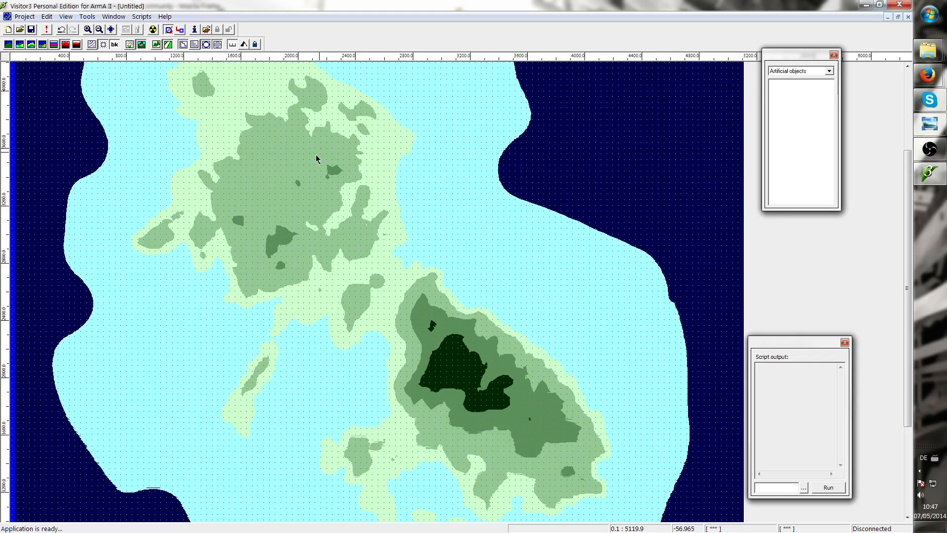
right_click_drag(375, 373, 327, 411)
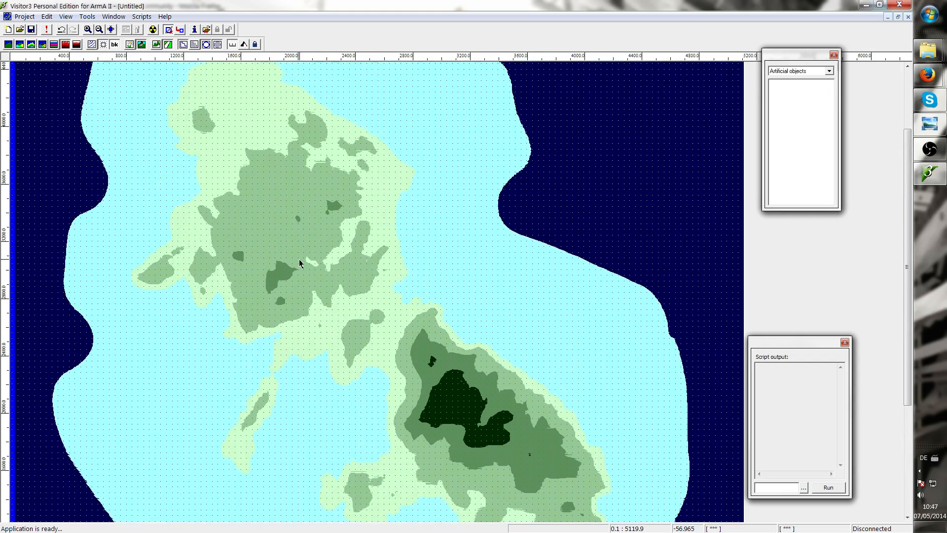
Start the satellite image and mask import and select layers.cfg in the Source folder as the layer configuration file
right_click_drag(301, 263, 290, 369)
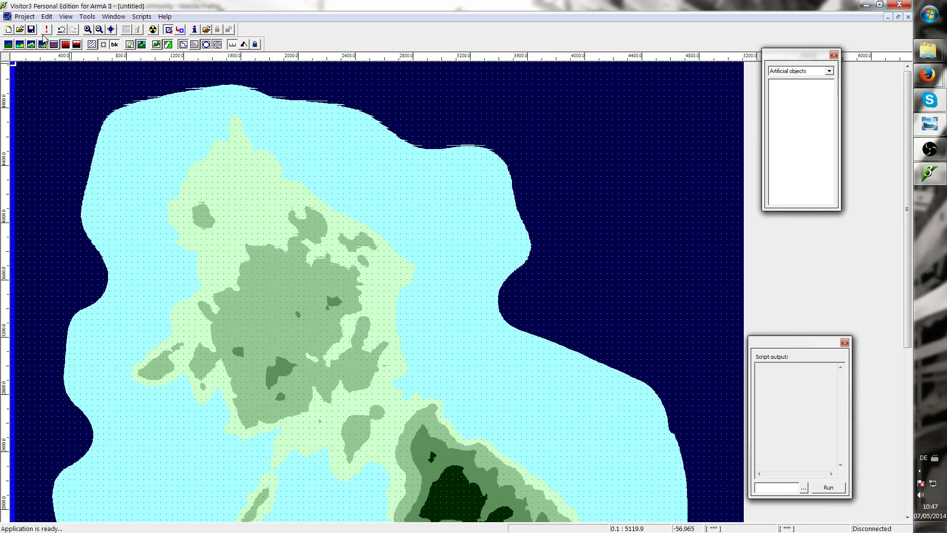
left_click(89, 17)
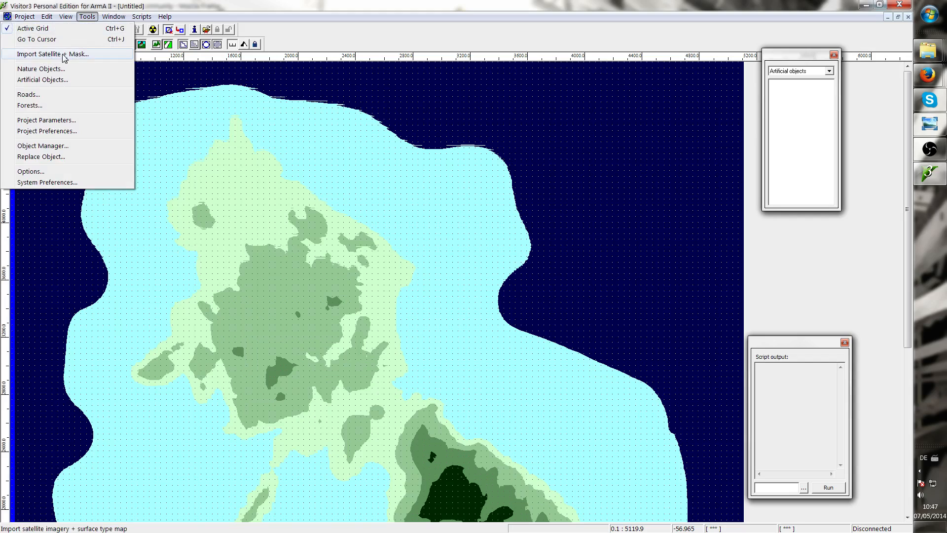
left_click(79, 55)
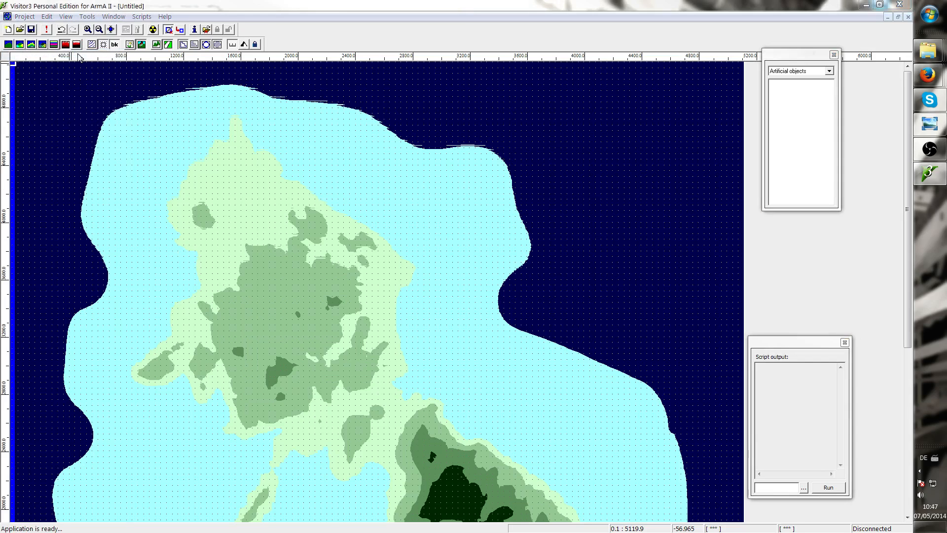
left_click_drag(447, 170, 563, 128)
left_click(635, 145)
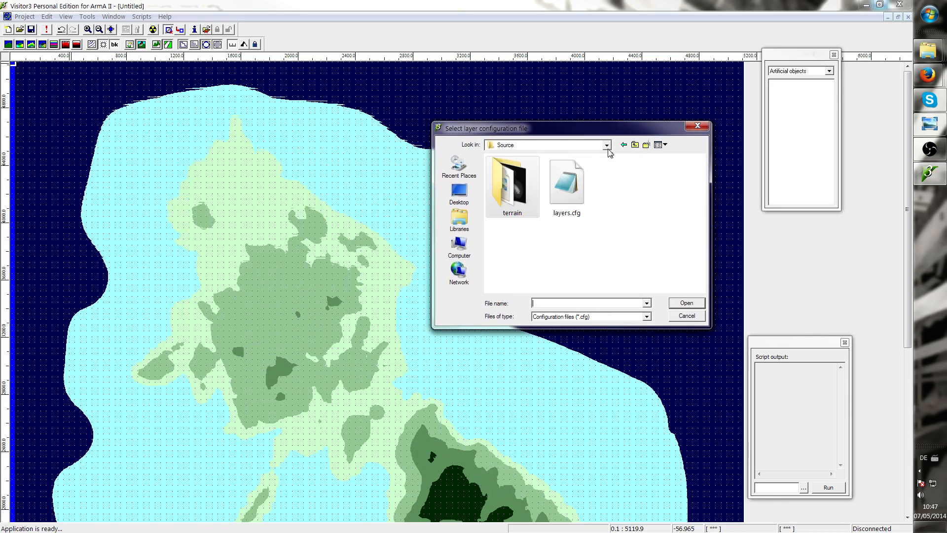
left_click(567, 194)
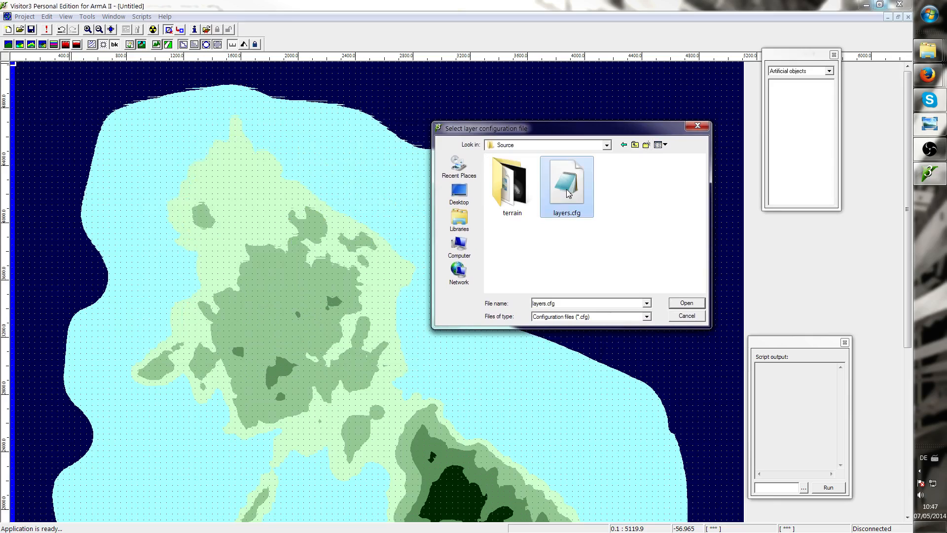
left_click_drag(571, 130, 596, 81)
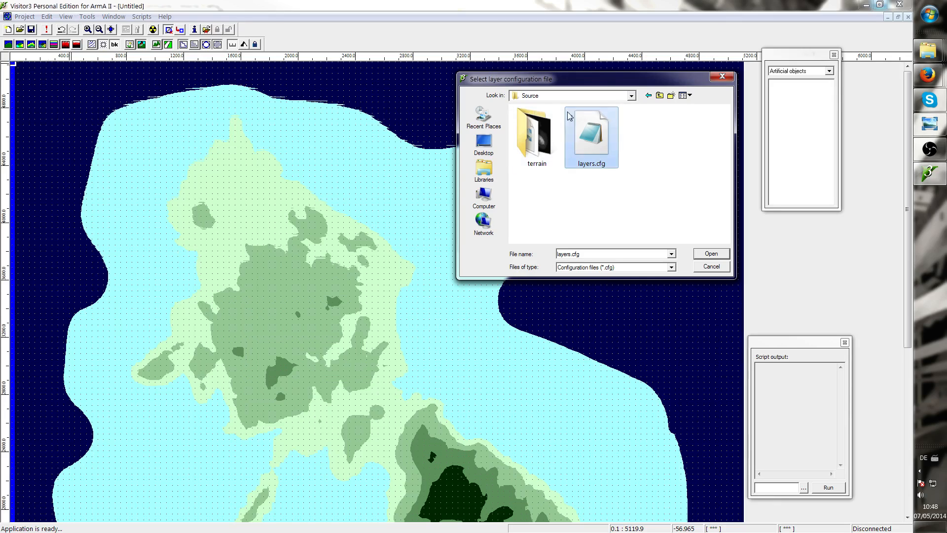
Open layers.cfg in Notepad to examine its layer paths, close it, and reselect it in TUT_SampleMap\Source
right_click(599, 147)
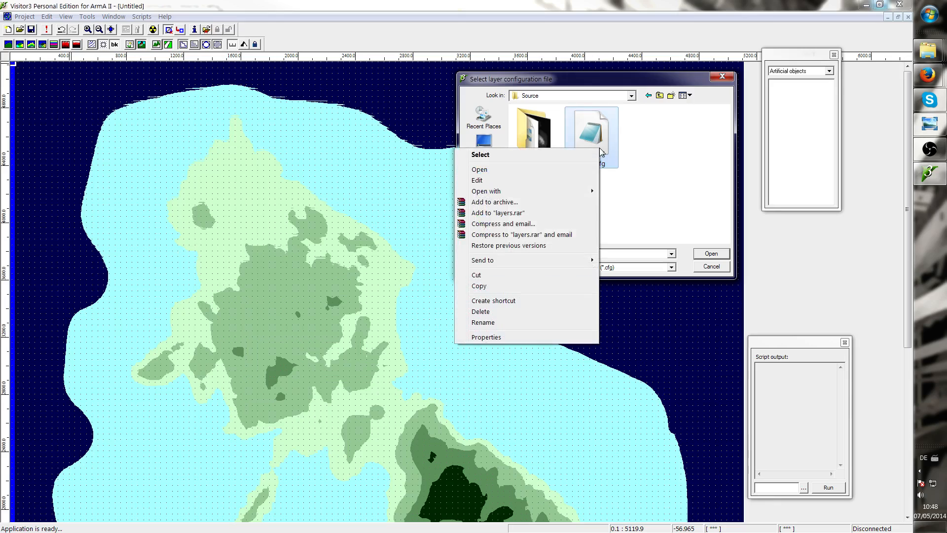
left_click(492, 180)
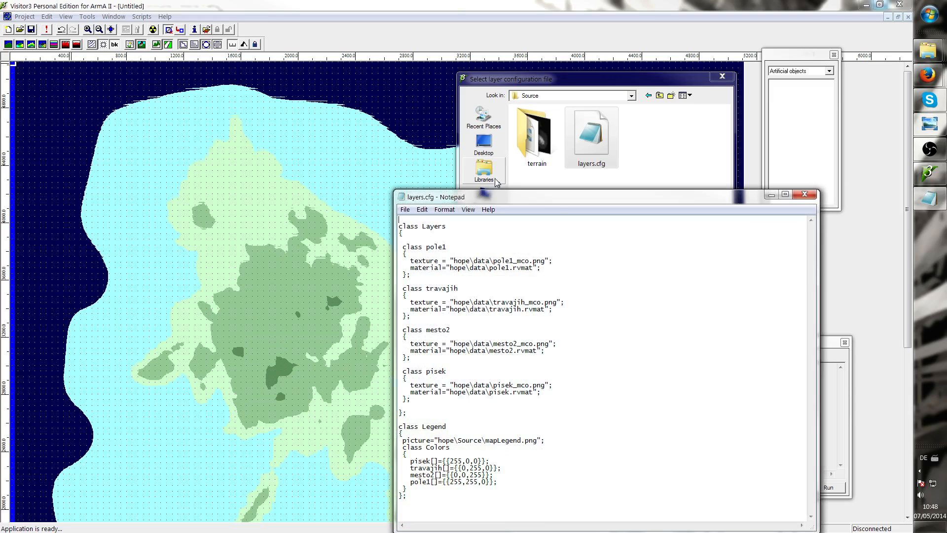
left_click_drag(550, 205, 431, 122)
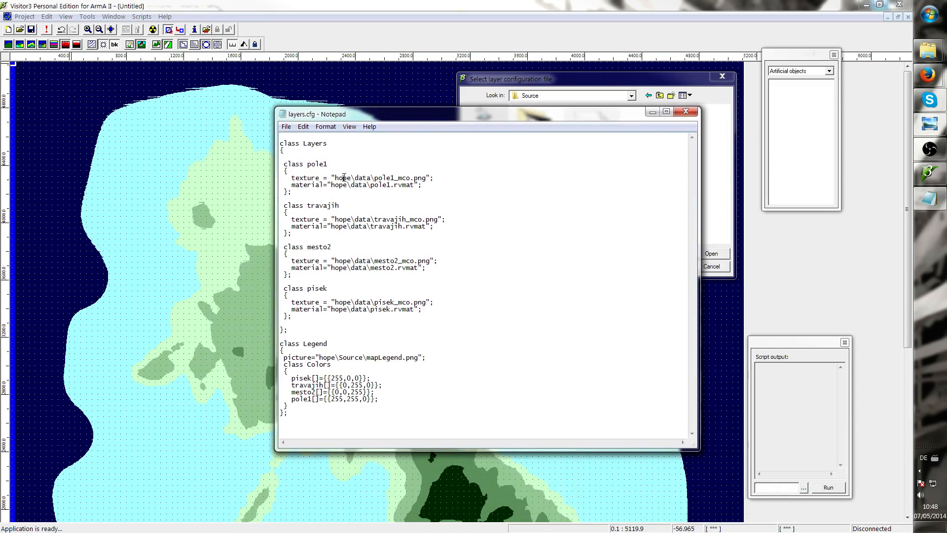
left_click(686, 111)
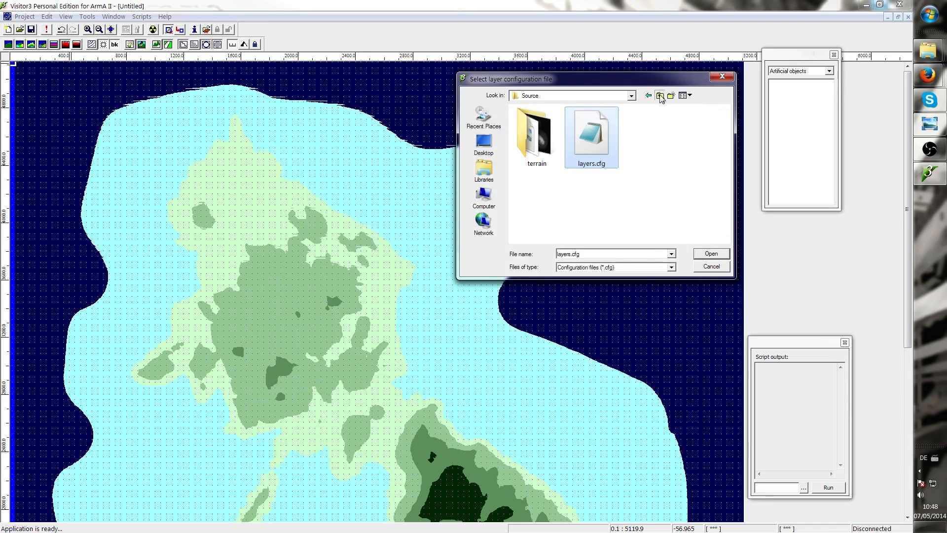
left_click(660, 95)
left_click(659, 95)
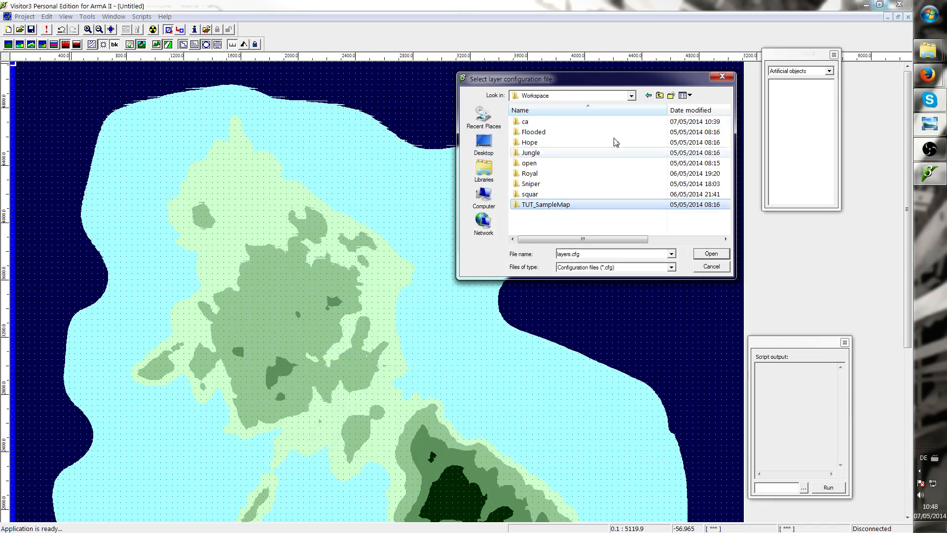
double_click(543, 199)
double_click(538, 134)
left_click(591, 135)
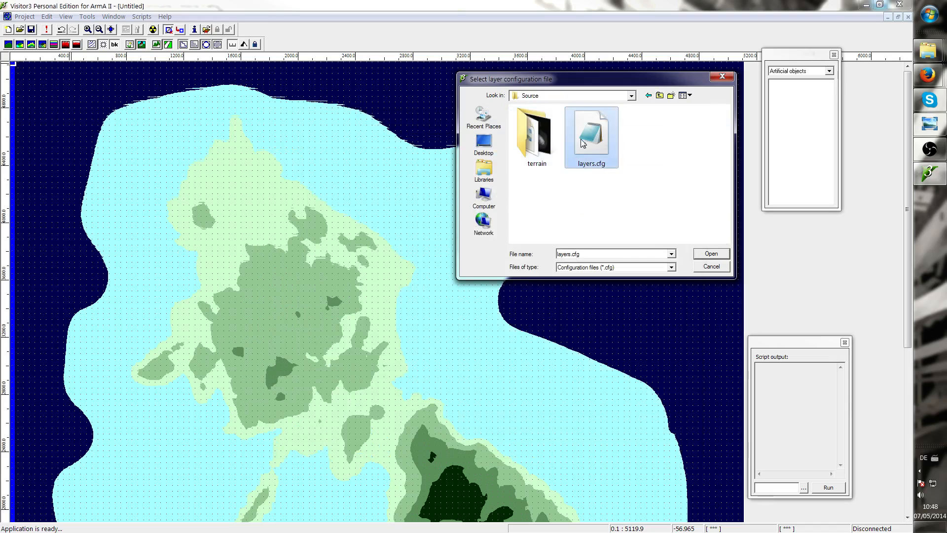
Open layers.cfg for editing and replace "hope" with "tut_samplemap" in the pole1 texture path
right_click(579, 141)
left_click(487, 172)
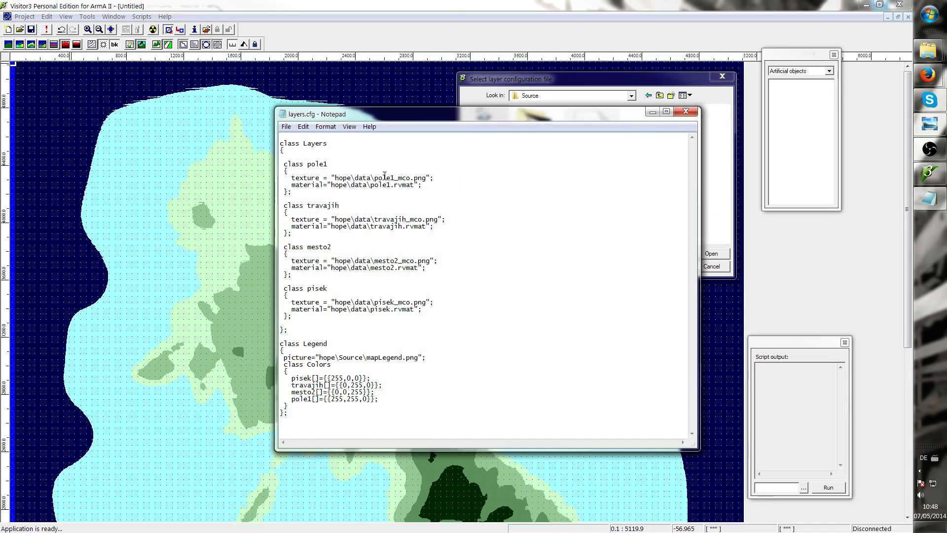
double_click(336, 177)
left_click(343, 173)
left_click_drag(335, 178, 349, 176)
type("tut_sample")
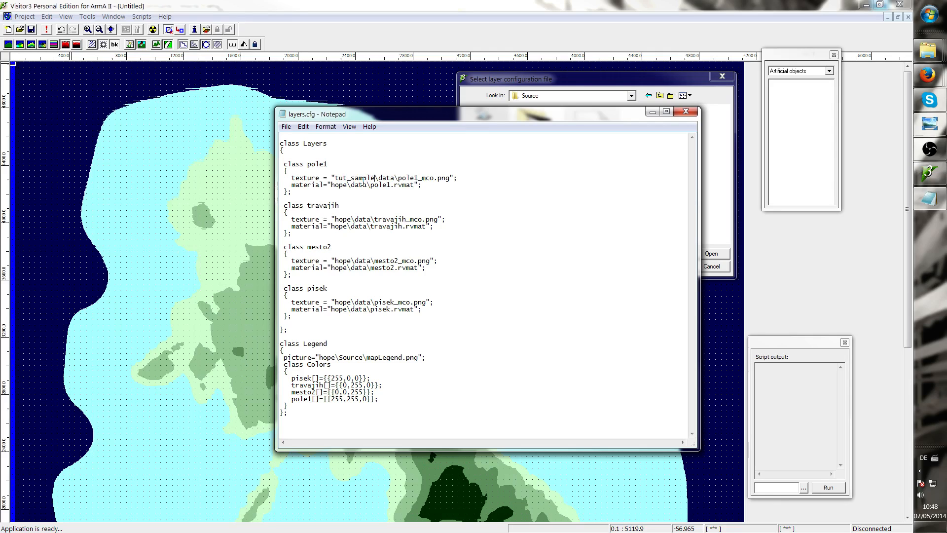
type("map")
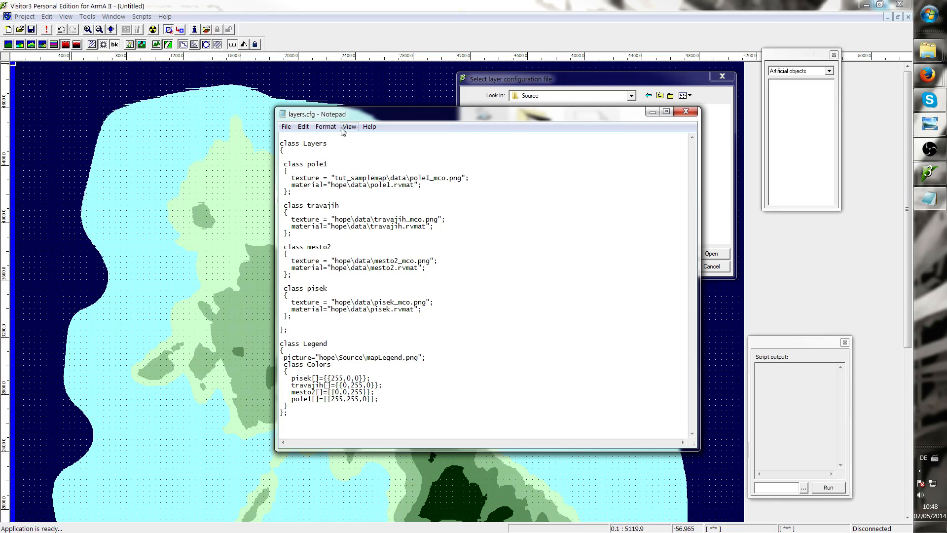
Copy "tut_samplemap" and paste it over "hope" in every remaining texture, material and legend picture path
left_click_drag(335, 178, 387, 177)
key("ctrl+c")
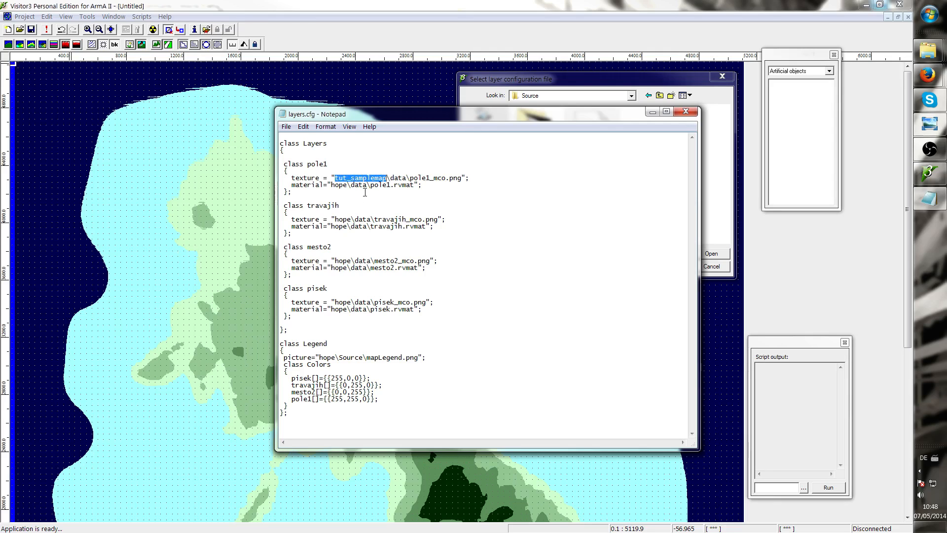
left_click_drag(332, 184, 348, 185)
key("ctrl+v")
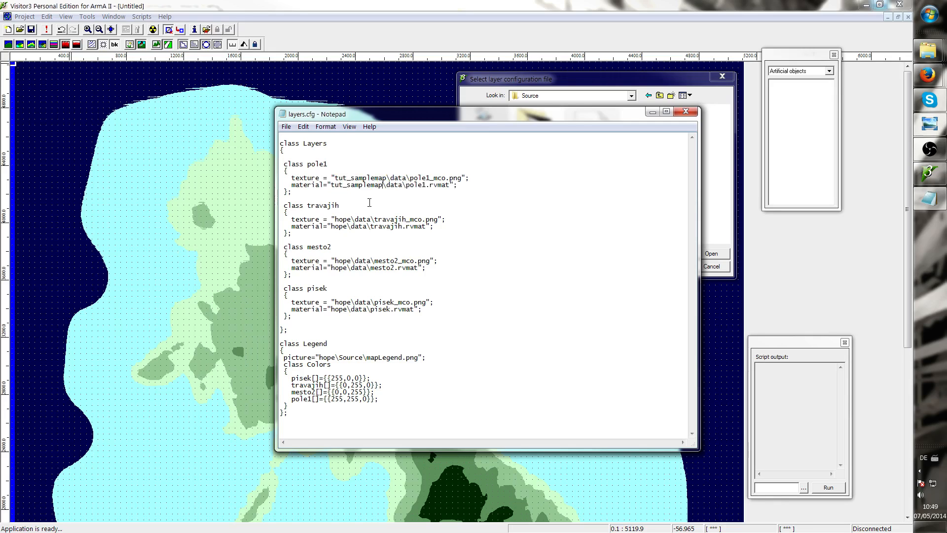
left_click_drag(336, 219, 351, 226)
key("ctrl+v")
key("ctrl+v")
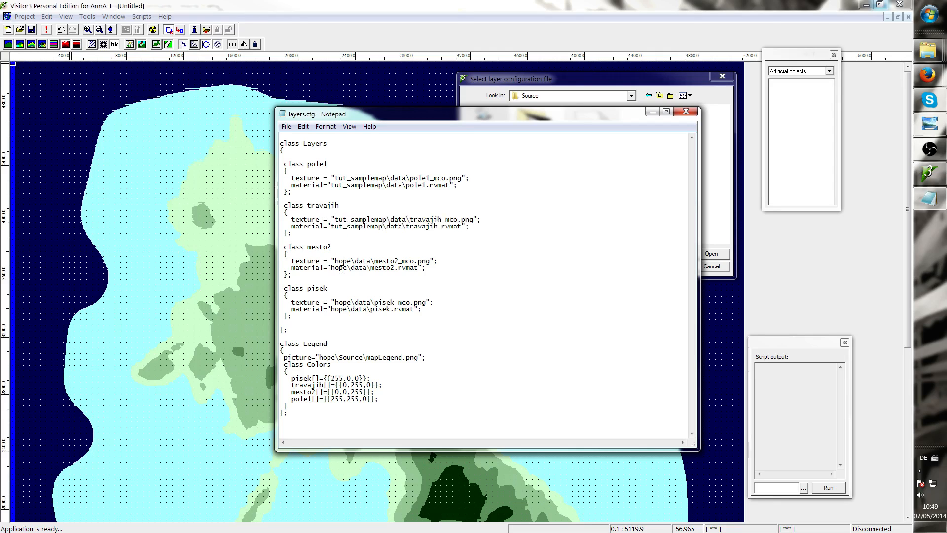
mouse_move(336, 260)
left_mouse_down()
mouse_move(365, 269)
mouse_move(350, 270)
left_mouse_up()
key("ctrl+v")
key("ctrl+v")
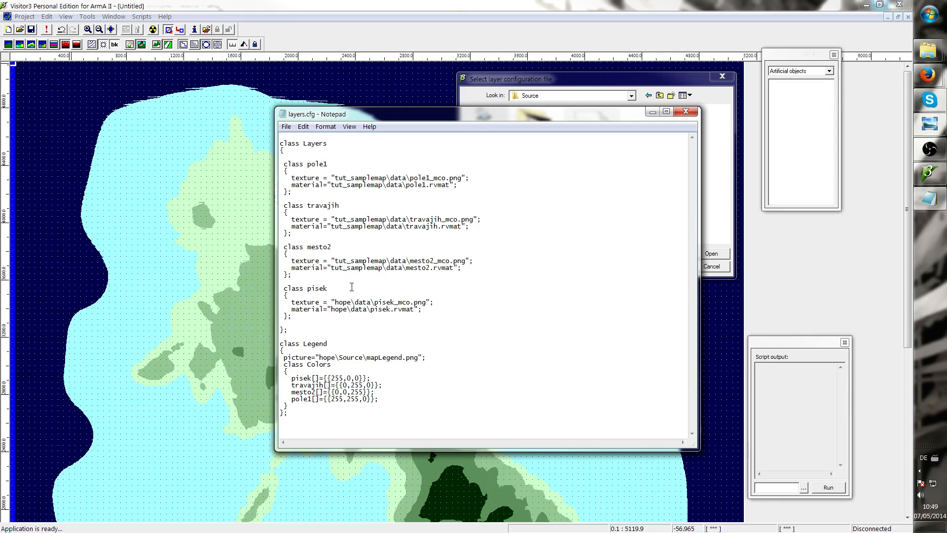
mouse_move(333, 301)
left_mouse_down()
mouse_move(352, 304)
mouse_move(339, 309)
mouse_move(348, 310)
left_mouse_up()
key("ctrl+v")
key("ctrl+v")
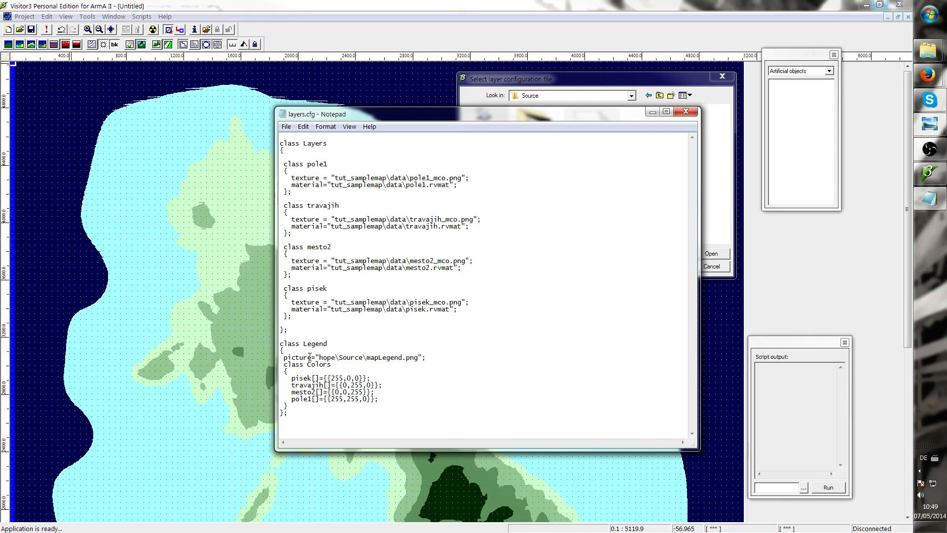
left_click_drag(321, 356, 336, 358)
key("Delete")
key("ctrl+v")
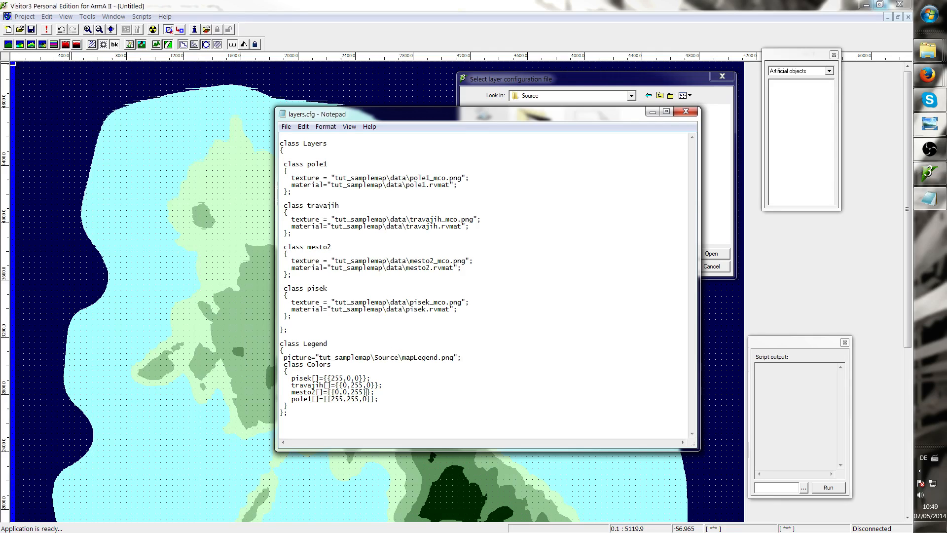
Save layers.cfg and close Notepad
left_click(286, 127)
left_click(239, 160)
left_click(686, 111)
Open layers.cfg for the import and choose to save .rvmat files as Text
double_click(596, 140)
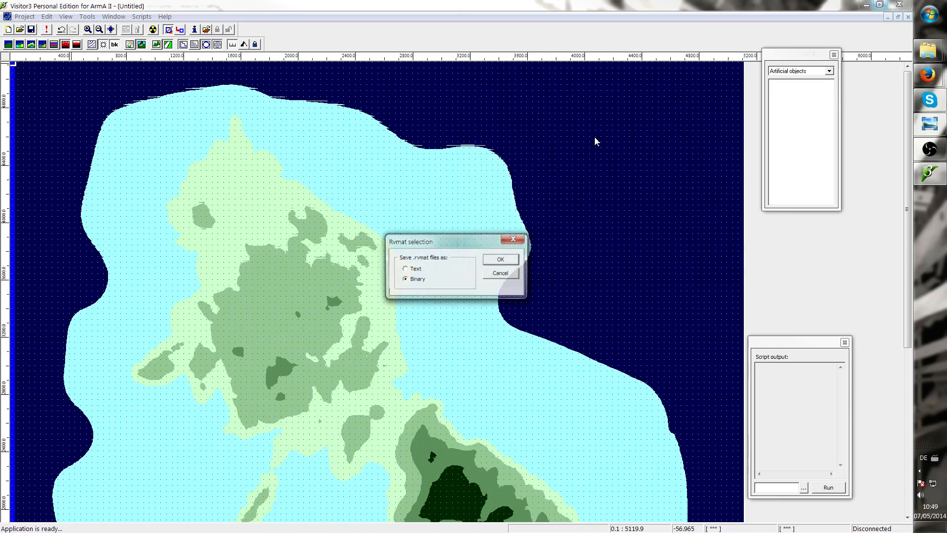
left_click_drag(435, 241, 398, 218)
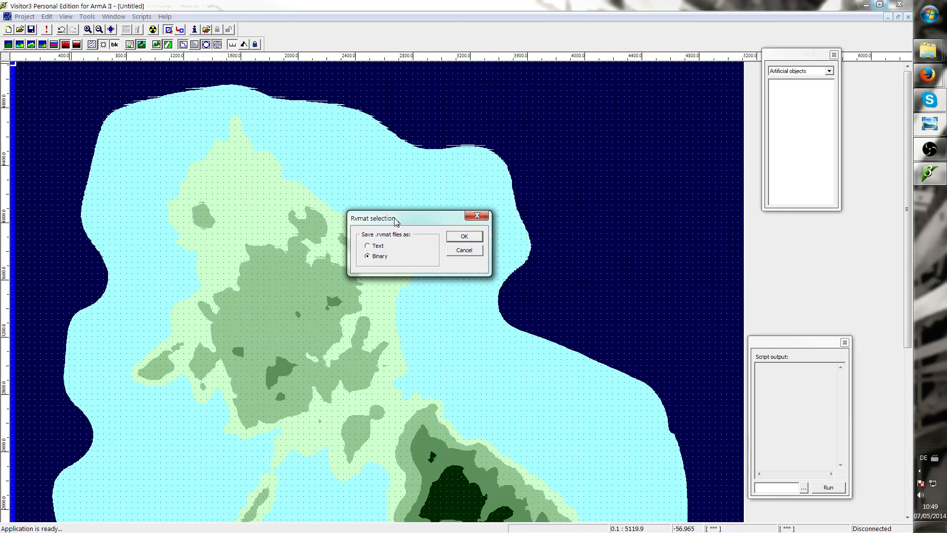
left_click(368, 246)
left_click(464, 236)
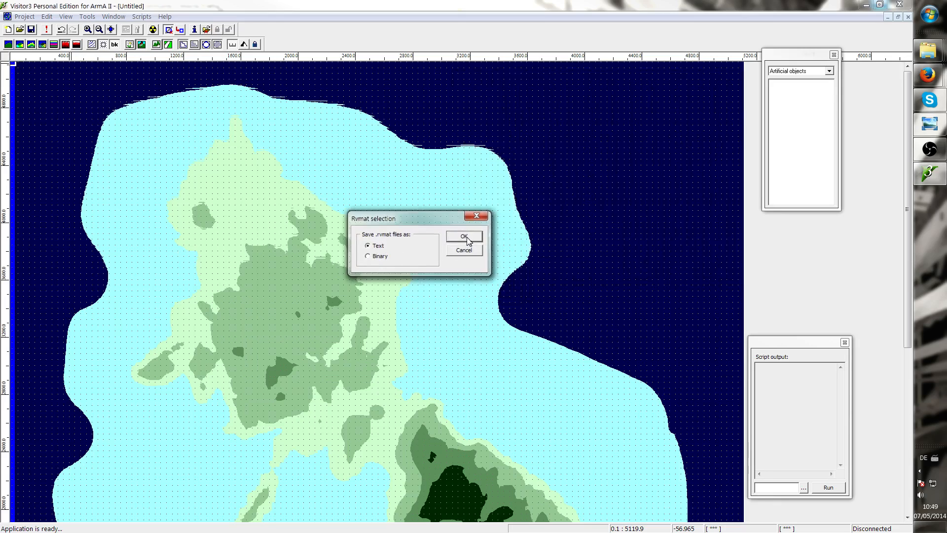
Select sat_lco.png as the satellite map
left_click_drag(500, 173, 456, 185)
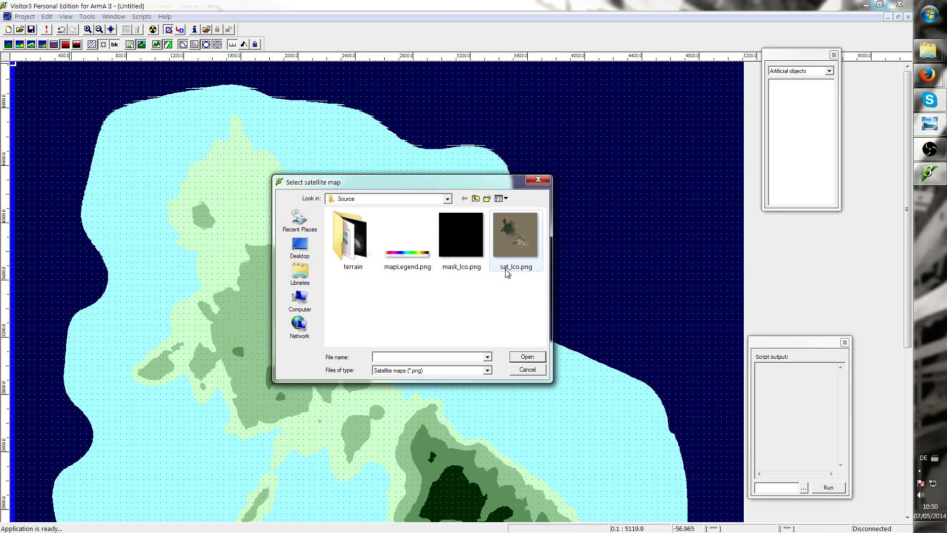
left_click(507, 244)
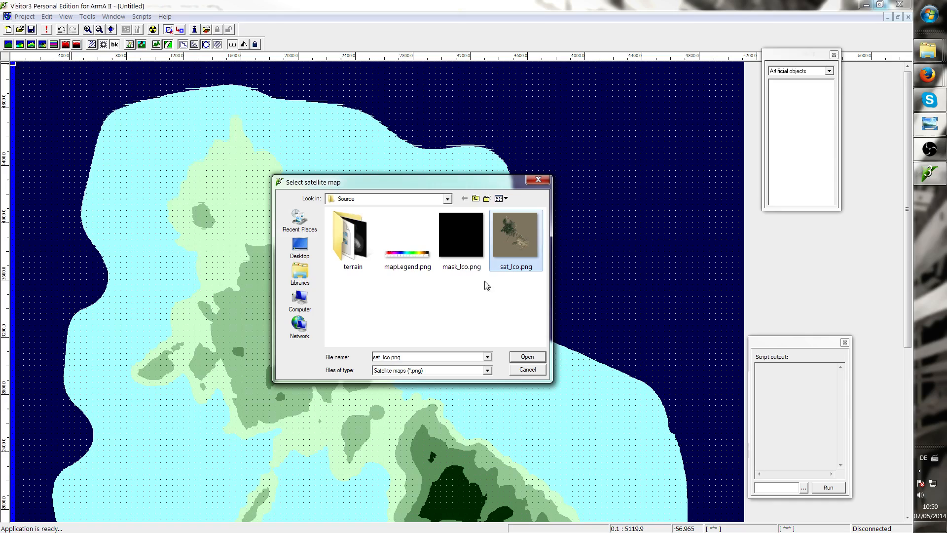
left_click(528, 358)
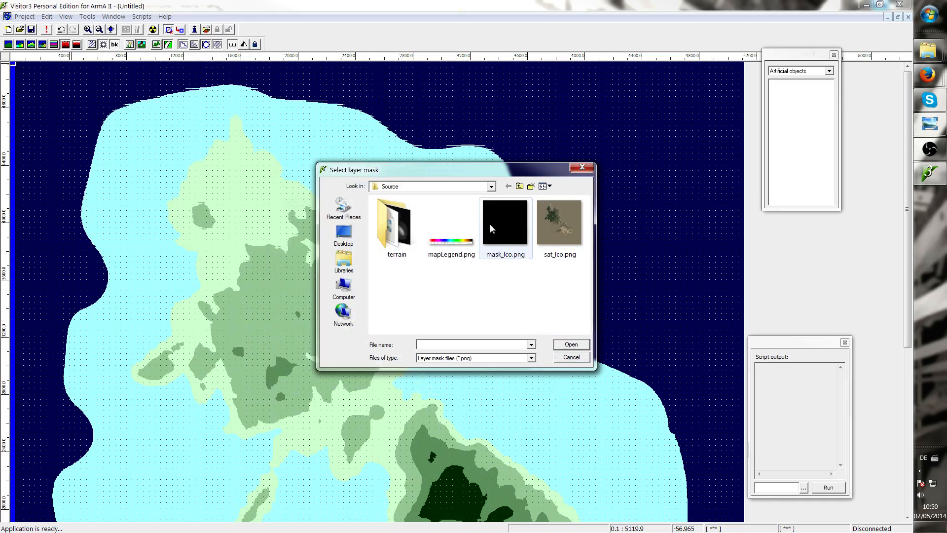
Select mask_lco.png as the layer mask and open it for editing in Paint
left_click(500, 215)
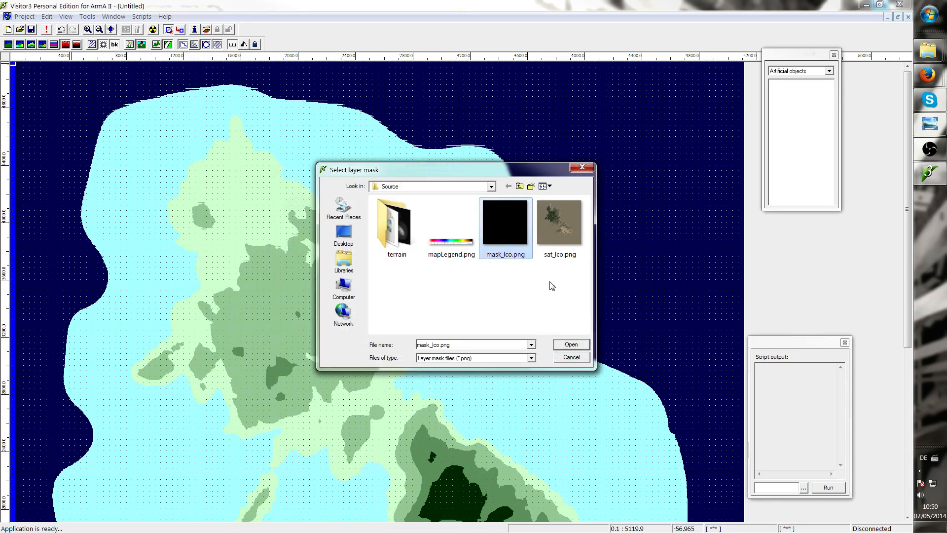
right_click(513, 215)
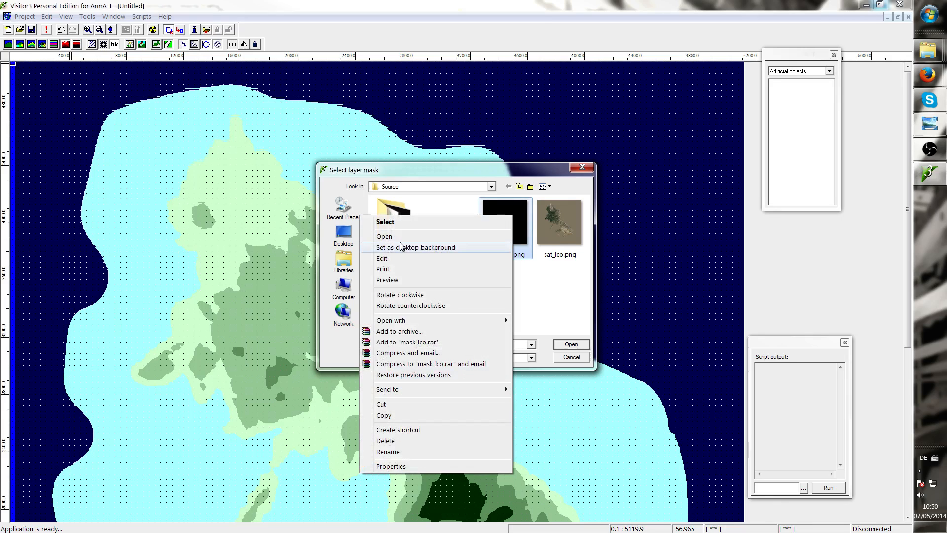
left_click(548, 298)
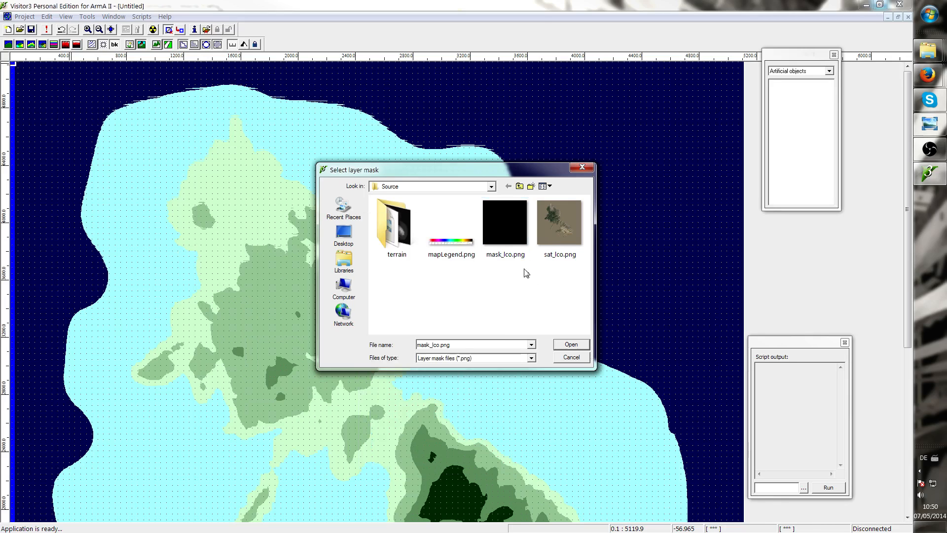
left_click(516, 222)
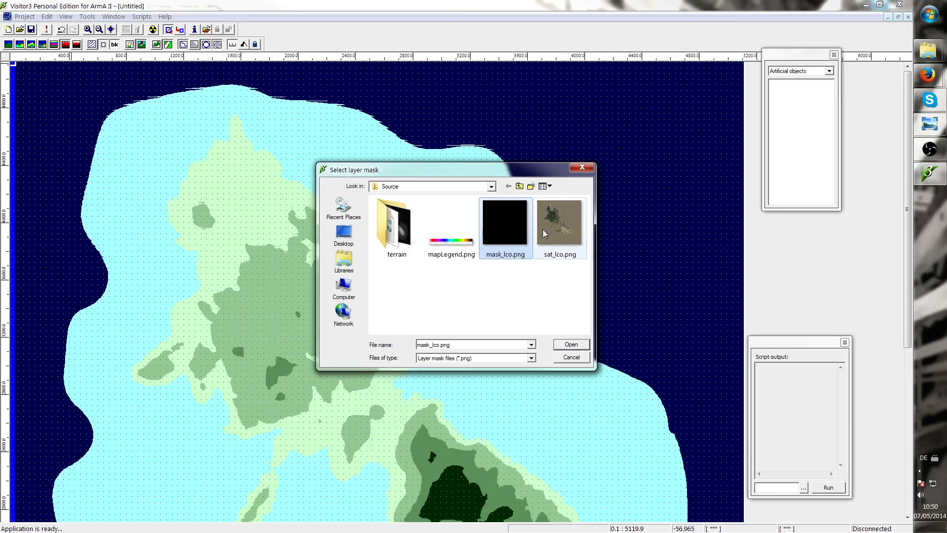
right_click(499, 244)
left_click(383, 283)
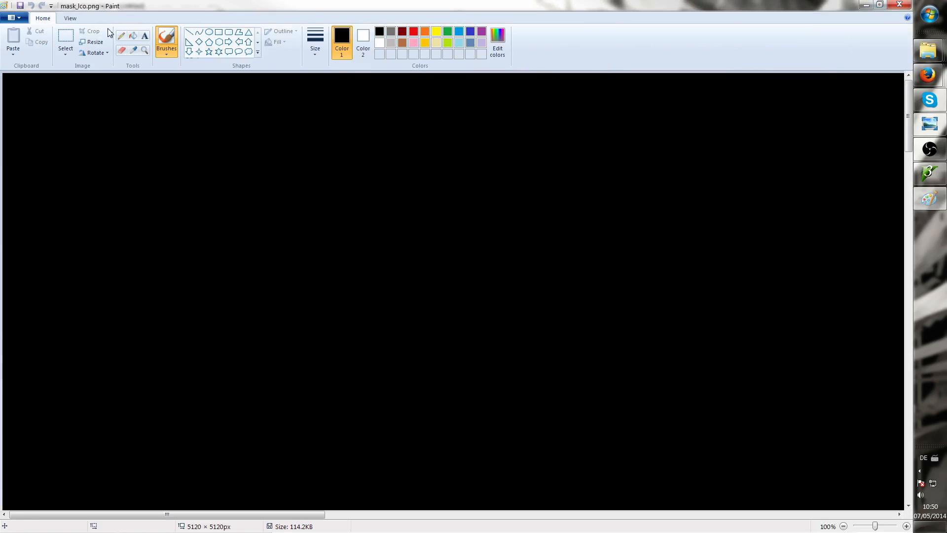
Fill the mask canvas with white using the Fill tool
left_click(133, 36)
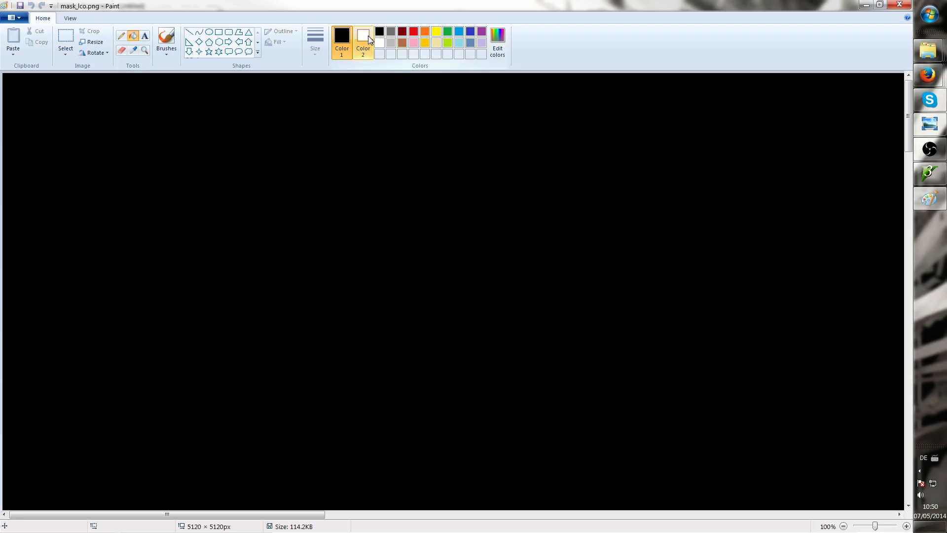
right_click(302, 165)
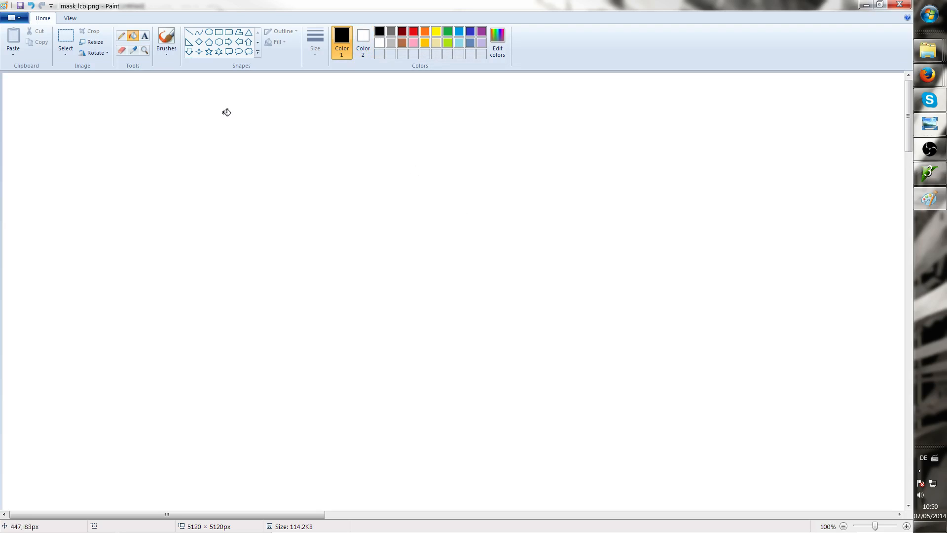
scroll(501, 285, "down", 5)
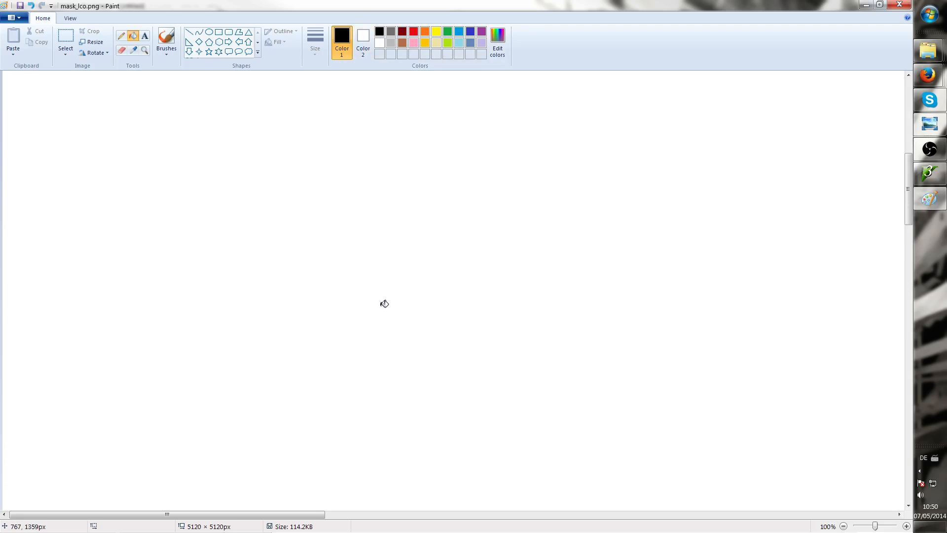
Fill the mask canvas with black and close Paint, saving the mask
scroll(384, 303, "up", 5)
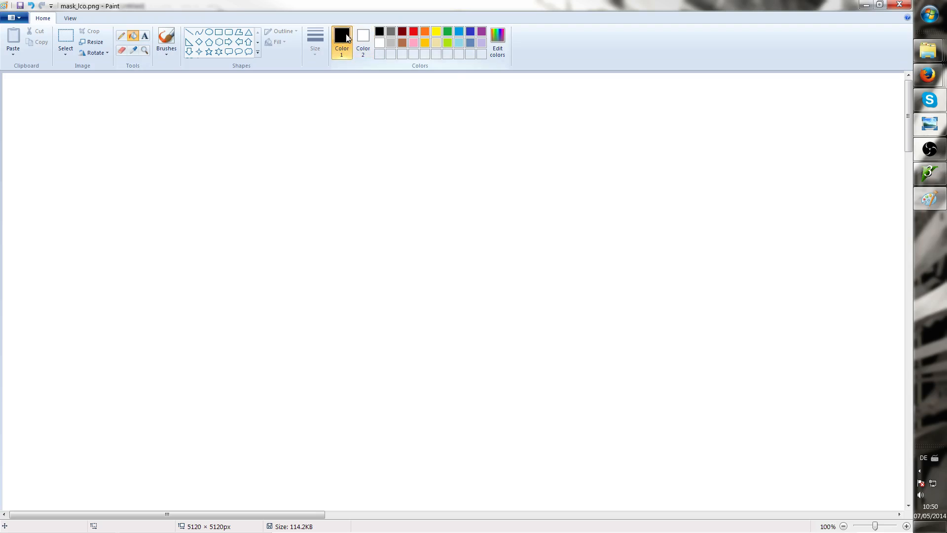
left_click(291, 165)
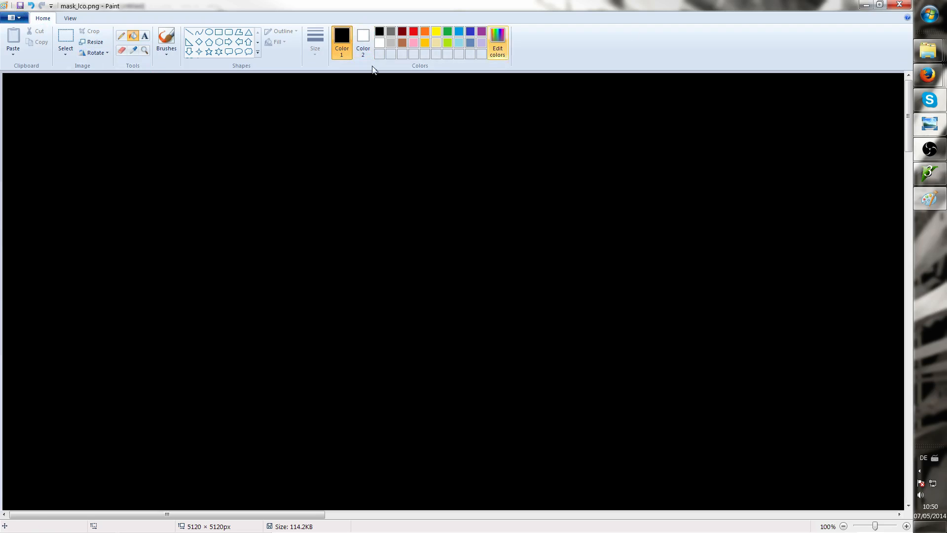
left_click(897, 5)
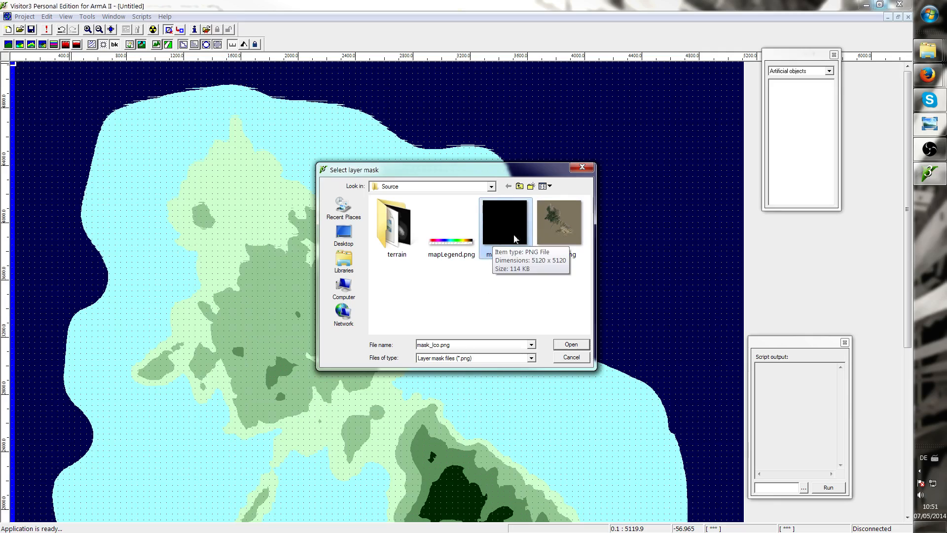
Open mask_lco.png as the layer mask and dismiss the mapLegend.png loading error
left_click(570, 345)
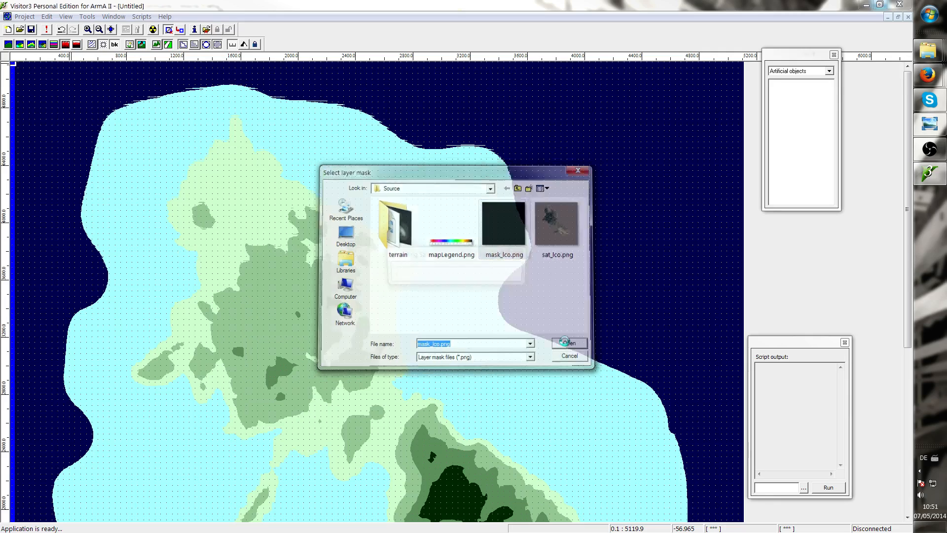
mouse_move(919, 48)
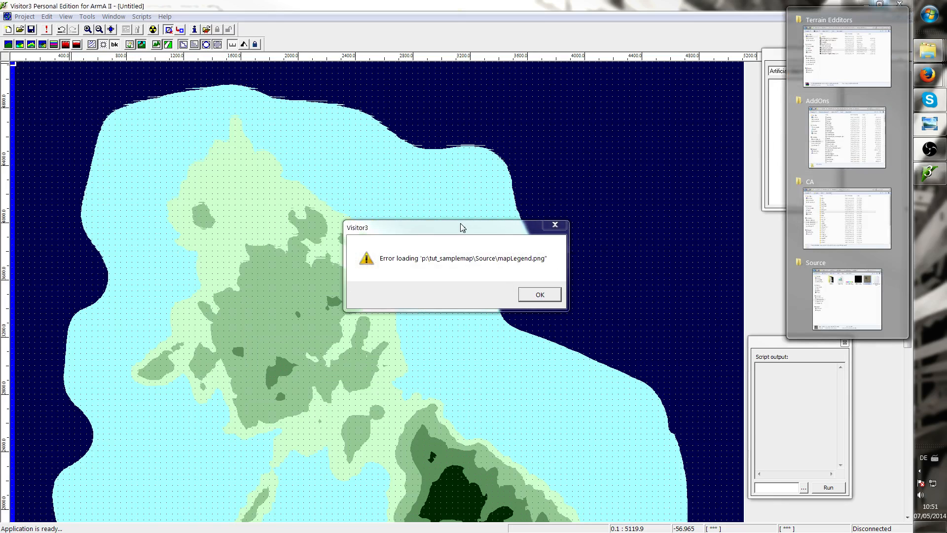
left_click_drag(461, 226, 303, 209)
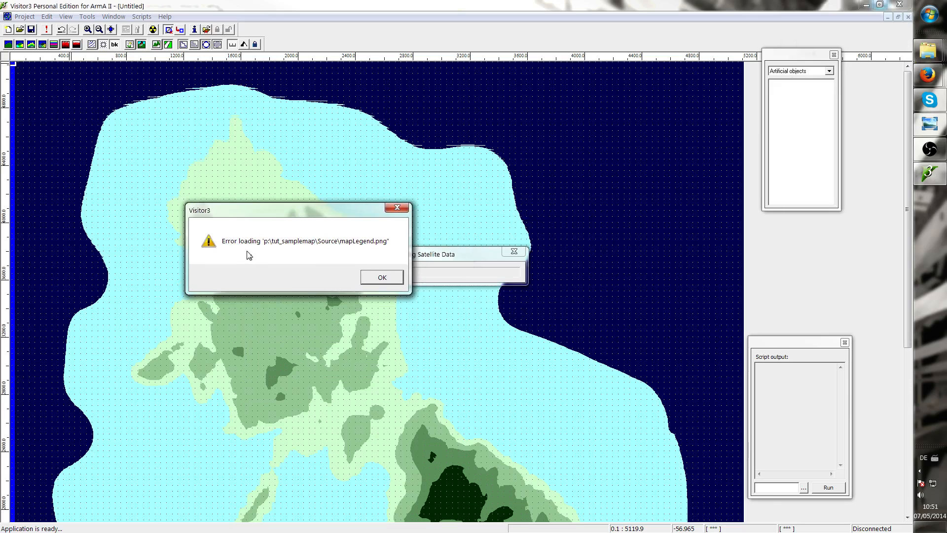
left_click(375, 278)
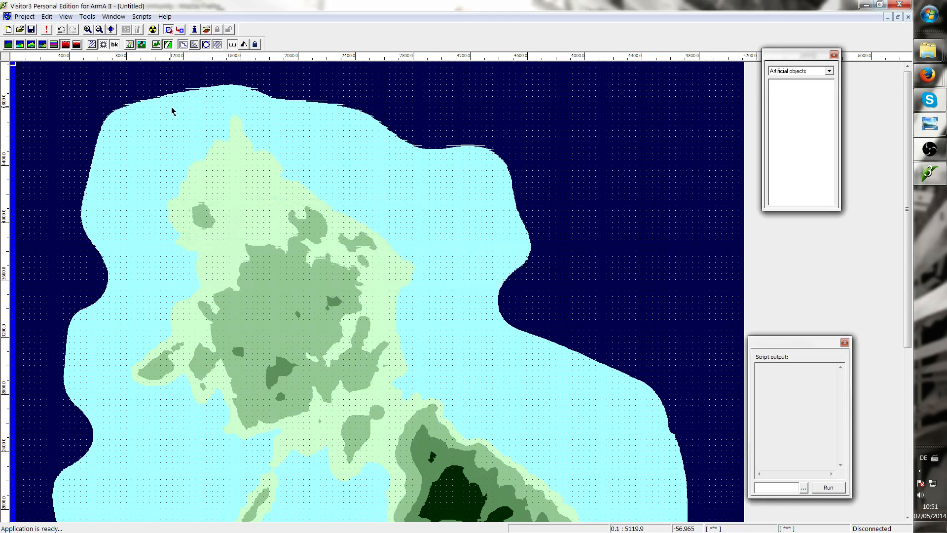
Restart Import Satellite + Mask and open layers.cfg for editing
left_click(114, 16)
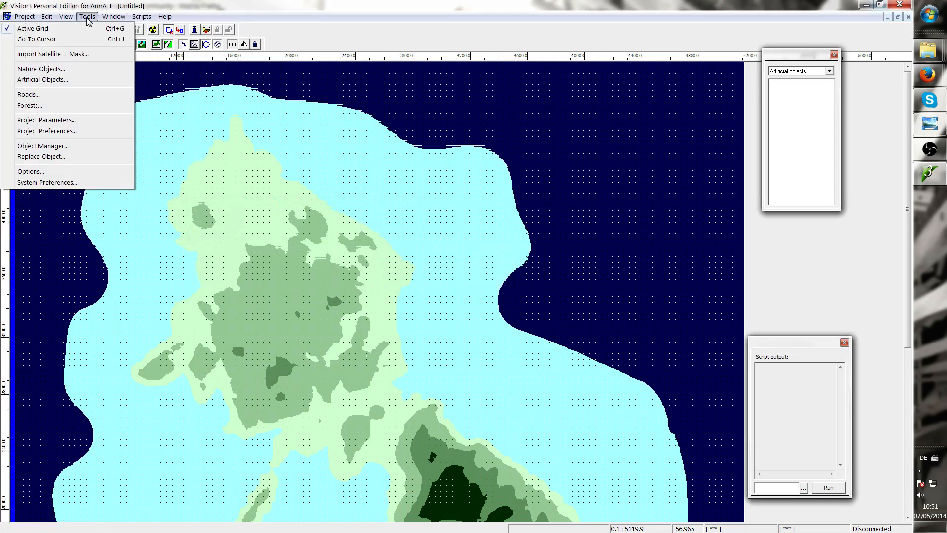
left_click(84, 56)
right_click(455, 238)
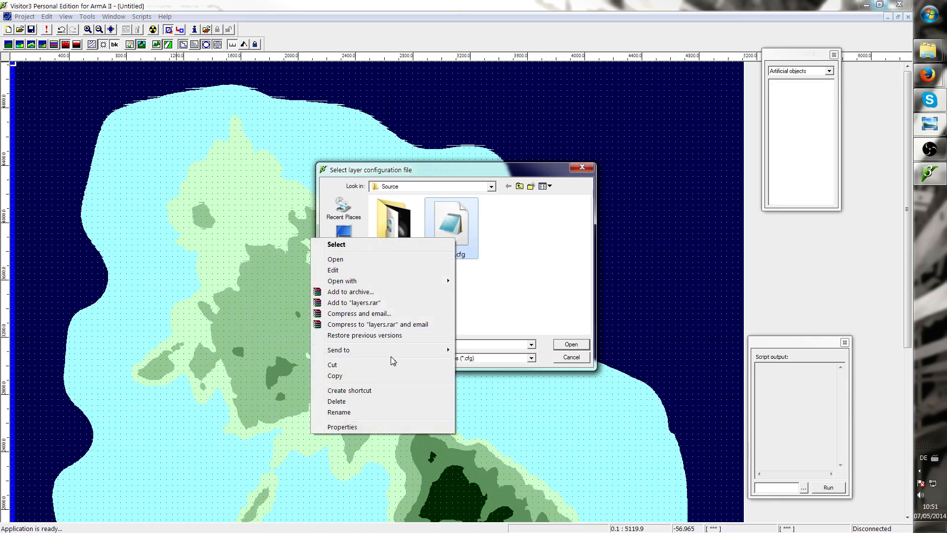
left_click(355, 411)
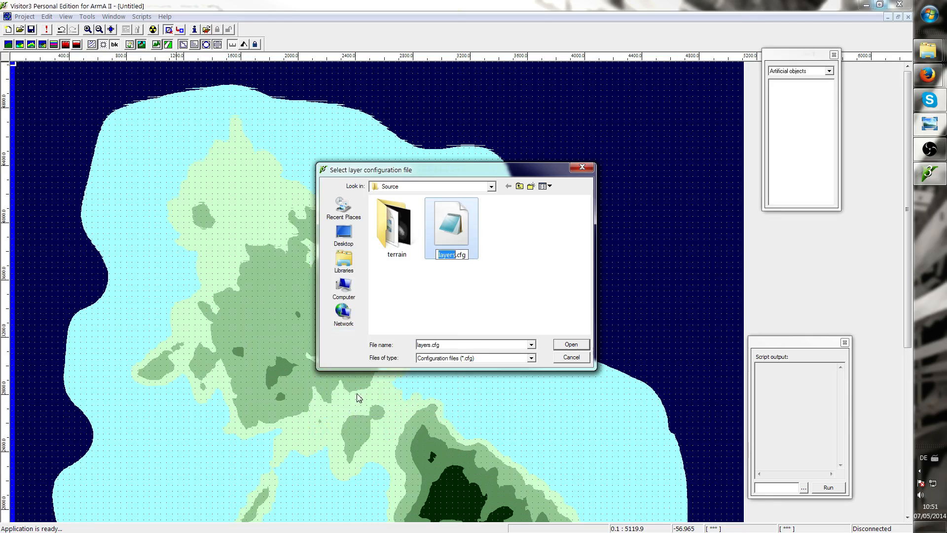
right_click(455, 233)
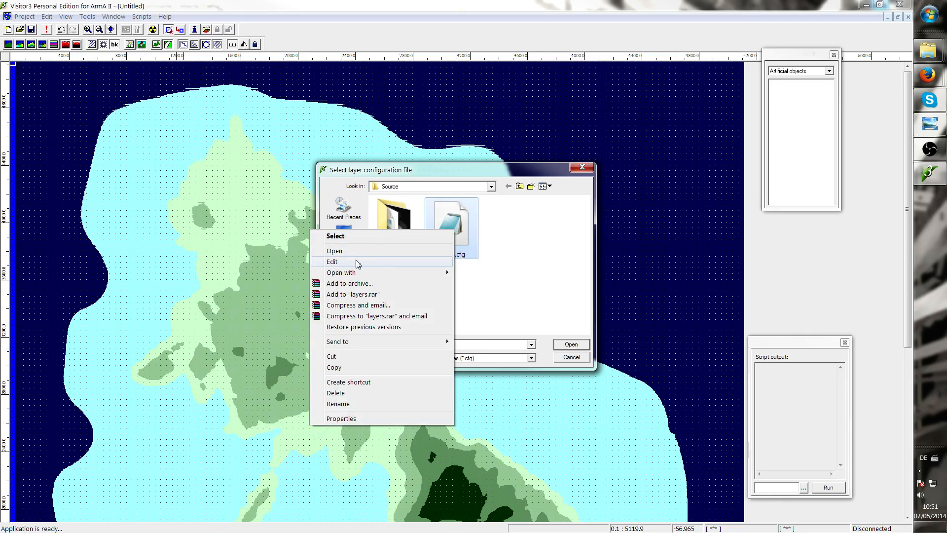
left_click(357, 260)
Prefix the pole1 texture path in layers.cfg with Workspace\
left_click_drag(468, 120, 276, 129)
mouse_move(928, 51)
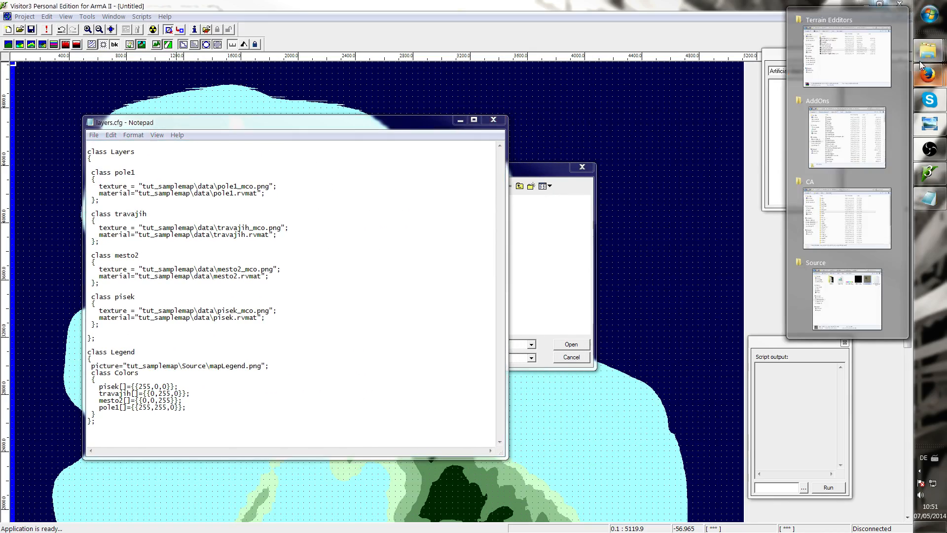
mouse_move(848, 124)
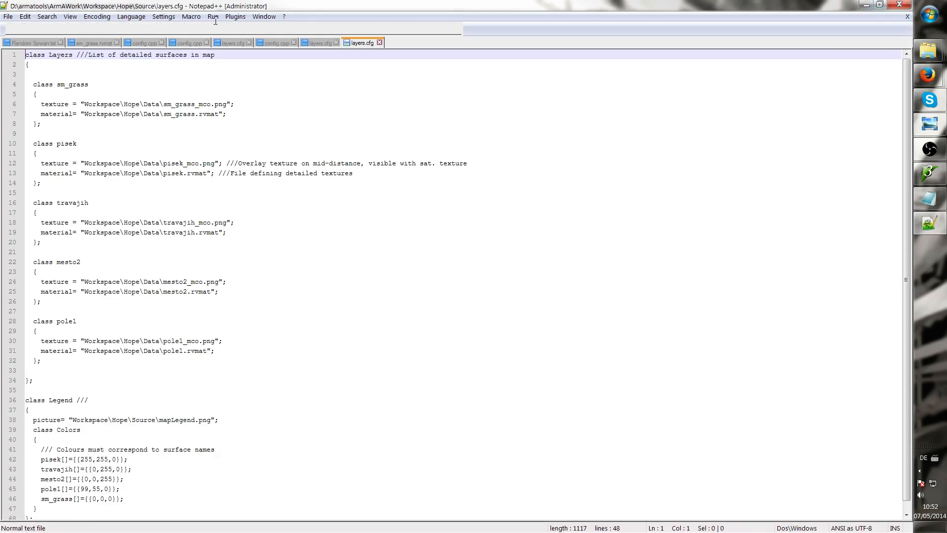
left_click_drag(276, 6, 946, 28)
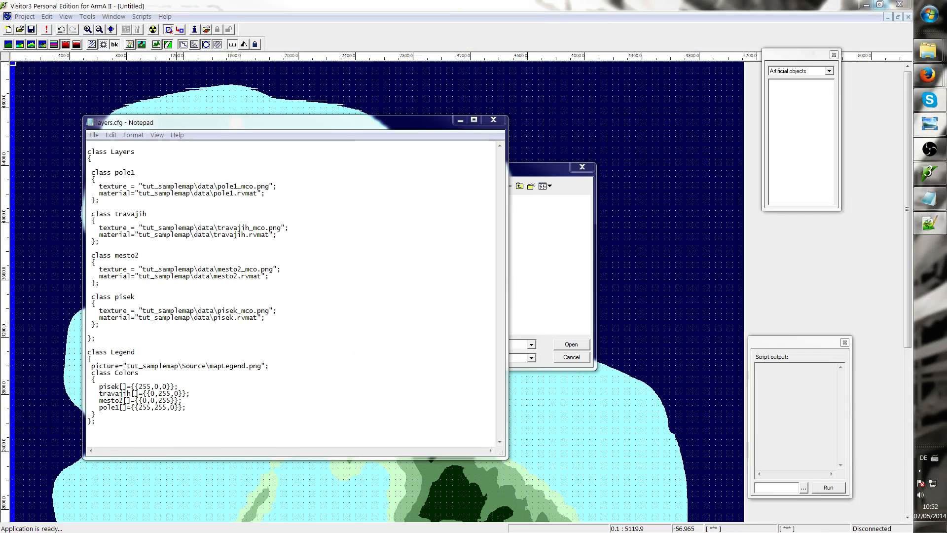
left_click(267, 214)
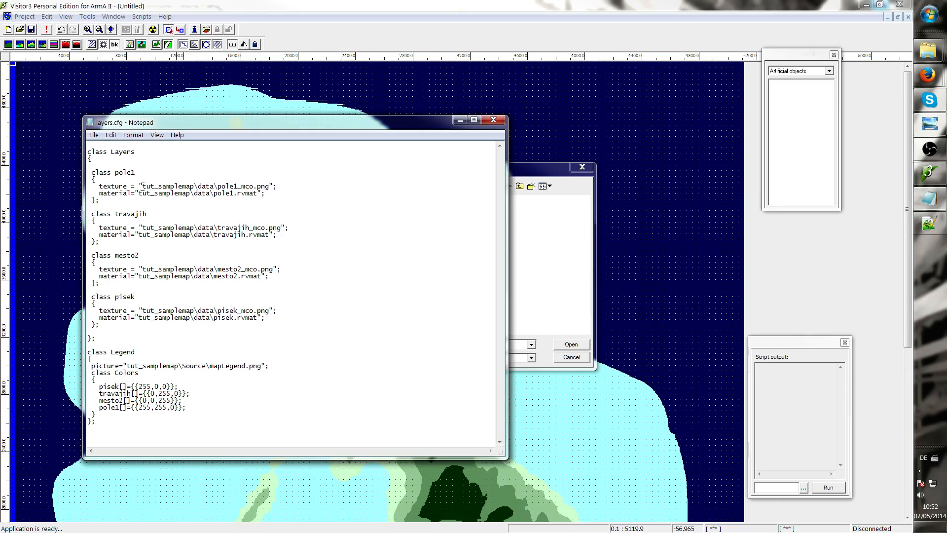
type("Workspace")
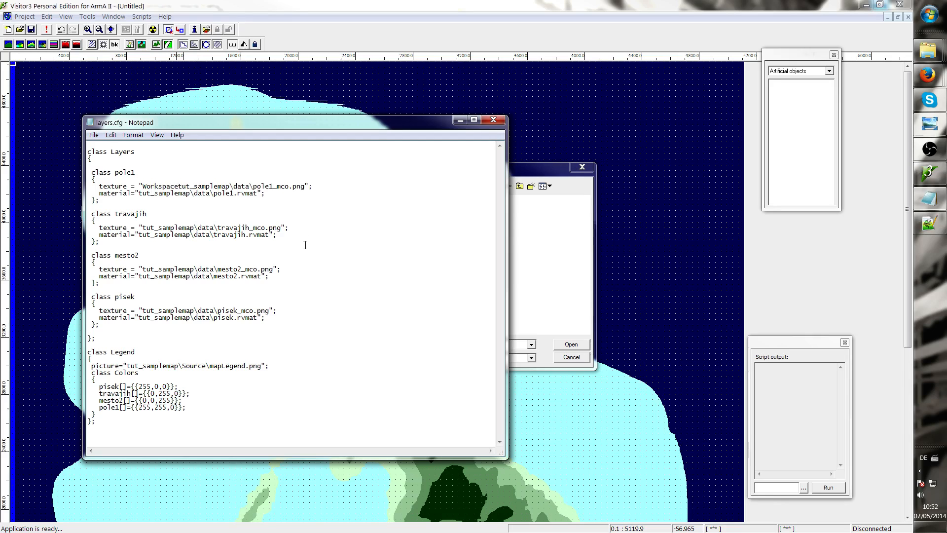
type("<")
key("BackSpace")
key("alt+shift")
type("\\")
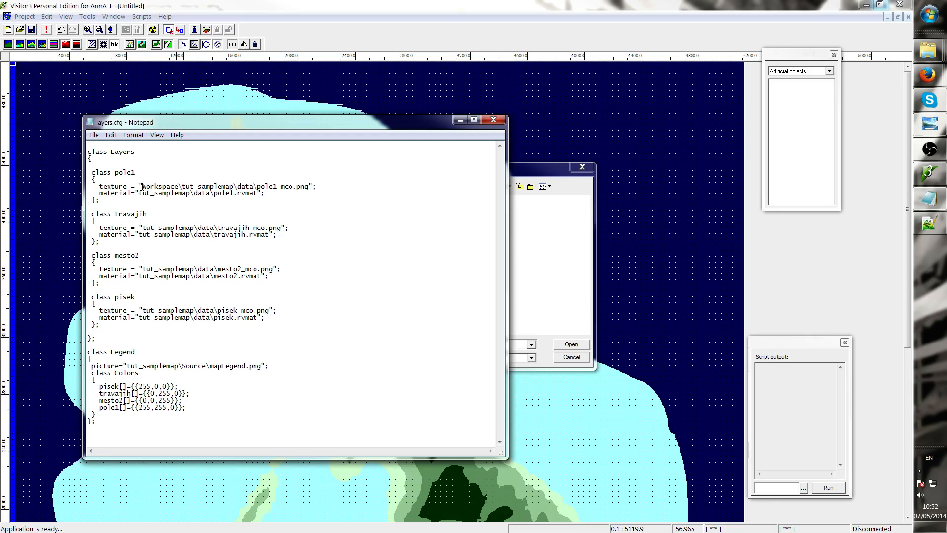
Copy Workspace\ and paste it before every remaining texture, material and legend picture path
left_click_drag(141, 187, 182, 187)
key("ctrl+c")
left_click(143, 228)
key("ctrl+v")
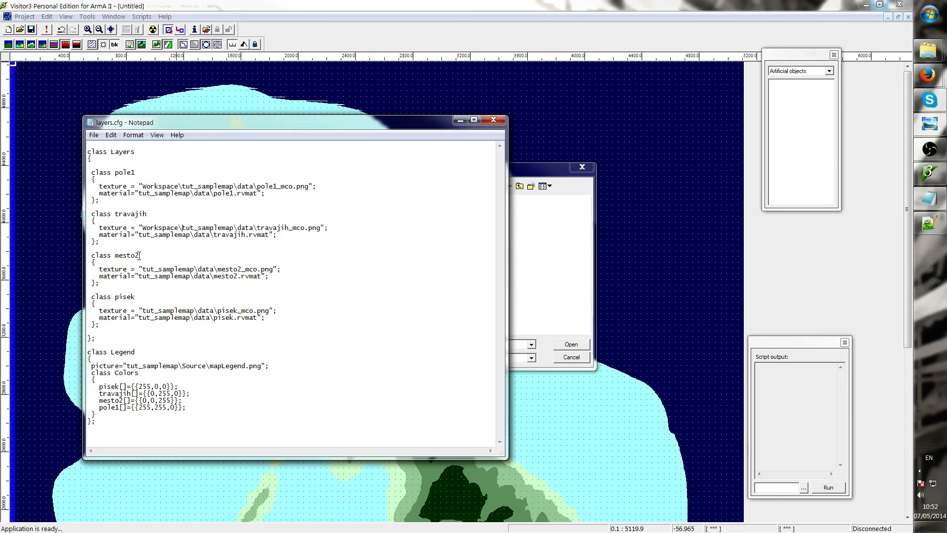
key("ctrl+v")
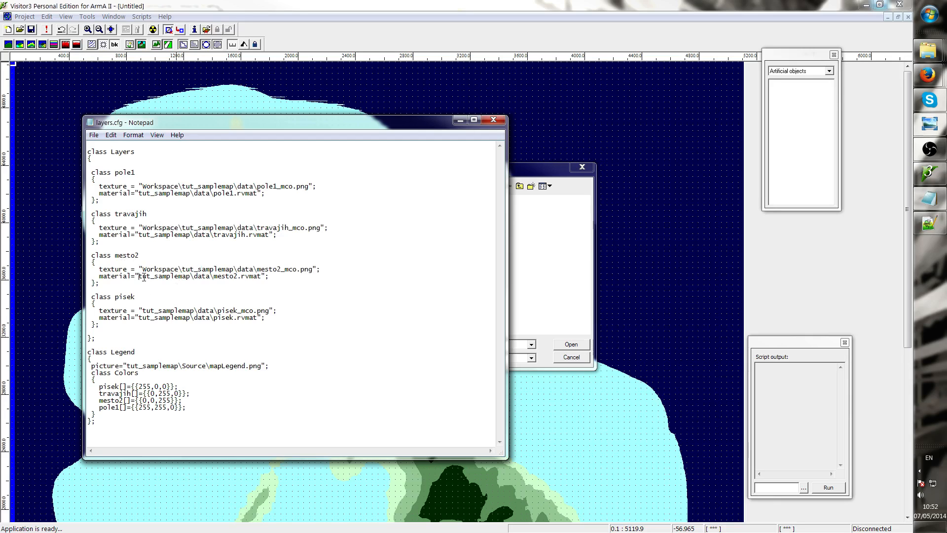
key("ctrl+v")
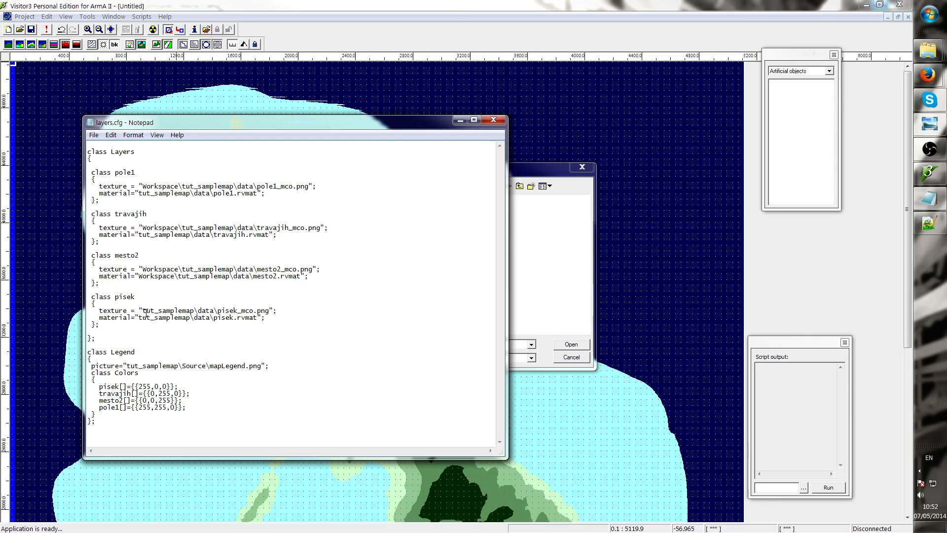
key("ctrl+v")
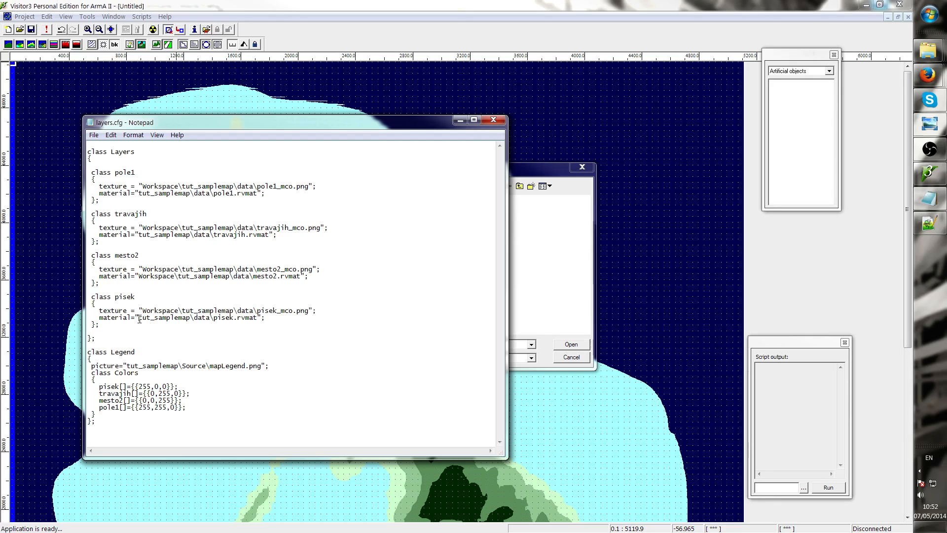
key("ctrl+v")
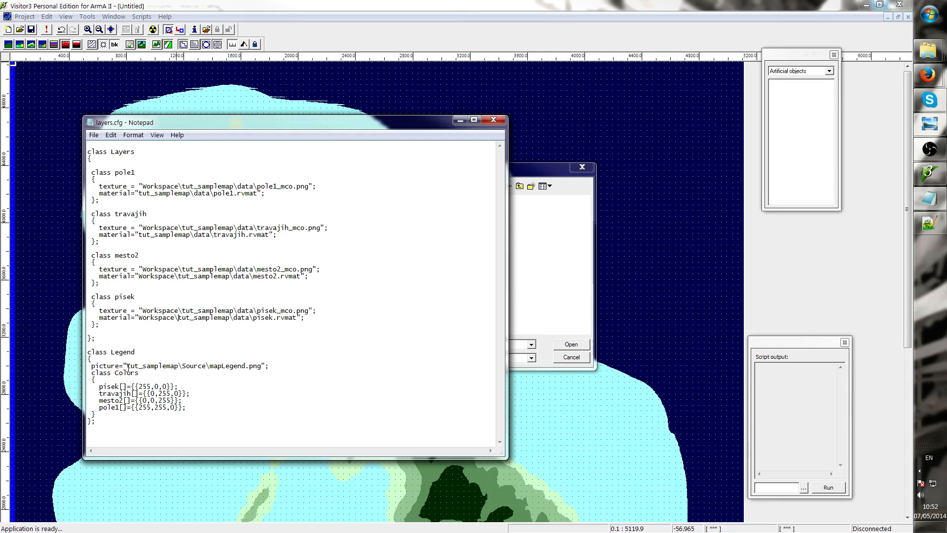
key("ctrl+v")
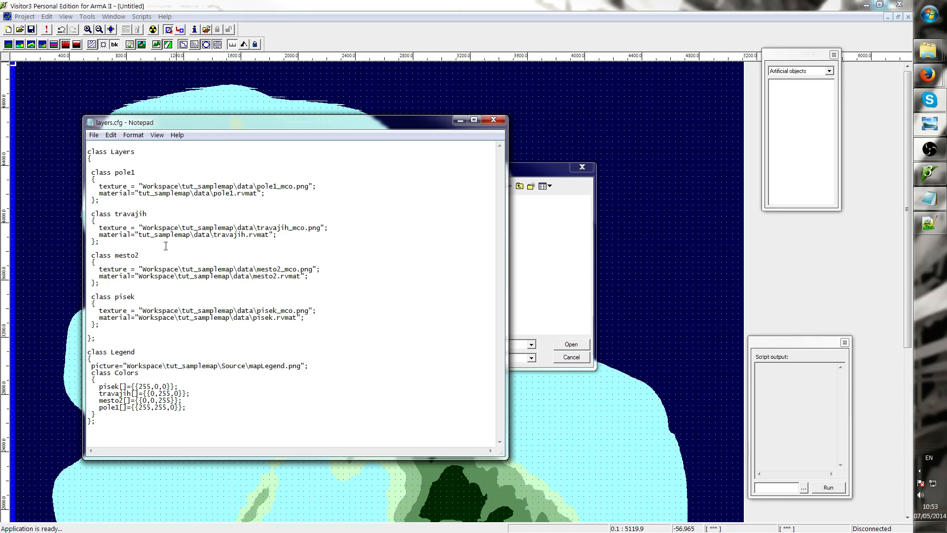
key("ctrl+v")
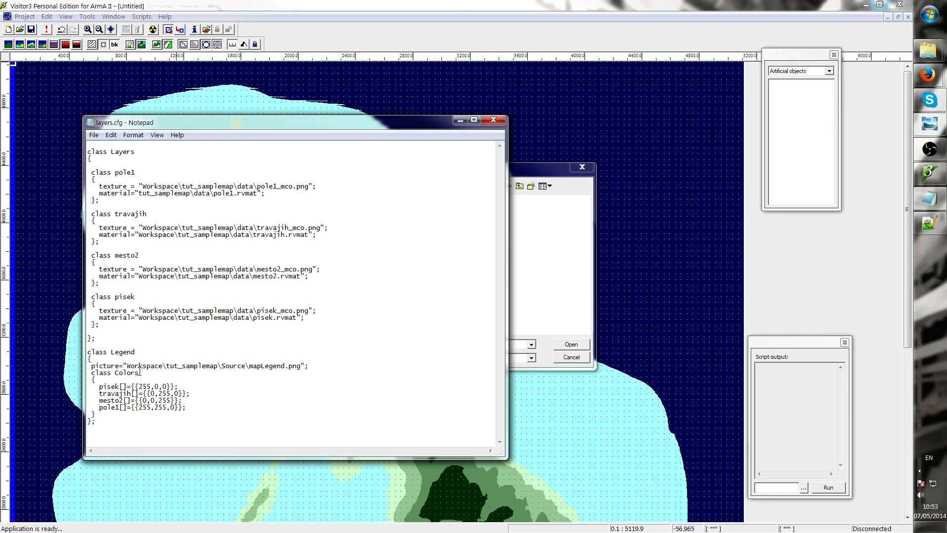
key("ctrl+v")
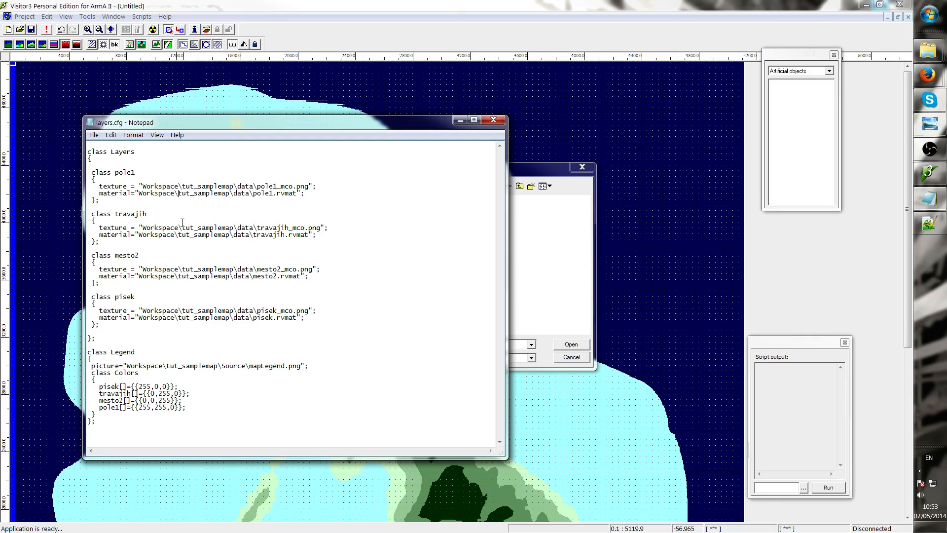
Save layers.cfg and close the editor
double_click(160, 195)
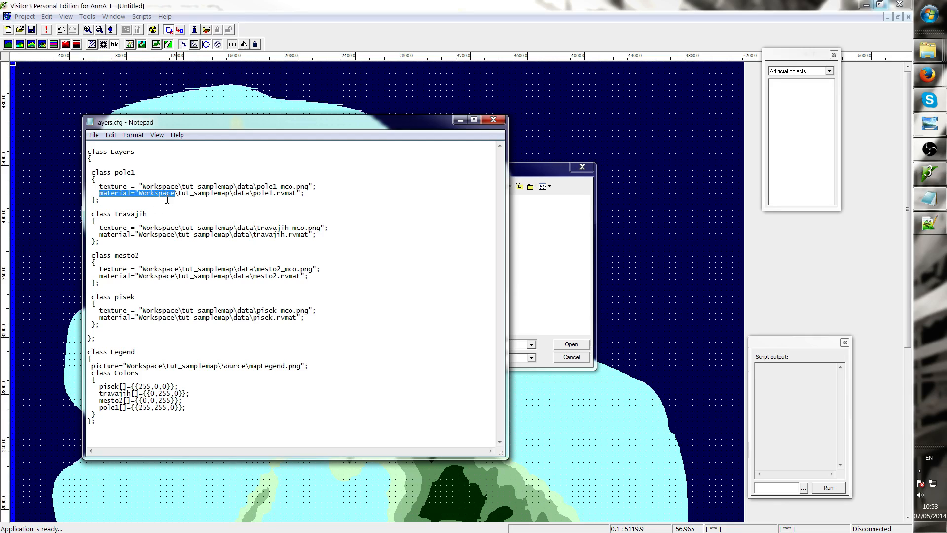
left_click(169, 200)
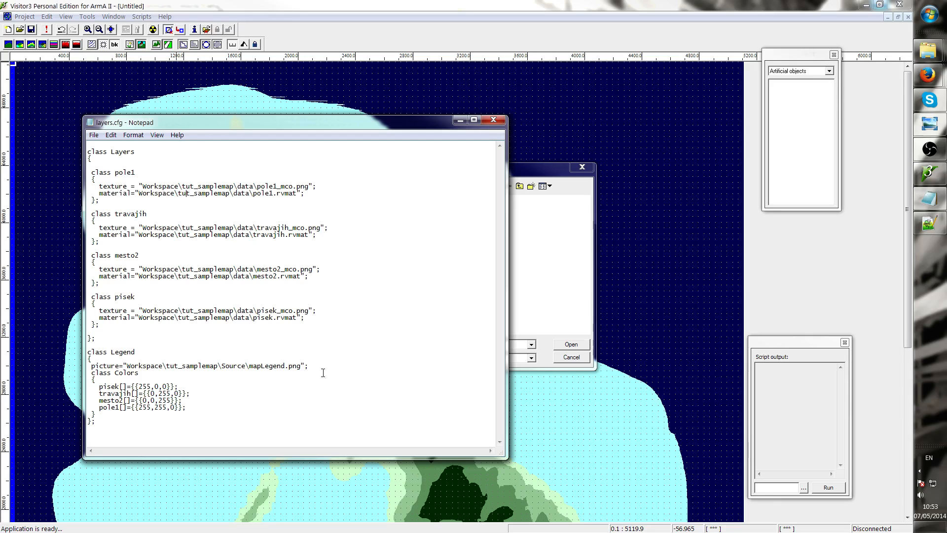
left_click(94, 135)
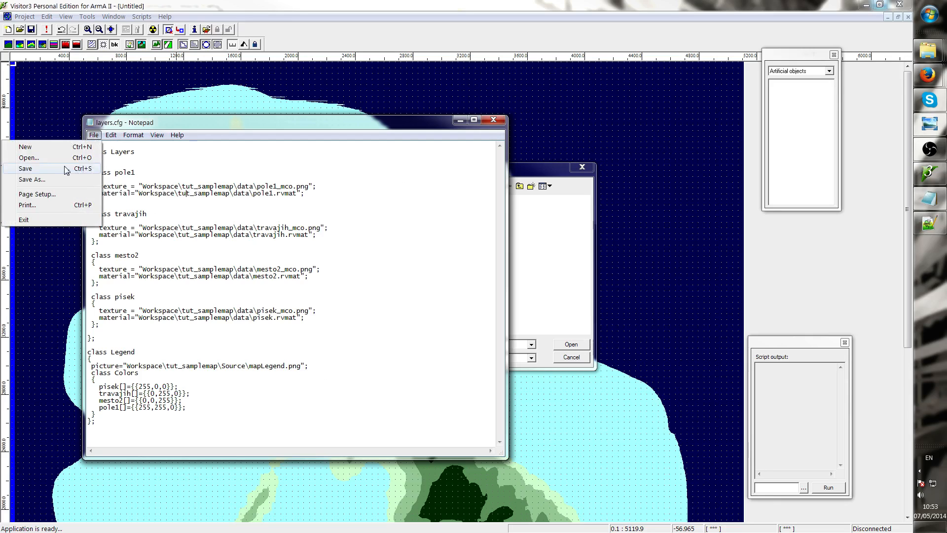
left_click(97, 168)
left_click(493, 120)
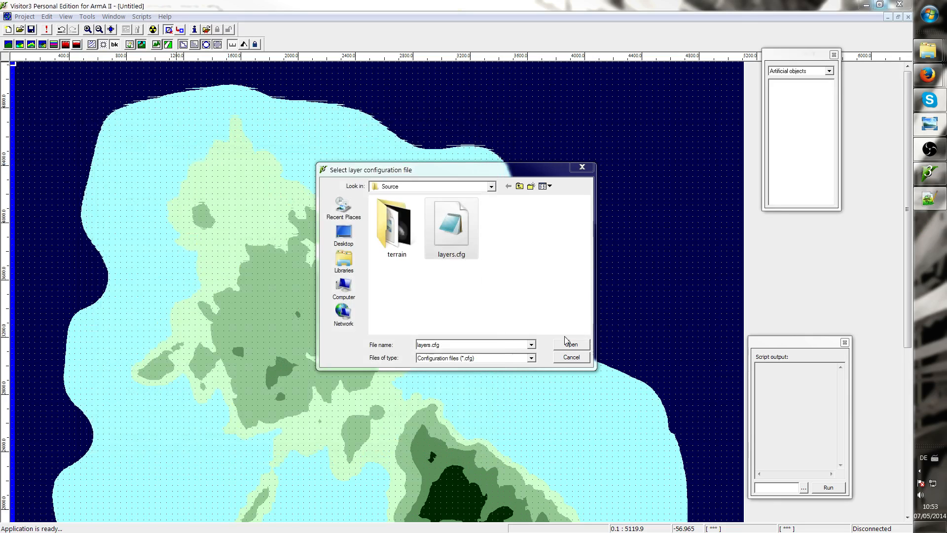
Load layers.cfg for the import, keep binary .rvmat files, and select sat_lco.png as the satellite map
left_click(584, 344)
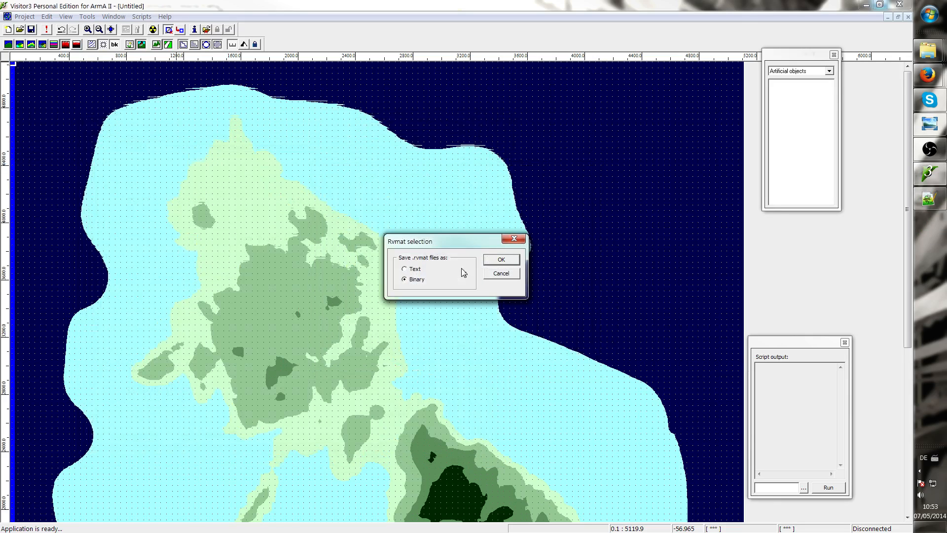
left_click(506, 266)
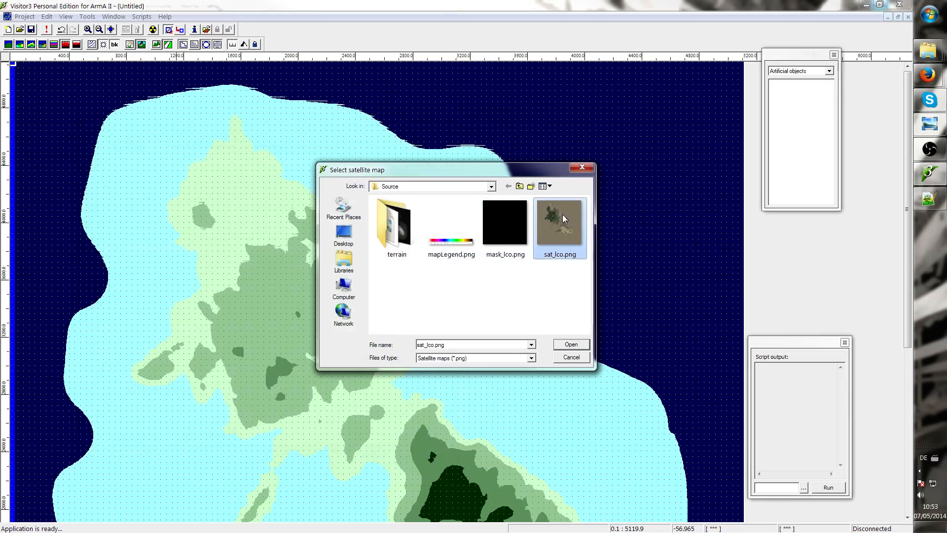
left_click(524, 219)
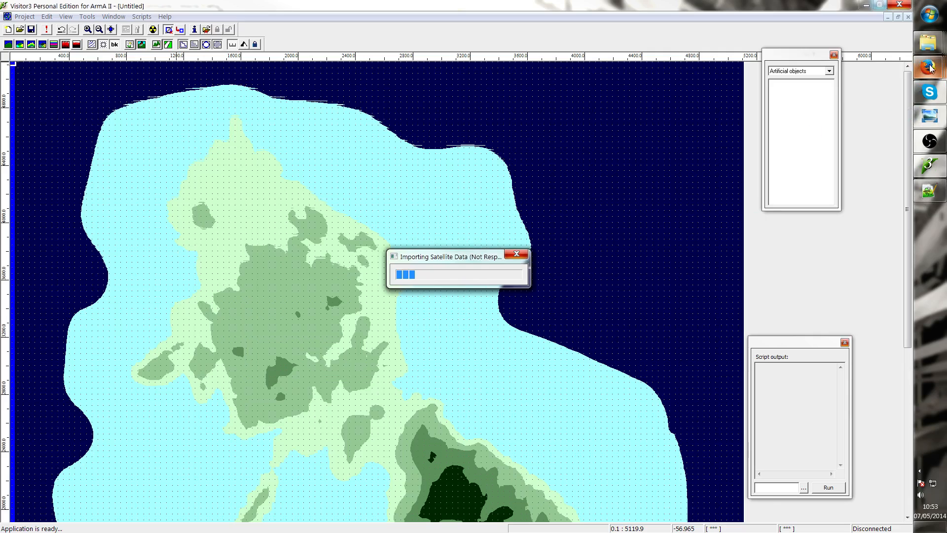
Open NeoHope(1).png from the Hope project's Source folder and zoom and pan across the map image to inspect it
mouse_move(927, 46)
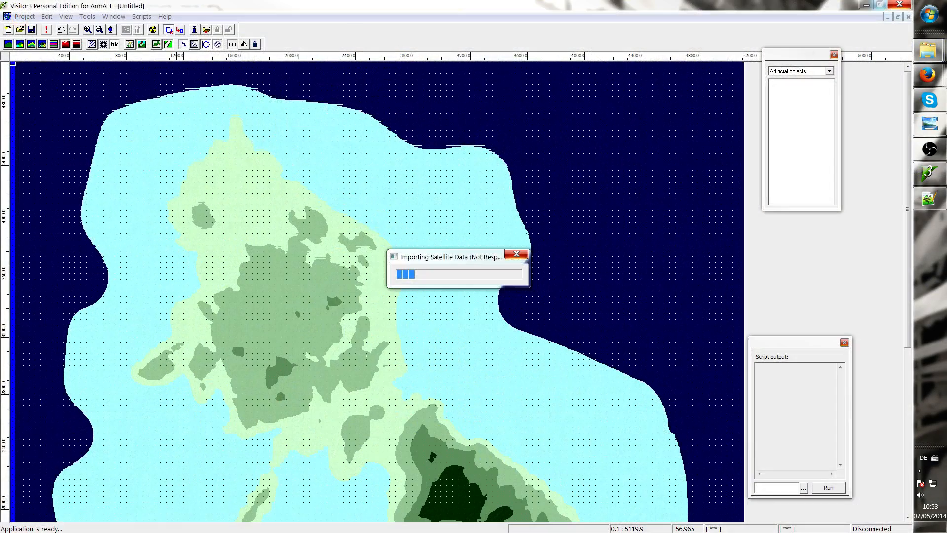
left_click_drag(946, 121, 285, 124)
left_click(474, 402)
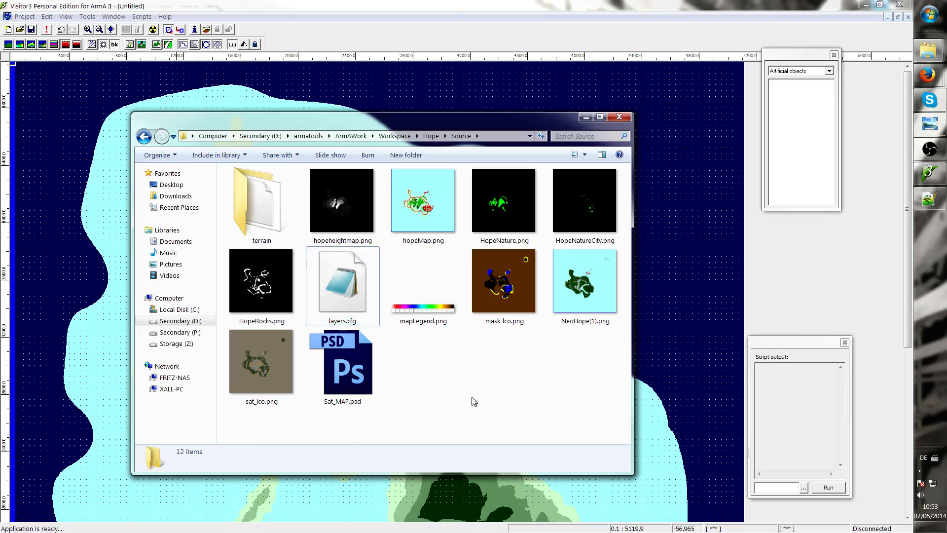
left_click(505, 308)
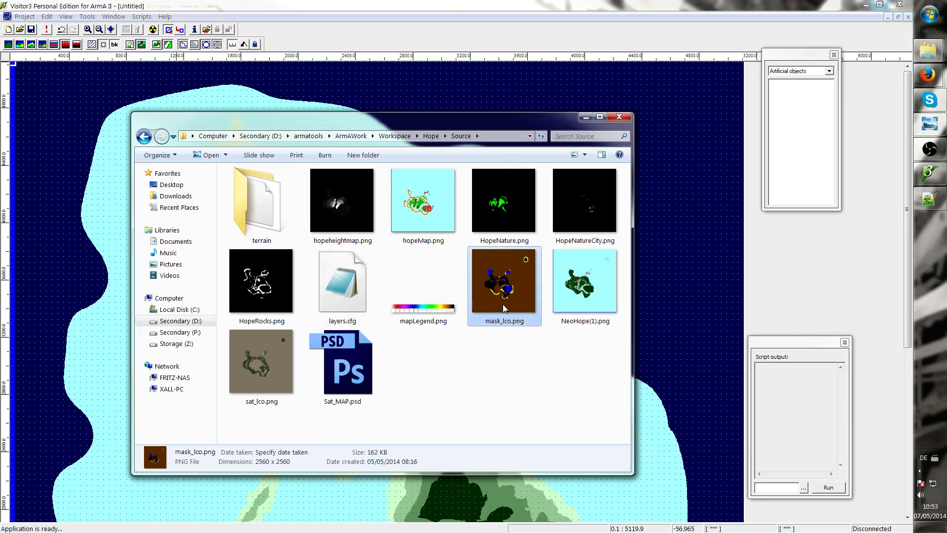
right_click(505, 308)
left_click(592, 296)
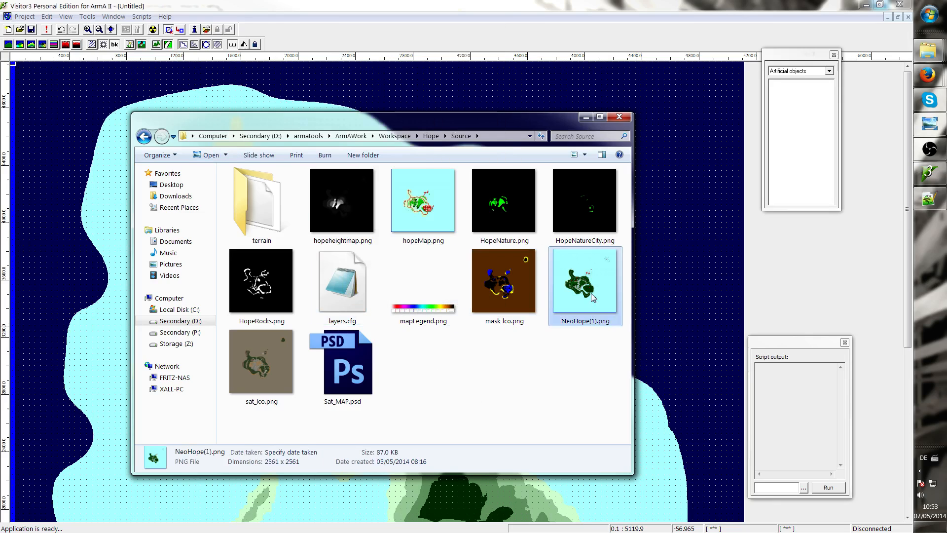
double_click(592, 297)
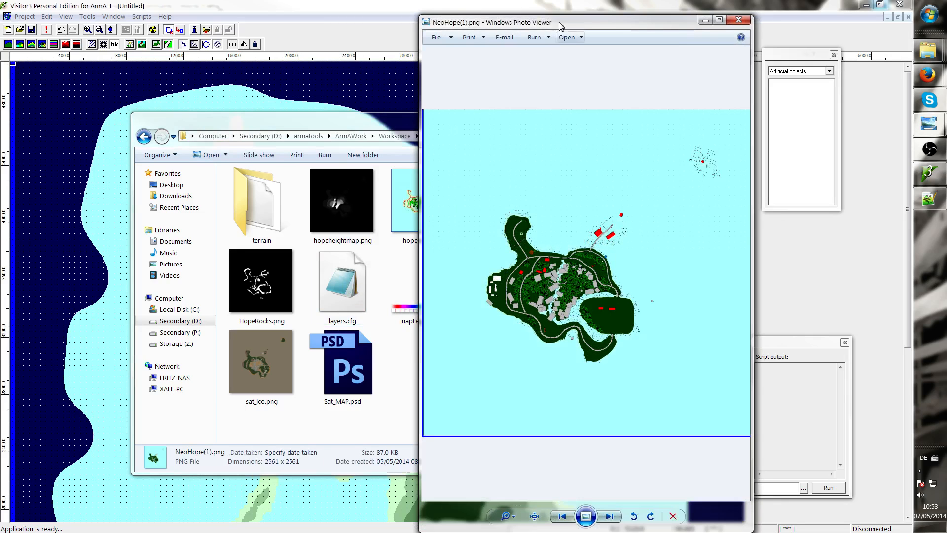
double_click(561, 25)
scroll(400, 322, "up", 5)
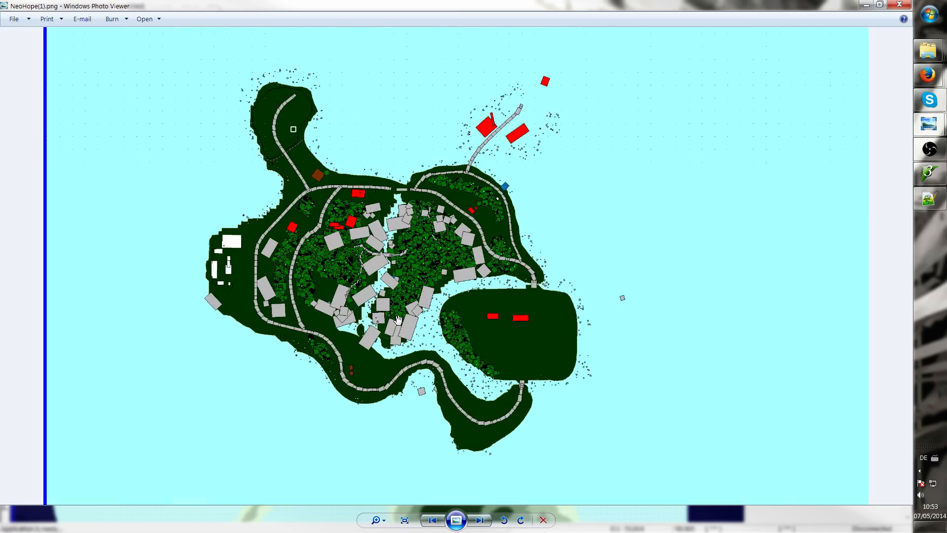
scroll(312, 243, "down", 2)
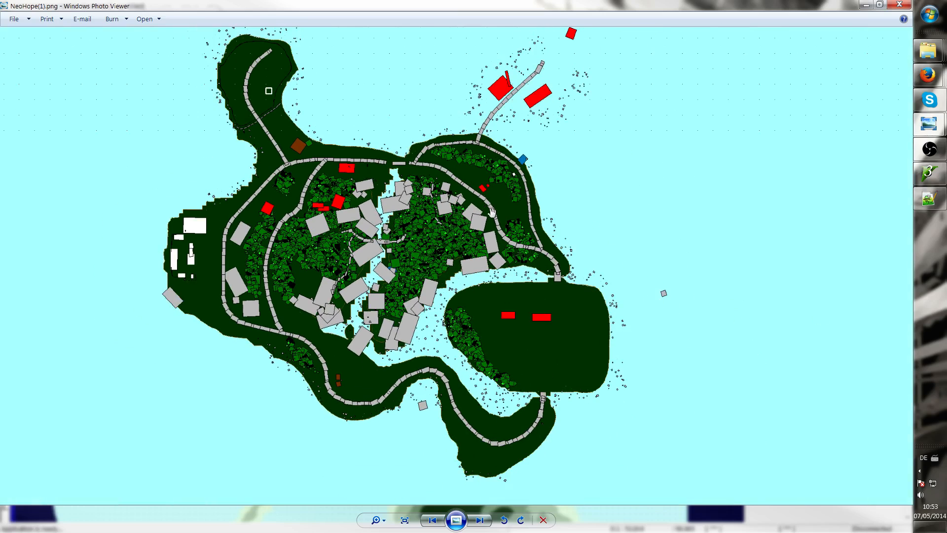
left_click_drag(502, 134, 455, 220)
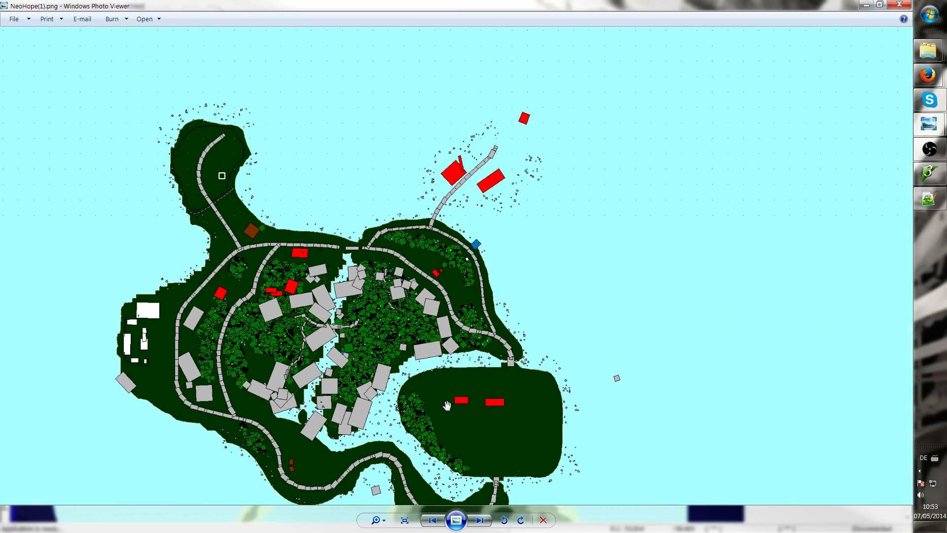
left_click_drag(448, 403, 449, 301)
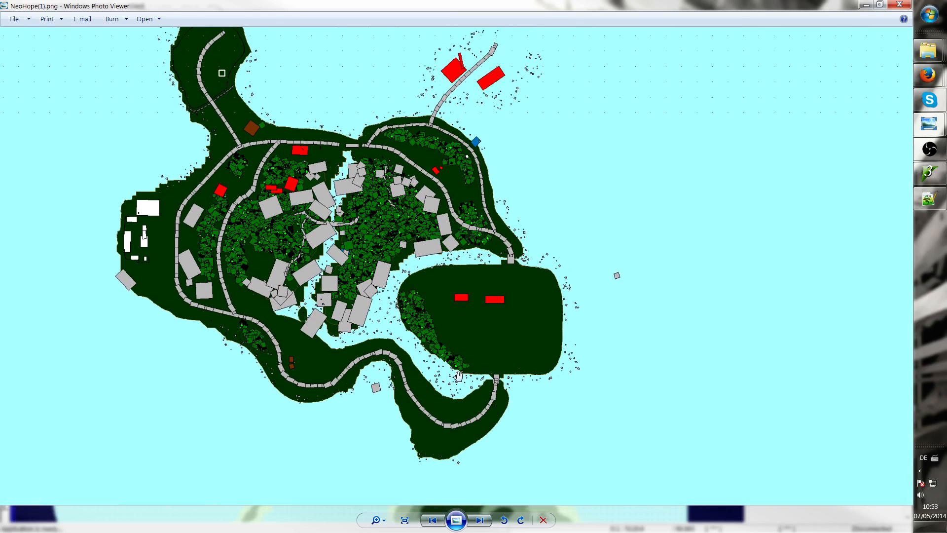
left_click_drag(498, 322, 503, 357)
scroll(388, 309, "up", 5)
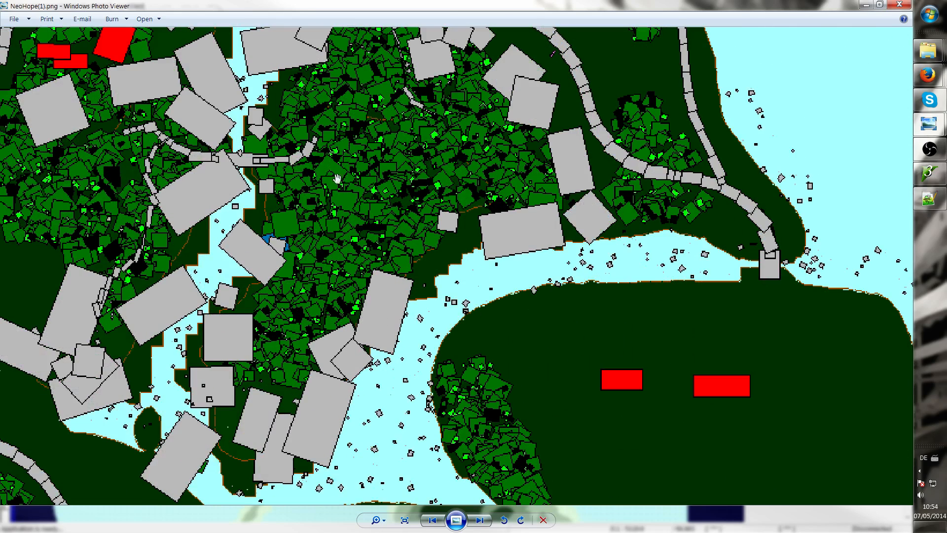
scroll(374, 248, "down", 5)
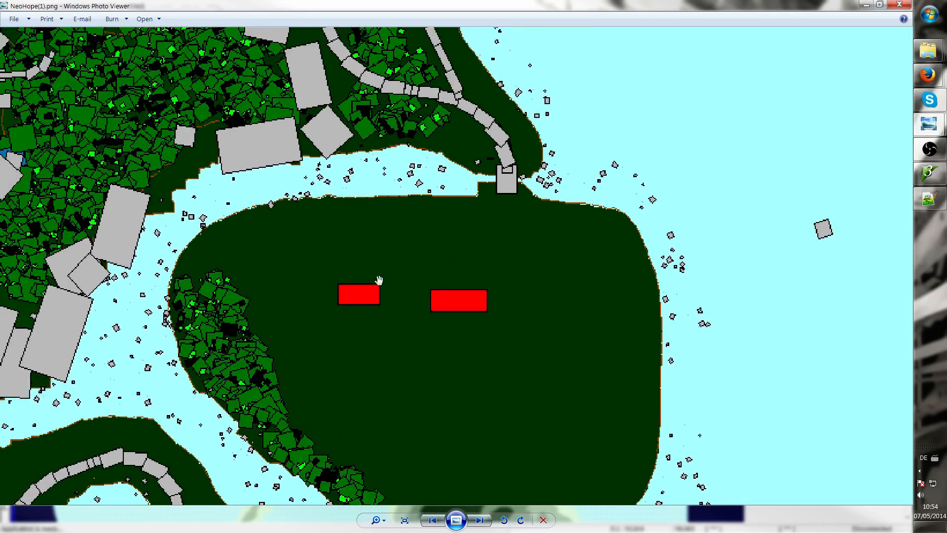
scroll(400, 309, "down", 4)
scroll(399, 310, "up", 2)
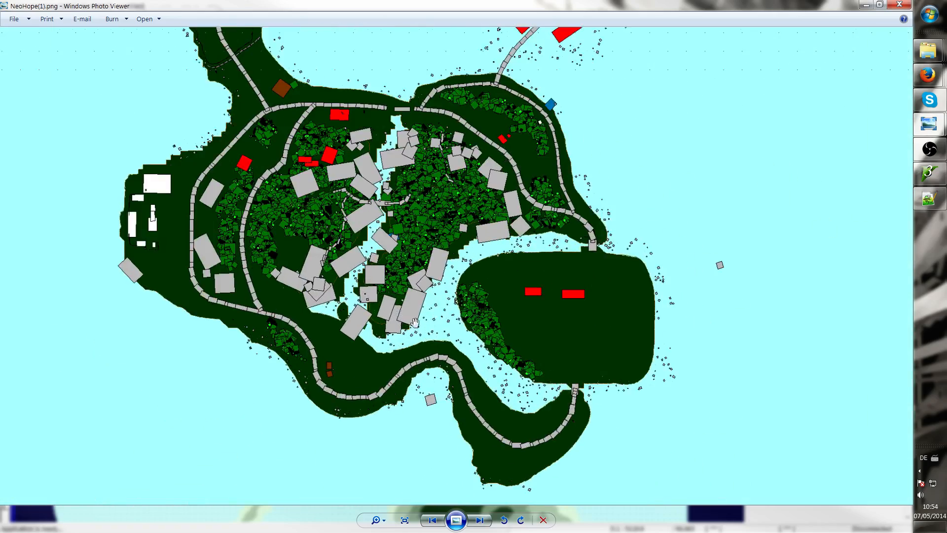
scroll(393, 310, "down", 3)
scroll(527, 345, "up", 3)
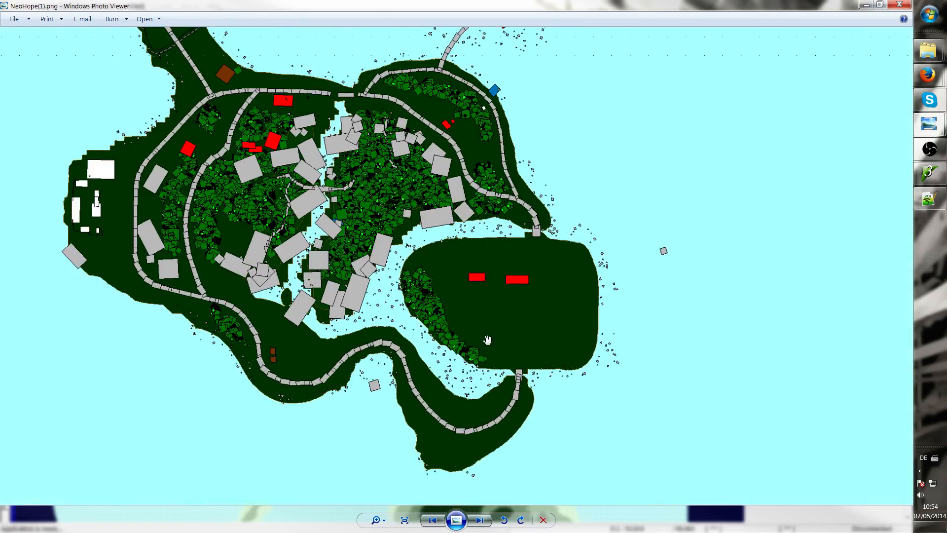
scroll(487, 340, "down", 3)
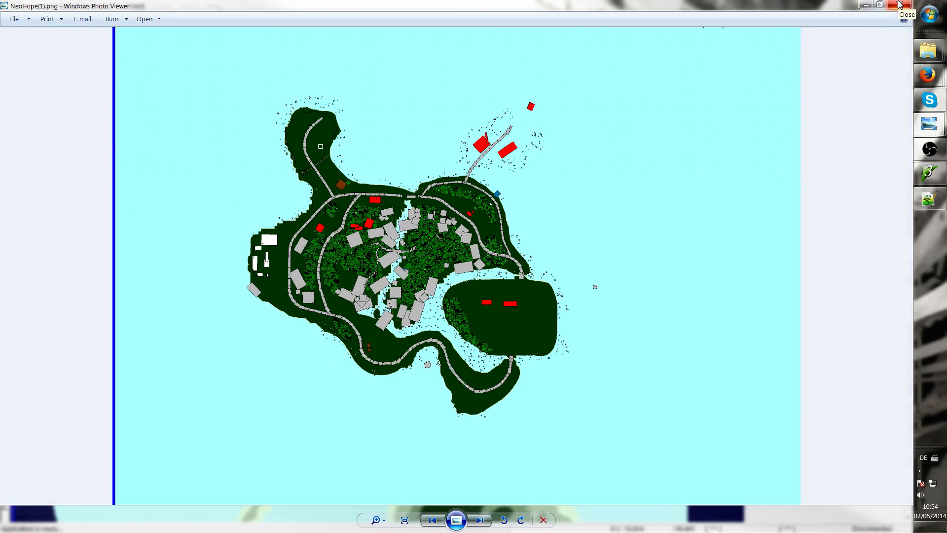
left_click(900, 5)
Open the Hope project's sat_lco.png in the photo viewer and place its window beside the terrain view
left_click(495, 314)
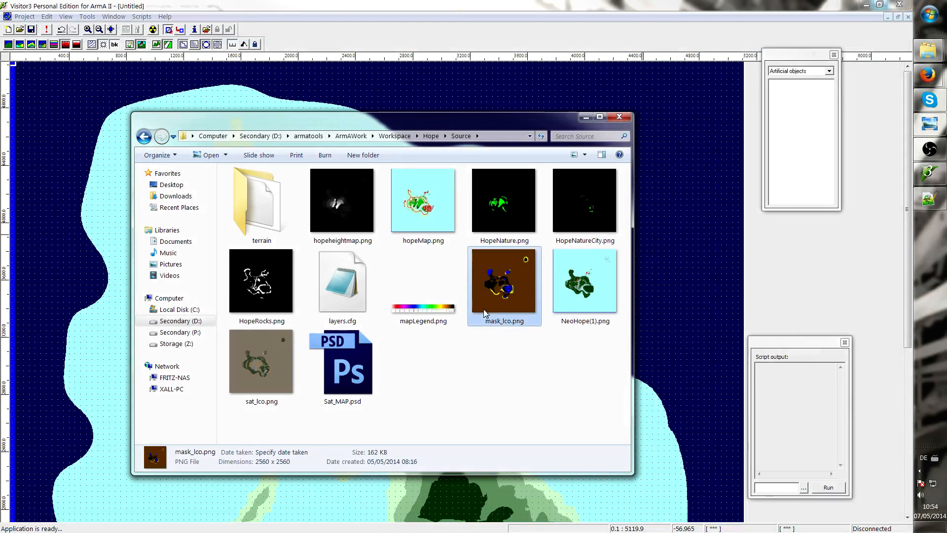
double_click(268, 354)
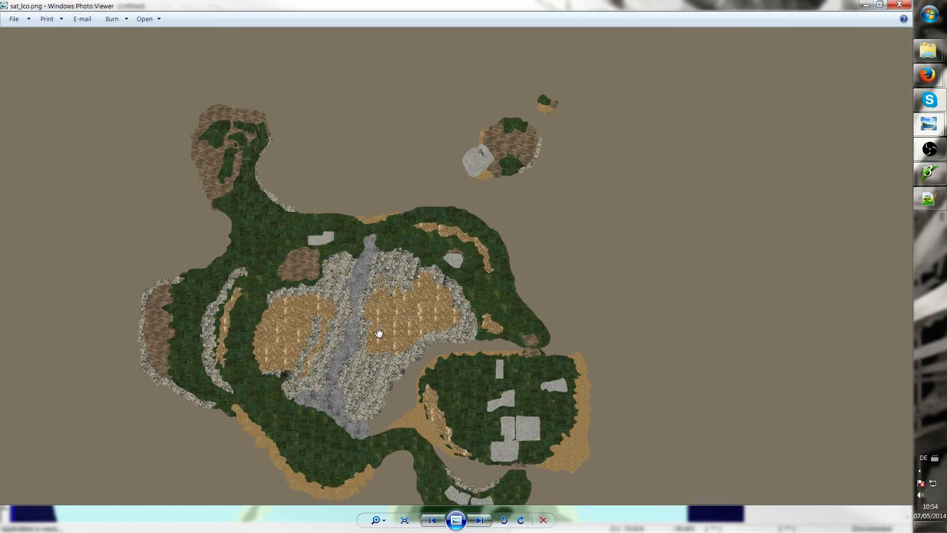
left_click_drag(376, 332, 423, 247)
double_click(557, 4)
left_click_drag(571, 34, 714, 42)
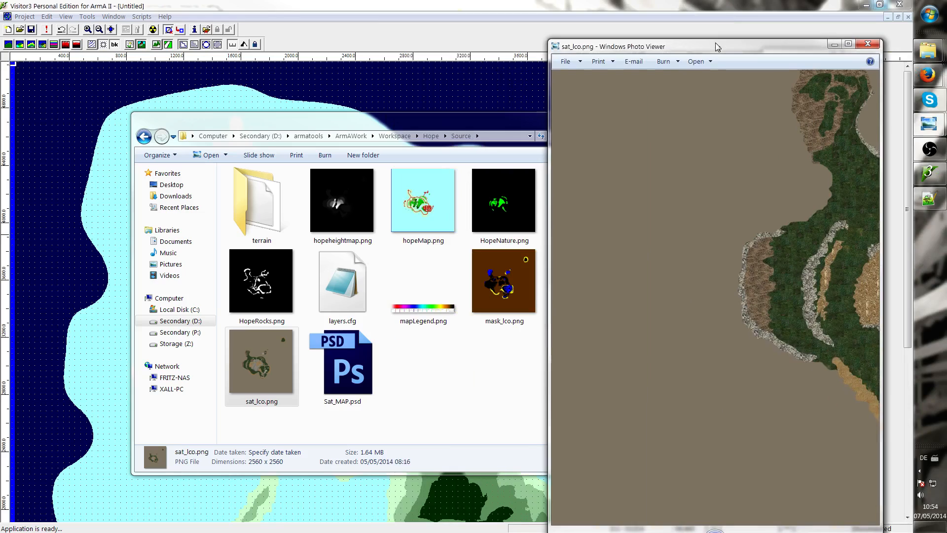
left_click_drag(320, 124, 946, 181)
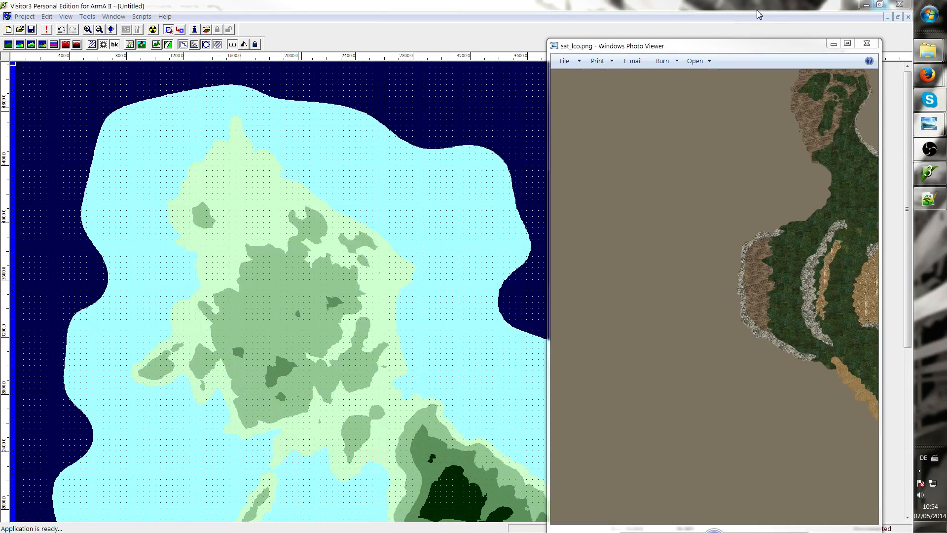
Open TUT_SampleMap's sat_lco.png from its Source folder and zoom into the satellite image to examine its detail
mouse_move(928, 51)
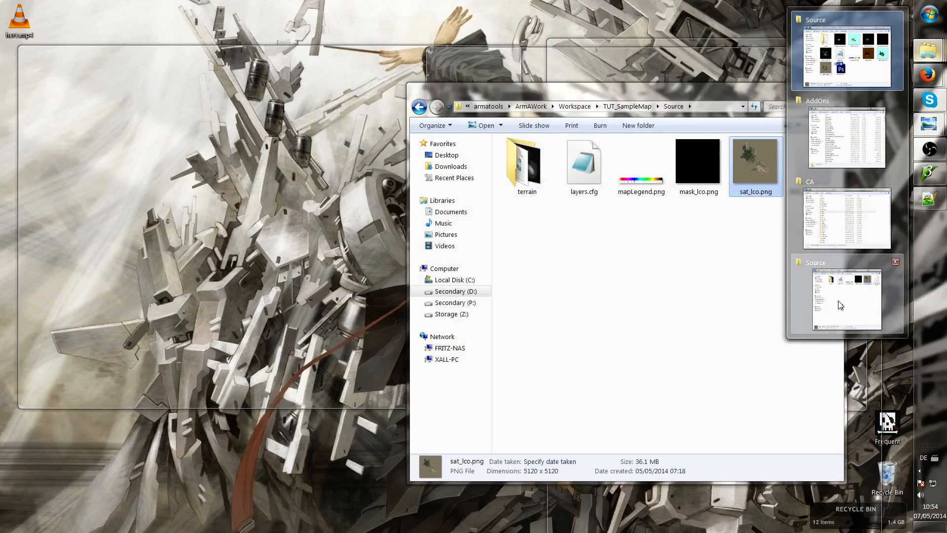
left_click(838, 301)
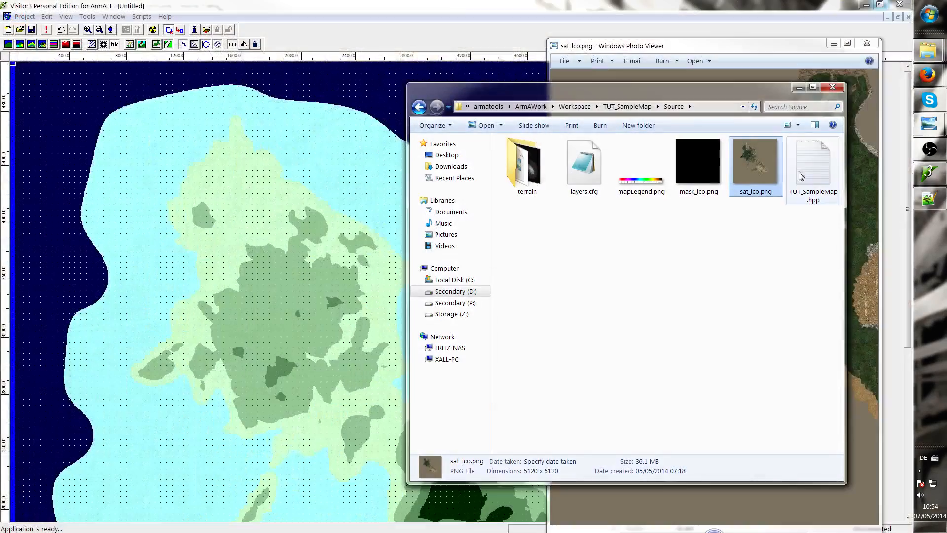
double_click(760, 168)
scroll(288, 185, "up", 5)
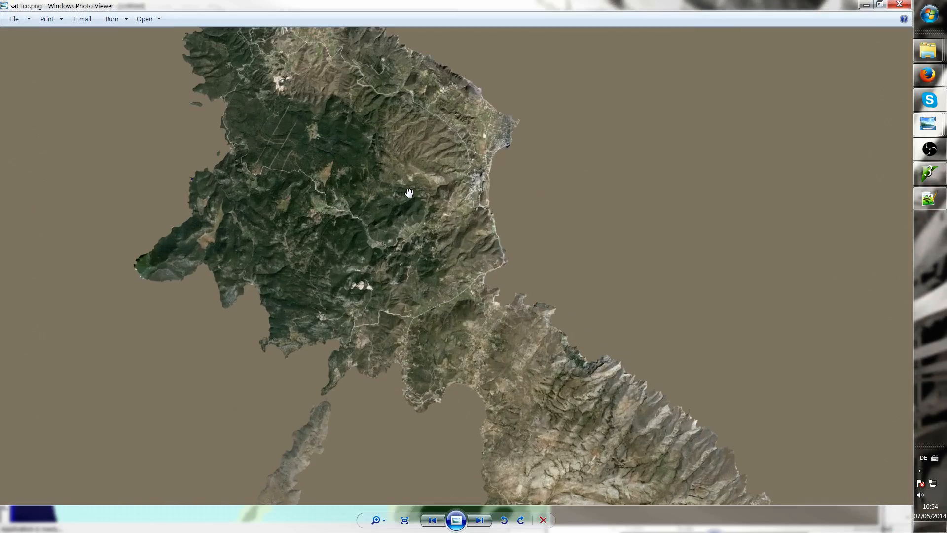
scroll(398, 329, "down", 2)
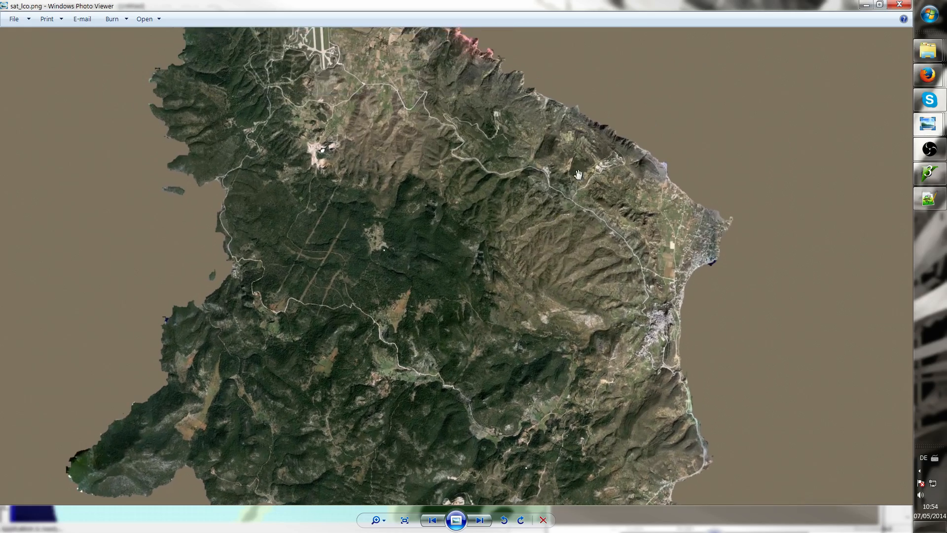
scroll(429, 183, "up", 5)
scroll(641, 143, "down", 4)
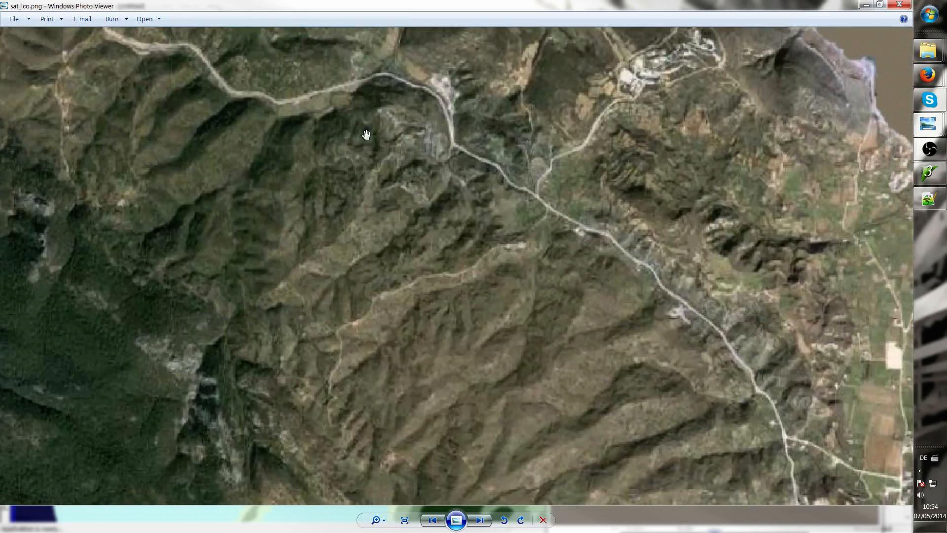
scroll(584, 128, "up", 3)
scroll(584, 129, "down", 5)
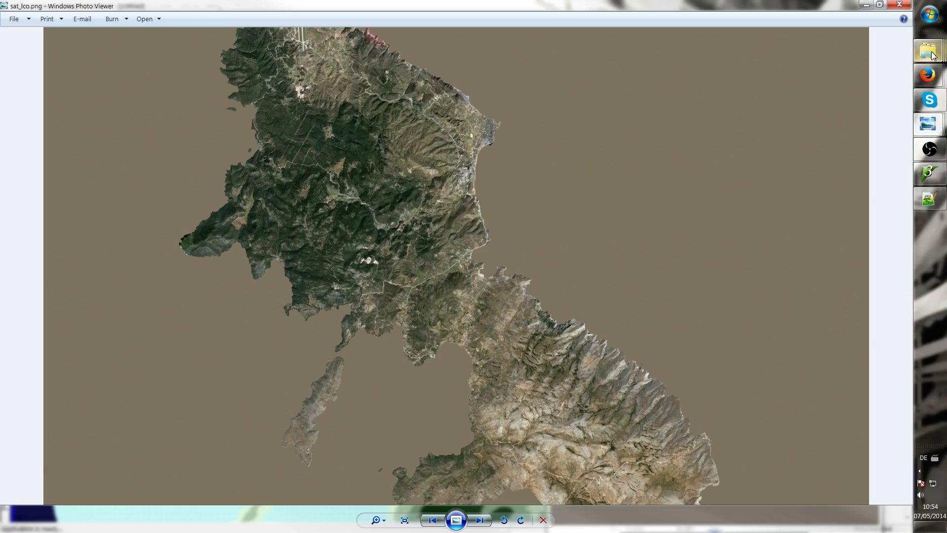
Switch to the Hope sat_lco.png viewer, enlarge it, and zoom and pan across its texture-based satellite image for comparison
mouse_move(931, 53)
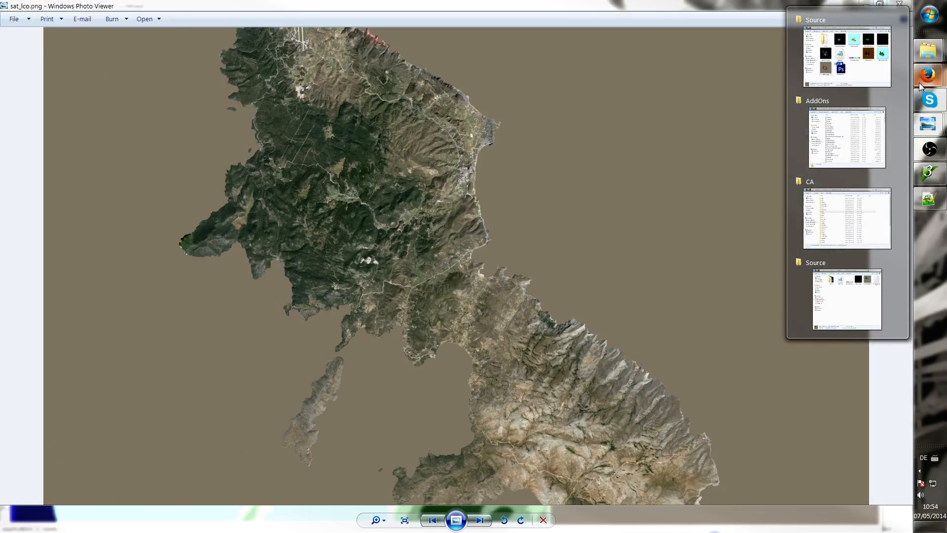
mouse_move(929, 123)
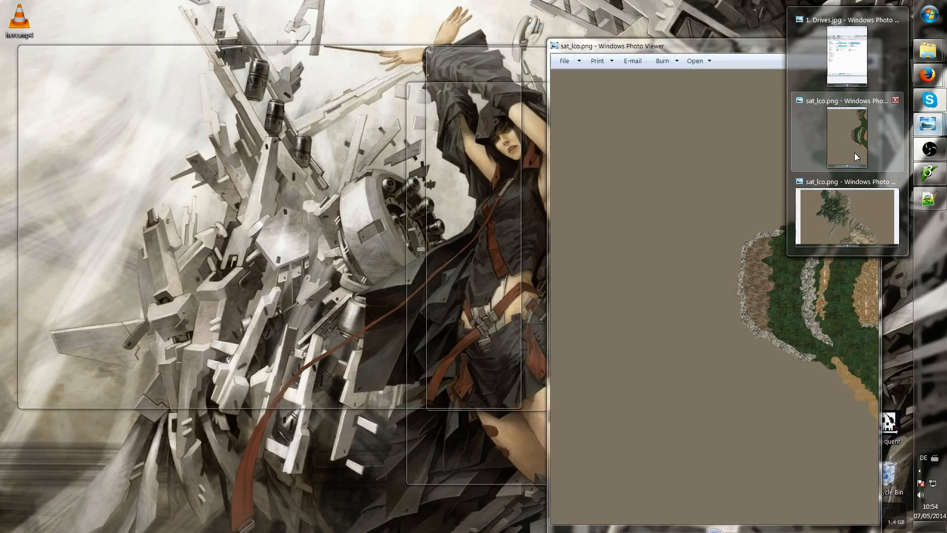
left_click(854, 152)
left_click_drag(688, 47, 475, 44)
double_click(475, 44)
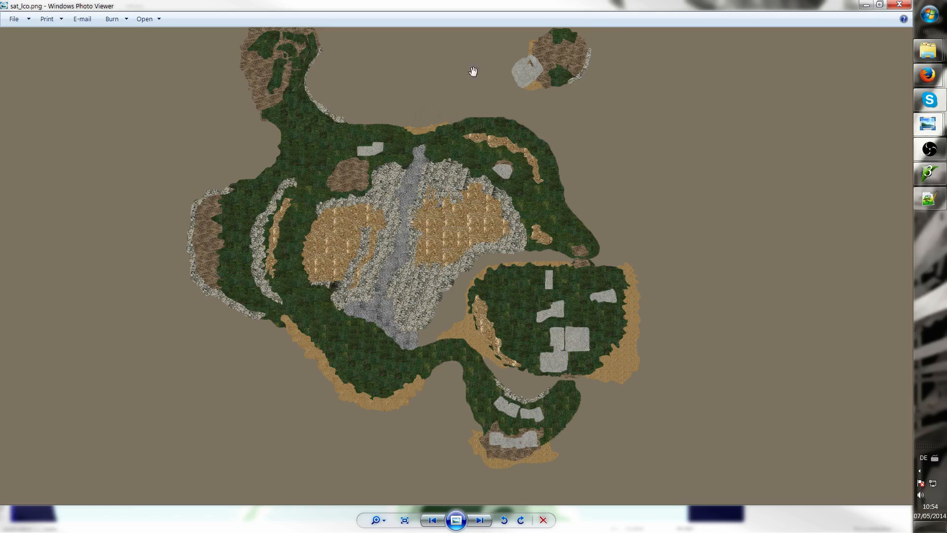
scroll(498, 154, "up", 2)
scroll(520, 141, "up", 2)
left_click_drag(89, 143, 486, 148)
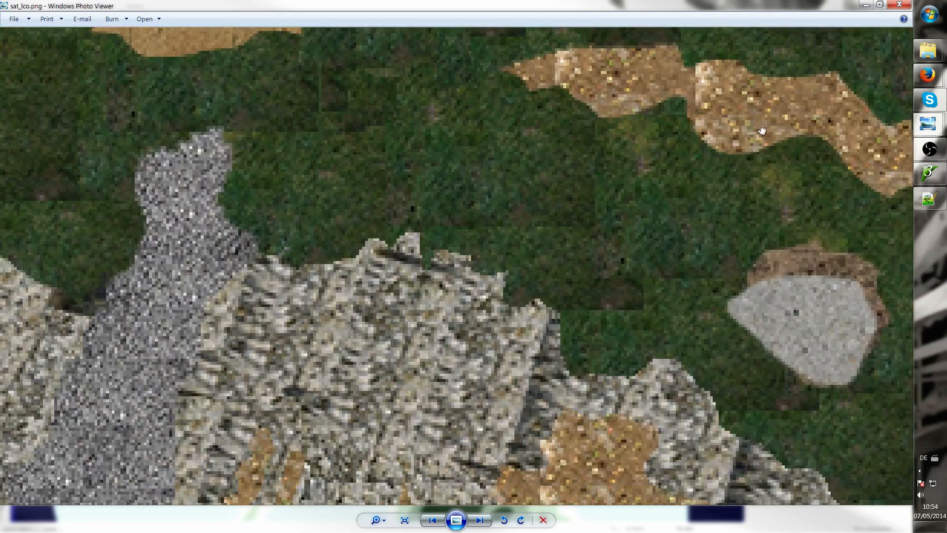
scroll(487, 148, "down", 3)
scroll(265, 176, "down", 1)
scroll(265, 176, "down", 2)
left_click_drag(213, 141, 412, 133)
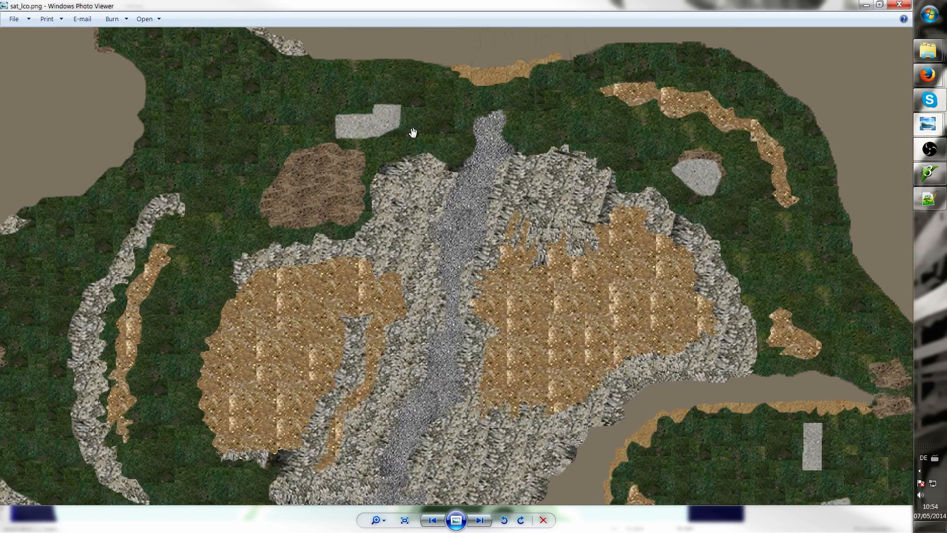
left_click_drag(225, 188, 338, 153)
left_click_drag(276, 241, 372, 150)
left_click_drag(383, 244, 297, 90)
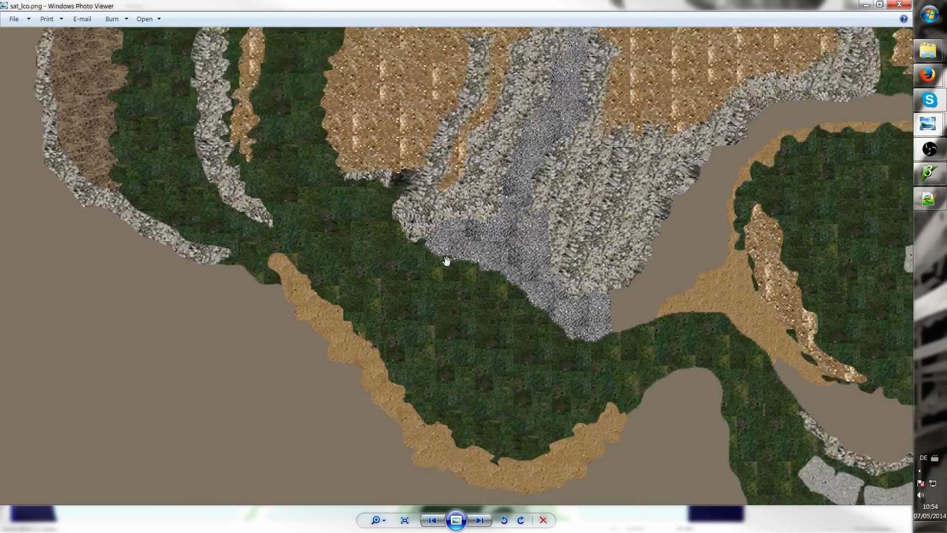
left_click_drag(475, 283, 352, 160)
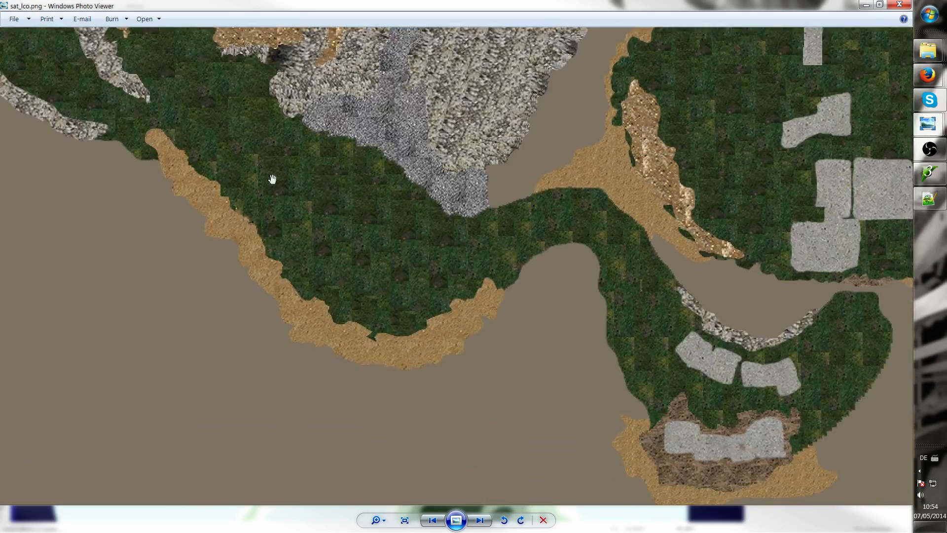
scroll(360, 225, "up", 3)
scroll(340, 226, "down", 4)
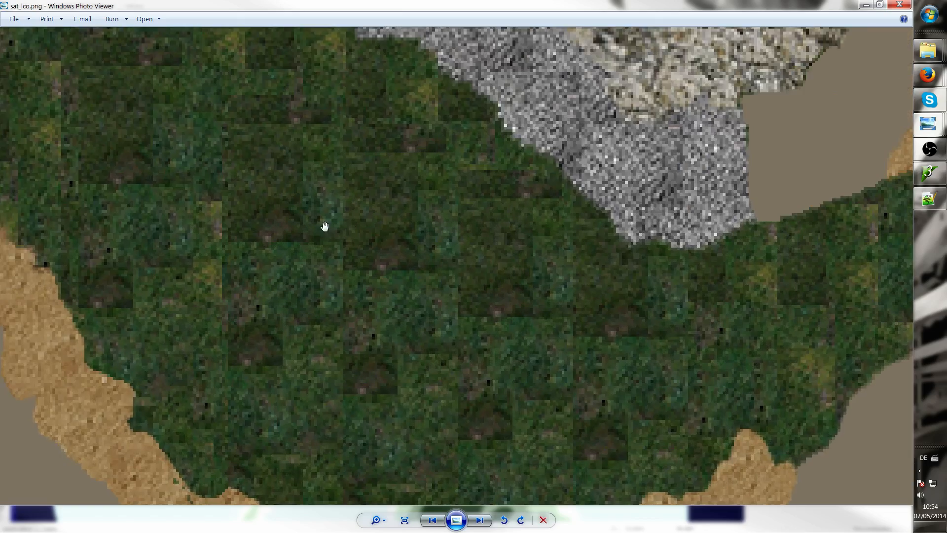
scroll(534, 182, "up", 3)
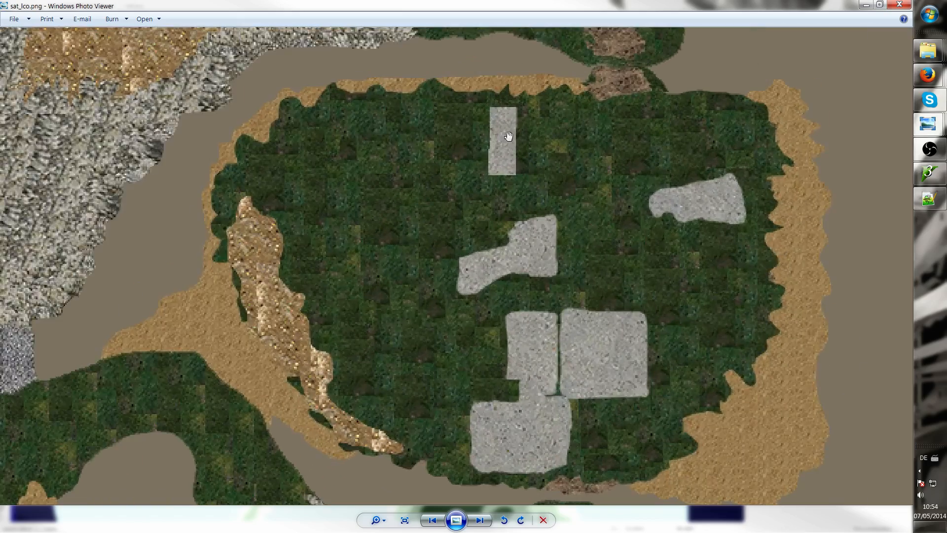
scroll(508, 135, "up", 3)
scroll(301, 197, "down", 4)
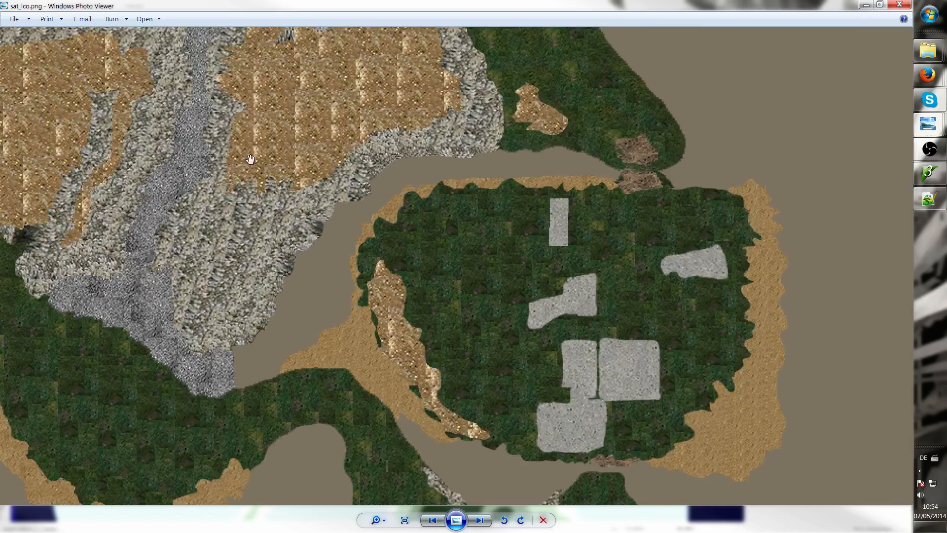
left_click_drag(250, 159, 369, 217)
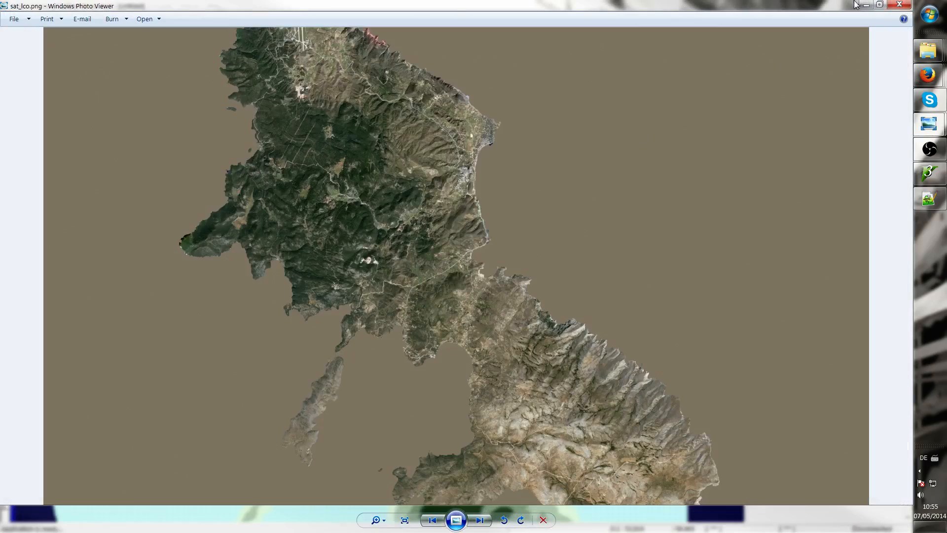
Close the satellite image viewer and move the TUT_SampleMap Source folder window aside, selecting its mask_lco.png
left_click(899, 4)
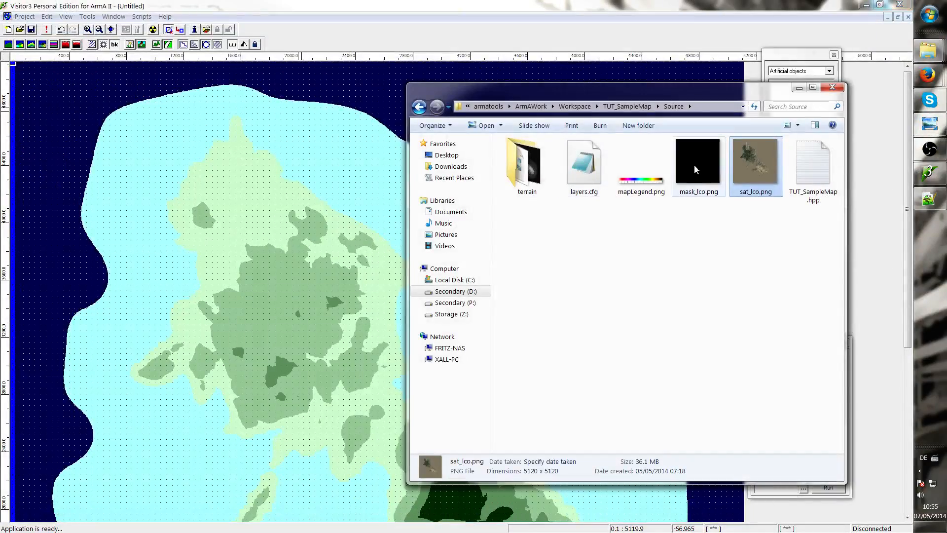
left_click_drag(722, 94, 442, 97)
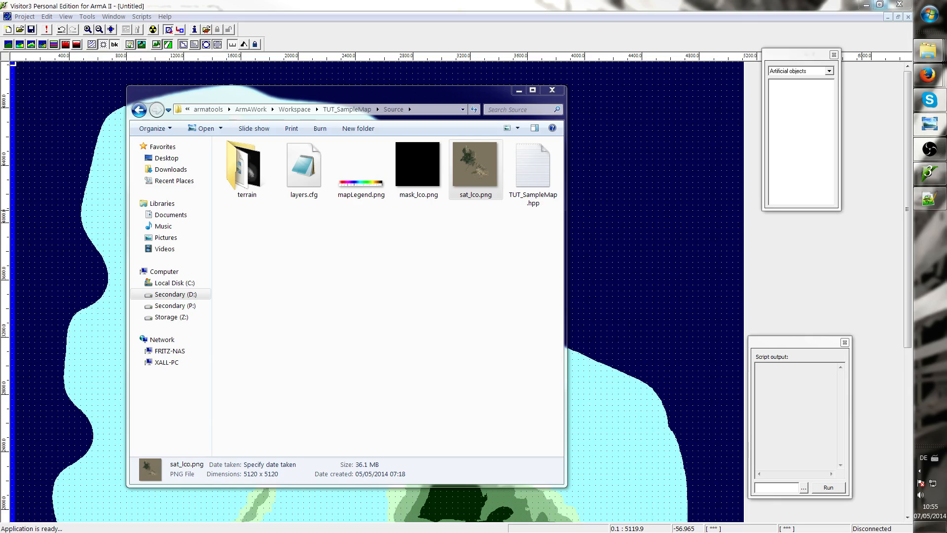
left_click(417, 167)
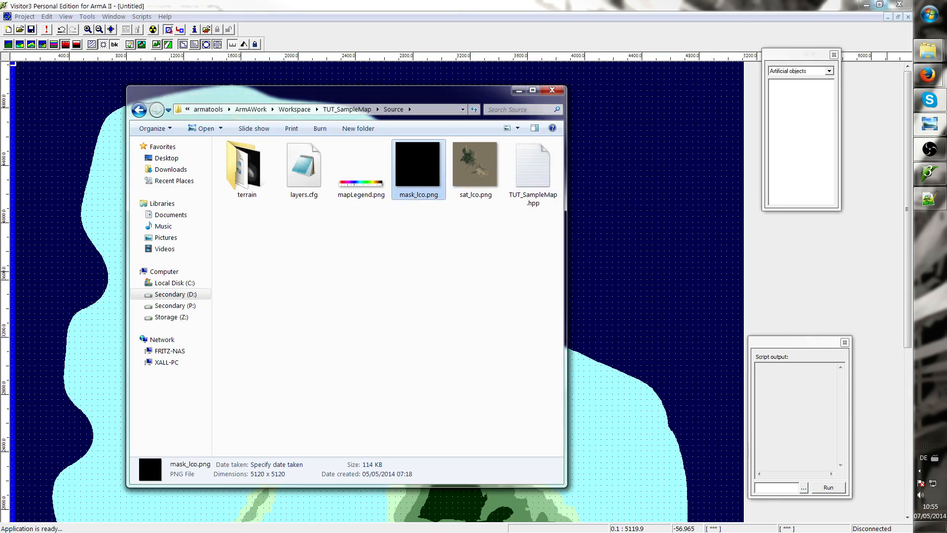
Open the Hope project's mask_lco.png and zoom into its town area to examine the layer mask colours
left_click_drag(946, 134, 444, 190)
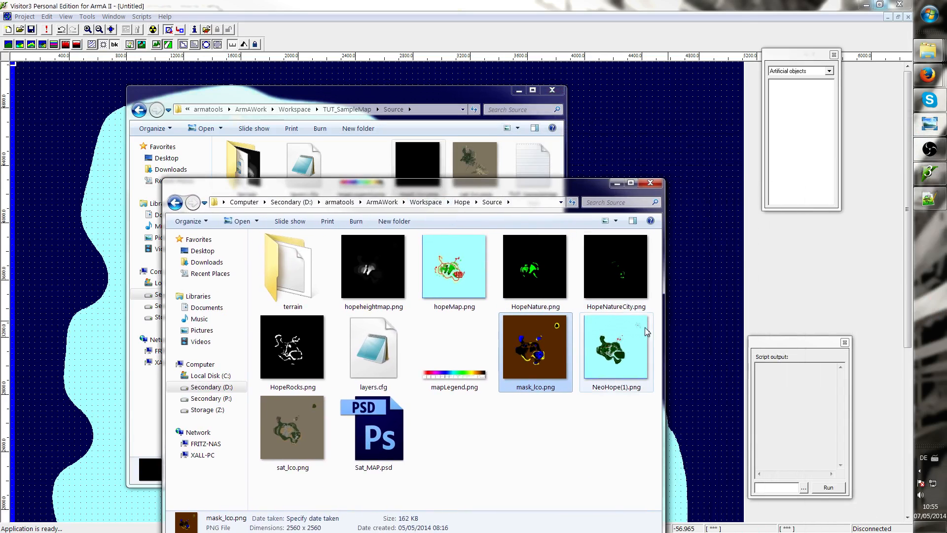
double_click(542, 352)
scroll(397, 265, "up", 5)
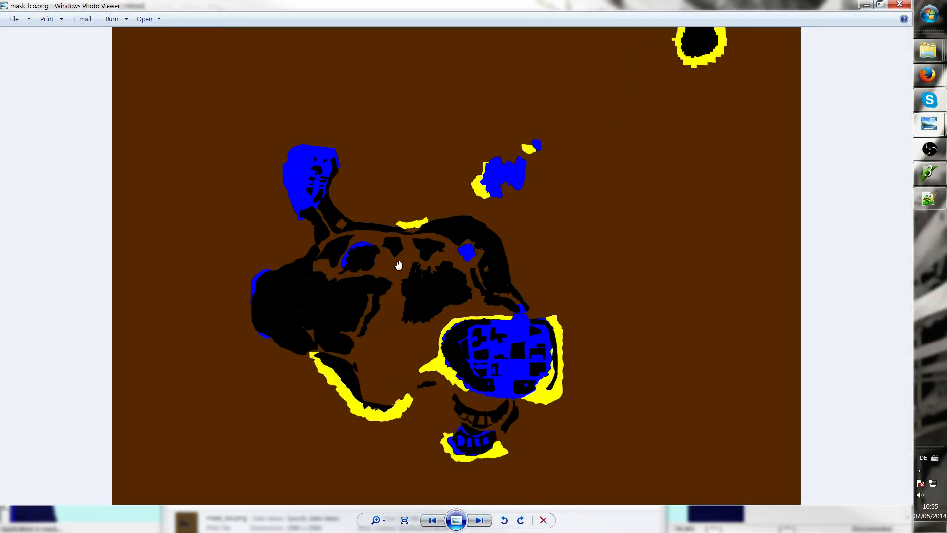
scroll(345, 172, "up", 4)
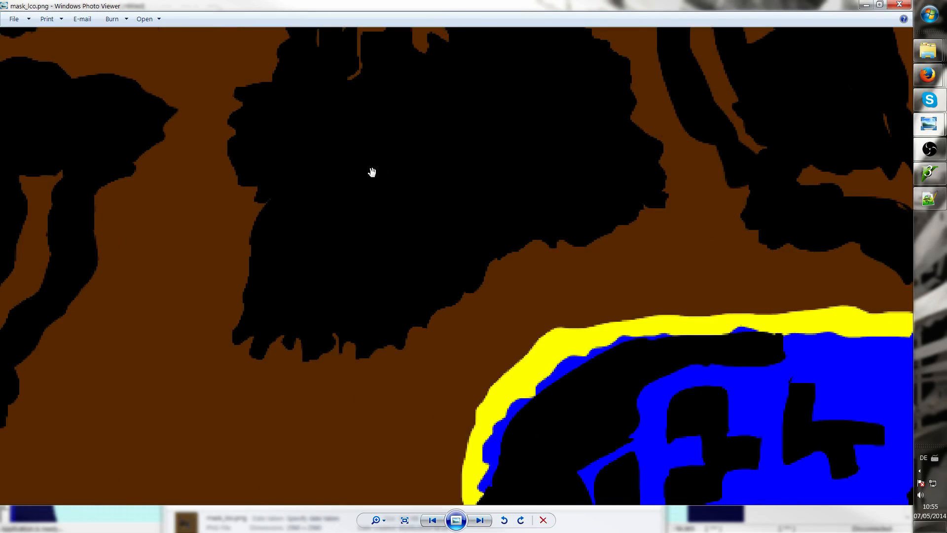
scroll(394, 184, "down", 3)
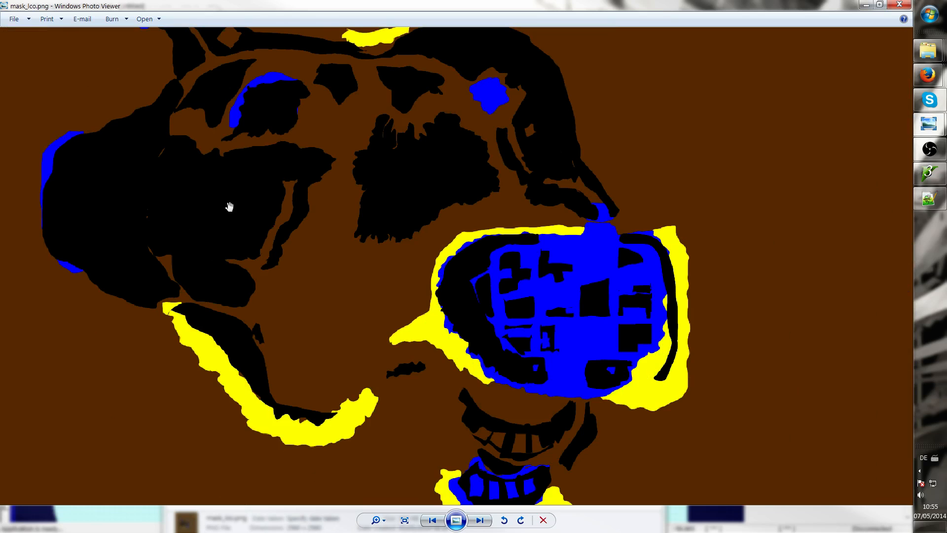
left_click_drag(298, 155, 313, 235)
mouse_move(470, 251)
left_mouse_down()
mouse_move(365, 161)
mouse_move(367, 144)
left_mouse_up()
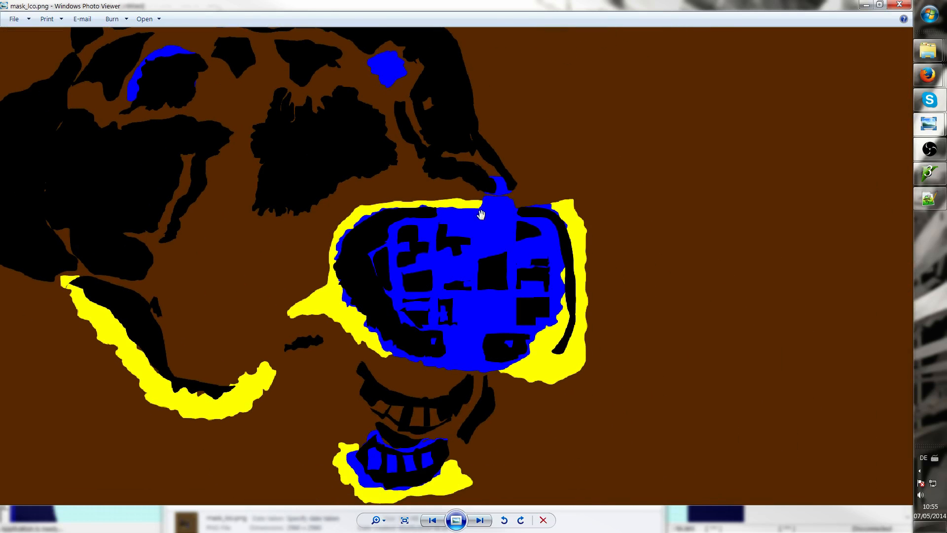
left_click_drag(524, 239, 481, 201)
scroll(488, 203, "up", 2)
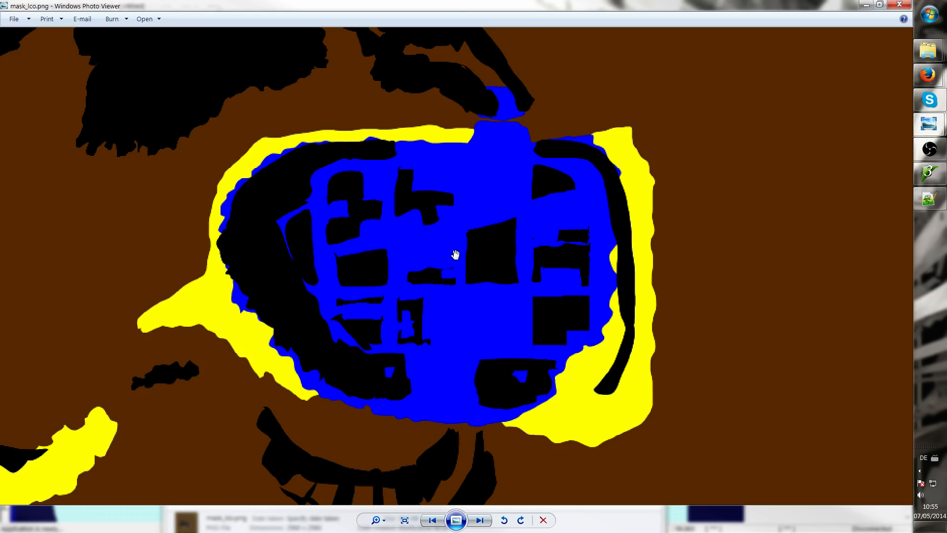
left_click_drag(189, 320, 297, 243)
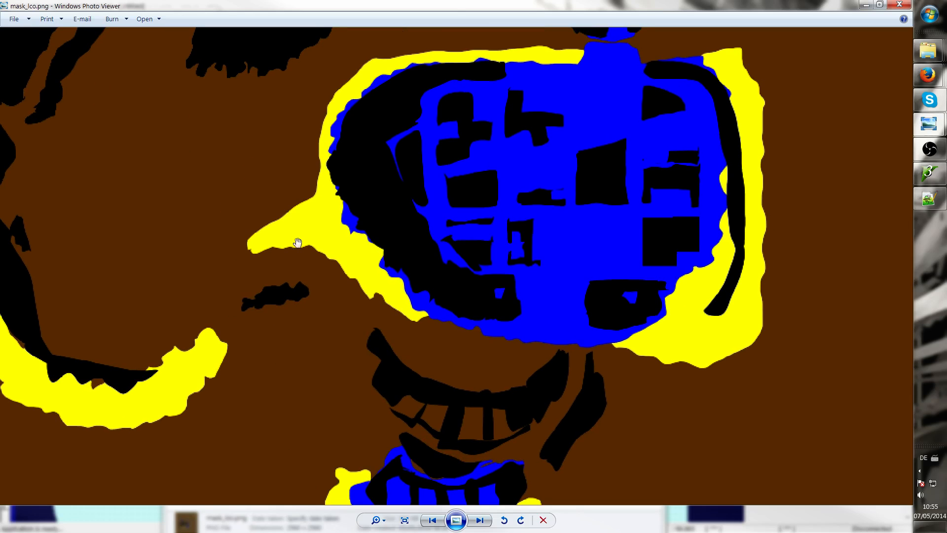
left_click_drag(188, 193, 417, 245)
scroll(334, 222, "down", 5)
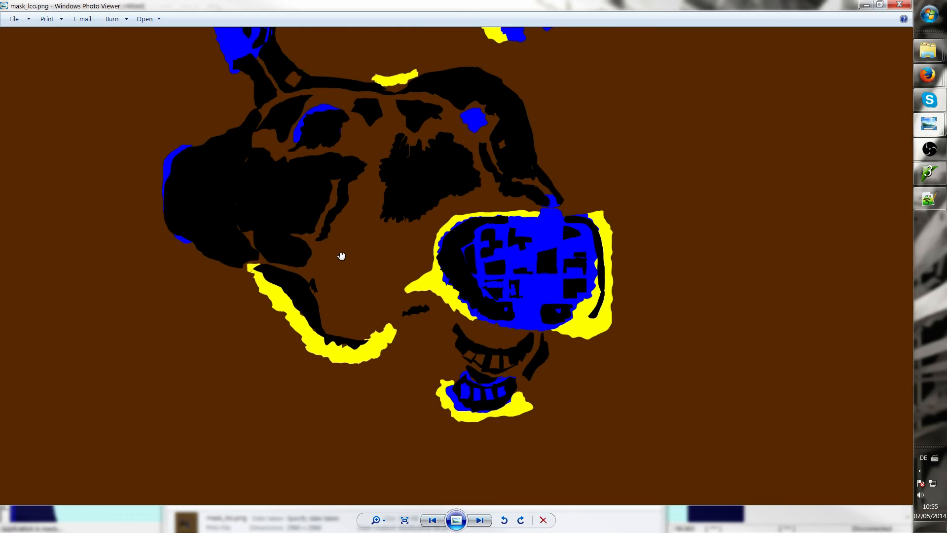
left_click_drag(341, 256, 342, 269)
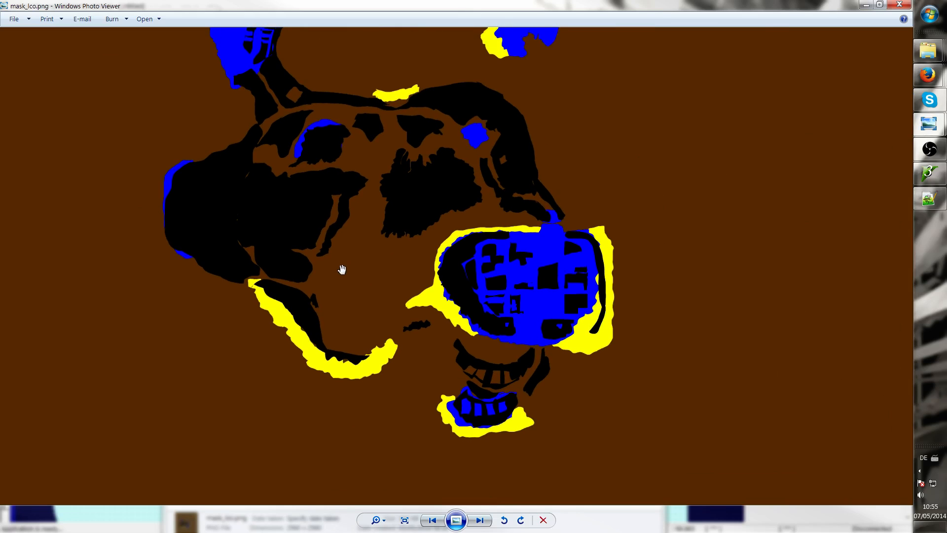
scroll(567, 236, "down", 3)
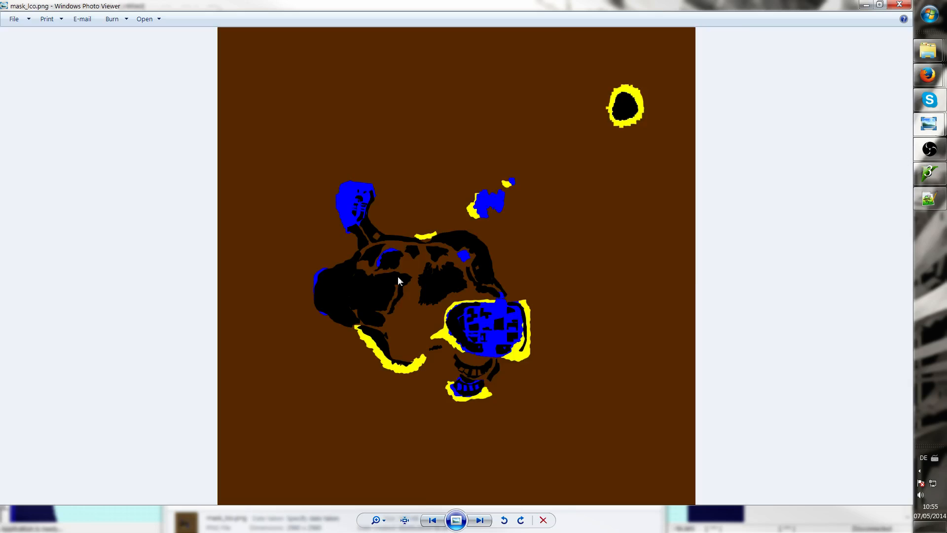
Zoom and pan across the rest of the Hope layer mask to compare its colour regions
scroll(398, 279, "up", 5)
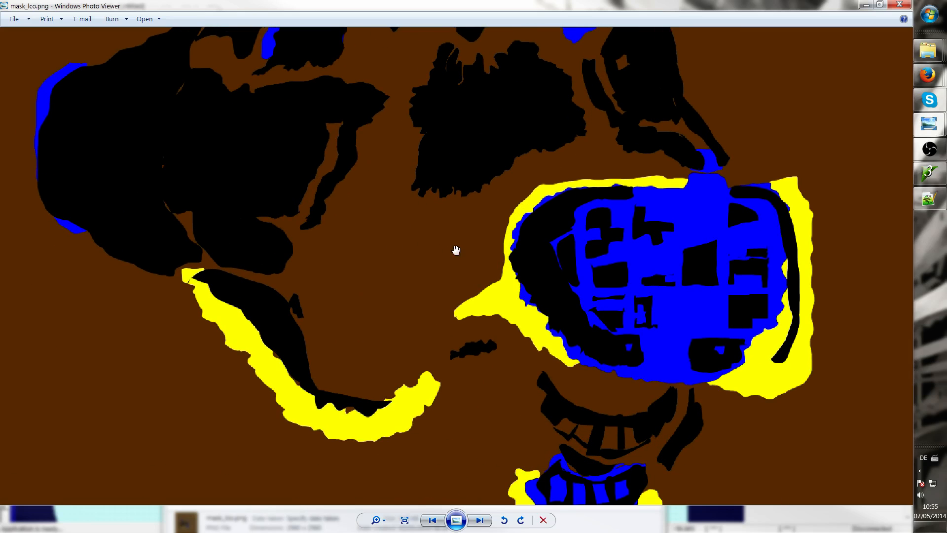
scroll(376, 253, "up", 4)
scroll(394, 249, "down", 2)
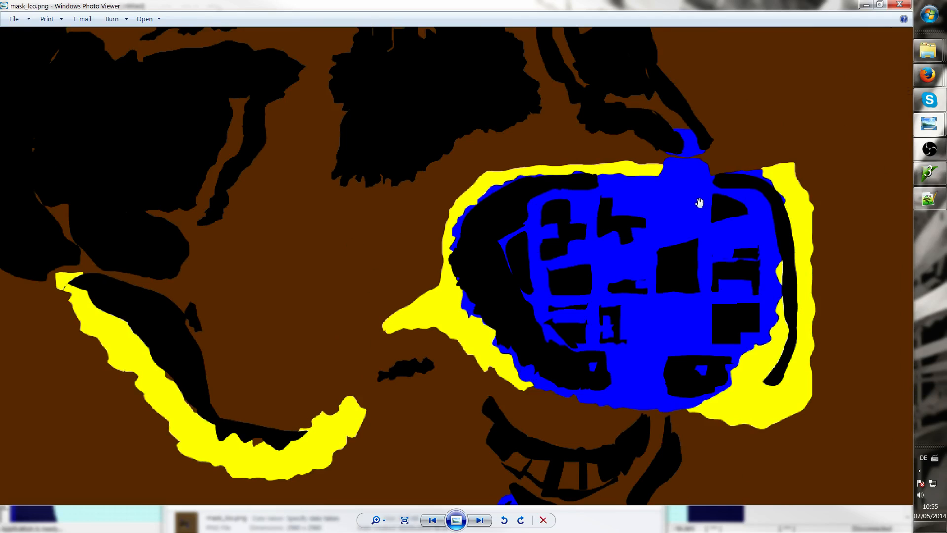
left_click_drag(699, 202, 566, 243)
scroll(437, 192, "down", 2)
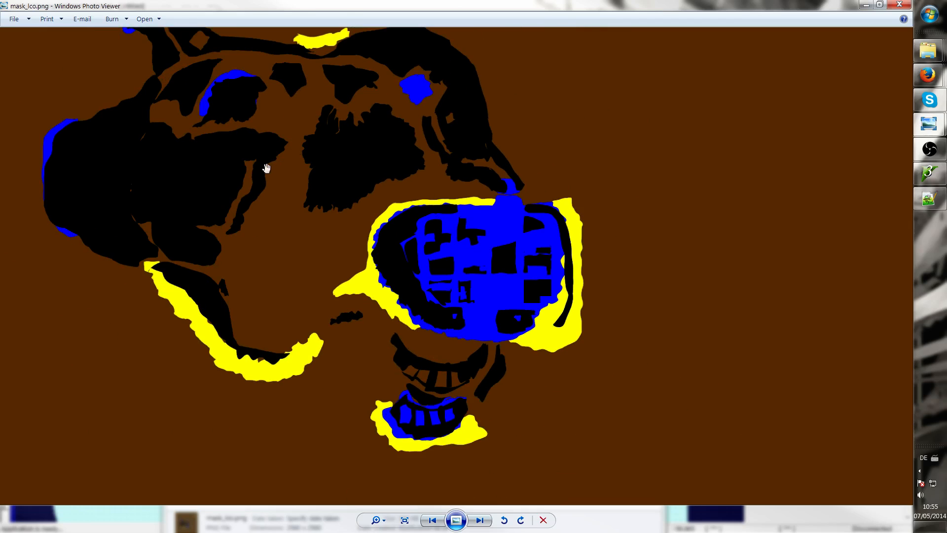
scroll(276, 168, "down", 2)
scroll(400, 131, "down", 1)
scroll(400, 133, "up", 5)
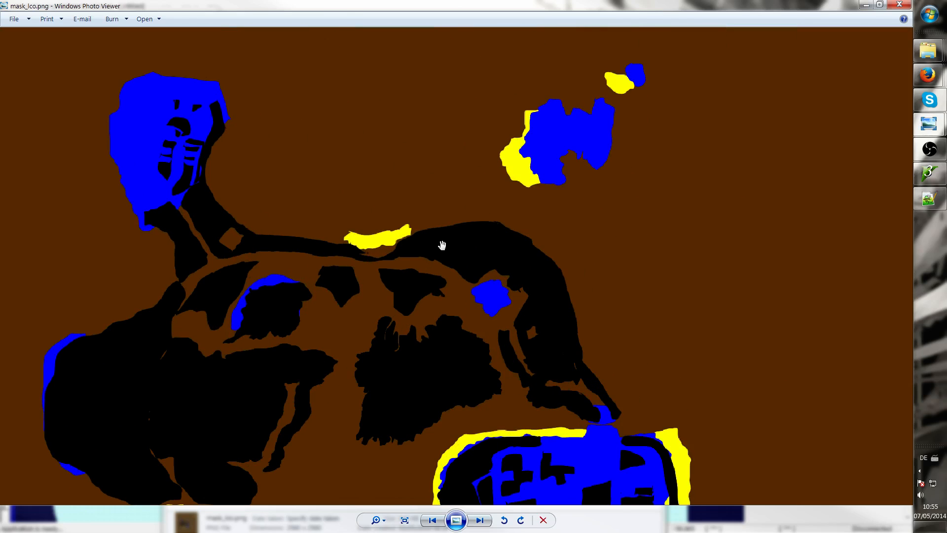
left_click_drag(428, 246, 498, 99)
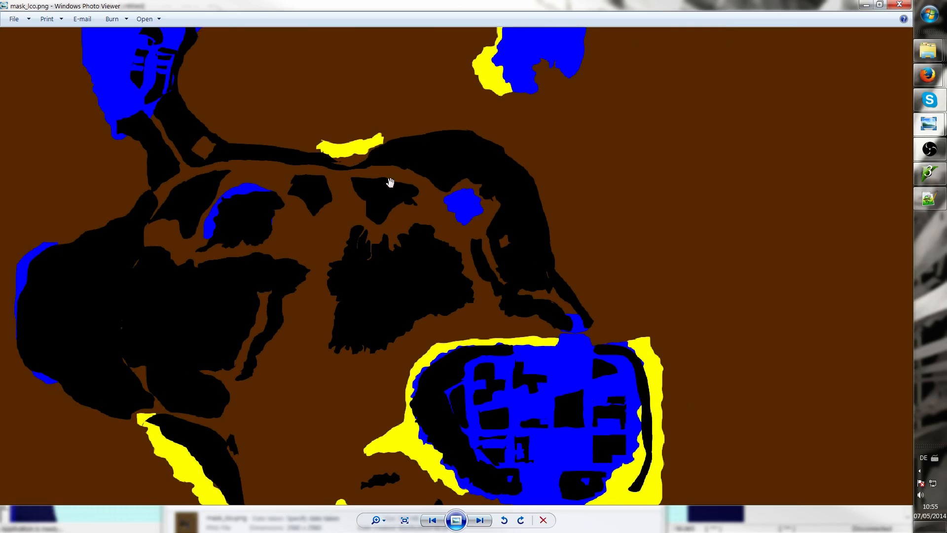
left_click_drag(391, 184, 456, 120)
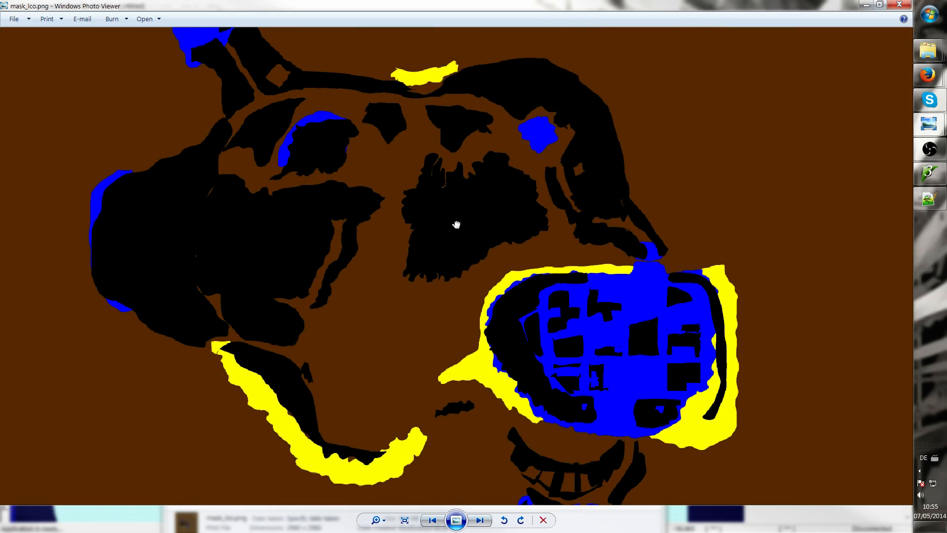
left_click_drag(456, 225, 270, 112)
scroll(540, 173, "down", 1)
scroll(415, 127, "up", 4)
scroll(509, 129, "up", 4)
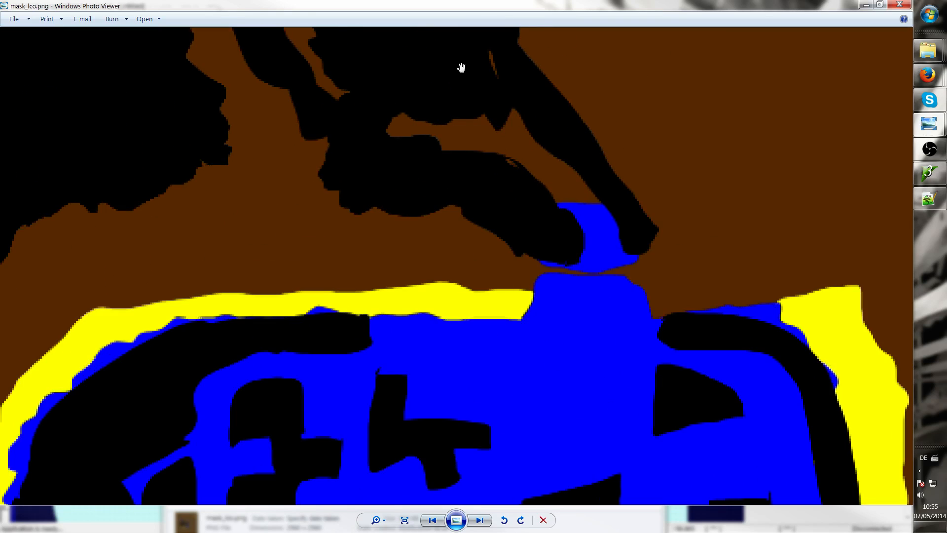
left_click_drag(461, 68, 564, 249)
left_click_drag(524, 97, 547, 247)
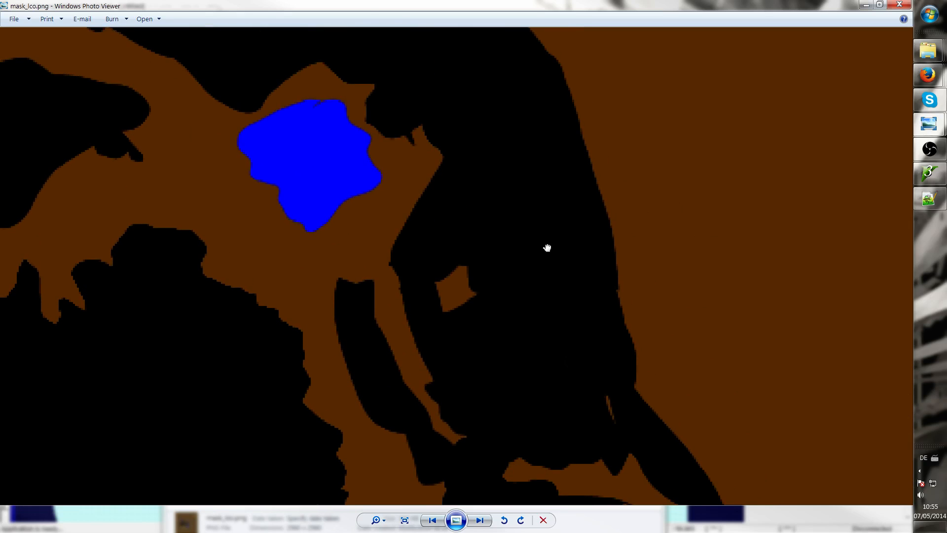
scroll(483, 139, "down", 1)
left_click_drag(467, 121, 590, 235)
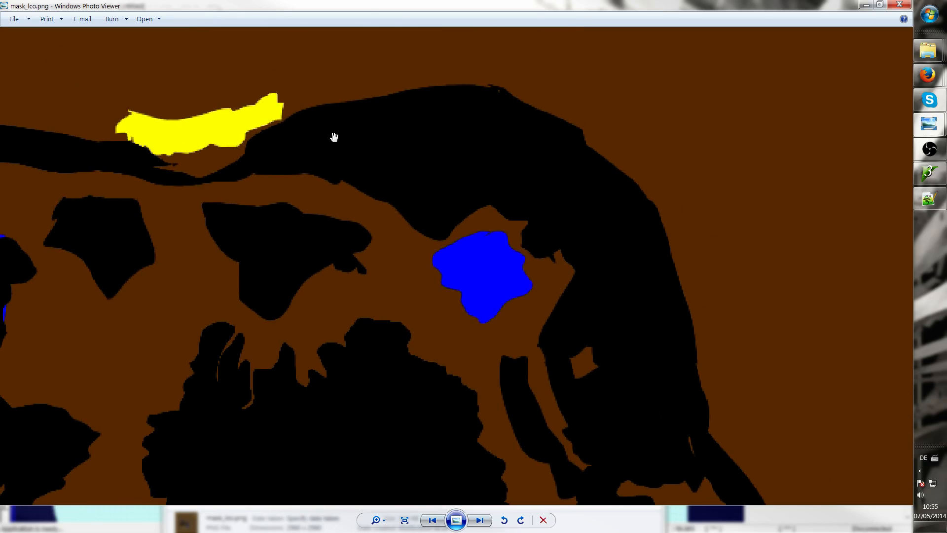
scroll(334, 137, "down", 3)
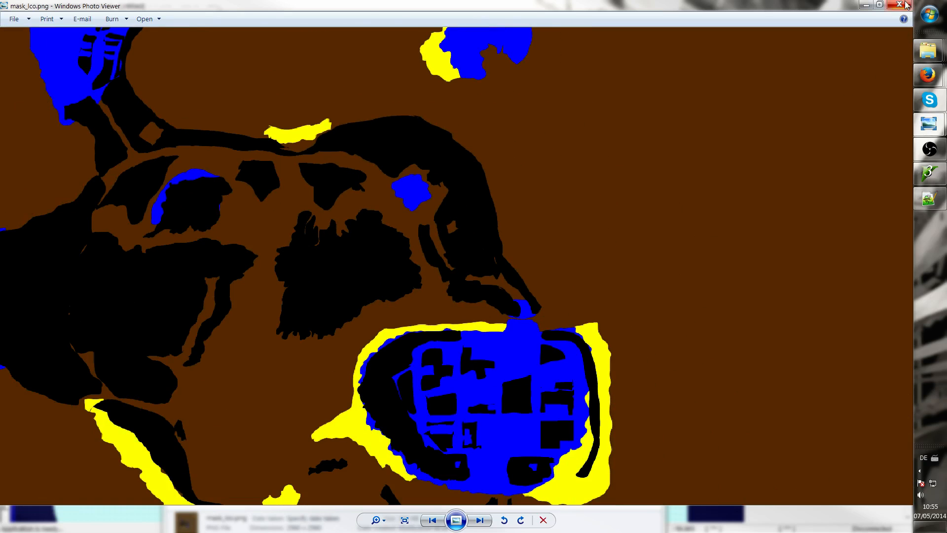
Close the mask viewer and minimize both Source folder windows
left_click(898, 5)
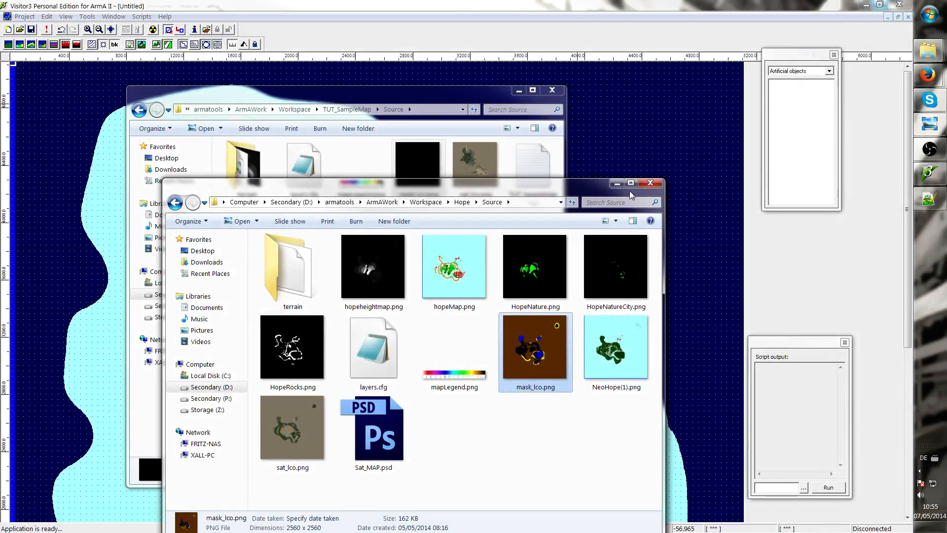
left_click(616, 183)
left_click(500, 167)
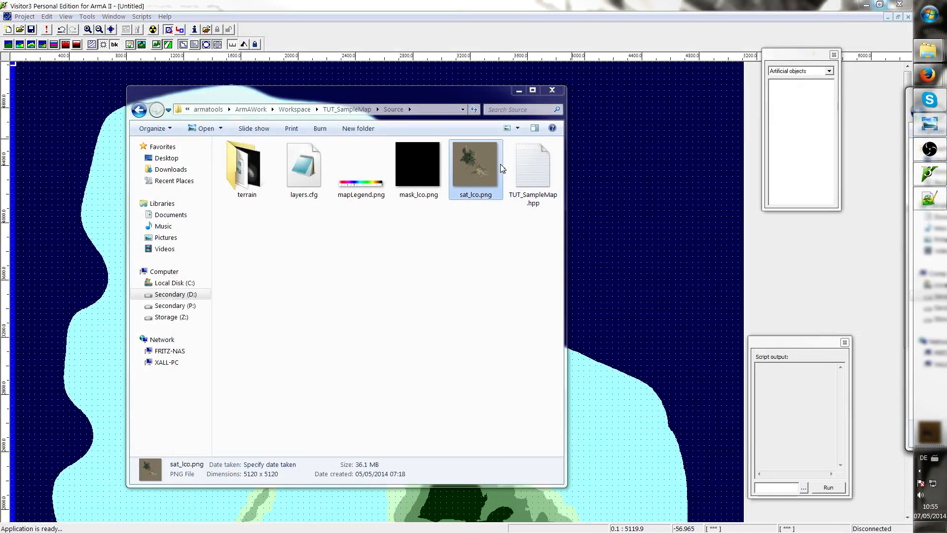
left_click(519, 91)
Connect the project to the Buldozer 3D viewer and dismiss its startup dialog
scroll(452, 140, "down", 2)
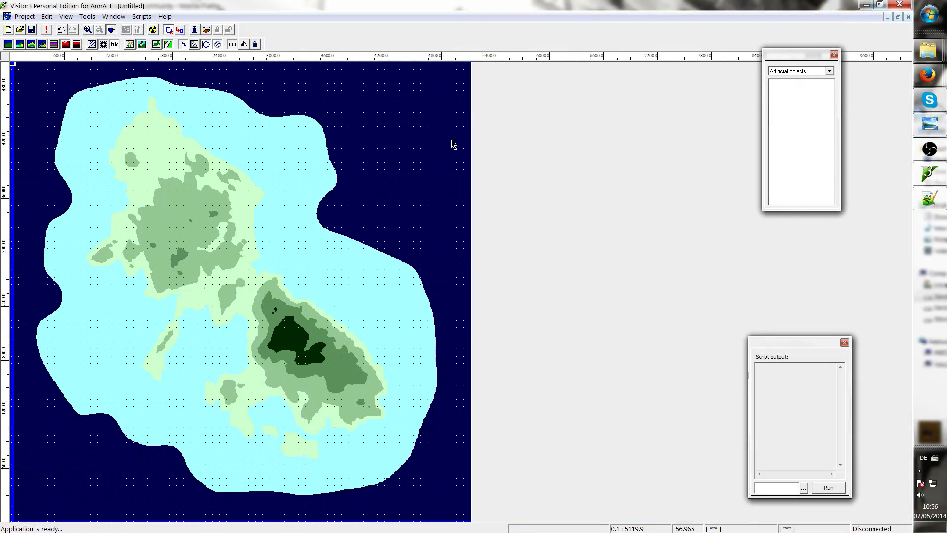
scroll(401, 172, "up", 2)
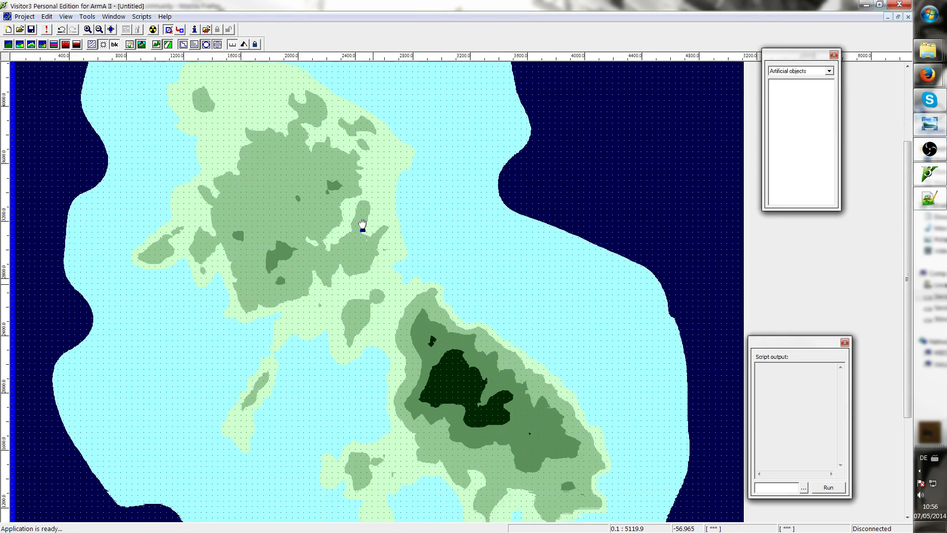
middle_click_drag(362, 297, 426, 293)
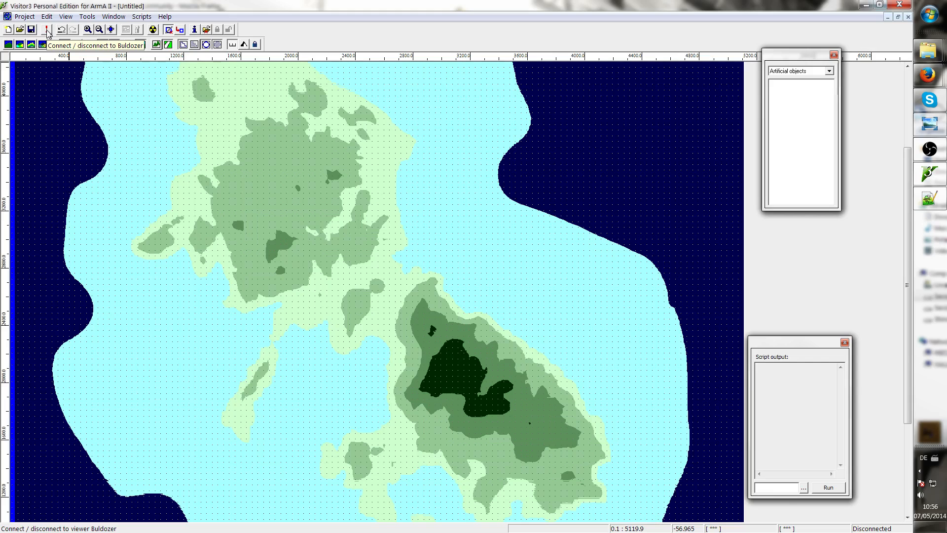
left_click(46, 31)
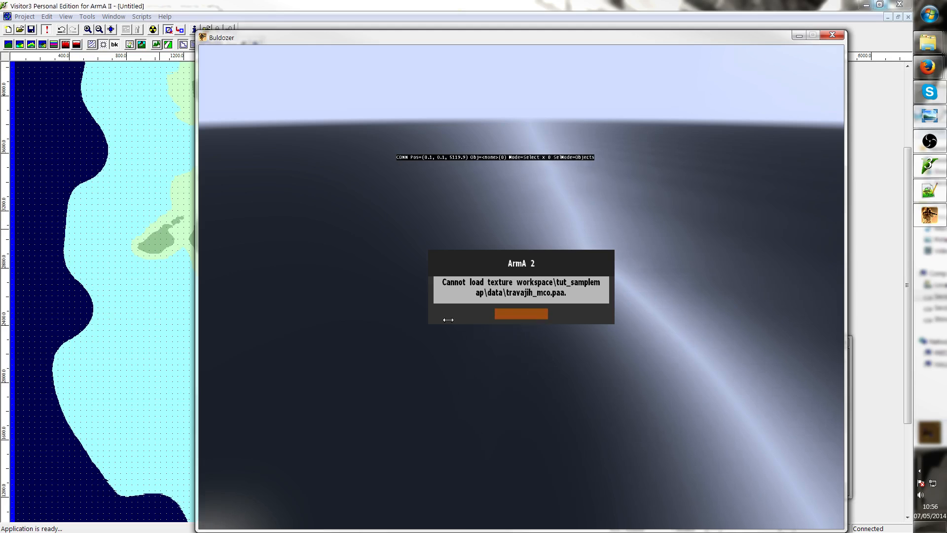
key("Return")
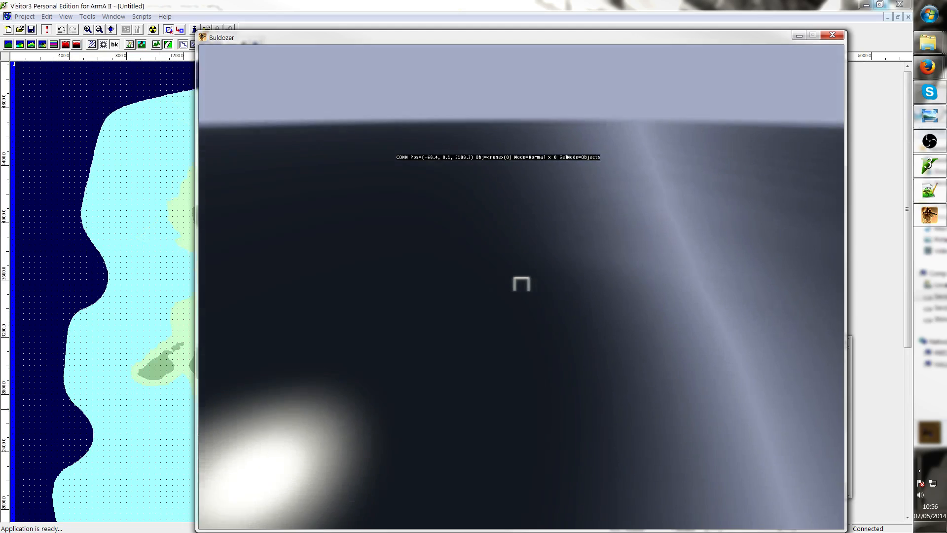
Place the Buldozer camera over the island from the map and fly forward to inspect the terrain
key("w")
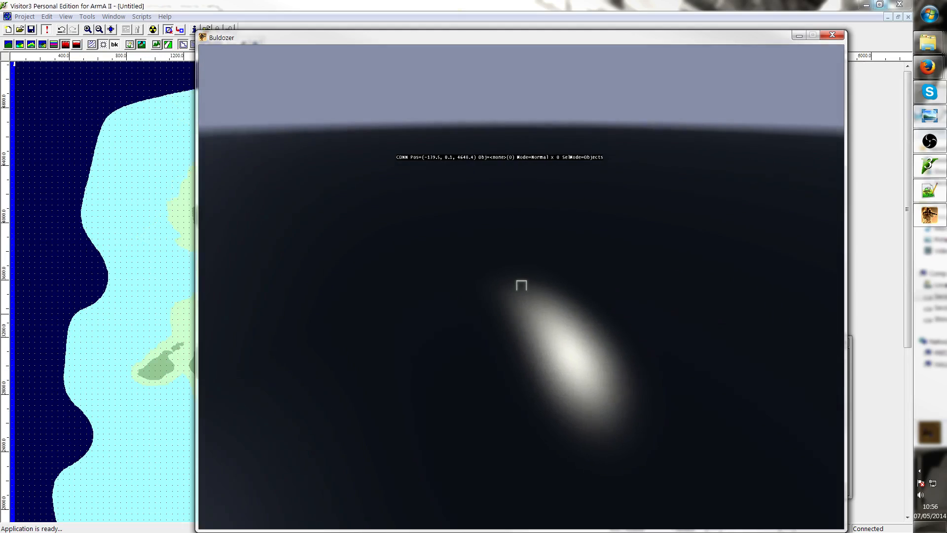
key("alt+Tab")
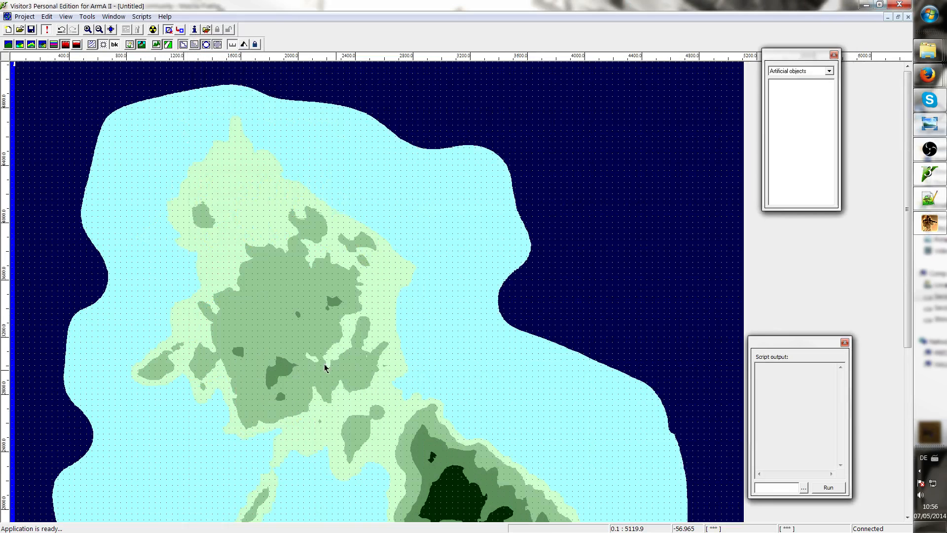
left_click(349, 376)
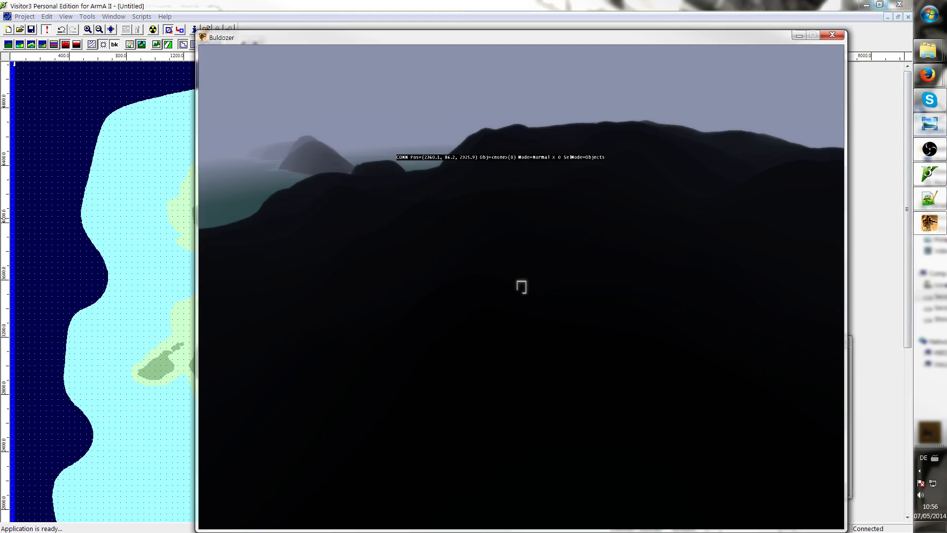
left_click(929, 223)
key("w")
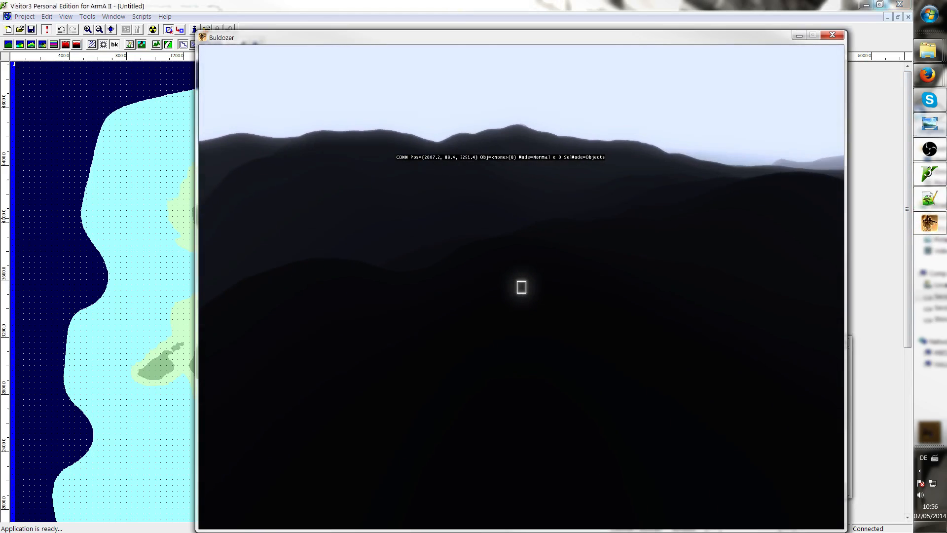
key("w")
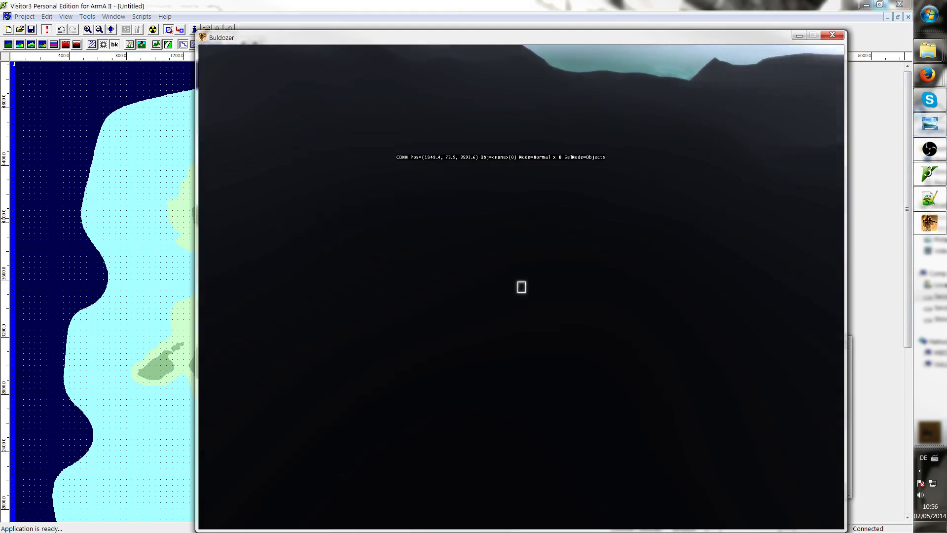
Fly the Buldozer camera further forward along the island's coastline and ridges, then exit the viewer
key("w")
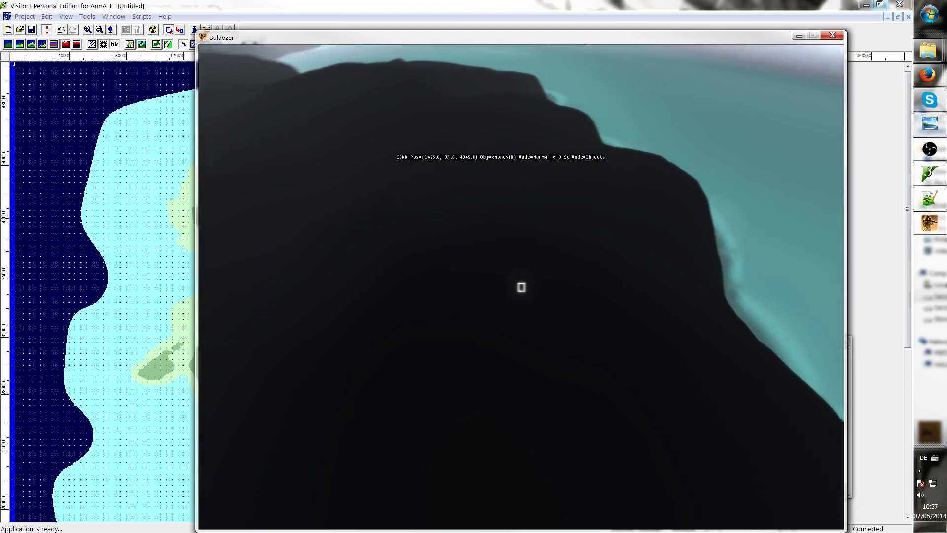
key("w")
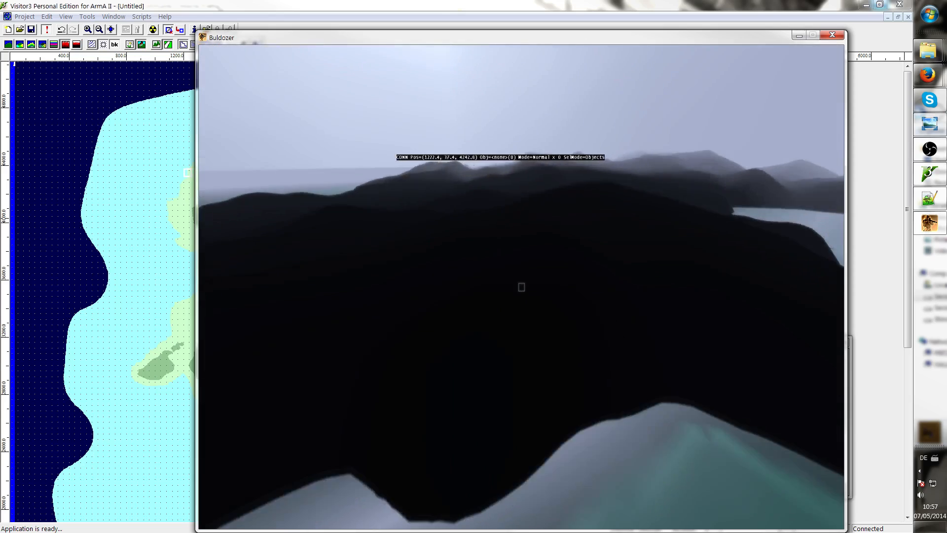
key("w")
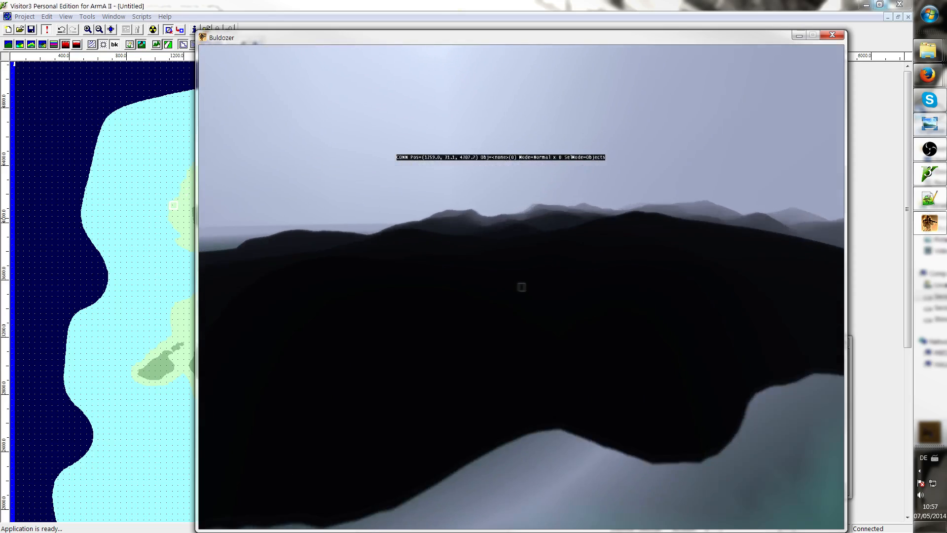
key("w")
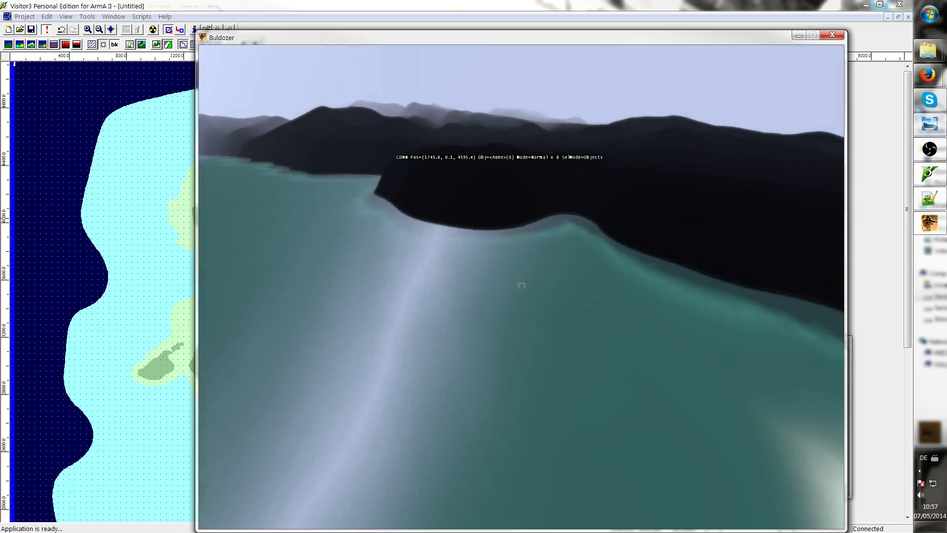
key("w")
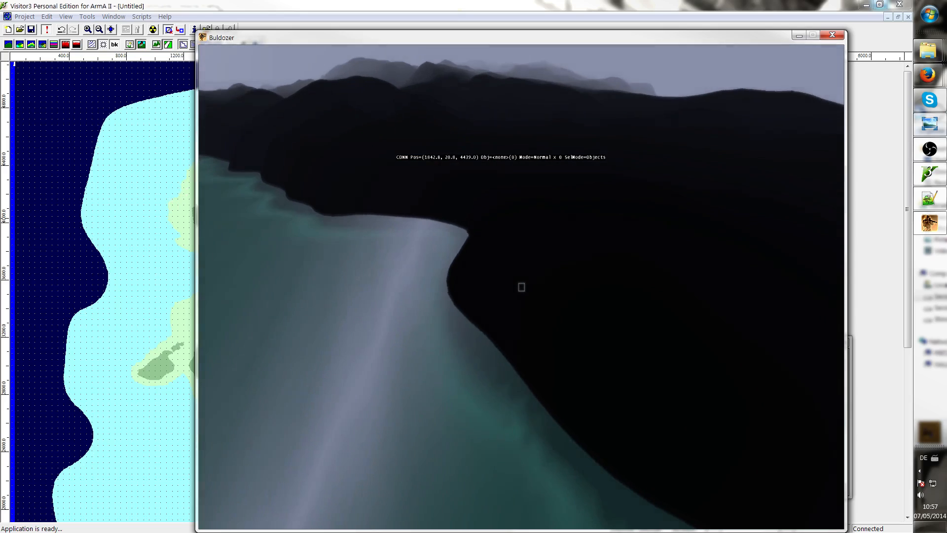
key("w")
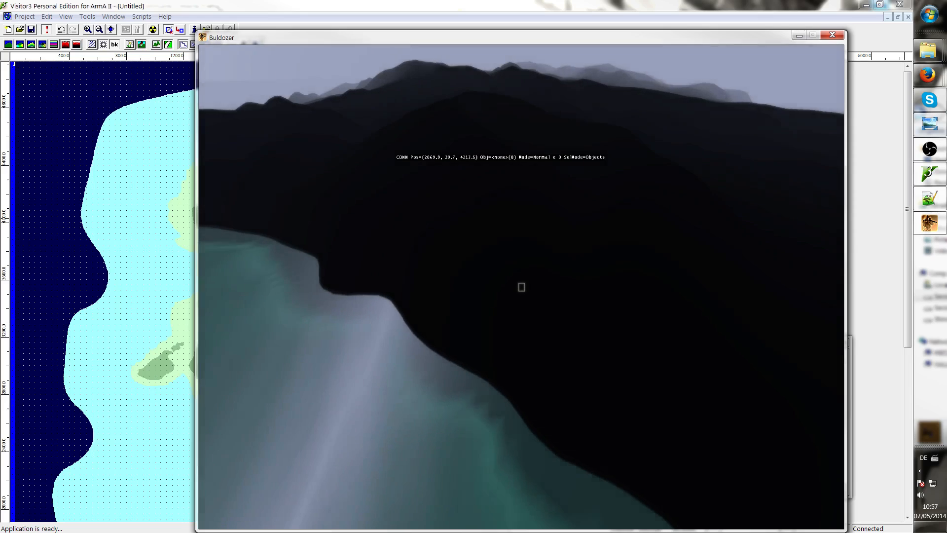
key("w")
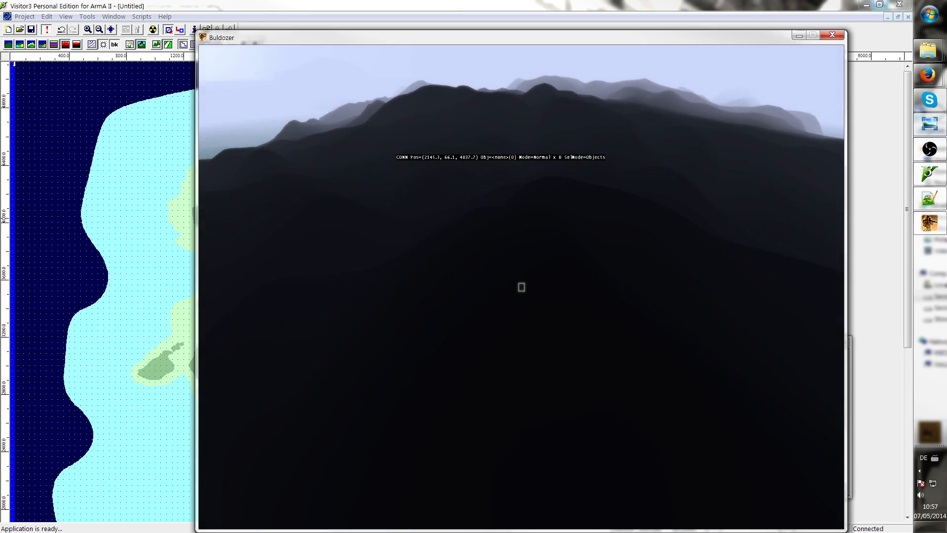
key("w")
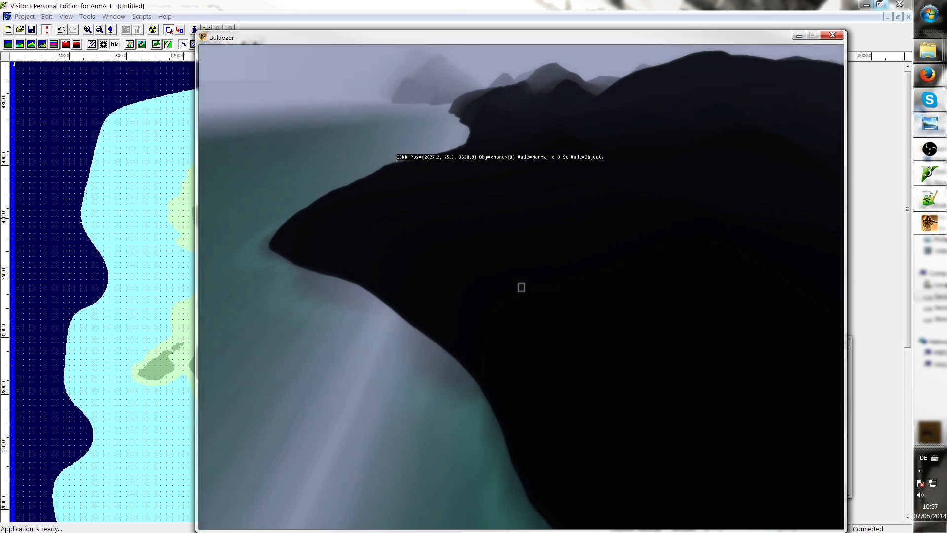
key("w")
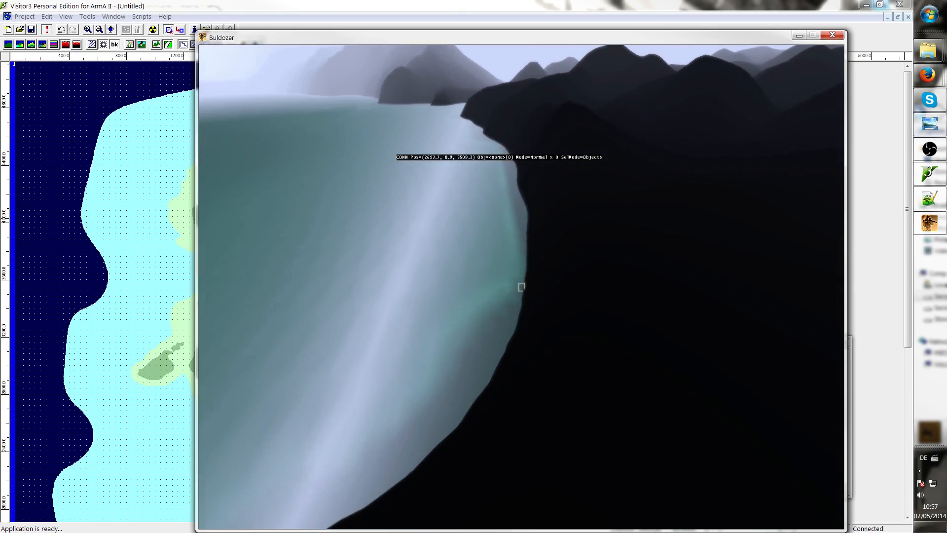
key("Escape")
Start Import Satellite+Mask, save rvmat files as Binary, and pick sat_lco.png from Source as the satellite map
left_click(118, 19)
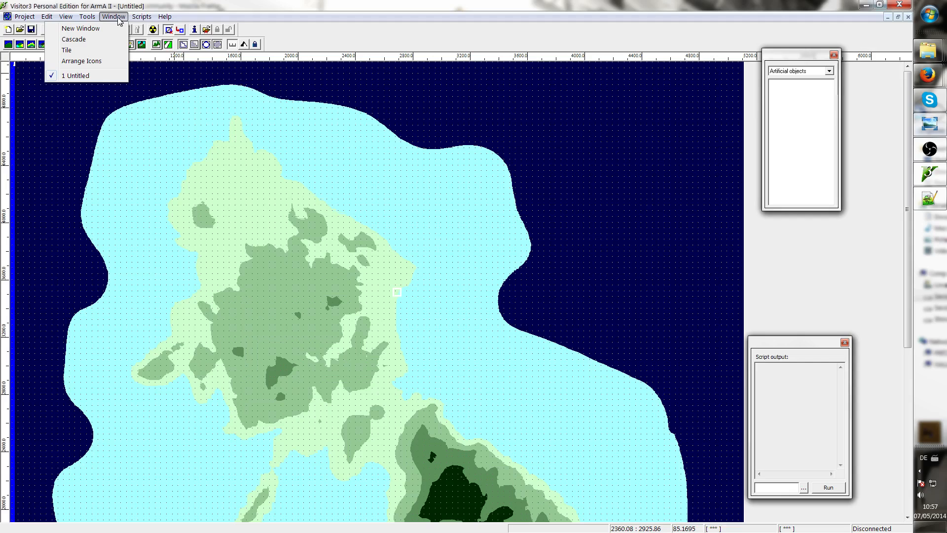
mouse_move(24, 16)
left_click(39, 55)
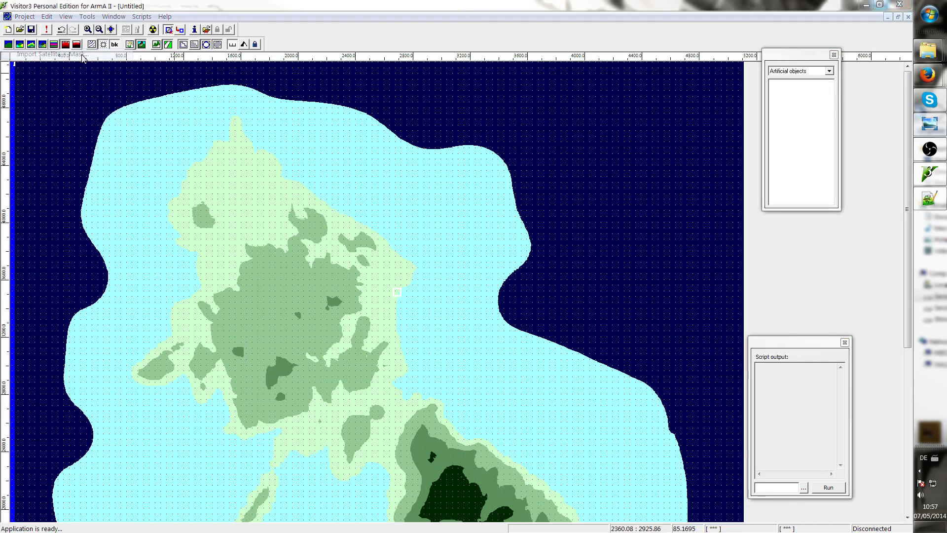
double_click(462, 235)
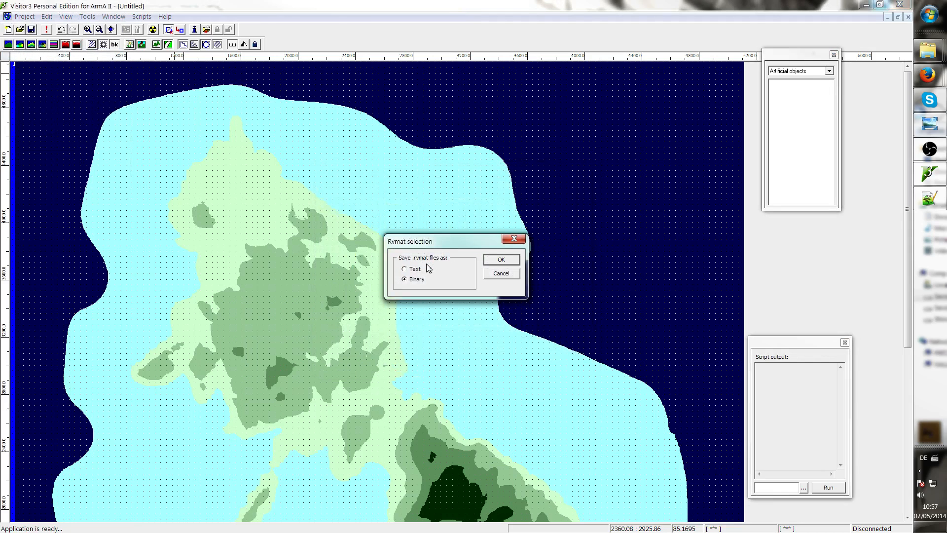
left_click(501, 263)
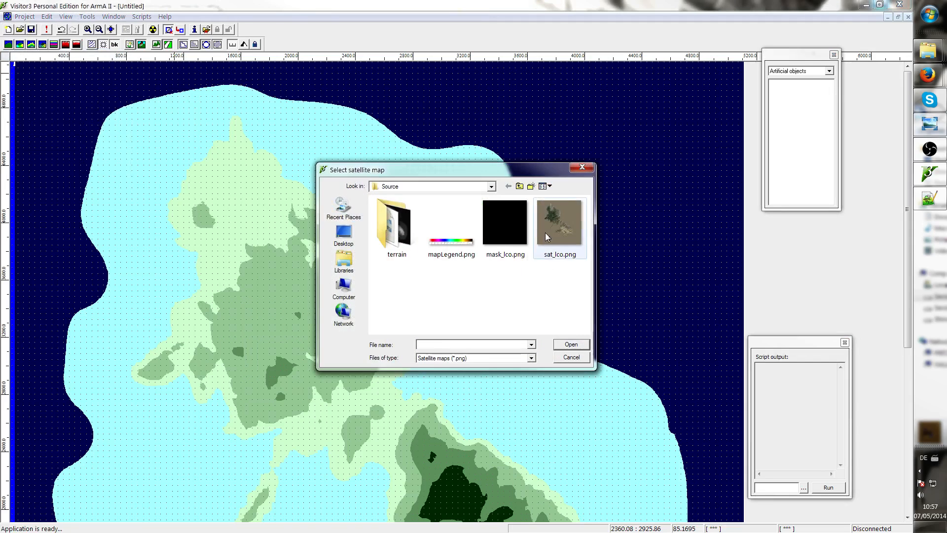
left_click(546, 235)
double_click(552, 236)
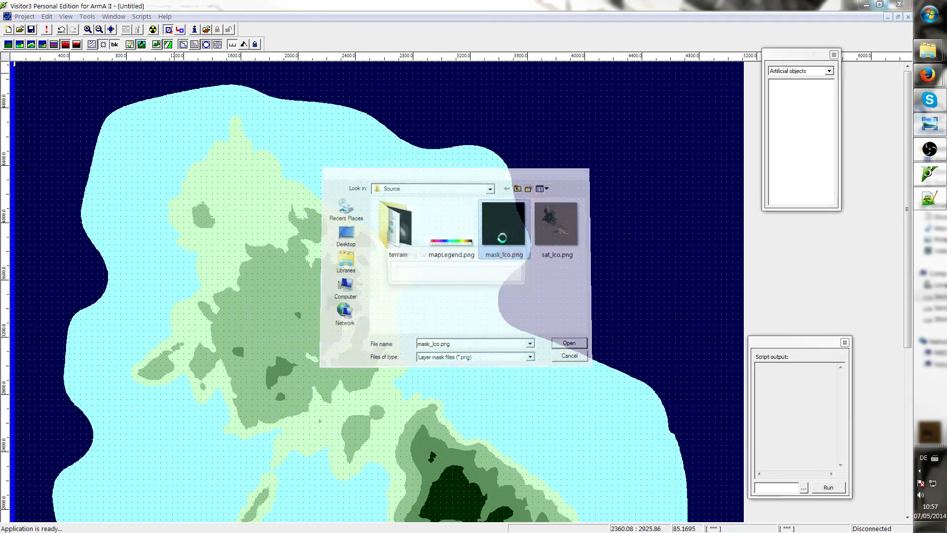
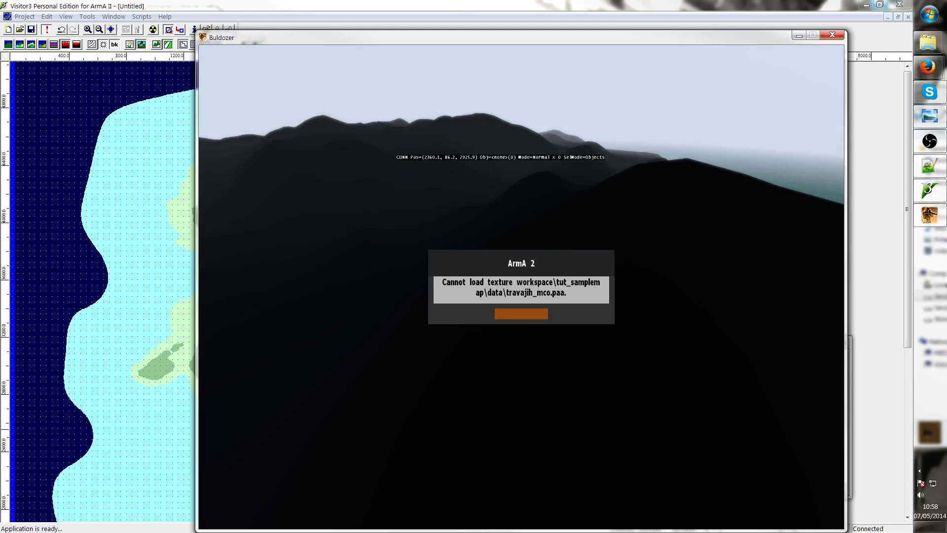
Dismiss the texture loading error, fly the Buldozer camera forward over the island's ridges, and exit the viewer
key("Return")
key("w")
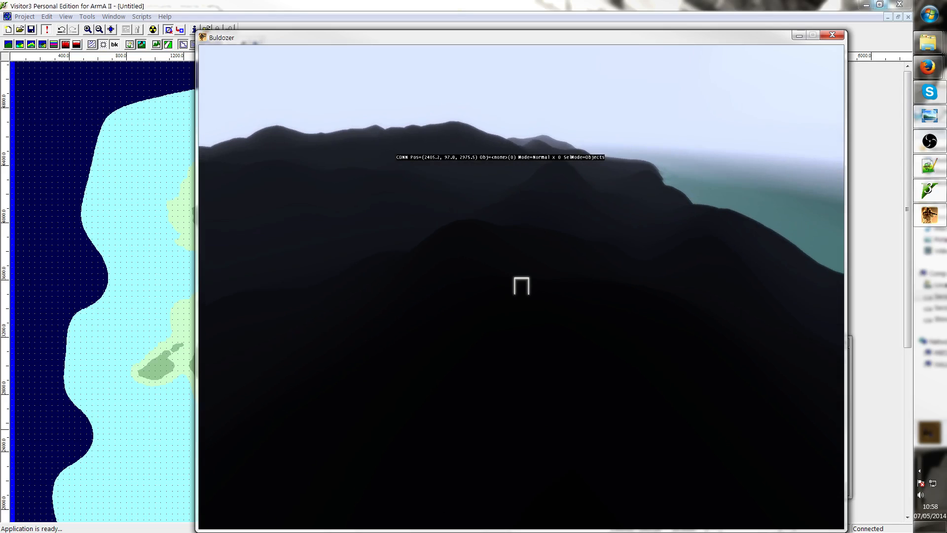
key("w")
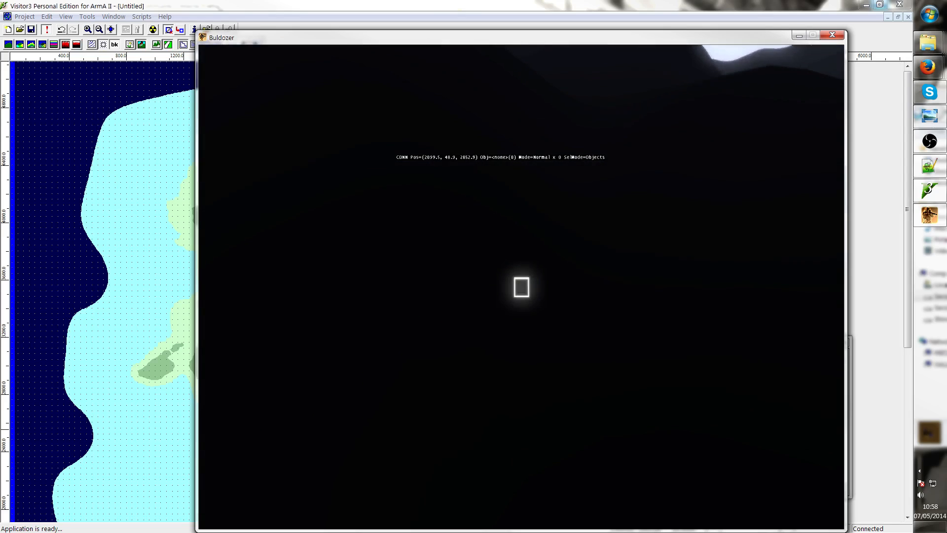
key("w")
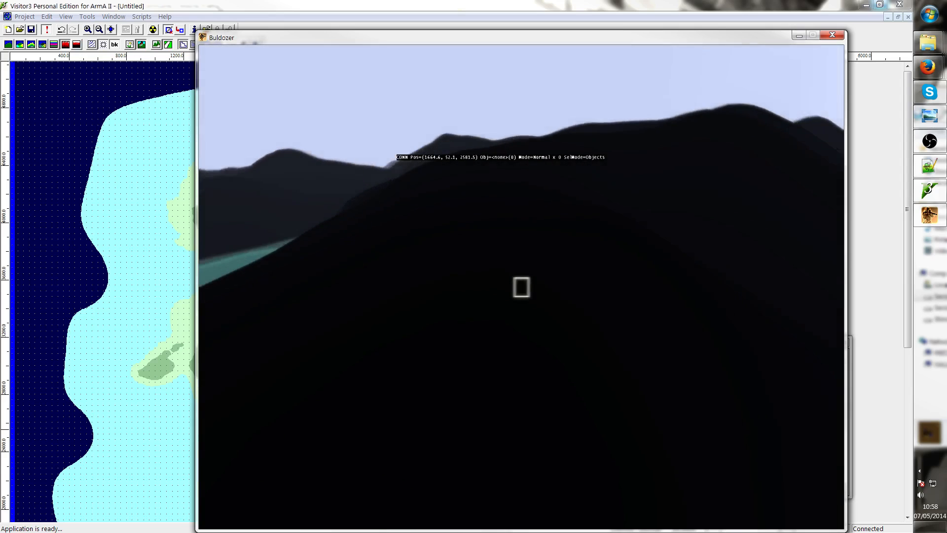
key("w")
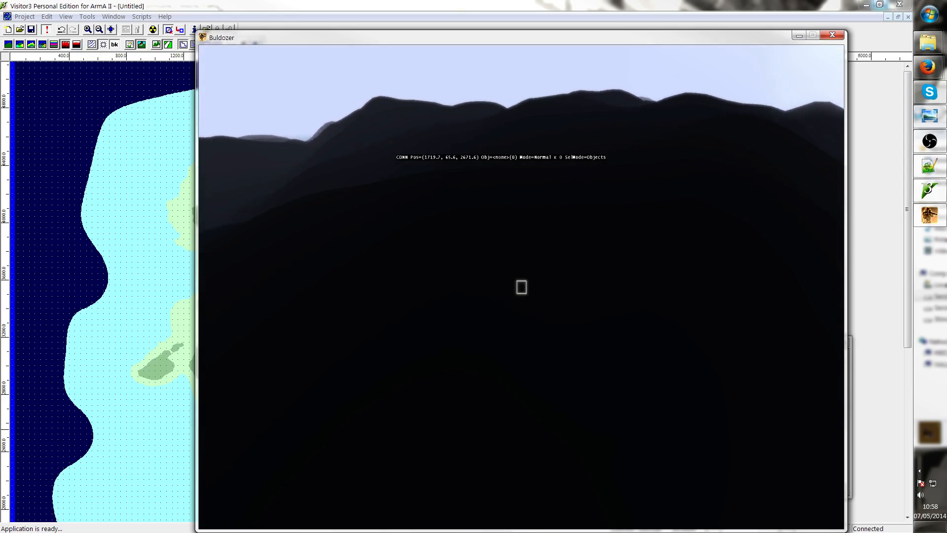
key("w")
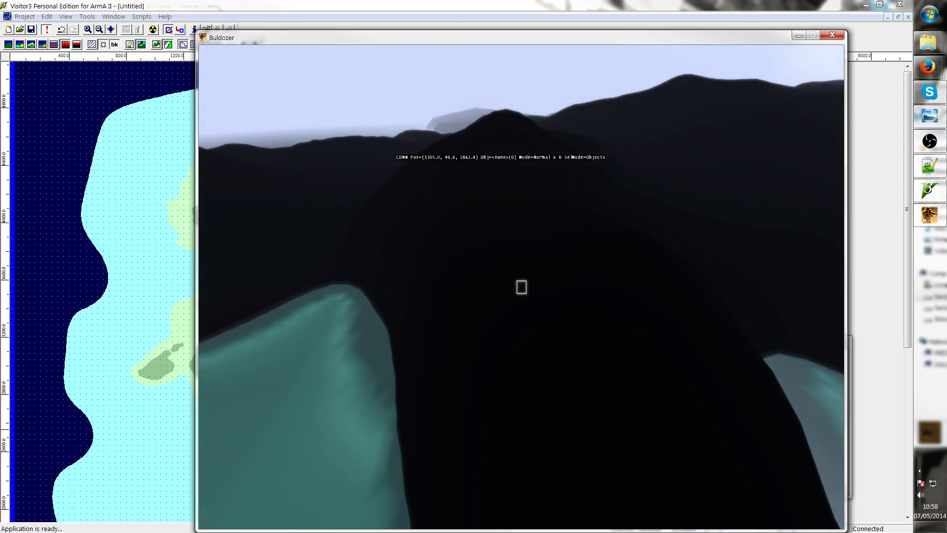
key("alt+F4")
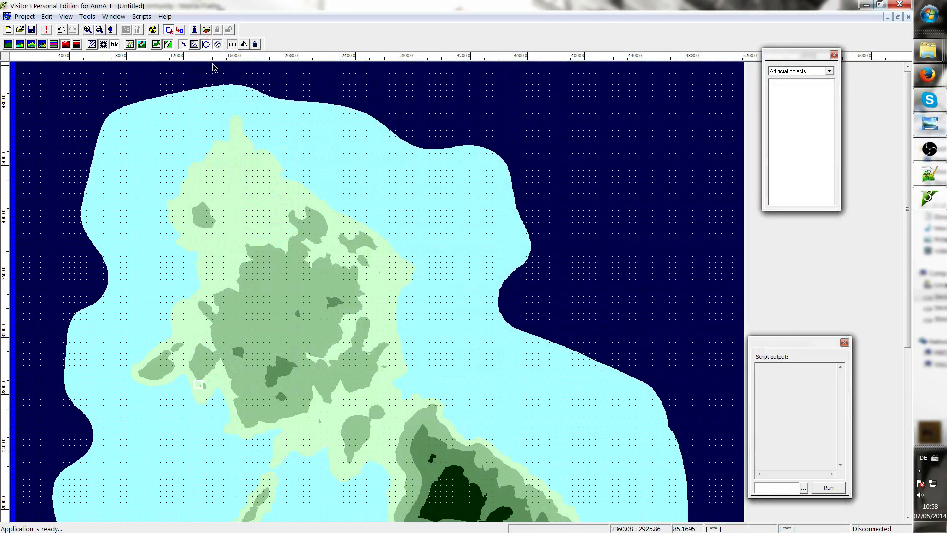
Open sm_grass.rvmat from the TUT_SampleMap Data folder in Notepad++ and maximize the editor window
mouse_move(928, 51)
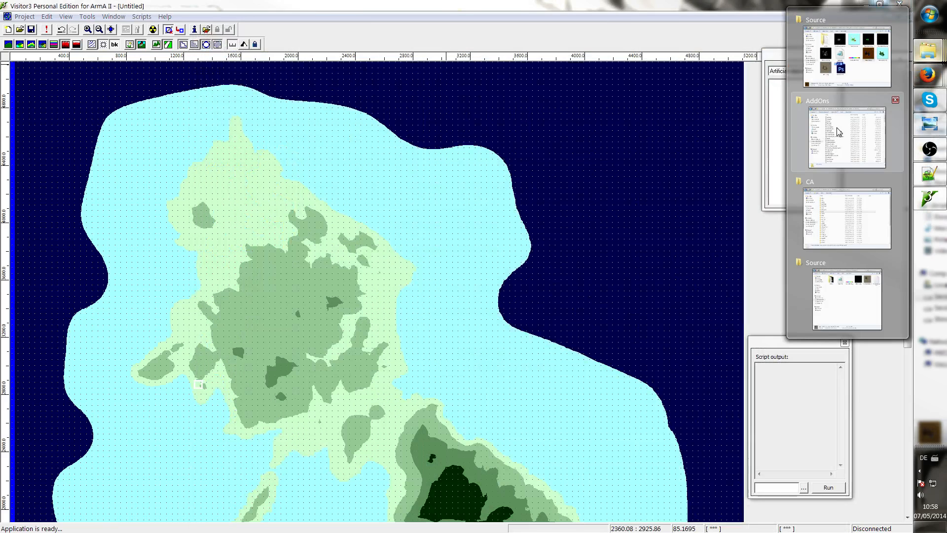
mouse_move(851, 213)
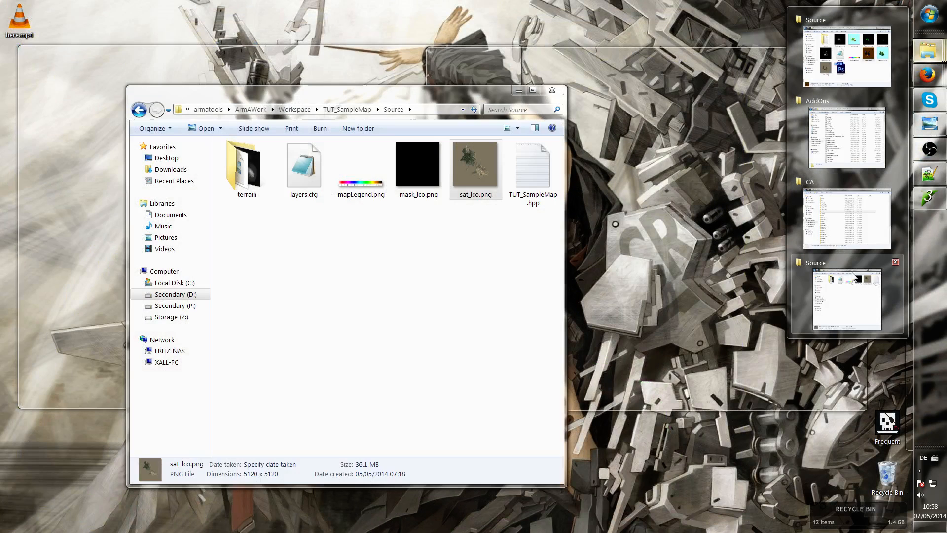
left_click(853, 276)
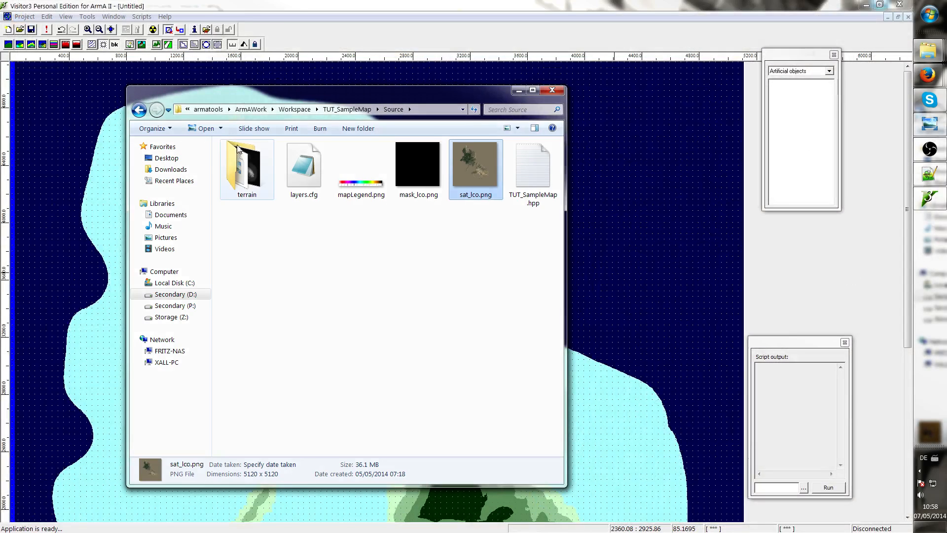
left_click(348, 109)
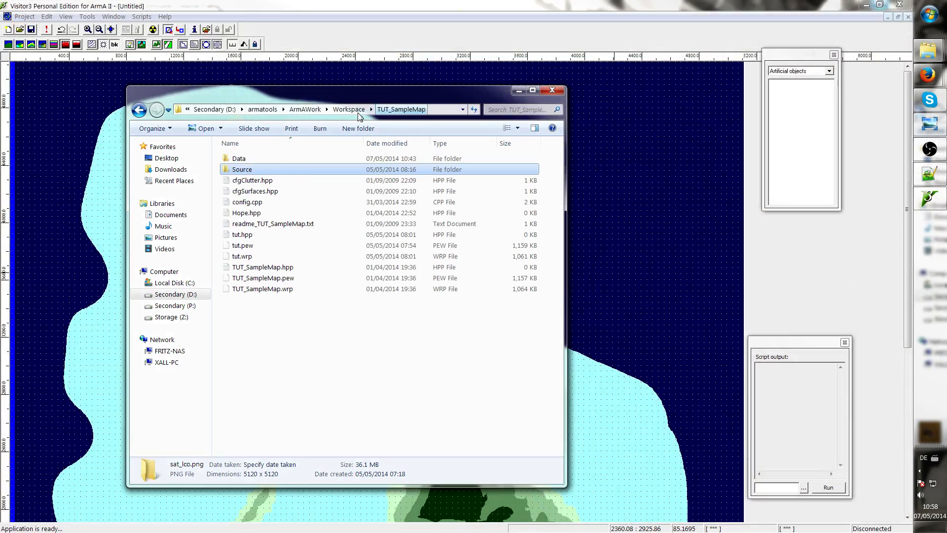
double_click(247, 158)
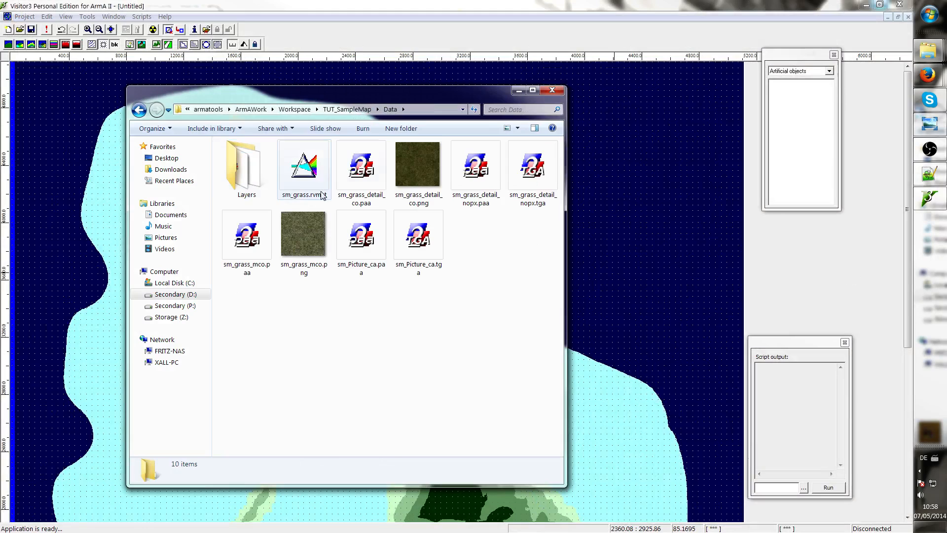
left_click(308, 182)
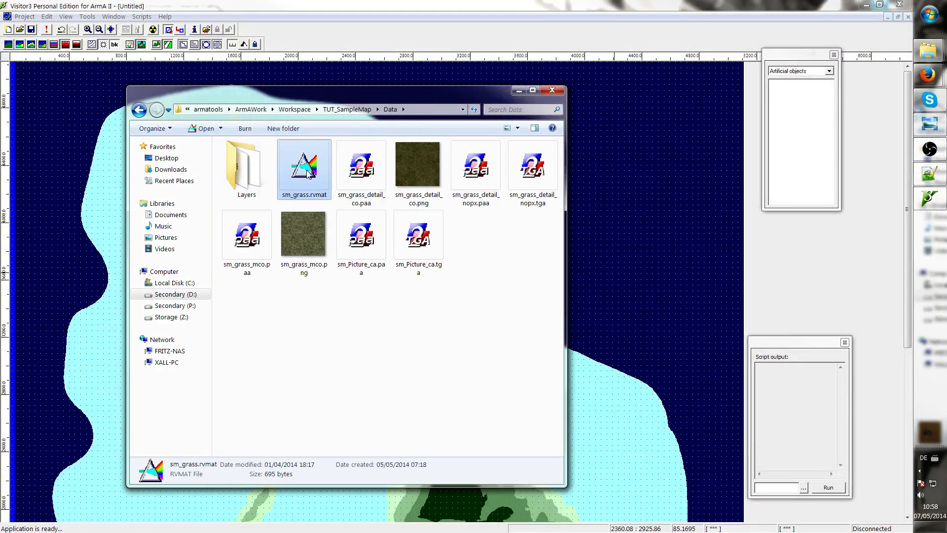
right_click(306, 171)
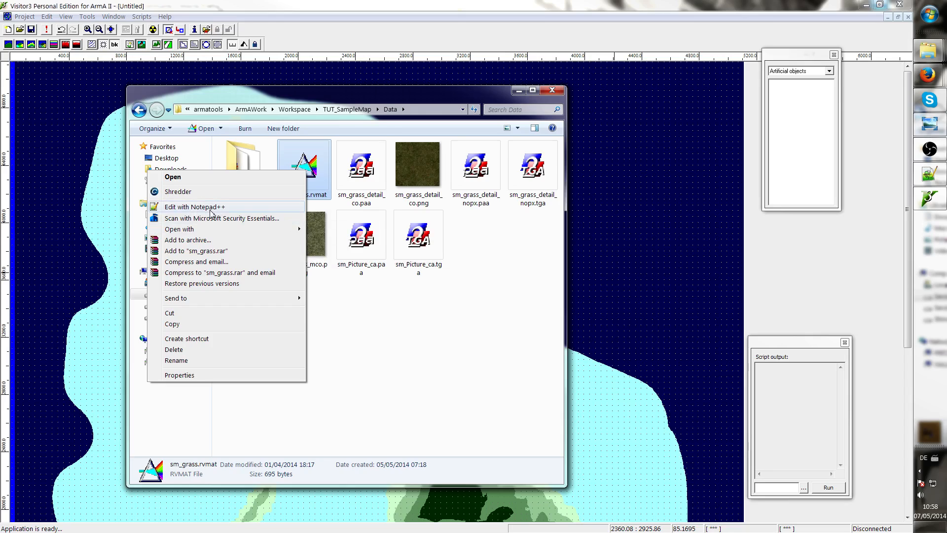
left_click(211, 213)
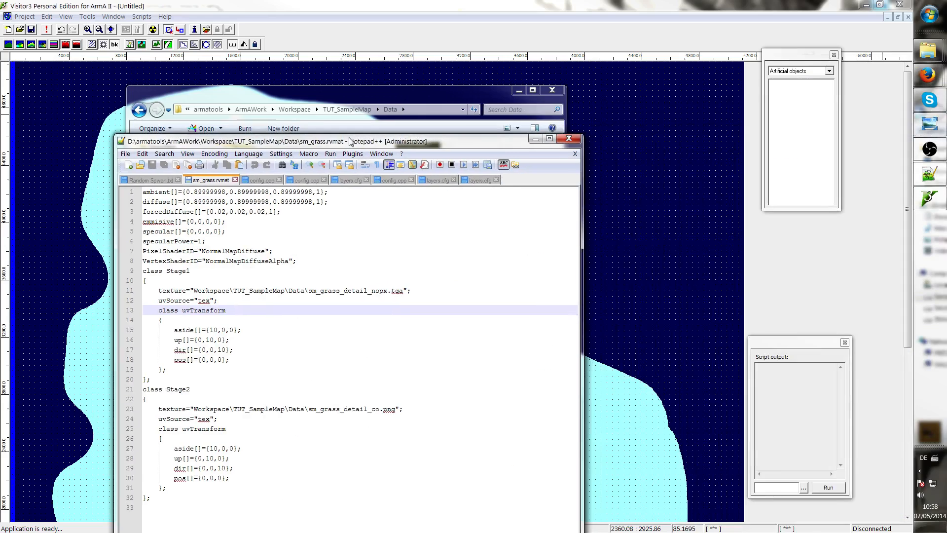
double_click(349, 142)
left_click(194, 198)
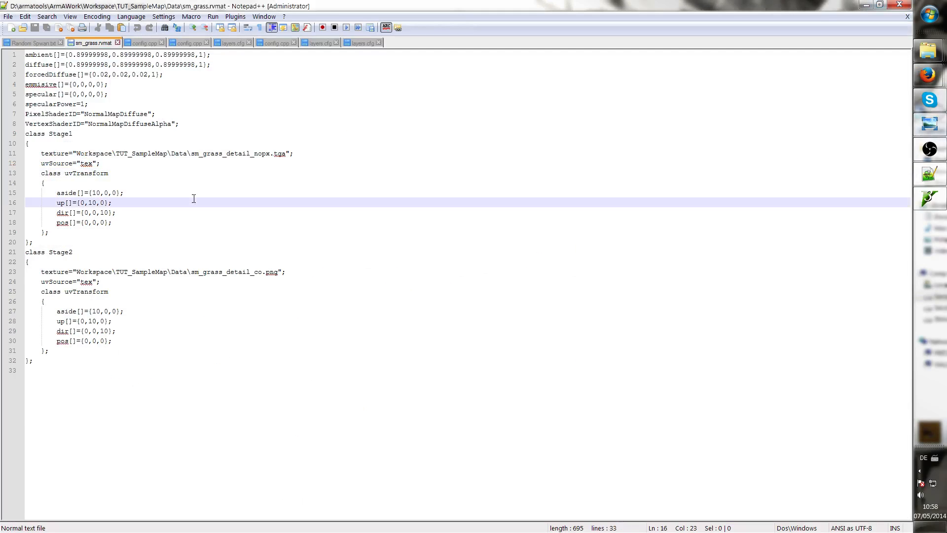
double_click(92, 153)
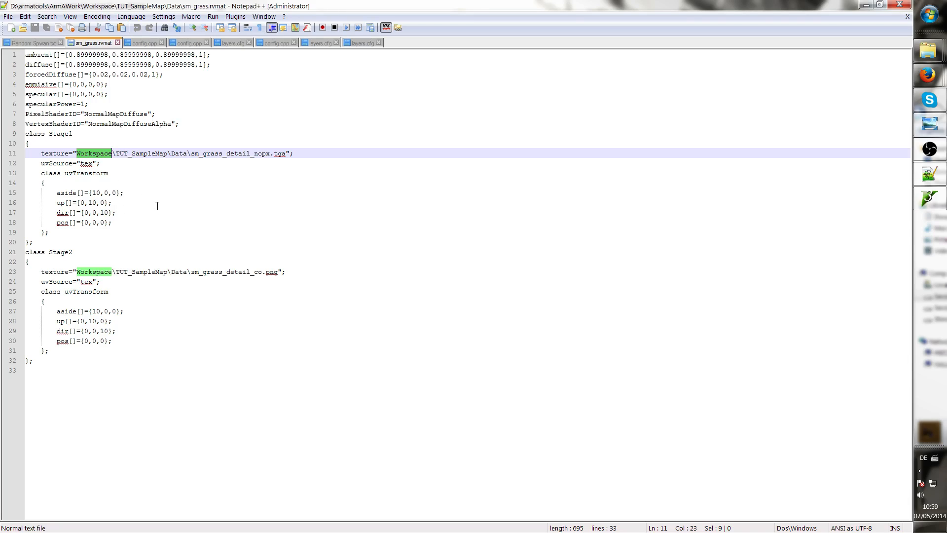
left_click(149, 277)
left_click(135, 358)
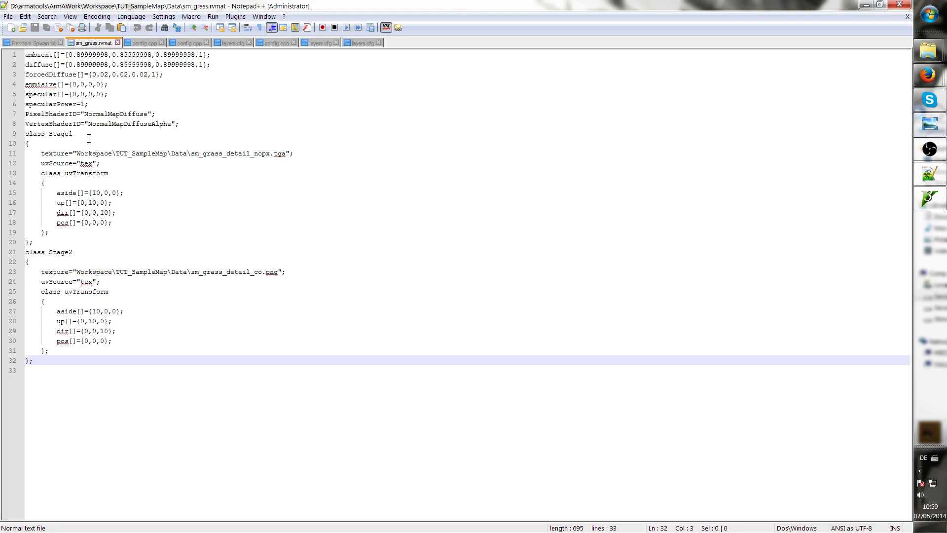
double_click(90, 153)
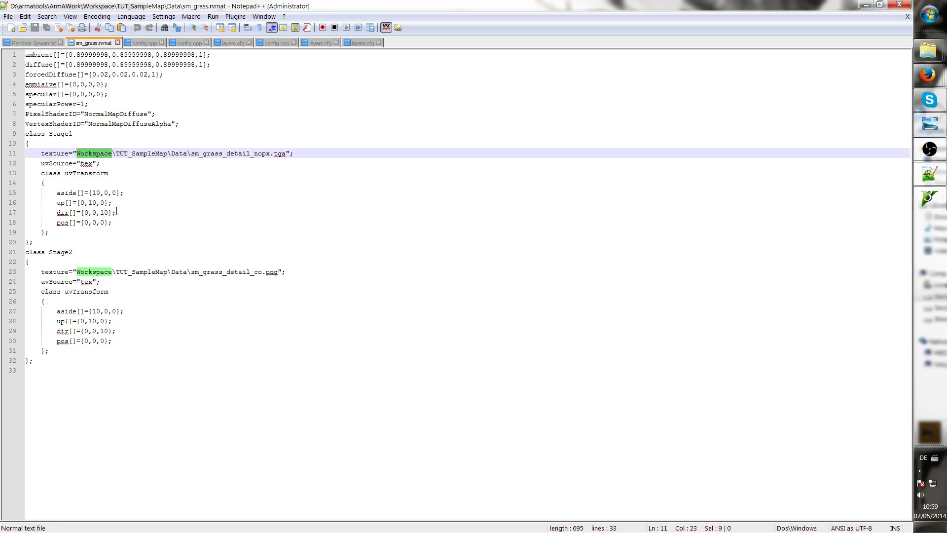
left_click(92, 154)
double_click(96, 153)
type("tut")
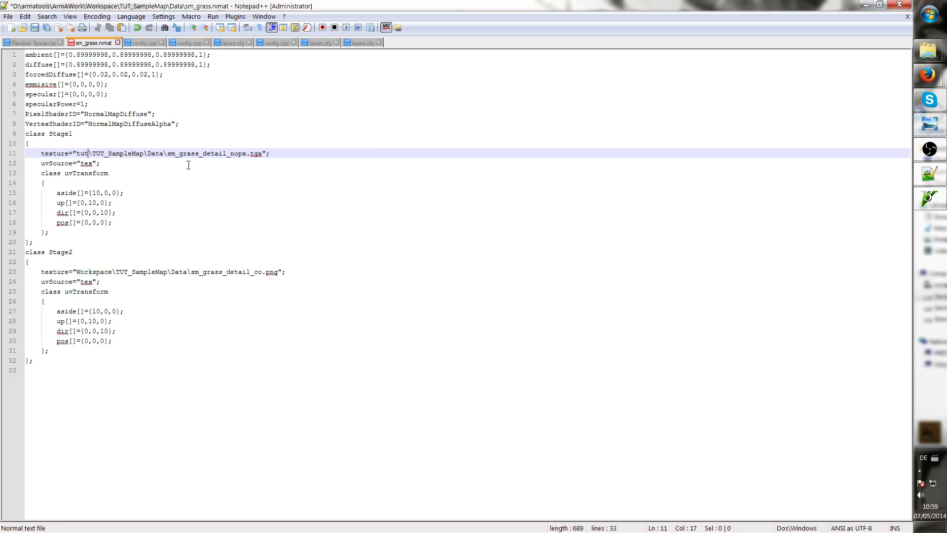
triple_click(82, 151)
left_click_drag(92, 153, 77, 153)
triple_click(82, 154)
double_click(80, 154)
type("Workspa")
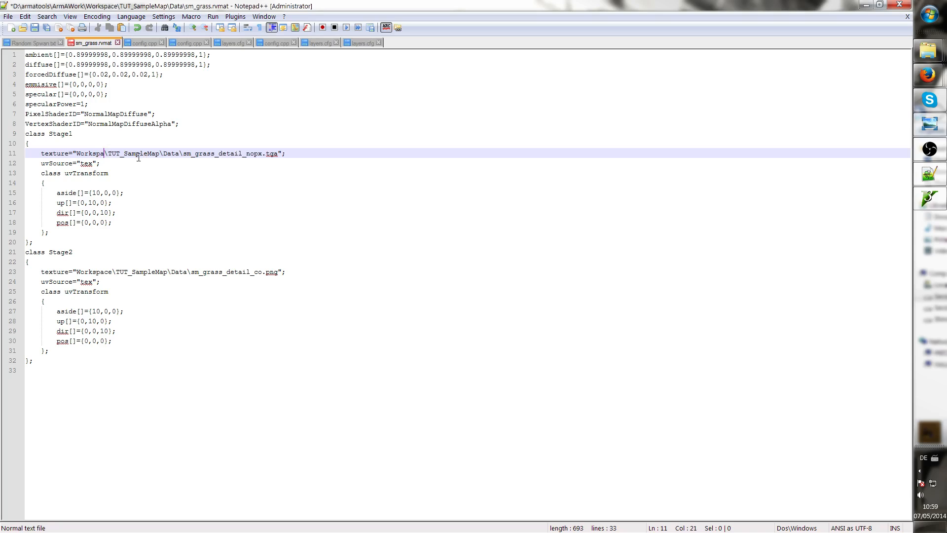
type("ce")
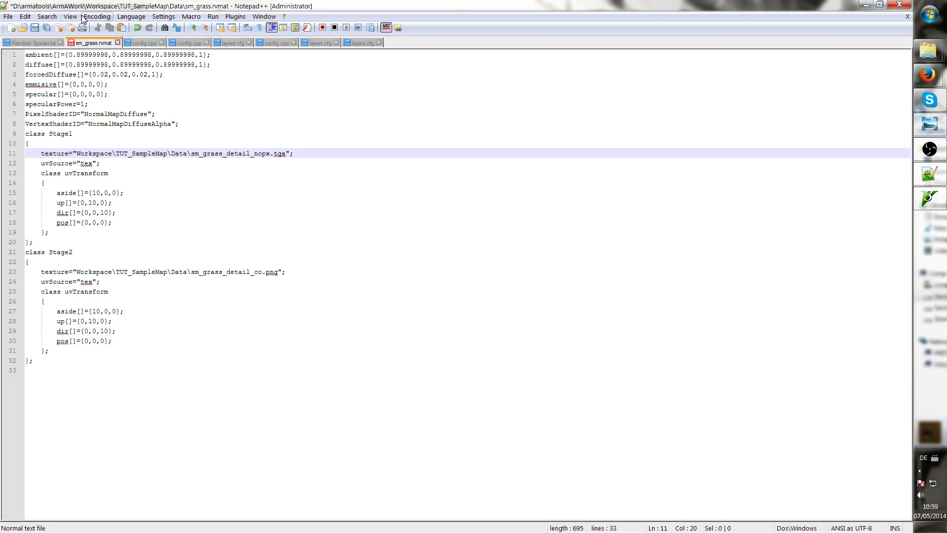
Replace all occurrences of Workspace with tut in the rvmat file
double_click(87, 155)
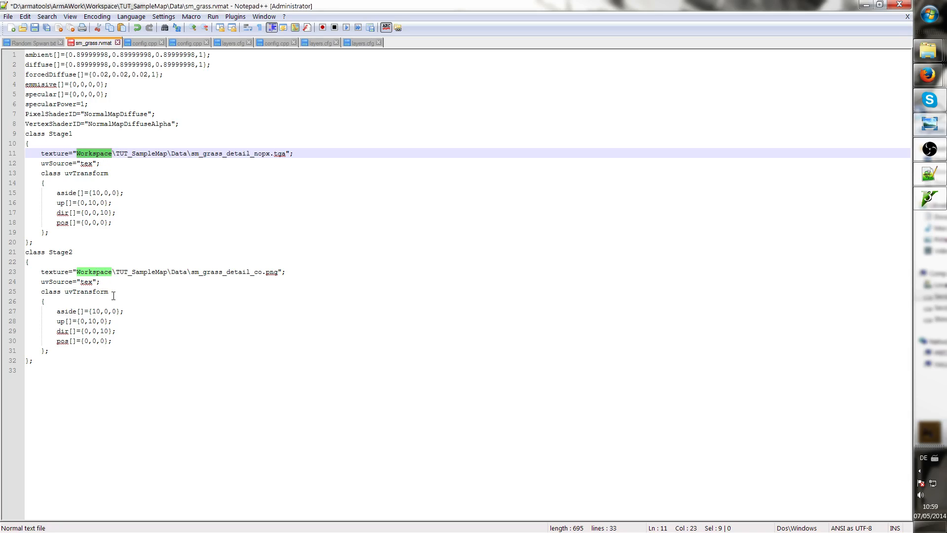
key("ctrl+f")
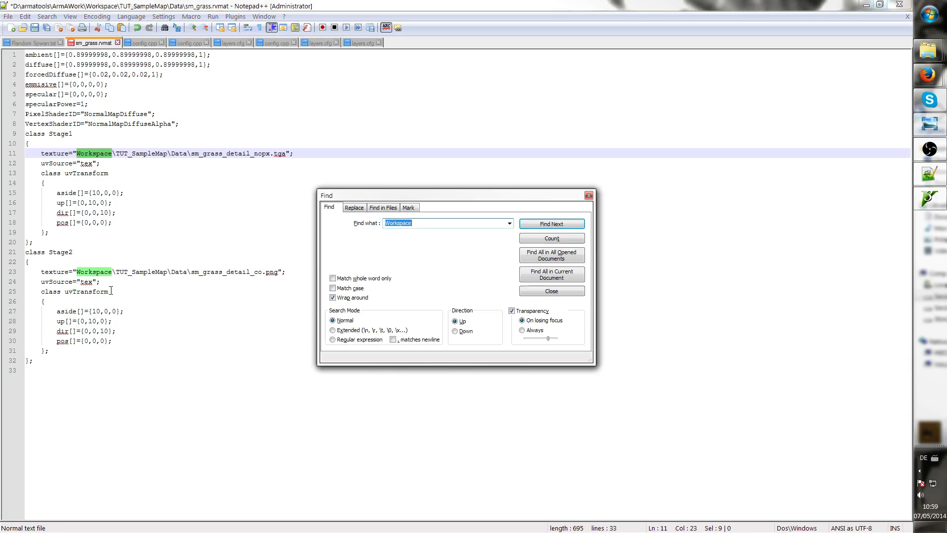
left_click(355, 207)
double_click(415, 237)
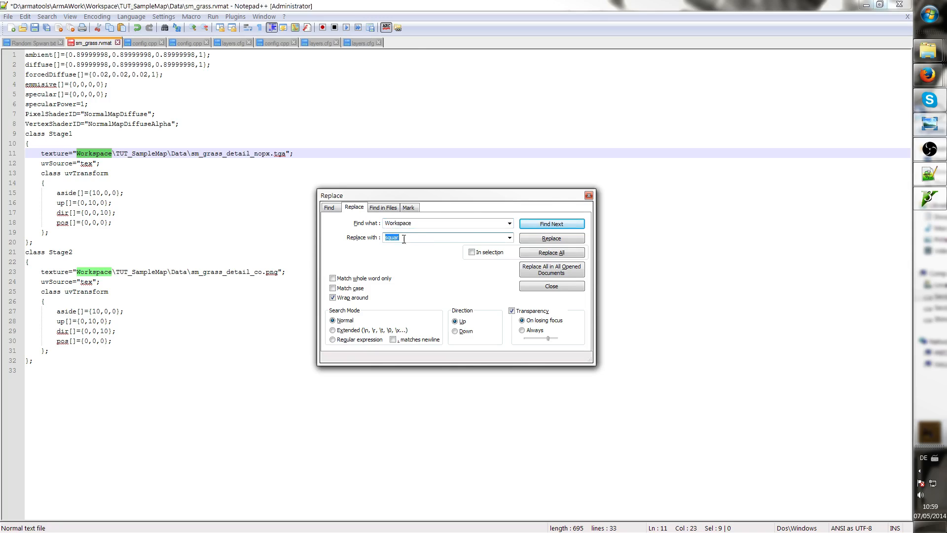
type("tut")
left_click(552, 252)
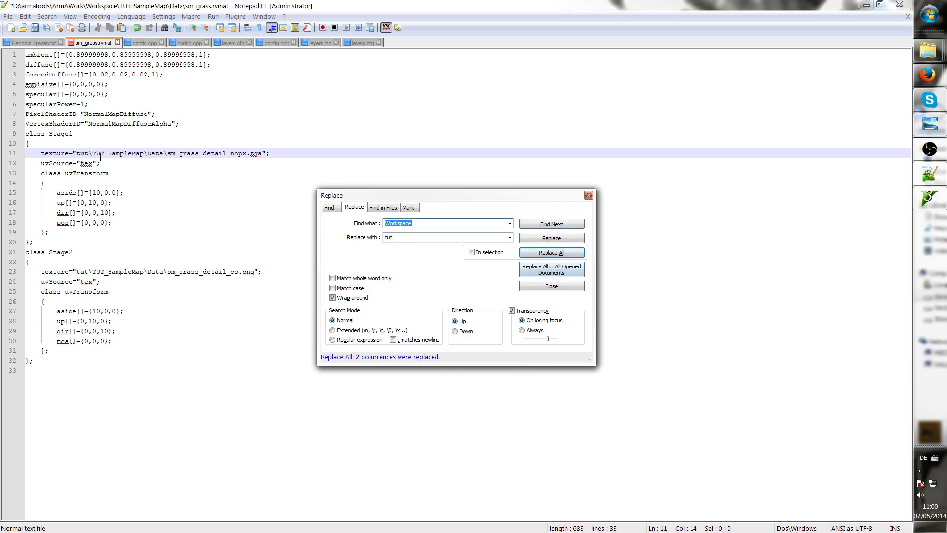
left_click(588, 195)
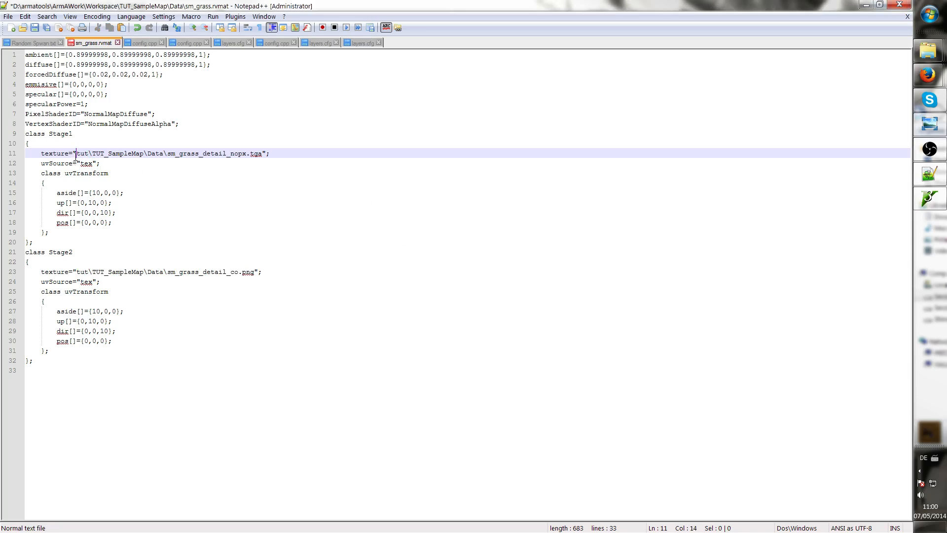
Replace all occurrences of tut with Workspace in the rvmat file
double_click(83, 153)
left_click(93, 144)
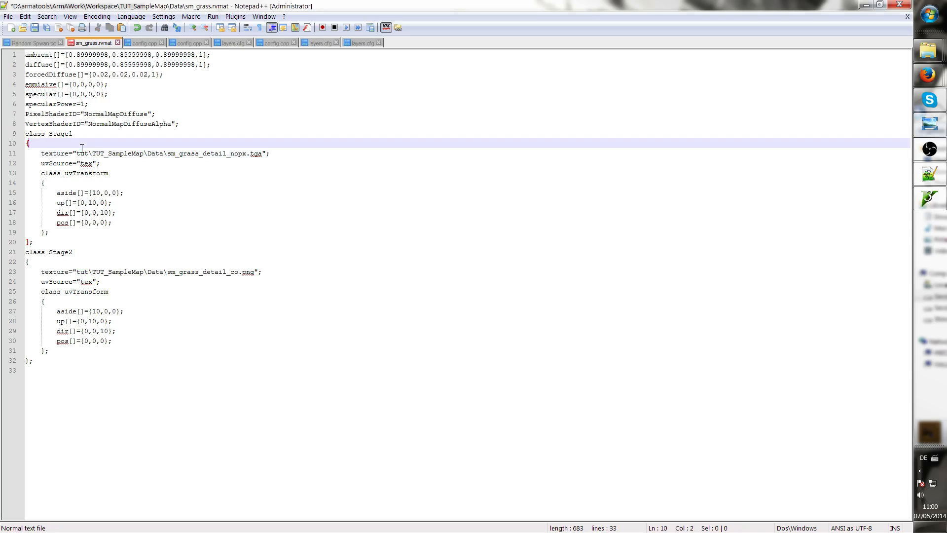
key("Down")
key("Down")
key("Down")
double_click(83, 154)
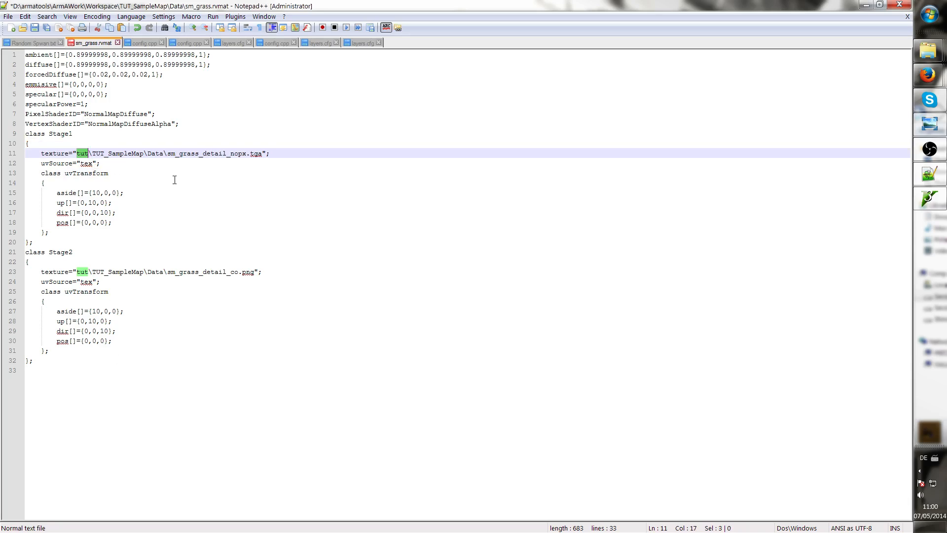
key("ctrl+f")
left_click(360, 209)
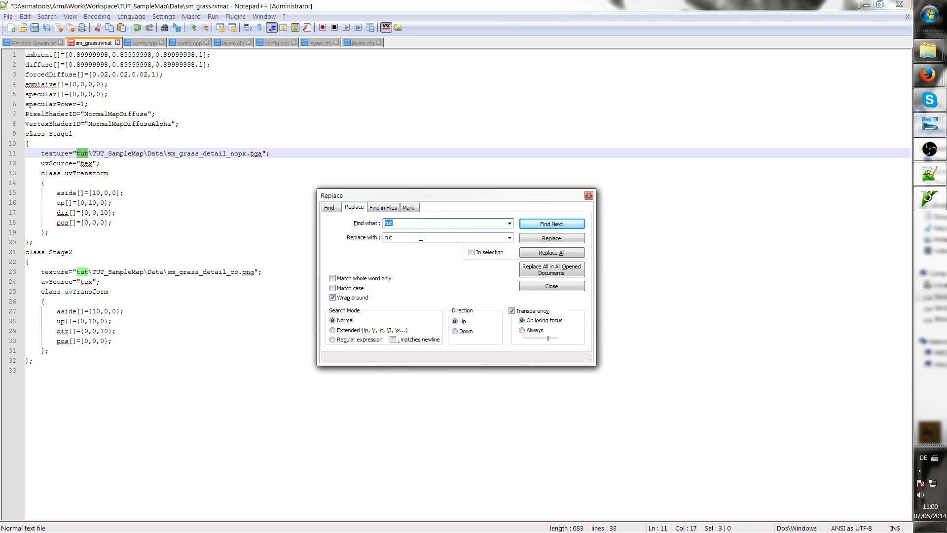
double_click(388, 238)
type("W")
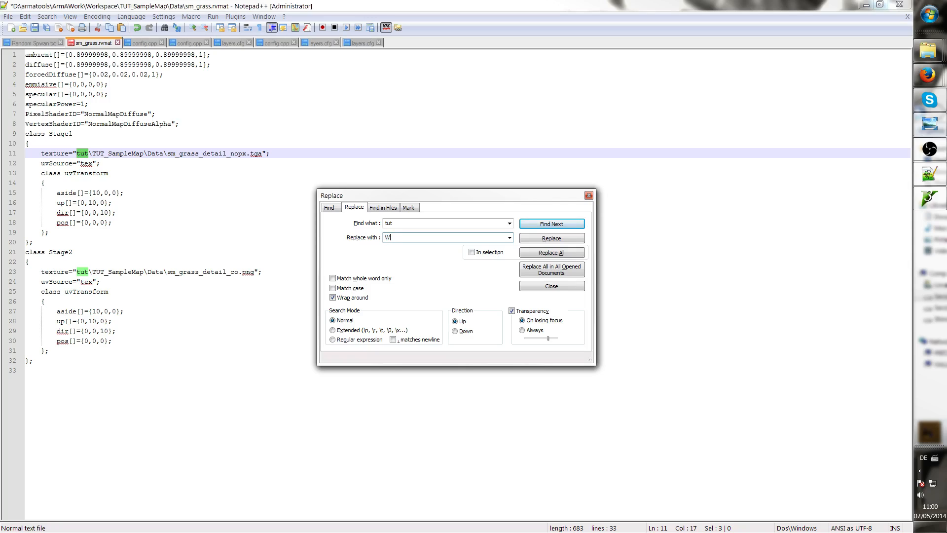
type("orkspca")
type("ace")
left_click(576, 255)
left_click(587, 196)
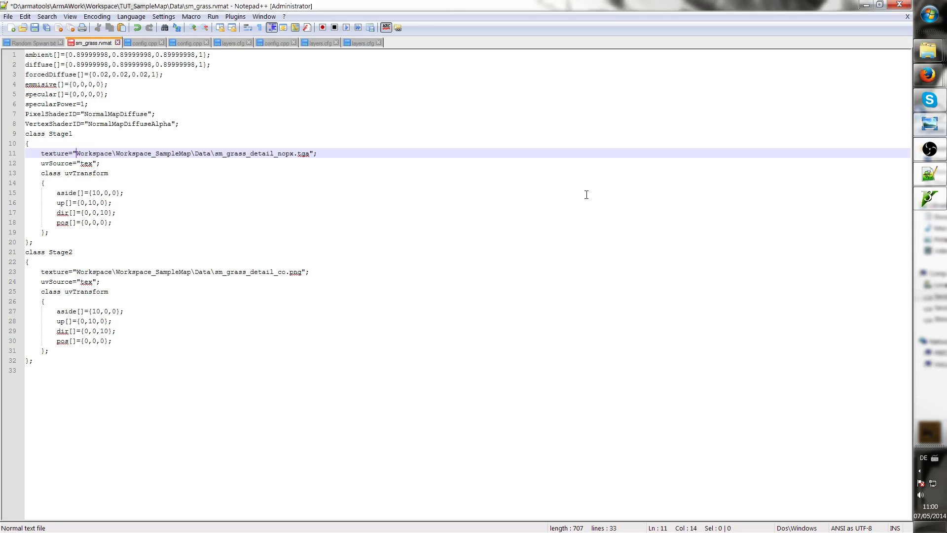
Correct the Stage1 texture path's map folder name to Tut_SampleMap
double_click(94, 153)
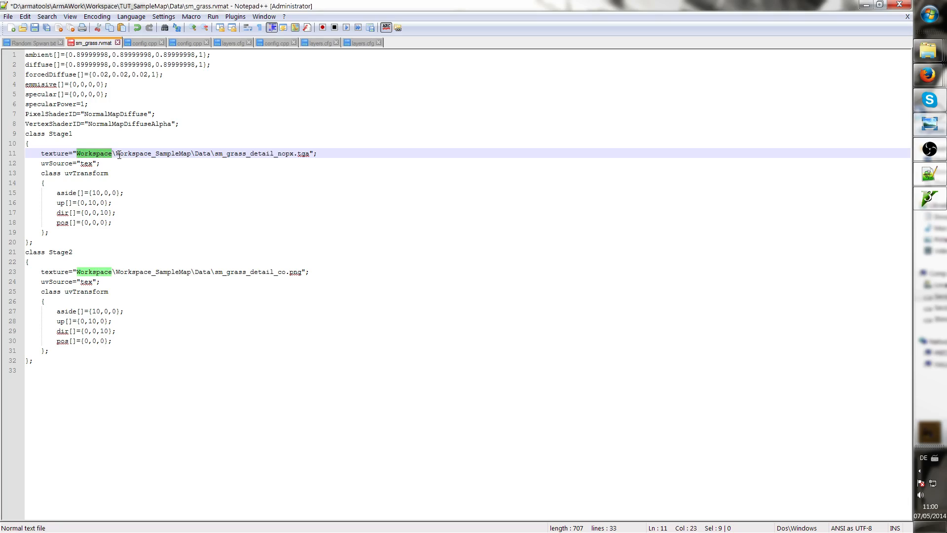
left_click(149, 153)
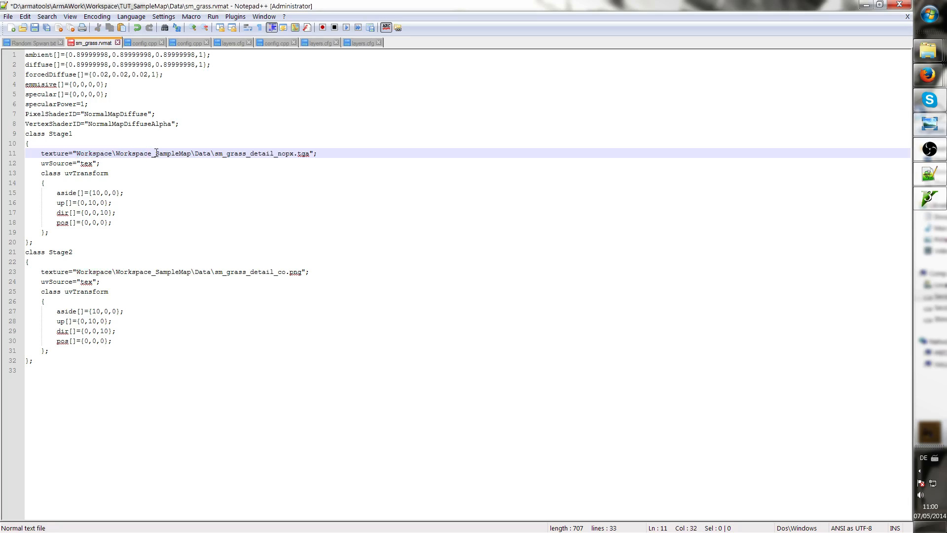
left_click_drag(152, 153, 123, 155)
key("BackSpace")
key("BackSpace")
key("BackSpace")
type("Tu")
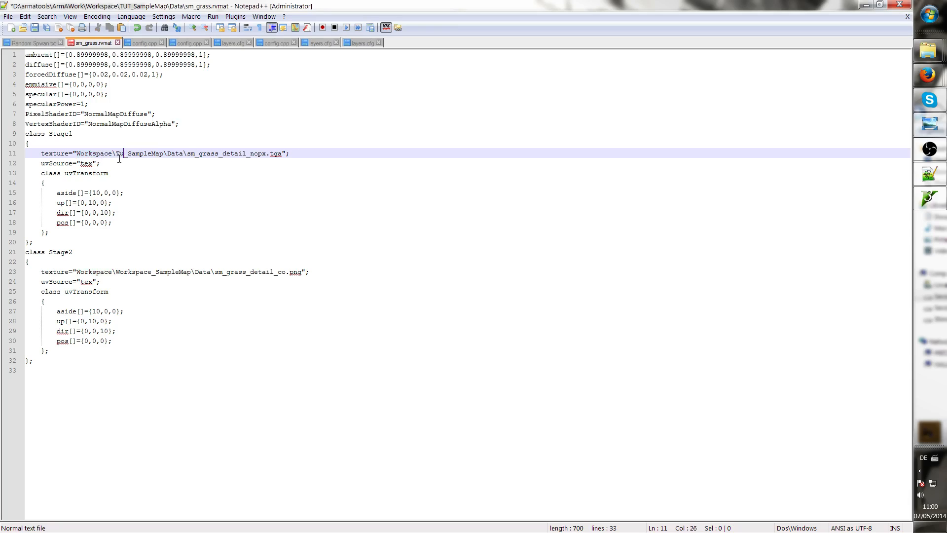
type("t")
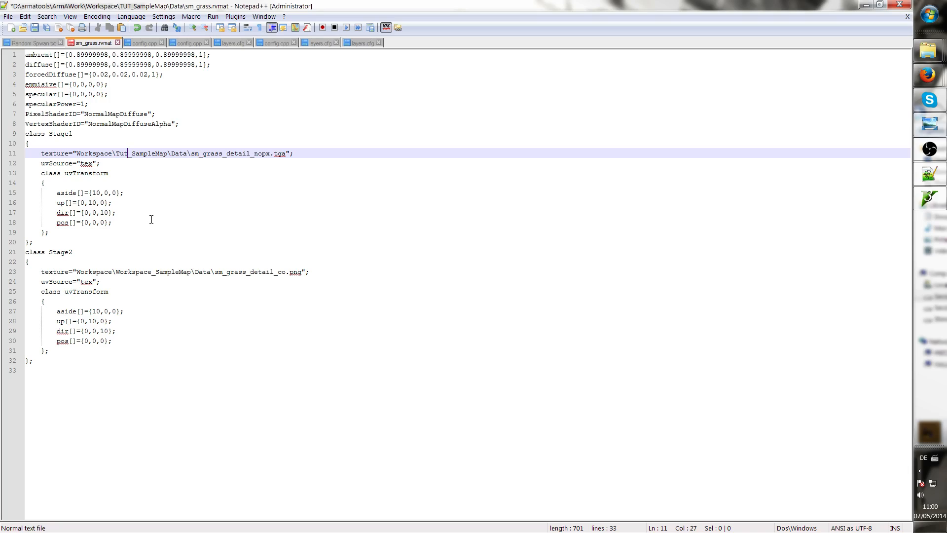
Correct the Stage2 texture path's map folder name to Tut_SampleMap
left_click_drag(151, 272, 117, 273)
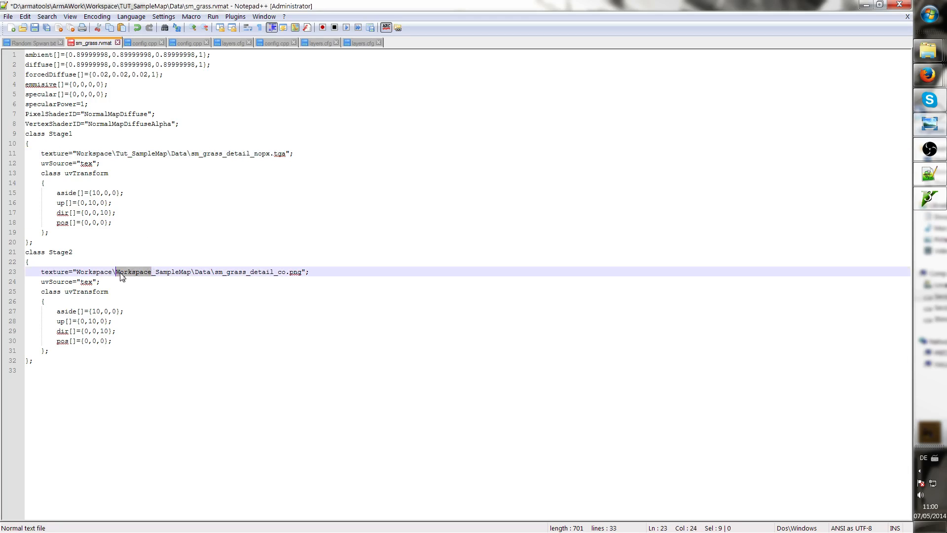
type("Tut")
left_click(152, 302)
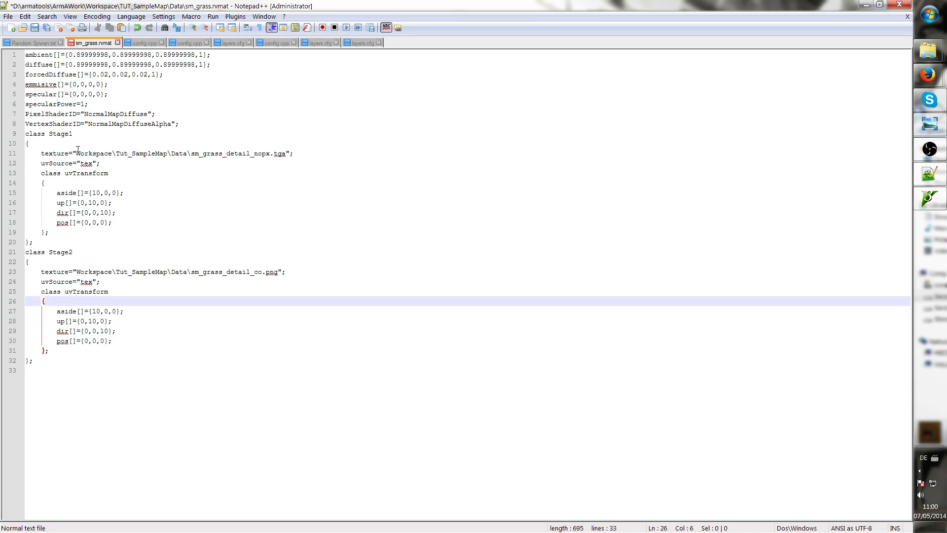
Open config.cpp from the Workspace TUT_SampleMap folder with Notepad++
left_click_drag(73, 151, 114, 149)
left_click(114, 150)
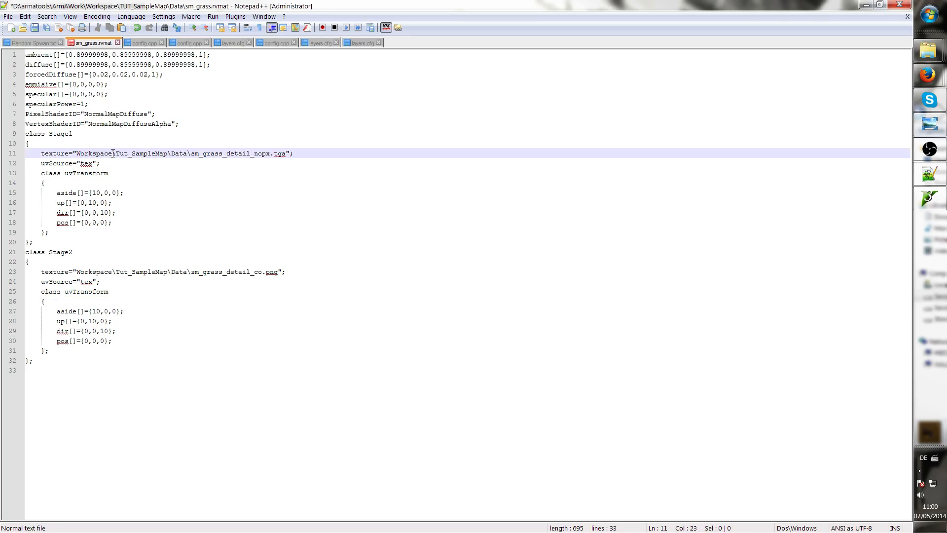
mouse_move(927, 49)
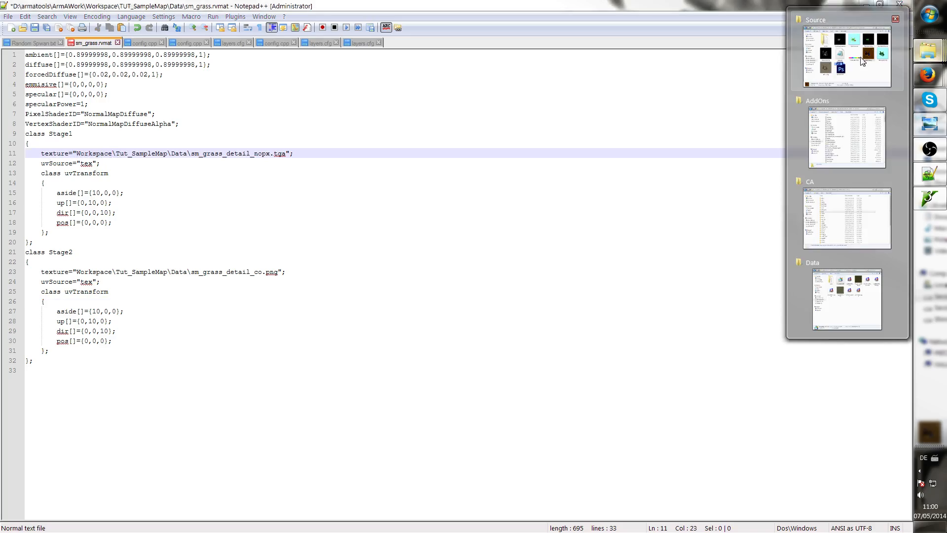
mouse_move(862, 61)
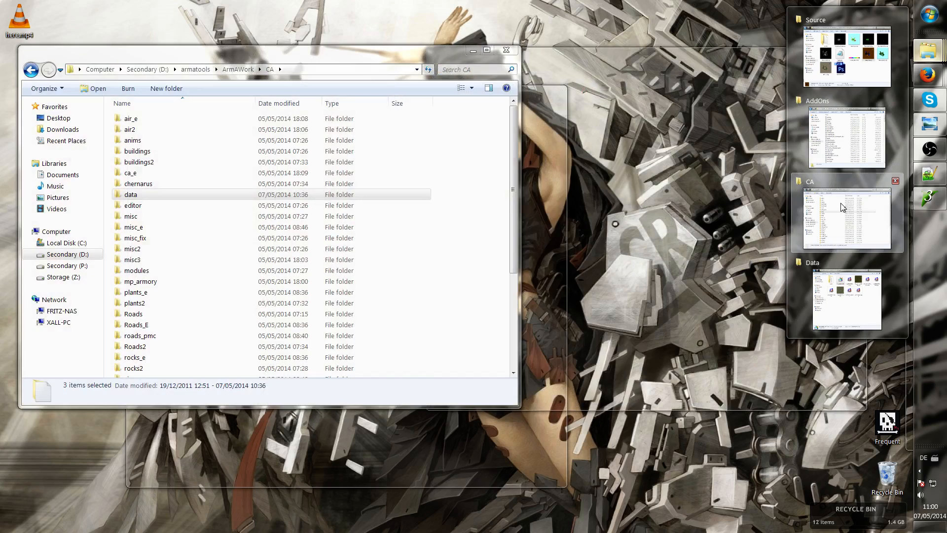
left_click(842, 208)
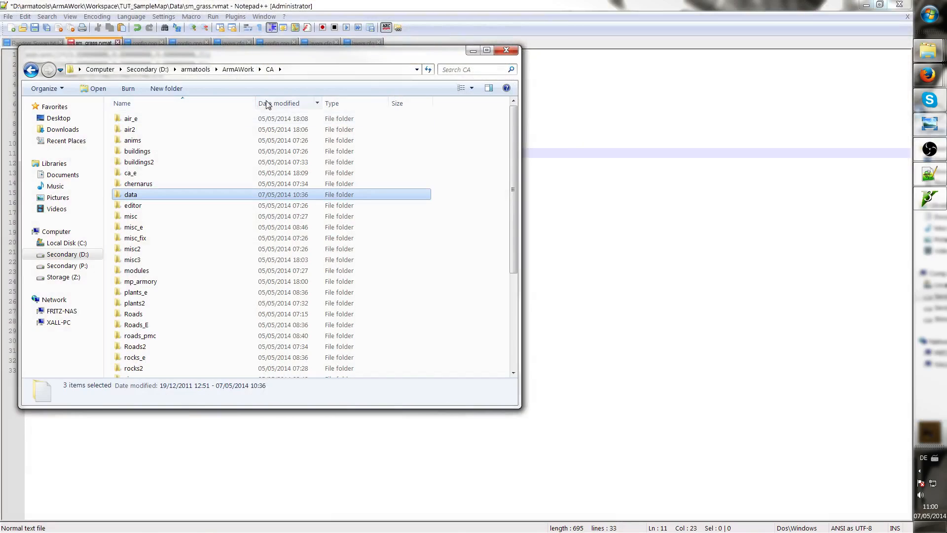
left_click(239, 70)
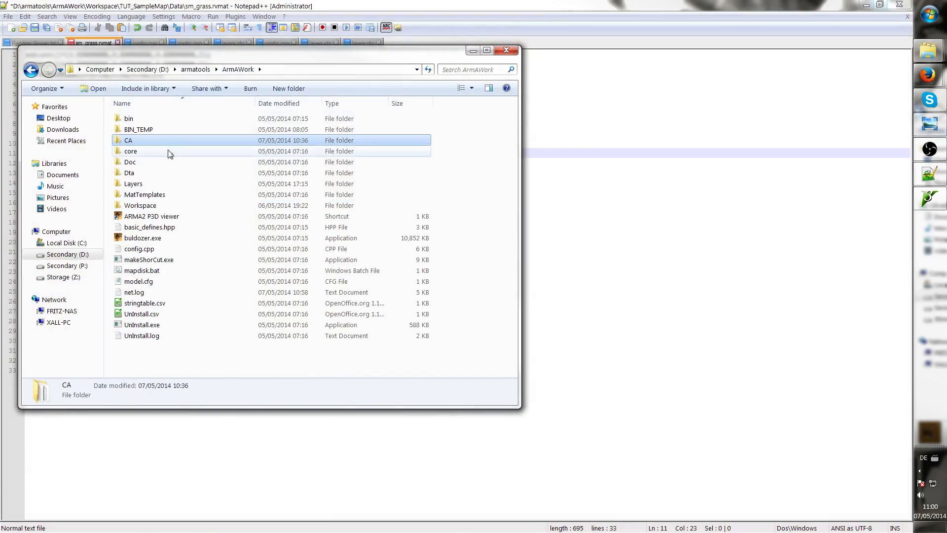
double_click(226, 205)
left_click_drag(270, 57, 600, 98)
left_click(490, 249)
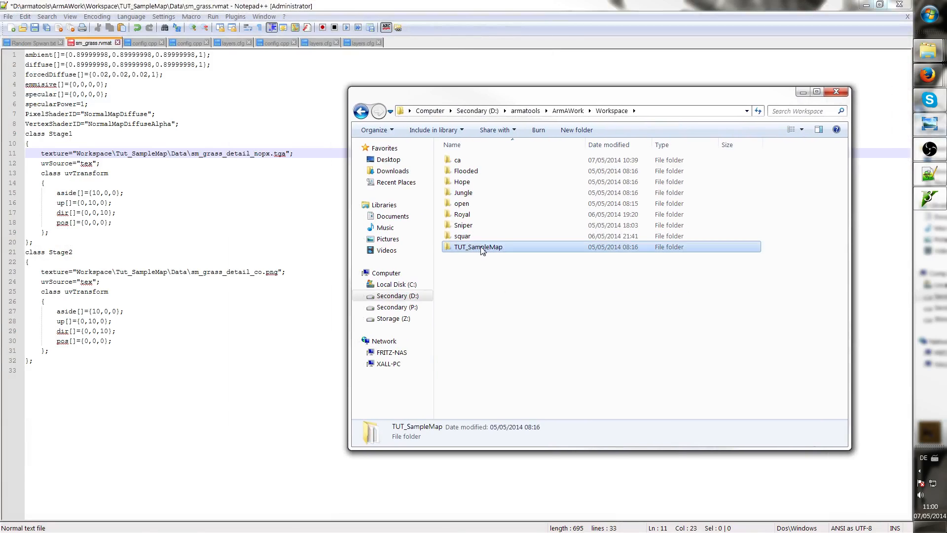
double_click(492, 252)
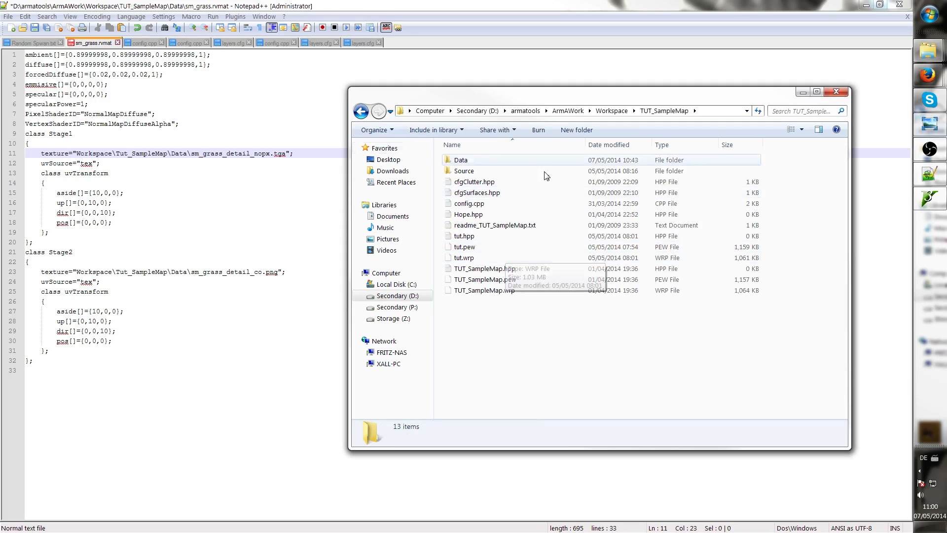
left_click(473, 204)
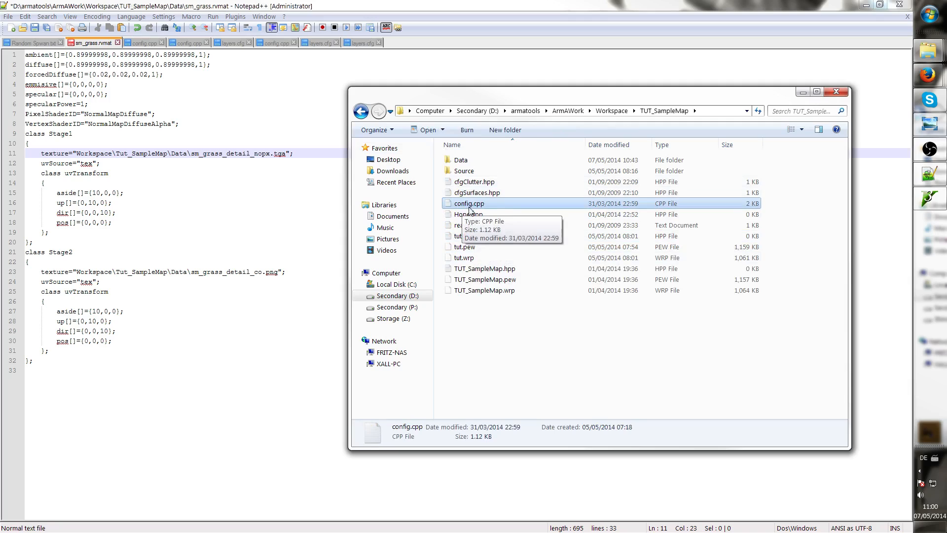
right_click(472, 206)
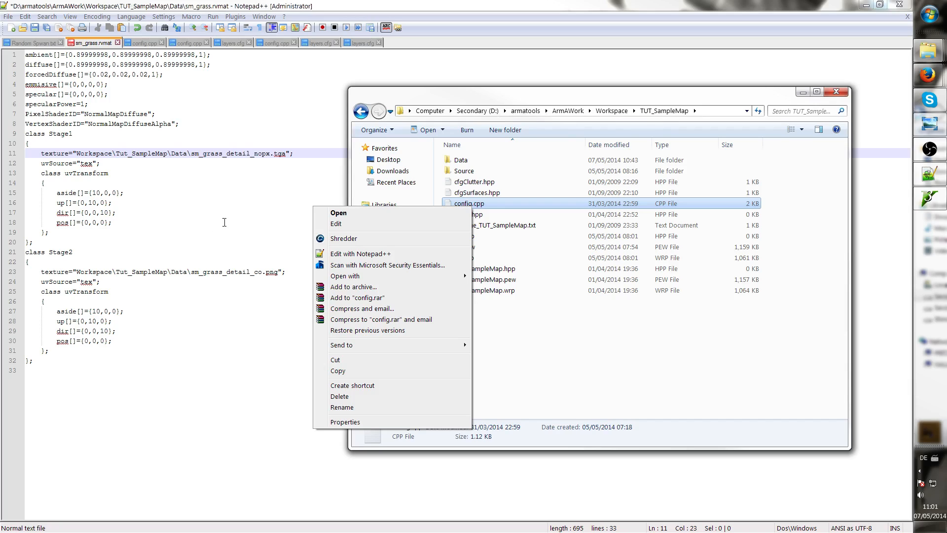
left_click(370, 255)
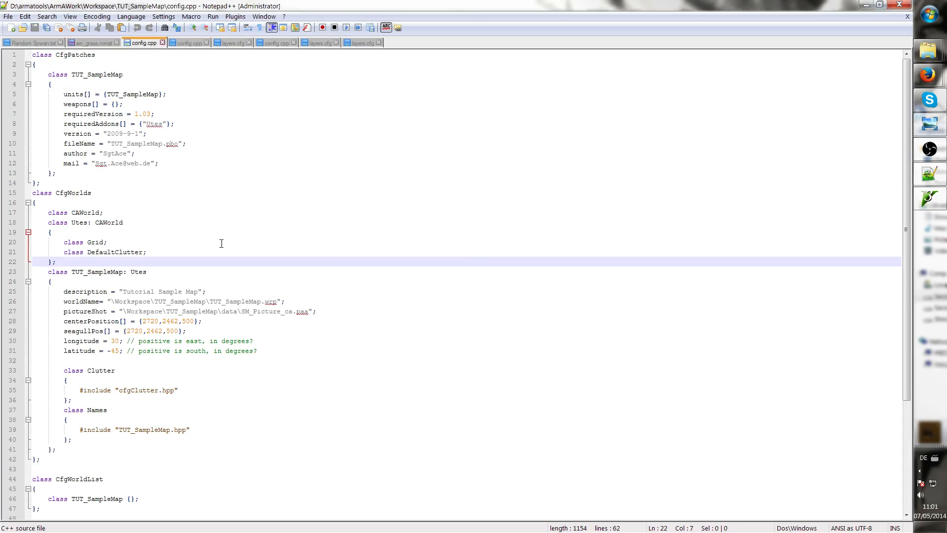
Remove the leading backslash from the worldName and pictureShot paths in config.cpp
double_click(135, 302)
scroll(232, 295, "down", 5)
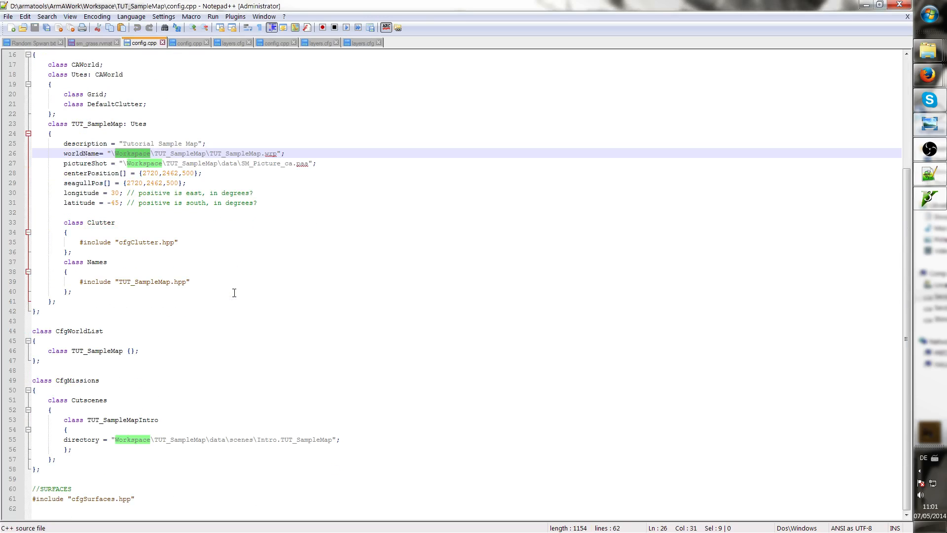
scroll(195, 357, "up", 5)
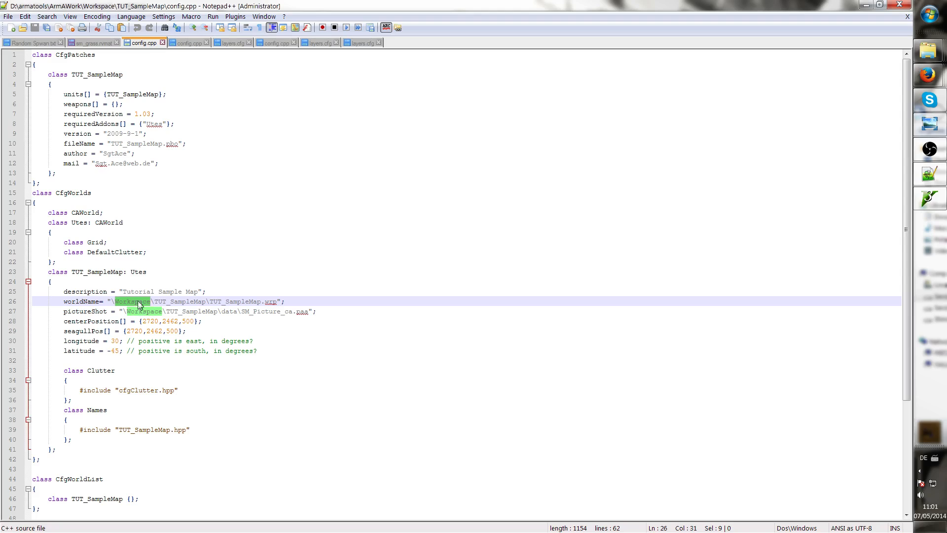
left_click(114, 303)
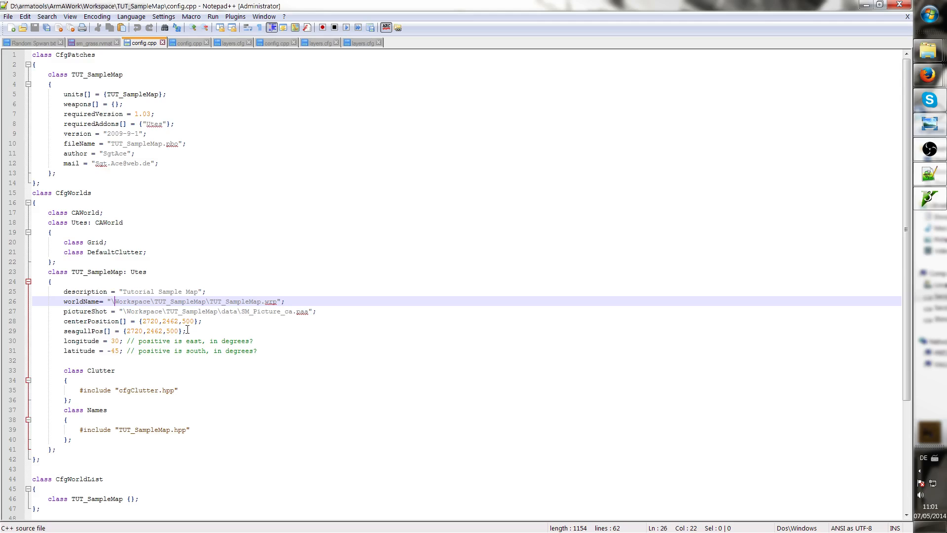
scroll(187, 329, "down", 5)
scroll(187, 329, "up", 3)
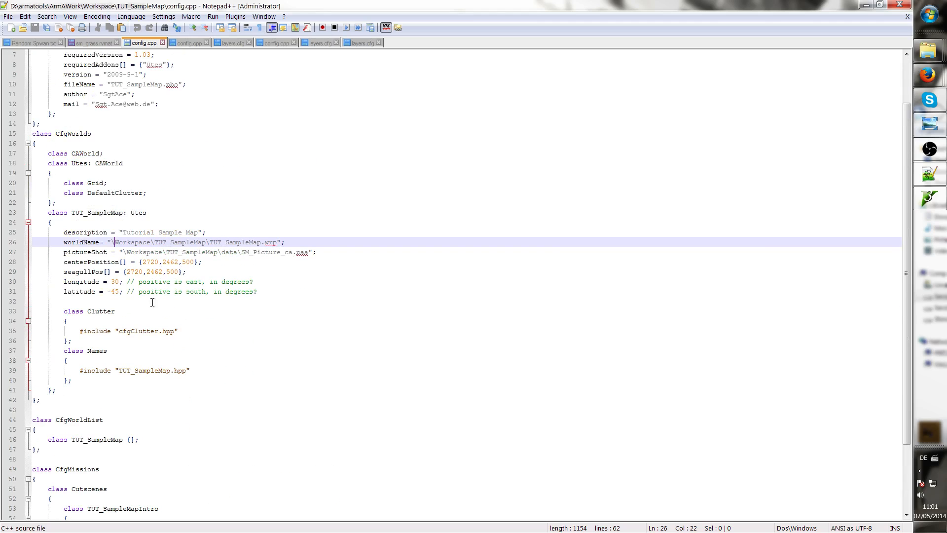
key("BackSpace")
left_click(123, 252)
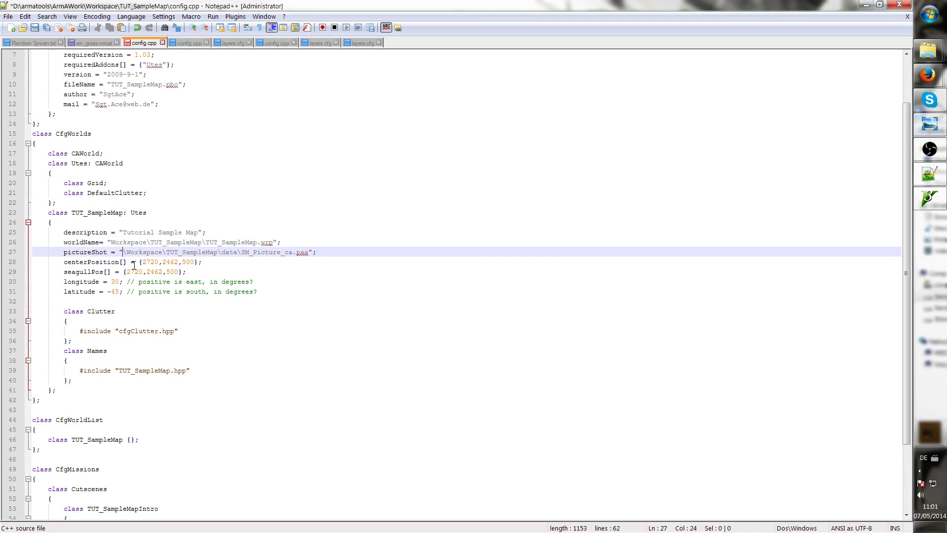
key("BackSpace")
Compare the Workspace path prefixes of the worldName, pictureShot and cutscene directory entries
scroll(133, 296, "down", 3)
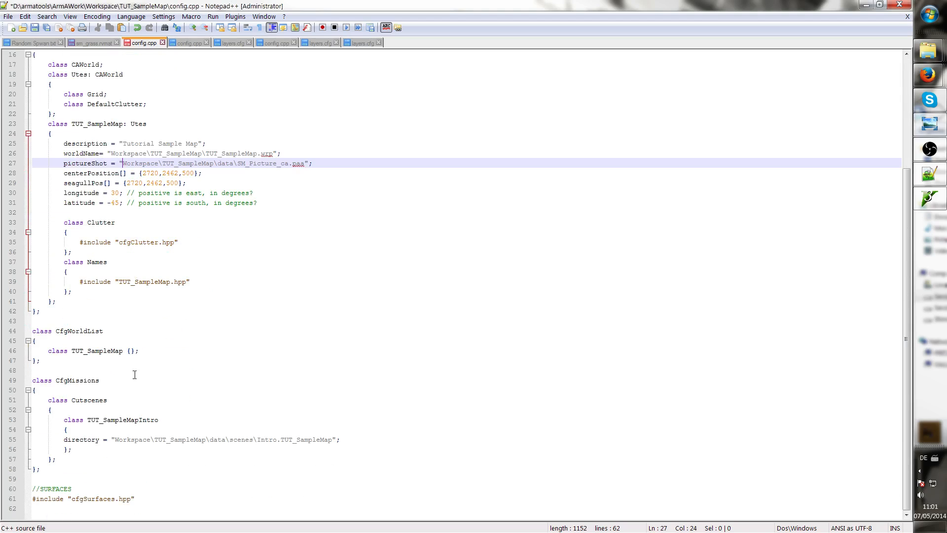
double_click(133, 439)
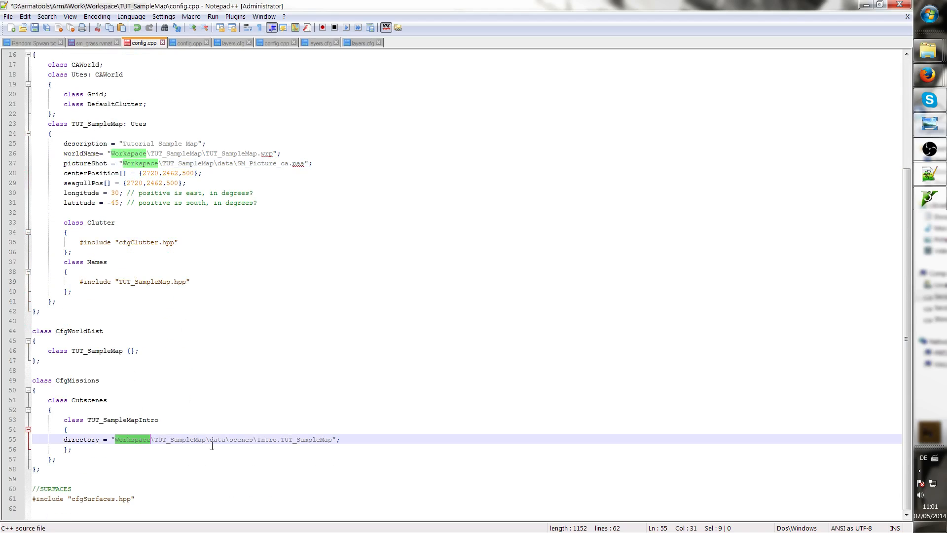
scroll(161, 415, "up", 5)
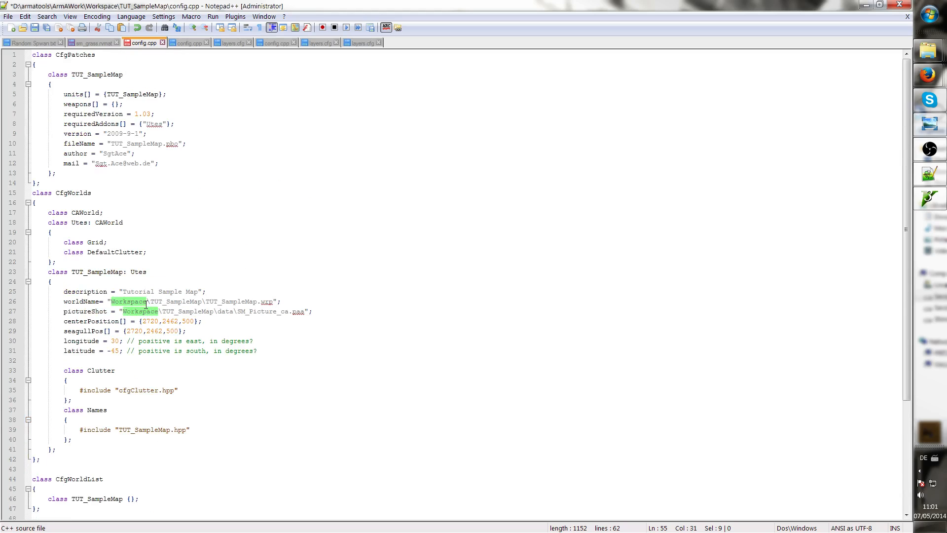
left_click(172, 311)
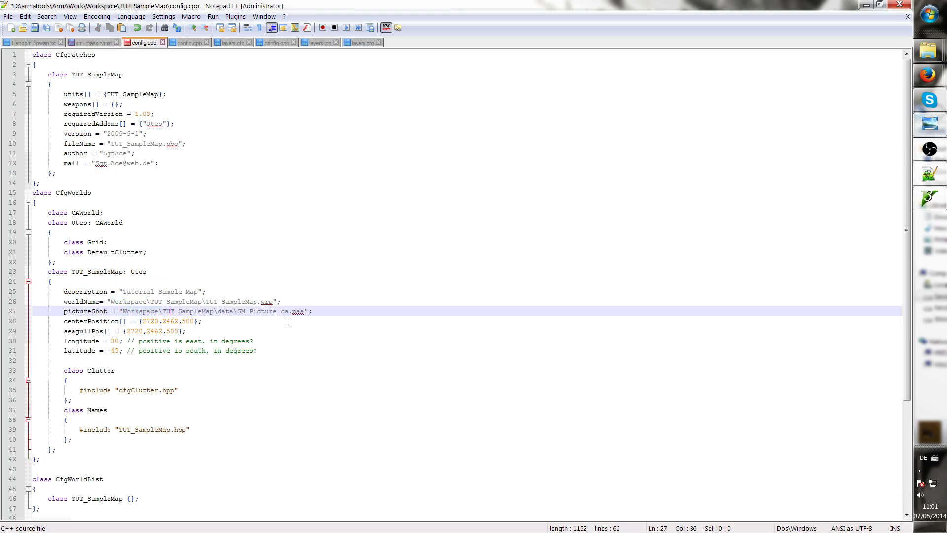
scroll(289, 323, "down", 5)
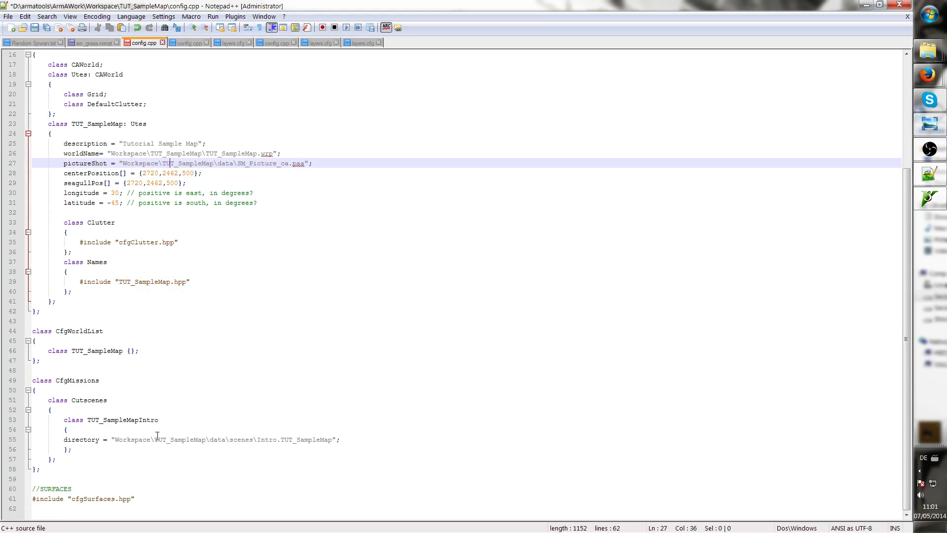
double_click(130, 439)
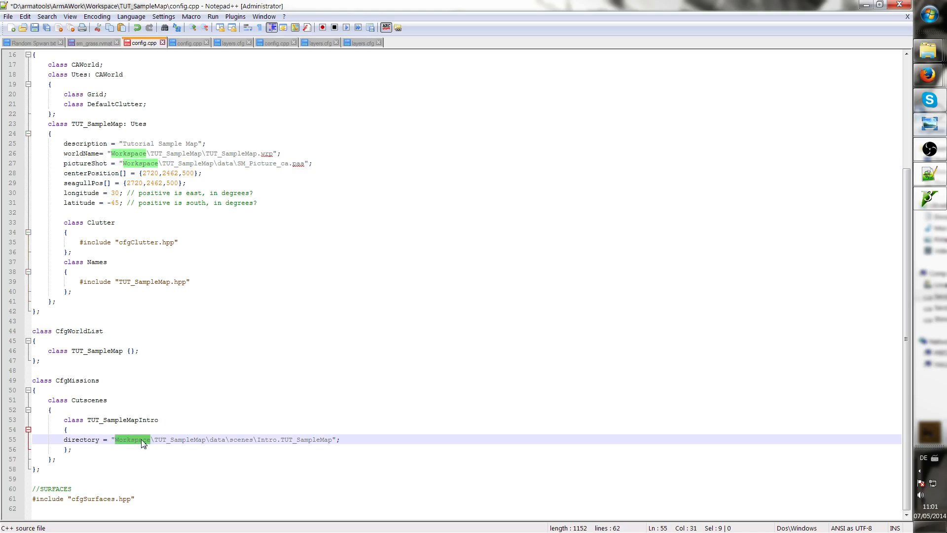
left_click(187, 437)
scroll(187, 438, "up", 5)
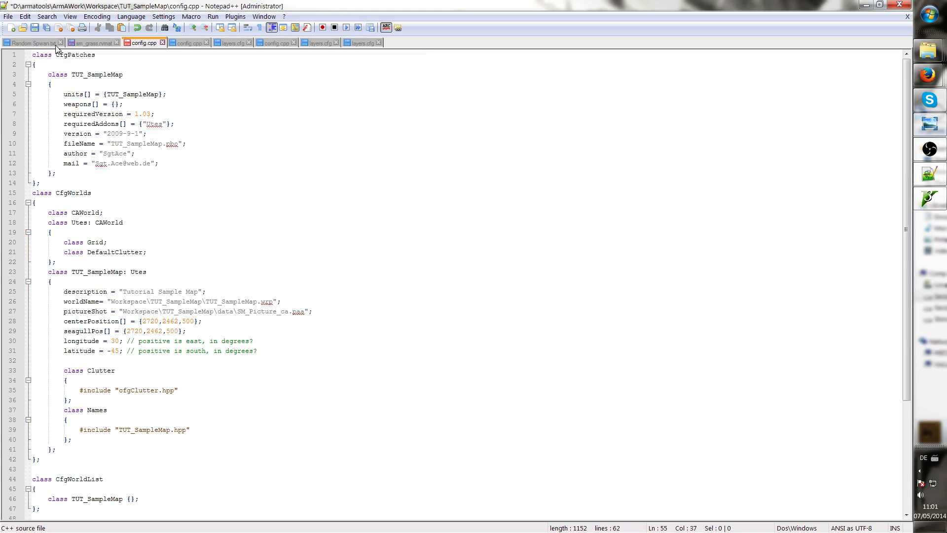
Save the edited config.cpp file
left_click(46, 28)
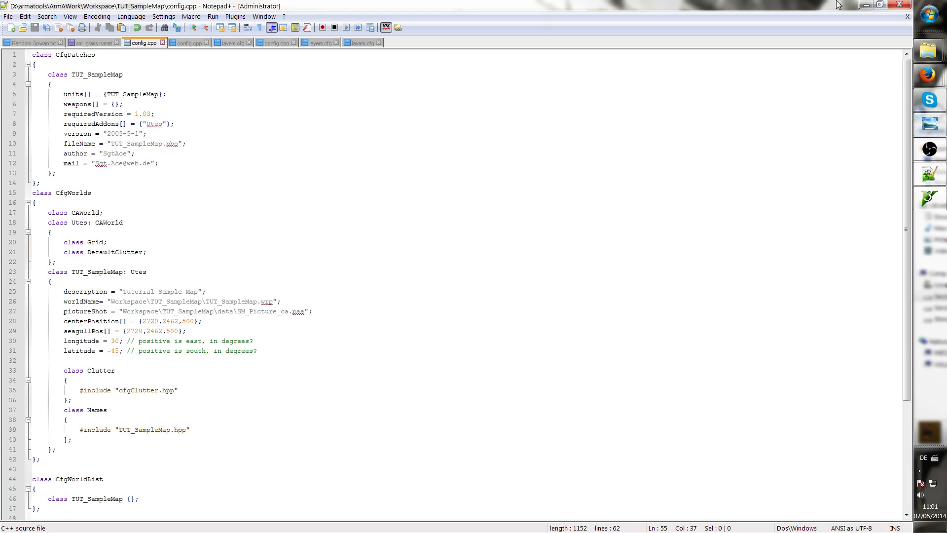
left_click(866, 5)
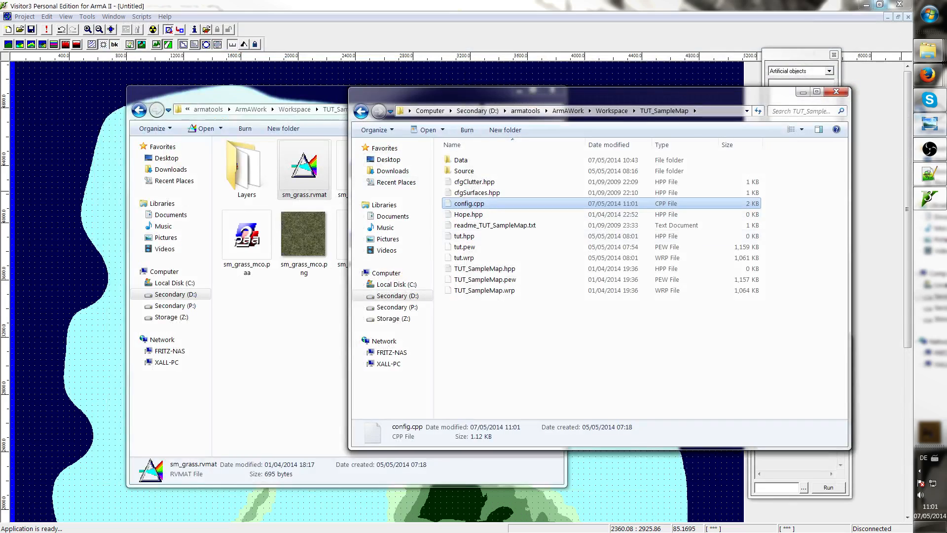
left_click(929, 198)
left_click(929, 174)
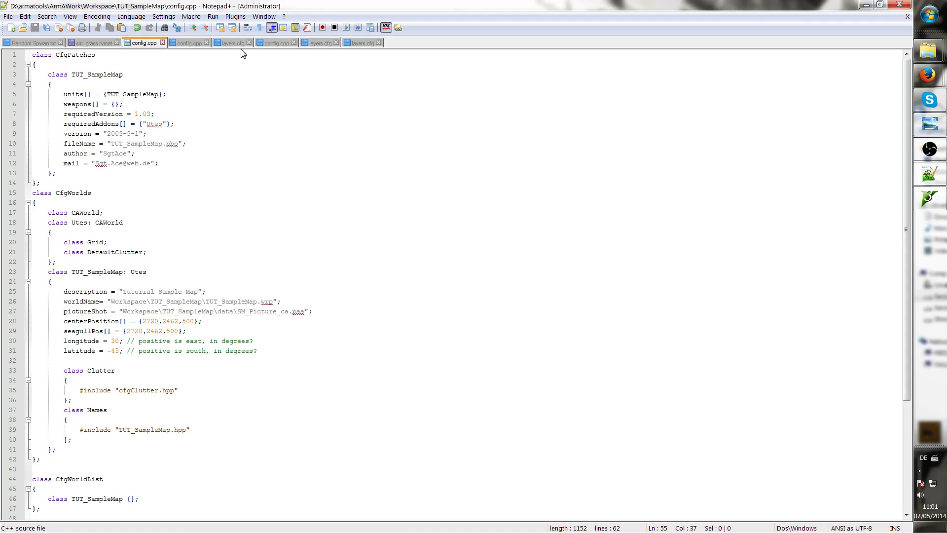
Save the edited sm_grass.rvmat file and minimize the editor
left_click(75, 43)
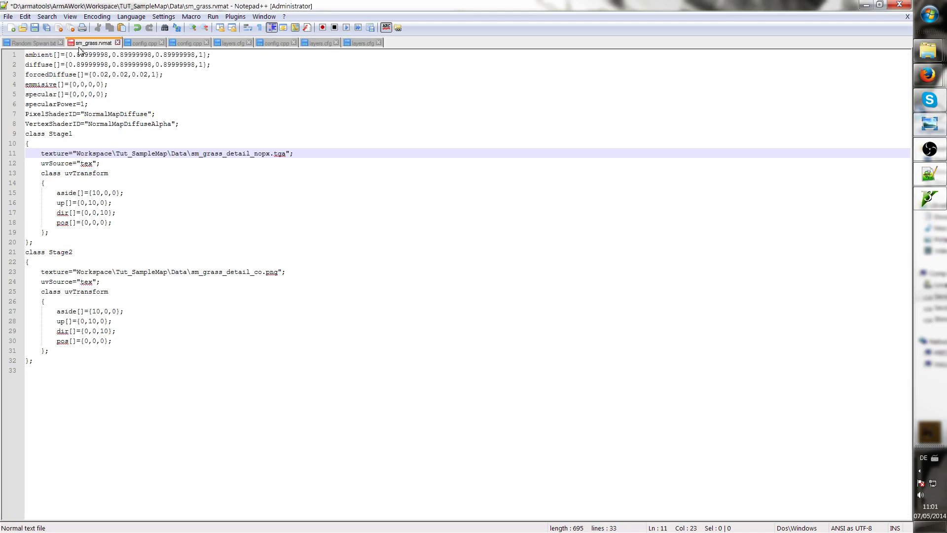
left_click(35, 29)
left_click(866, 4)
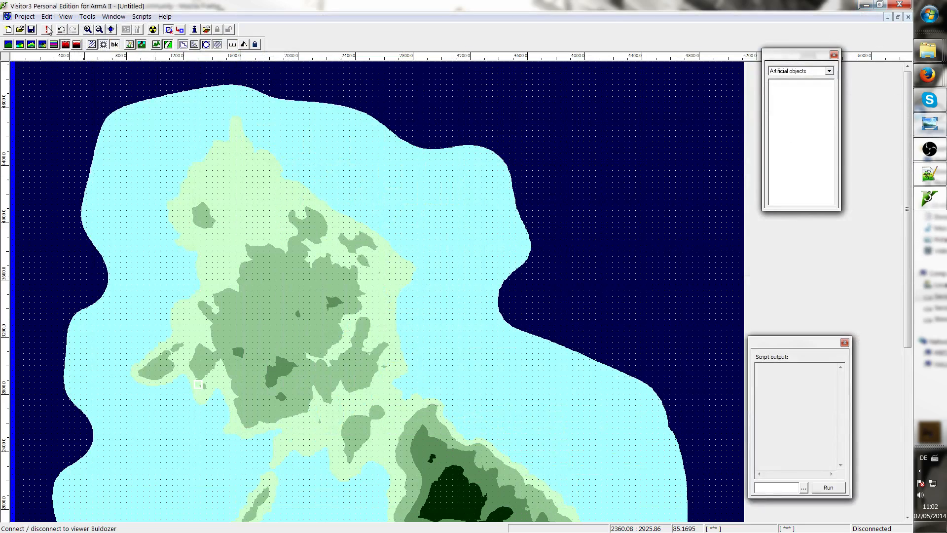
Connect Visitor to Buldozer and dismiss the texture loading error message
left_click(47, 30)
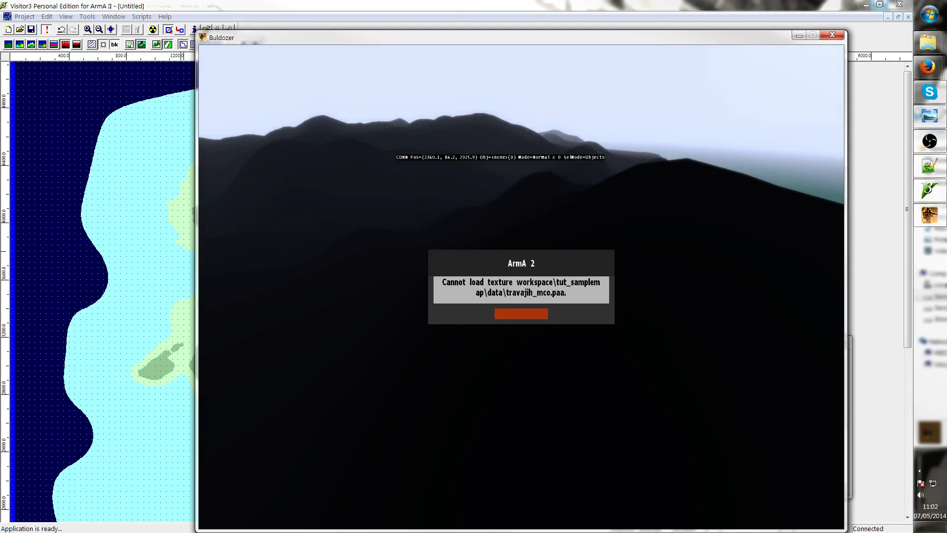
key("Return")
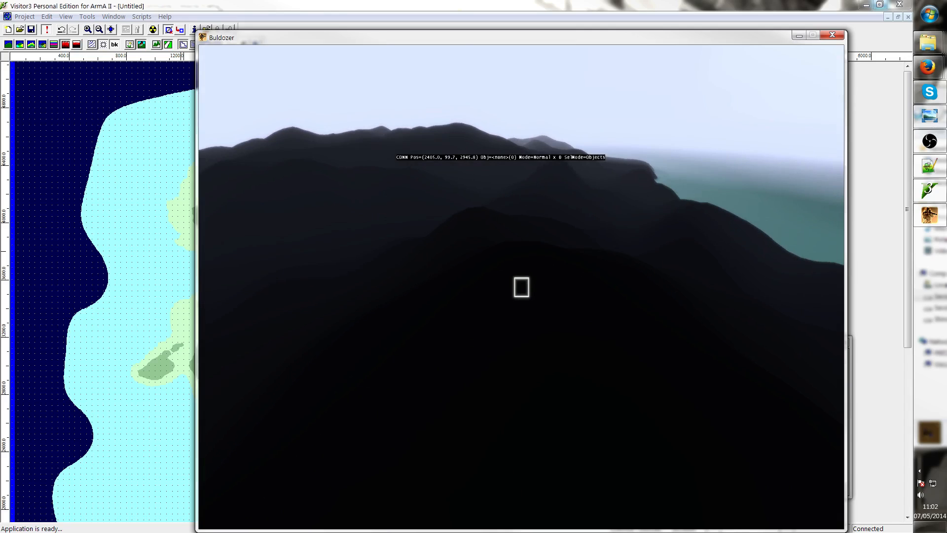
key("alt+Tab")
Save the project as TUT_SampleMap.pew in the TUT_SampleMap folder, replacing the existing file
left_click(31, 19)
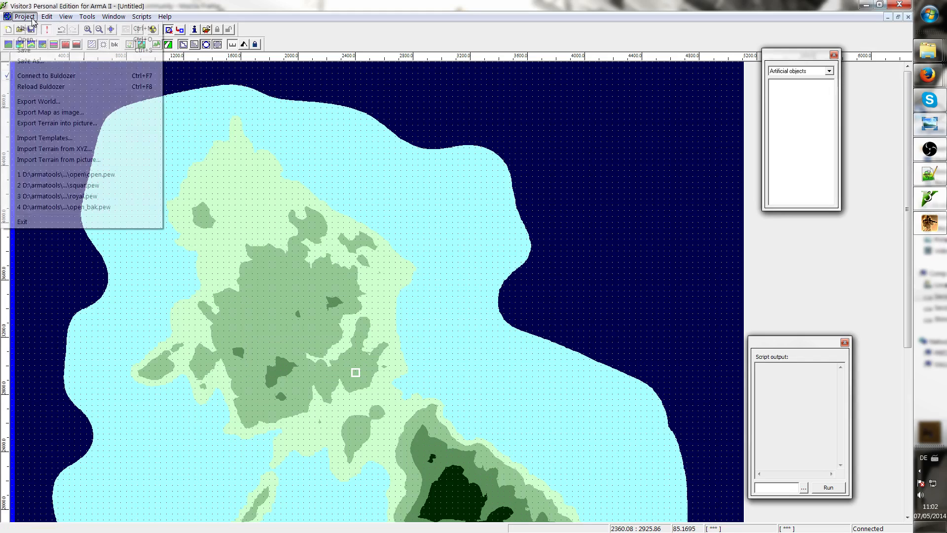
left_click(36, 59)
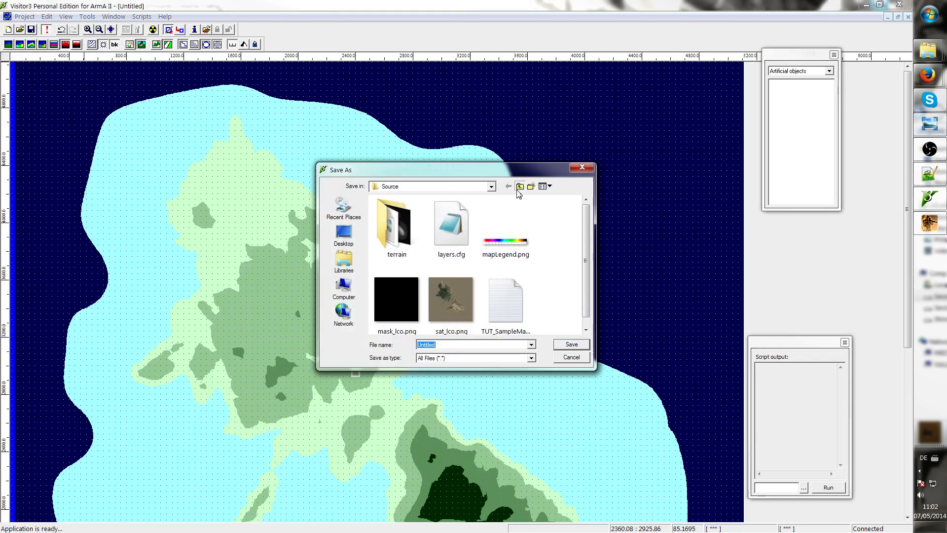
left_click(519, 186)
left_click_drag(430, 179, 283, 188)
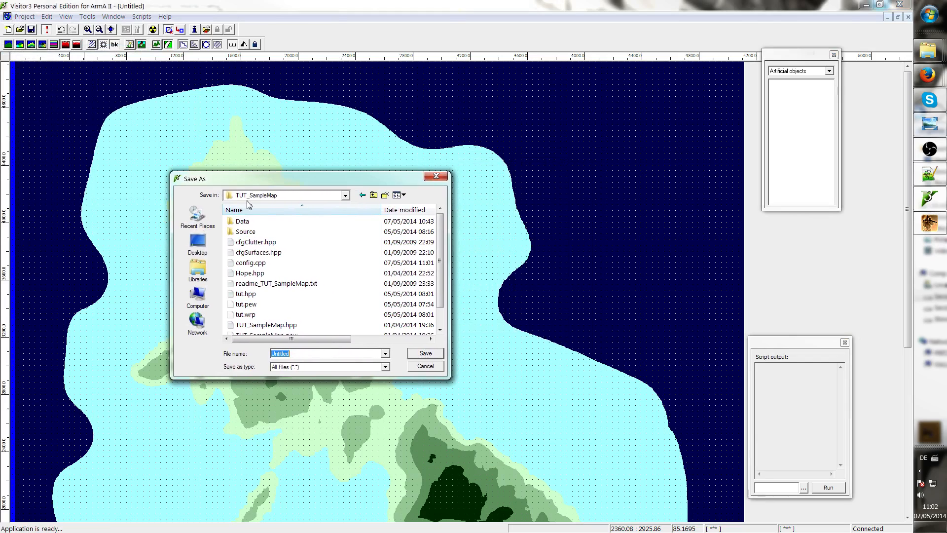
left_click(268, 284)
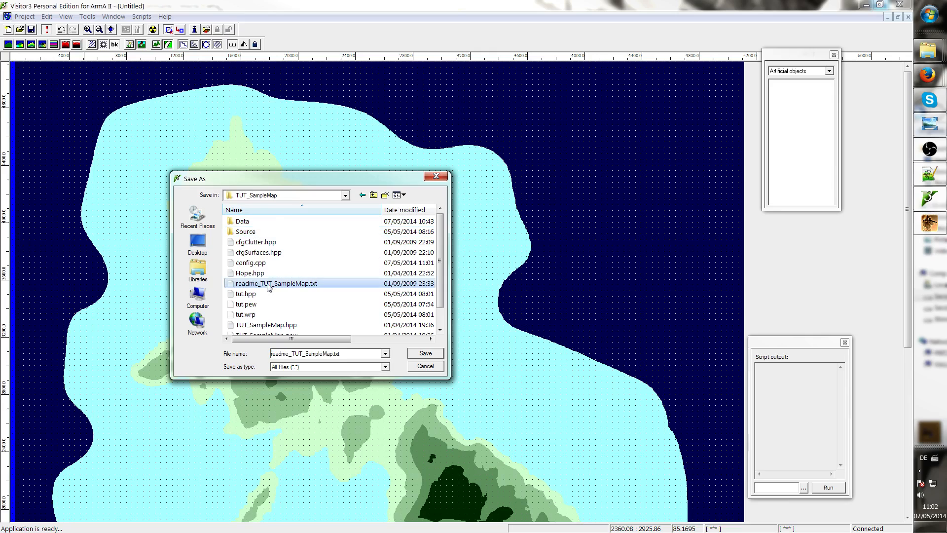
scroll(274, 293, "down", 1)
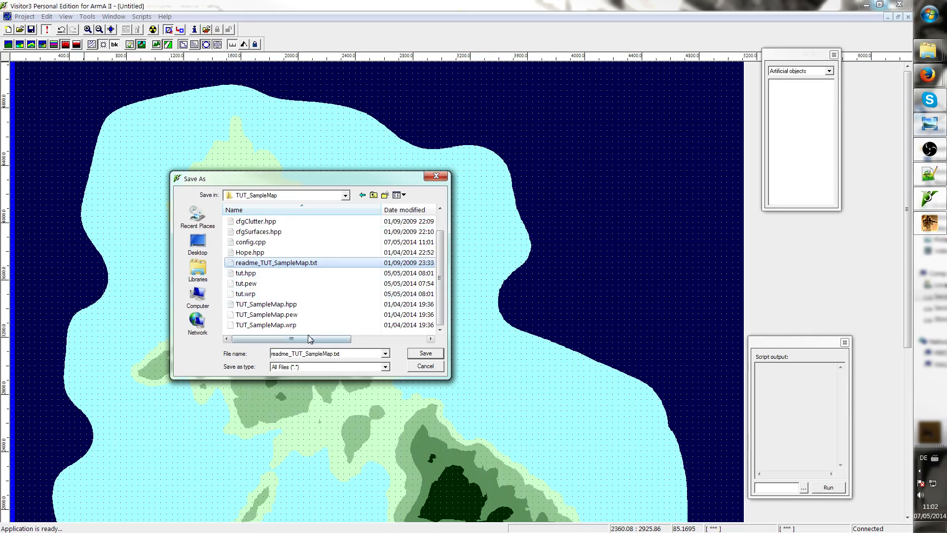
left_click(289, 314)
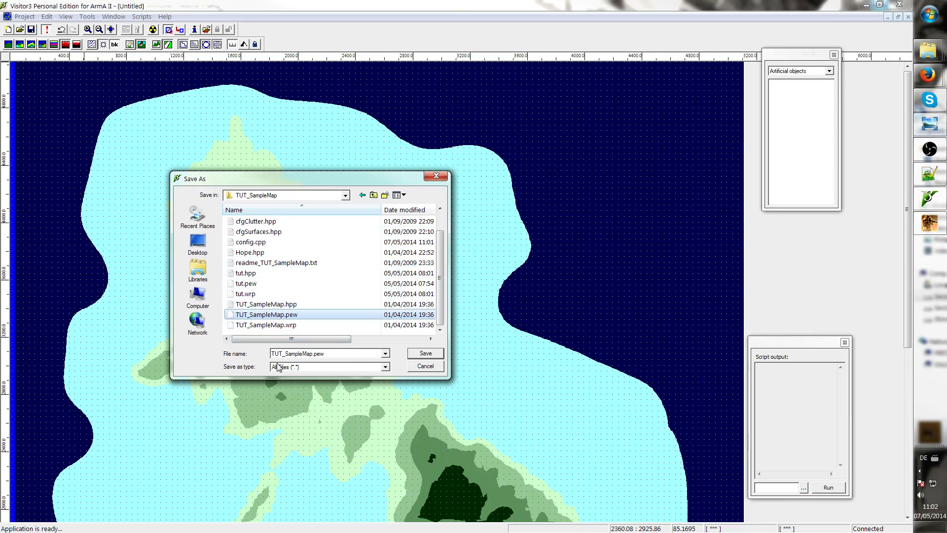
double_click(324, 354)
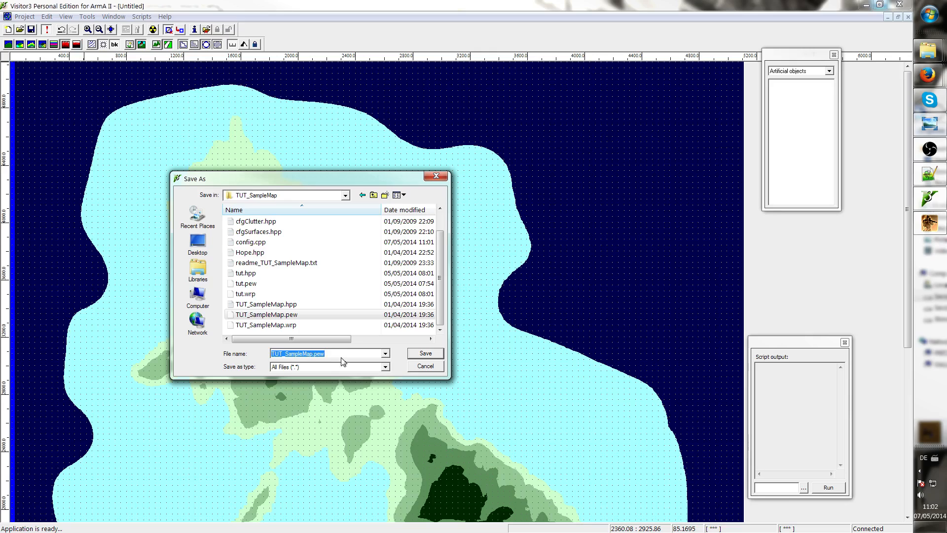
left_click(340, 355)
left_click_drag(328, 358, 316, 360)
left_click(333, 355)
left_click_drag(321, 356, 315, 358)
left_click(334, 355)
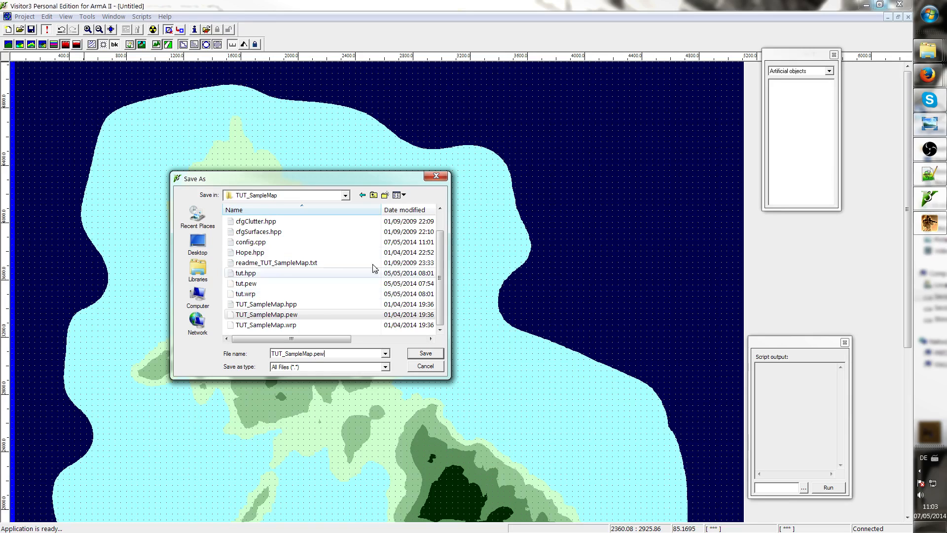
left_click(425, 353)
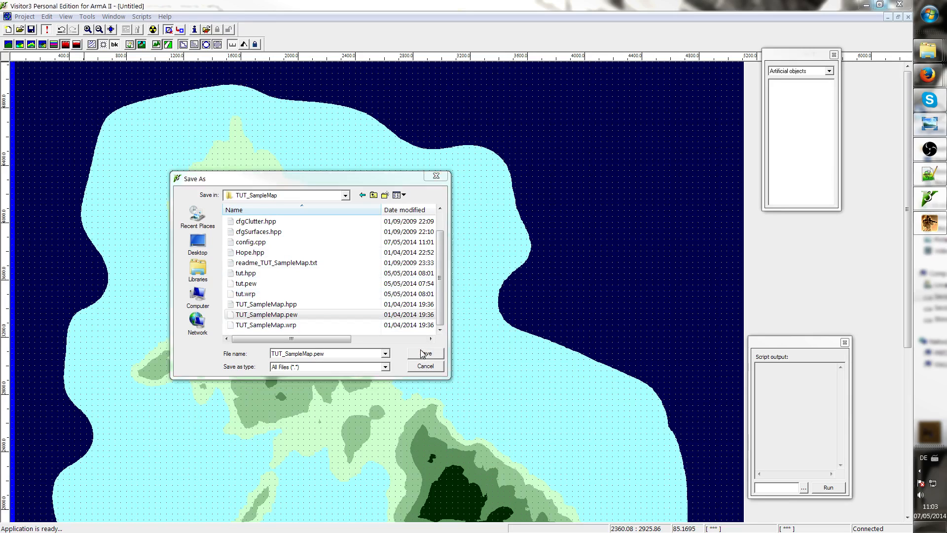
left_click(470, 279)
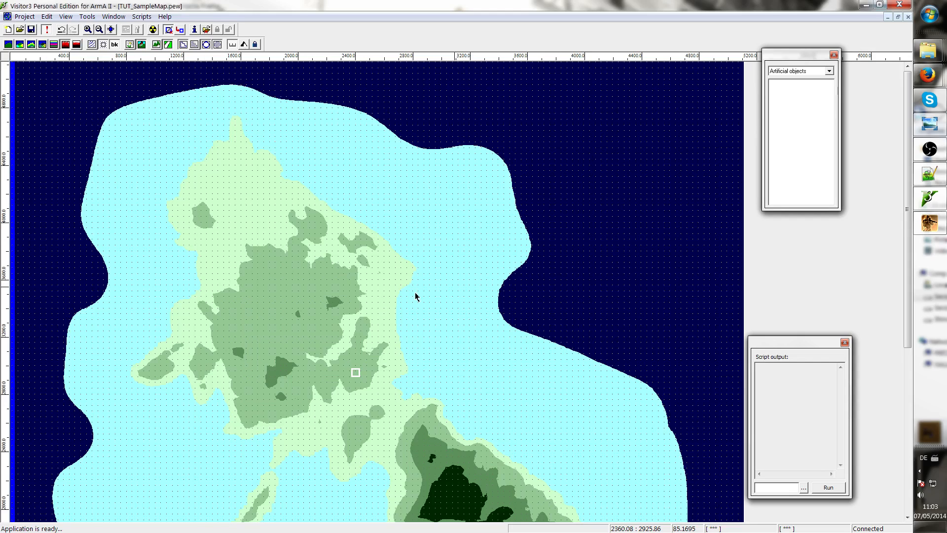
Switch to the Buldozer window to inspect the terrain, then return to Visitor
left_click(929, 223)
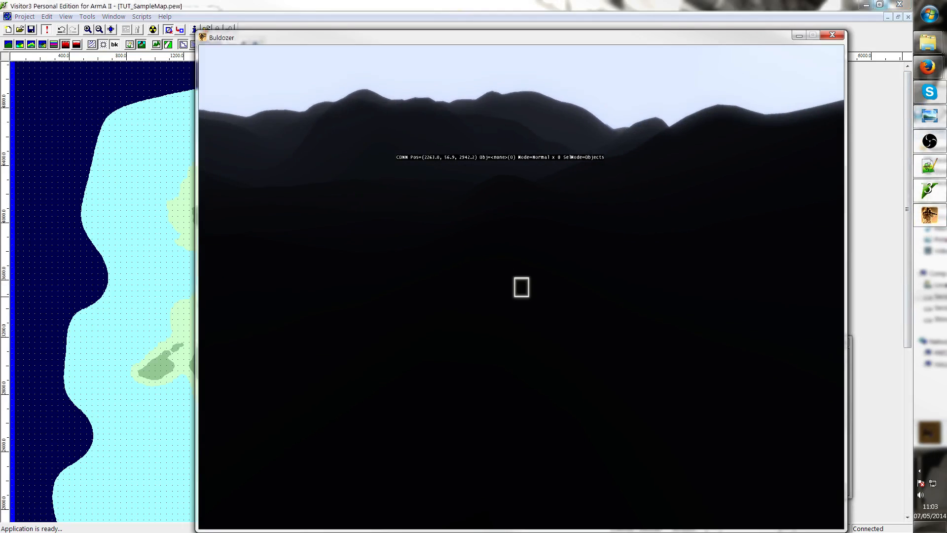
key("w")
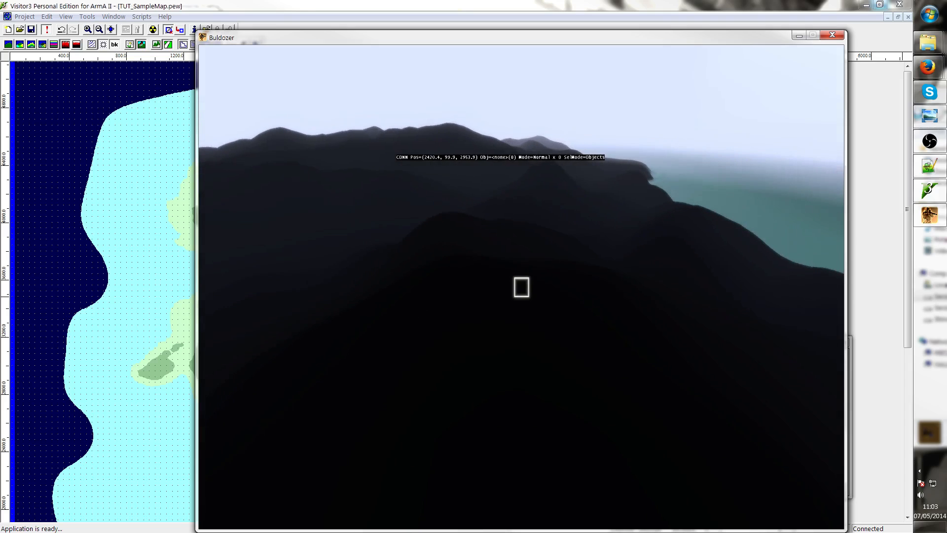
key("alt+Tab")
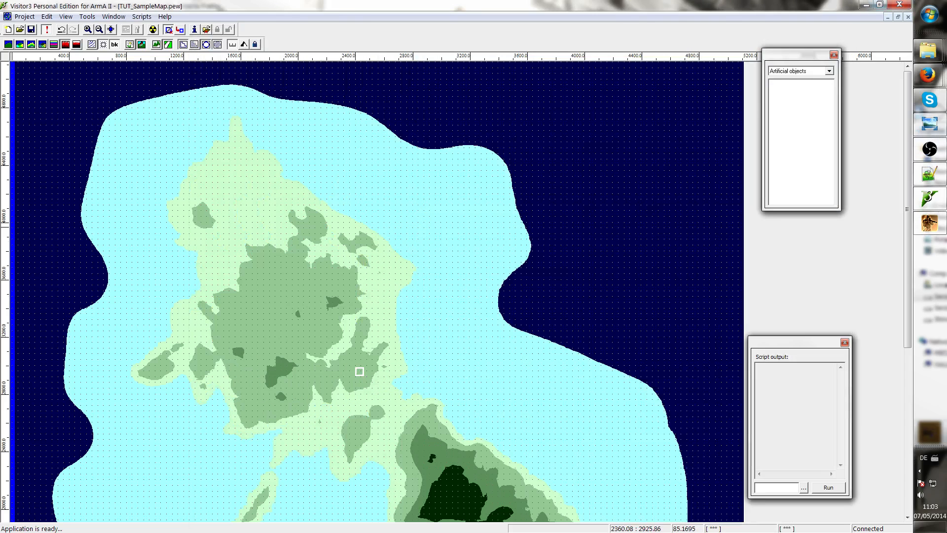
Export the world as TUT_SampleMap.wrp into the TUT_SampleMap folder, replacing the existing file
left_click(24, 17)
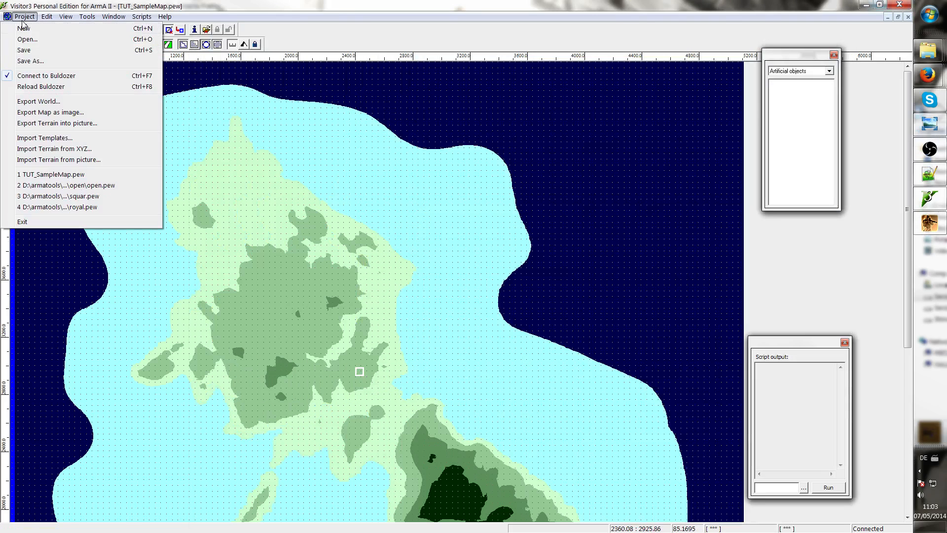
left_click(78, 102)
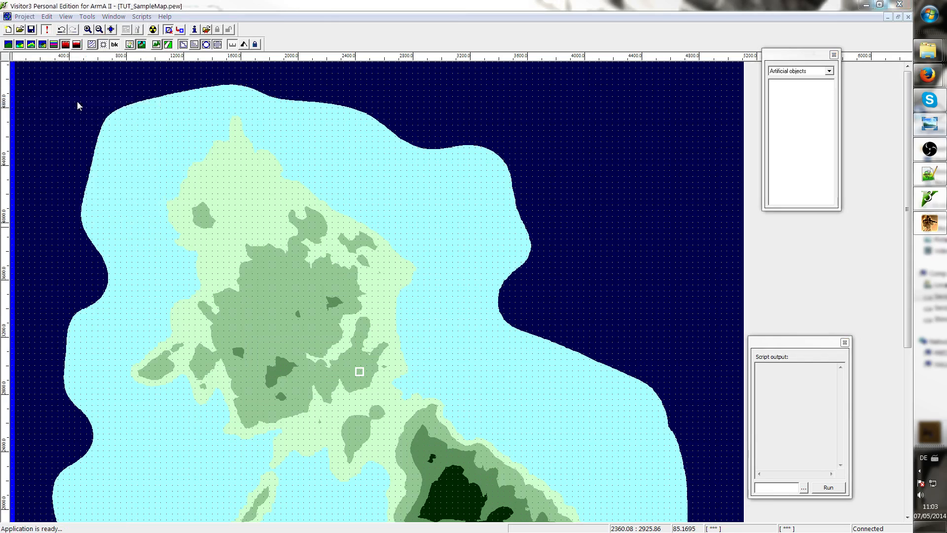
left_click(519, 186)
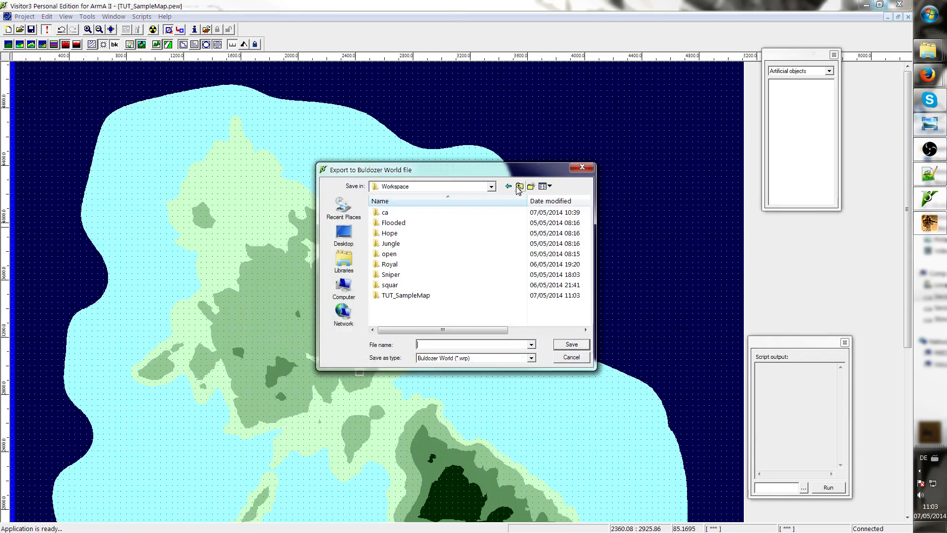
double_click(428, 295)
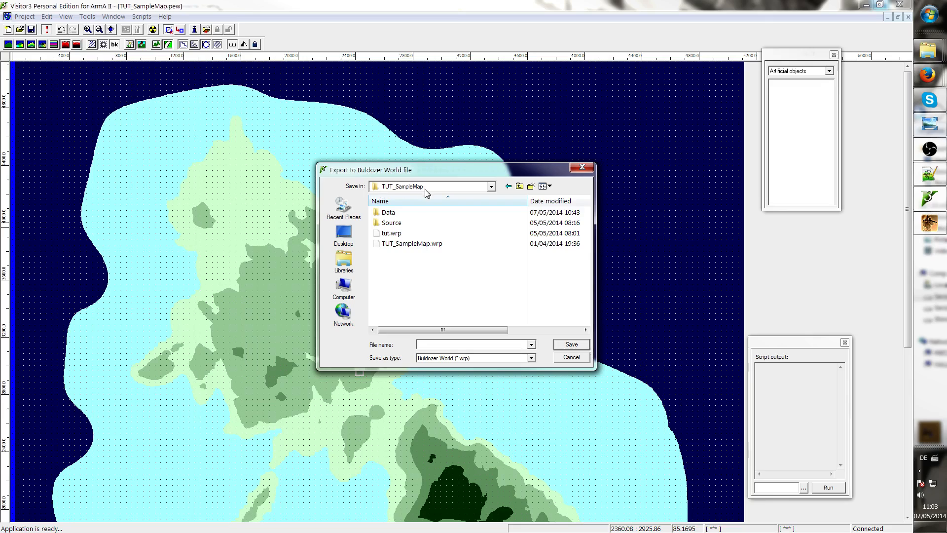
left_click(426, 244)
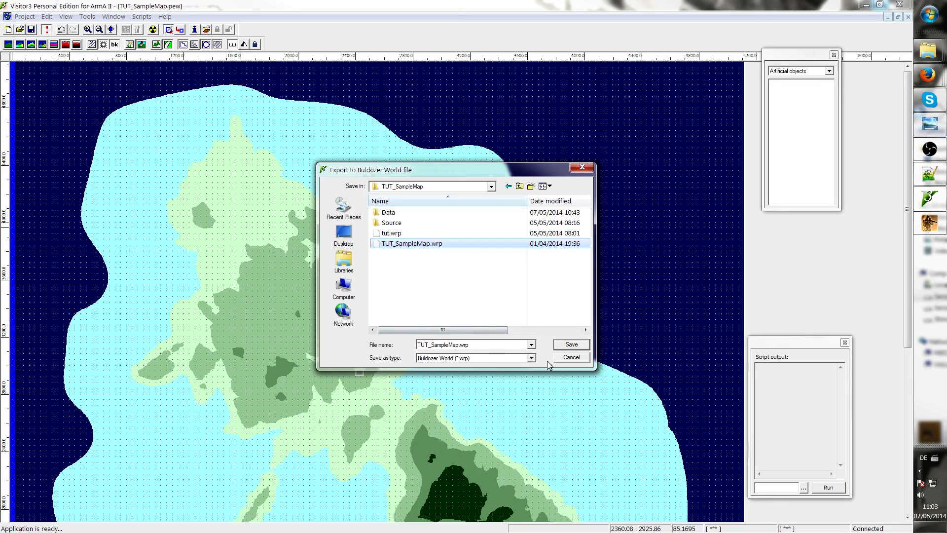
left_click(571, 344)
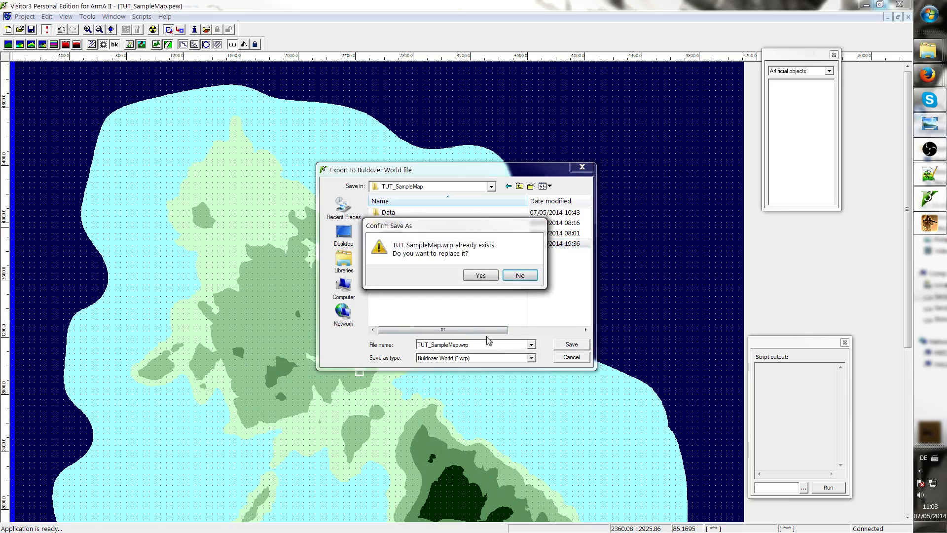
left_click(484, 274)
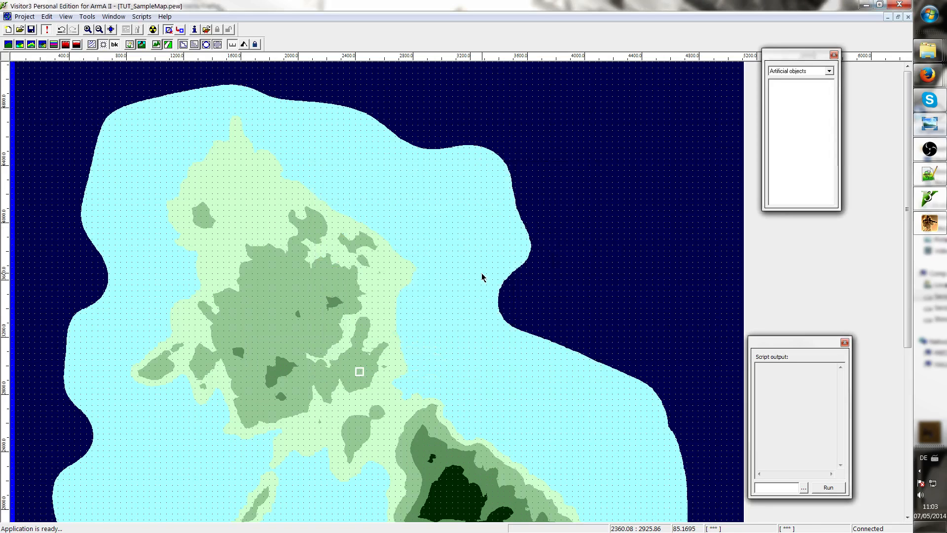
Open a file explorer window and browse to the Arma 2 folder under Program Files (x86) on drive D:
left_click(930, 15)
left_click(894, 168)
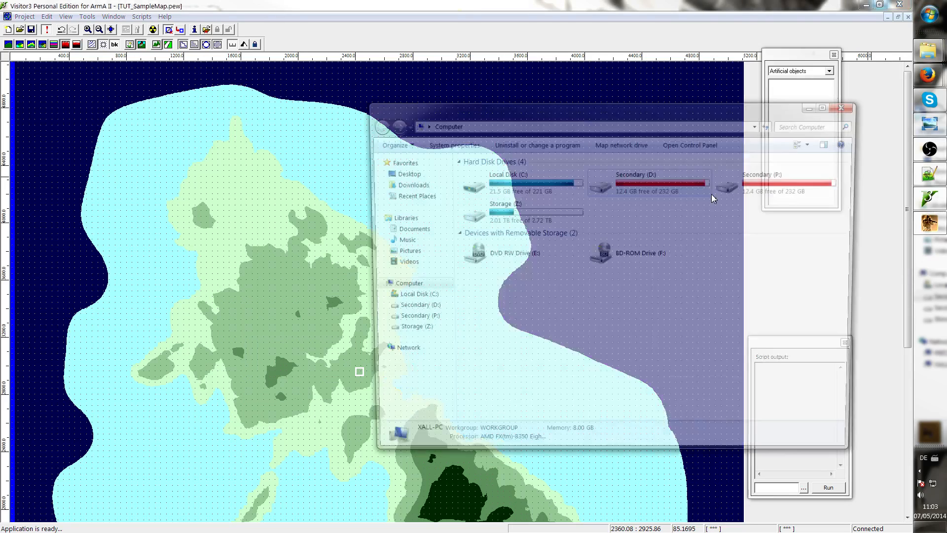
left_click_drag(702, 122, 476, 146)
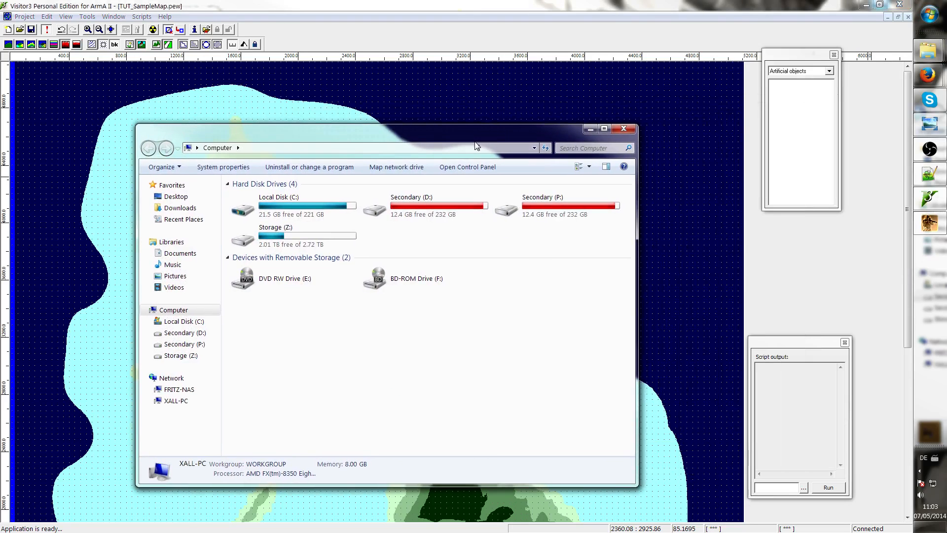
double_click(585, 213)
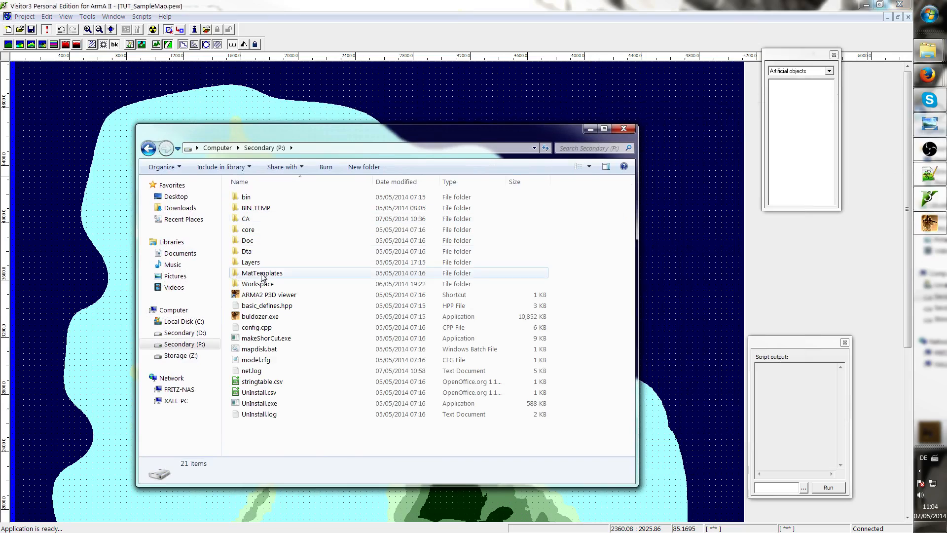
left_click(200, 333)
double_click(454, 218)
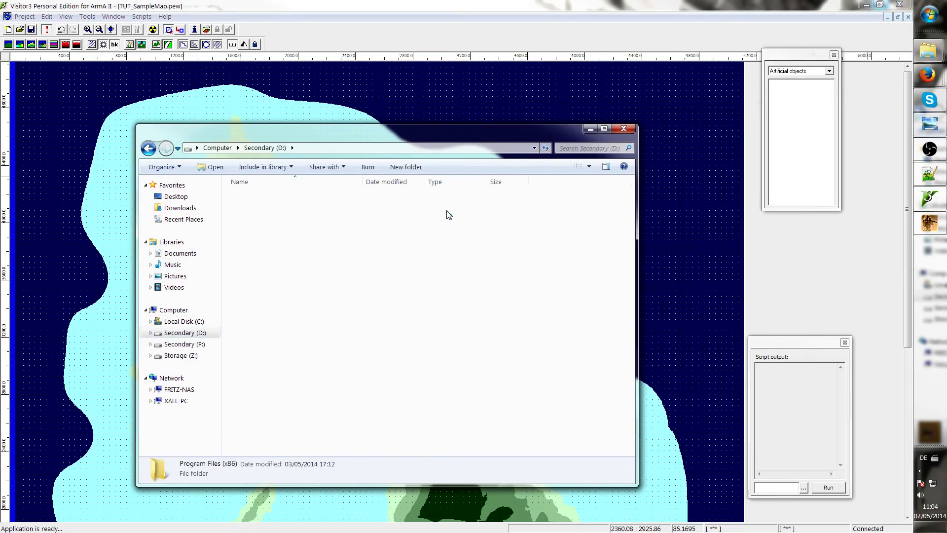
double_click(298, 216)
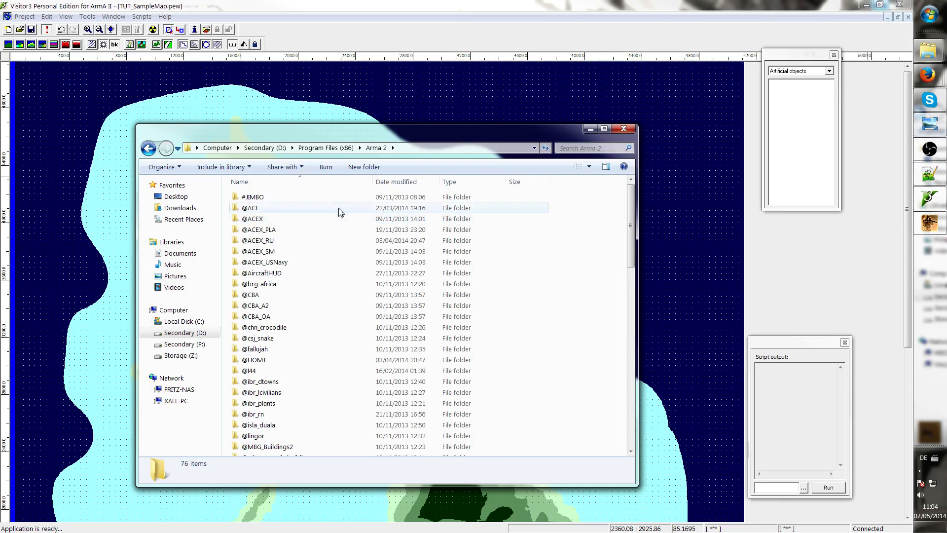
left_click_drag(456, 139, 508, 145)
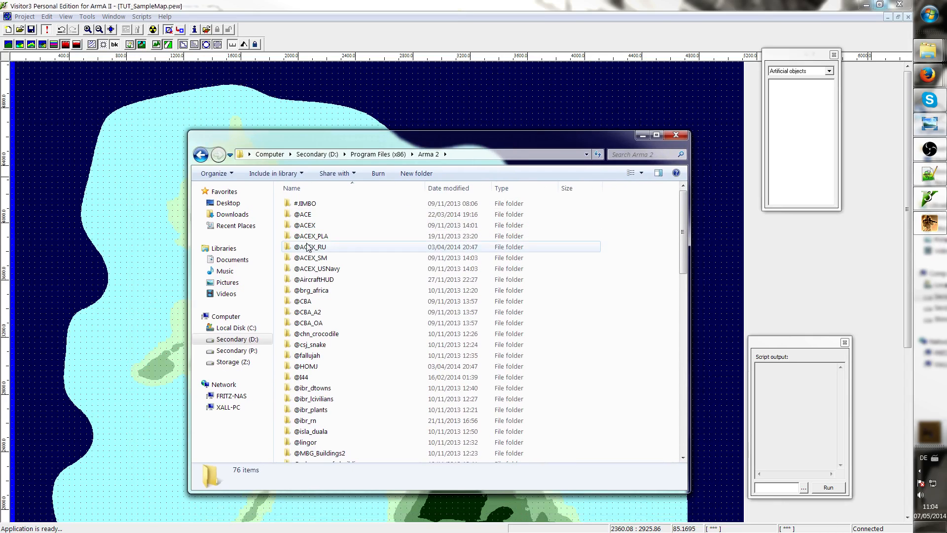
left_click(305, 246)
scroll(339, 327, "down", 1)
scroll(338, 327, "down", 7)
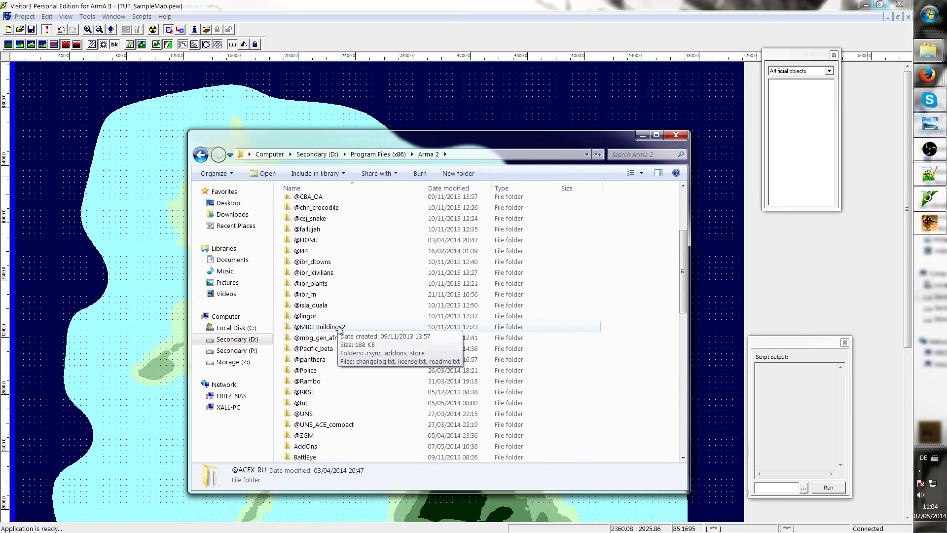
scroll(338, 330, "up", 8)
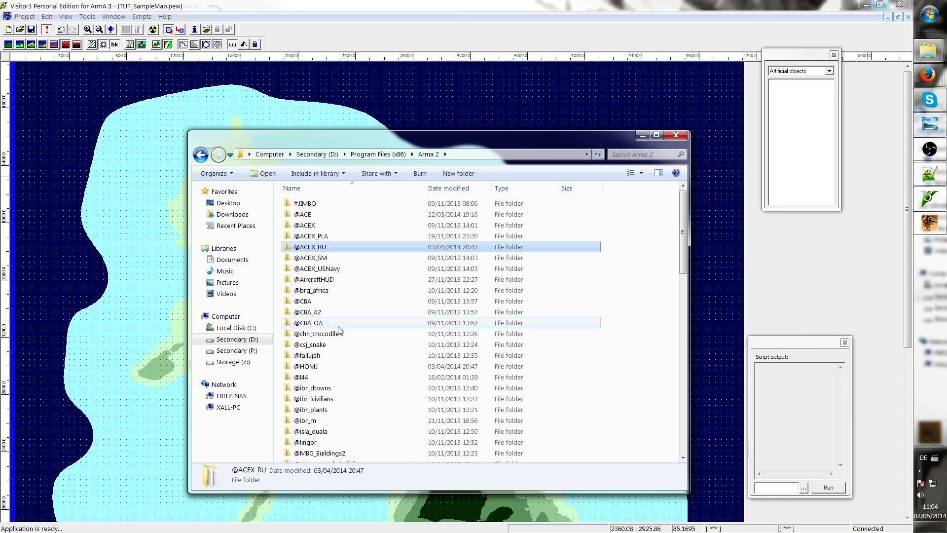
left_click(355, 301)
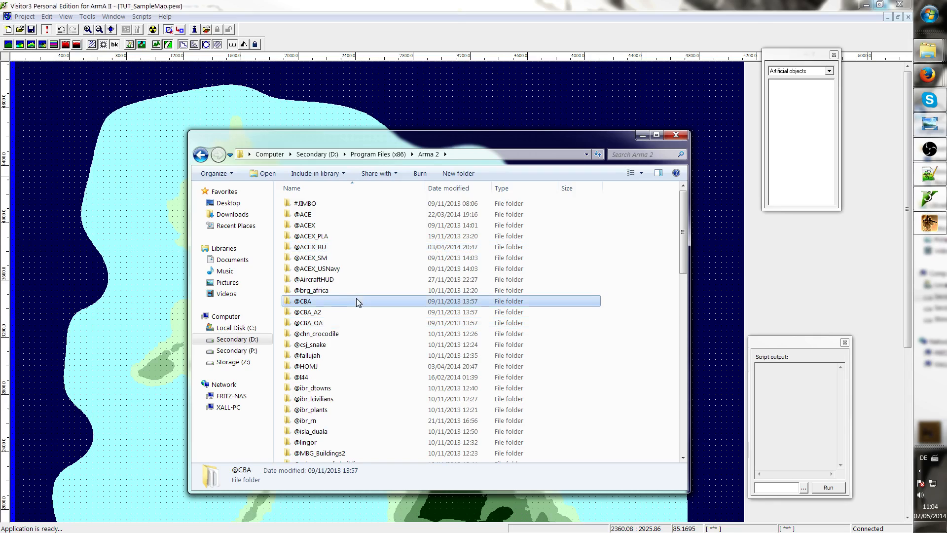
left_click(314, 322)
scroll(314, 323, "down", 8)
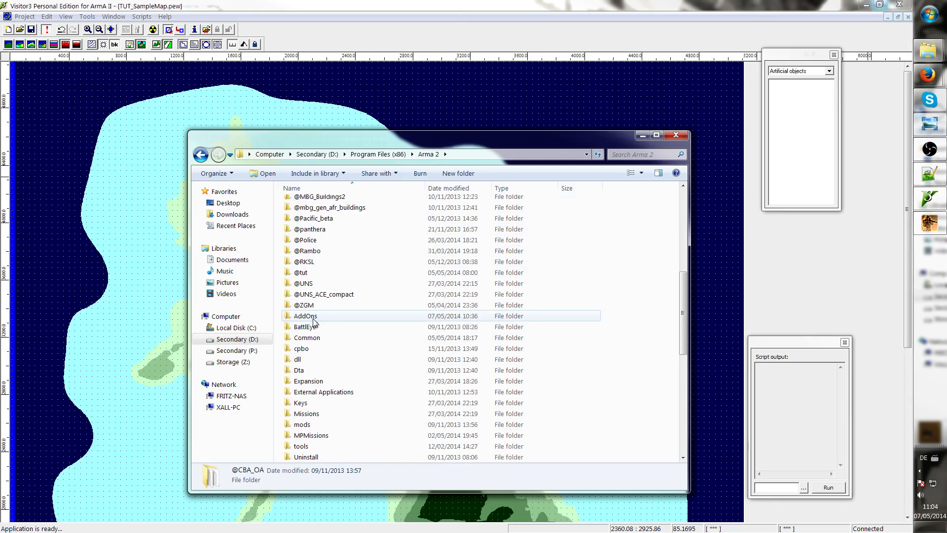
scroll(314, 322, "up", 8)
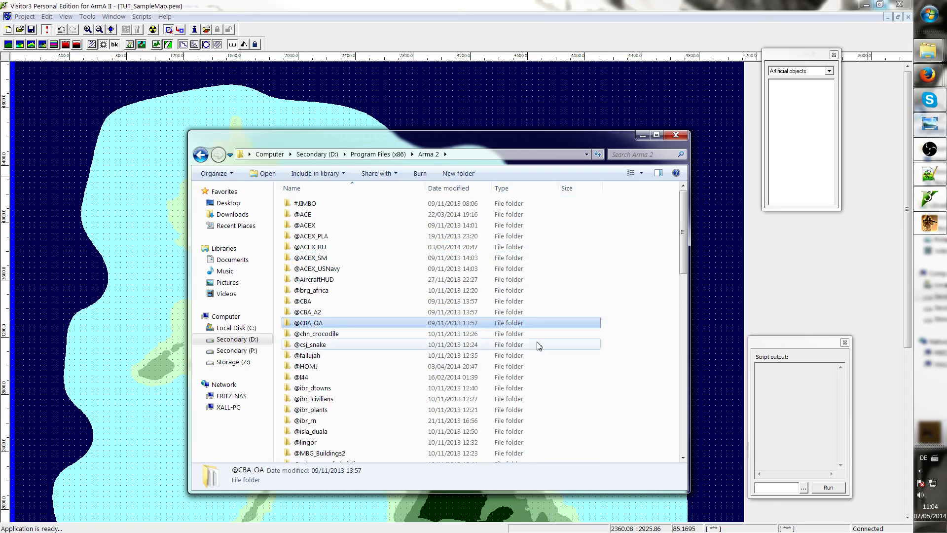
scroll(299, 371, "down", 3)
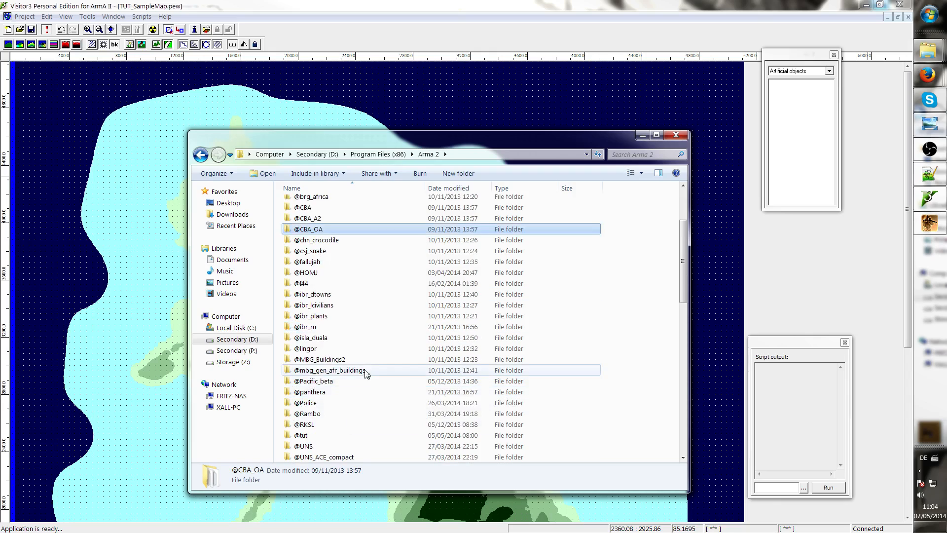
left_click(284, 435)
scroll(306, 429, "down", 2)
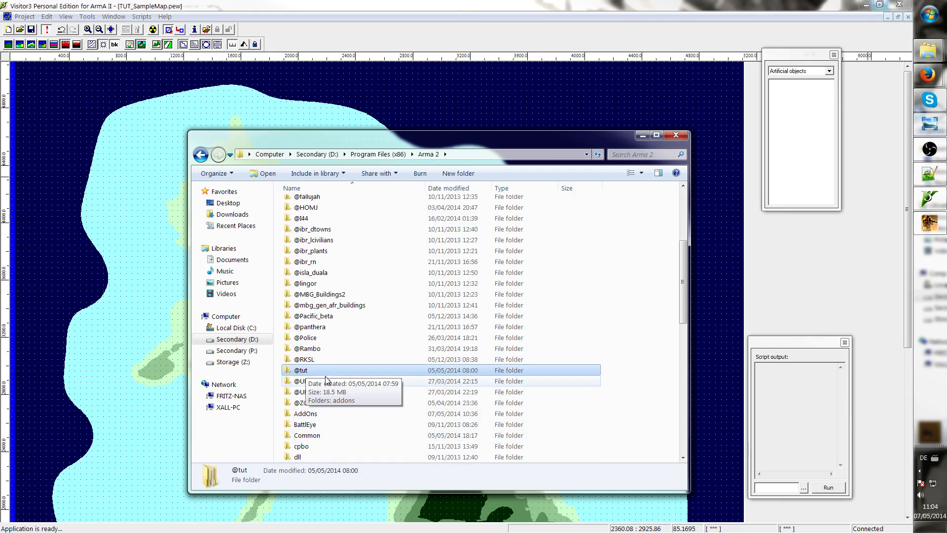
key("Delete")
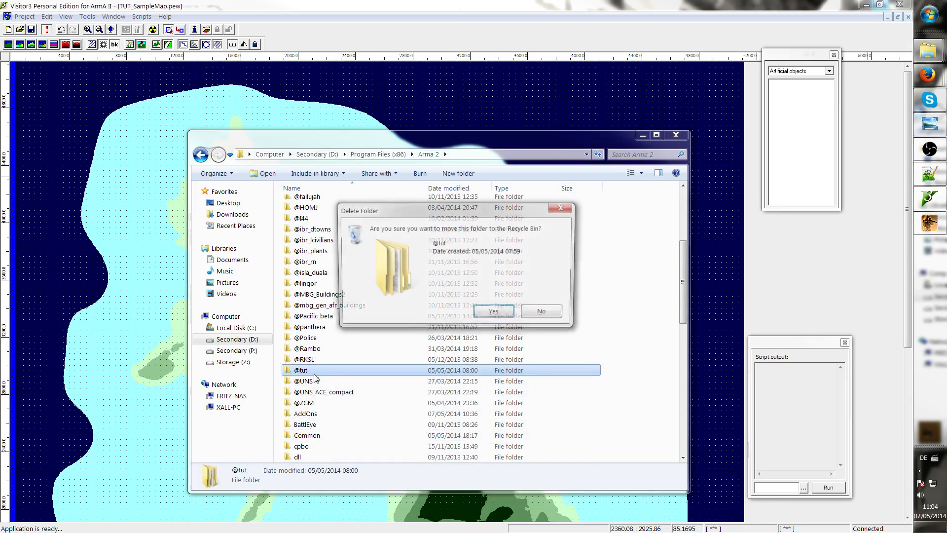
key("Return")
right_click(649, 392)
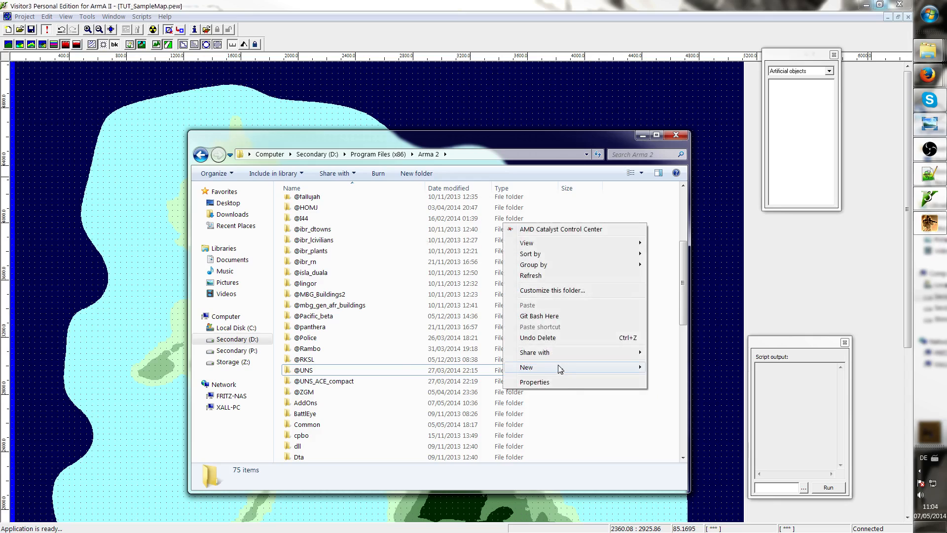
mouse_move(530, 367)
left_click(436, 207)
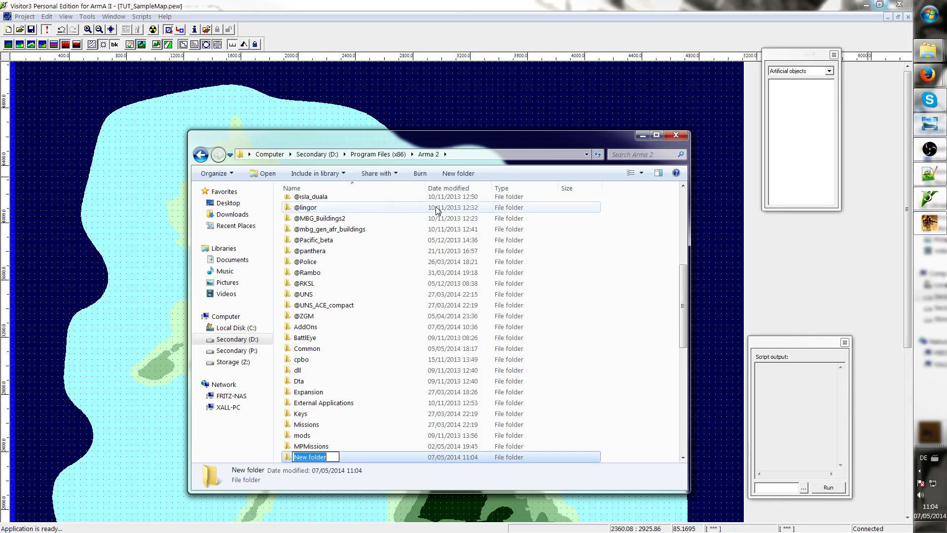
type("@TUT")
key("Return")
key("Return")
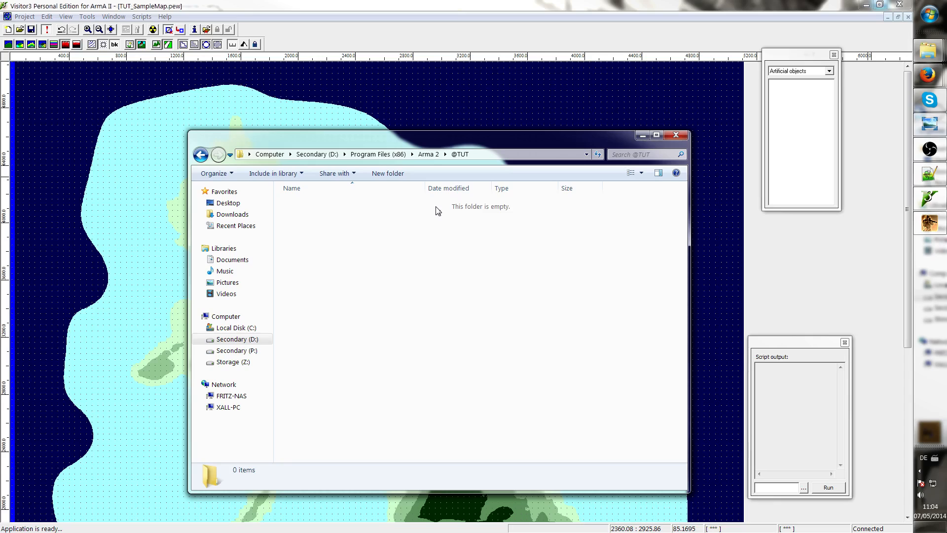
right_click(424, 282)
mouse_move(299, 426)
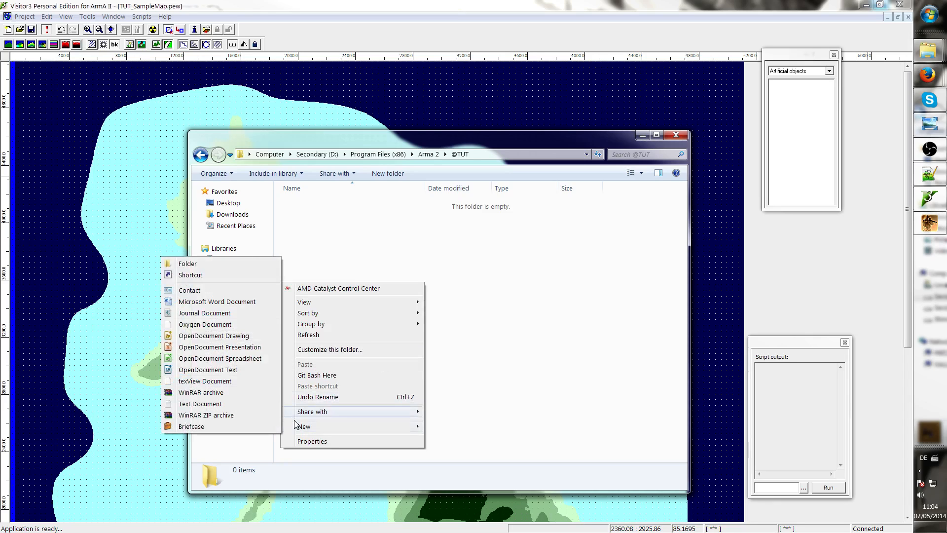
left_click(185, 266)
key("BackSpace")
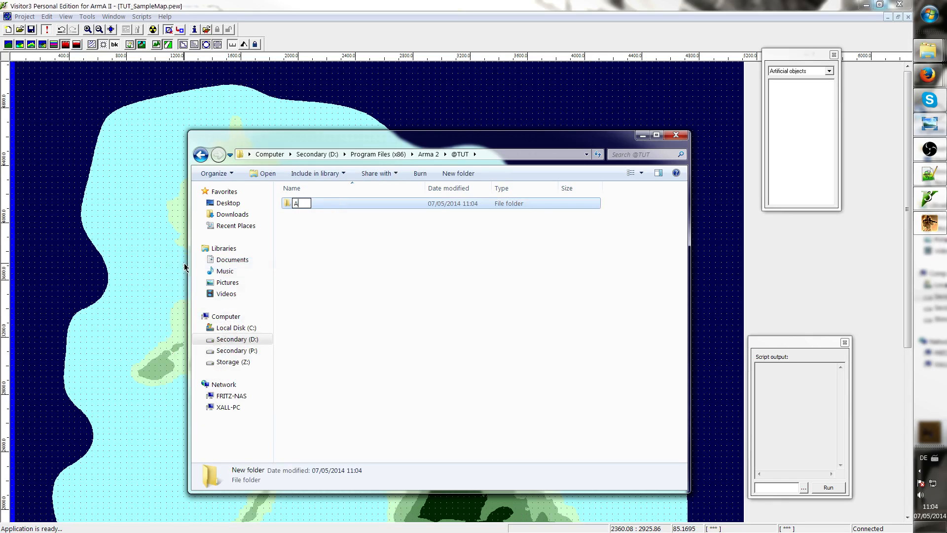
type("addons")
left_click(335, 326)
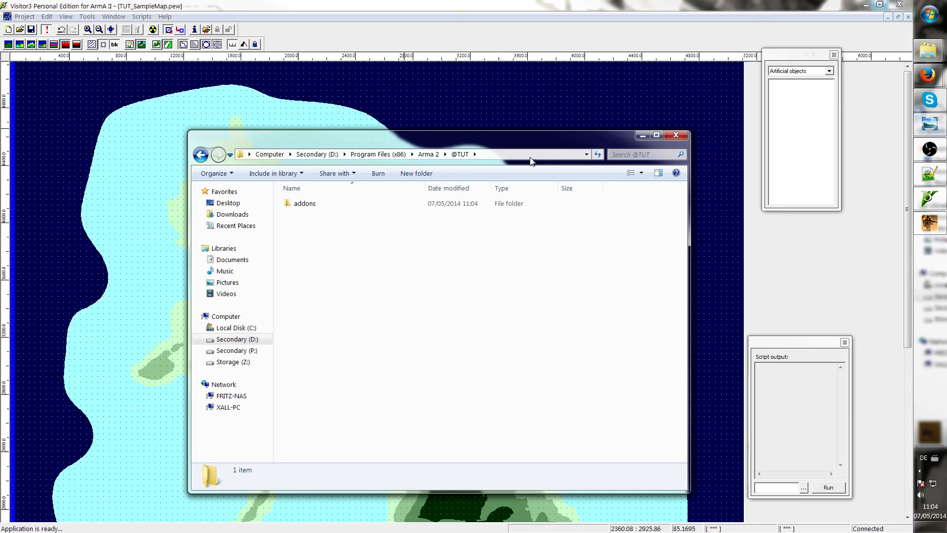
left_click_drag(465, 145, 679, 94)
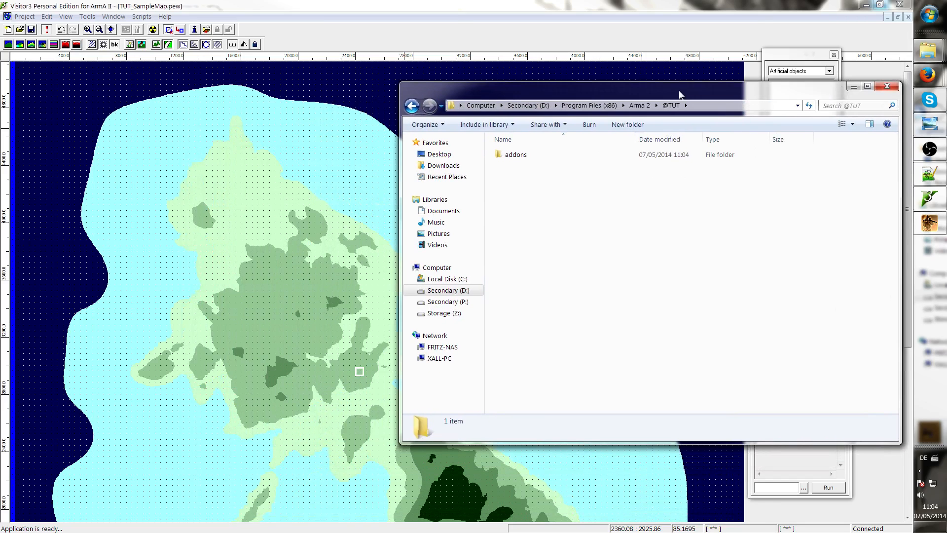
double_click(564, 156)
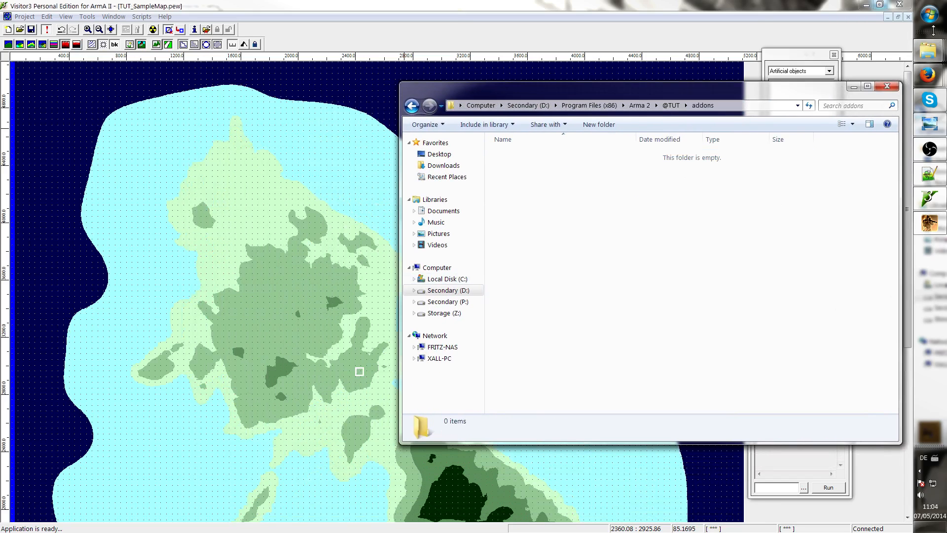
Open a second Explorer window and browse to the armatools folder on drive D:
left_click(929, 15)
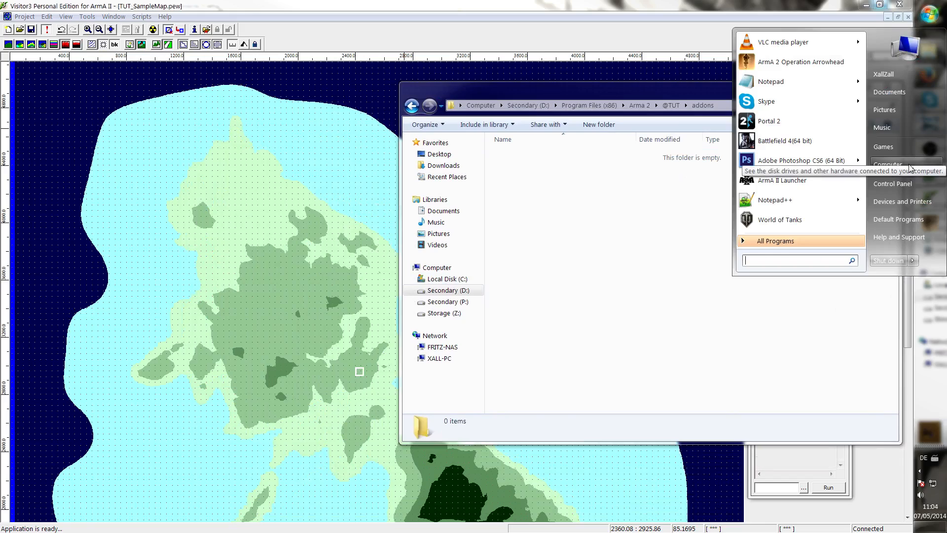
left_click(910, 168)
left_click_drag(249, 22, 288, 167)
double_click(343, 249)
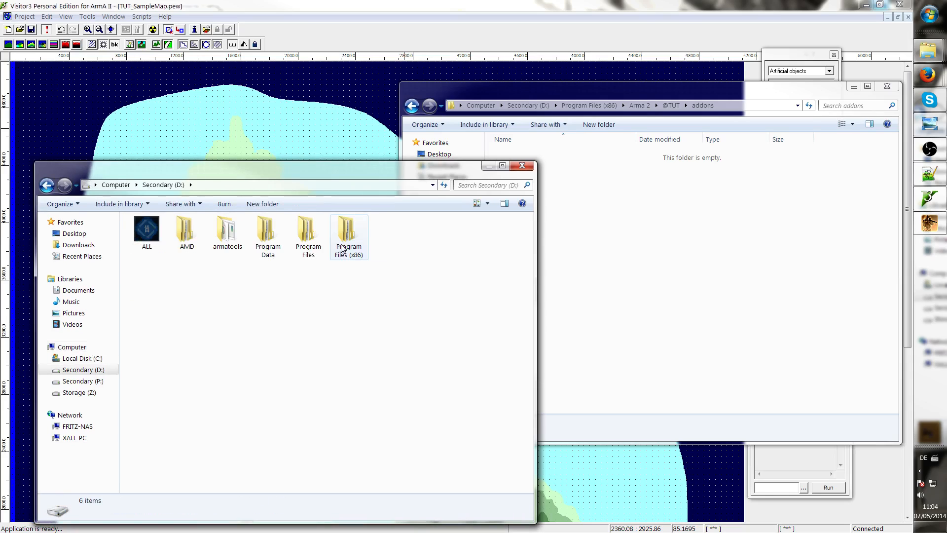
double_click(227, 231)
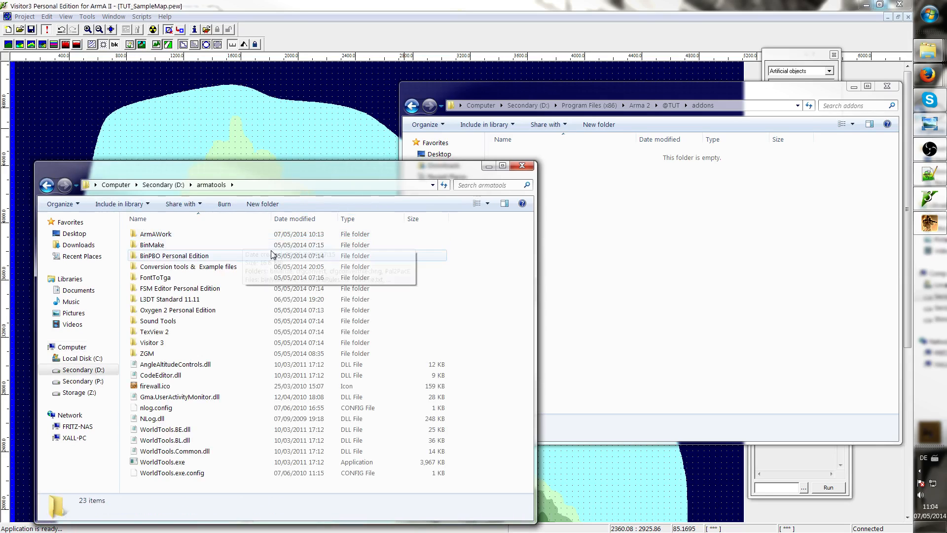
Open the BinPBO Personal Edition folder and launch BinPBO.exe
left_click(181, 249)
left_click(153, 262)
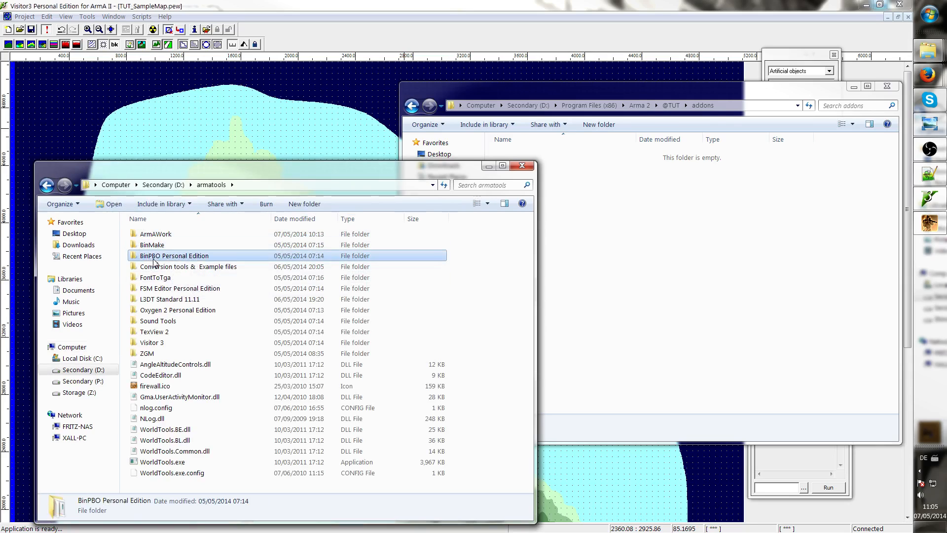
double_click(220, 257)
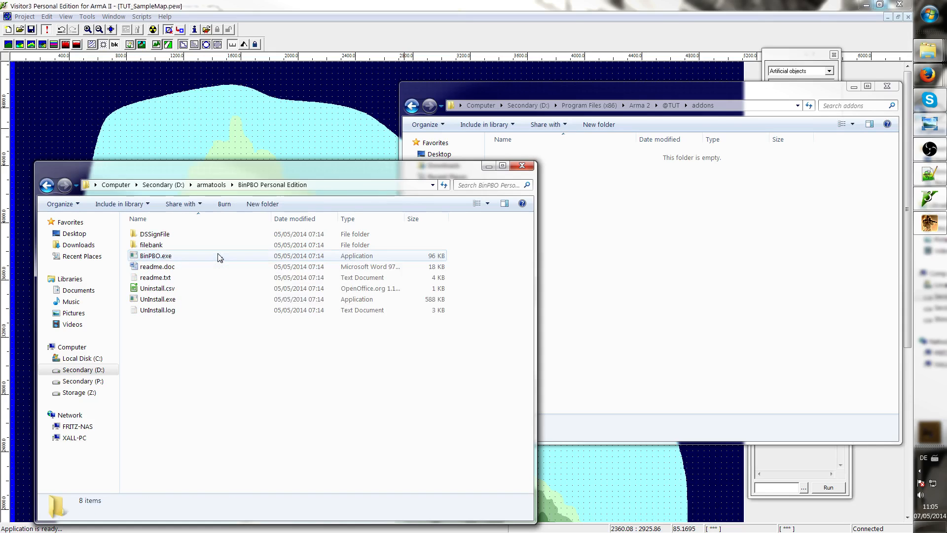
left_click(166, 259)
double_click(165, 260)
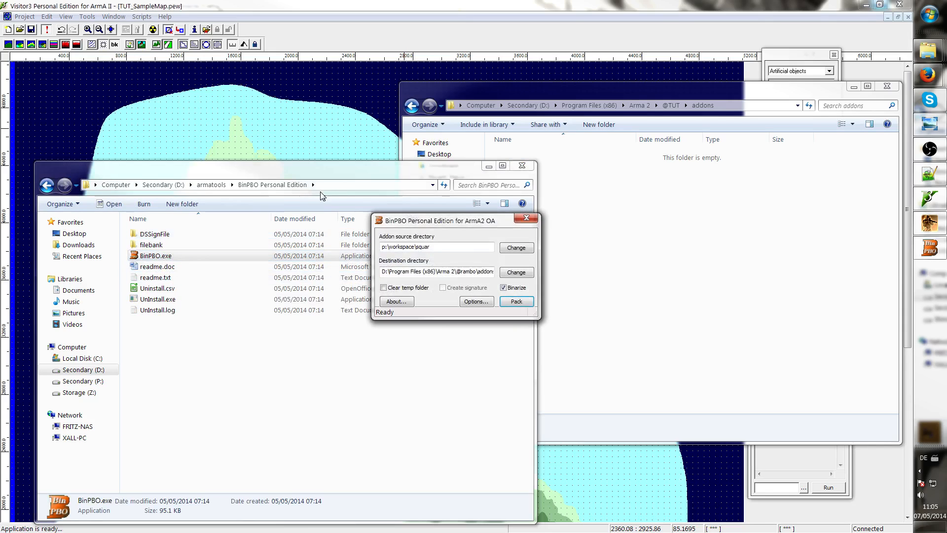
left_click(487, 168)
left_click_drag(429, 224, 265, 254)
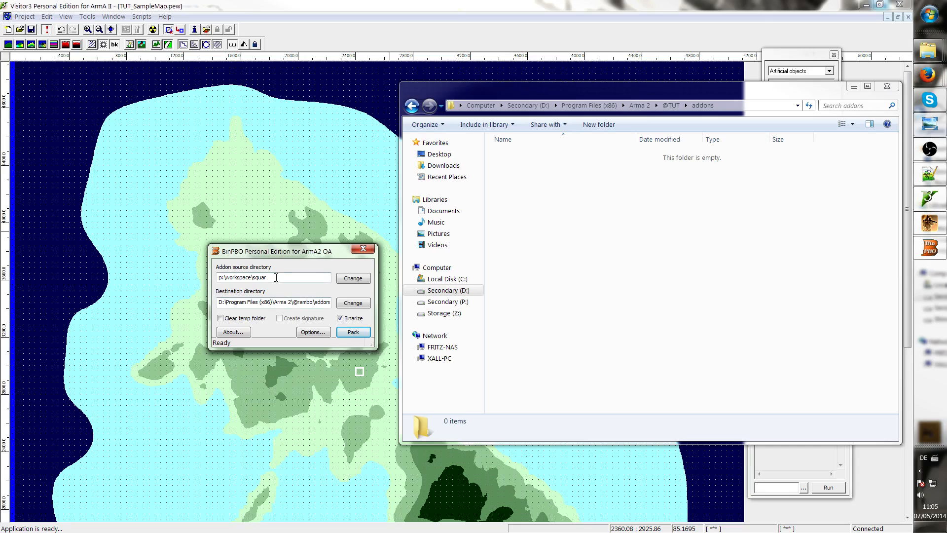
double_click(256, 278)
type("tu")
type("tu")
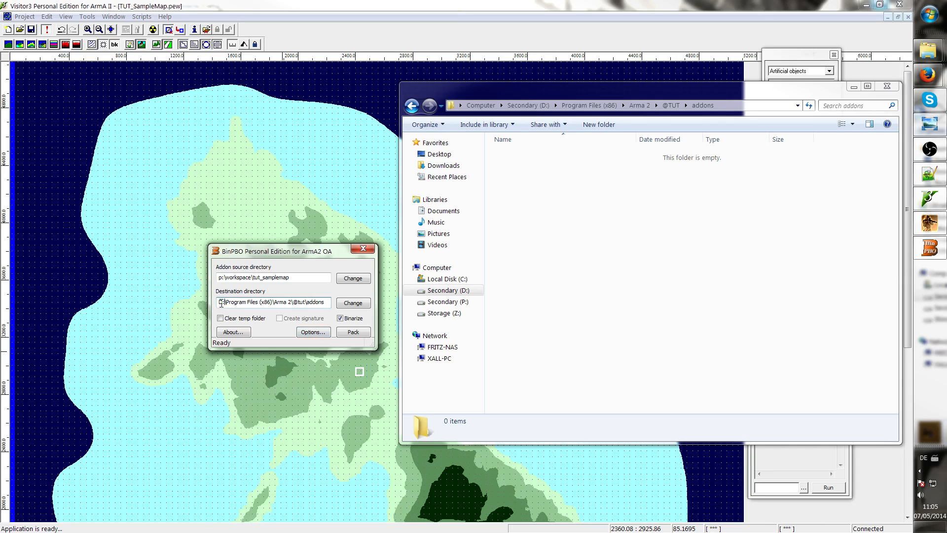
left_click_drag(223, 277, 220, 277)
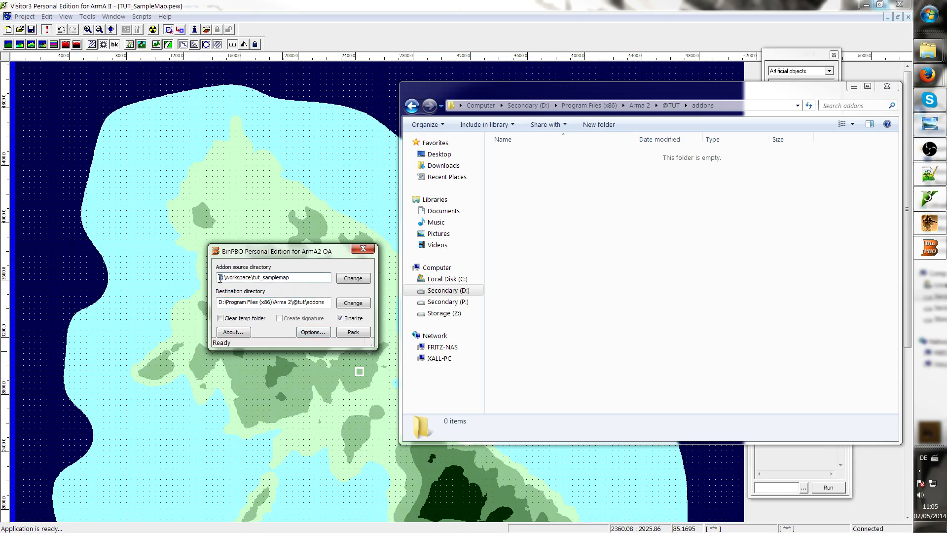
Open the BinPBO options and examine the files-to-copy list, temporary folder and project folder settings
left_click(310, 333)
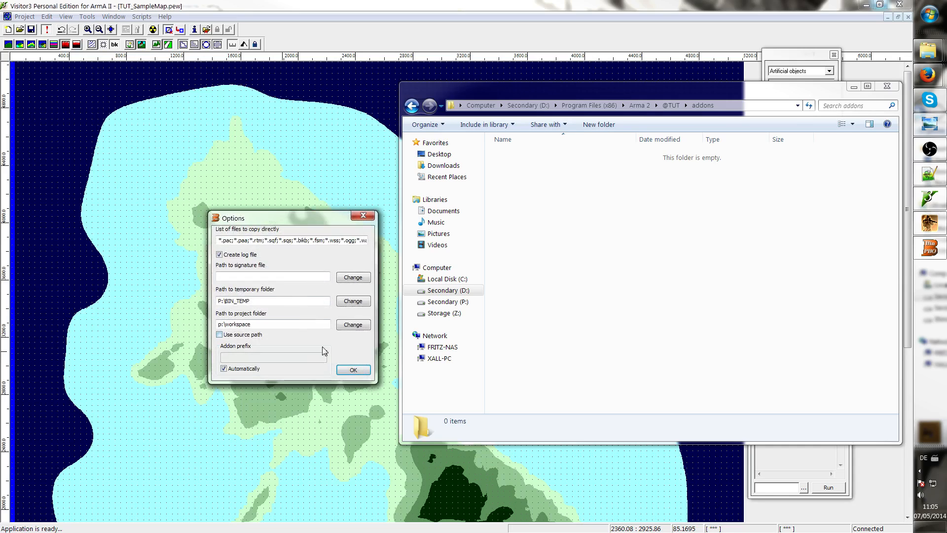
left_click_drag(350, 241, 441, 253)
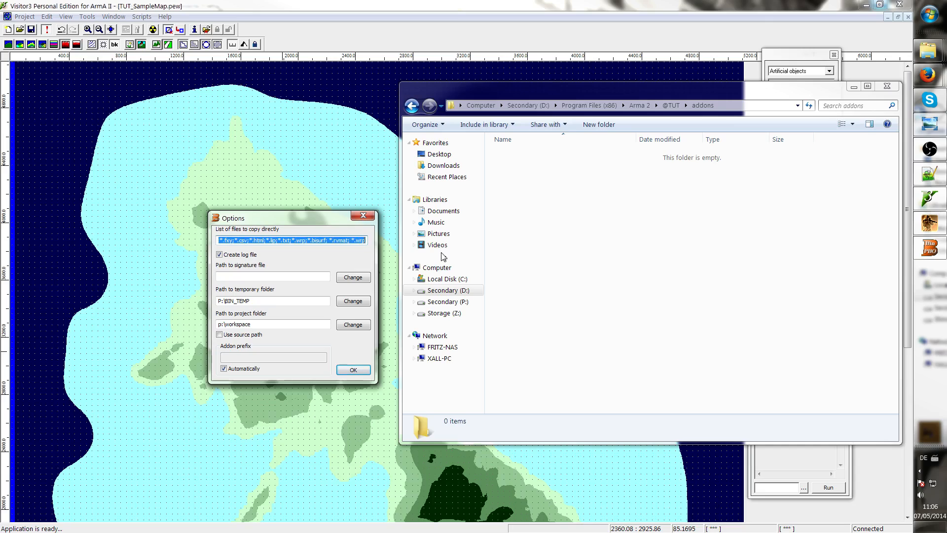
left_click(350, 240)
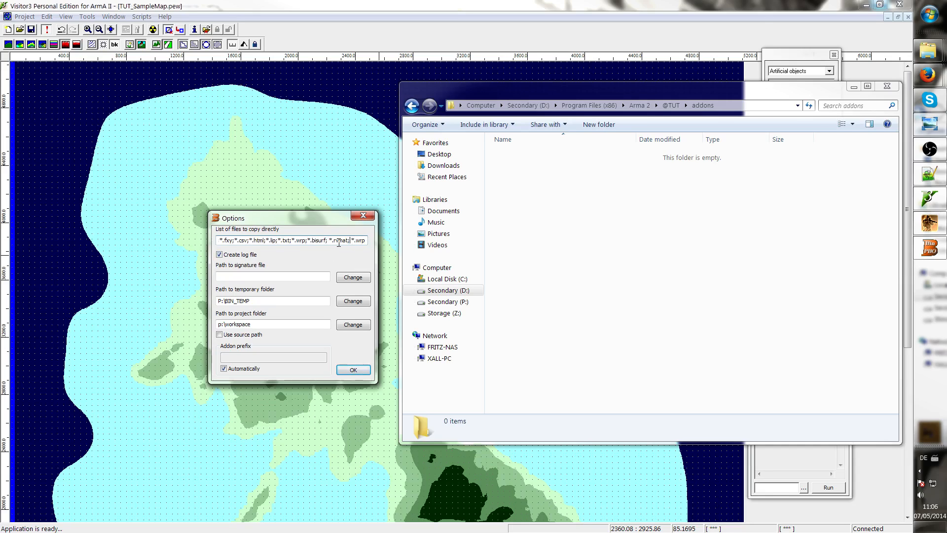
mouse_move(328, 241)
left_mouse_down()
mouse_move(362, 242)
mouse_move(345, 243)
left_mouse_up()
left_click(220, 334)
left_click(219, 335)
left_click(220, 335)
left_click(219, 335)
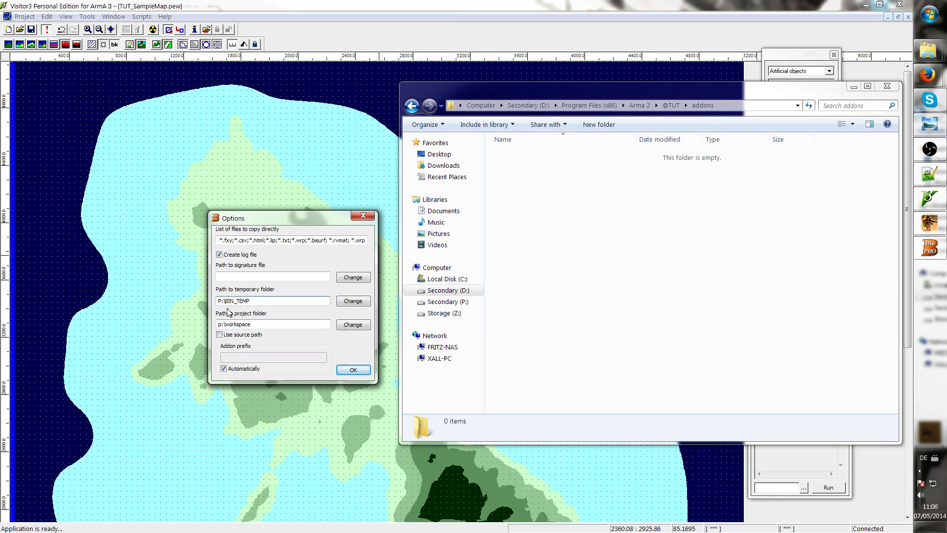
left_click_drag(220, 302, 269, 302)
left_click(269, 302)
left_click_drag(253, 303, 257, 324)
left_click(277, 300)
left_click(287, 324)
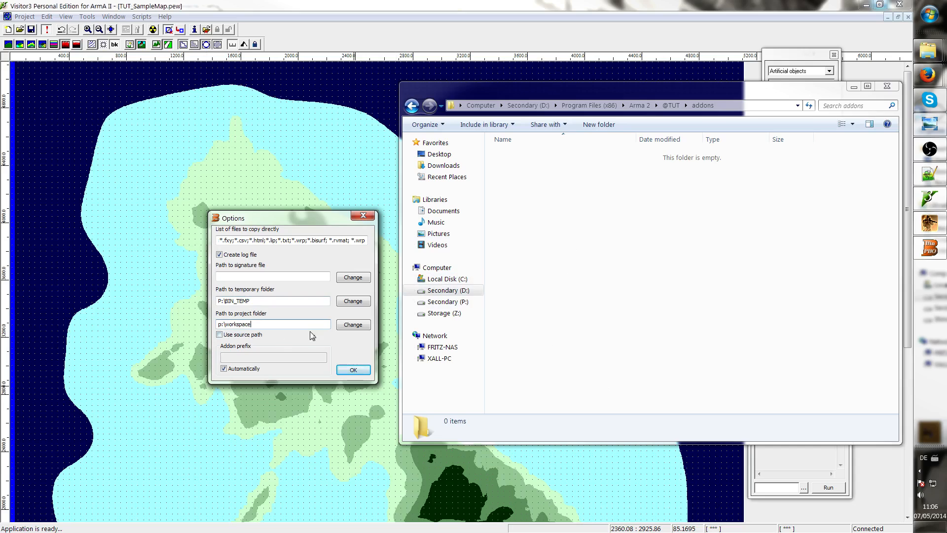
Browse drive P: and open the BIN_TEMP folder to inspect its contents, returning to the drive root
left_click(447, 301)
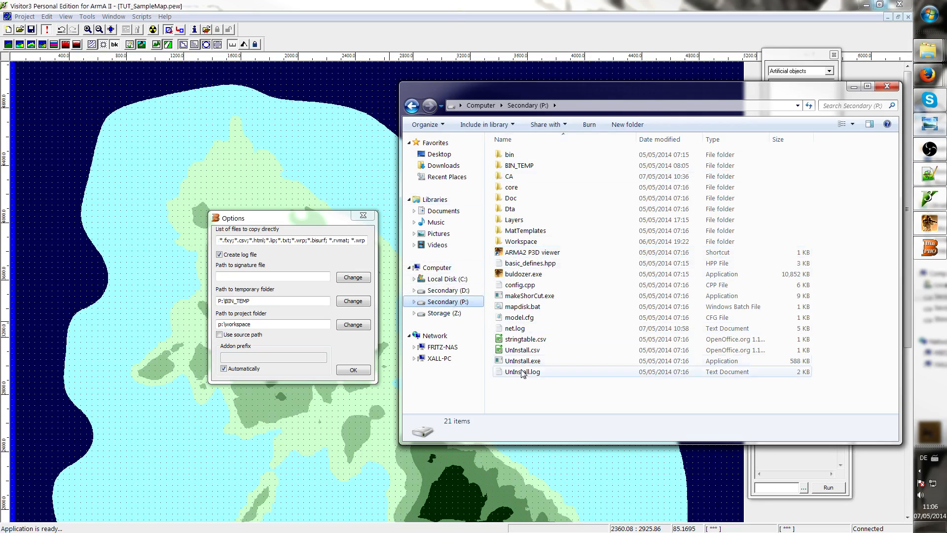
right_click(527, 395)
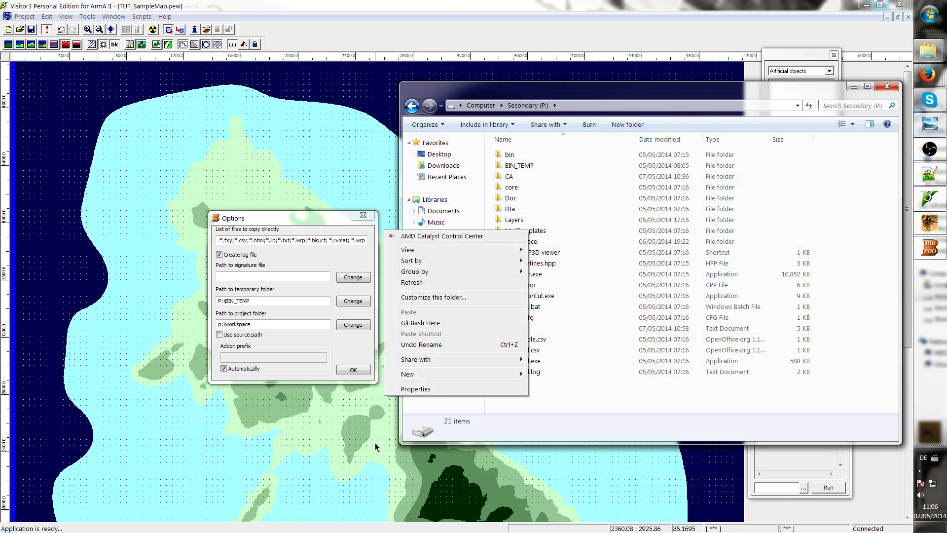
left_click(537, 165)
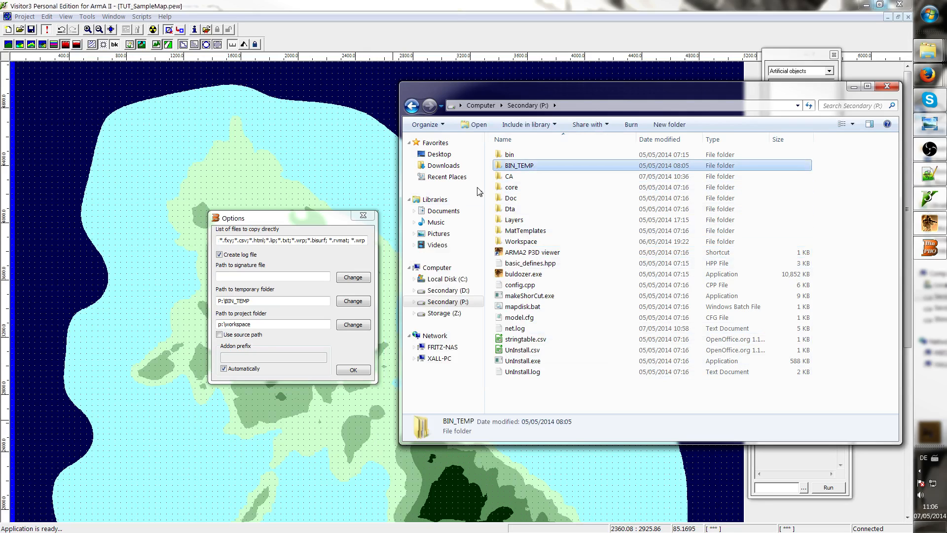
double_click(521, 166)
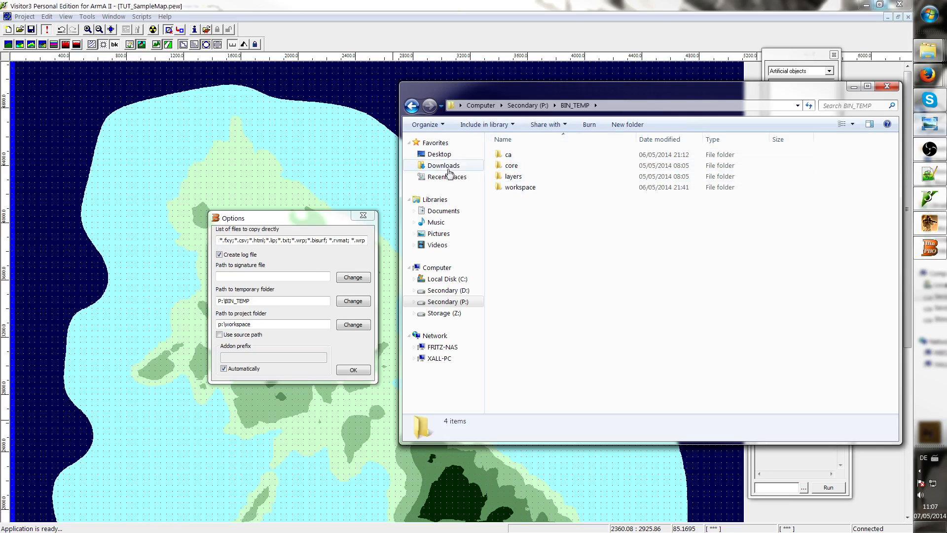
left_click(411, 106)
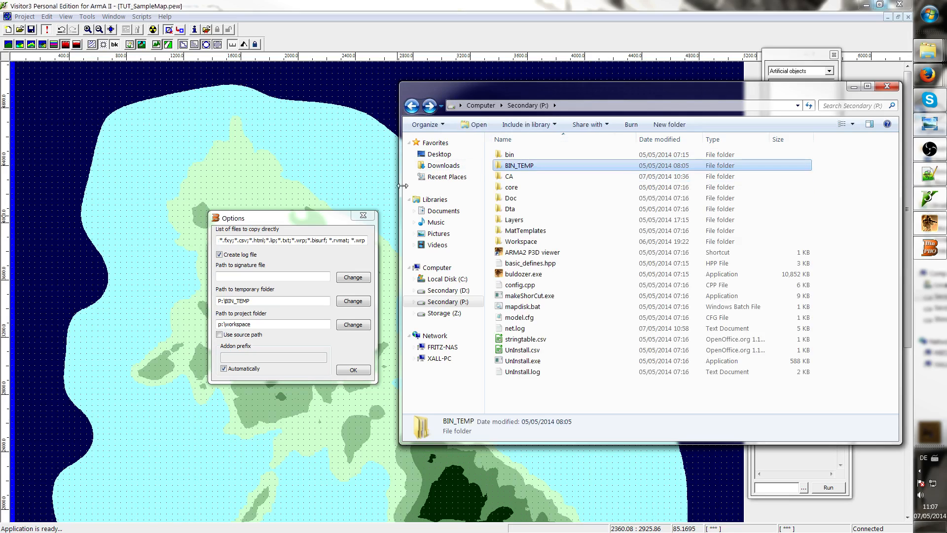
Confirm the options and start packing the tut_samplemap addon
left_click(362, 346)
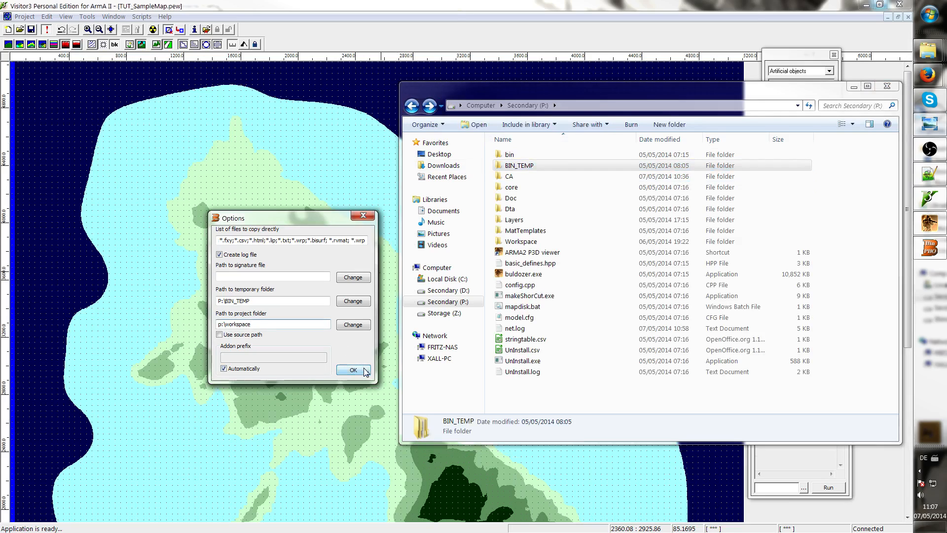
left_click(360, 373)
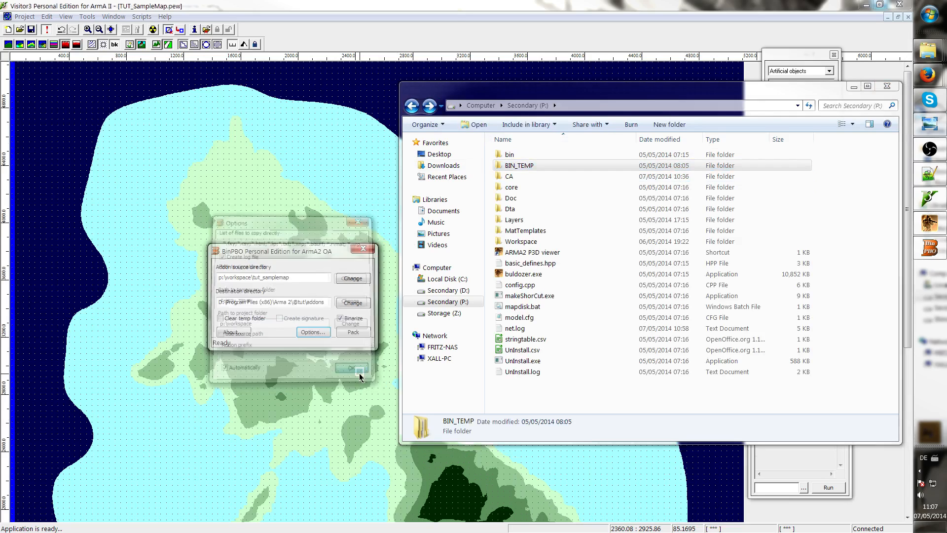
left_click(352, 333)
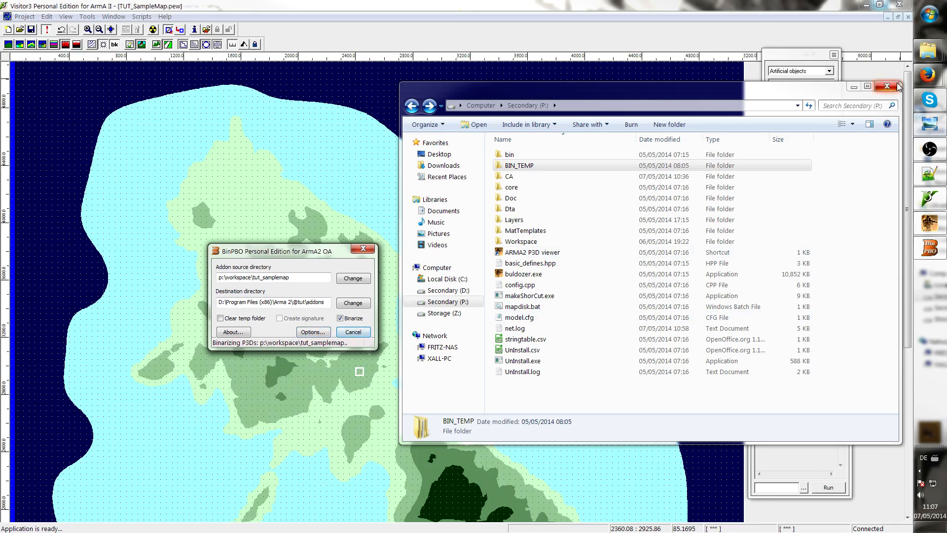
Switch to the TUT_SampleMap Data folder window, navigate it to drive D:, and dismiss the Binarize error message
mouse_move(922, 63)
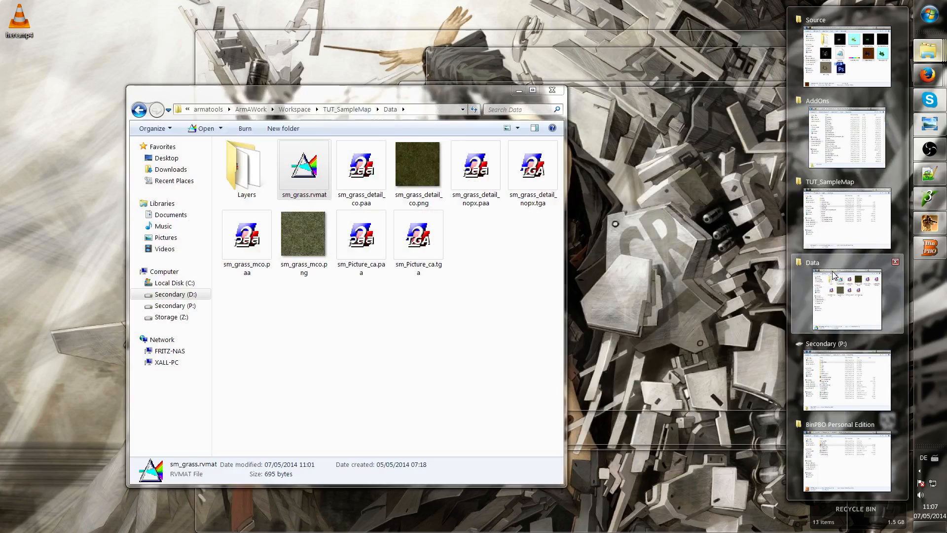
left_click(847, 298)
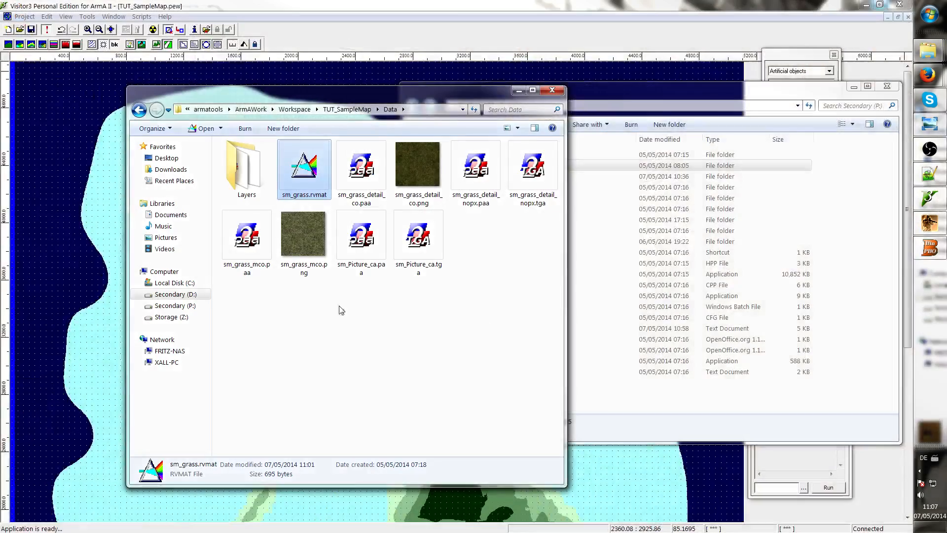
left_click_drag(352, 94, 676, 105)
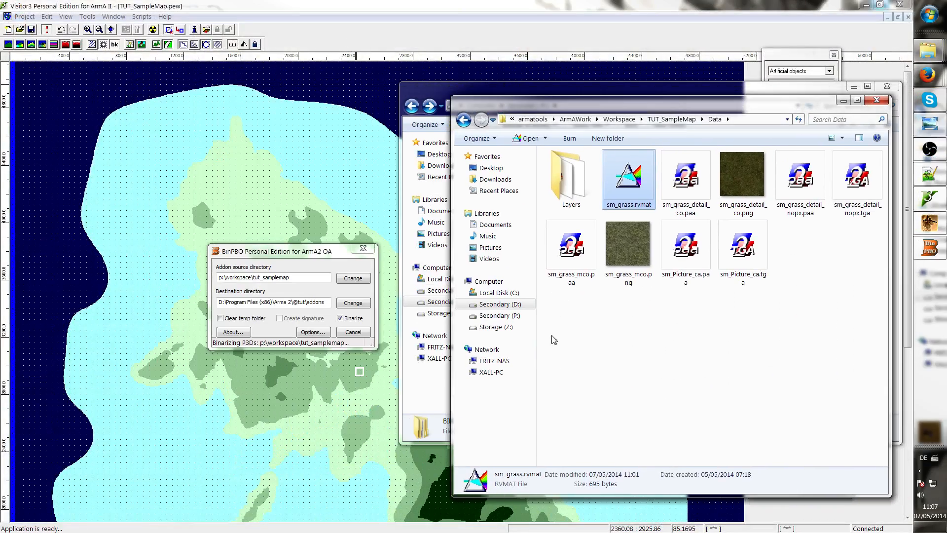
left_click(499, 304)
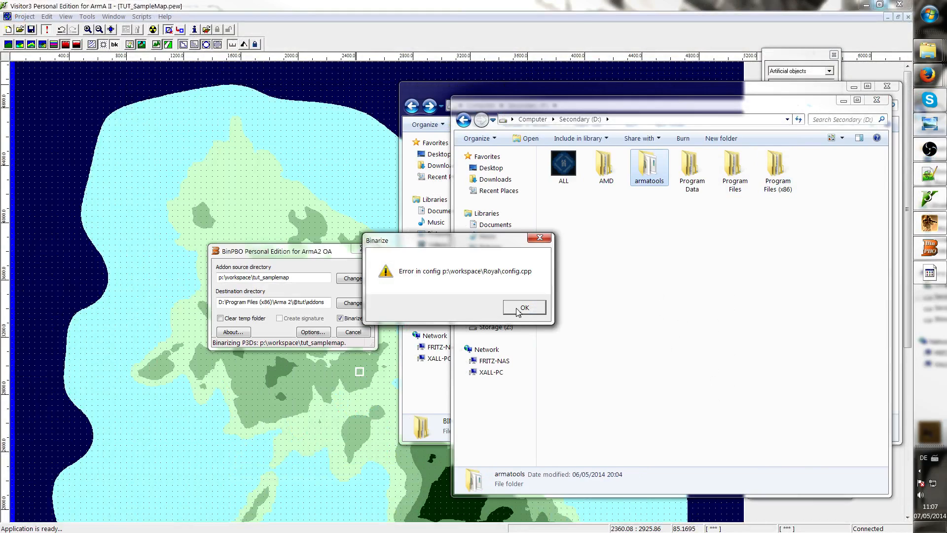
left_click(523, 308)
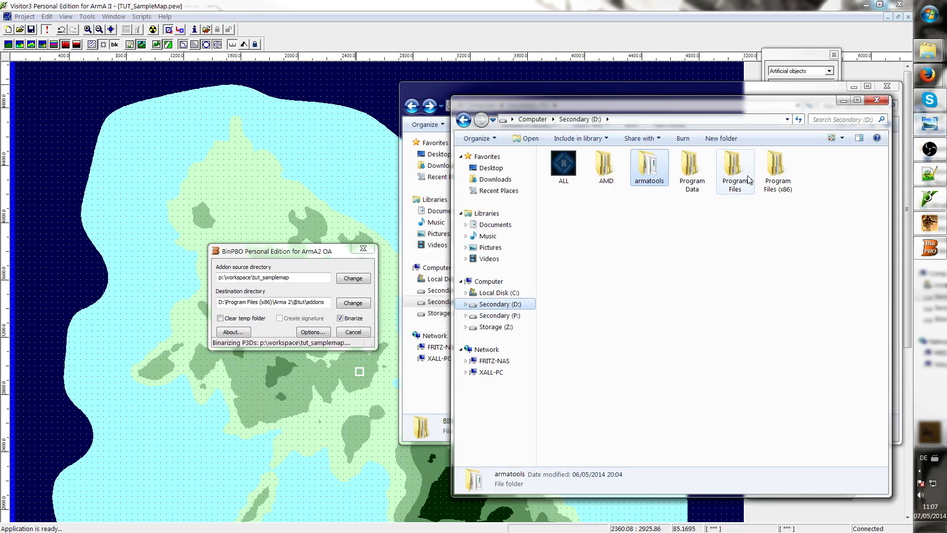
left_click(780, 175)
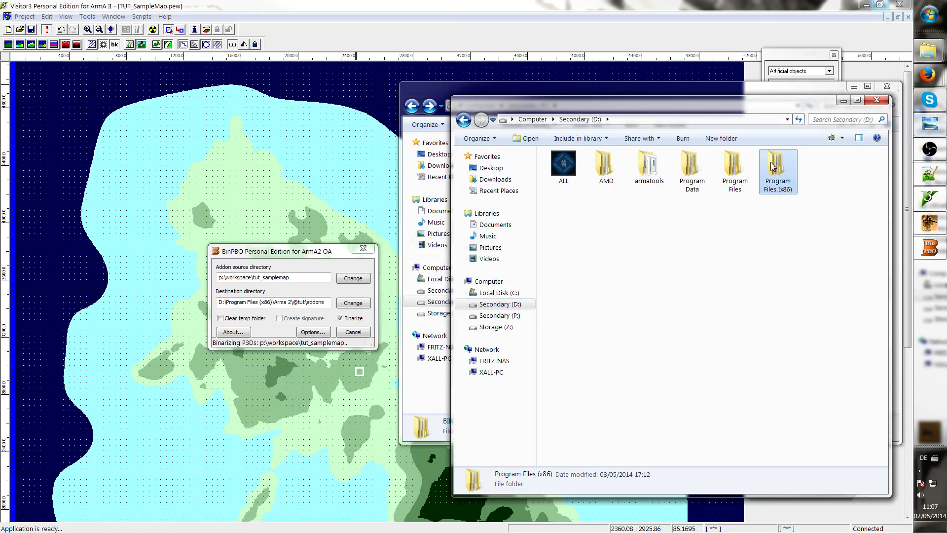
double_click(648, 166)
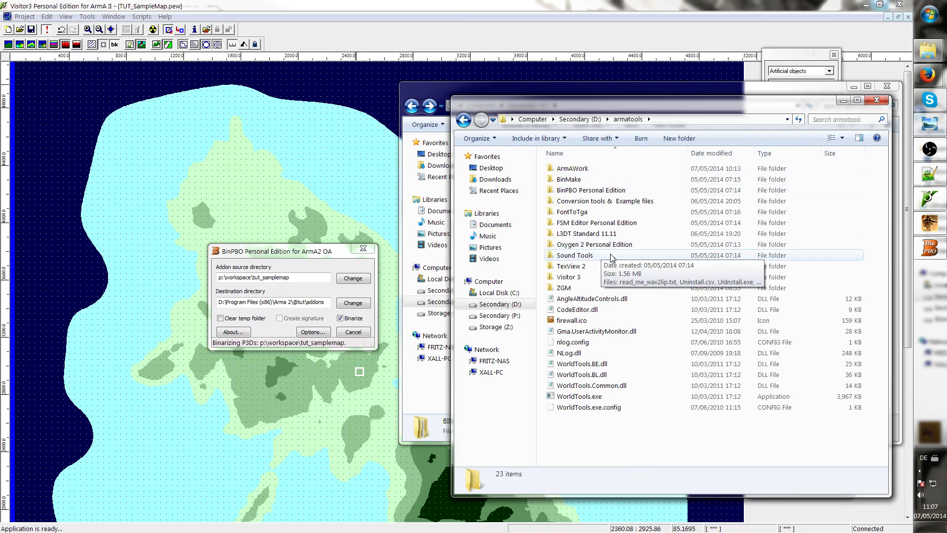
left_click(499, 303)
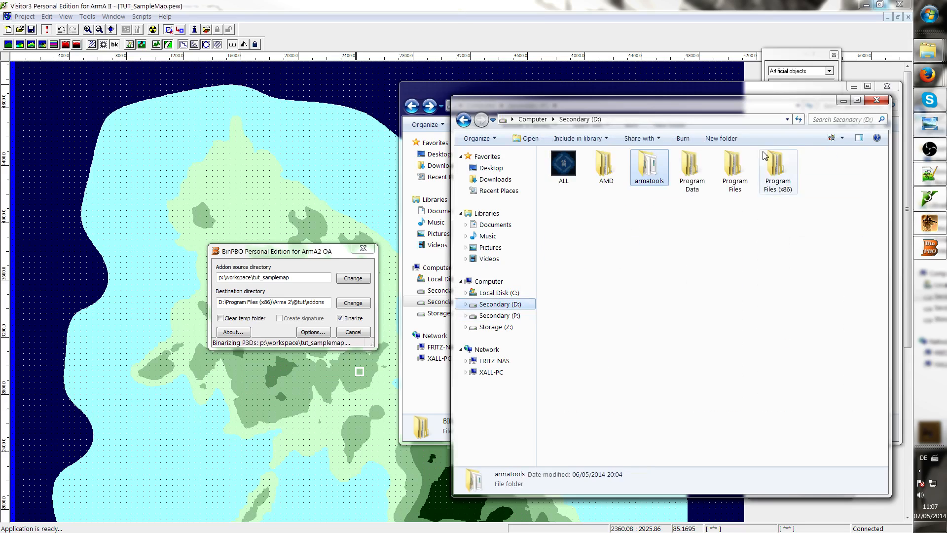
left_click(775, 158)
double_click(776, 159)
double_click(582, 192)
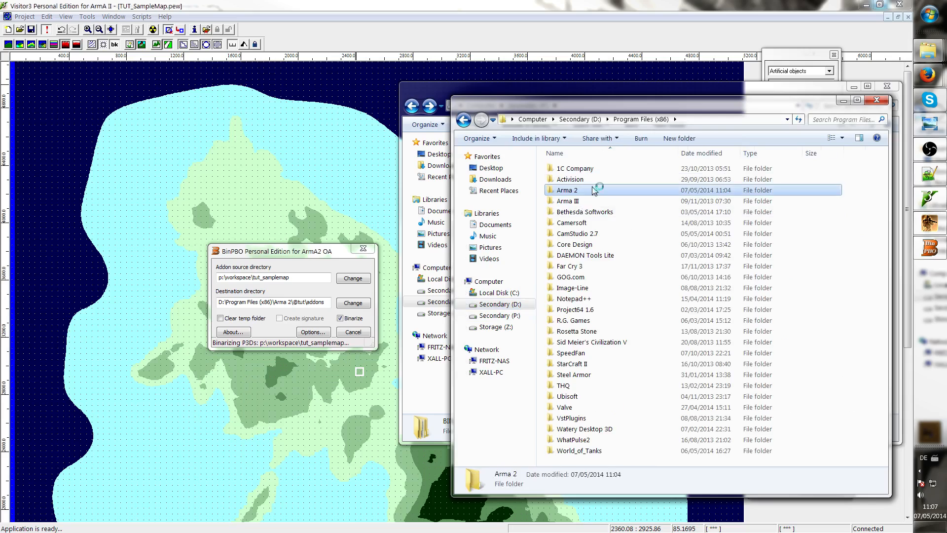
scroll(626, 299, "down", 4)
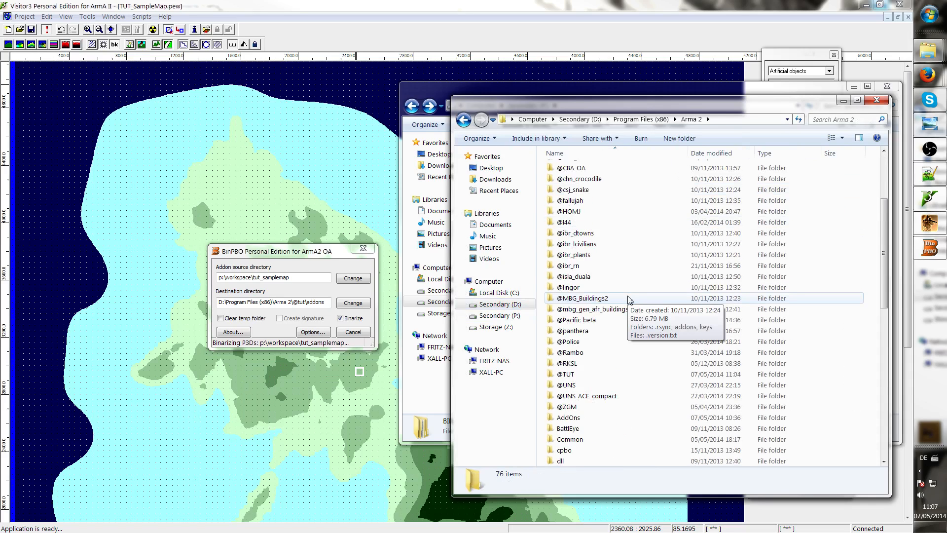
scroll(629, 299, "down", 5)
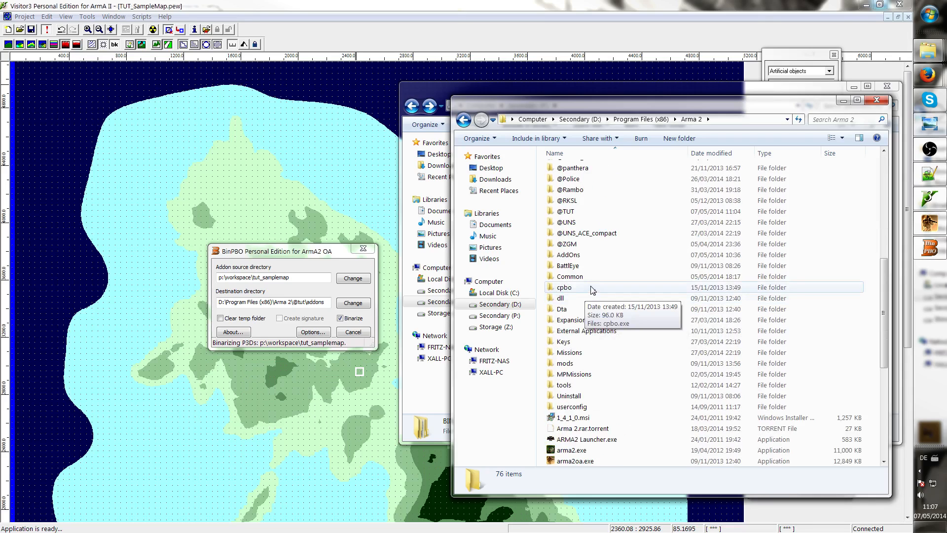
scroll(589, 294, "up", 4)
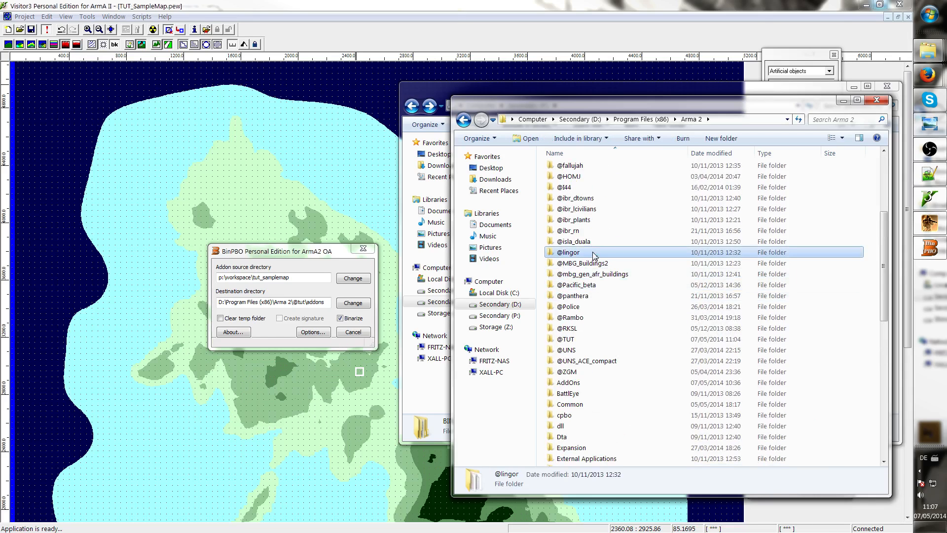
scroll(587, 257, "up", 3)
left_click(580, 257)
scroll(570, 315, "down", 3)
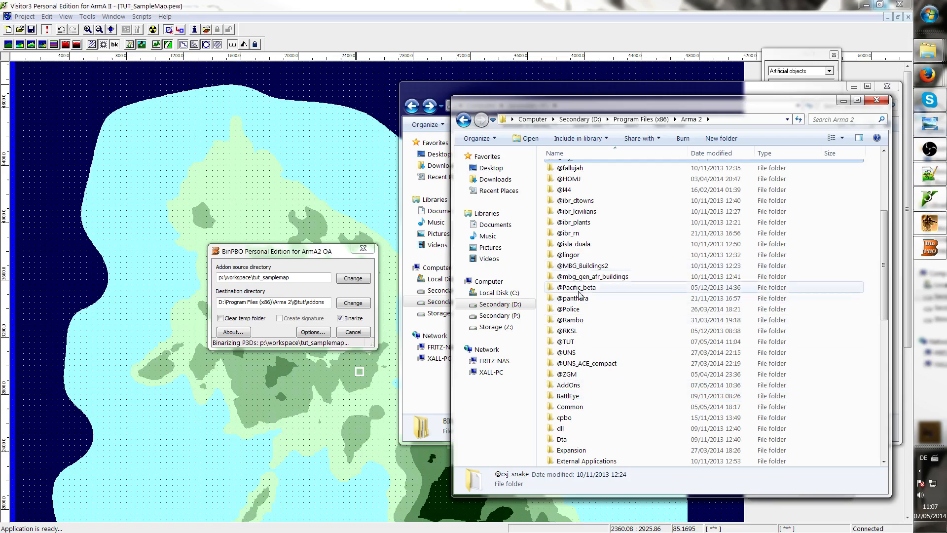
double_click(590, 341)
double_click(613, 172)
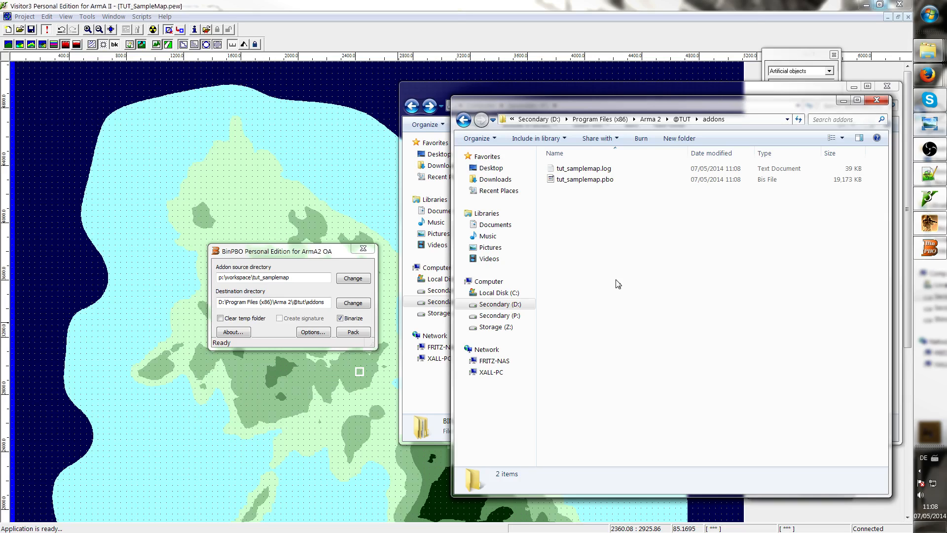
left_click(627, 181)
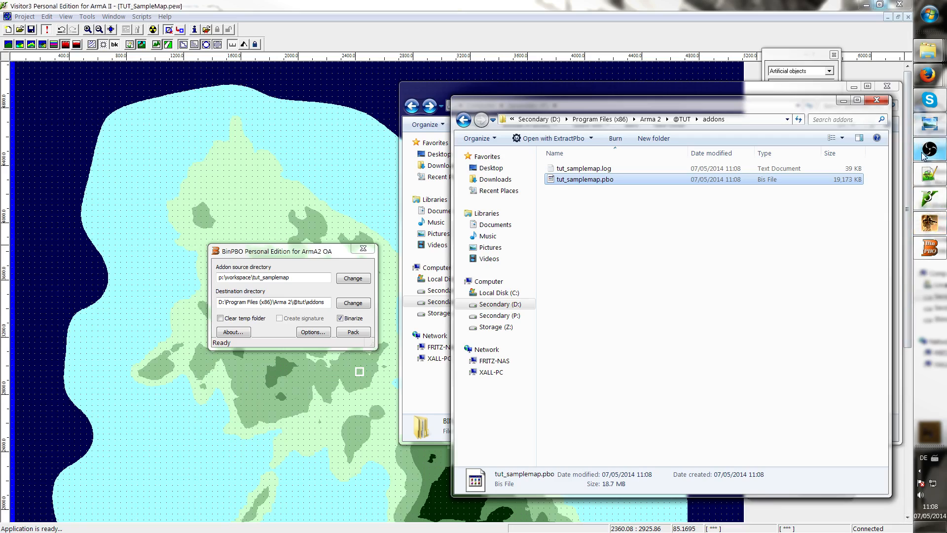
Search the Start menu for arm and launch the ArmA II Launcher
left_click(932, 9)
type("amra")
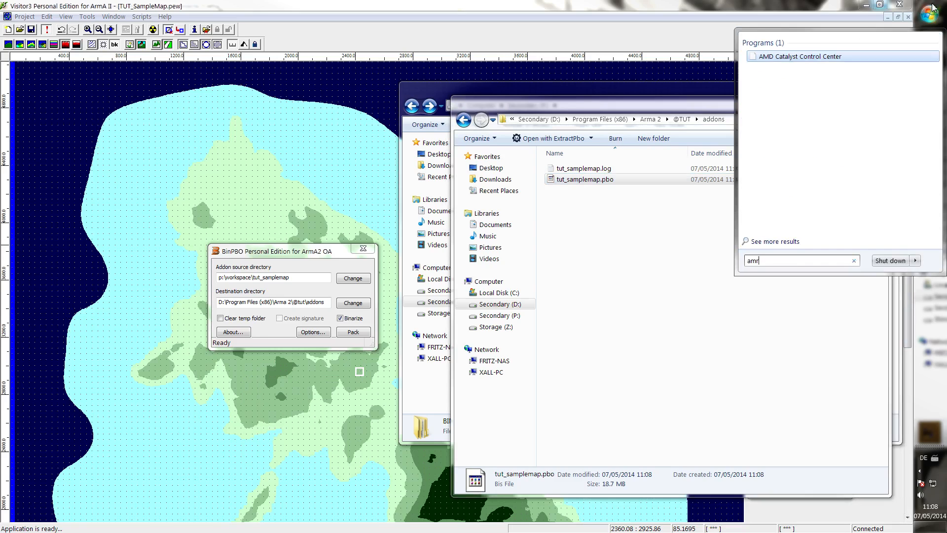
key("BackSpace")
key("BackSpace")
key("BackSpace")
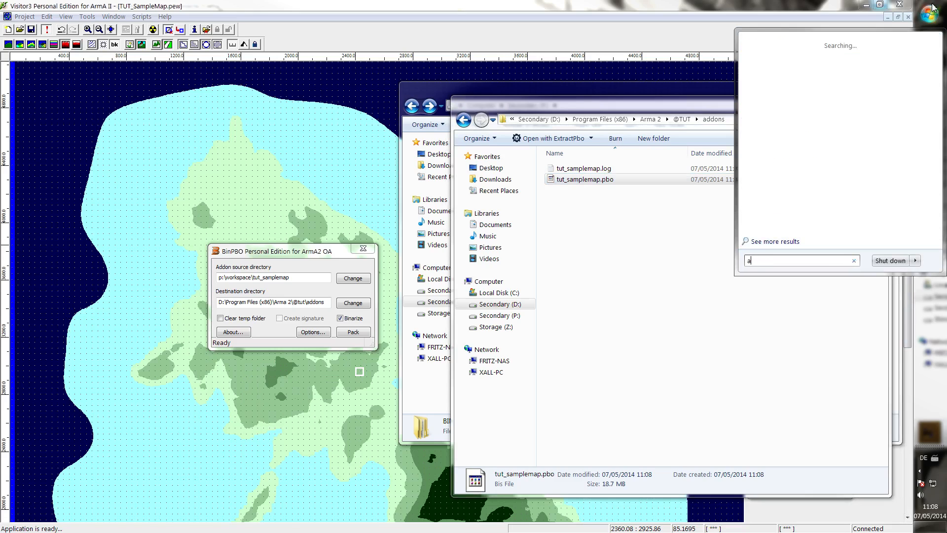
type("m")
key("BackSpace")
type("rm")
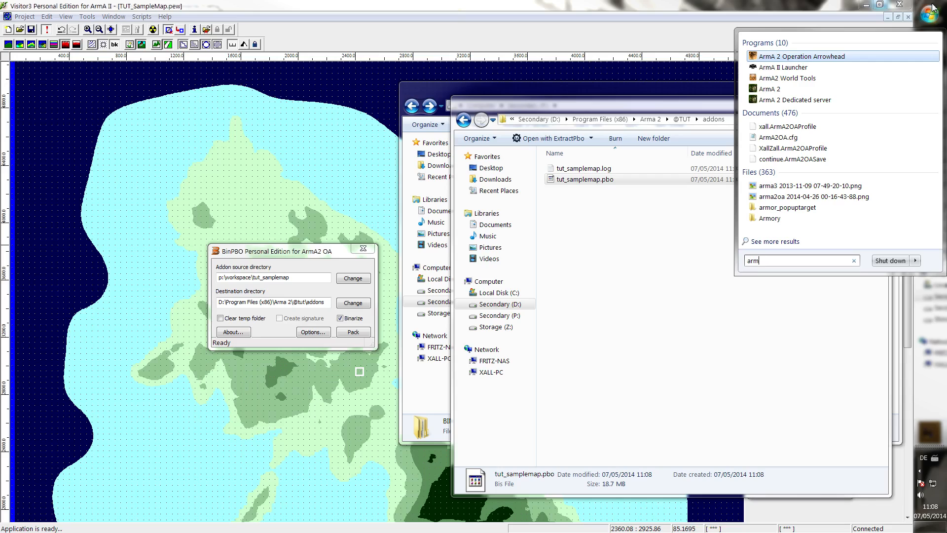
key("Down")
key("Return")
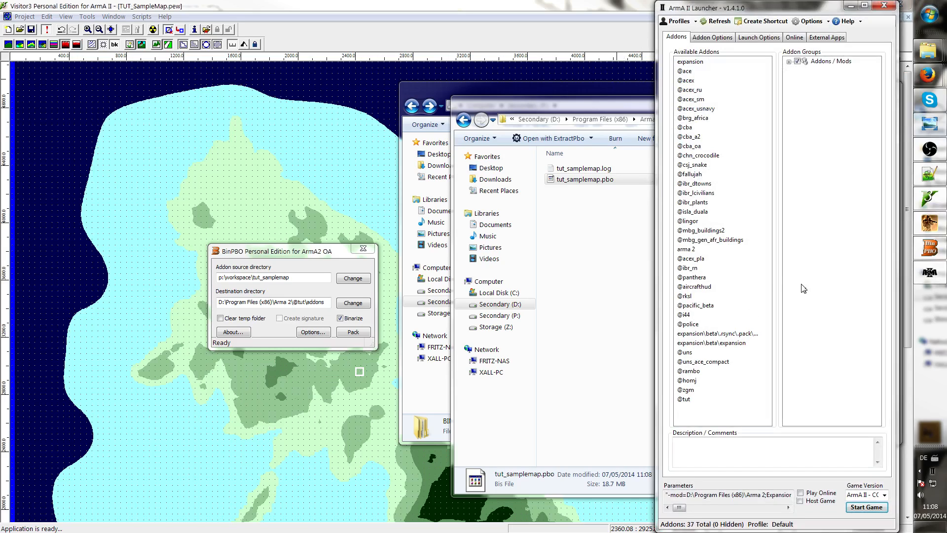
Expand the Addons / Mods and Maps addon groups in the launcher to examine the available mods
left_click(701, 203)
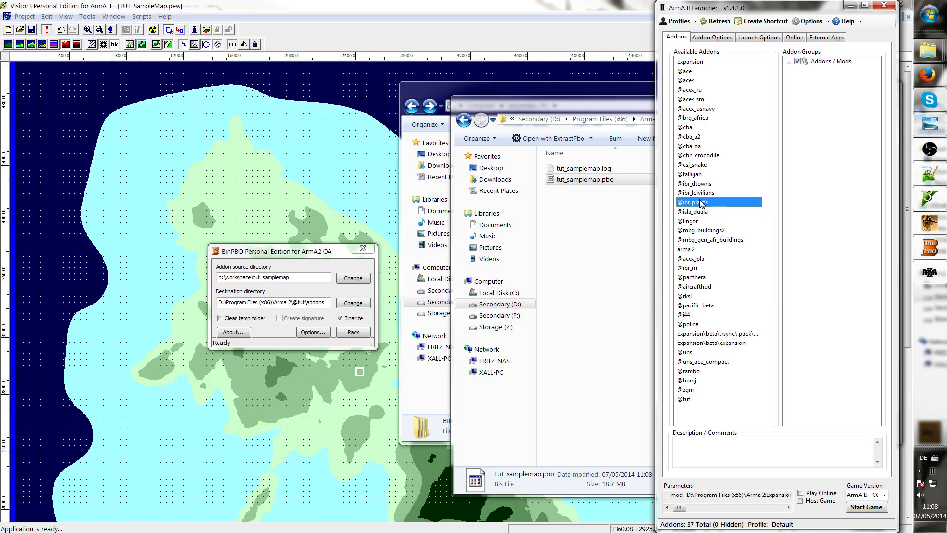
left_click(788, 62)
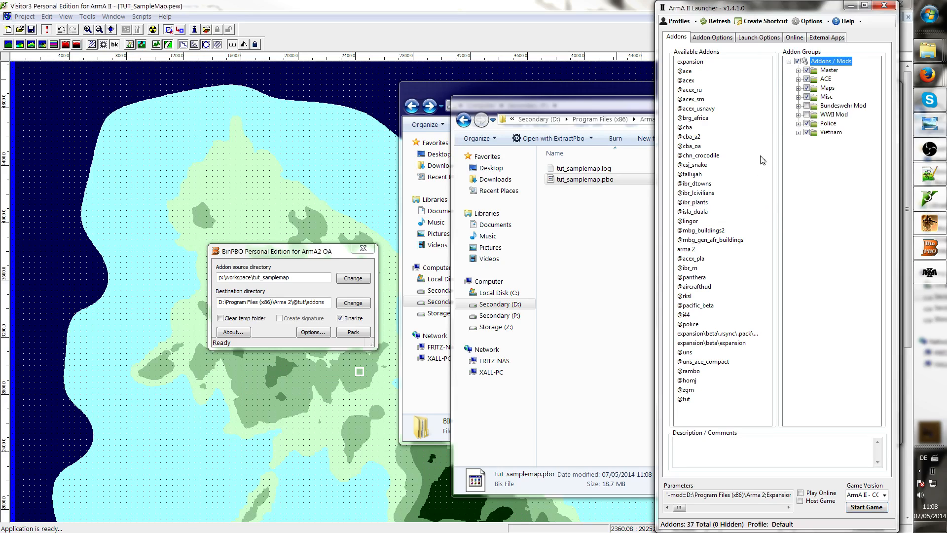
left_click(703, 99)
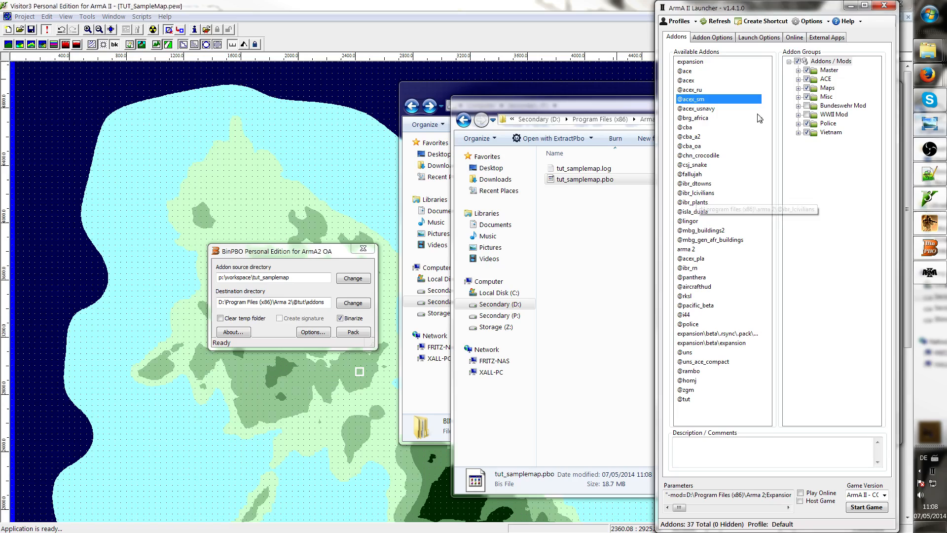
right_click(822, 64)
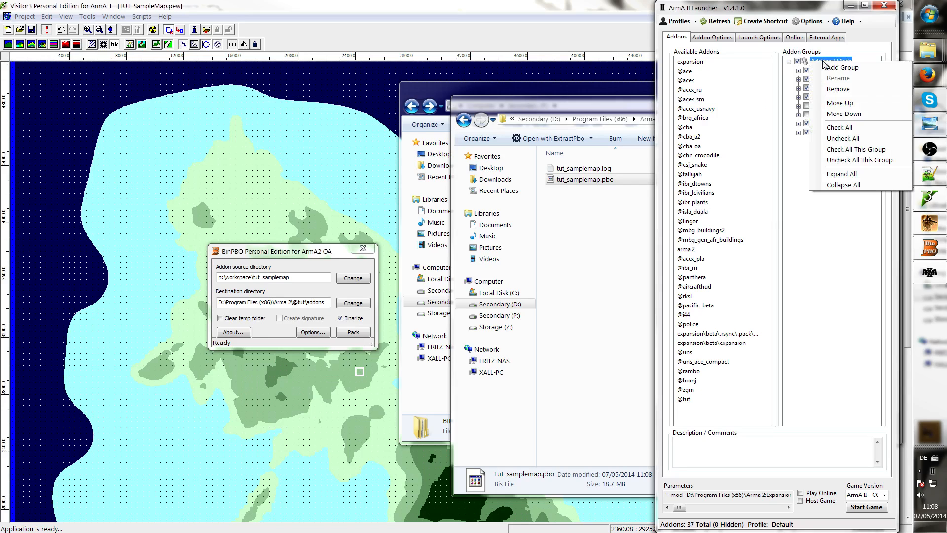
left_click(805, 196)
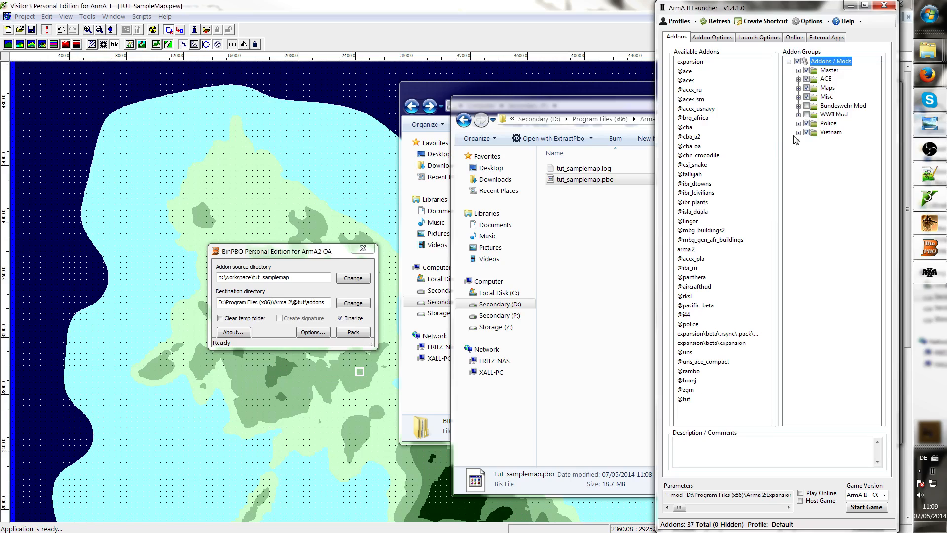
left_click(798, 88)
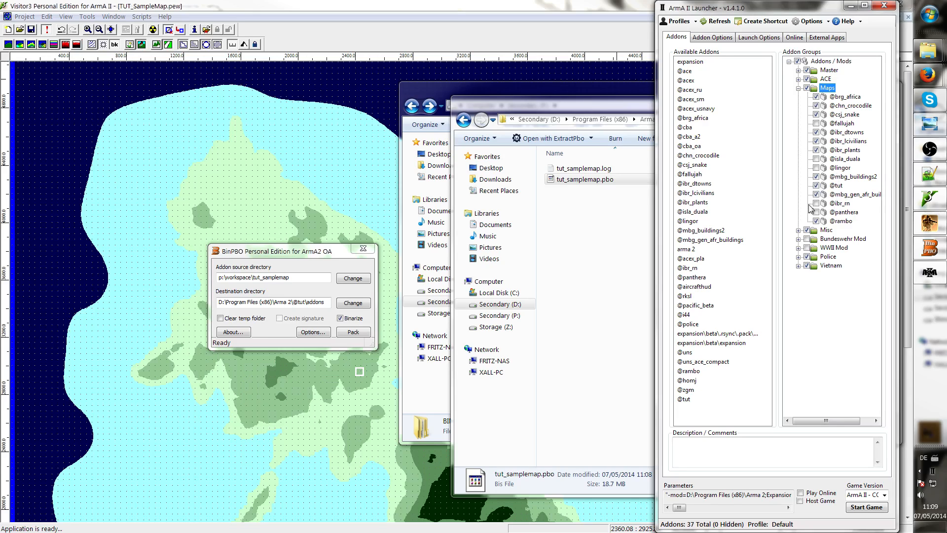
left_click(693, 409)
Compare the mod folders in the Arma 2 directory with the launcher's available addons list
left_click(464, 120)
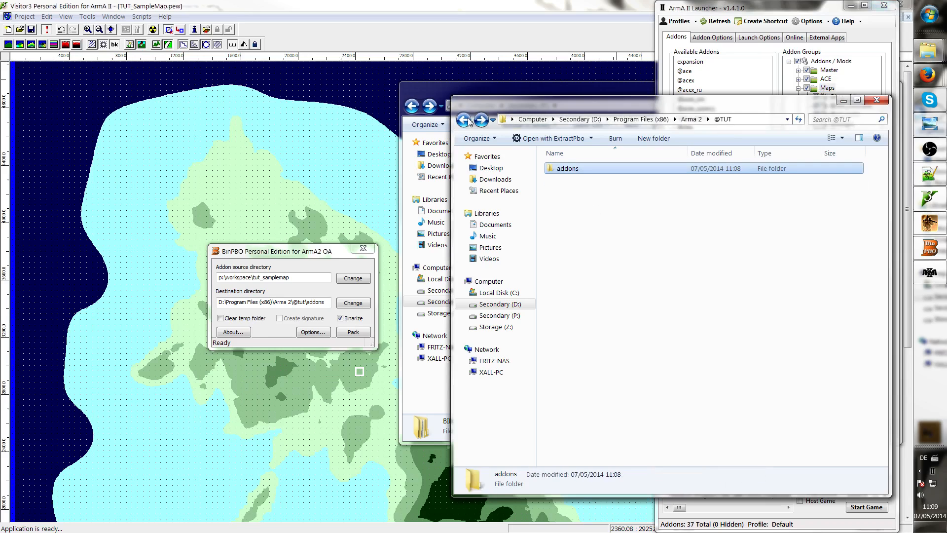
left_click(463, 120)
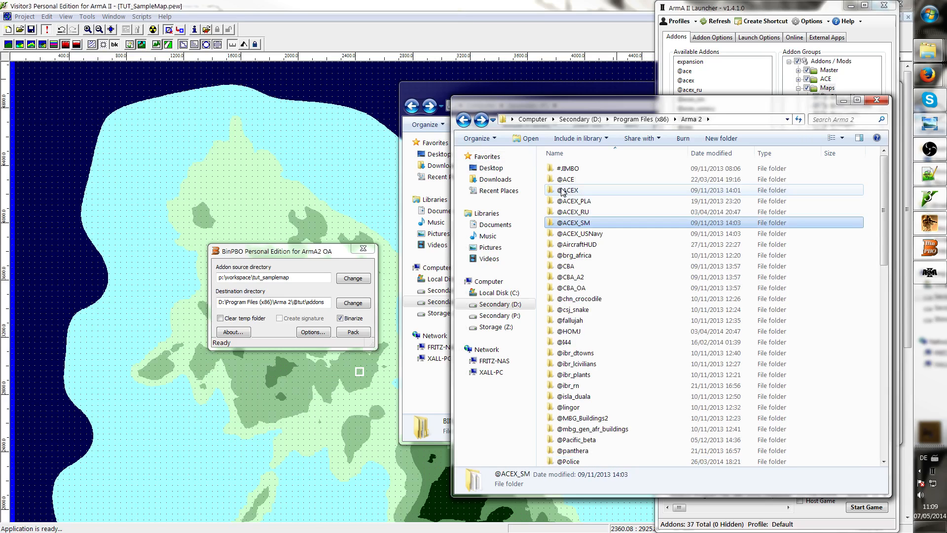
scroll(562, 191, "down", 6)
left_click_drag(658, 101, 356, 143)
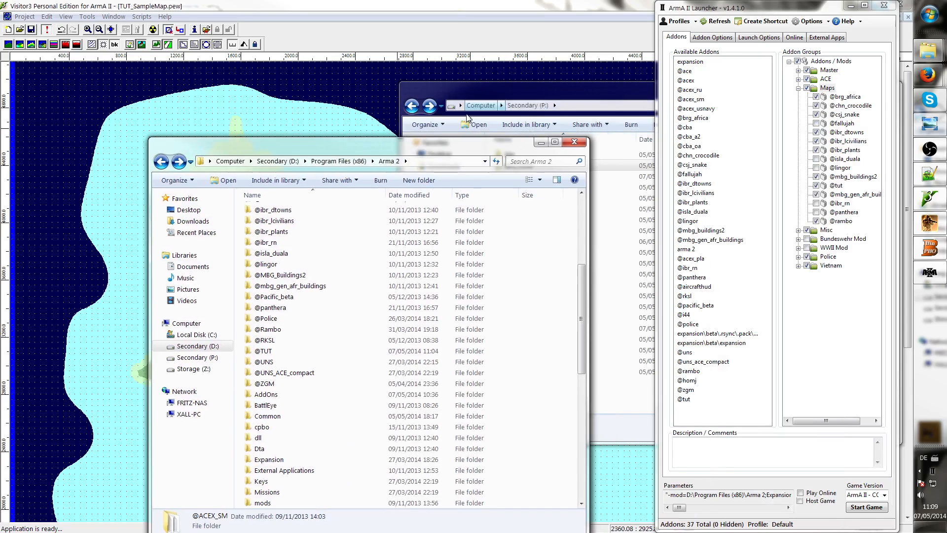
left_click(344, 237)
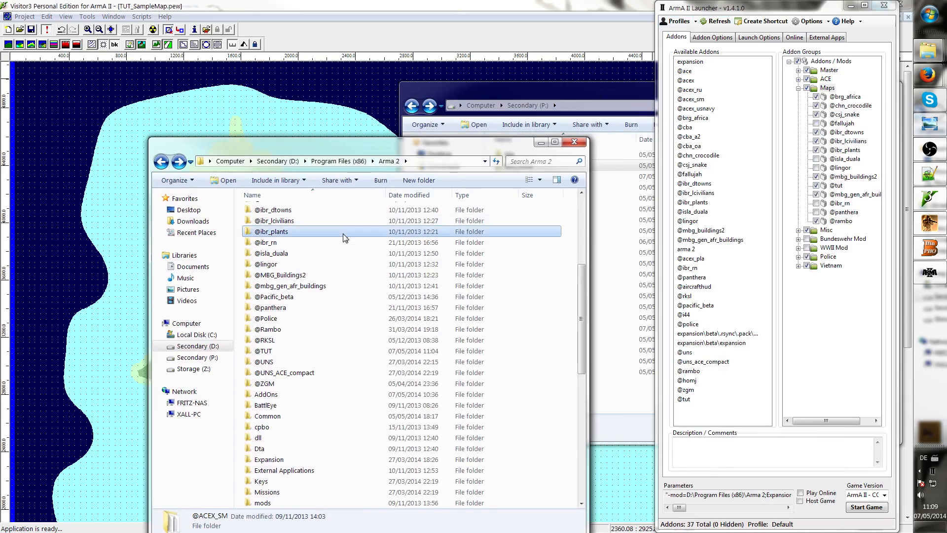
scroll(345, 238, "up", 6)
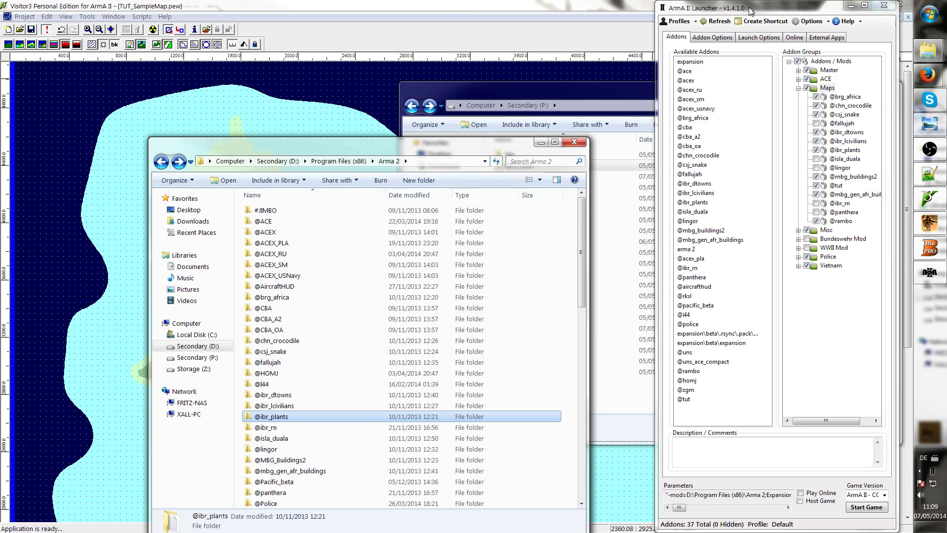
left_click_drag(749, 11, 762, 11)
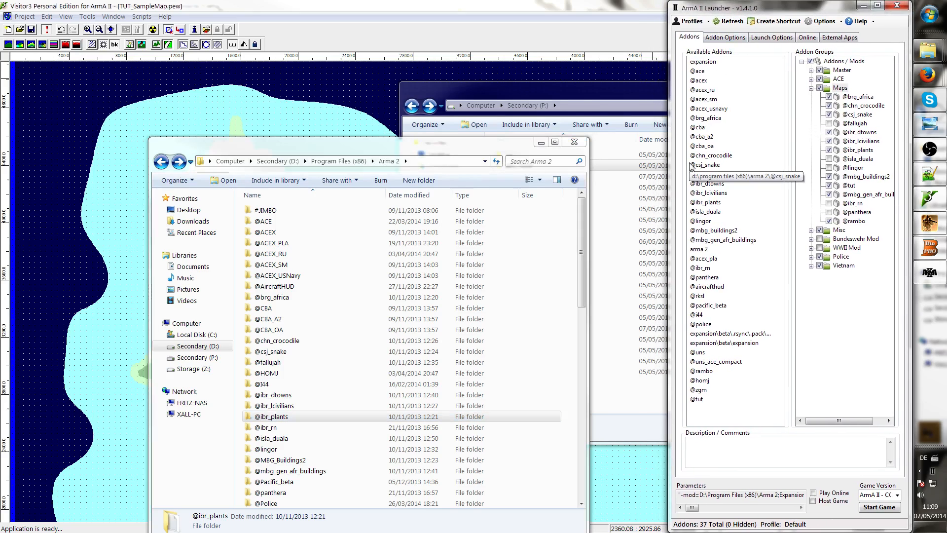
left_click(450, 268)
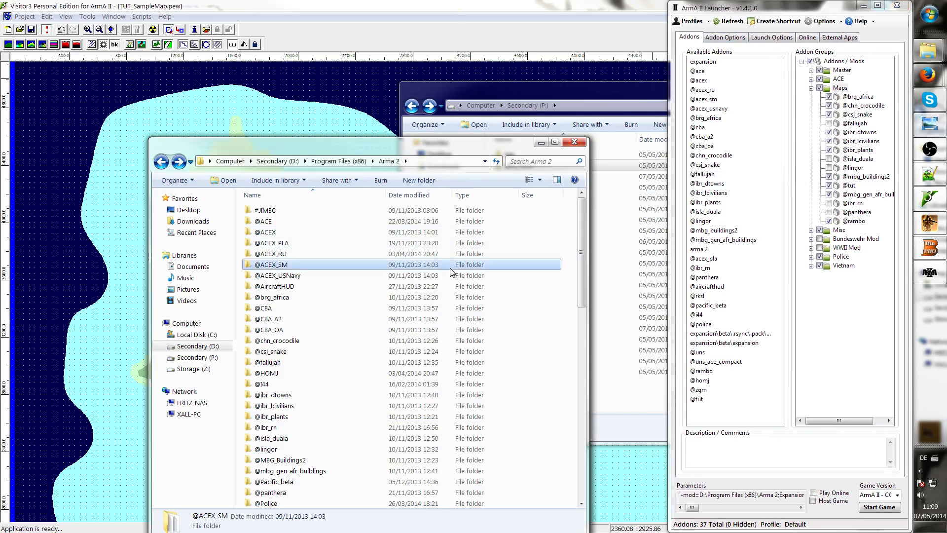
scroll(451, 270, "down", 5)
scroll(450, 270, "up", 5)
left_click(764, 109)
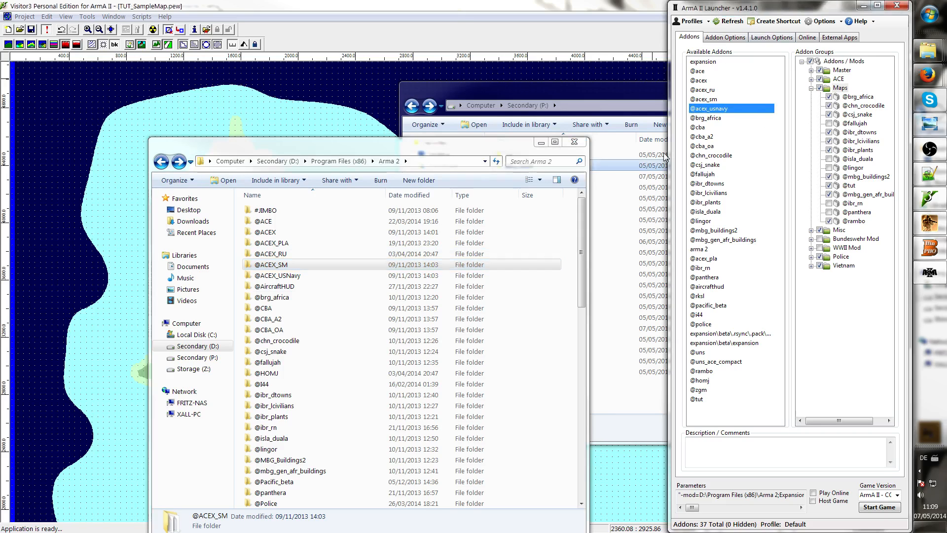
left_click(391, 295)
scroll(346, 305, "down", 6)
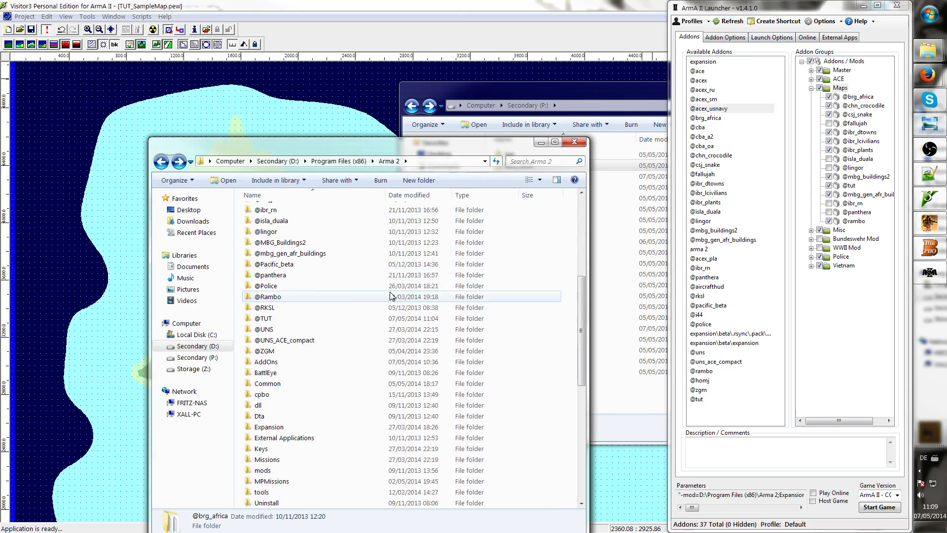
left_click(466, 319)
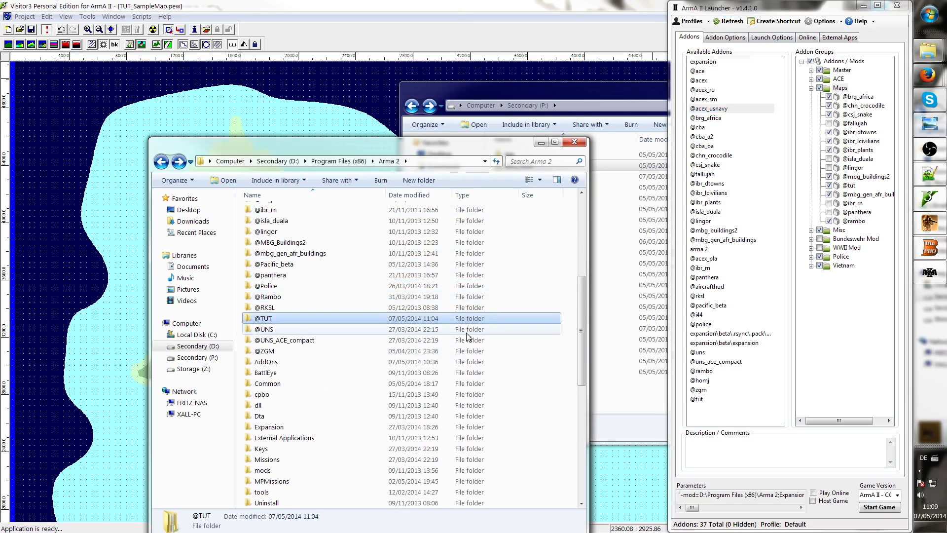
Examine the launcher's mod parameter line and the ACE addon group
mouse_move(692, 508)
left_mouse_down()
mouse_move(715, 509)
mouse_move(689, 511)
mouse_move(704, 509)
left_mouse_up()
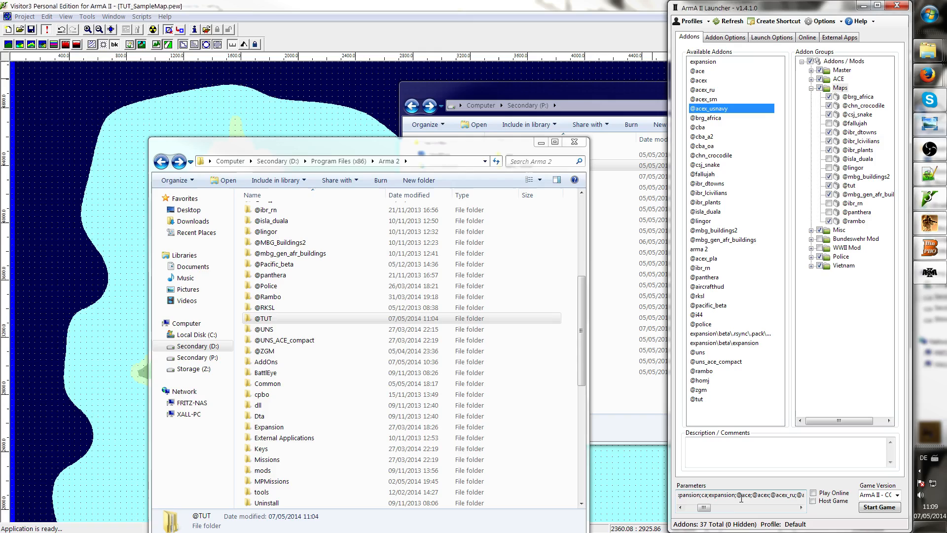
left_click_drag(736, 496, 741, 497)
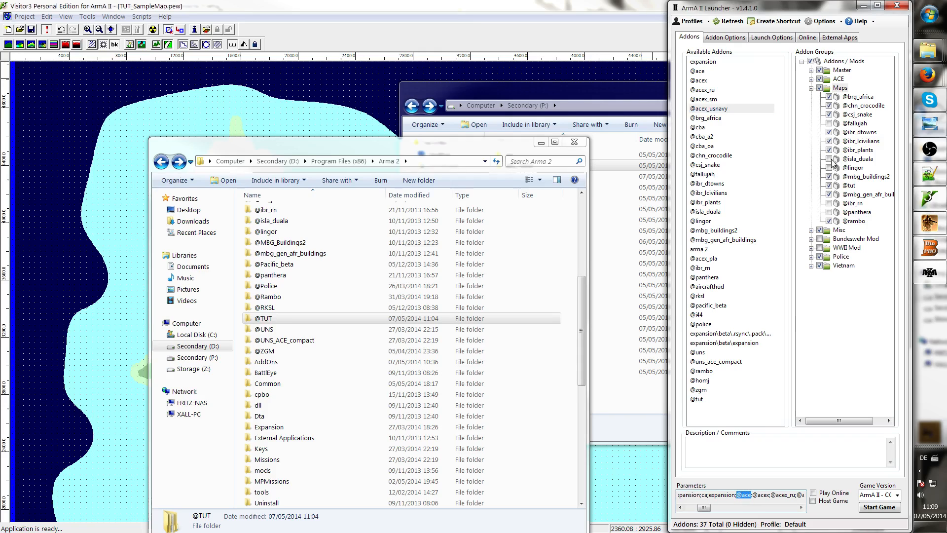
left_click(811, 79)
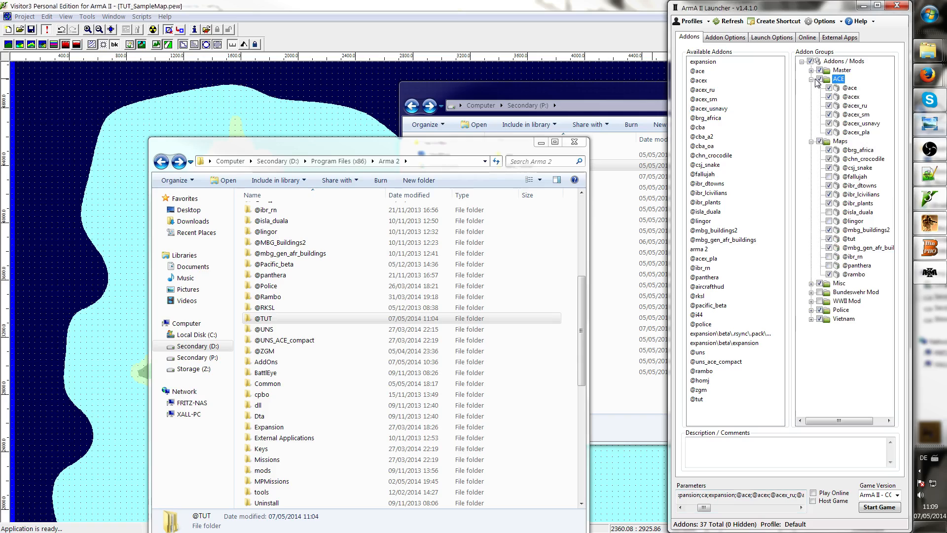
left_click(811, 79)
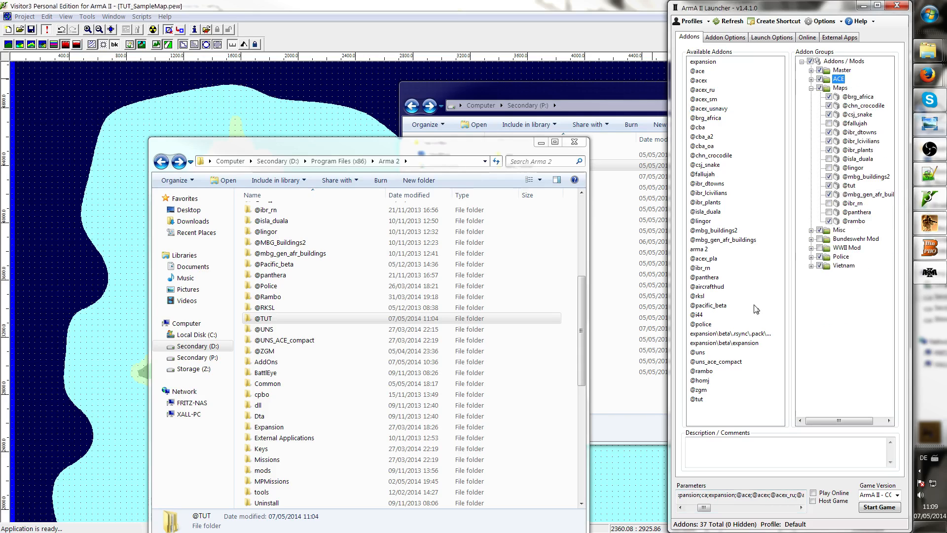
left_click(725, 306)
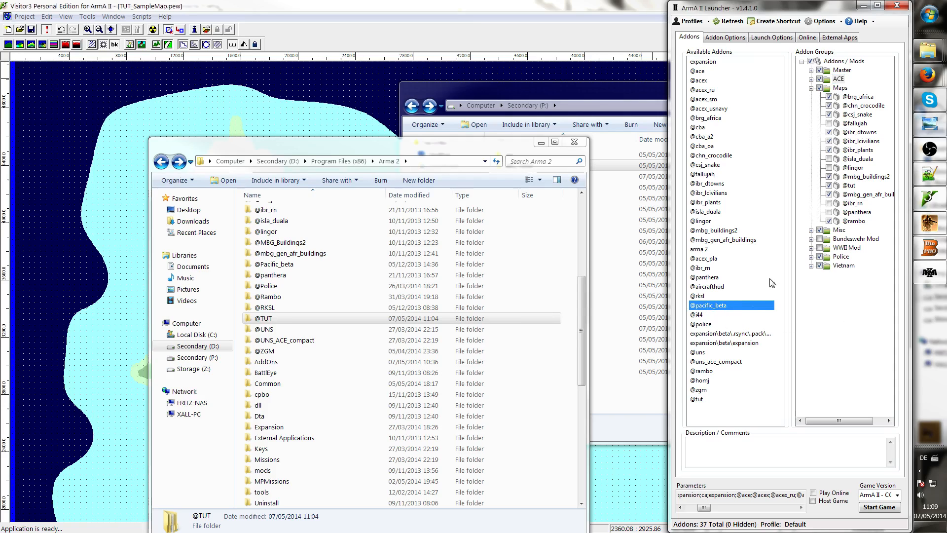
left_click(705, 399)
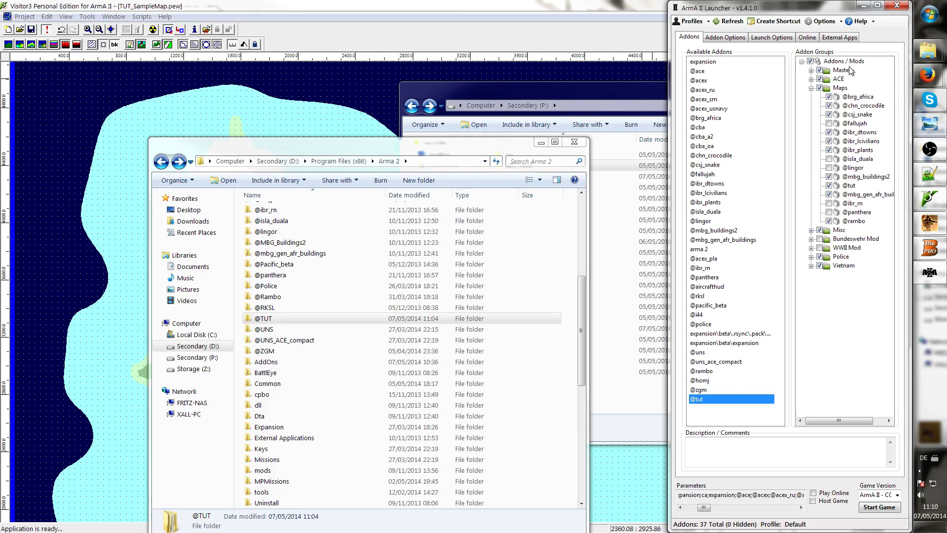
left_click(811, 88)
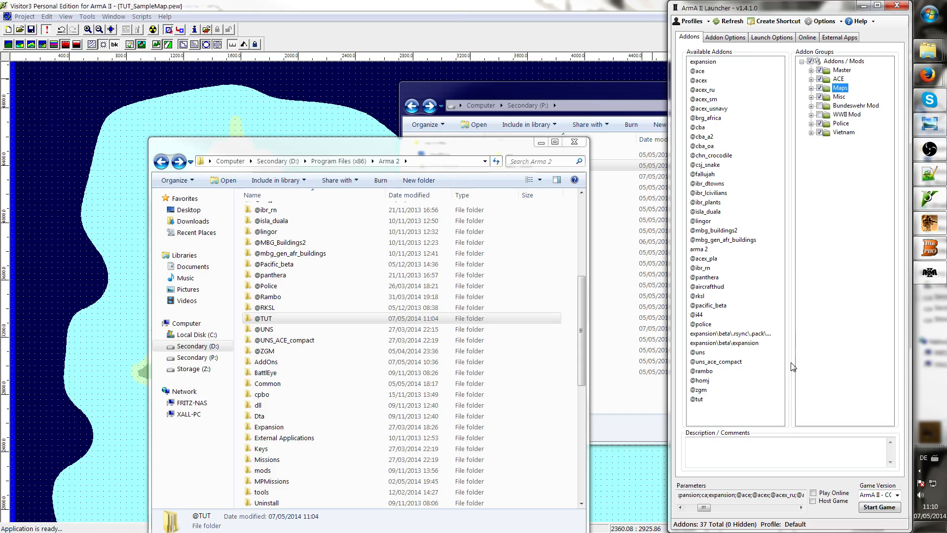
left_click(873, 507)
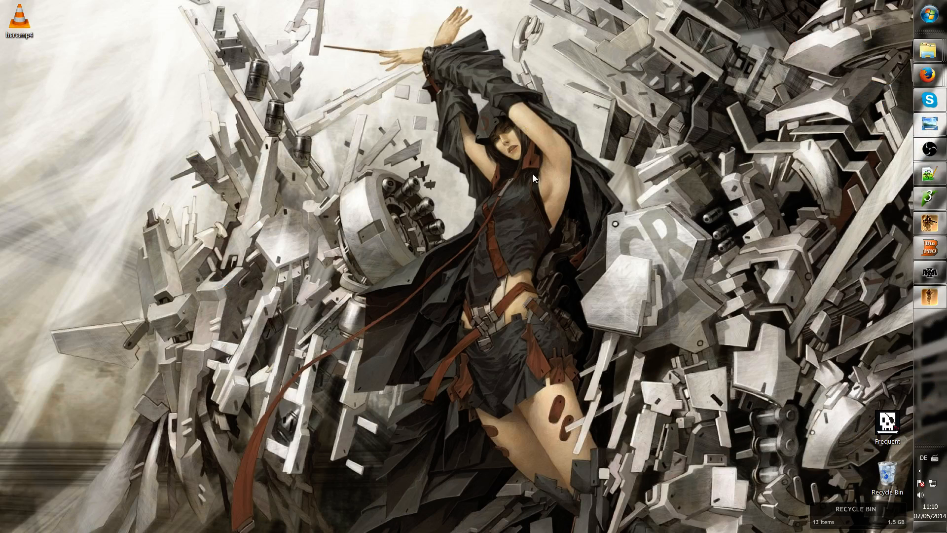
Switch to the BinPBO packer window and move it aside on the desktop
left_click(921, 223)
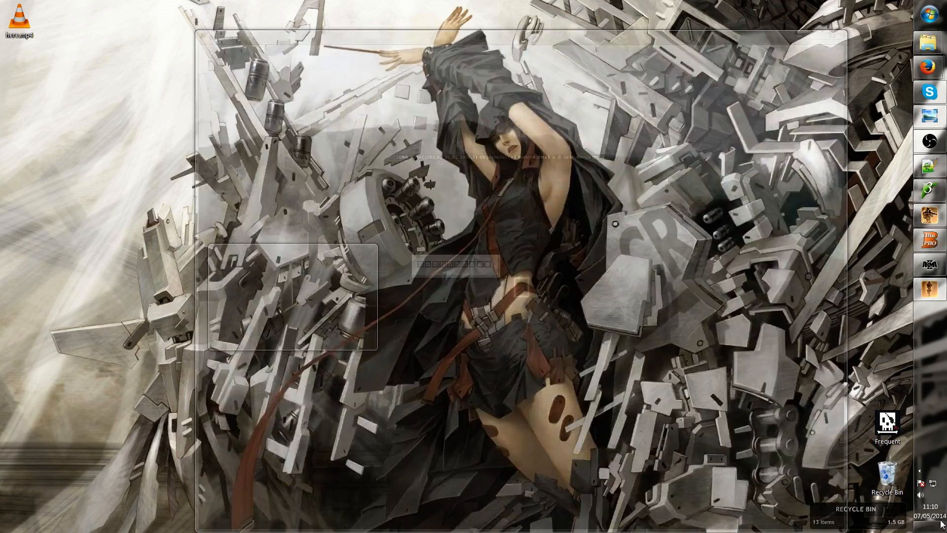
left_click(941, 523)
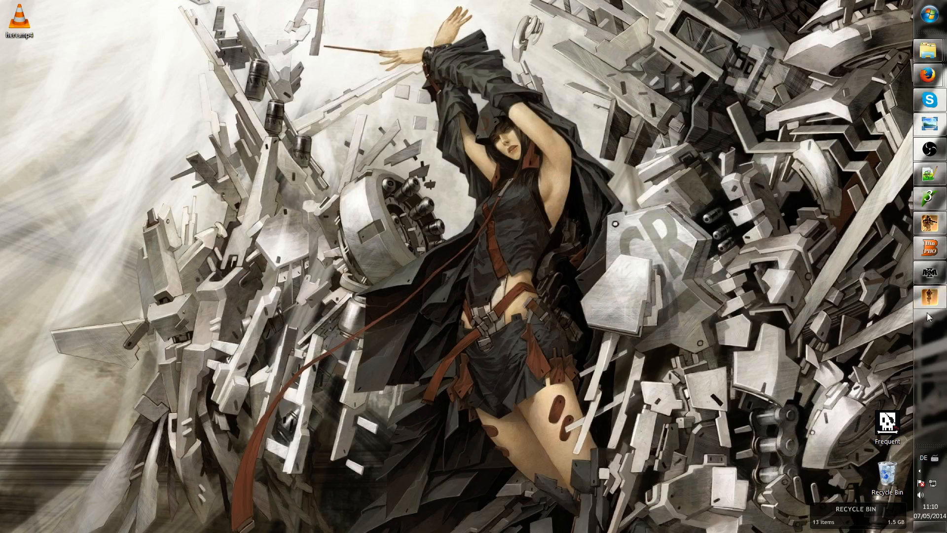
left_click(927, 294)
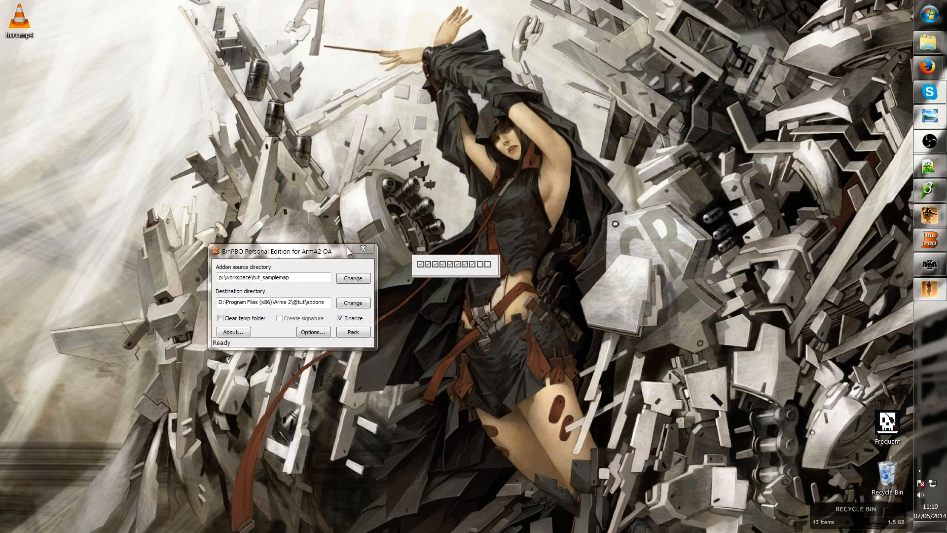
left_click(334, 253)
left_click_drag(334, 253, 131, 430)
left_click(669, 363)
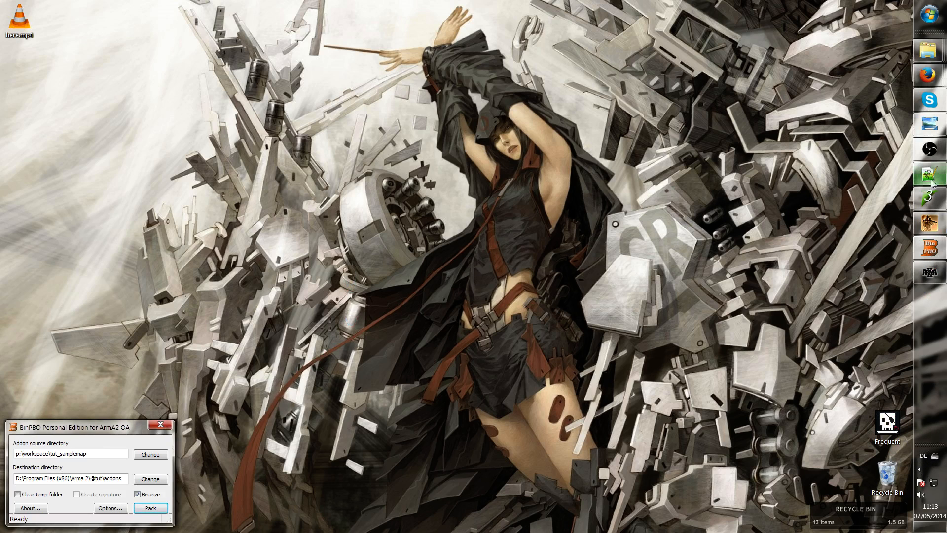
left_click(930, 151)
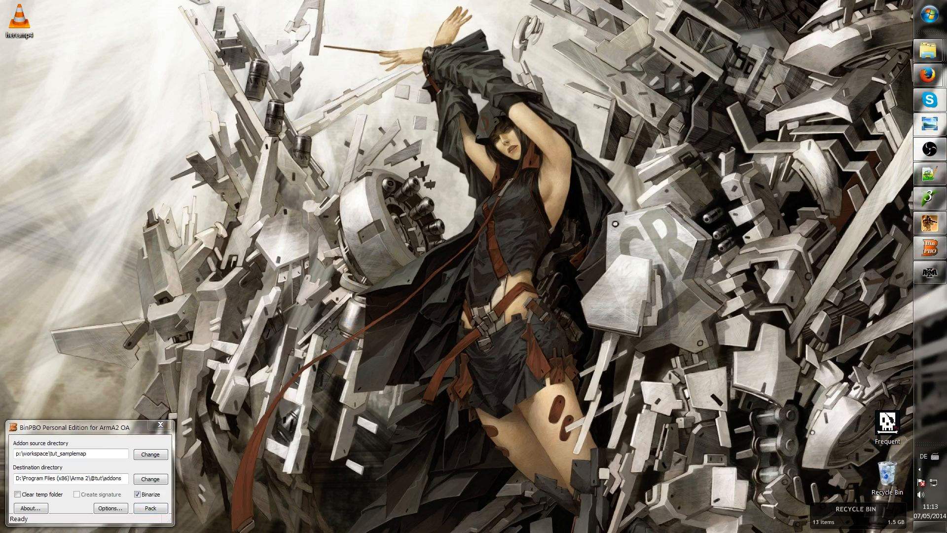